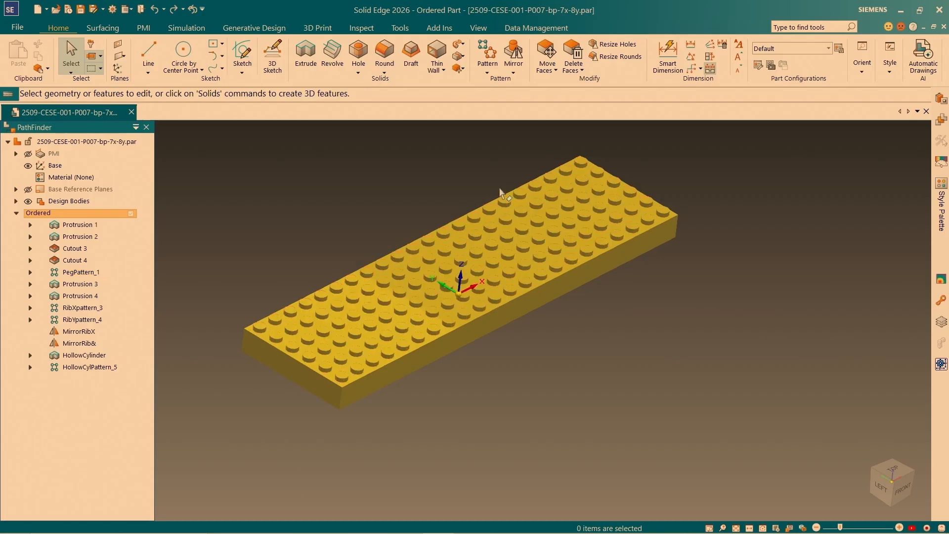
Show the Style Palette and apply a blue style to the whole part.
click(537, 30)
click(478, 28)
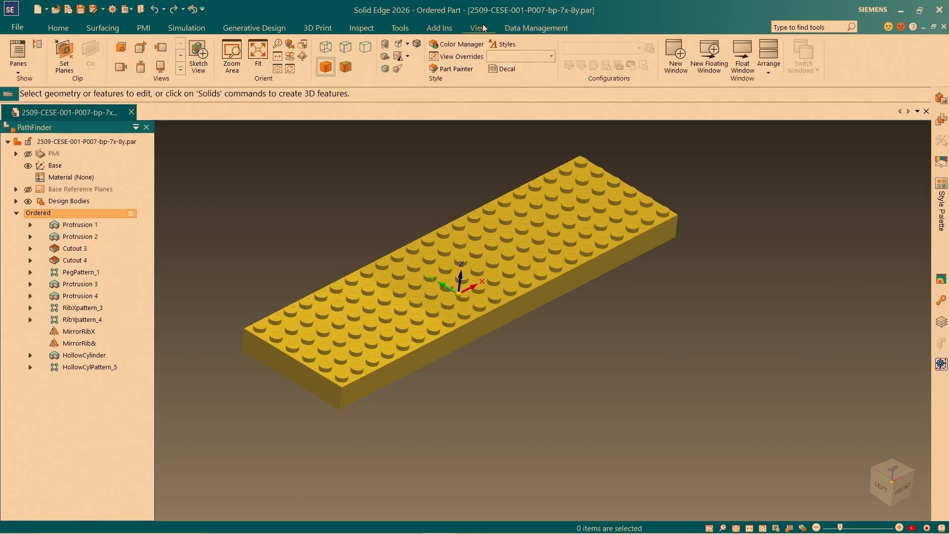
click(17, 55)
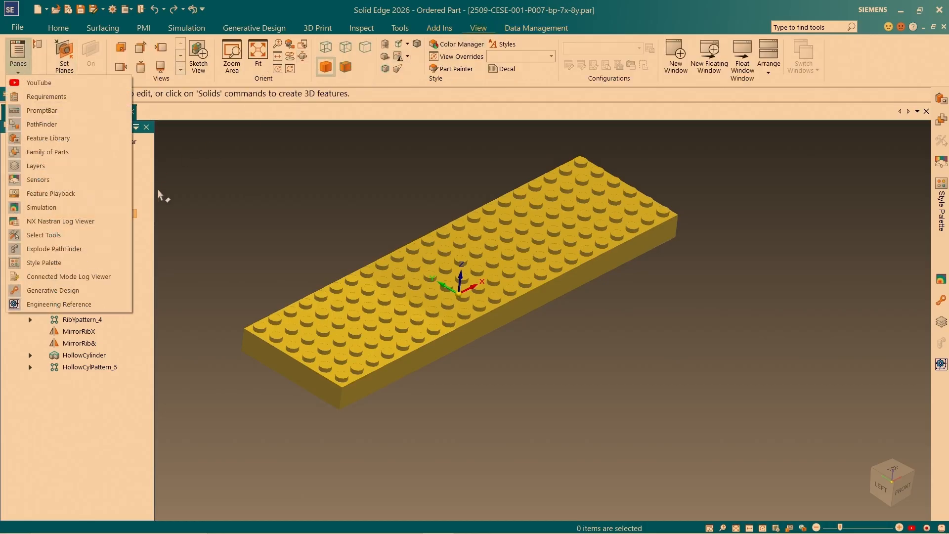
click(45, 263)
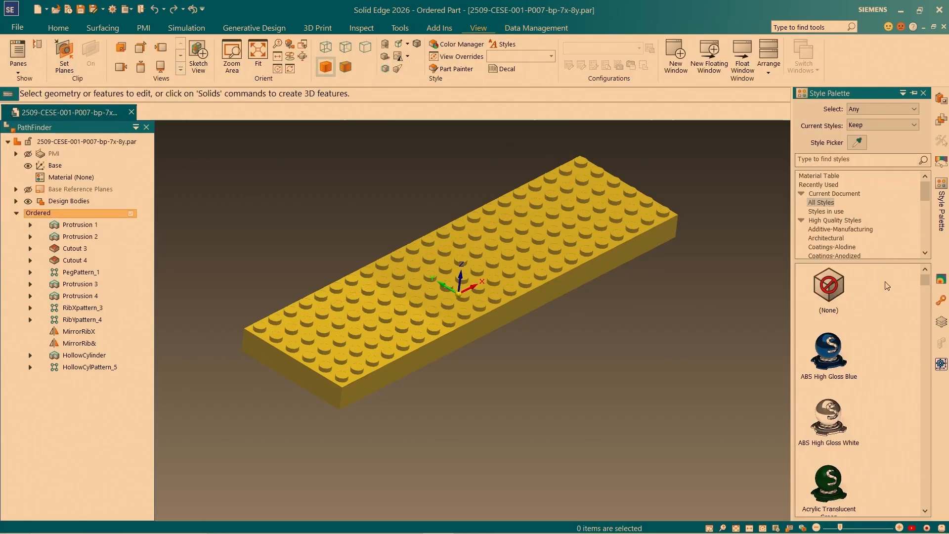
click(490, 293)
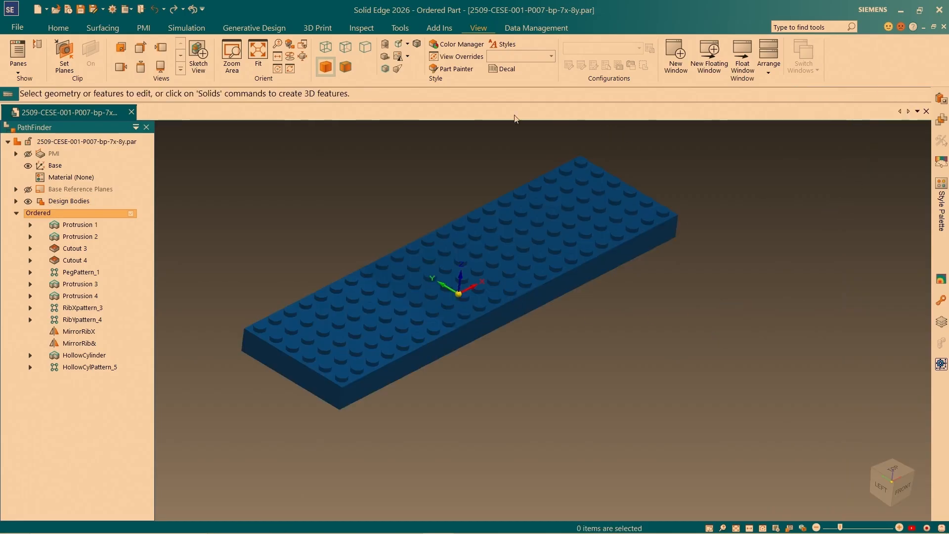
In the variable table grouped by feature, set PegPattern_1's nYpegCount to 8 and nXpegCount to 7.
click(400, 27)
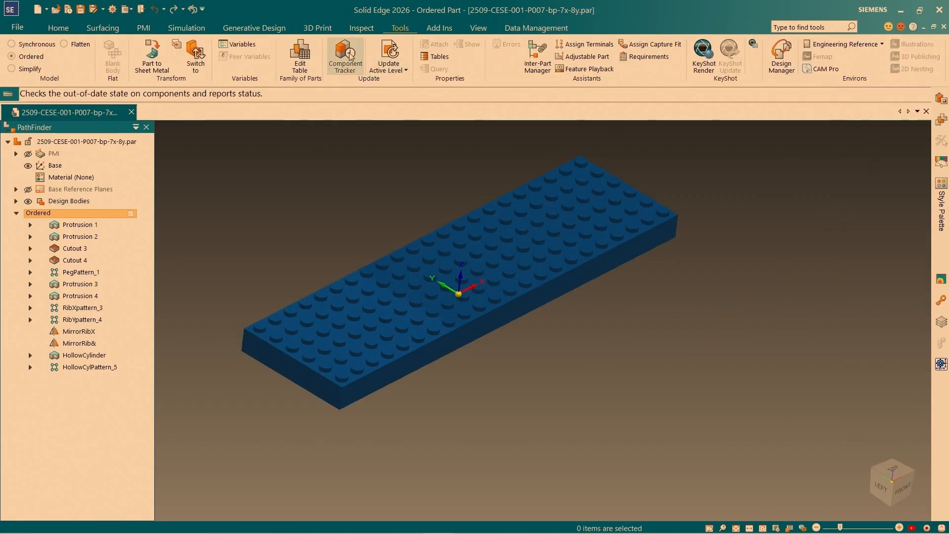
click(237, 44)
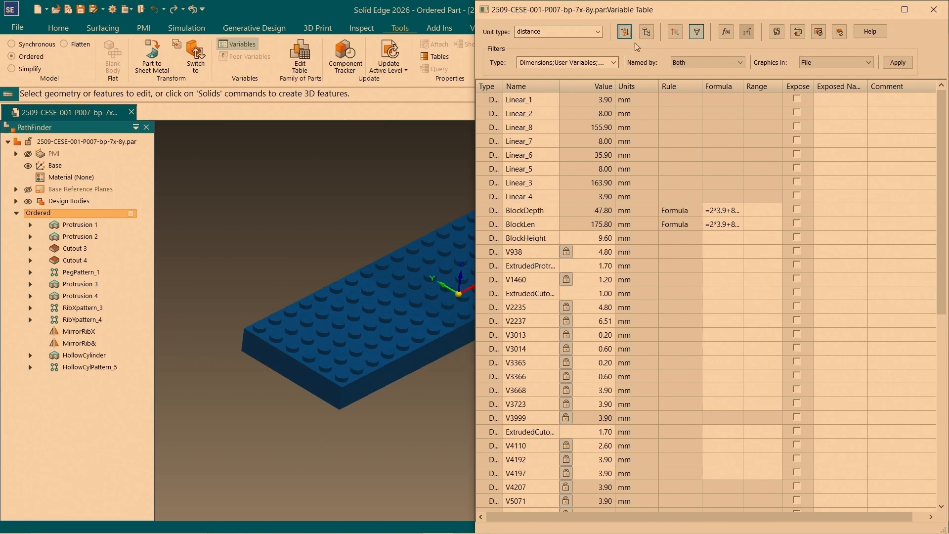
click(647, 32)
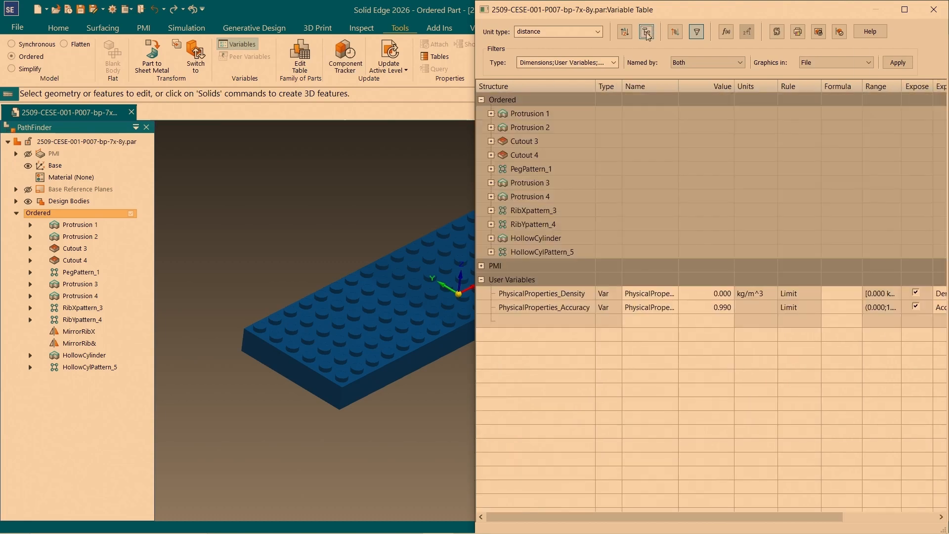
click(492, 169)
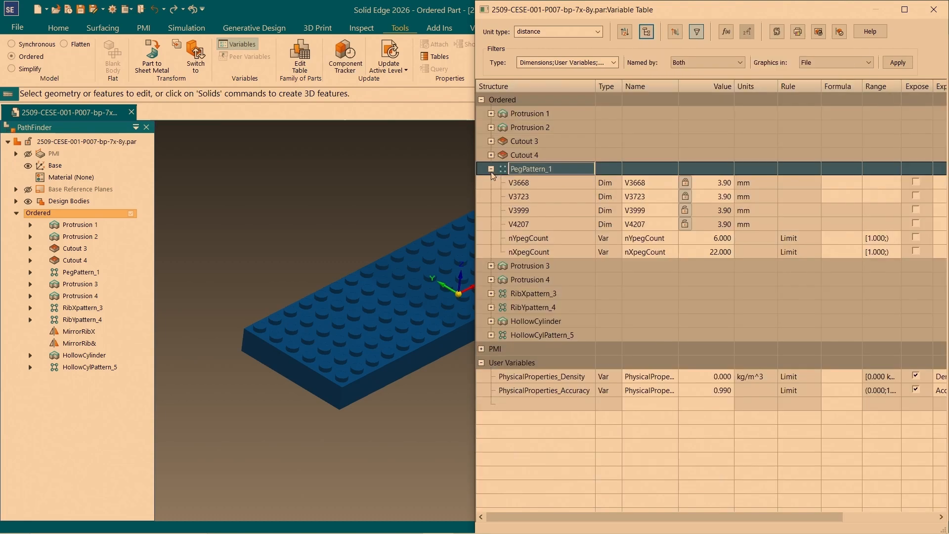
click(720, 240)
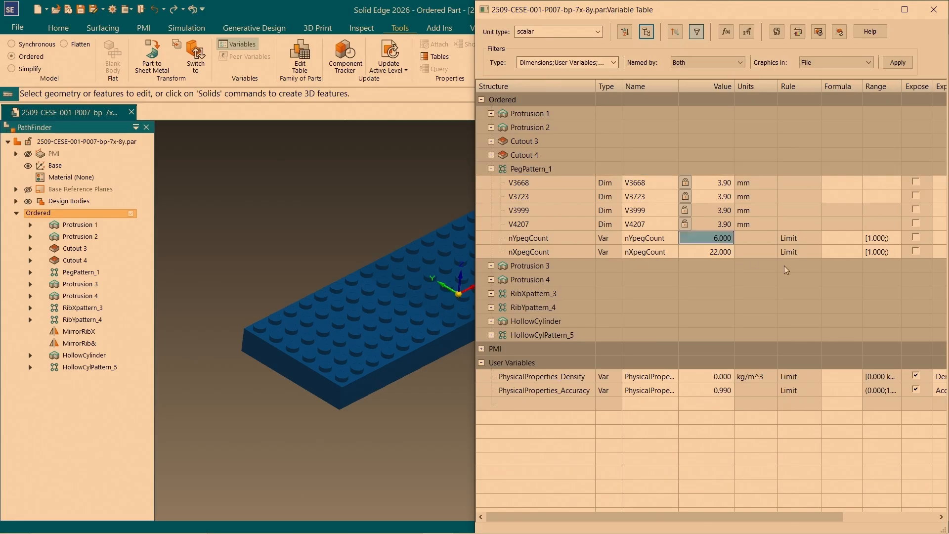
text(8)
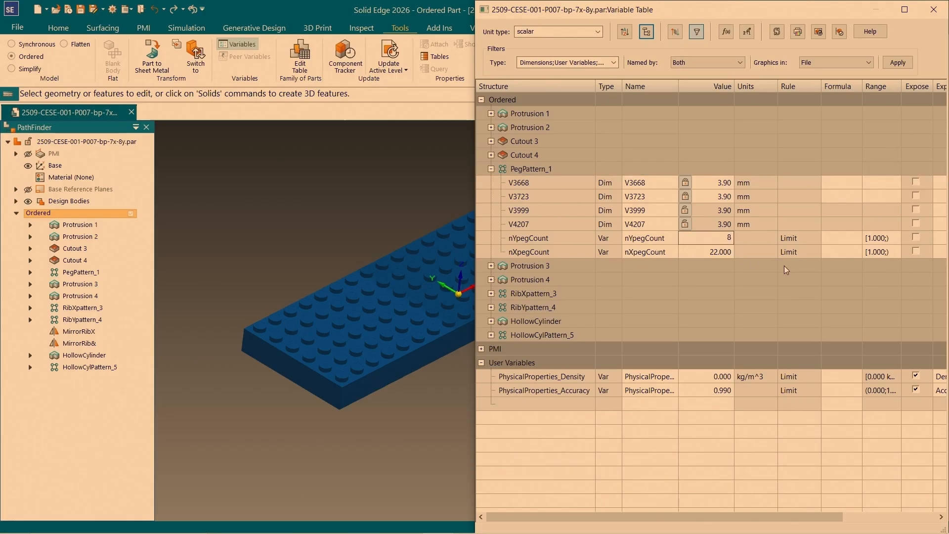
key(Return)
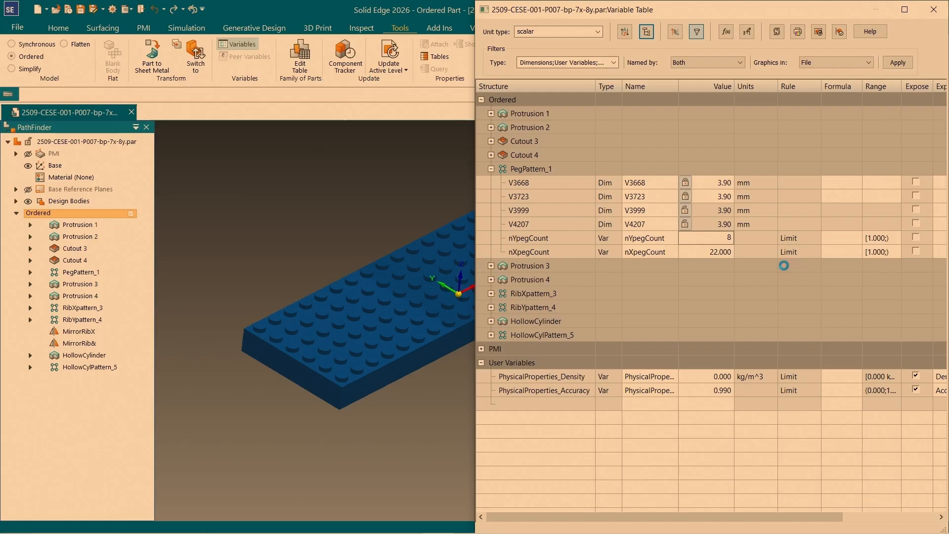
text(7)
key(Return)
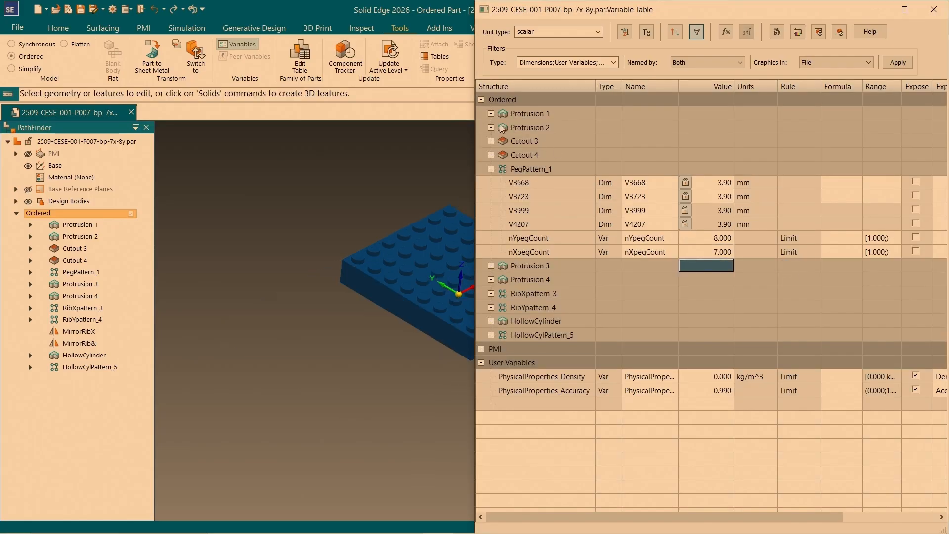
Give Protrusion 1's BlockHeight variable the formula =9.6/3 and close the variable table.
double_click(524, 113)
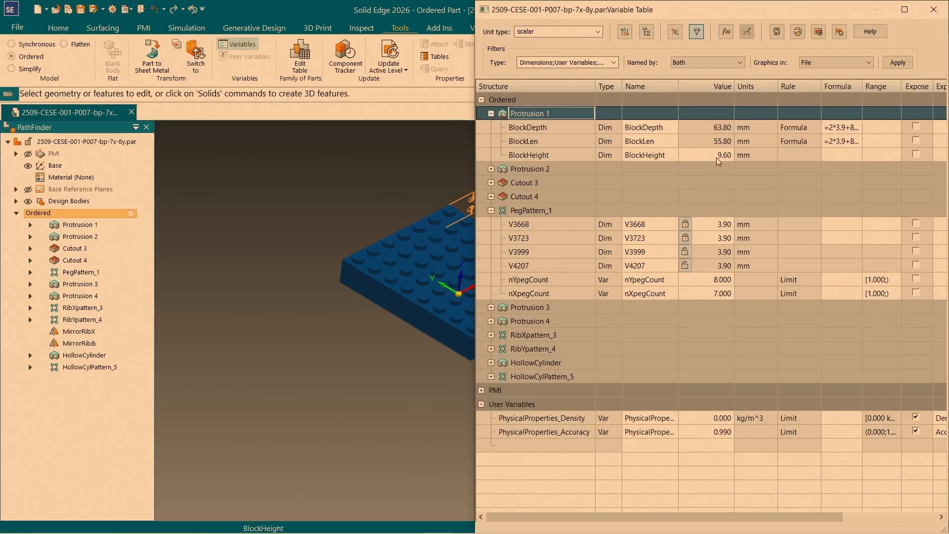
click(844, 154)
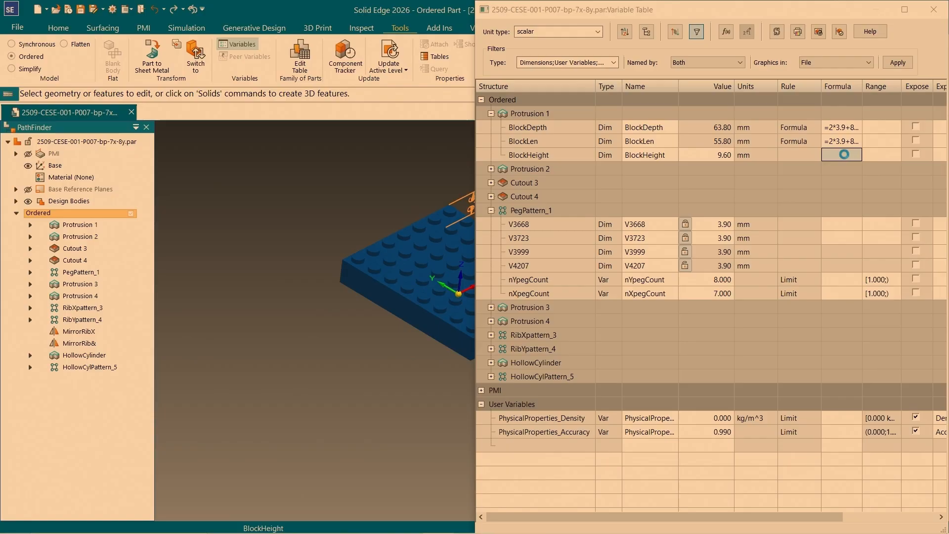
text(=9.6/3)
key(Return)
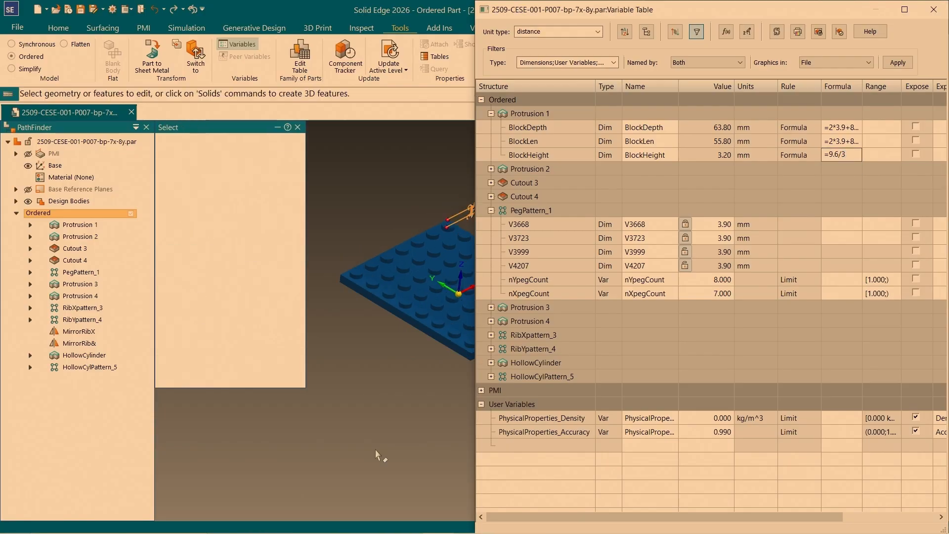
click(934, 11)
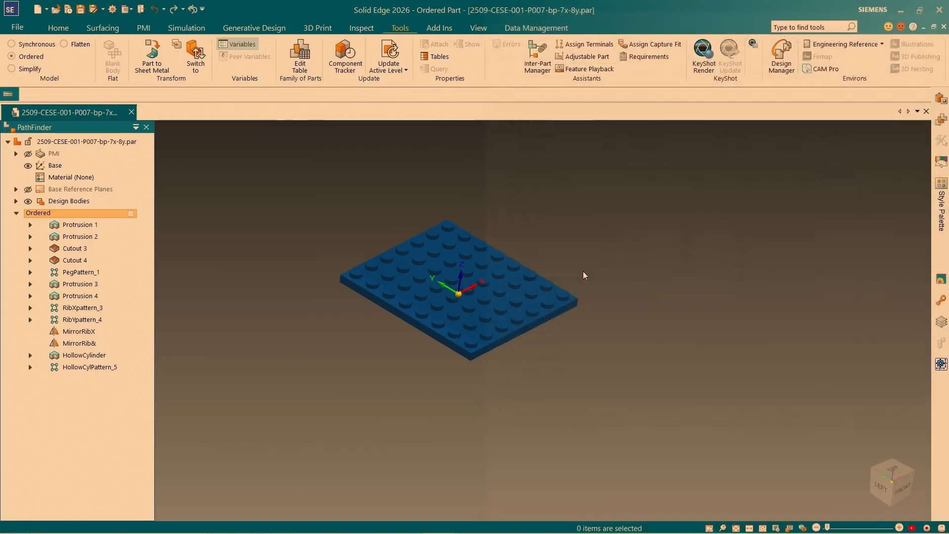
Suppress the underside features from Protrusion 3 through HollowCylPattern_5, including the rib patterns, rib mirrors and hollow cylinders.
middle_drag(495, 208, 428, 194)
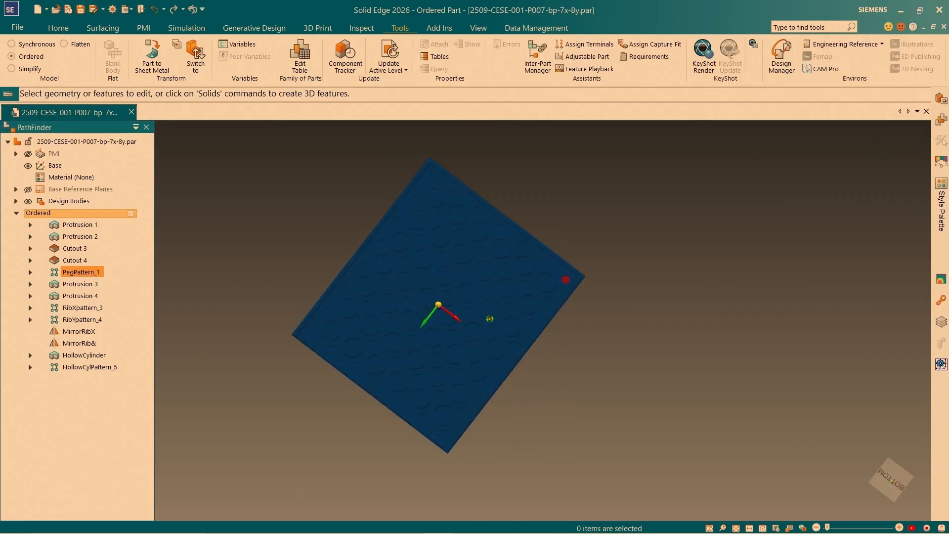
click(84, 358)
right_click(84, 358)
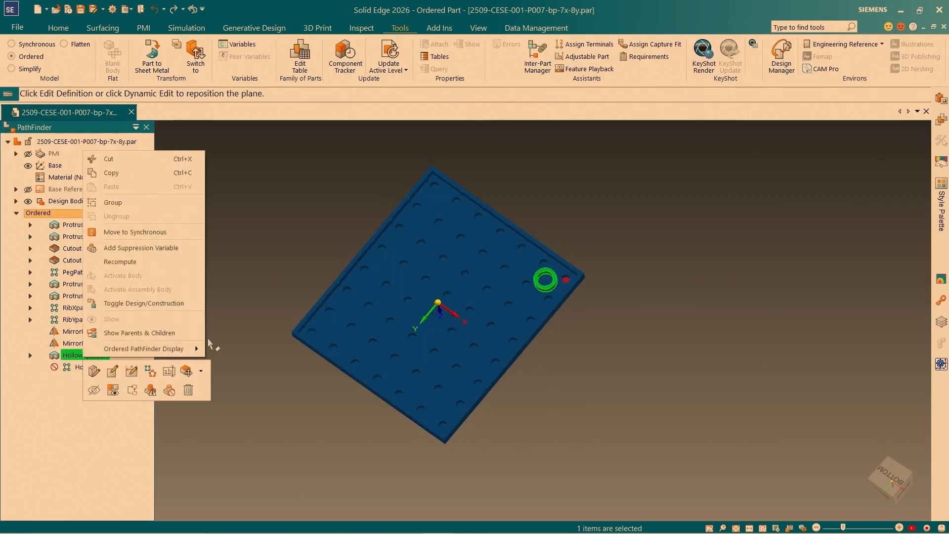
click(344, 339)
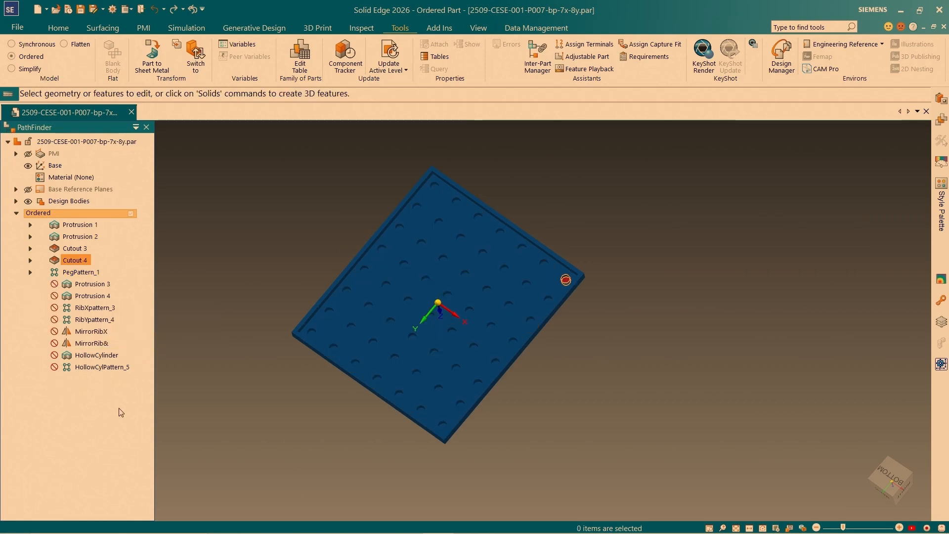
Move the underside rim face 2.20 mm to the level of the peg recess openings with Move Faces, and save the part.
mouse_move(451, 235)
middle_down()
mouse_move(433, 194)
mouse_move(443, 224)
middle_up()
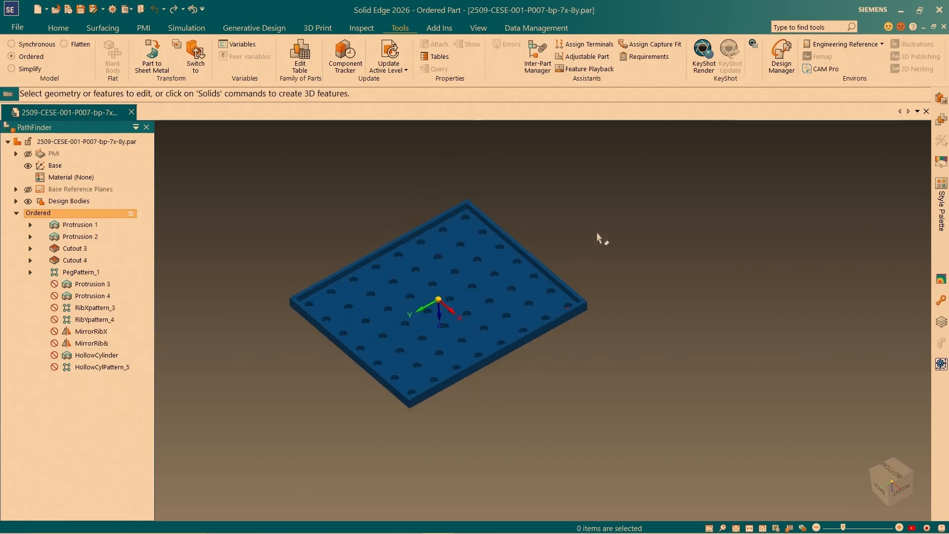
click(59, 27)
click(549, 69)
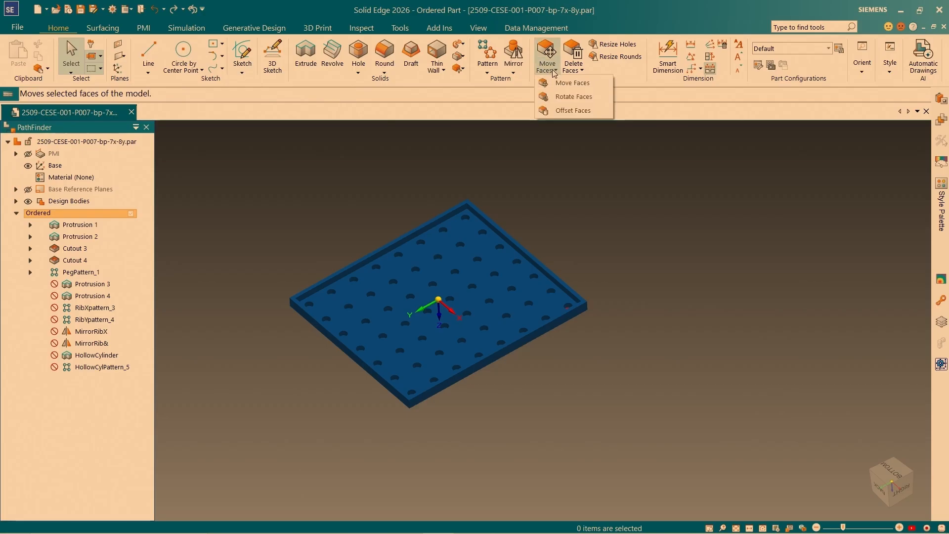
click(584, 83)
scroll(573, 346, up, 5)
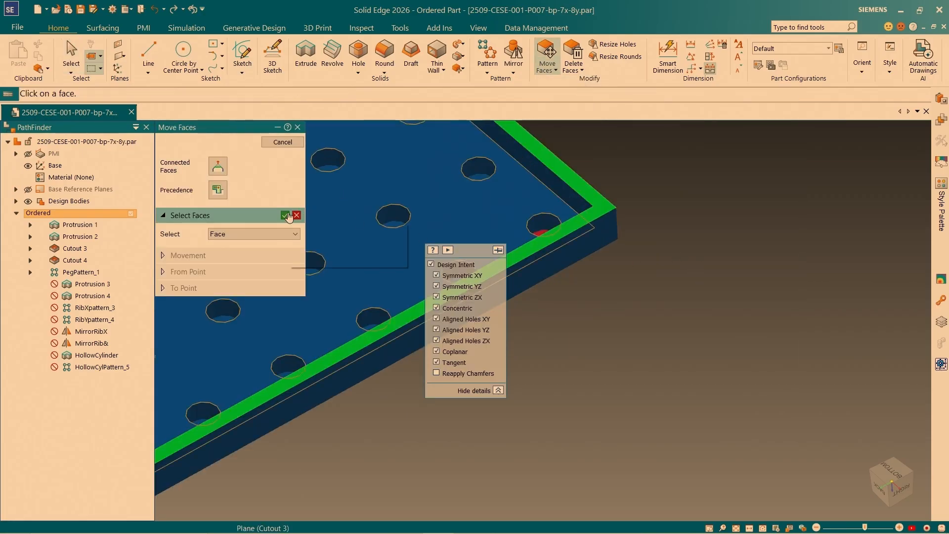
click(285, 215)
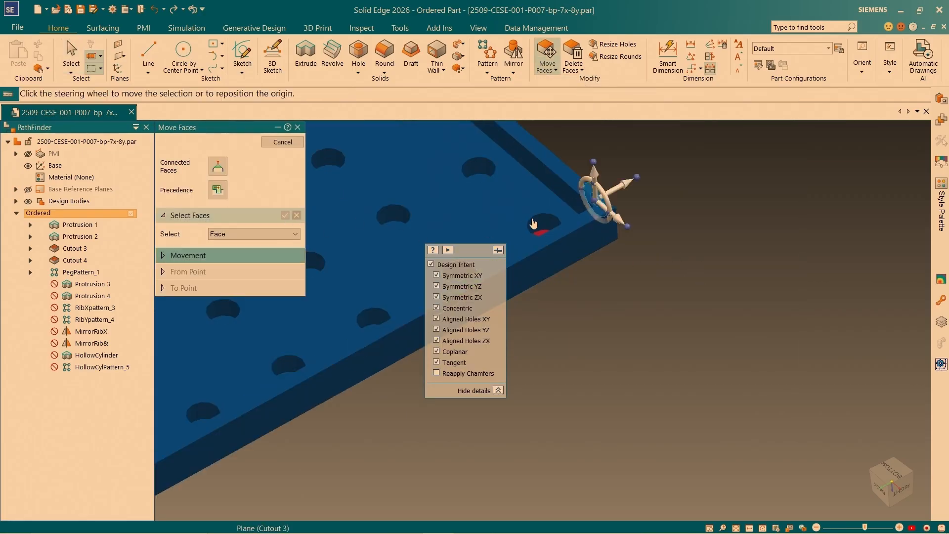
click(596, 177)
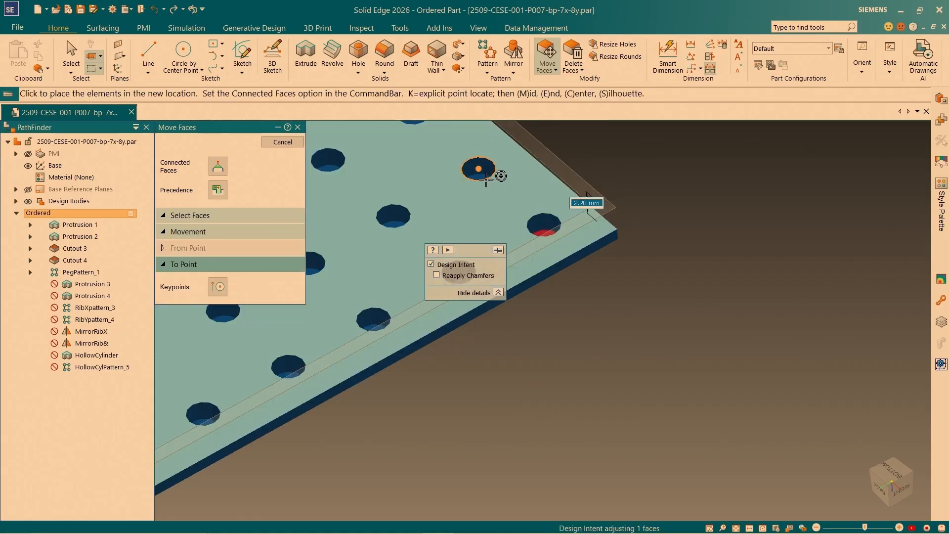
click(481, 174)
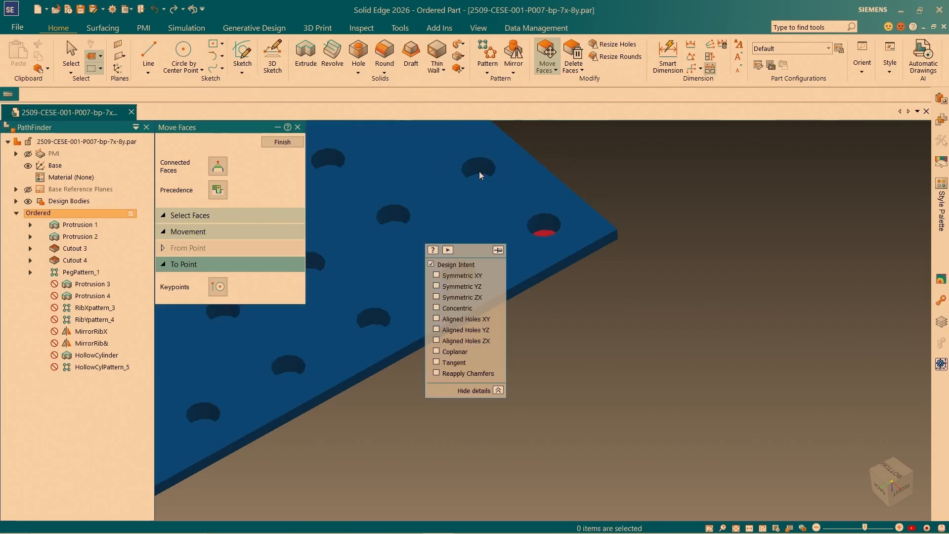
click(282, 143)
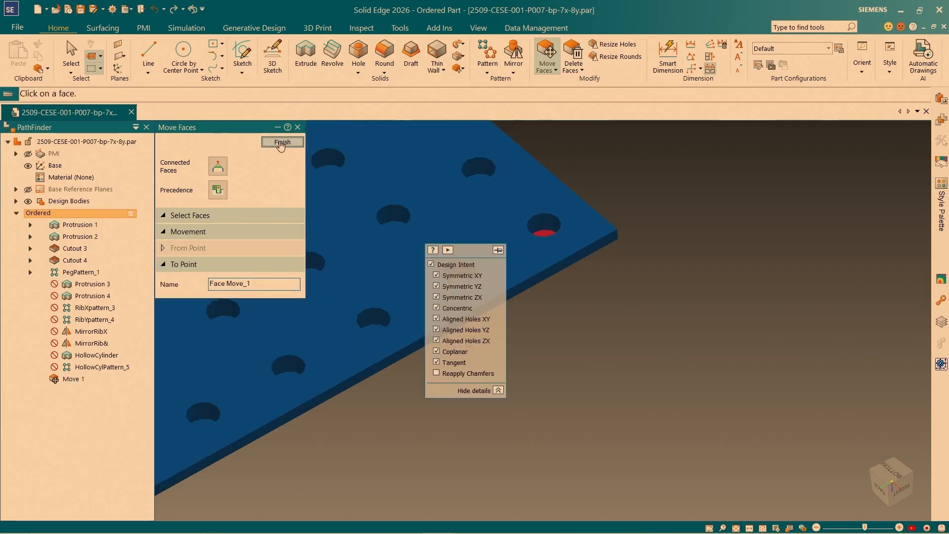
key(Escape)
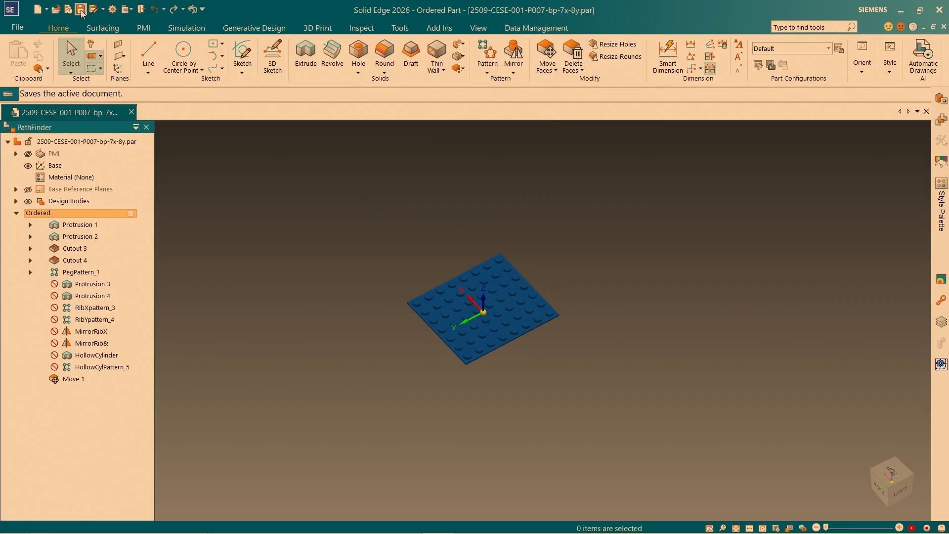
click(81, 9)
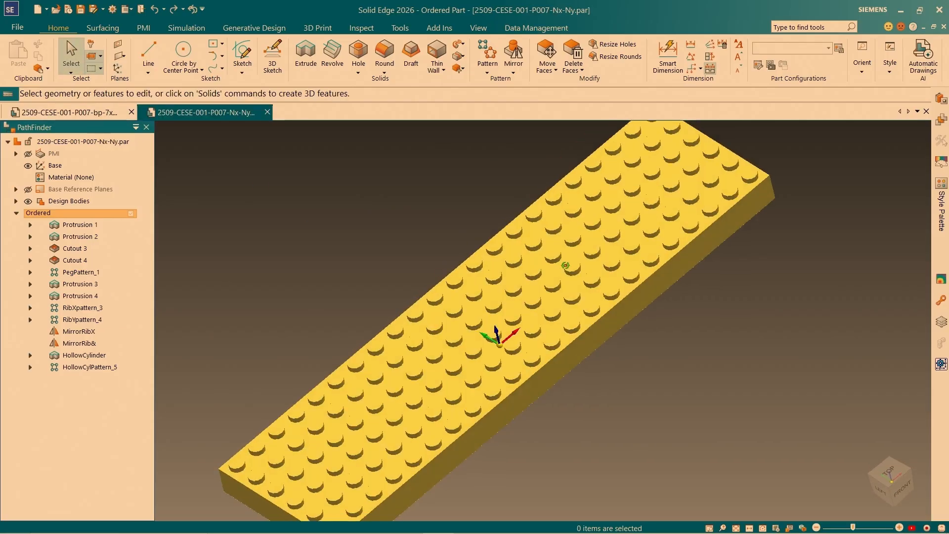
Save the 4x2 brick variant of the Nx-Ny part as a new part file named 2509-CESE-001-P007-N4-N2.
middle_drag(550, 277, 527, 336)
scroll(594, 267, down, 3)
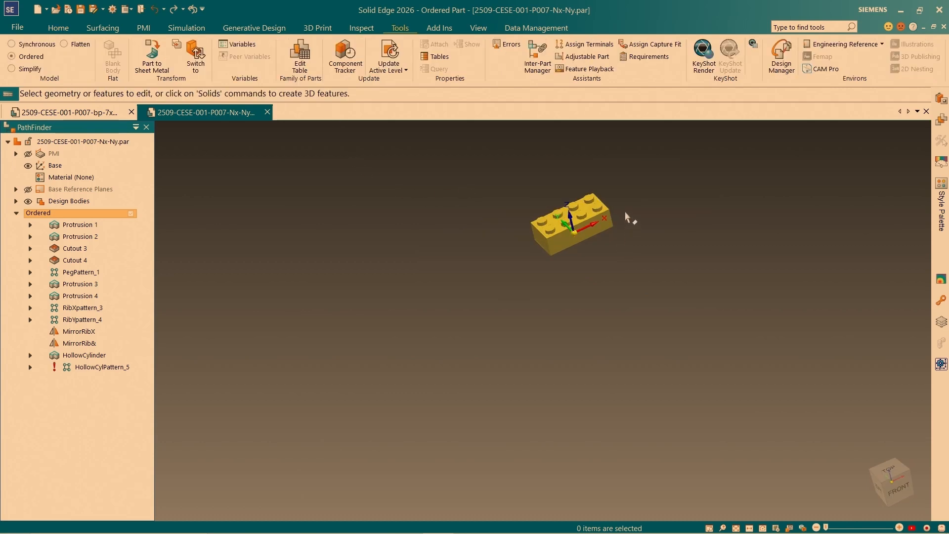
scroll(627, 218, up, 2)
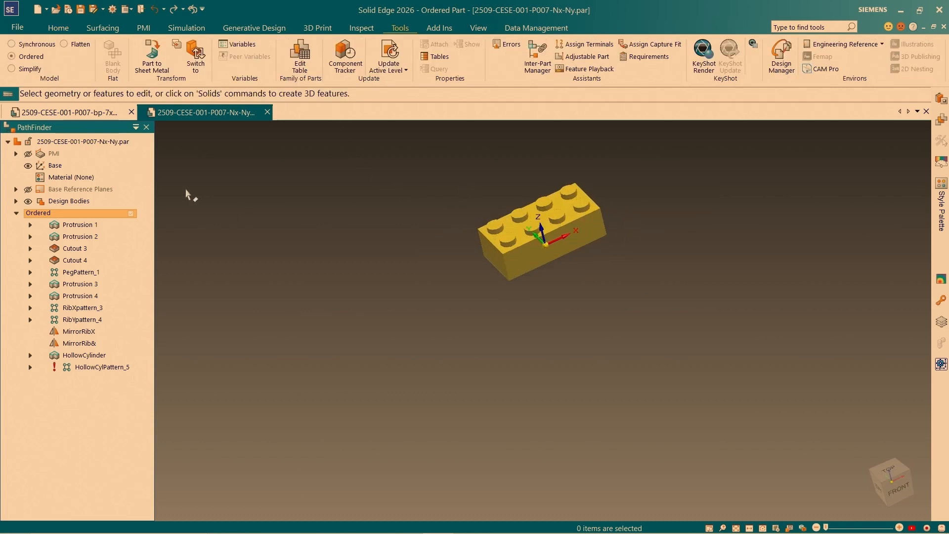
click(101, 10)
click(109, 23)
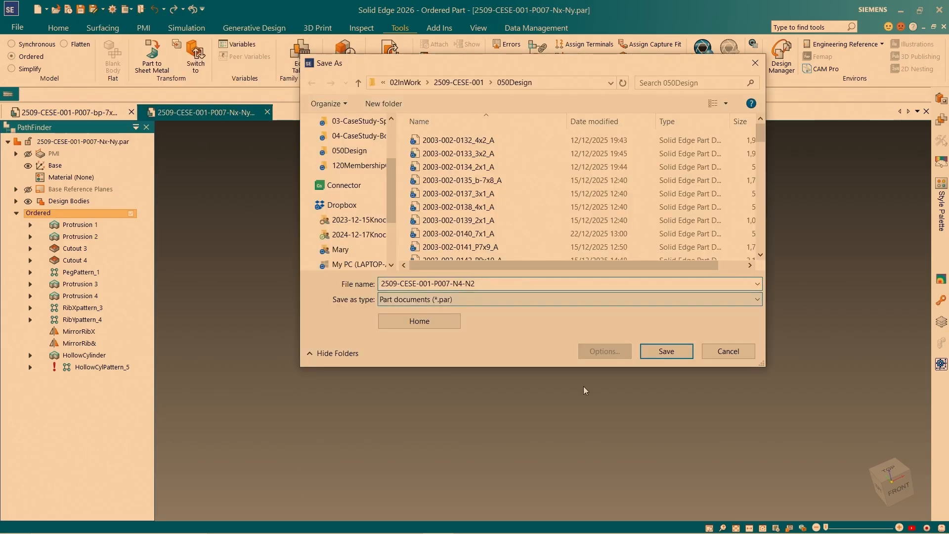
click(666, 351)
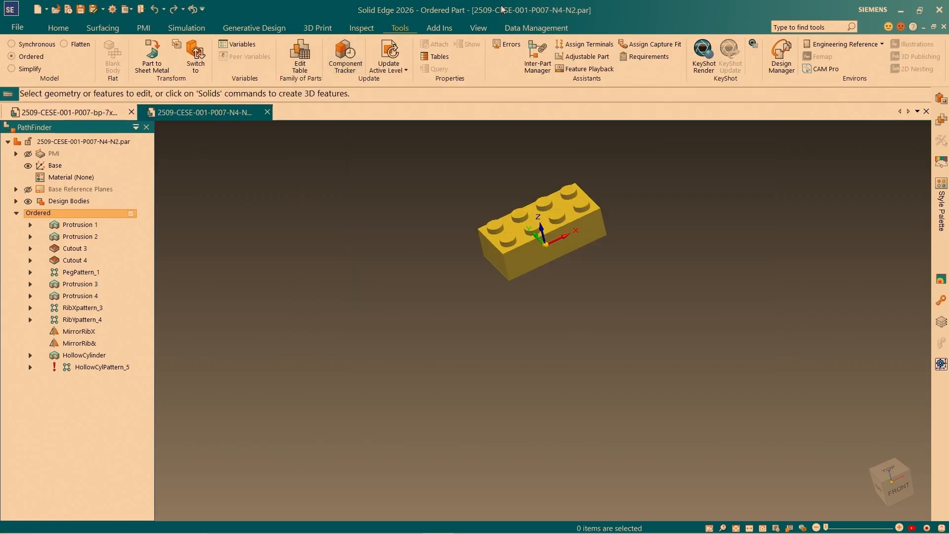
Open the 2509-CESE-001-P007-Nx-Ny part again and save it as 2509-CESE-001-P007-7x-8y-0.333.
click(58, 13)
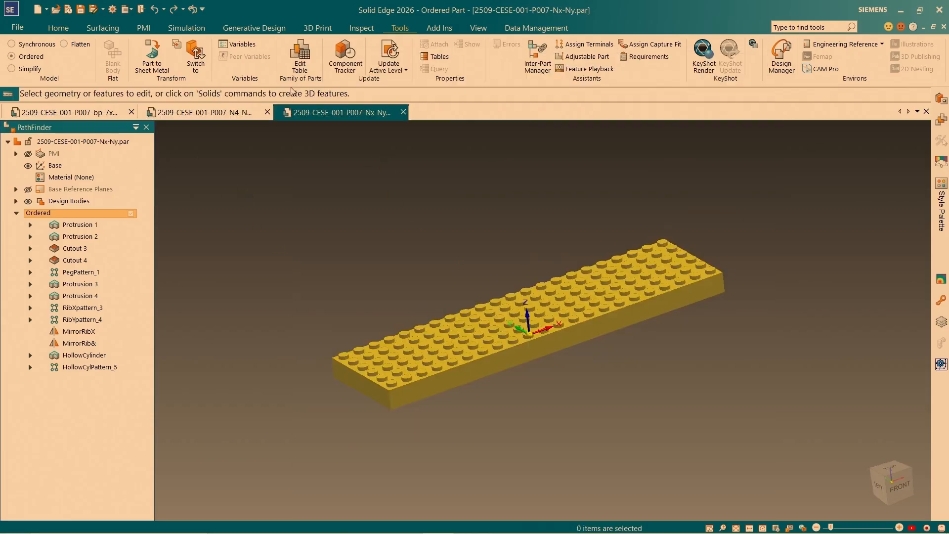
click(103, 9)
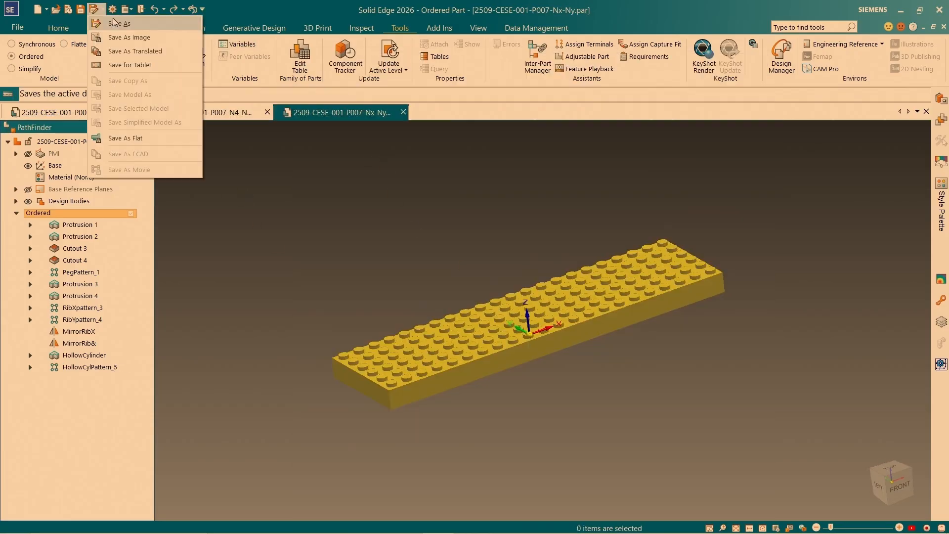
click(119, 25)
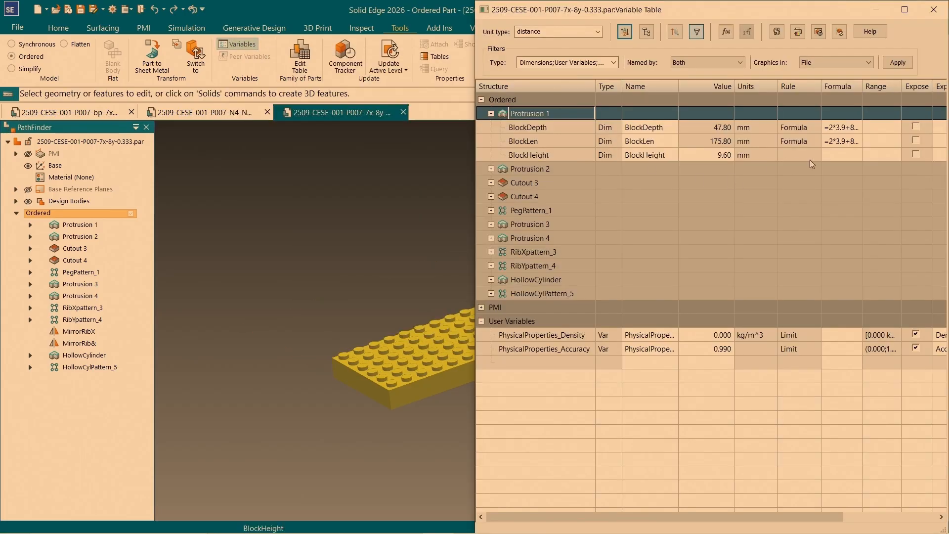
Set the BlockHeight formula to =9.6/3, nYpegCount to 8 and nXpegCount to 7 in the part's variables.
click(845, 154)
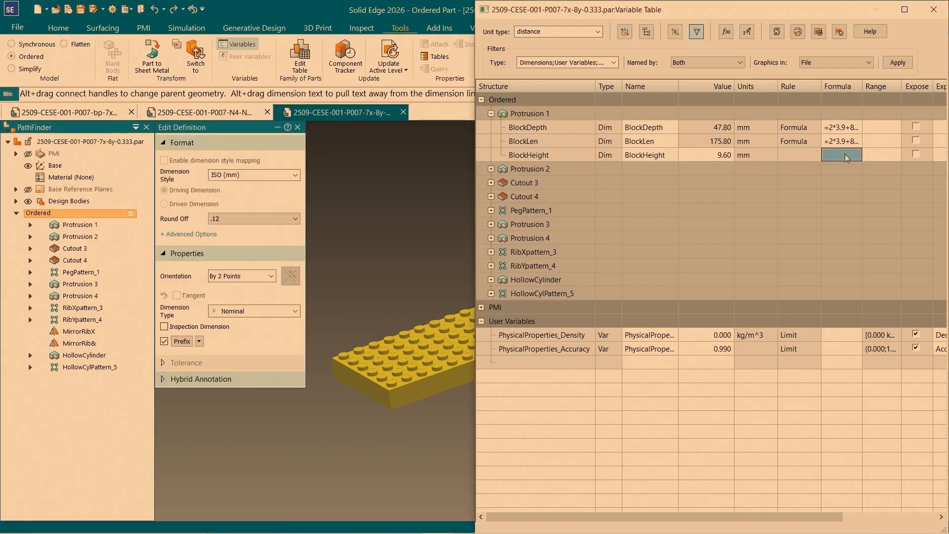
text(==)
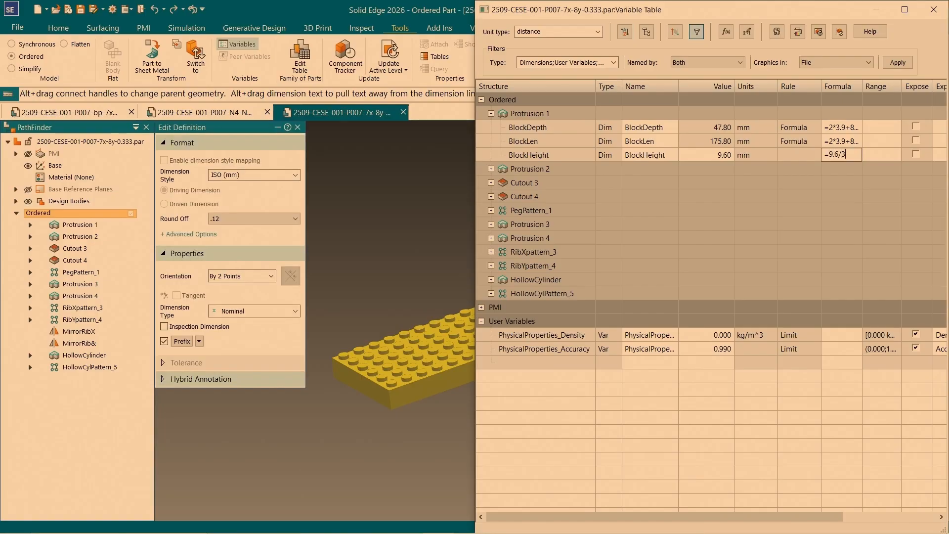
key(Return)
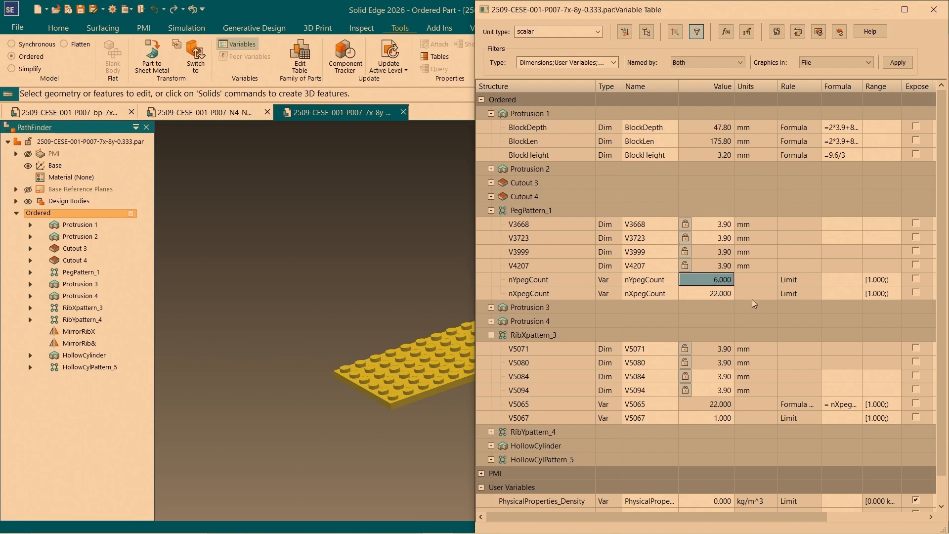
text(8)
key(Return)
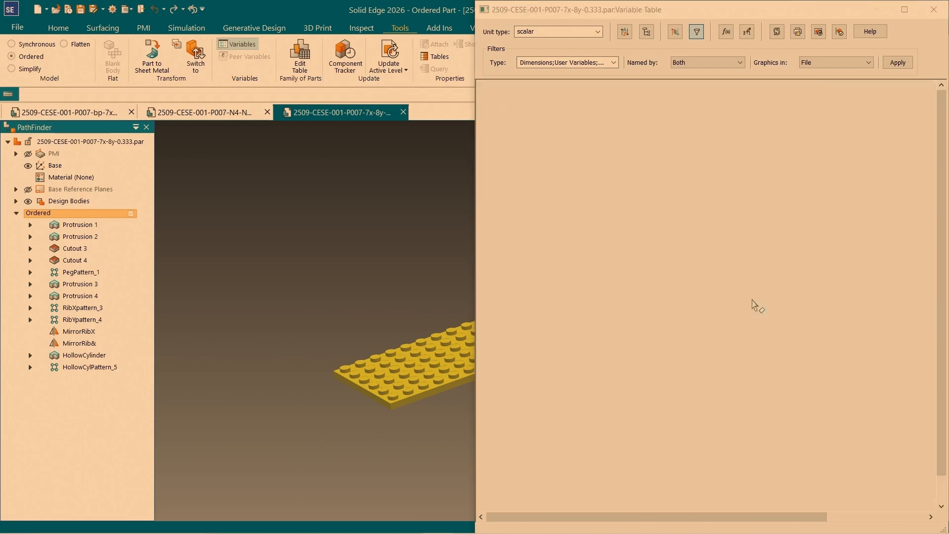
text(7)
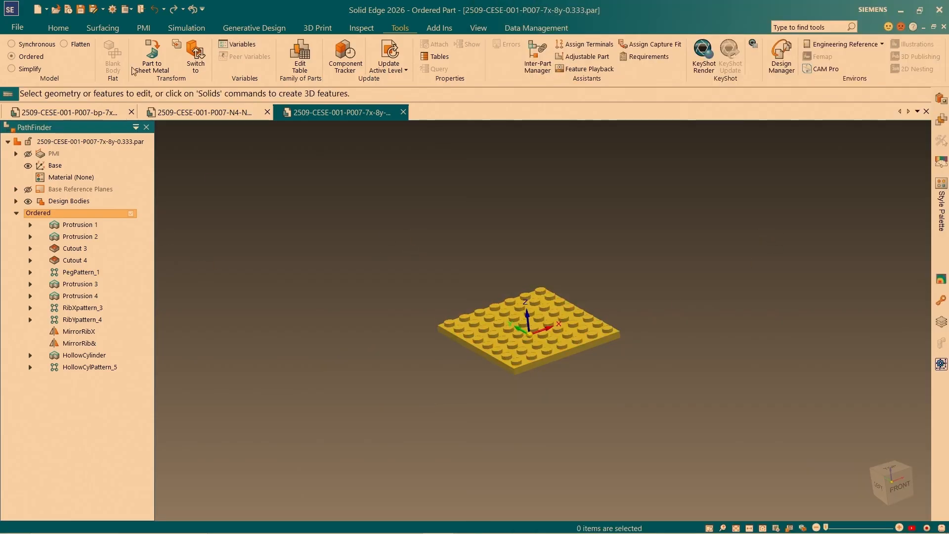
Find the gray styles in the Style Palette and apply one to the 7x8 plate body.
click(479, 28)
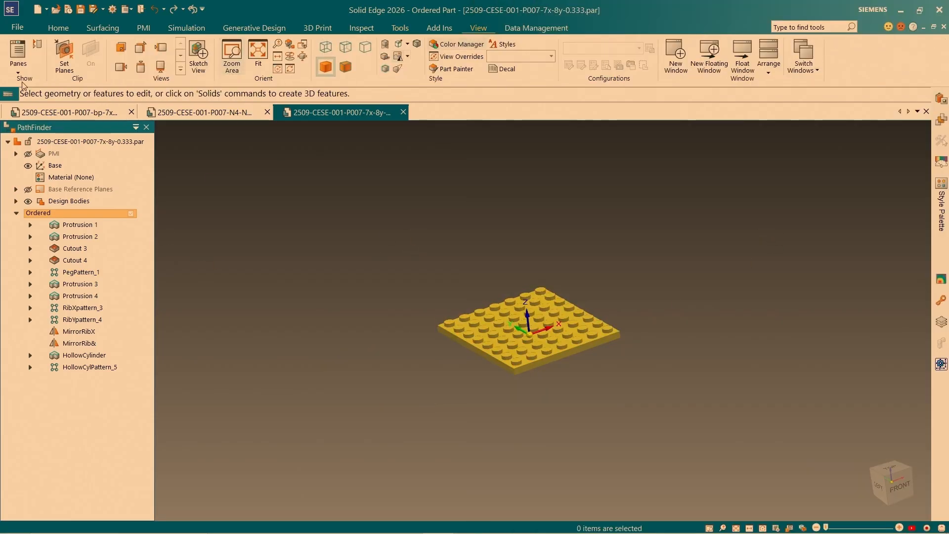
click(19, 57)
click(49, 263)
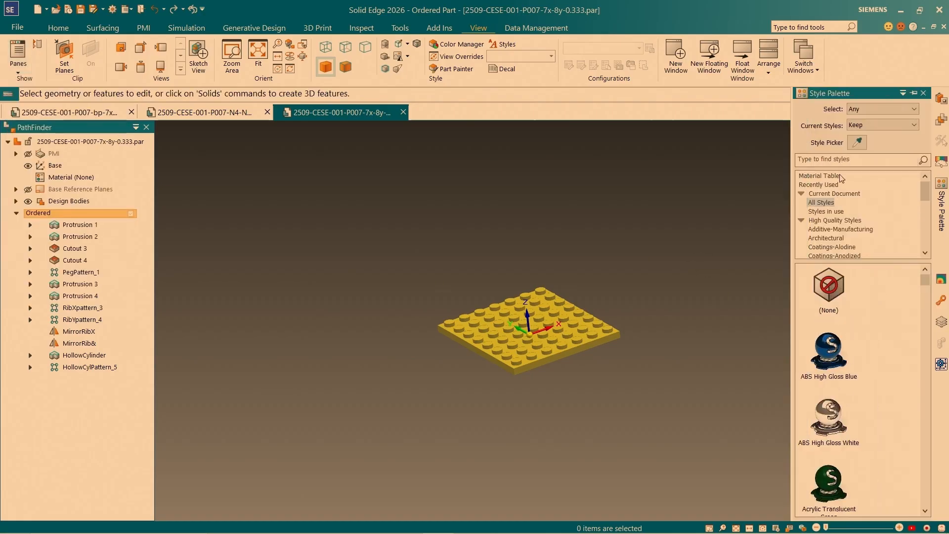
click(840, 159)
text(gray)
drag(830, 351, 583, 329)
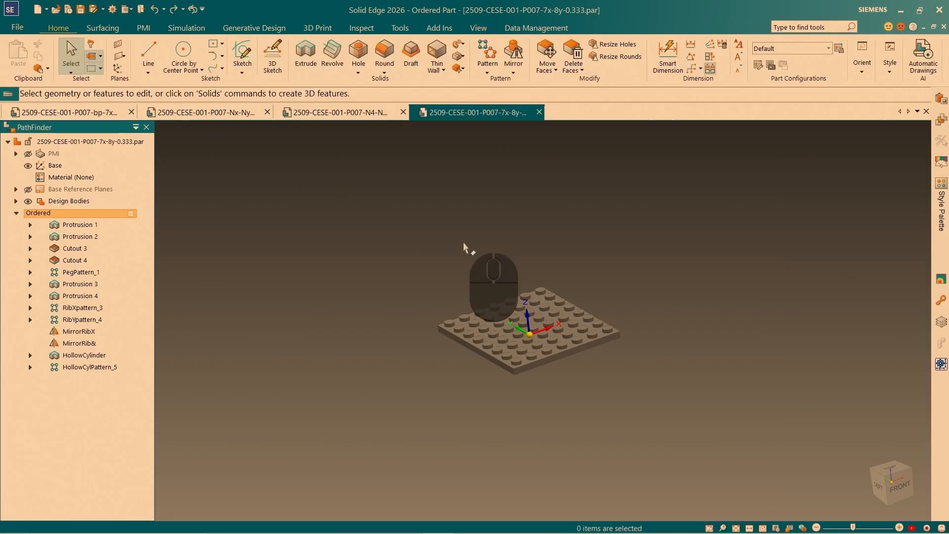
click(18, 27)
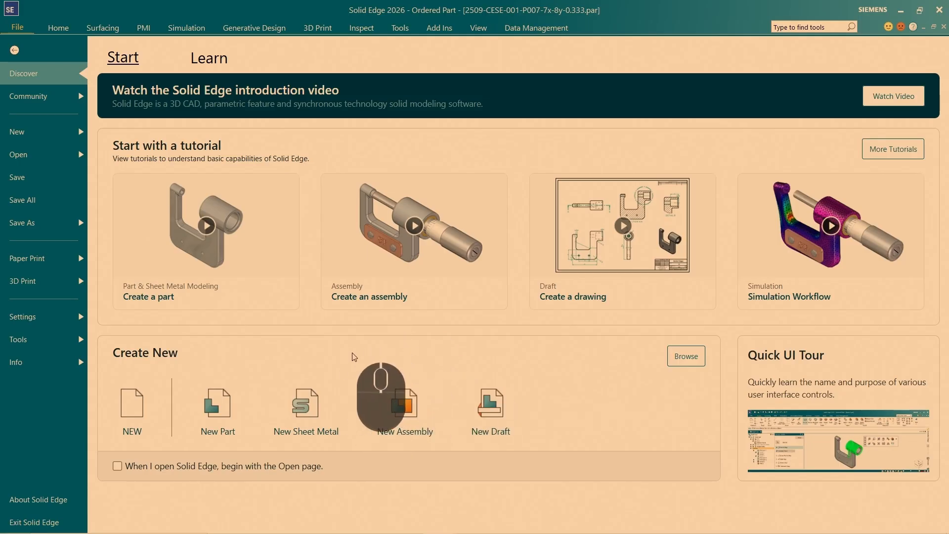
click(48, 138)
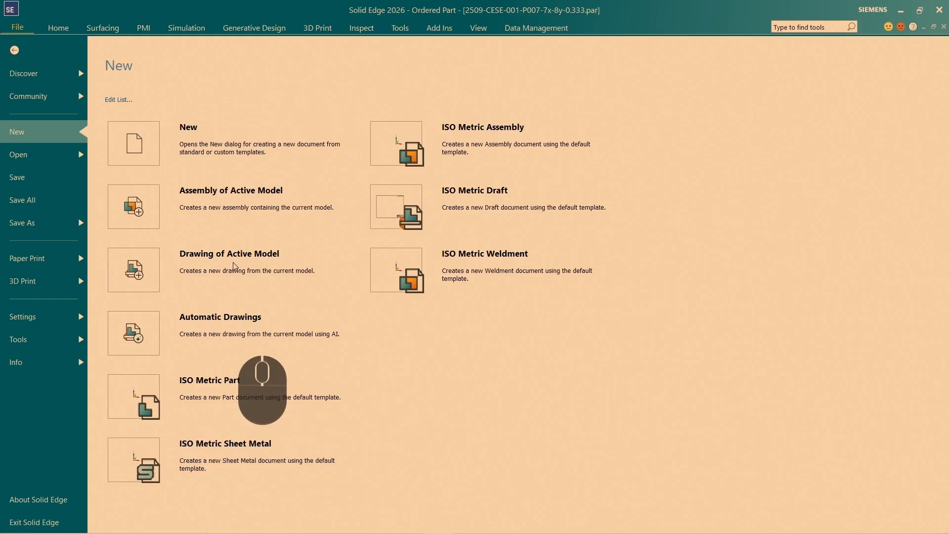
click(230, 153)
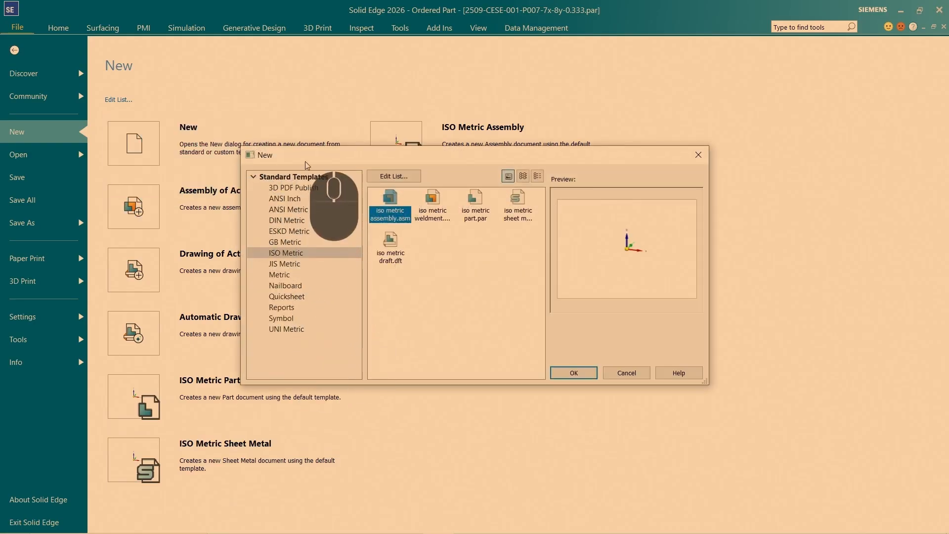
key(Escape)
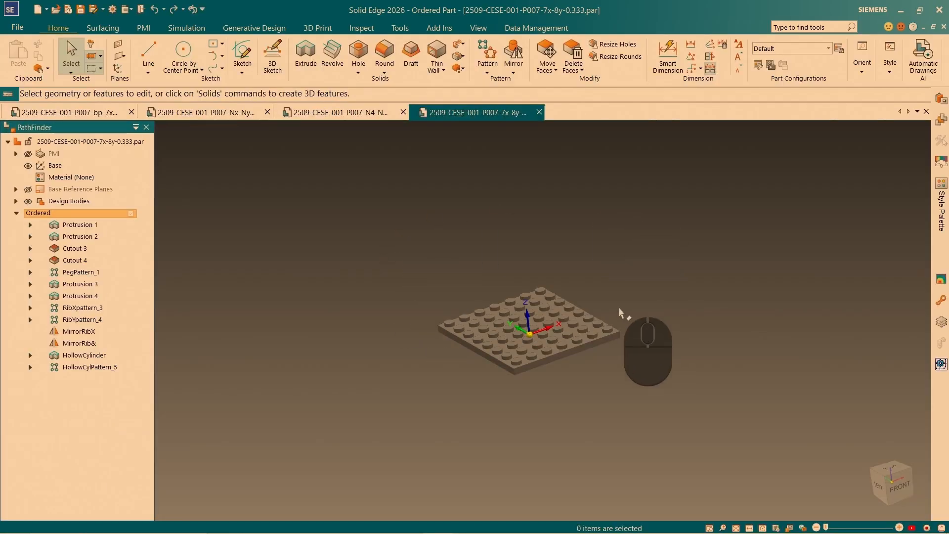
click(45, 10)
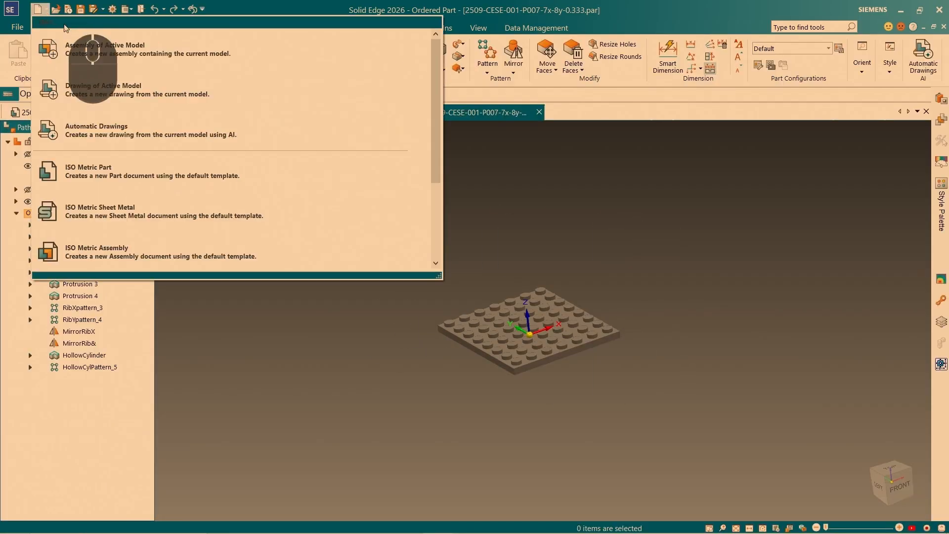
scroll(146, 242, down, 1)
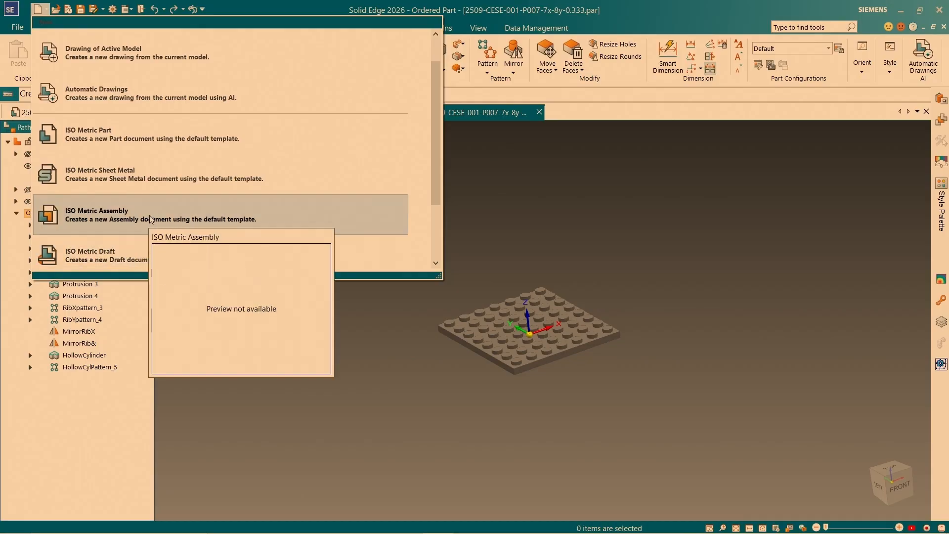
scroll(150, 219, up, 1)
click(704, 308)
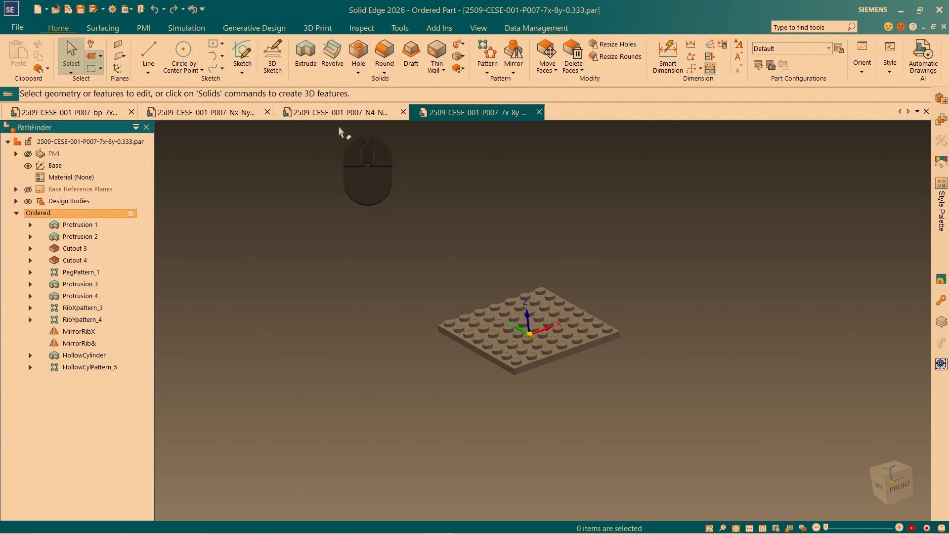
Create a new assembly of the 2509-CESE-001-P007-bp-7x-8y base plate from the iso metric assembly.asm template, closing the part document.
click(80, 114)
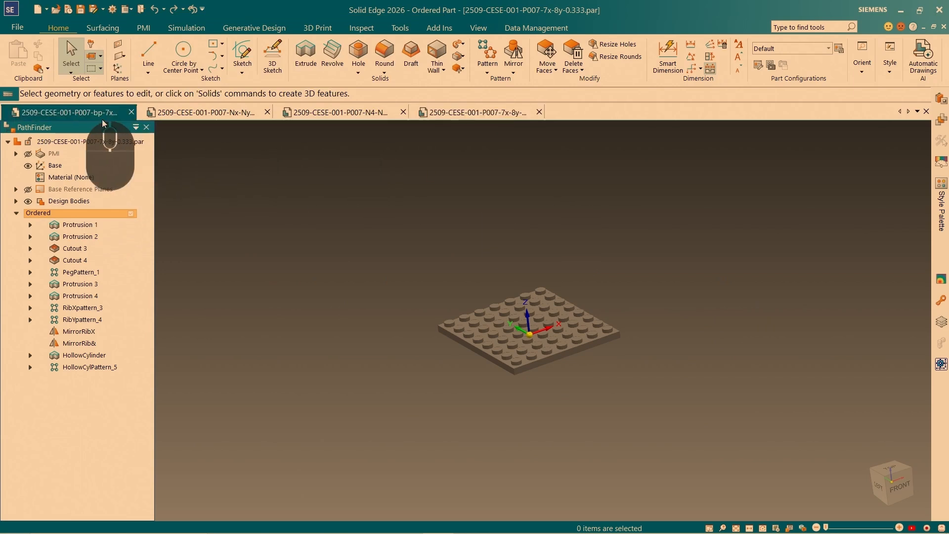
click(46, 9)
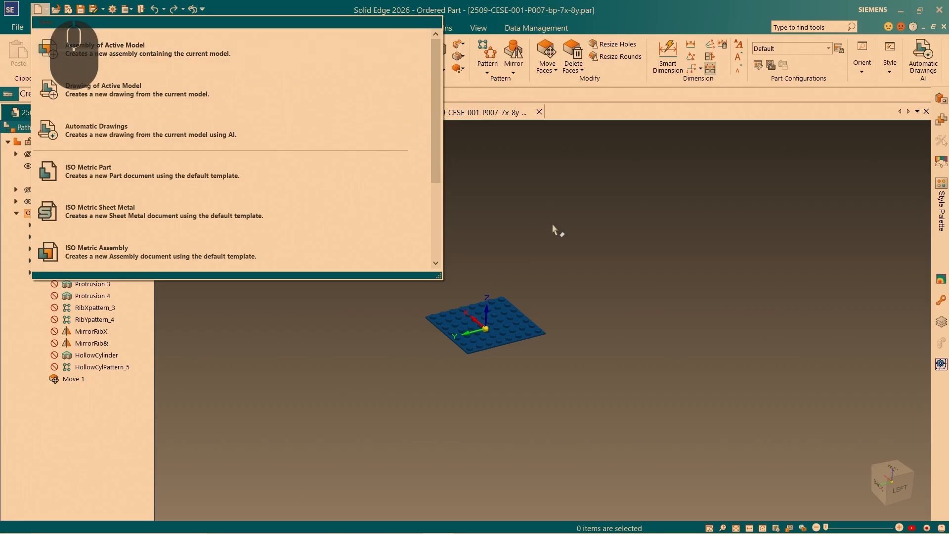
click(587, 306)
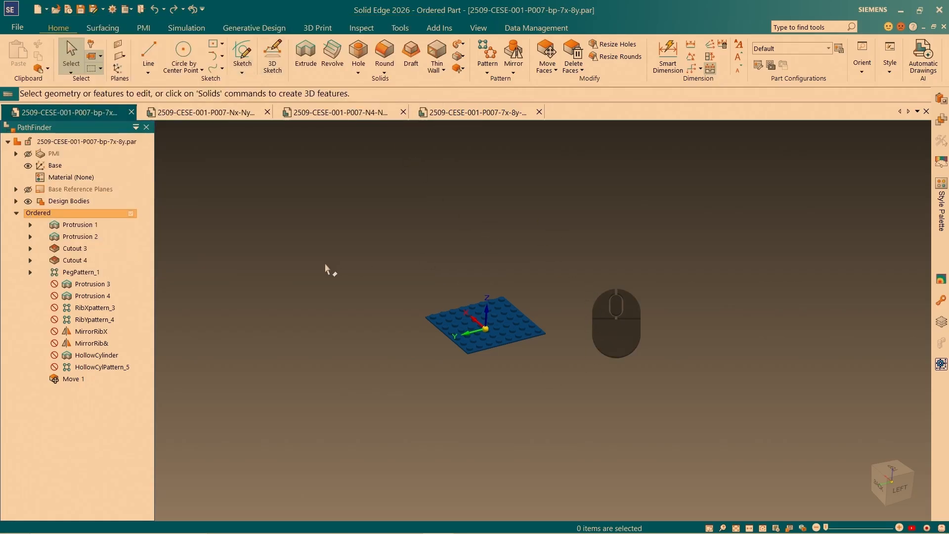
key(ctrl+4)
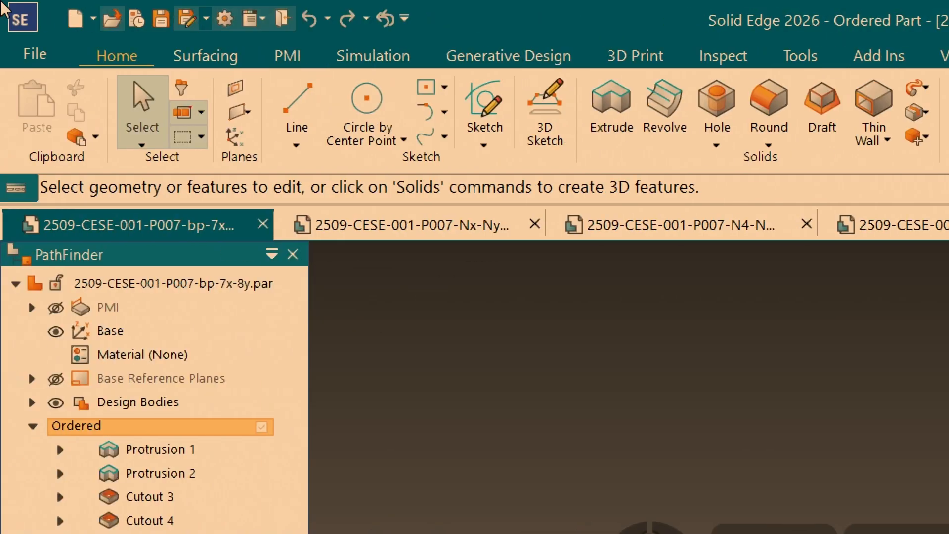
click(96, 18)
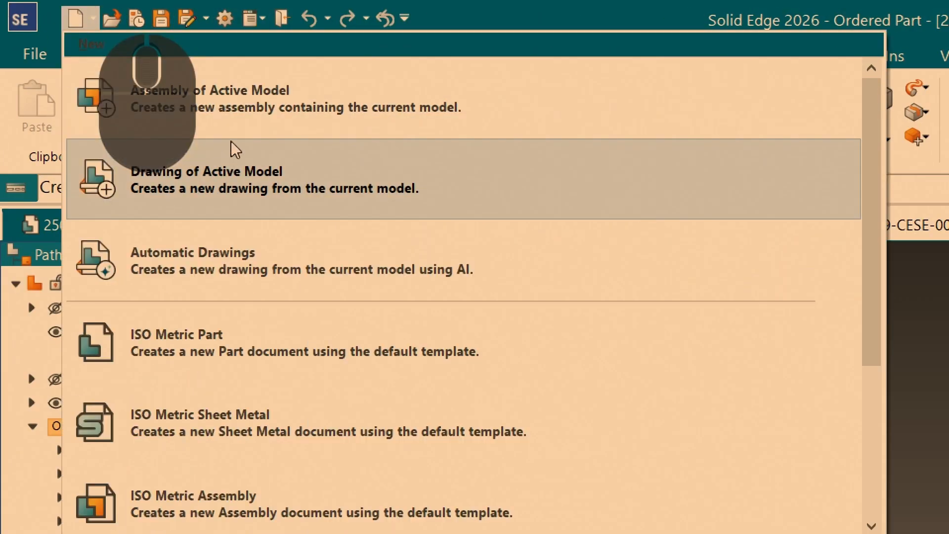
click(264, 97)
key(ctrl+4)
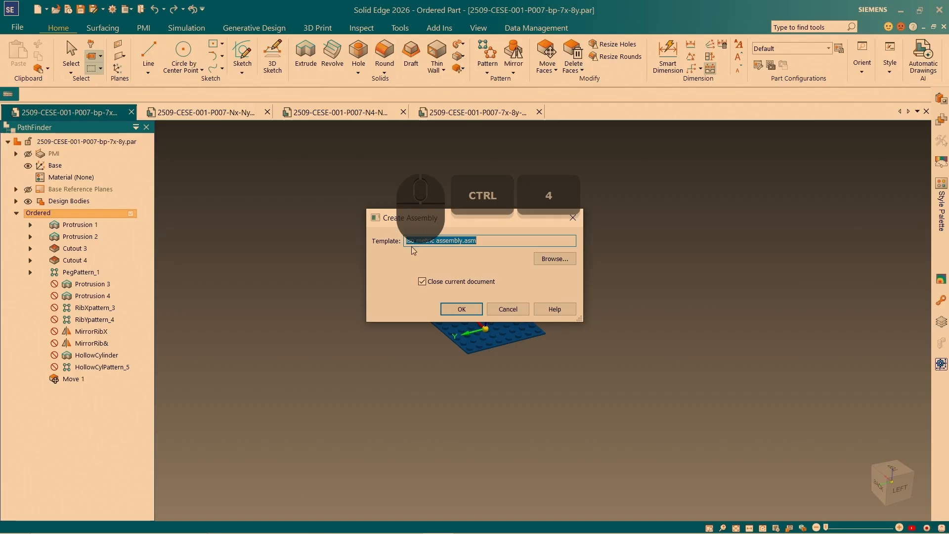
drag(414, 237, 472, 240)
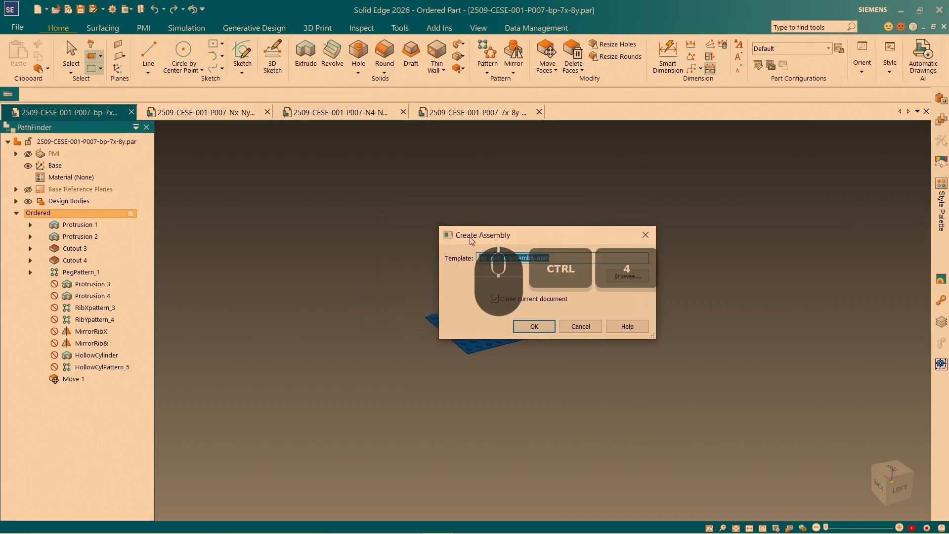
click(627, 276)
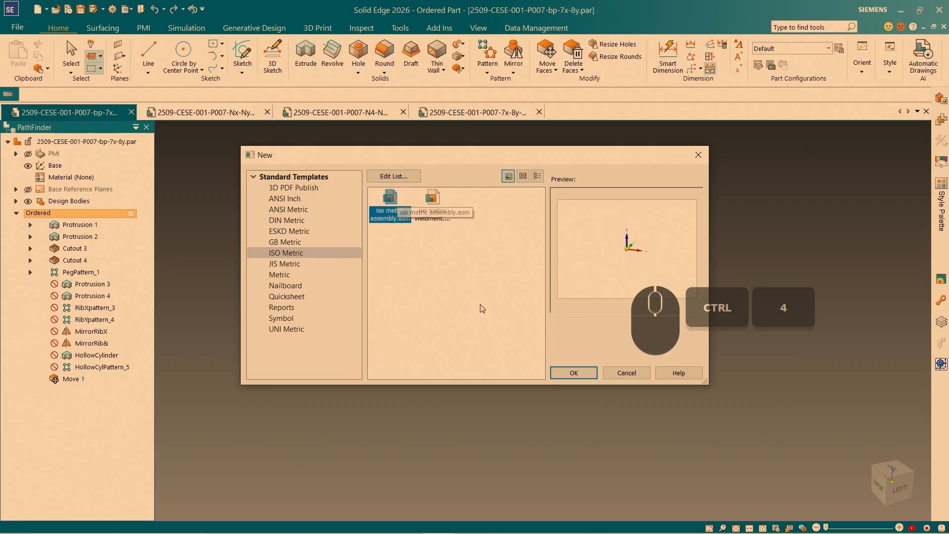
click(573, 373)
click(535, 327)
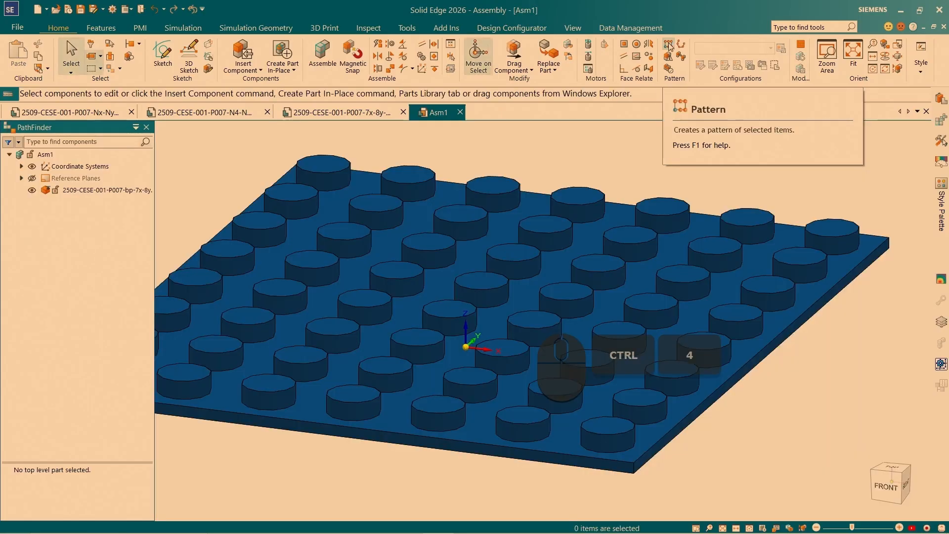
Examine the base plate component in the new assembly, including its positioning status and ground relationship.
scroll(618, 222, down, 4)
middle_drag(691, 295, 623, 293)
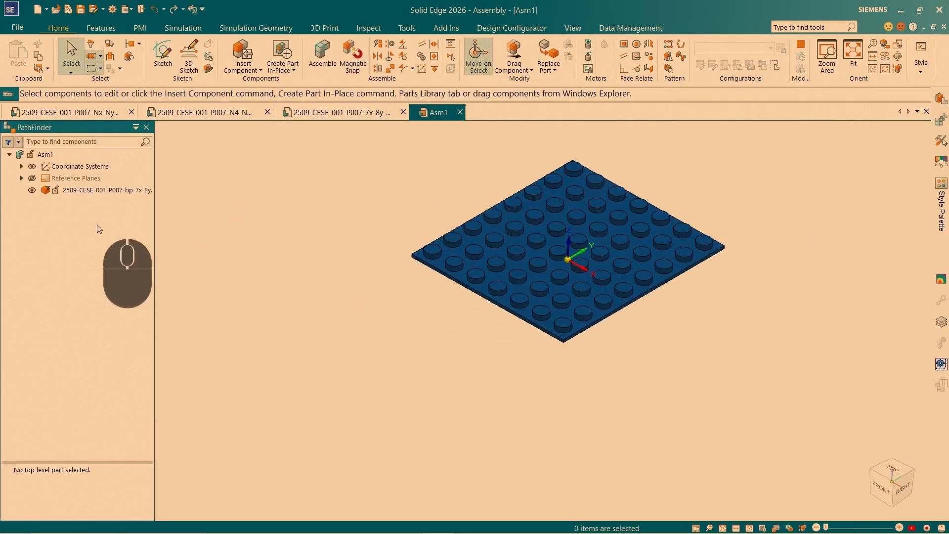
key(ctrl+4)
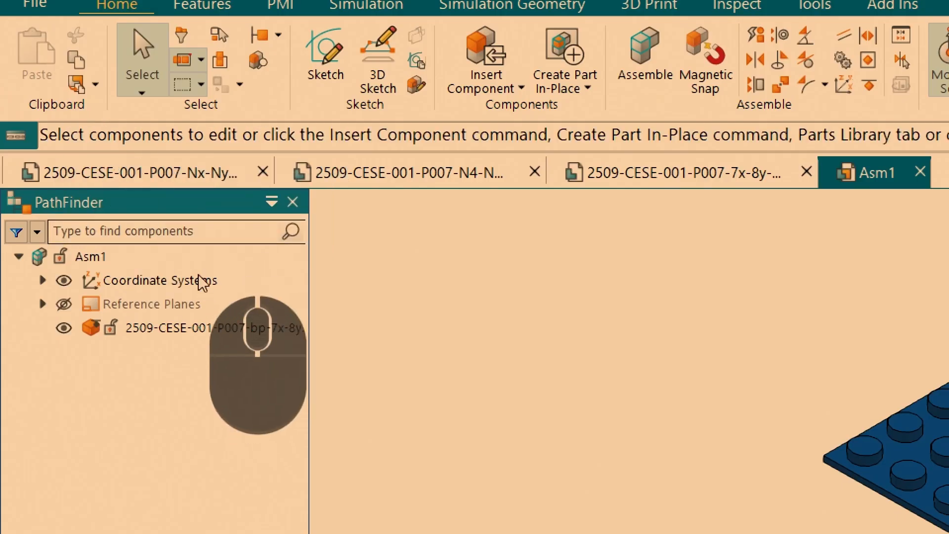
click(138, 328)
click(139, 331)
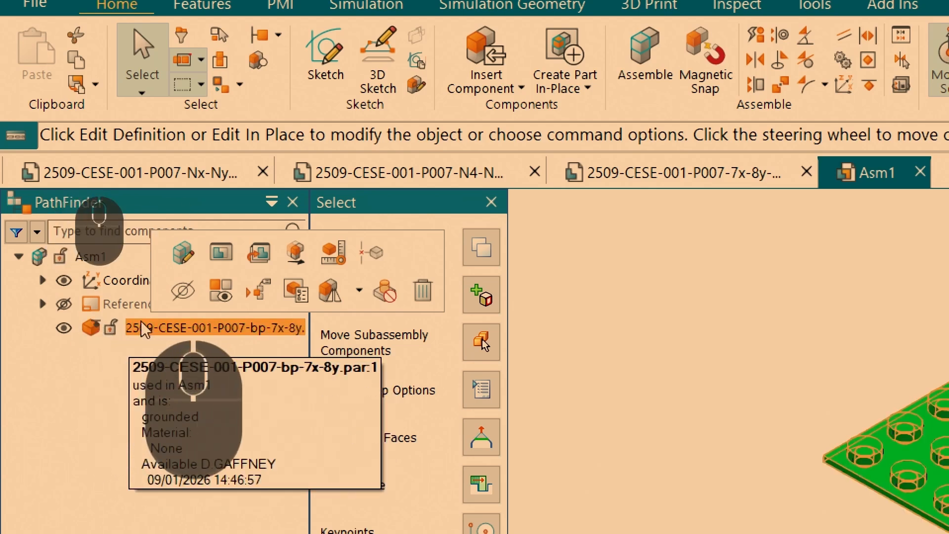
click(769, 356)
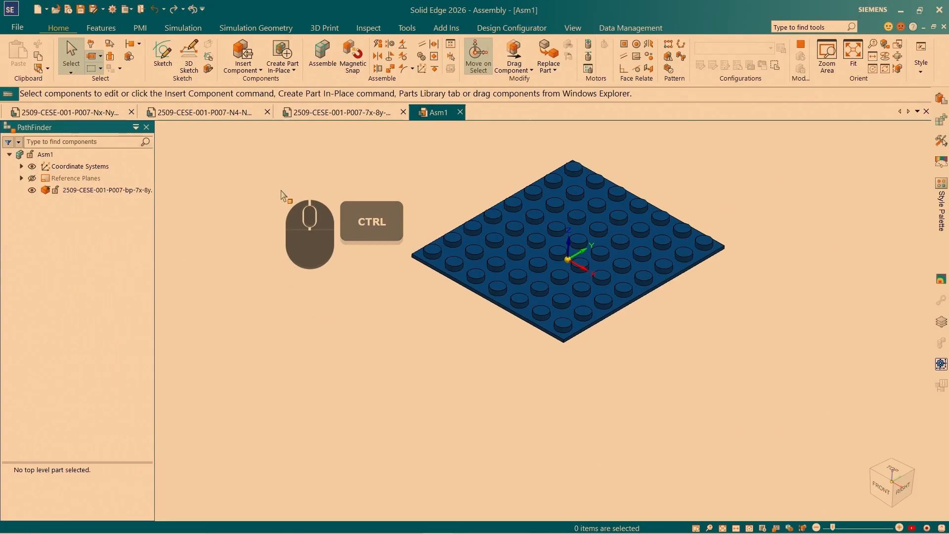
click(233, 329)
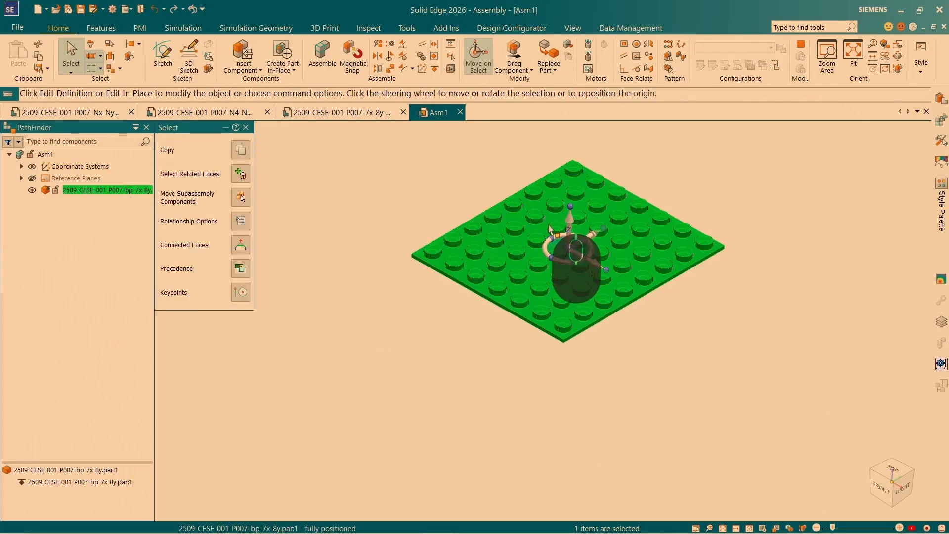
key(ctrl+4)
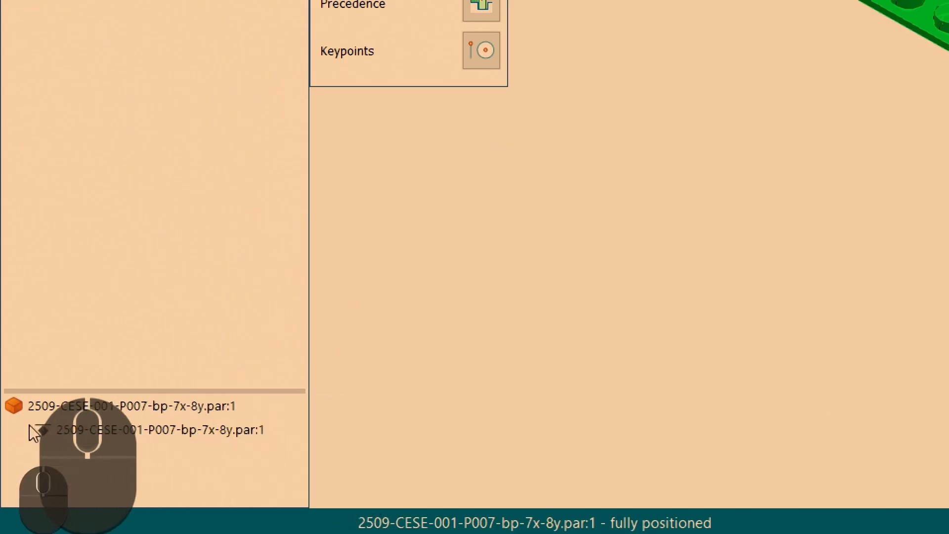
click(103, 435)
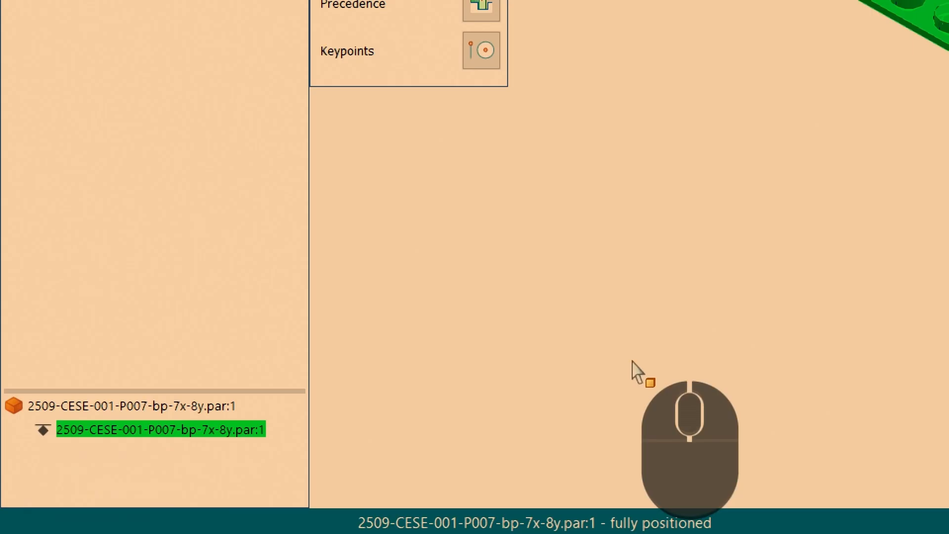
key(ctrl+4)
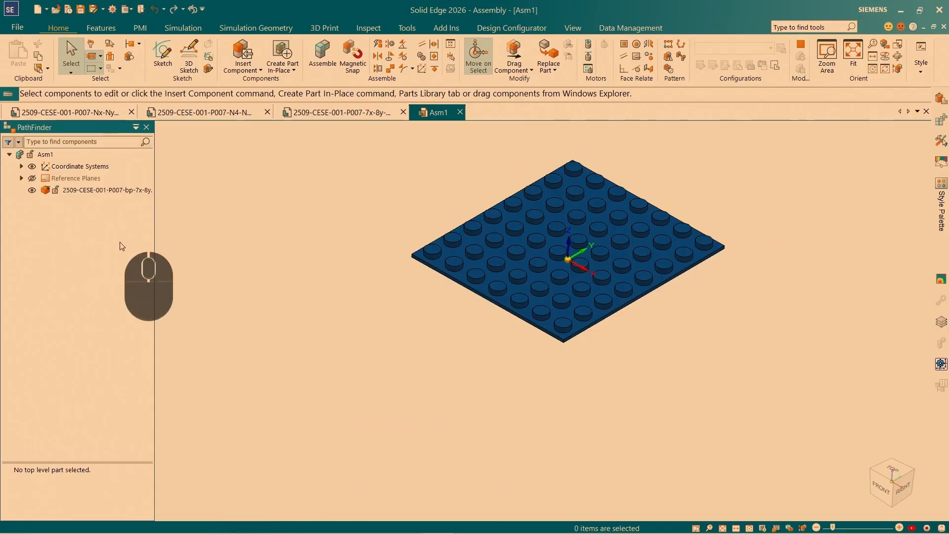
click(104, 191)
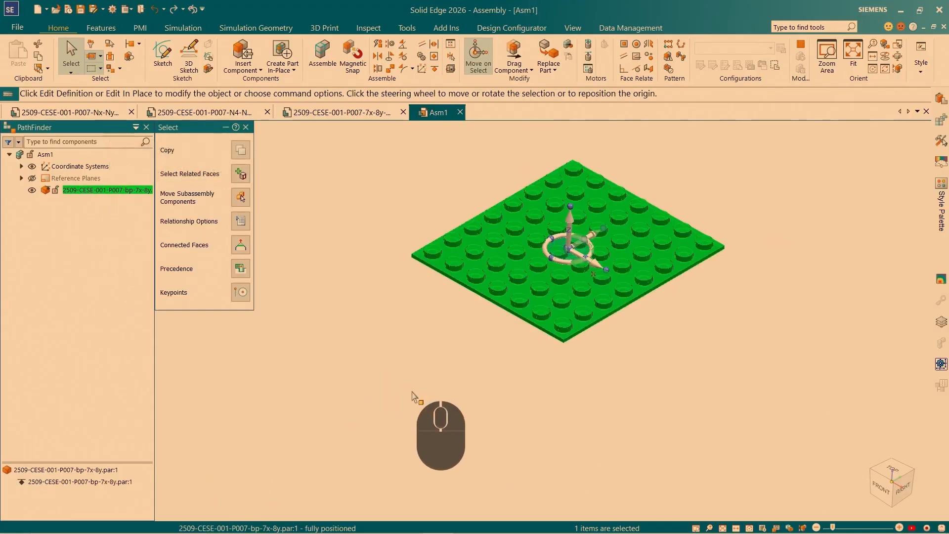
scroll(723, 212, down, 2)
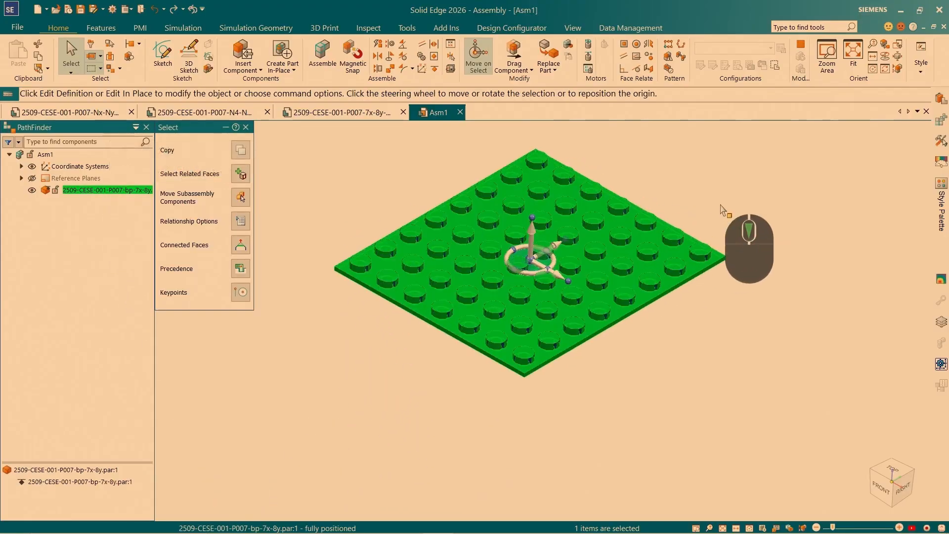
scroll(723, 212, down, 1)
scroll(723, 212, up, 1)
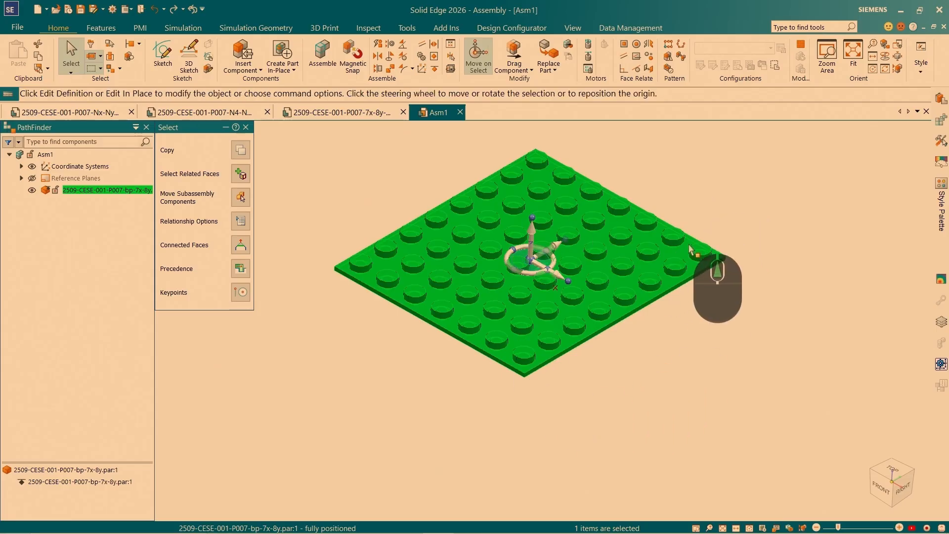
Try to move the grounded base plate with Drag Component, accepting the default analysis options.
click(514, 55)
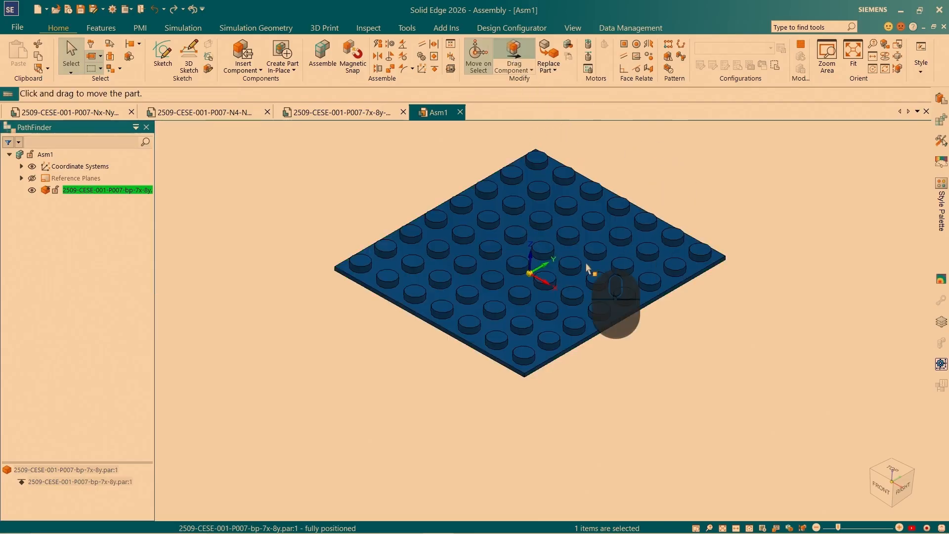
click(588, 198)
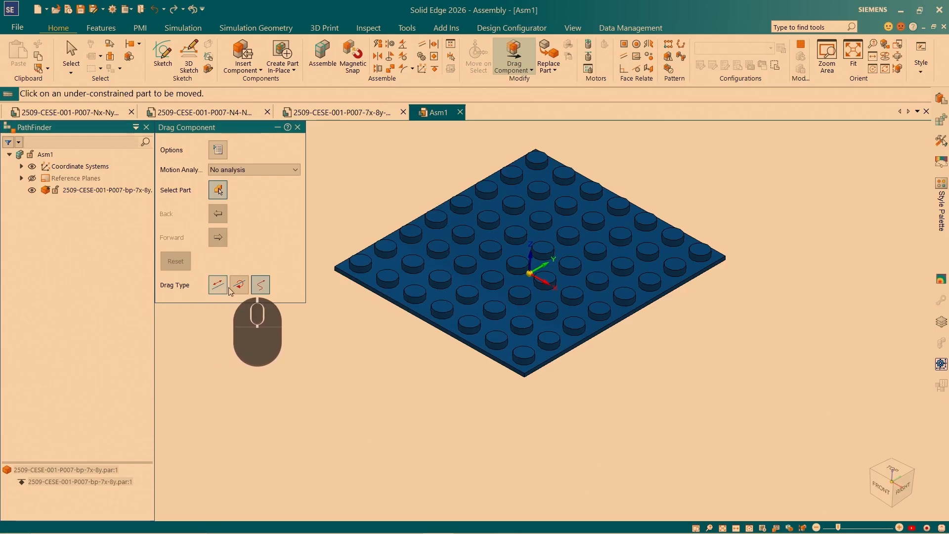
click(479, 268)
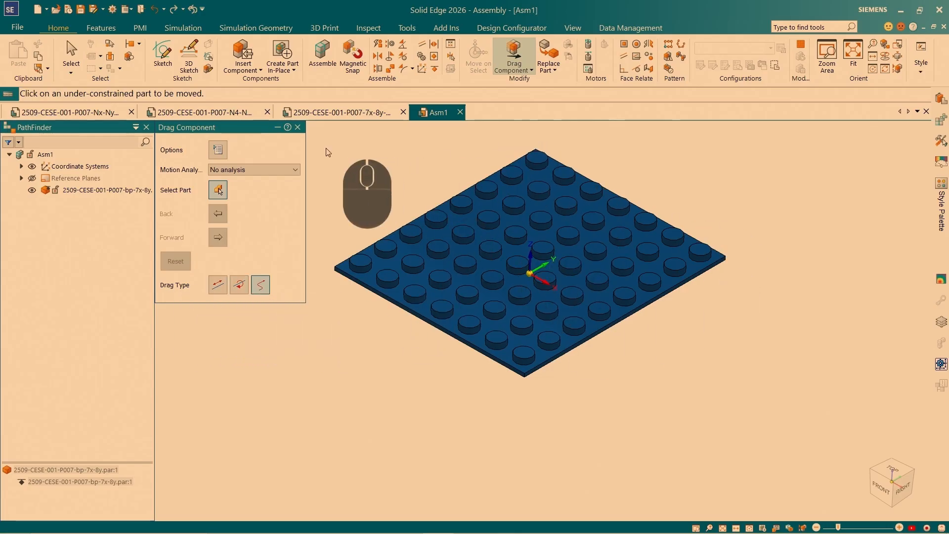
click(298, 128)
Try moving the grounded base plate freely with the steering wheel, then return it to its original position.
click(507, 265)
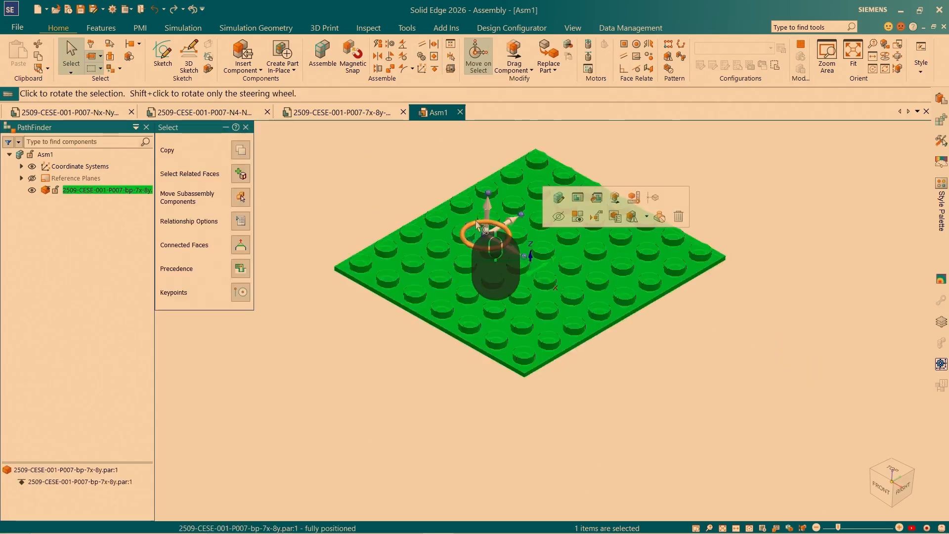
click(517, 225)
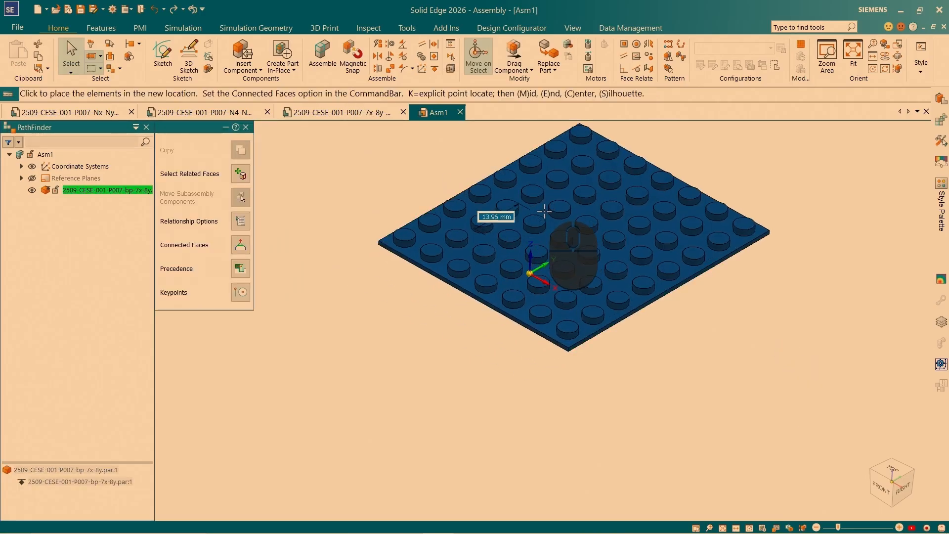
click(387, 313)
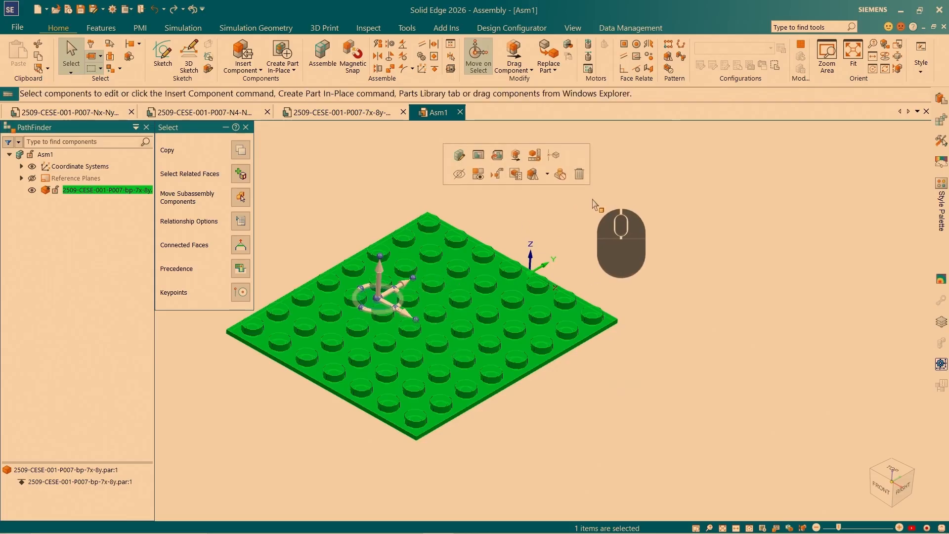
click(680, 389)
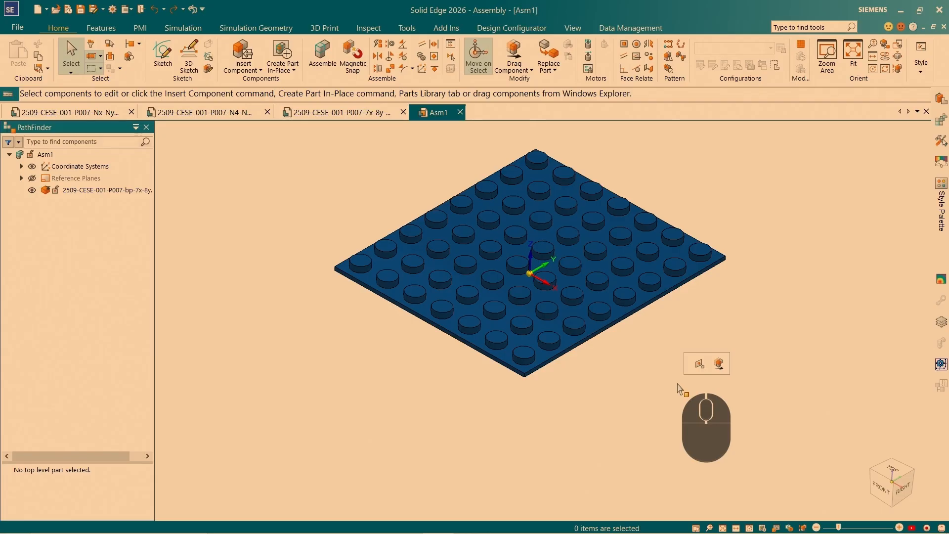
Delete the base plate's ground relationship and check the component's positioning status.
click(87, 191)
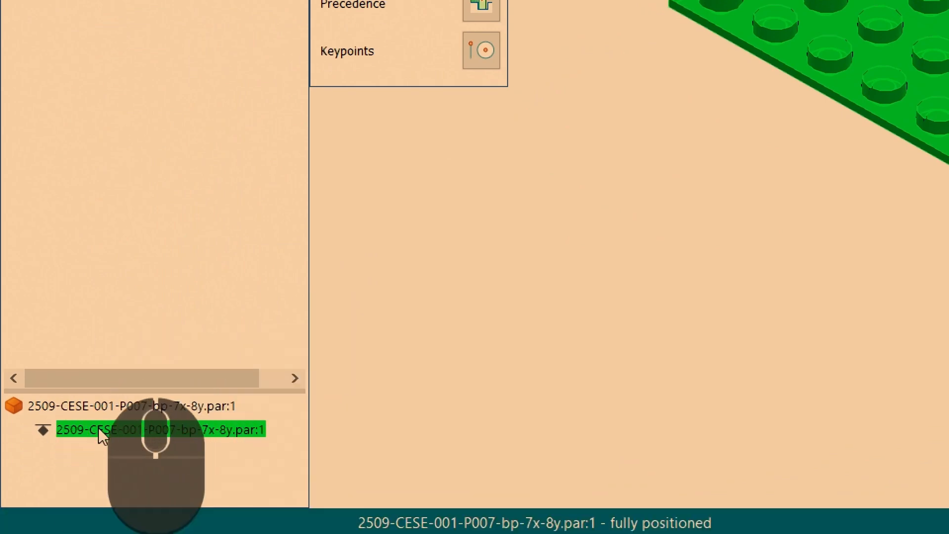
key(Delete)
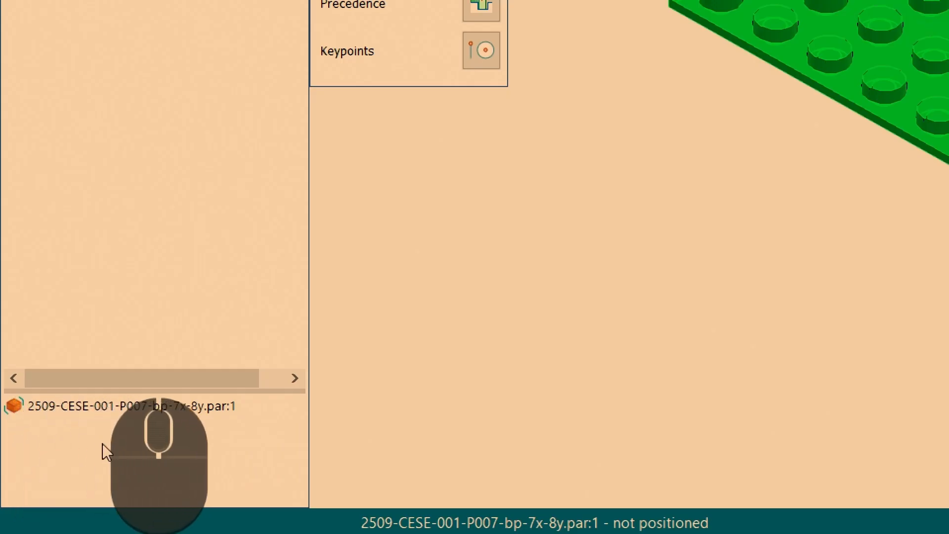
scroll(123, 417, up, 2)
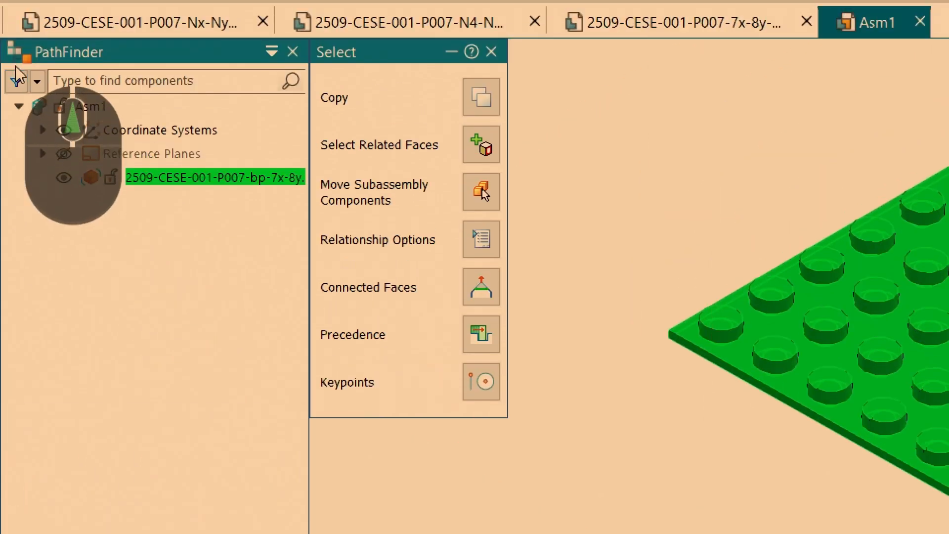
click(157, 183)
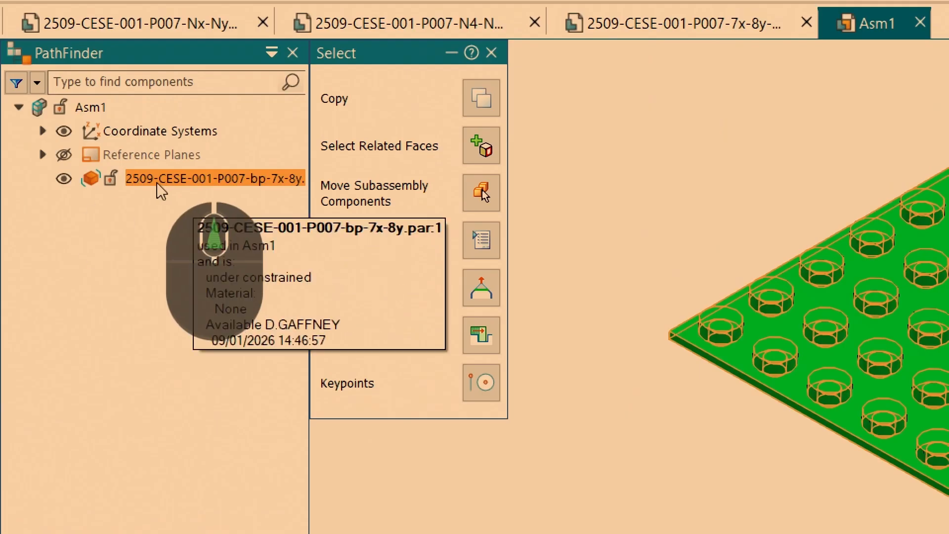
key(ctrl+4)
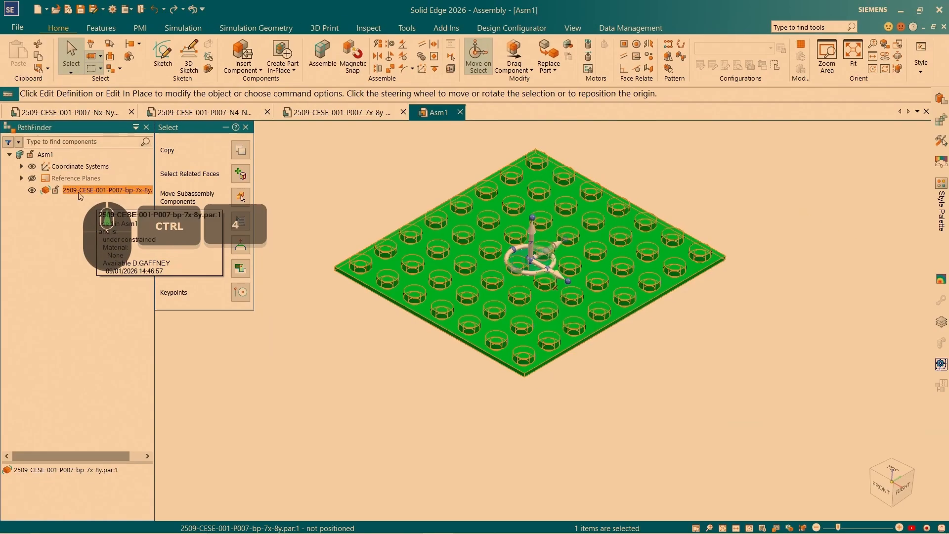
Move the ungrounded base plate freely away from the assembly origin with Drag Component, keeping the default analysis options.
click(507, 52)
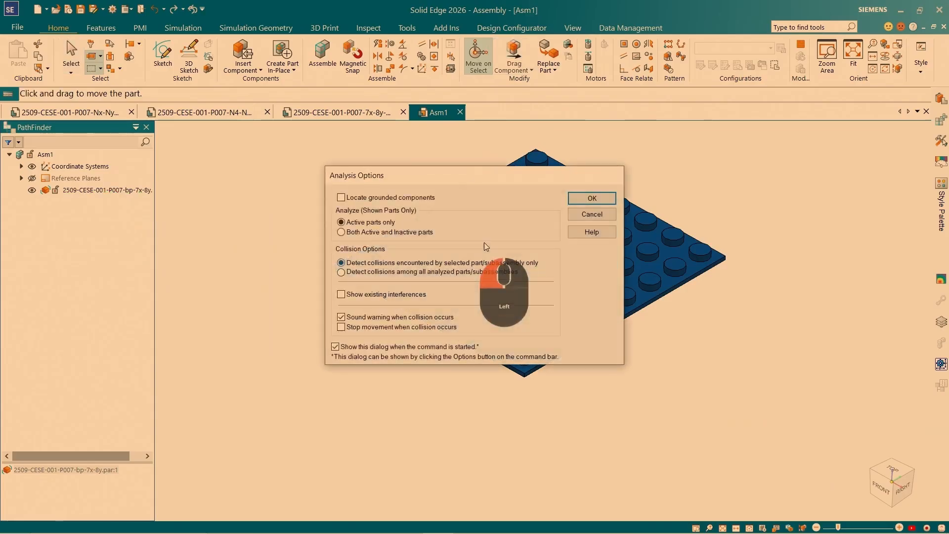
click(584, 199)
drag(498, 257, 476, 195)
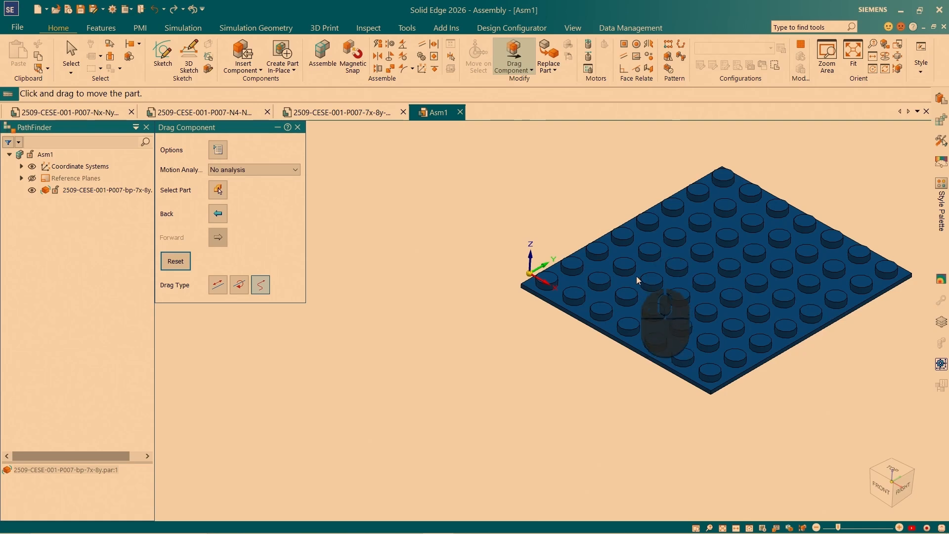
click(71, 54)
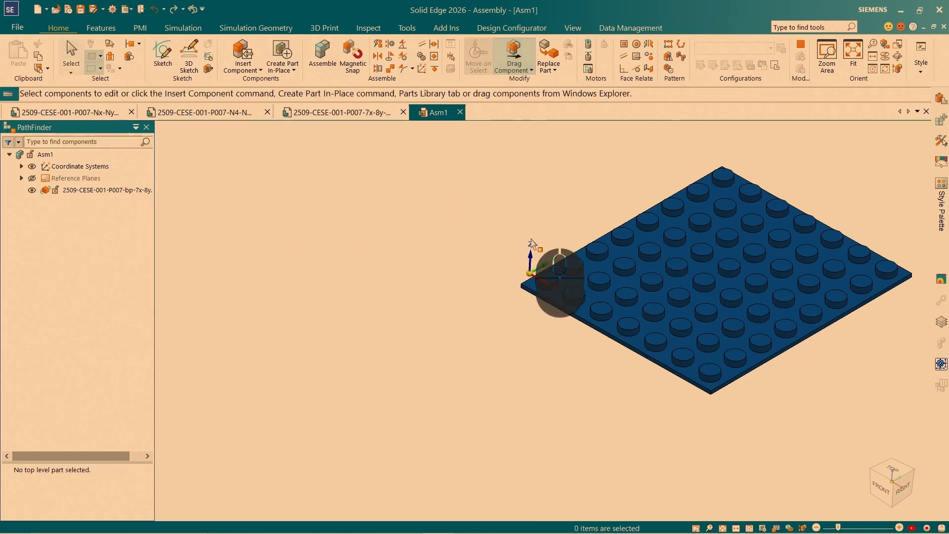
Turn on the display of Coordinate Systems for the base plate component.
click(630, 266)
right_click(631, 267)
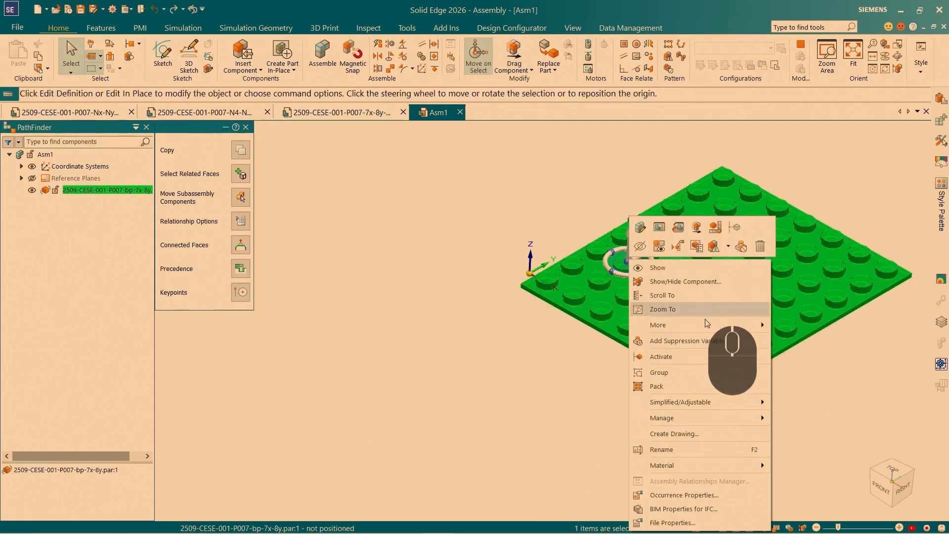
click(682, 282)
click(485, 266)
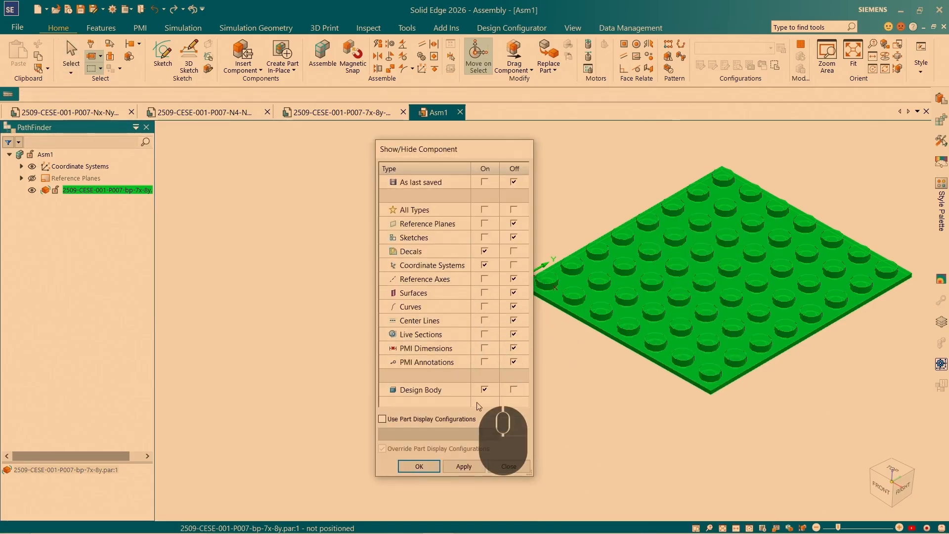
click(419, 465)
click(413, 322)
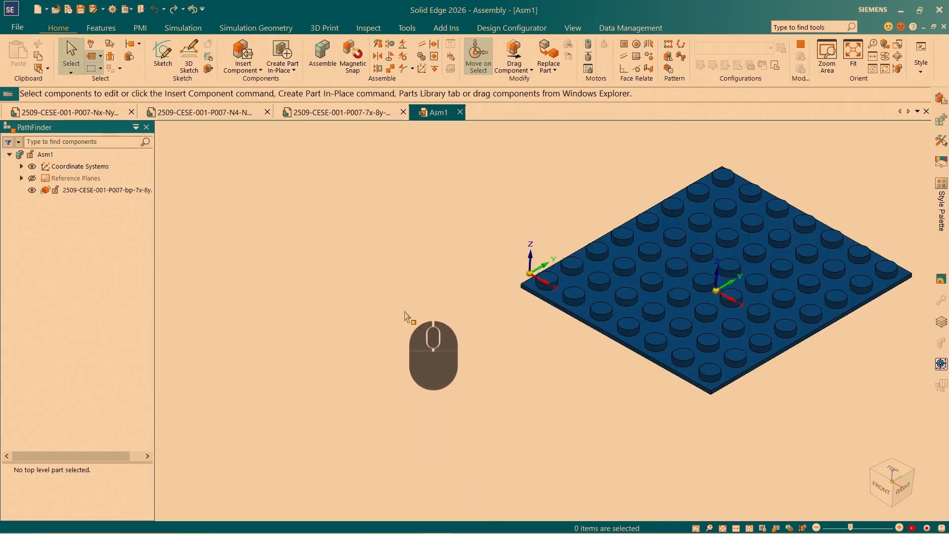
scroll(395, 314, up, 3)
scroll(583, 201, down, 3)
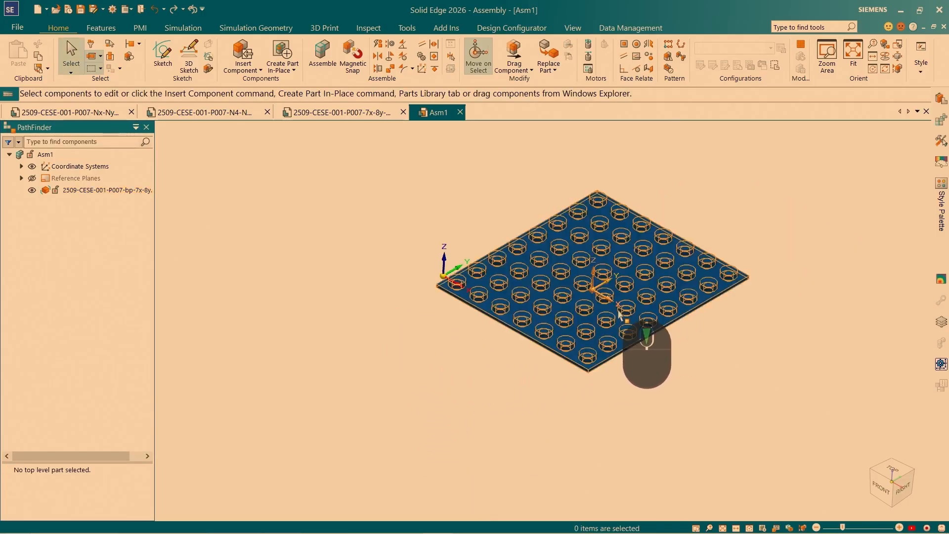
Drag the base plate farther from the assembly origin so its coordinate system moves with it.
click(514, 54)
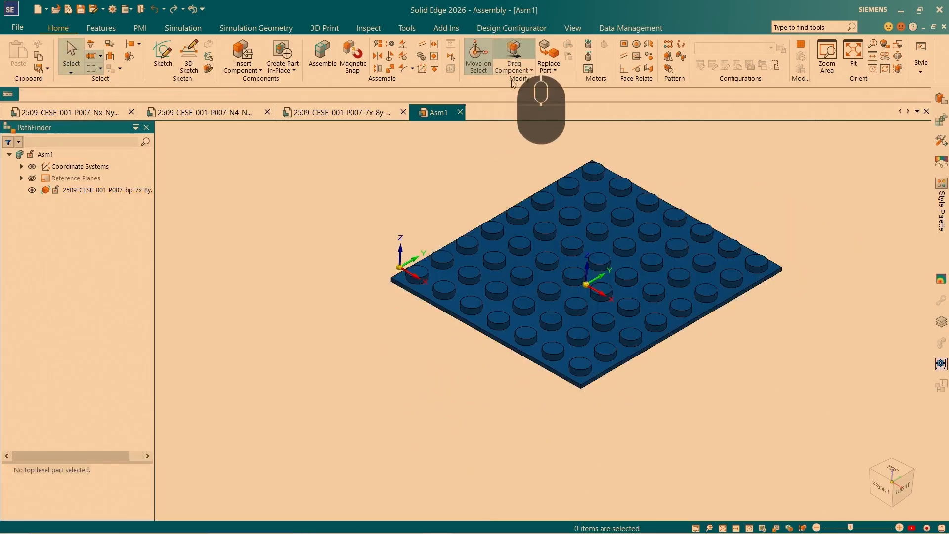
click(577, 328)
click(594, 198)
drag(593, 291, 651, 280)
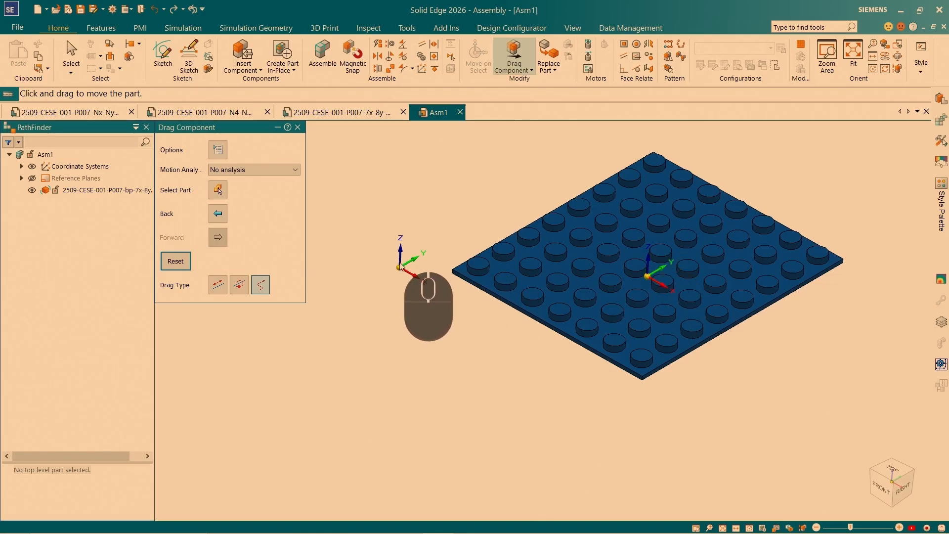
Match the base plate's coordinate system to the assembly's base coordinate system using a single coordinate system constraint.
click(421, 71)
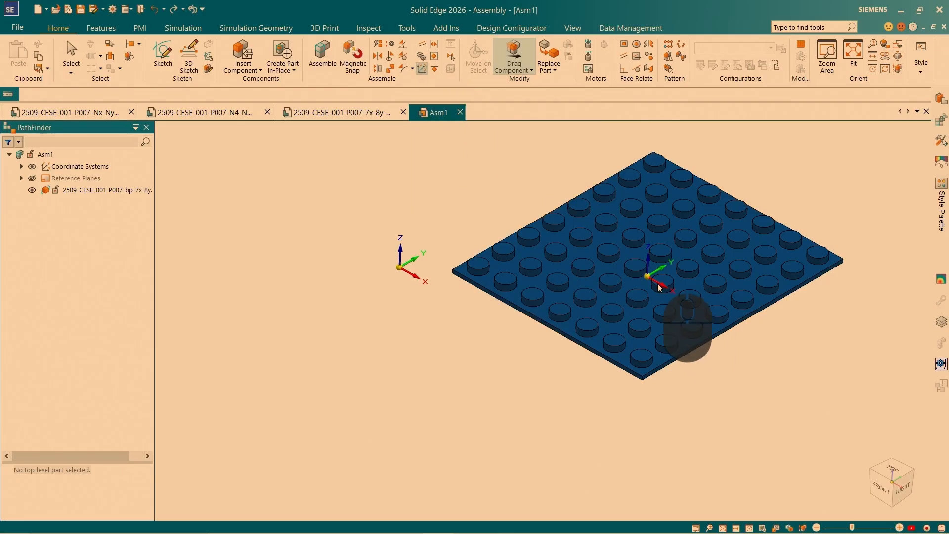
click(648, 271)
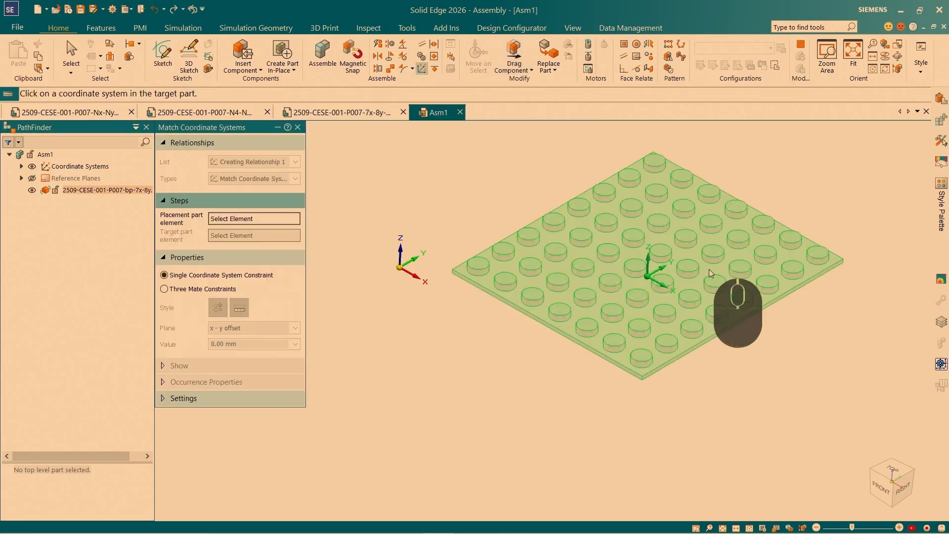
click(402, 269)
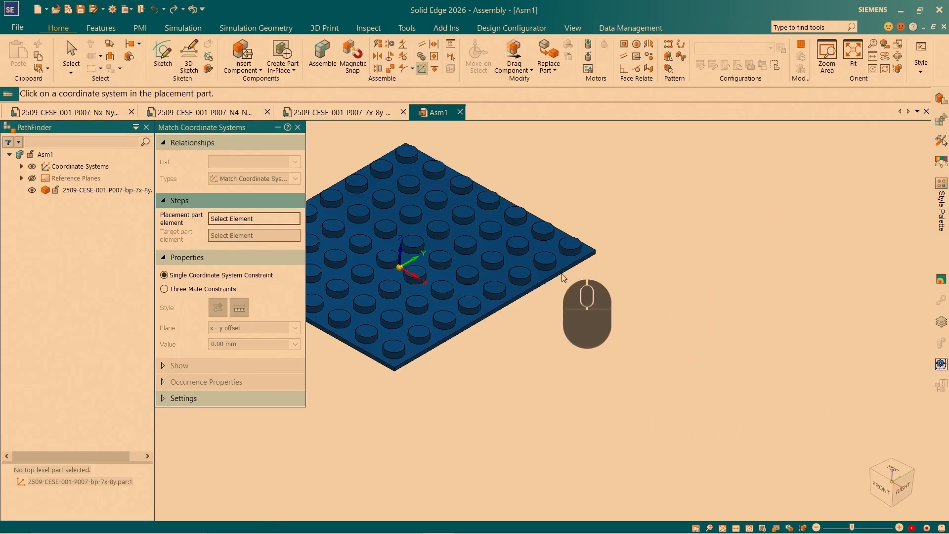
click(71, 55)
click(298, 127)
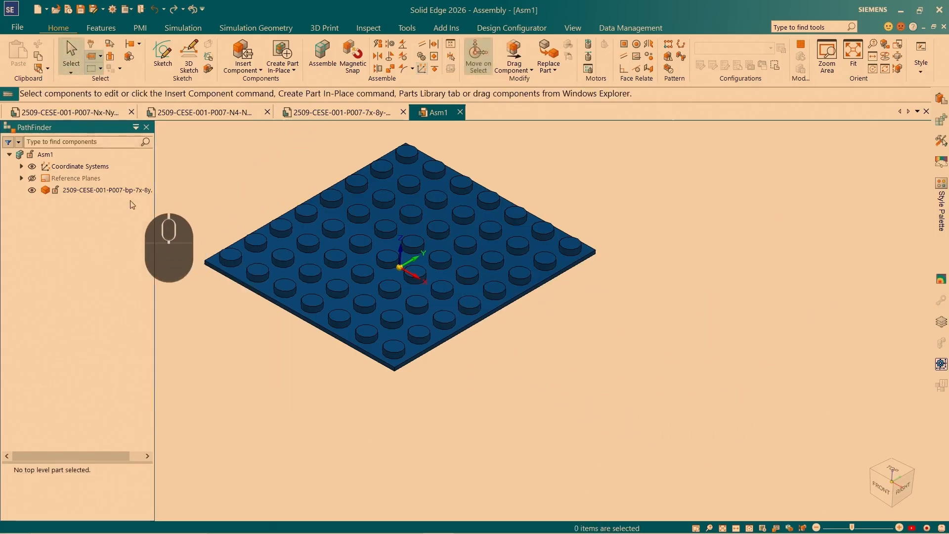
Examine the base plate's positioning status and its match coordinate systems relationship.
click(96, 191)
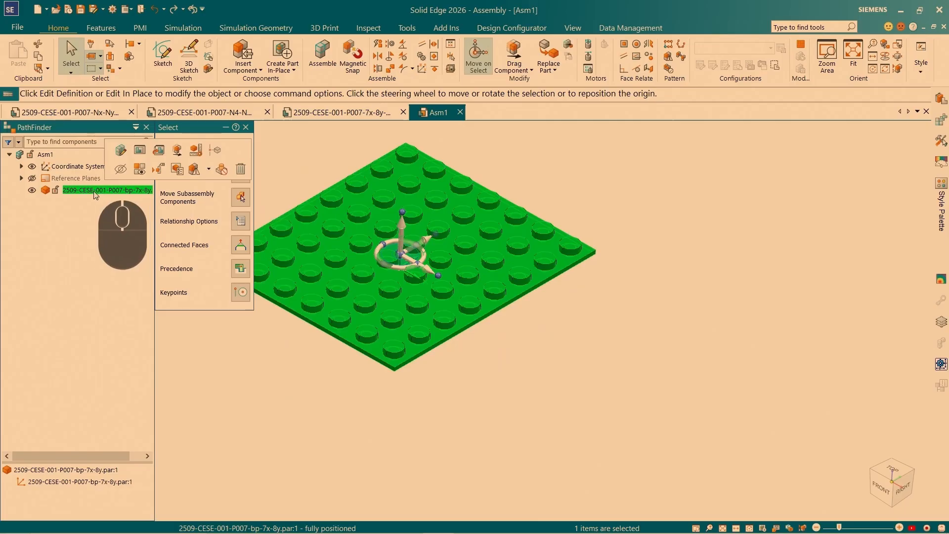
key(ctrl+4)
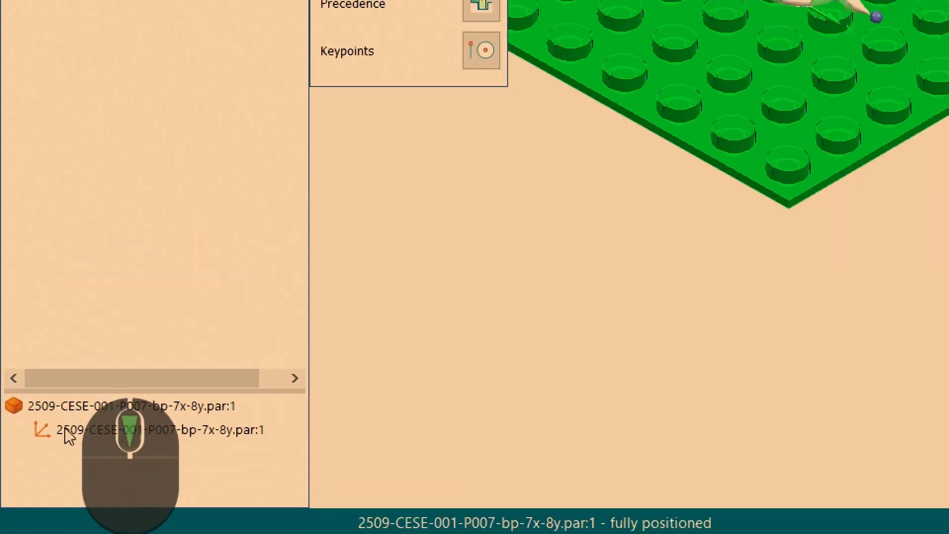
click(33, 428)
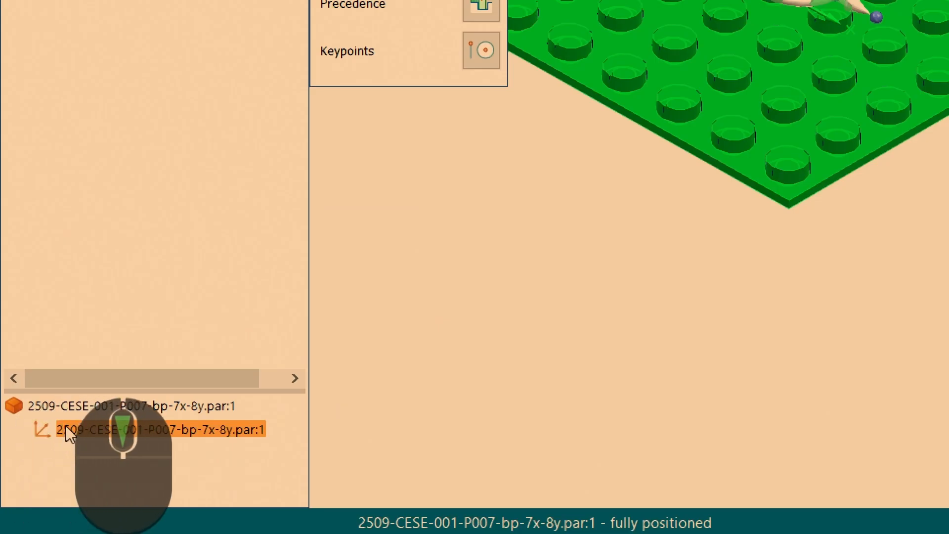
click(114, 452)
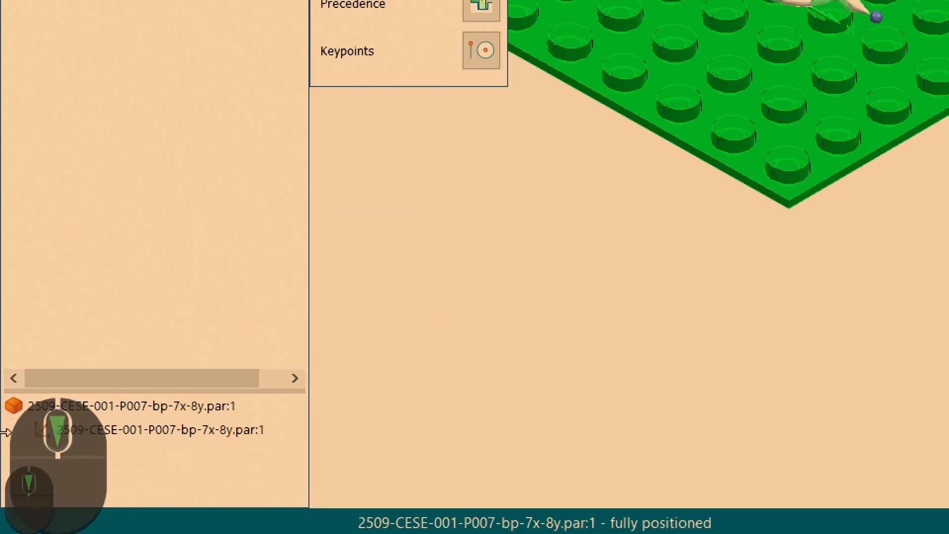
key(ctrl+4)
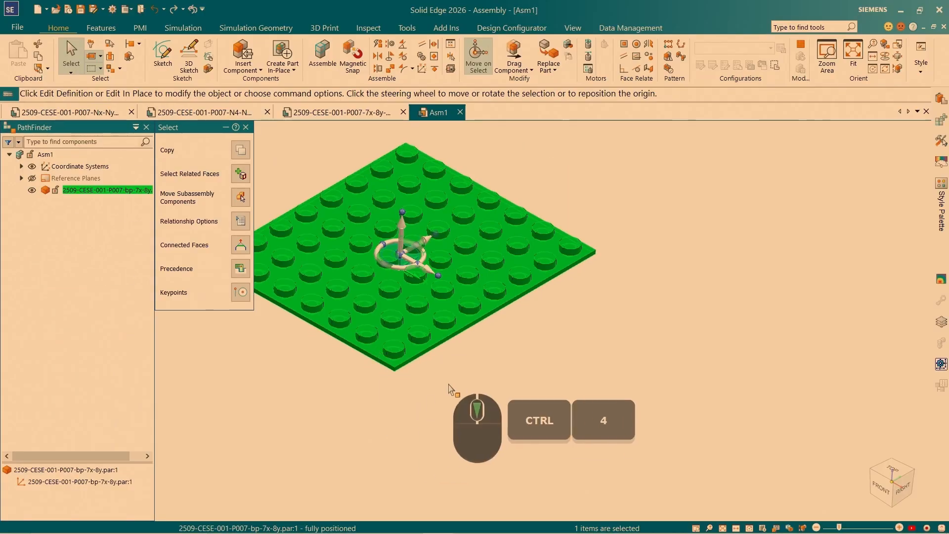
click(450, 389)
scroll(572, 314, up, 1)
scroll(386, 289, down, 1)
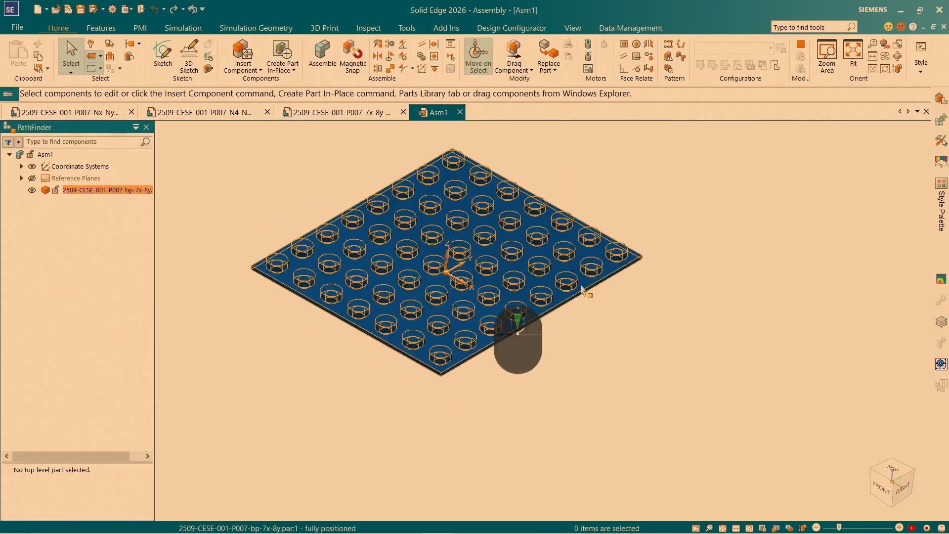
Try Drag Component on the base plate constrained by matched coordinate systems, keeping the default analysis options.
click(518, 63)
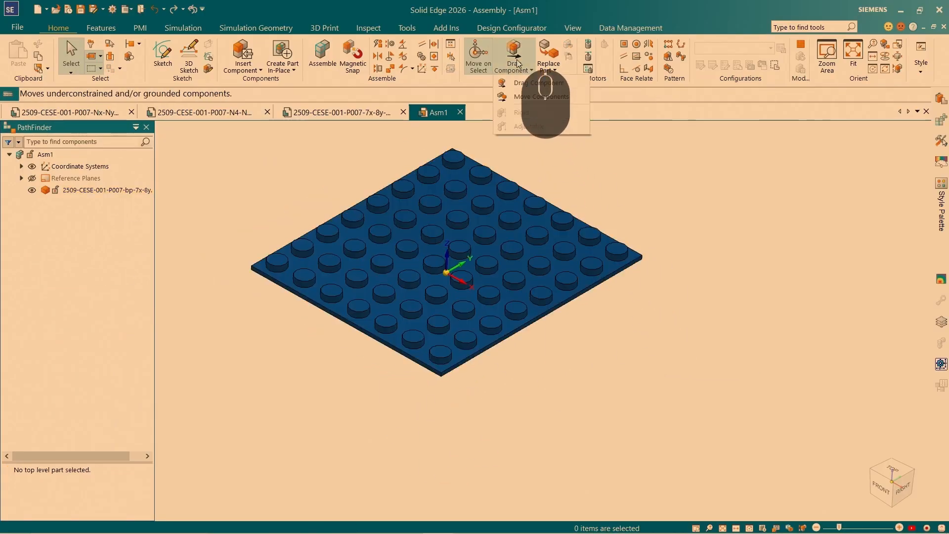
click(539, 83)
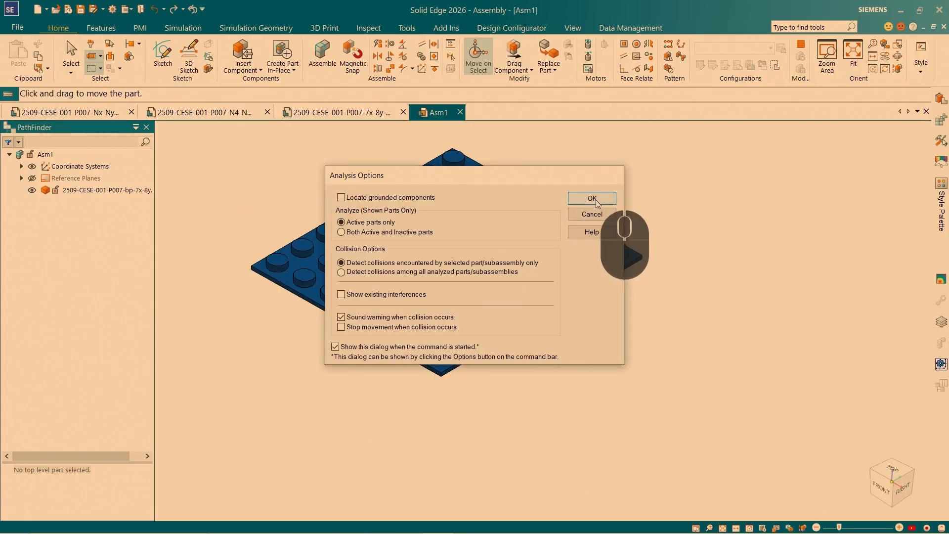
click(592, 198)
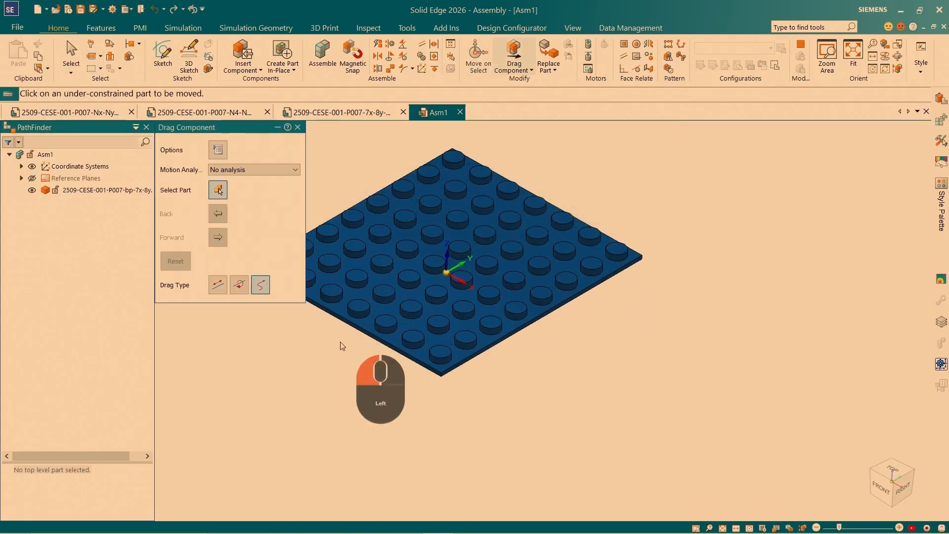
click(75, 53)
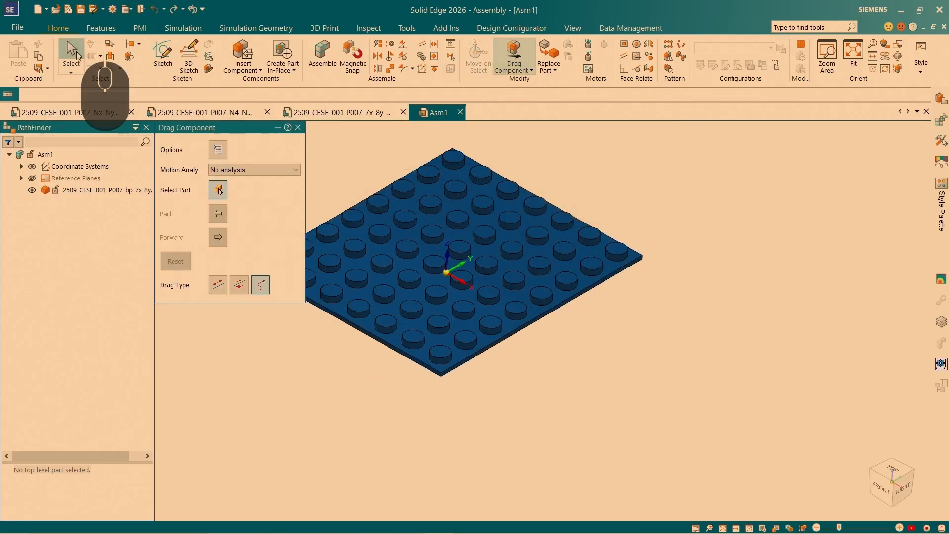
Try to move the constrained base plate along an axis with the steering wheel, cancelling the relationship repair options.
click(462, 262)
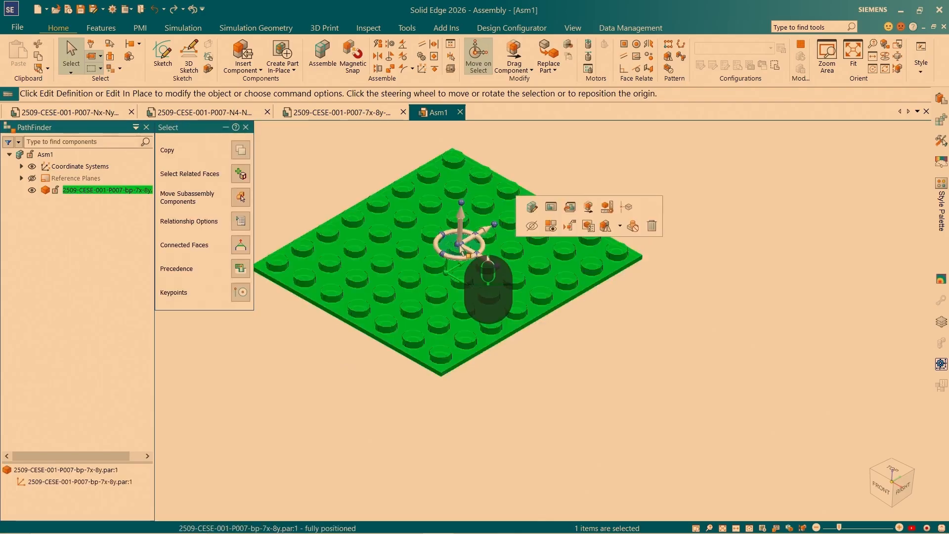
click(490, 233)
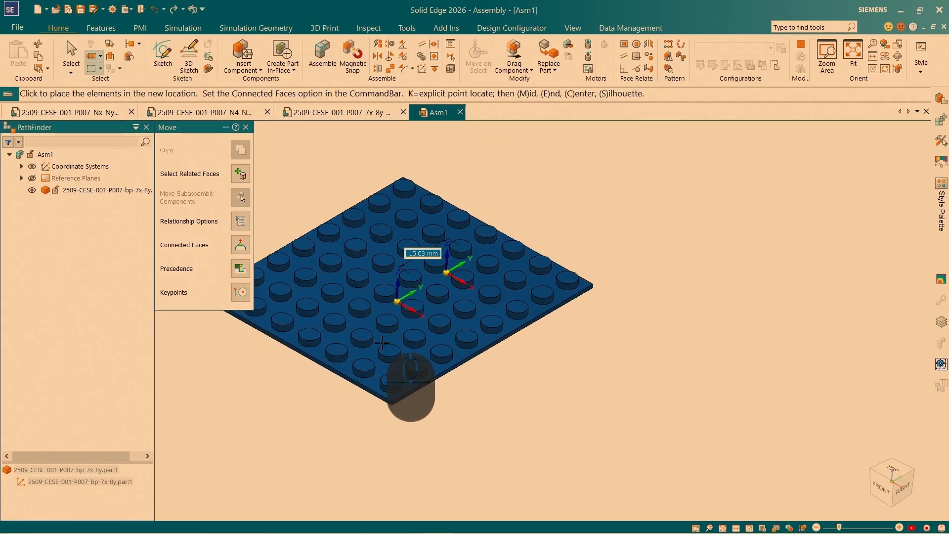
click(587, 213)
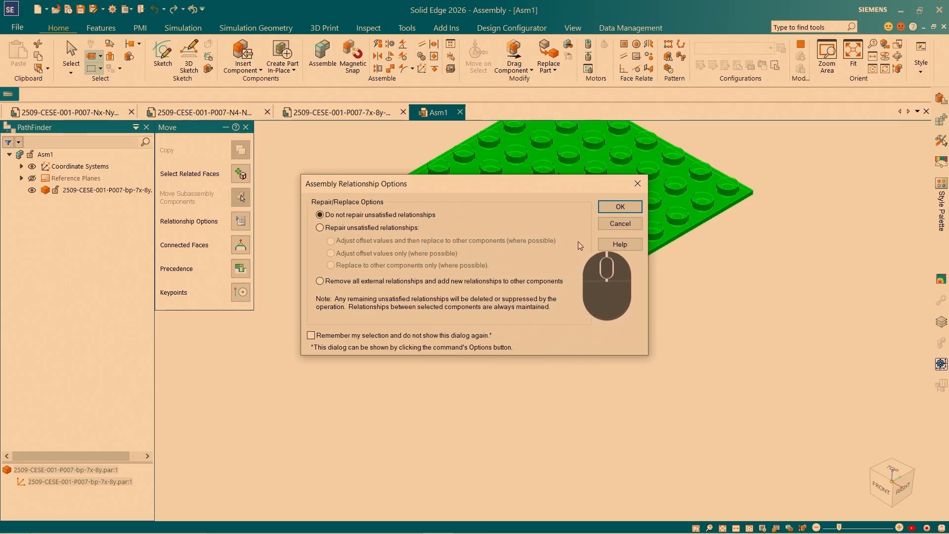
click(620, 225)
click(520, 278)
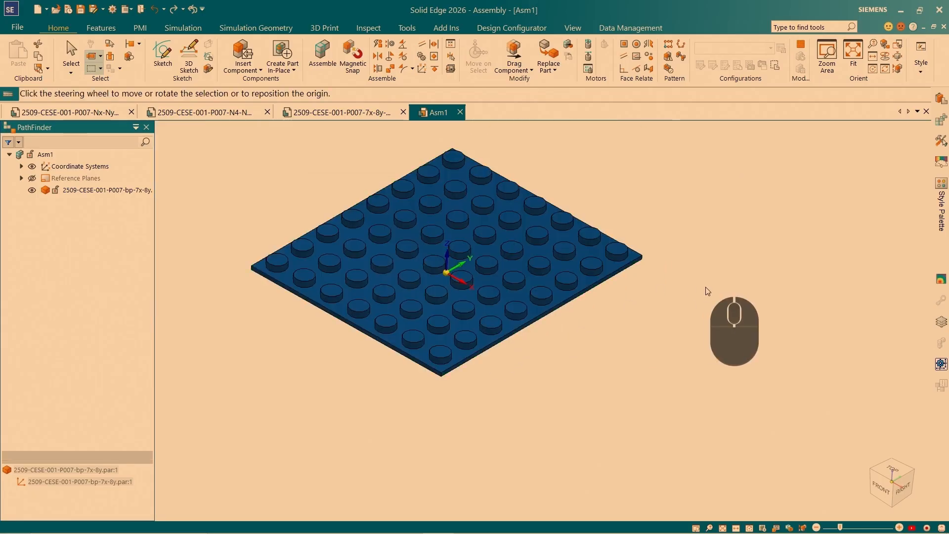
click(463, 326)
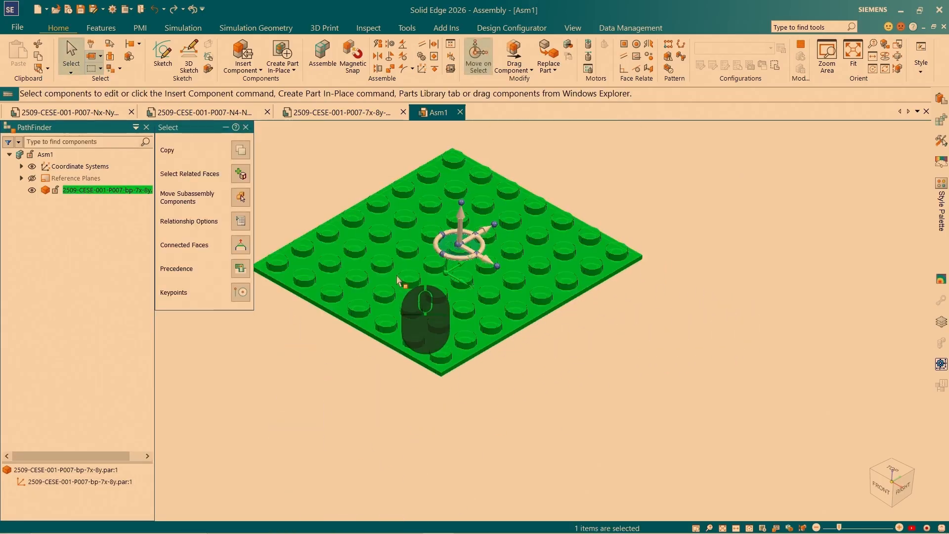
key(Escape)
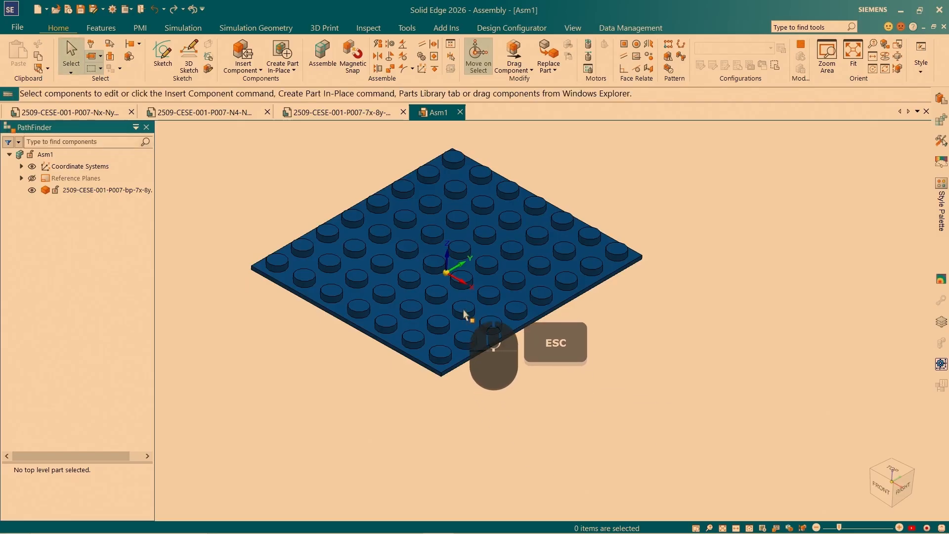
scroll(726, 326, up, 3)
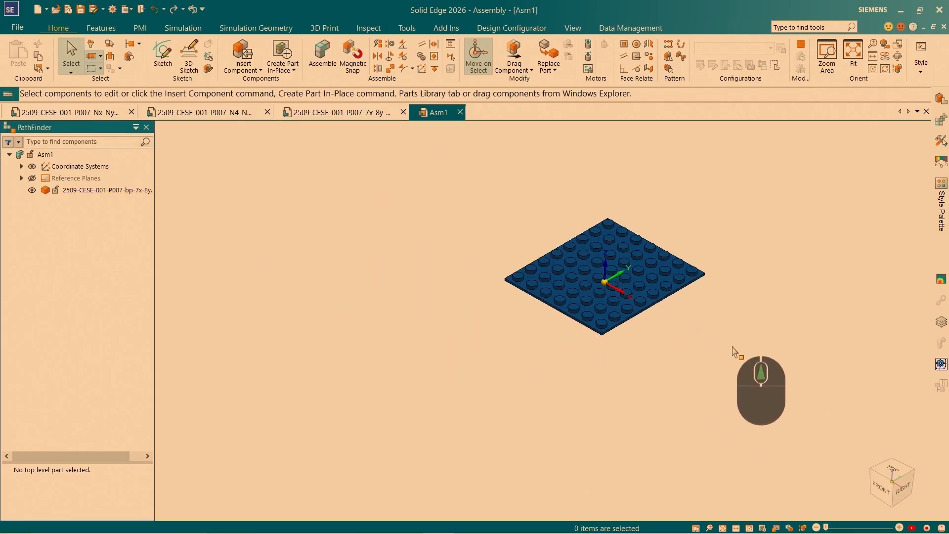
scroll(732, 347, down, 4)
scroll(579, 331, up, 2)
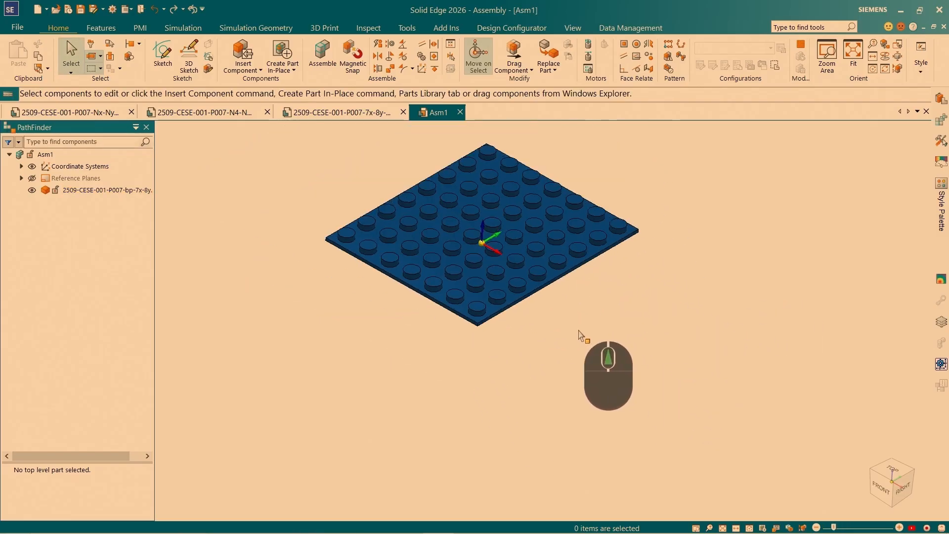
scroll(580, 335, up, 2)
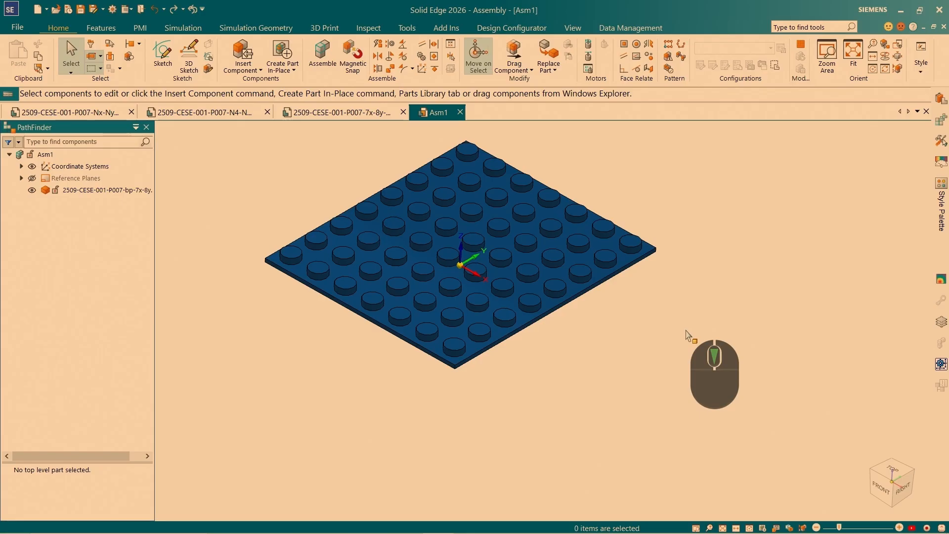
scroll(618, 337, up, 3)
scroll(568, 296, down, 2)
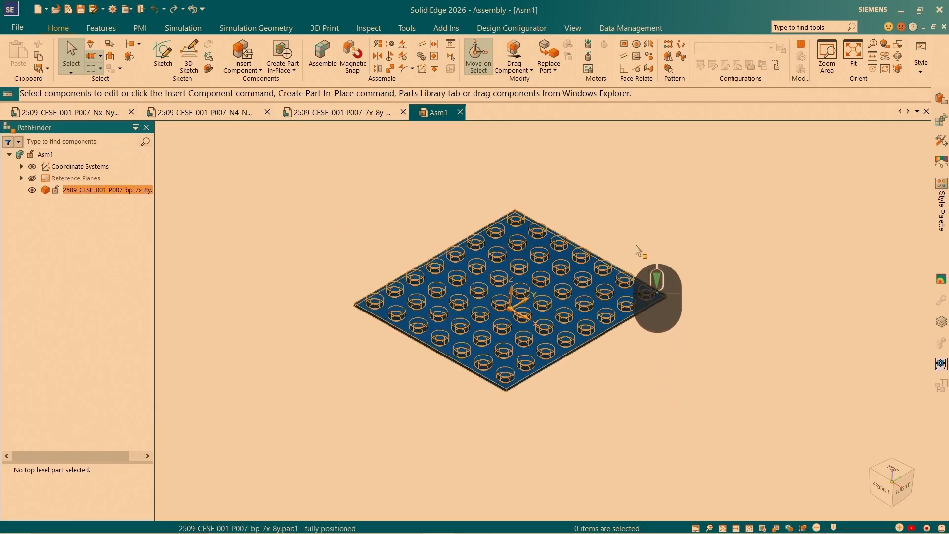
Pin the Parts Library open and set its source to Open Documents.
click(941, 109)
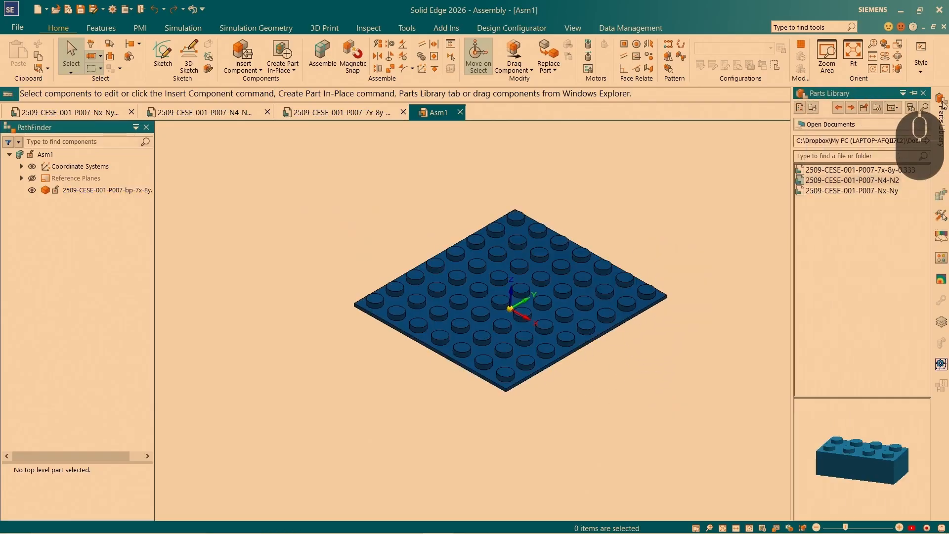
click(915, 94)
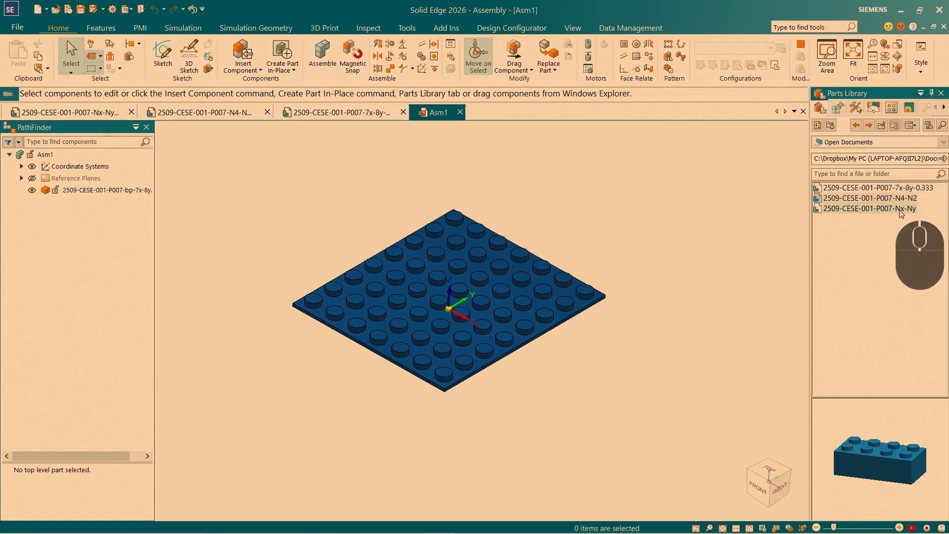
click(880, 142)
click(840, 151)
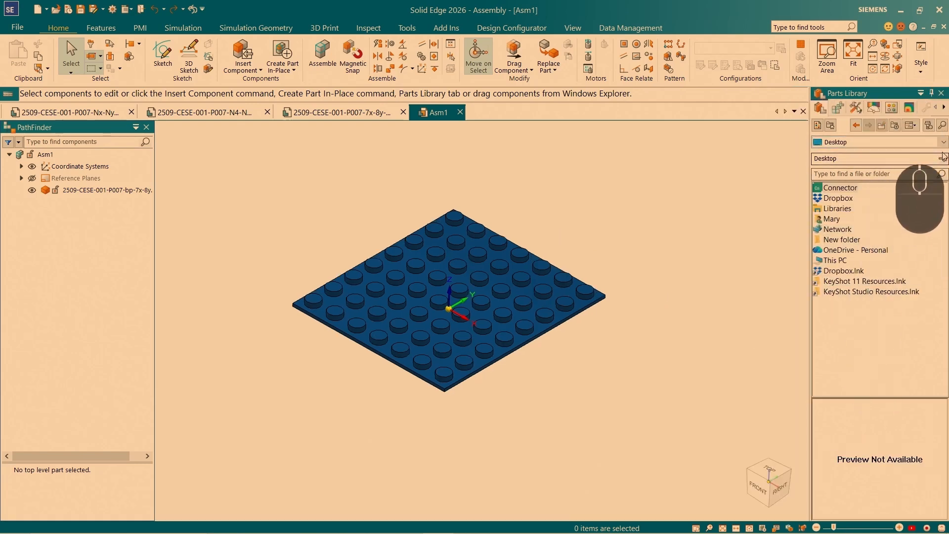
click(885, 142)
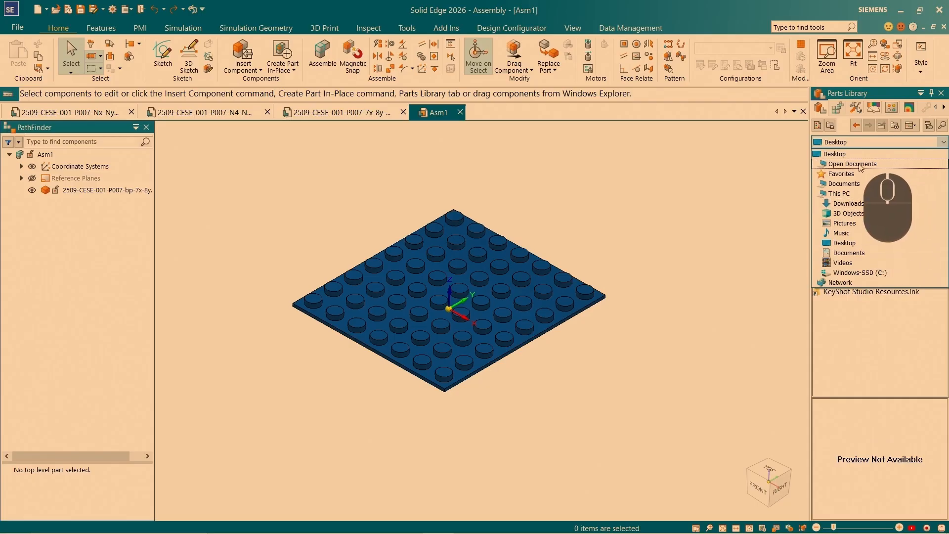
click(860, 166)
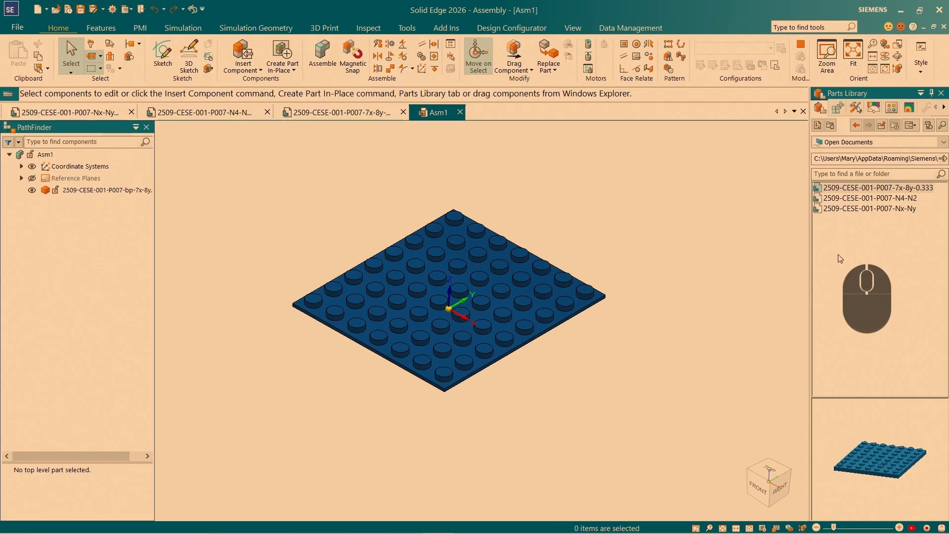
Preview the 7x-8y-0.333 and N4-N2 parts in the Parts Library and rotate the brick's preview.
click(861, 191)
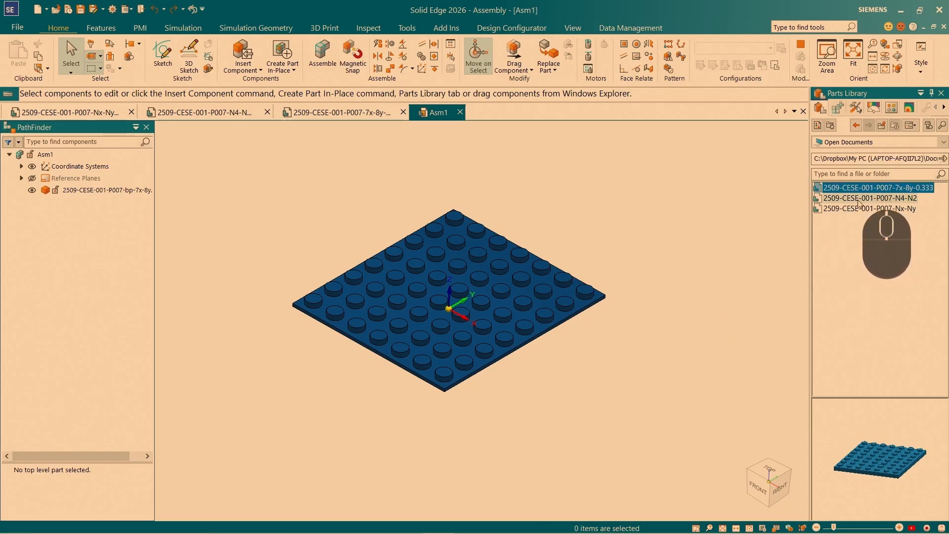
click(863, 198)
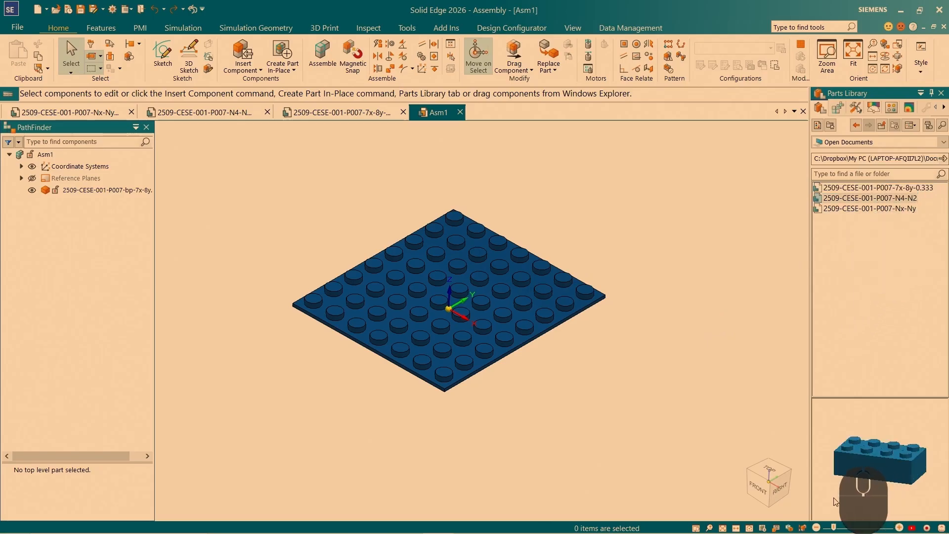
middle_drag(834, 463, 915, 504)
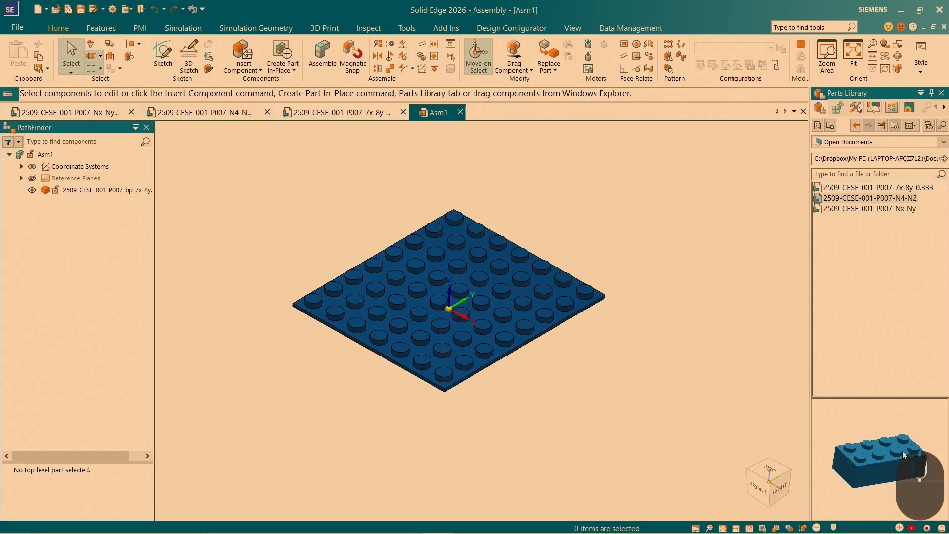
drag(903, 468, 884, 524)
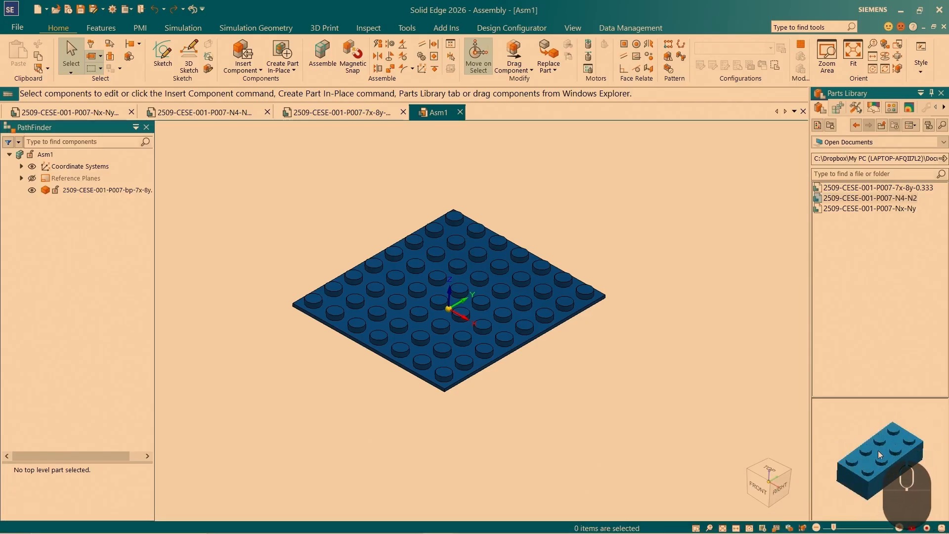
Place the 2509-CESE-001-P007-N4-N2 brick and align its corner stud axis with the base plate's corner stud using FlashFit, leaving axial rotation unlocked.
click(870, 198)
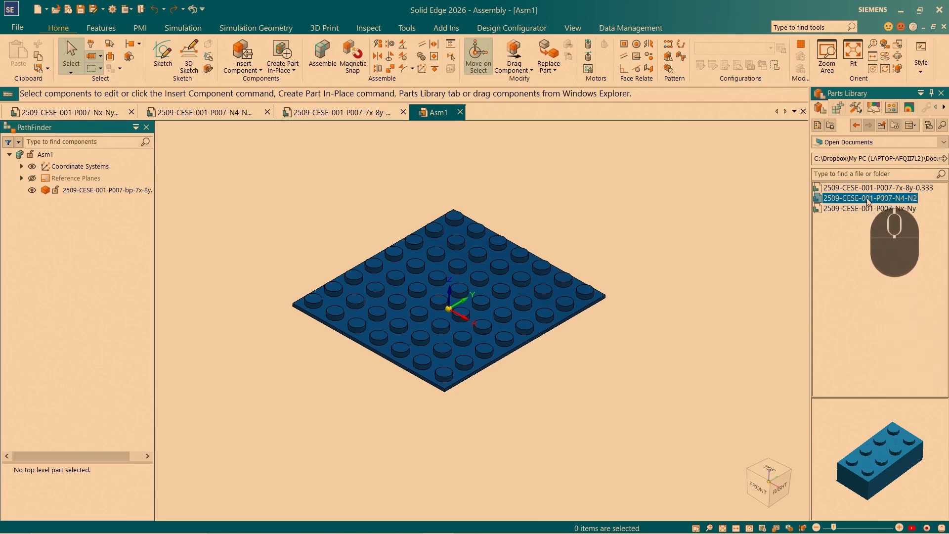
drag(868, 202, 620, 282)
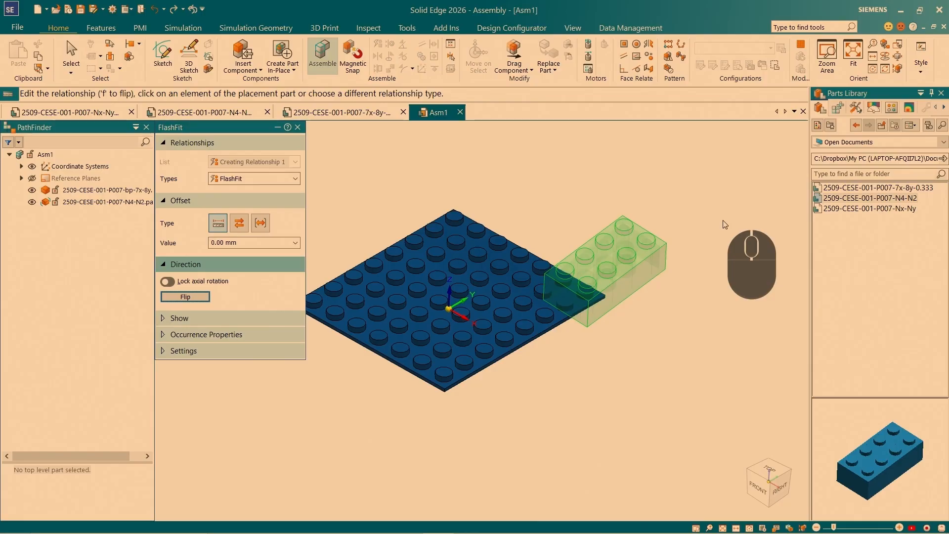
key(ctrl+4)
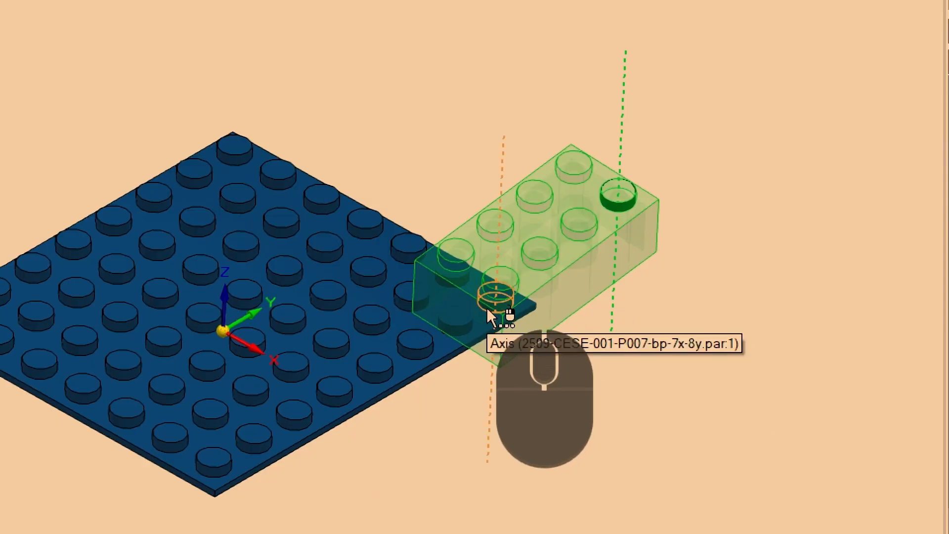
click(488, 310)
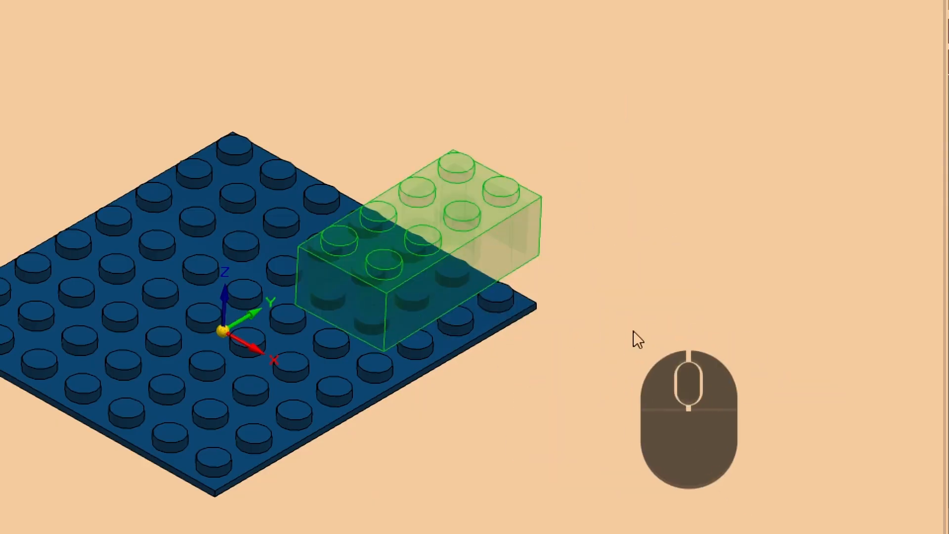
key(ctrl+4)
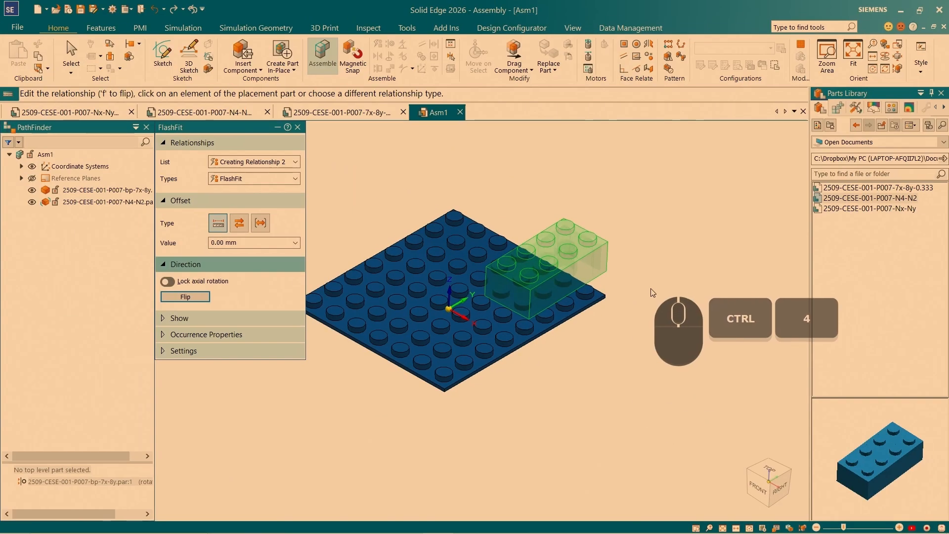
key(Escape)
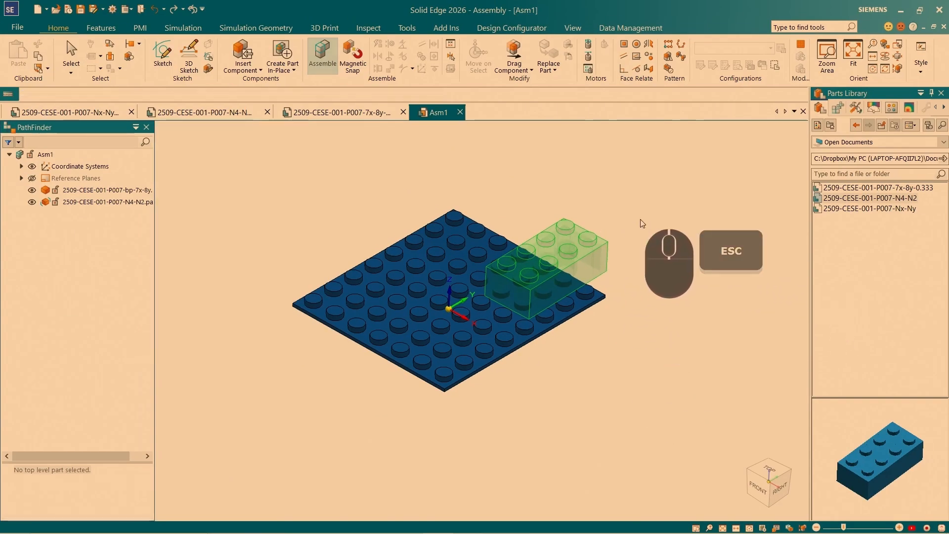
click(570, 273)
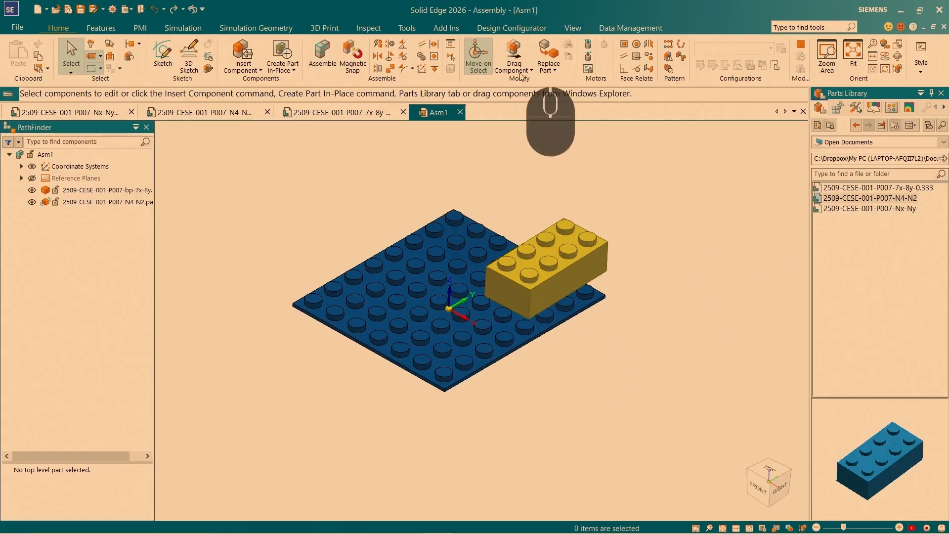
Rotate the brick about the aligned stud axis with Drag Component's freeform move, keeping the default analysis options.
click(515, 54)
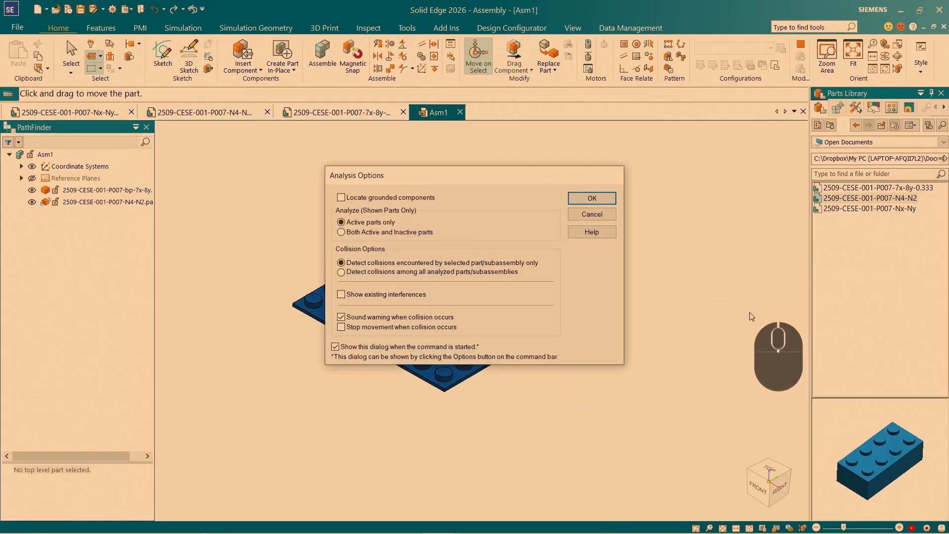
click(598, 202)
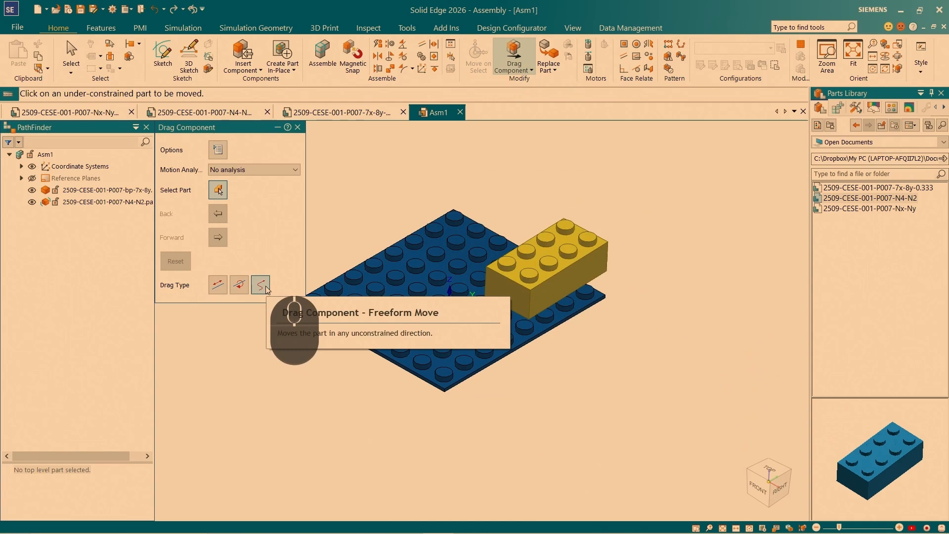
drag(557, 309, 482, 294)
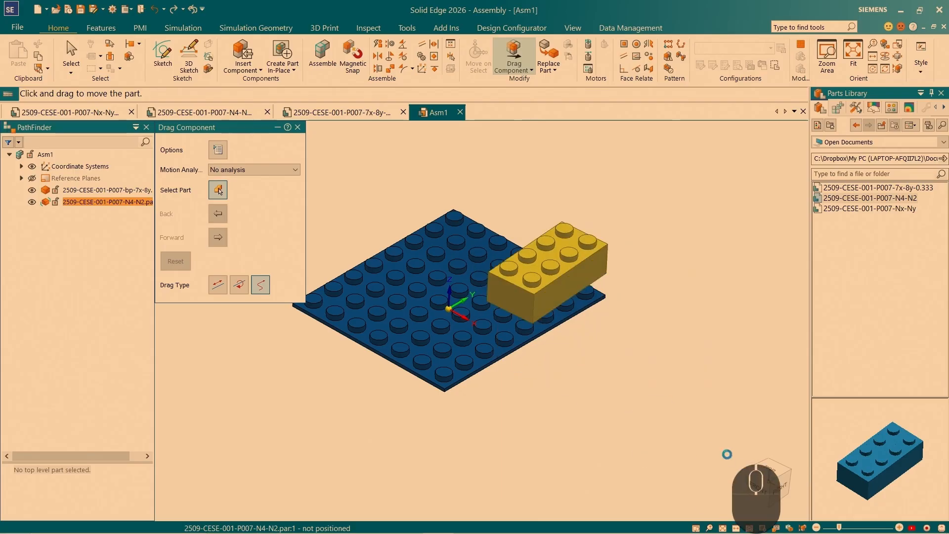
click(774, 471)
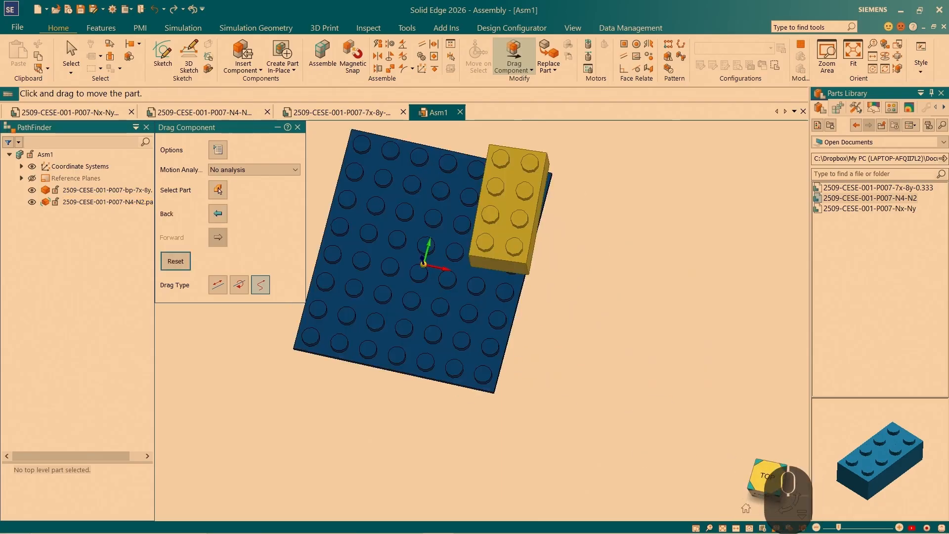
scroll(689, 341, down, 3)
drag(578, 276, 566, 242)
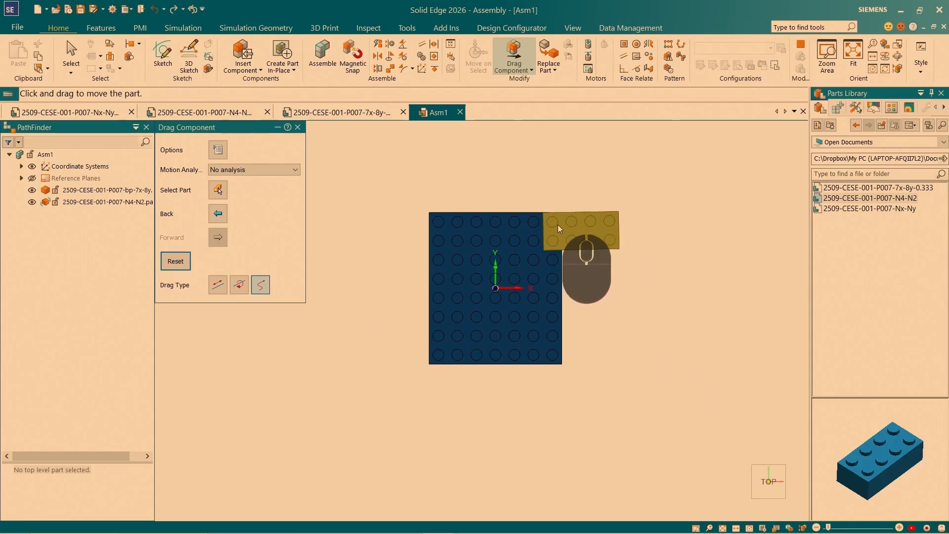
Slide the brick down along the aligned stud axis until it sits below the base plate's studs.
middle_drag(599, 330, 584, 312)
scroll(583, 312, up, 3)
drag(583, 311, 617, 317)
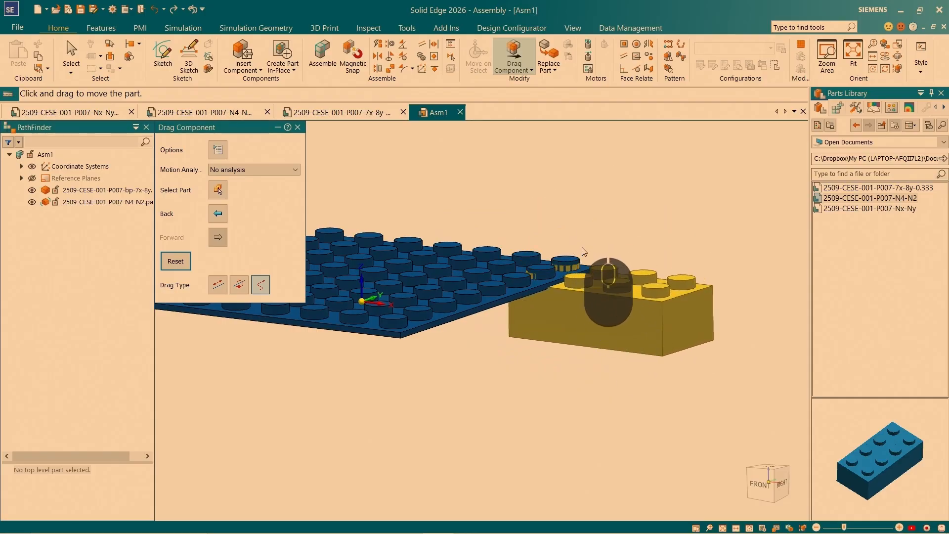
scroll(584, 252, up, 2)
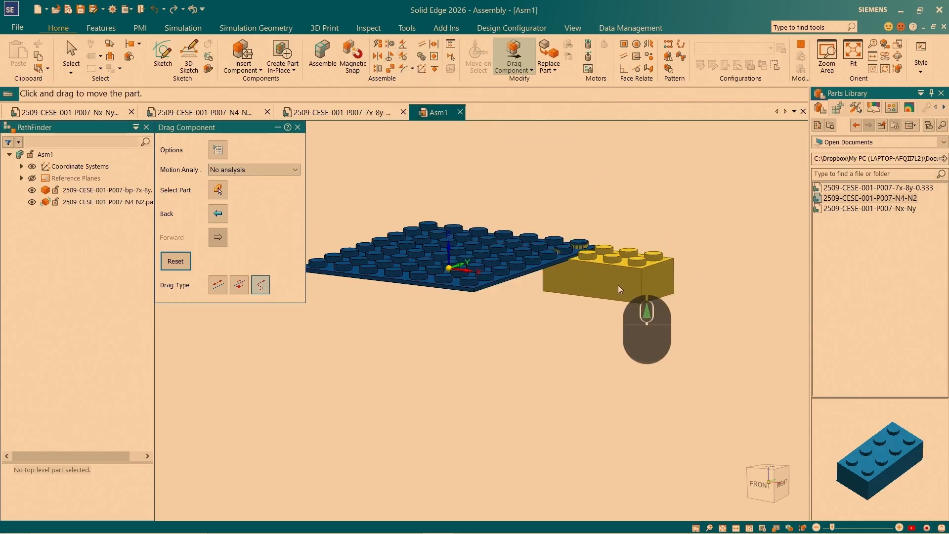
Examine the N4-N2 brick's positioning status and its axial align relationship with the base plate.
click(68, 47)
click(83, 204)
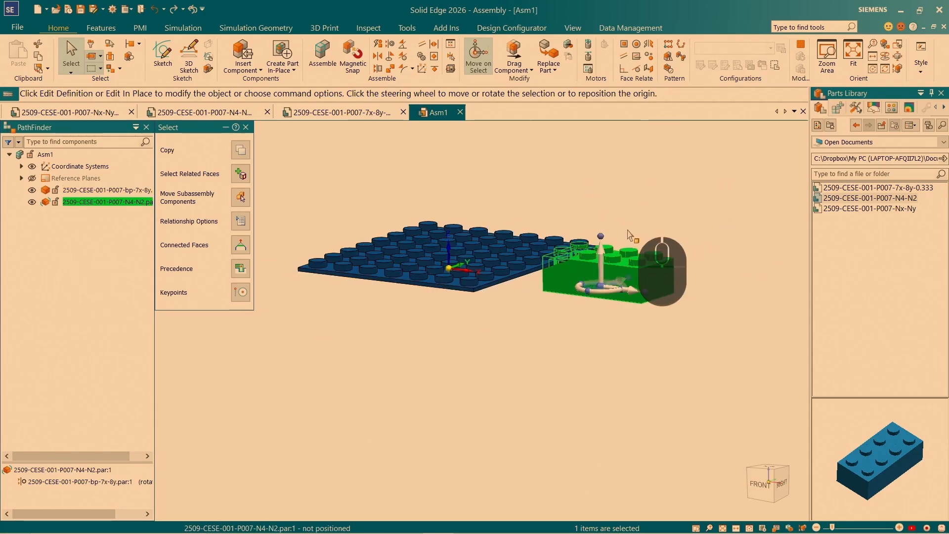
key(ctrl+4)
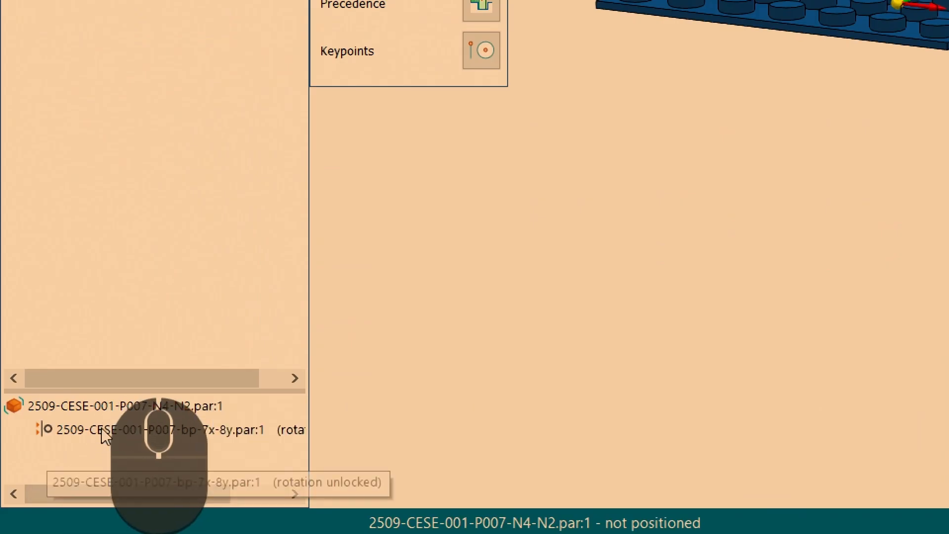
Highlight the N4-N2 brick's axial align relationship to examine the shared stud axis, and clear the selection.
click(49, 425)
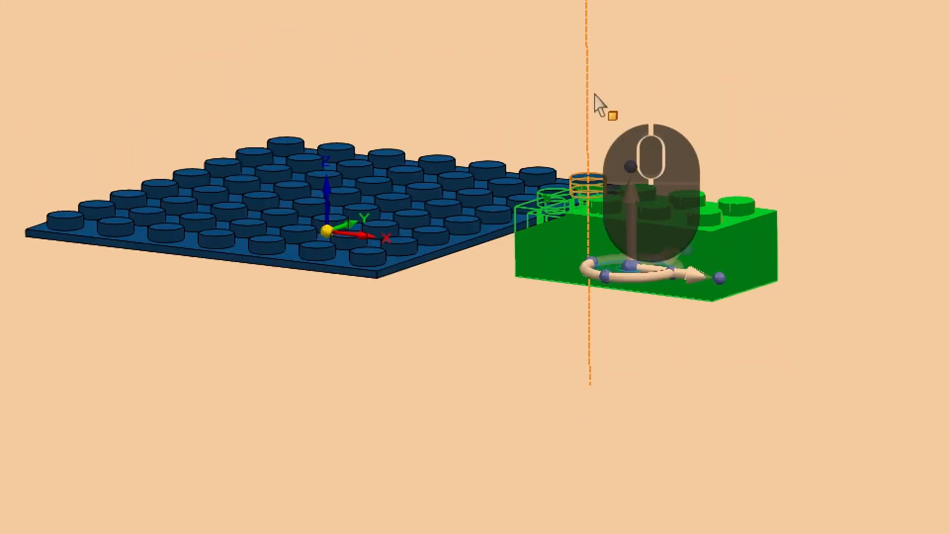
click(600, 336)
key(ctrl+4)
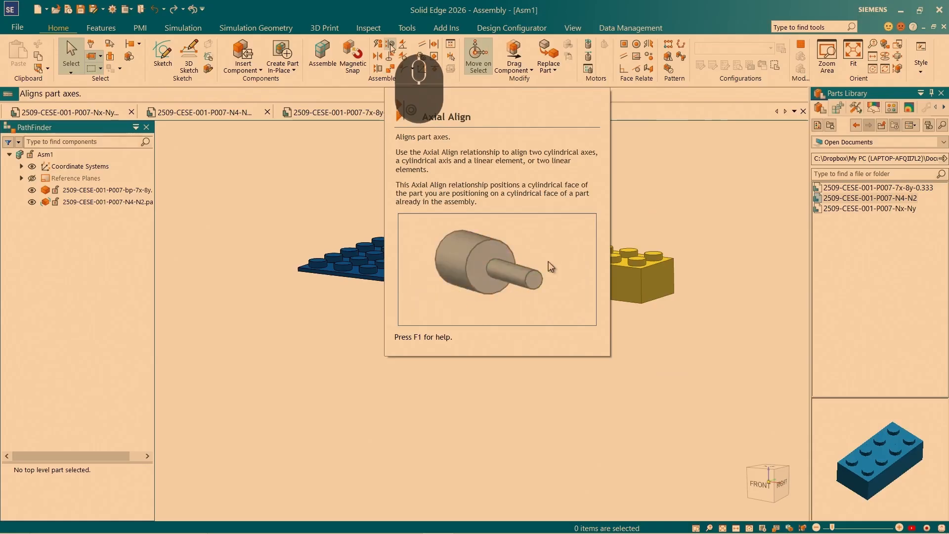
Align a second stud axis of the N4-N2 brick with the adjacent base plate stud using Axial Align, leaving axial rotation unlocked.
click(390, 45)
scroll(539, 228, down, 10)
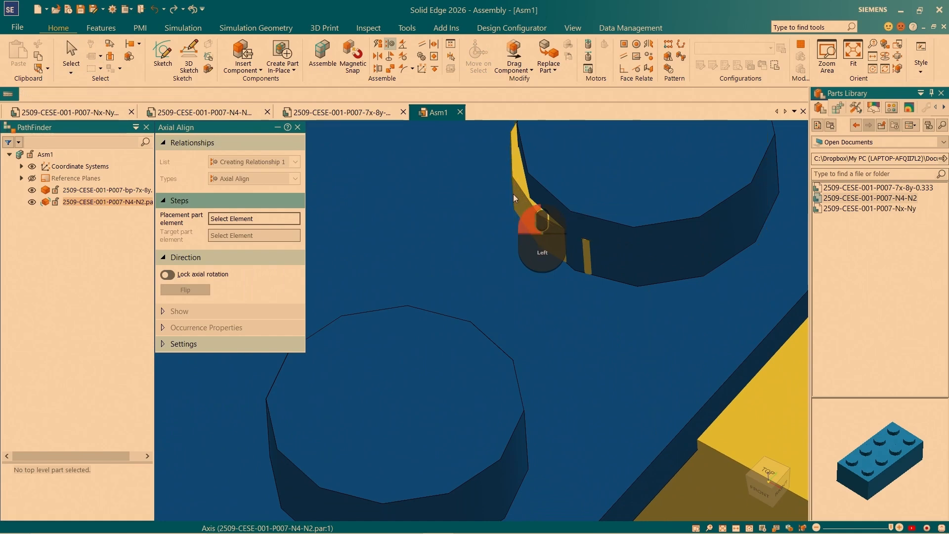
click(515, 198)
scroll(534, 294, up, 5)
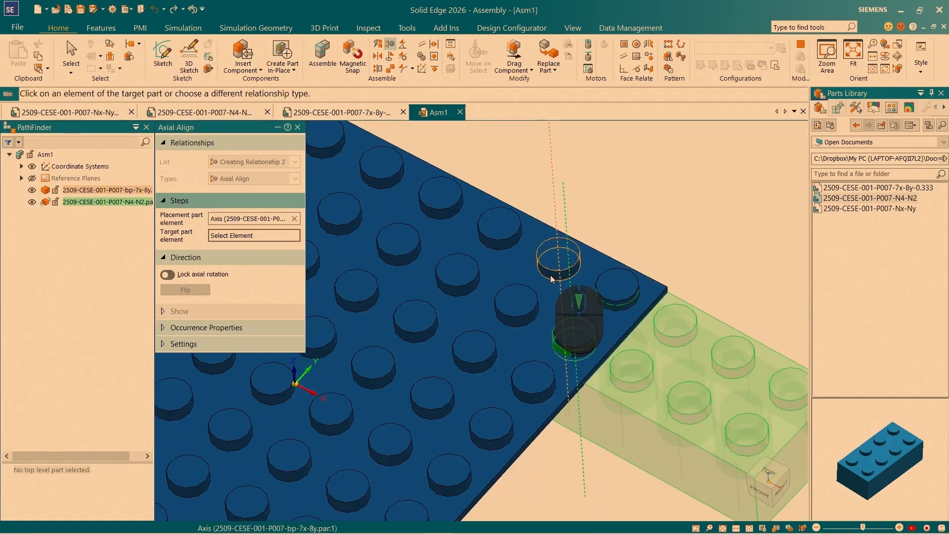
click(550, 275)
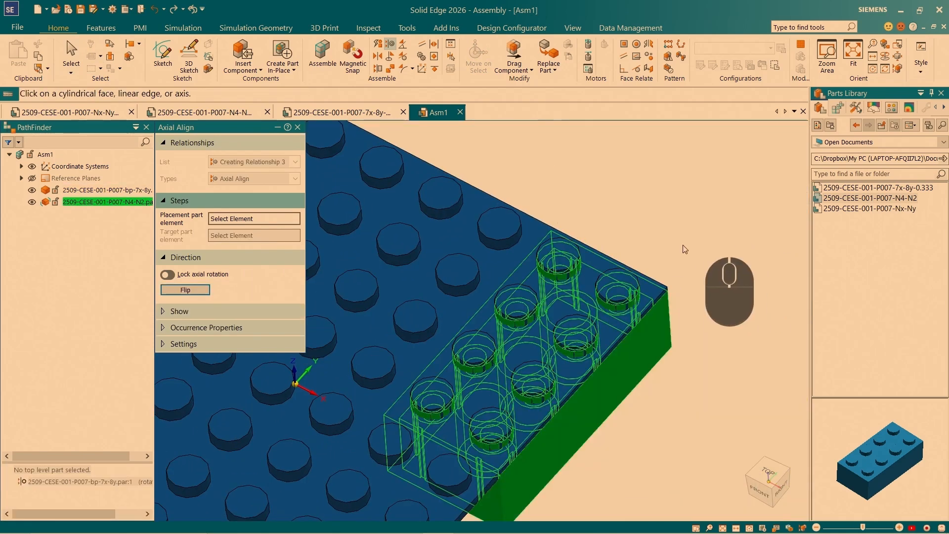
scroll(685, 249, up, 3)
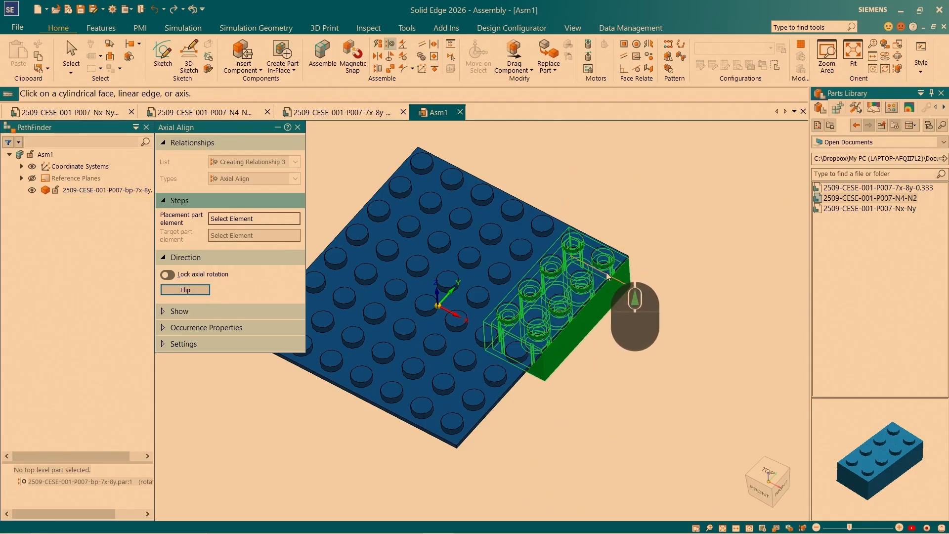
right_click(605, 169)
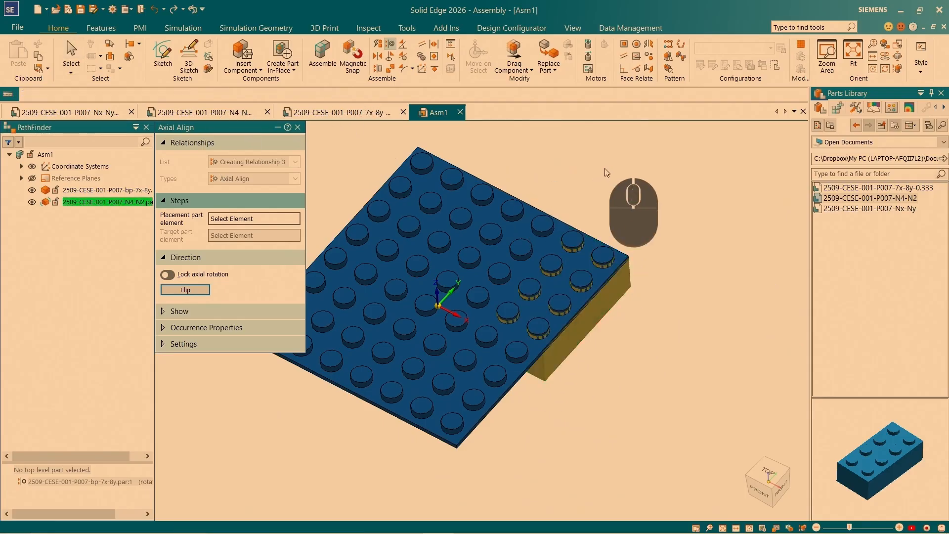
key(Escape)
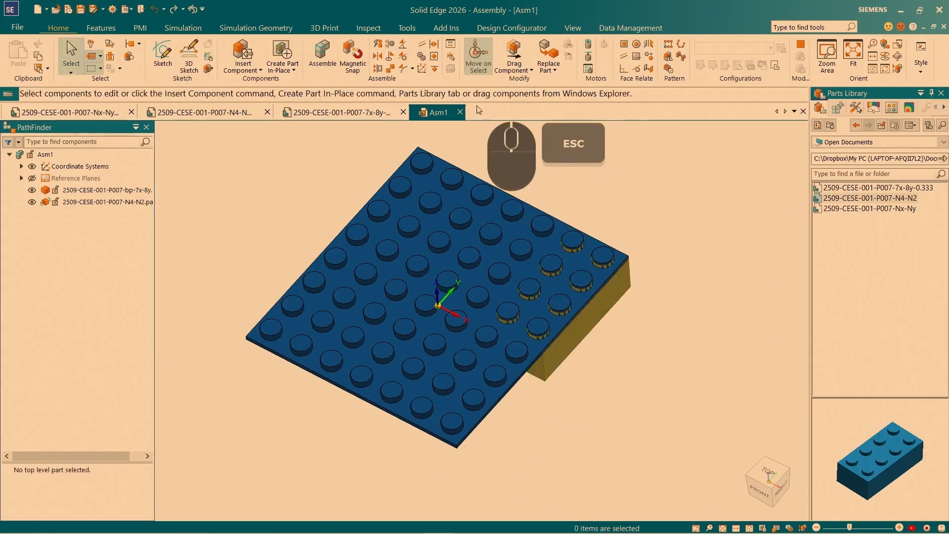
Slide the brick up along the aligned stud axes with Drag Component's freeform move, keeping the default analysis options.
click(478, 57)
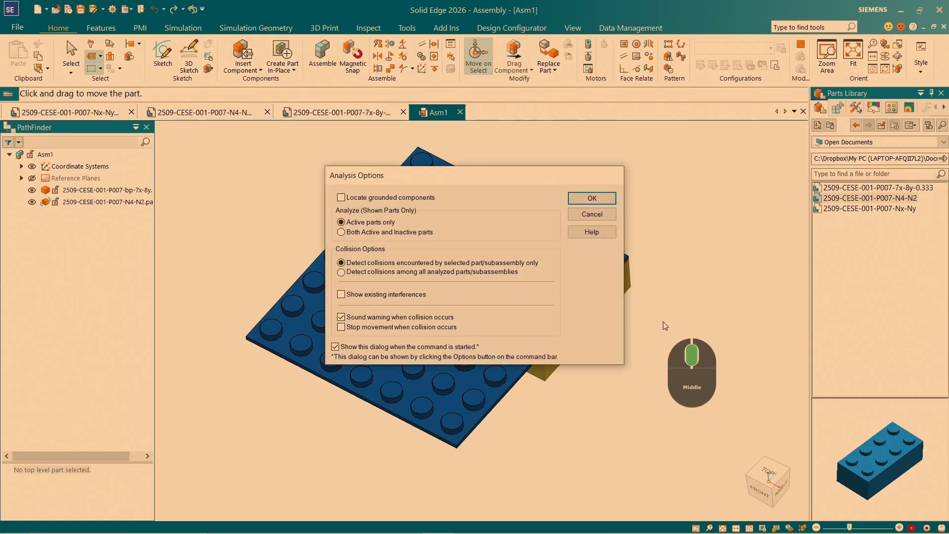
click(588, 200)
drag(663, 324, 603, 288)
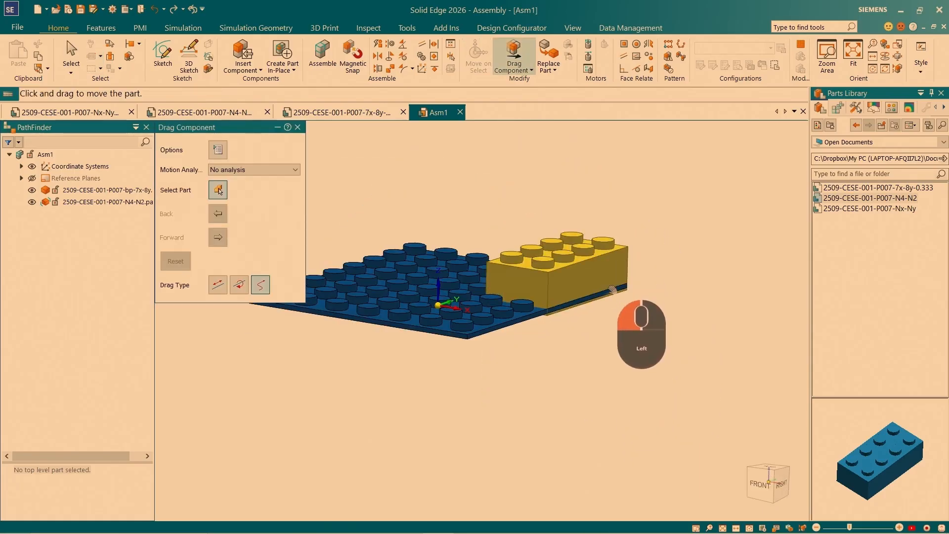
Try to move the brick sideways across the base plate in the top view.
key(ctrl+t)
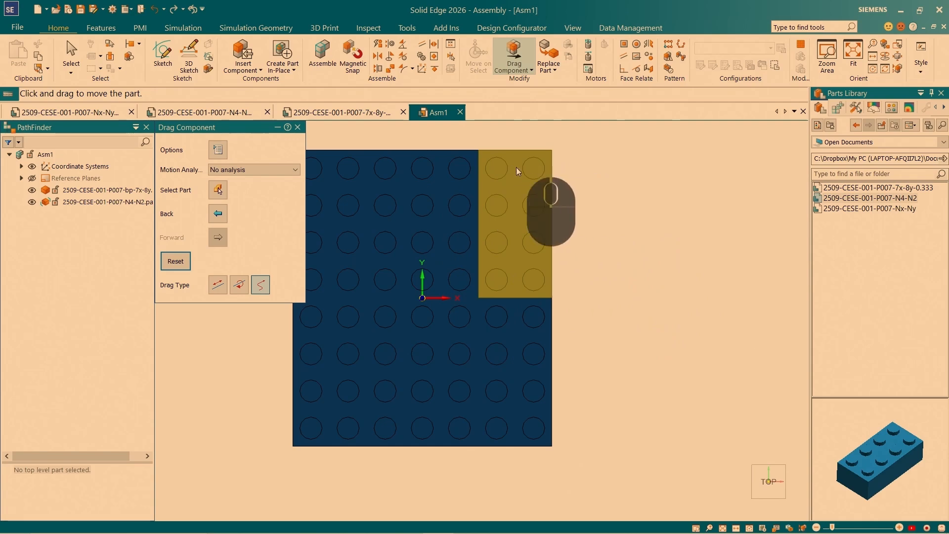
drag(522, 256, 446, 254)
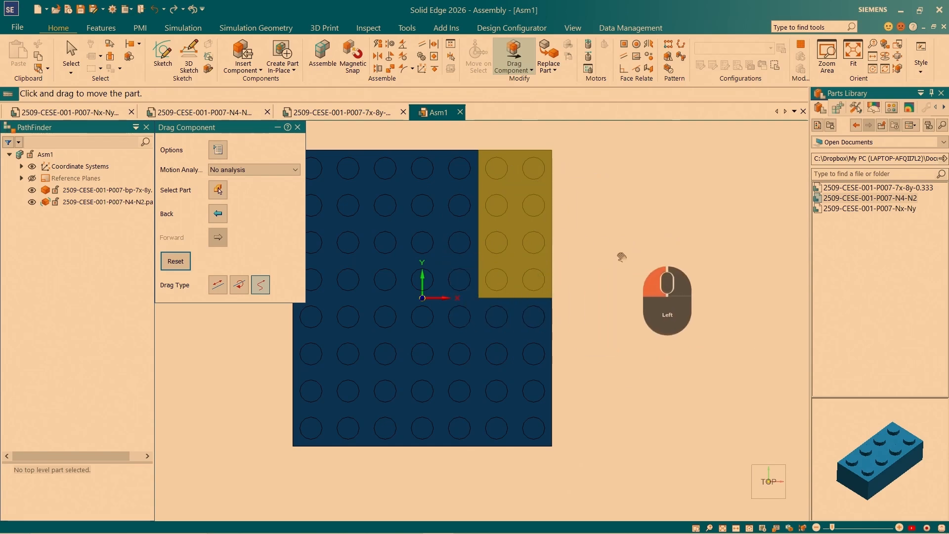
drag(631, 249, 440, 240)
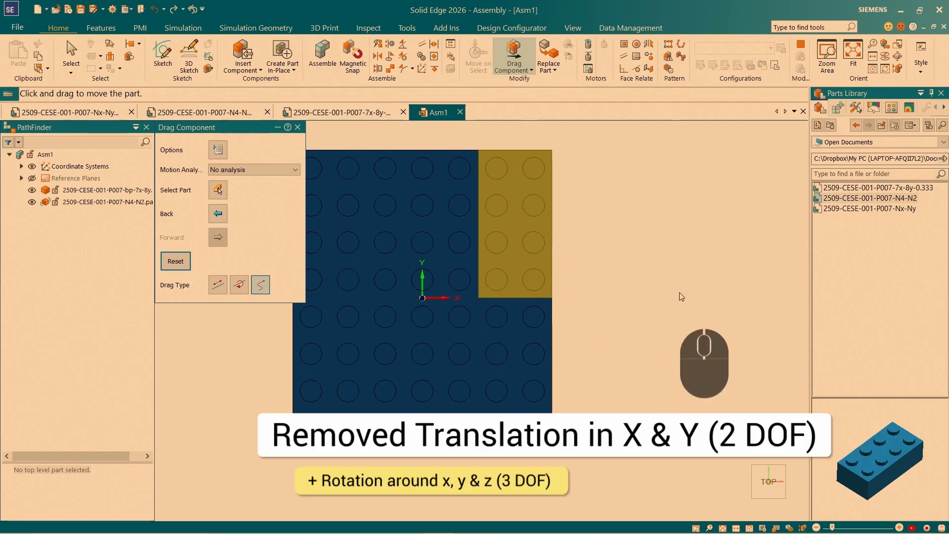
Examine the N4-N2 brick's positioning status and its two axial align relationships with the base plate.
click(71, 55)
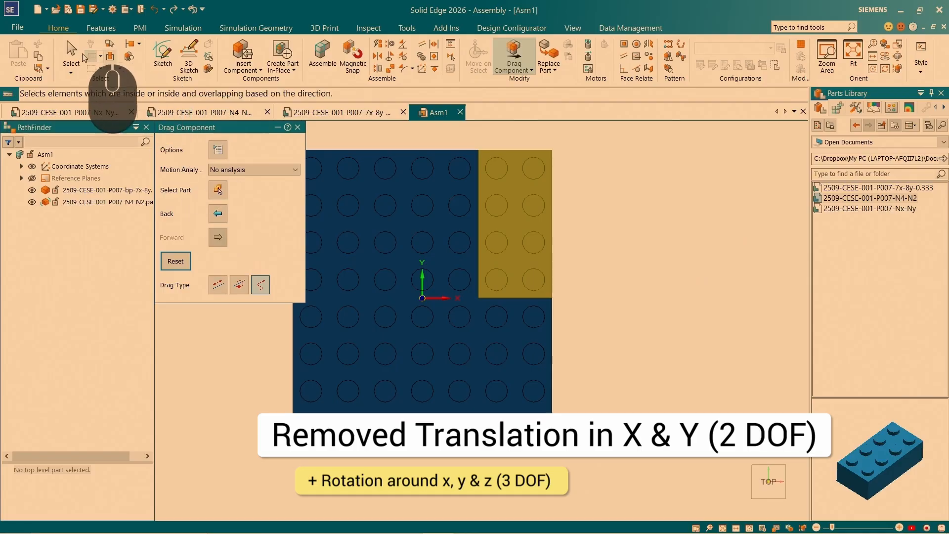
click(71, 202)
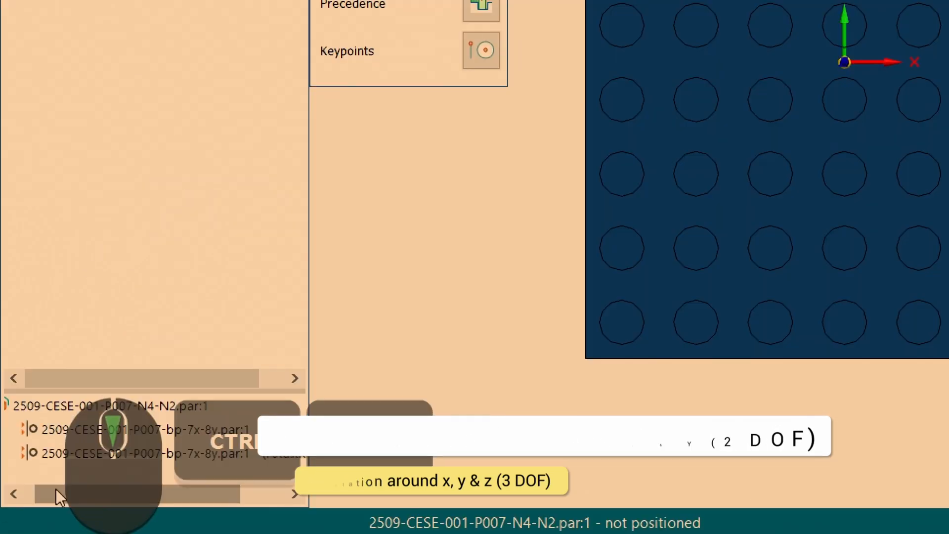
key(ctrl+4)
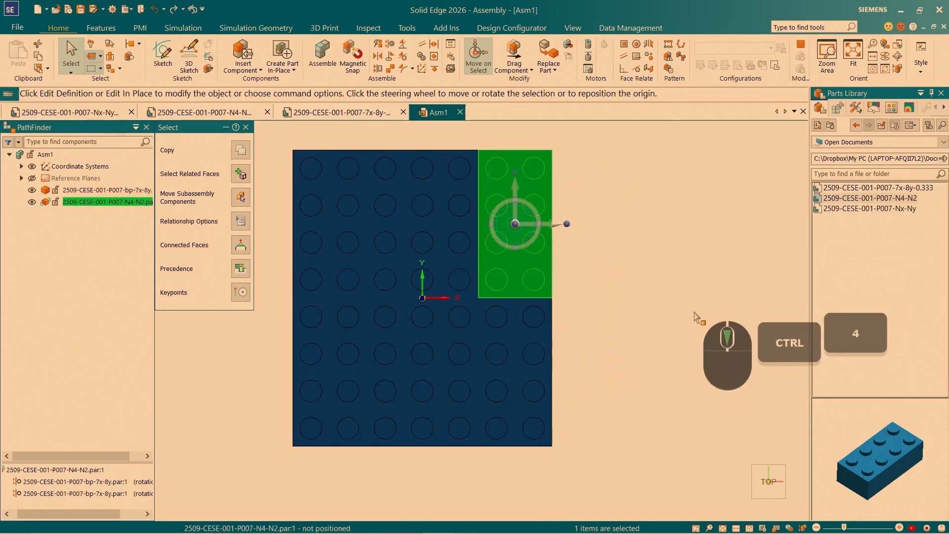
click(619, 408)
Lift the brick clear above the base plate's studs with Drag Component, keeping the default analysis options.
middle_drag(619, 408, 556, 267)
scroll(557, 266, up, 1)
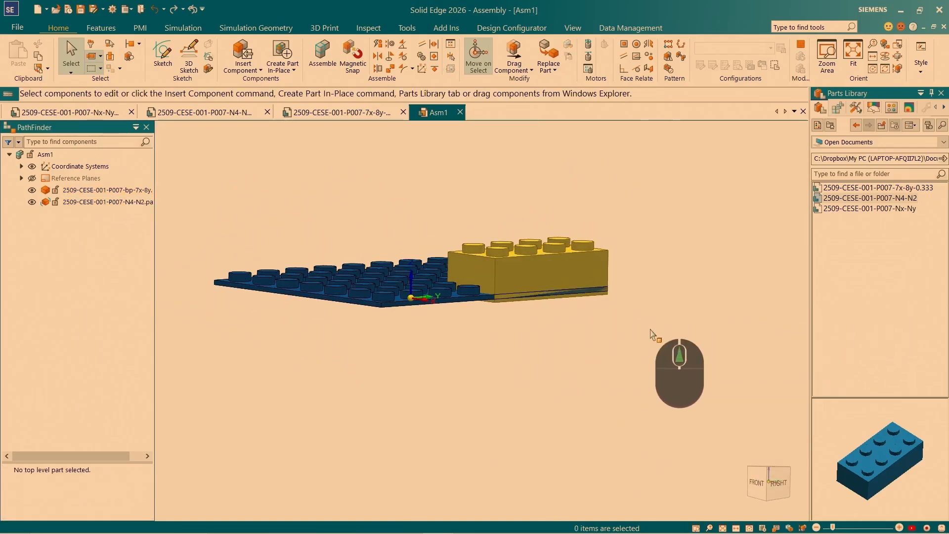
scroll(650, 331, up, 2)
scroll(566, 320, down, 3)
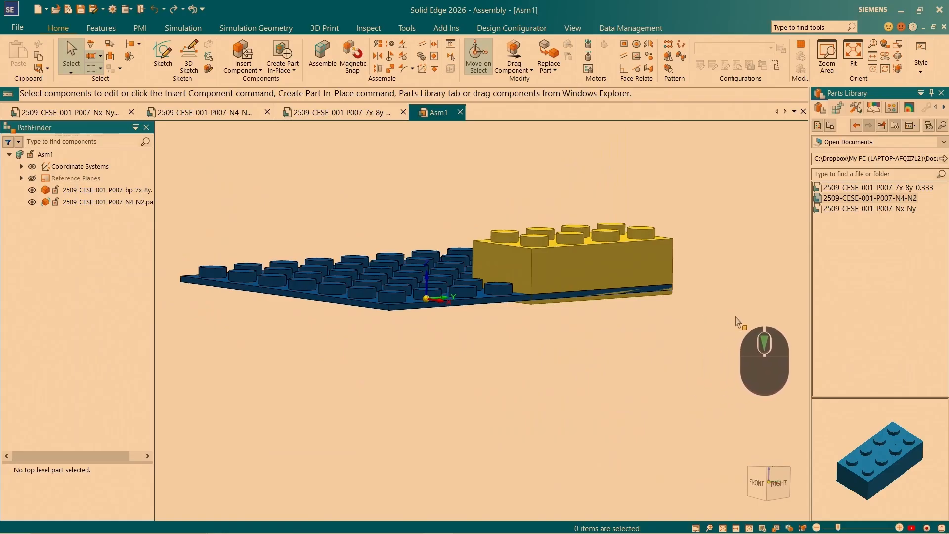
click(514, 52)
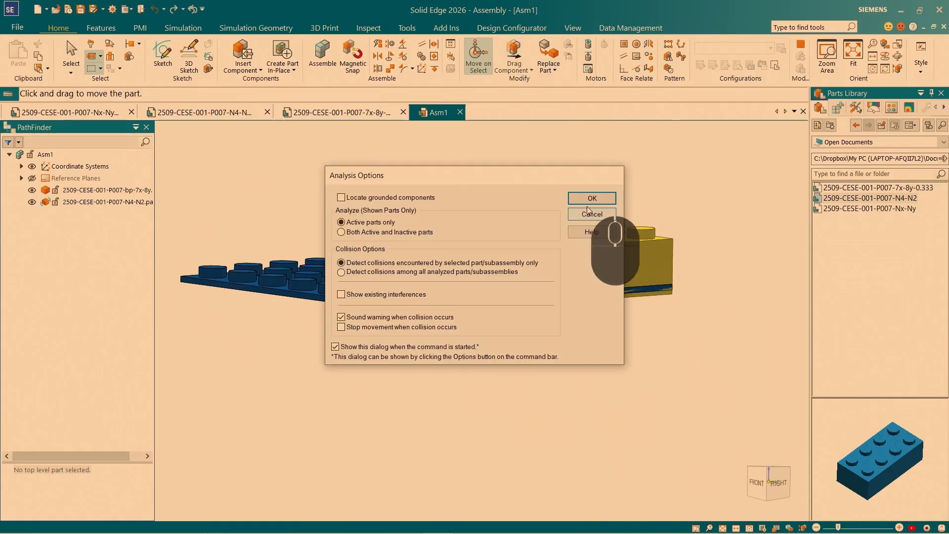
click(587, 199)
drag(603, 262, 609, 174)
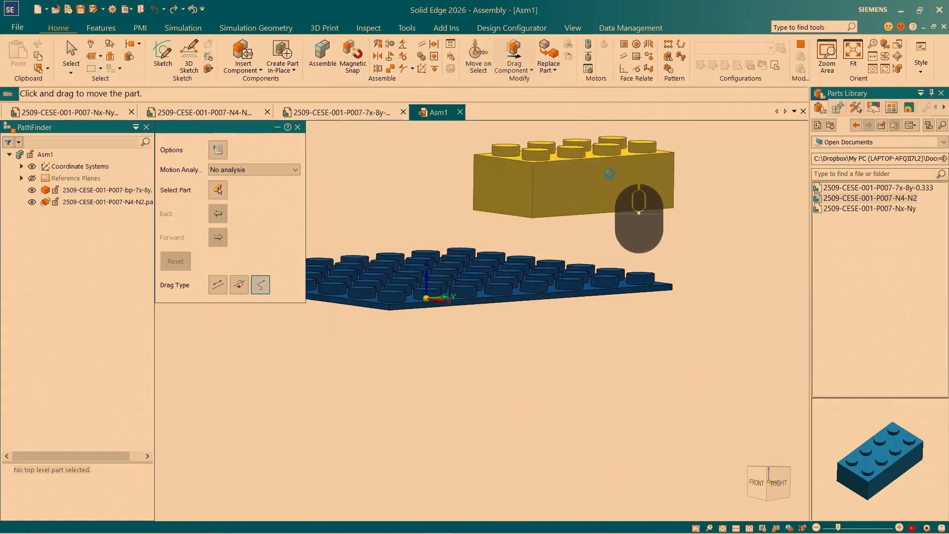
Mate the brick's bottom face to the base plate's top face using FlashFit with a 0.00 mm offset.
click(380, 48)
scroll(669, 201, down, 5)
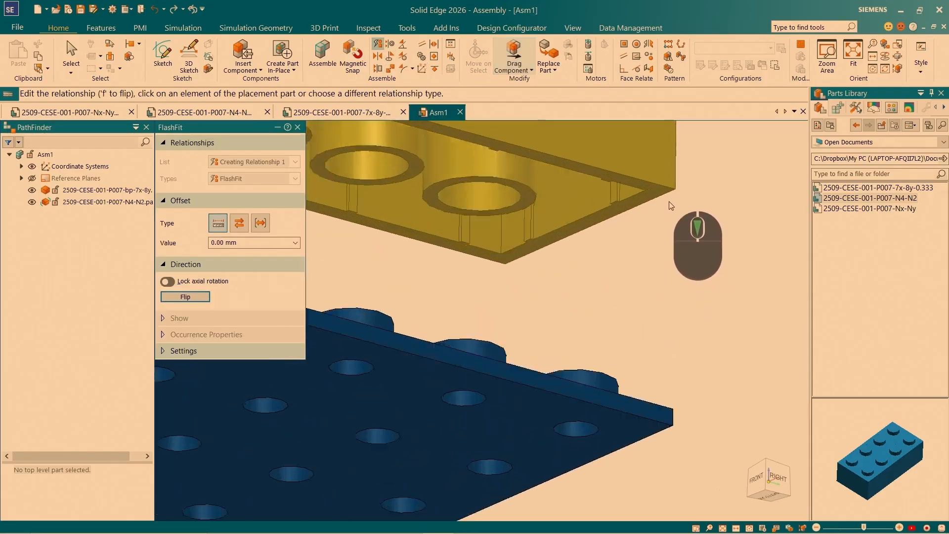
scroll(663, 192, down, 2)
click(654, 184)
scroll(594, 309, up, 10)
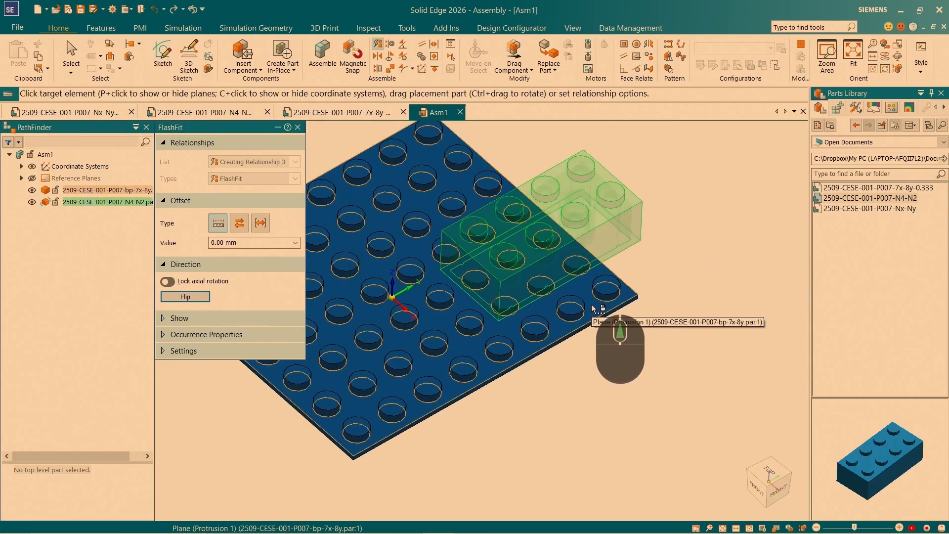
click(593, 308)
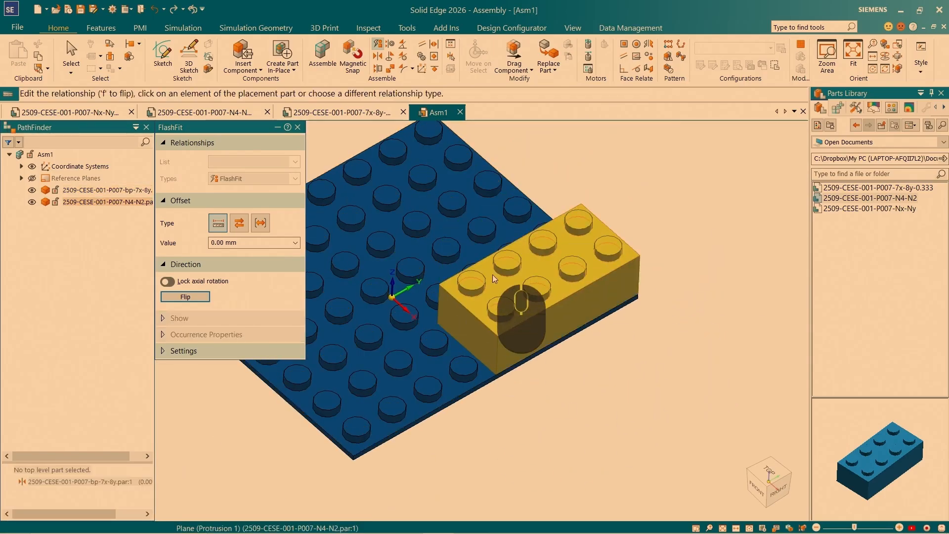
click(71, 54)
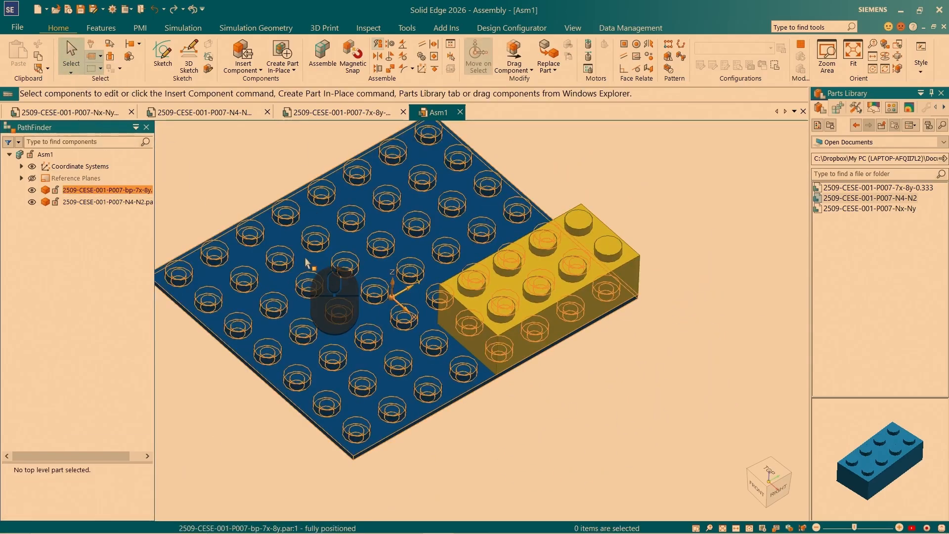
Examine the N4-N2 brick's positioning status and its mate relationship with the base plate.
click(113, 203)
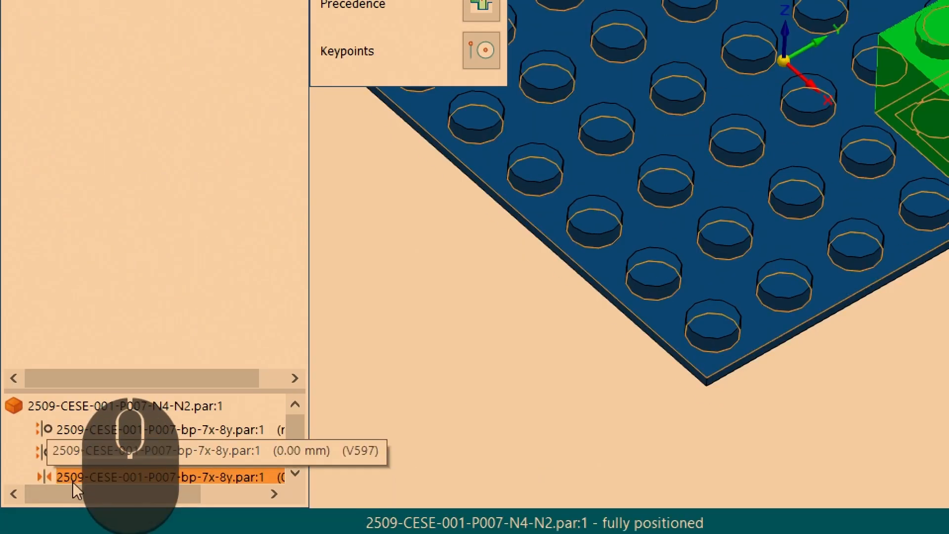
scroll(72, 482, down, 1)
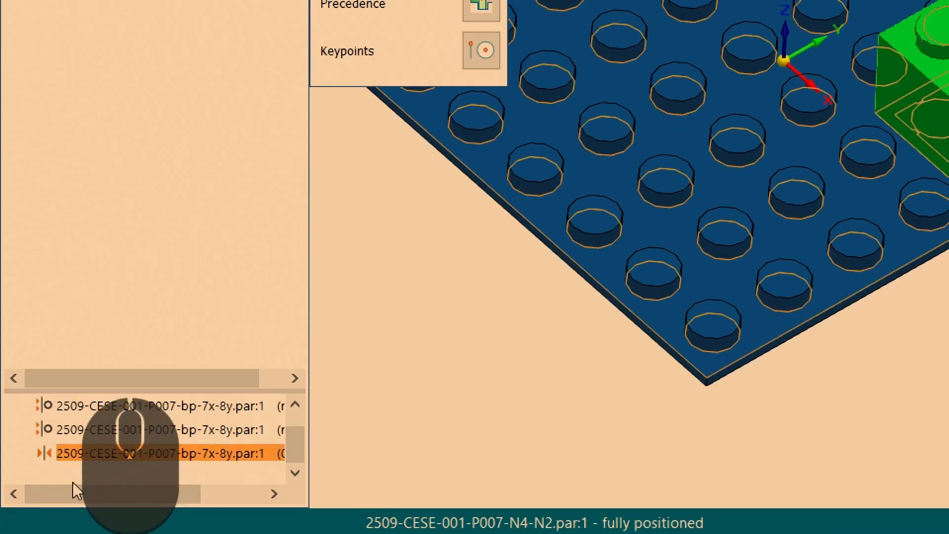
click(46, 452)
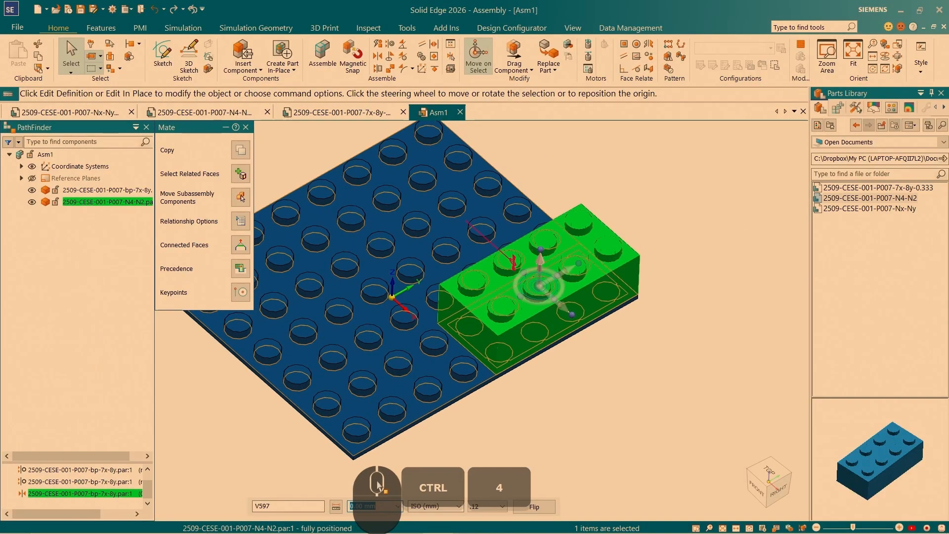
click(544, 413)
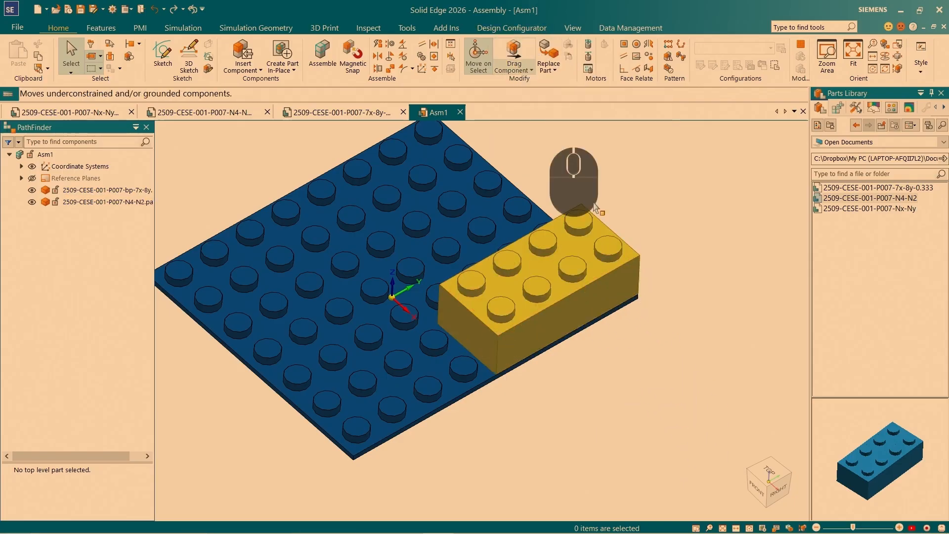
Place a second 2509-CESE-001-P007-N4-N2 brick and align two of its stud axes with base plate studs beside the first brick using FlashFit.
middle_drag(616, 348, 679, 269)
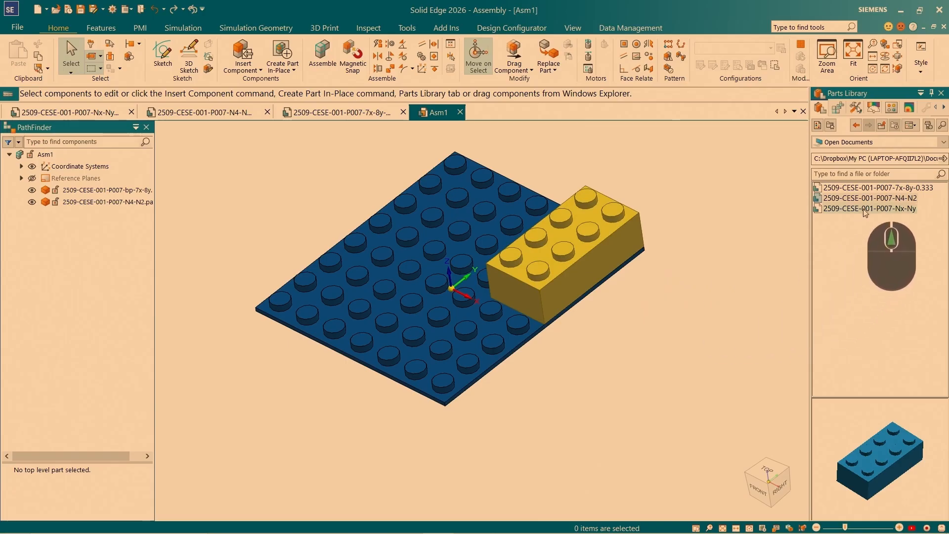
drag(869, 203, 598, 382)
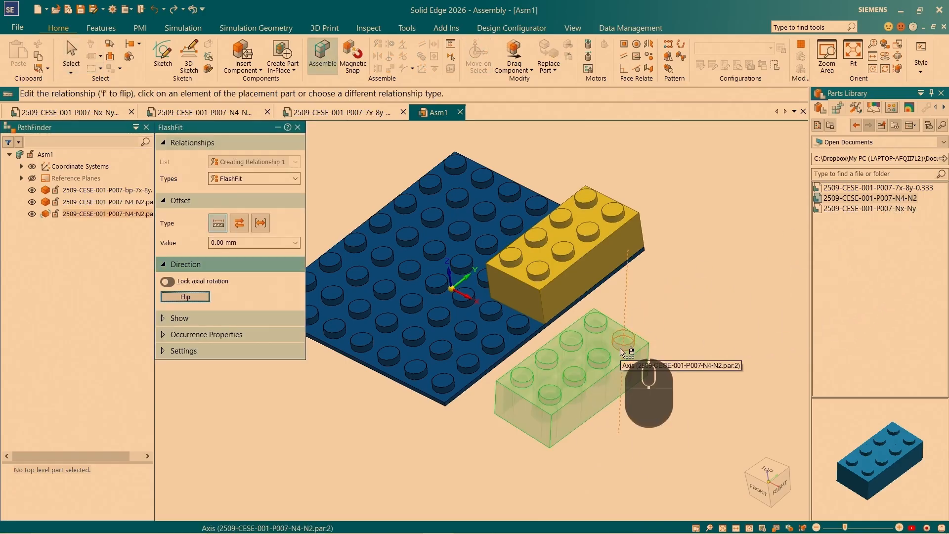
click(621, 352)
click(518, 331)
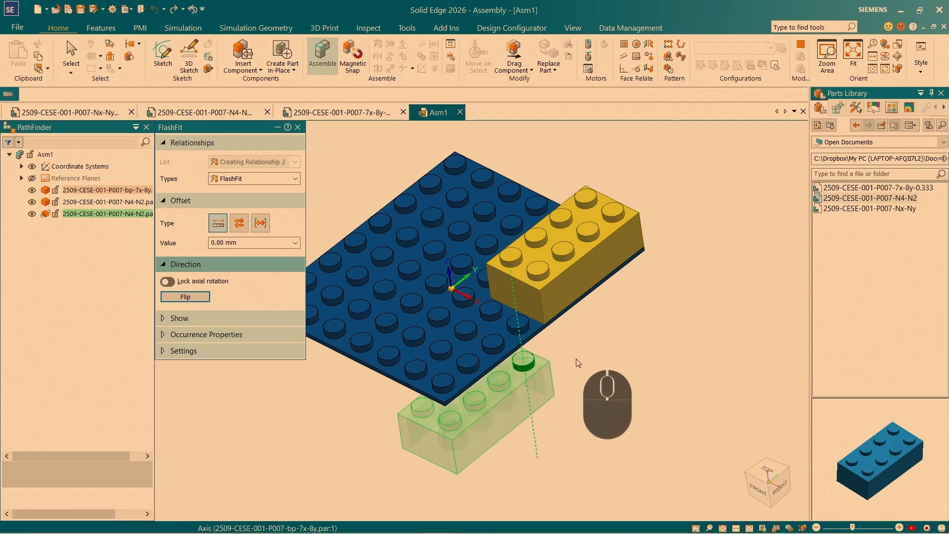
middle_drag(578, 360, 563, 336)
click(492, 342)
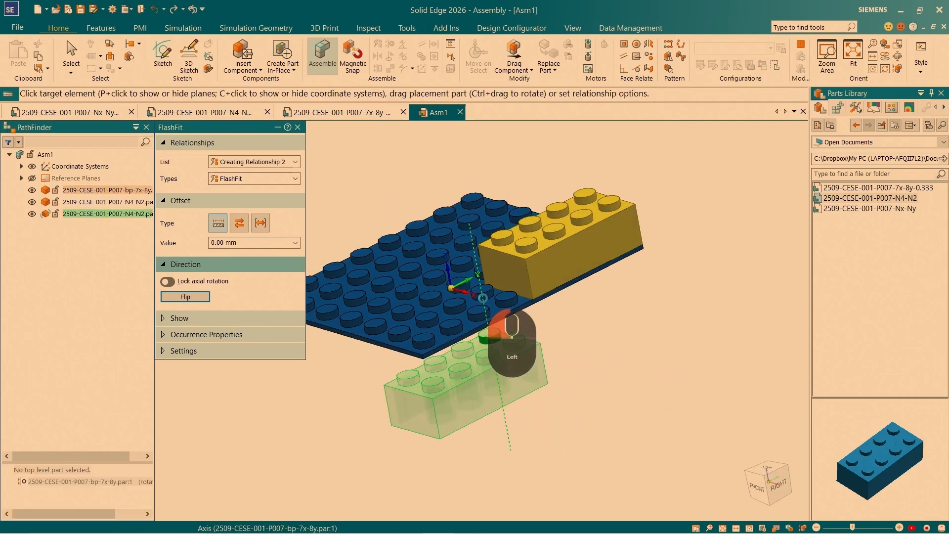
click(483, 298)
Mate the second brick's bottom face to the base plate's top face with a 0.00 mm offset.
scroll(533, 315, down, 5)
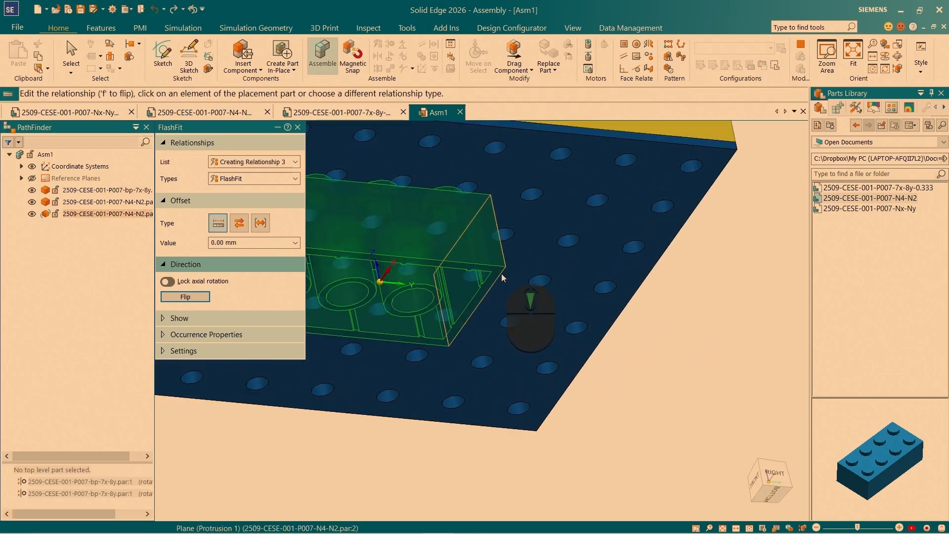
click(497, 276)
scroll(505, 274, up, 3)
middle_drag(507, 277, 549, 342)
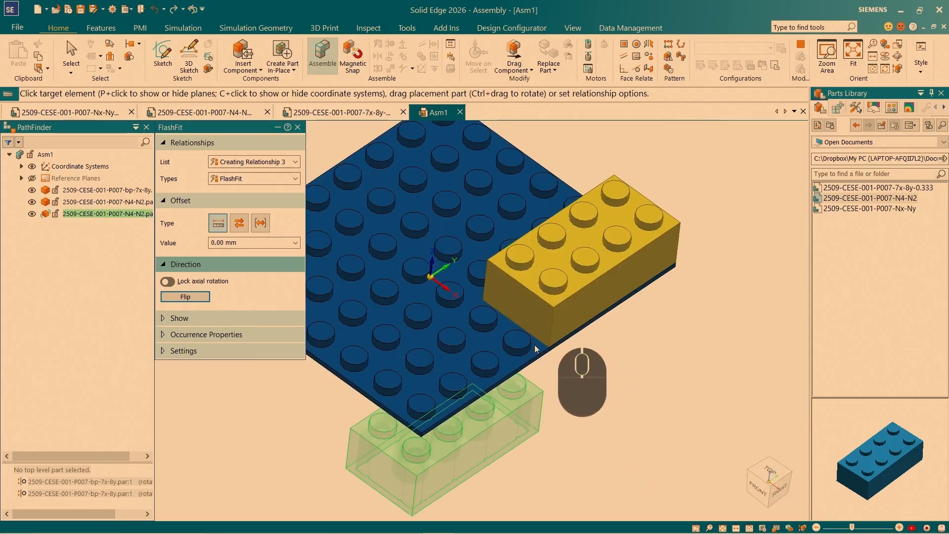
click(481, 341)
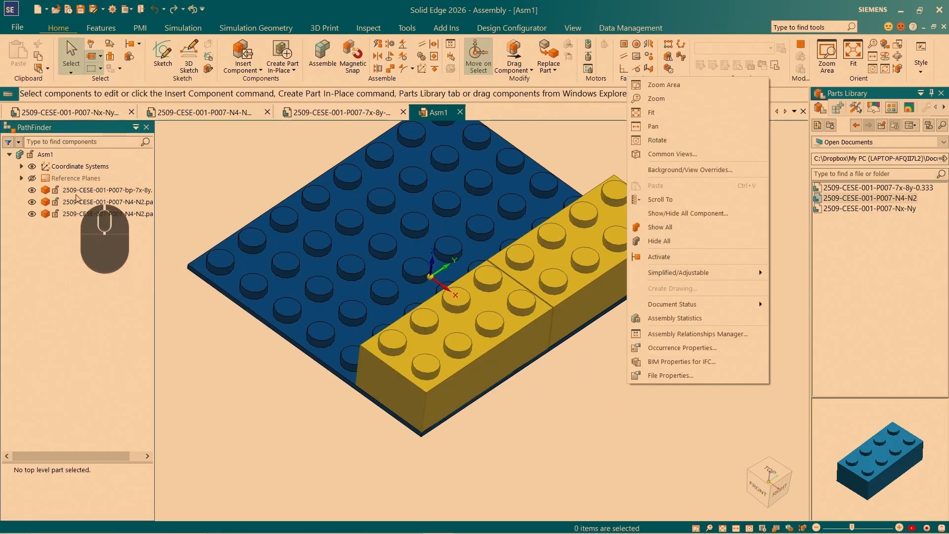
Save the assembly under the file name 2601-CESE-032-C.
scroll(531, 302, down, 3)
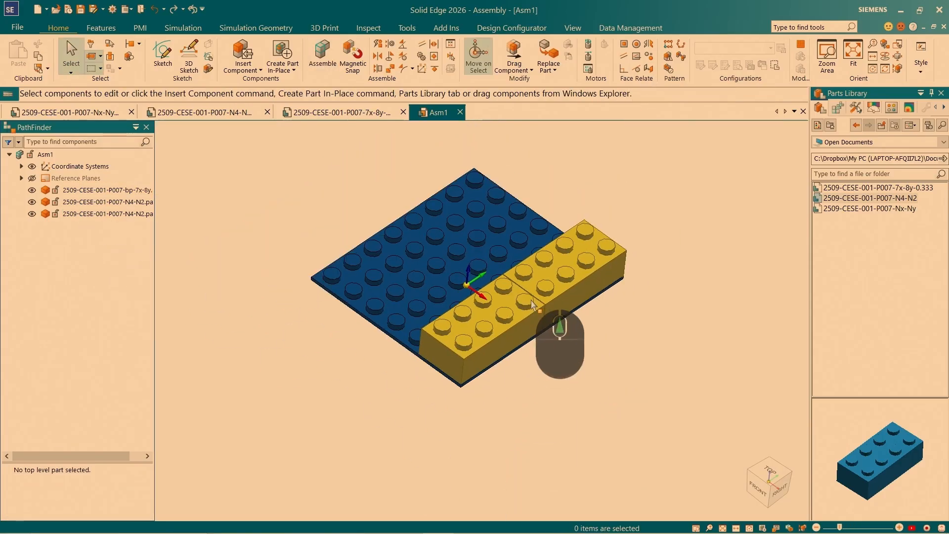
click(81, 9)
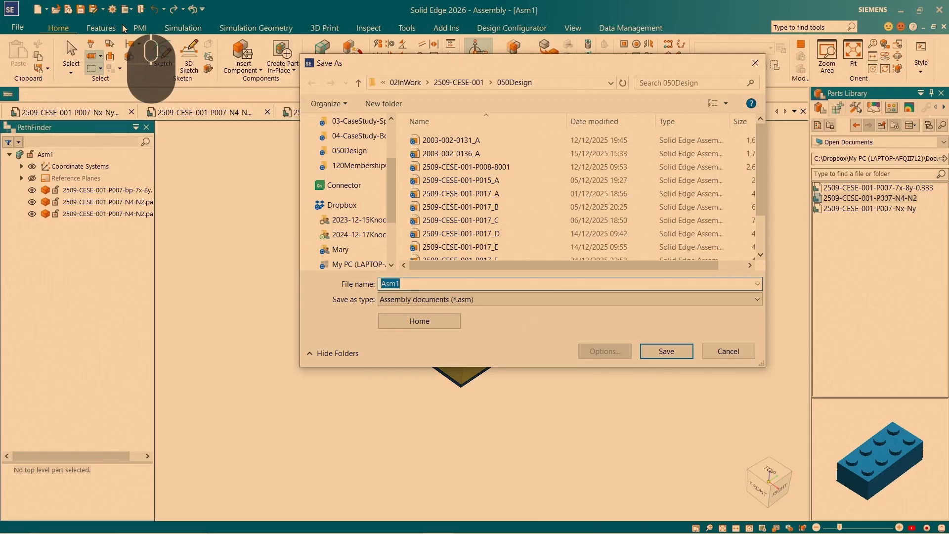
text(2601-CESE-032-C)
key(Return)
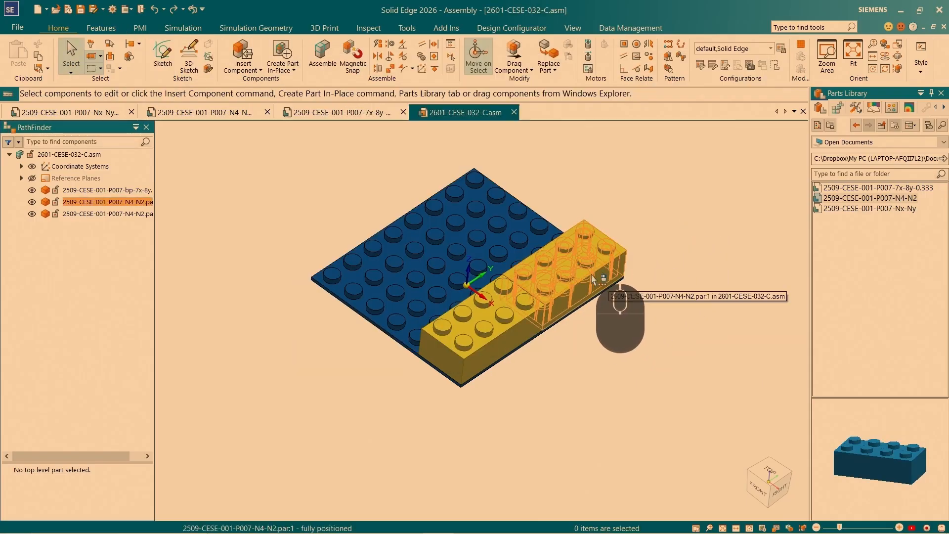
Open the N4-N2 brick part from the assembly and save it under the new name 2509-CESE-001-P007-N3-N2.
click(612, 264)
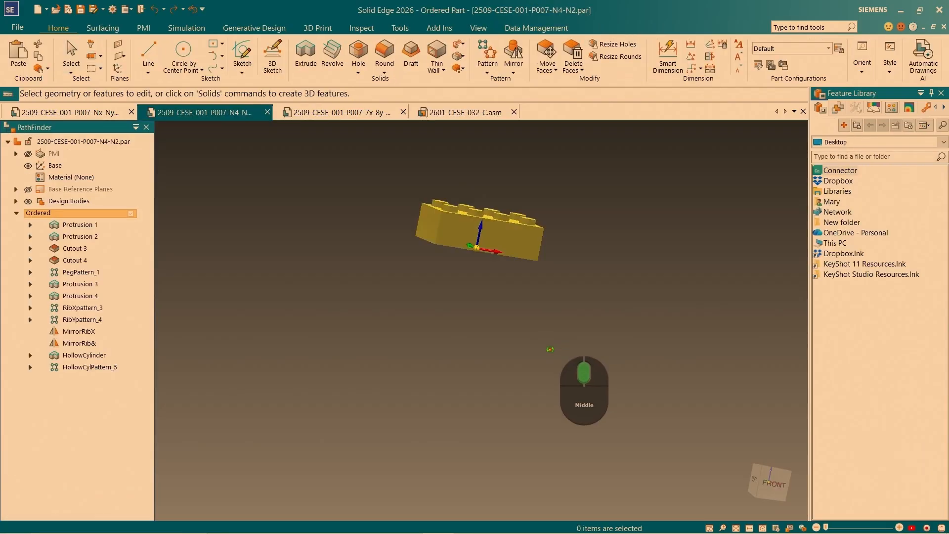
middle_drag(552, 350, 529, 376)
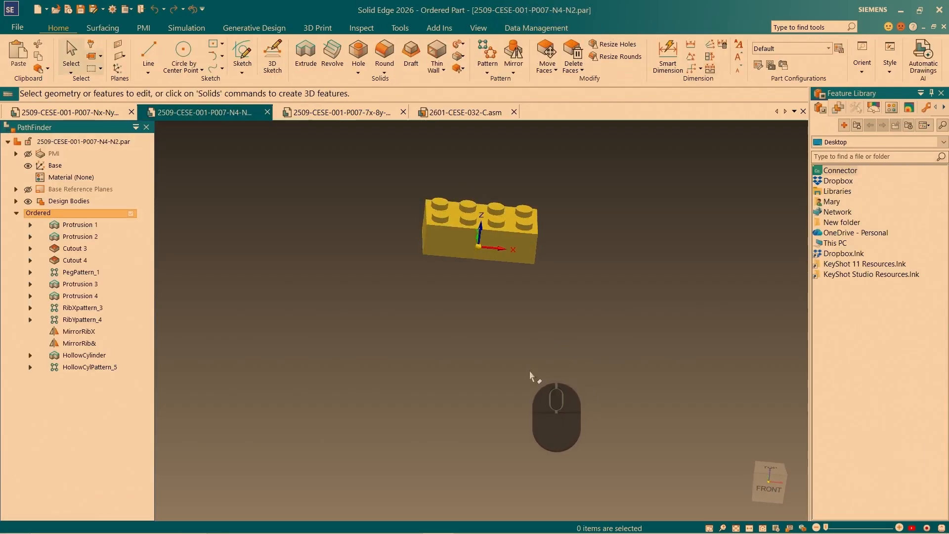
scroll(424, 199, down, 7)
scroll(529, 336, up, 5)
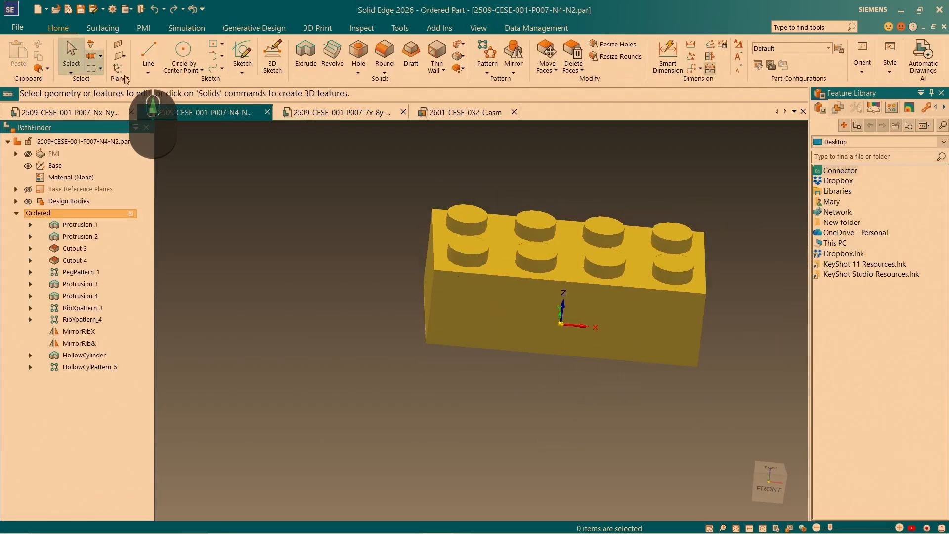
click(102, 8)
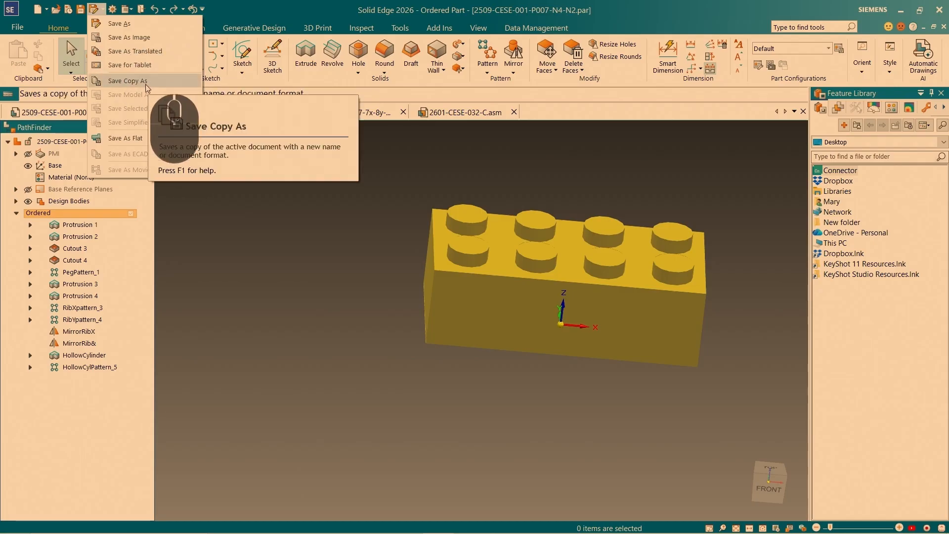
key(ctrl+4)
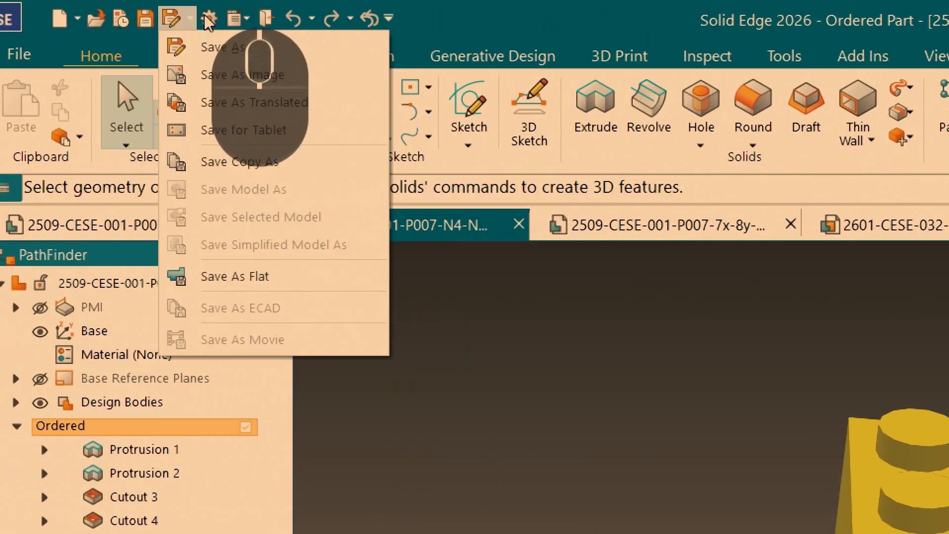
click(223, 49)
key(ctrl+a)
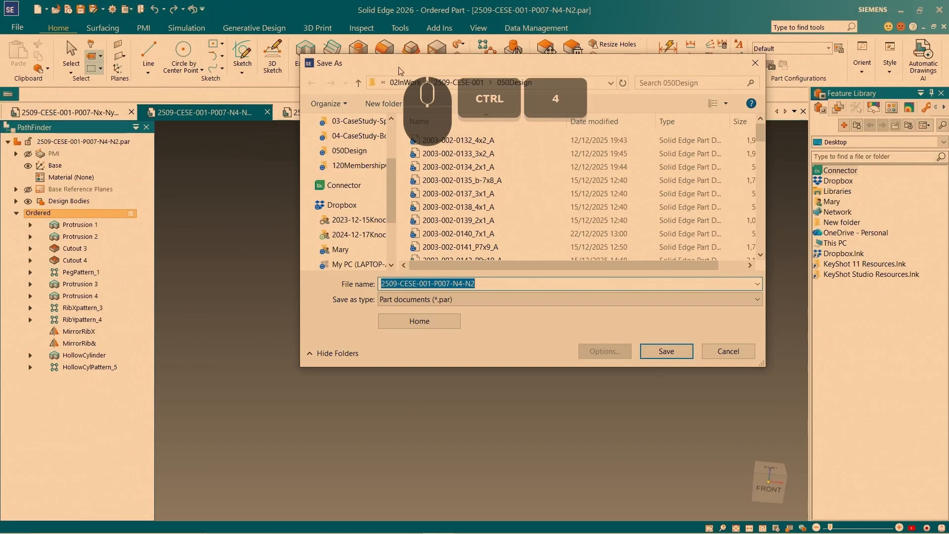
key(End)
click(663, 352)
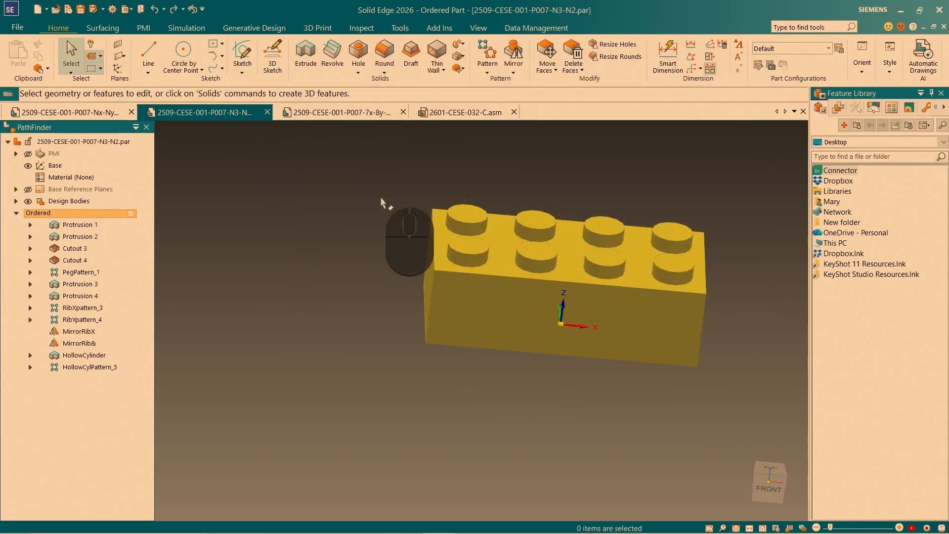
Set the peg pattern variable nXpegCount to 3 in the N3-N2 part's variable table.
click(400, 28)
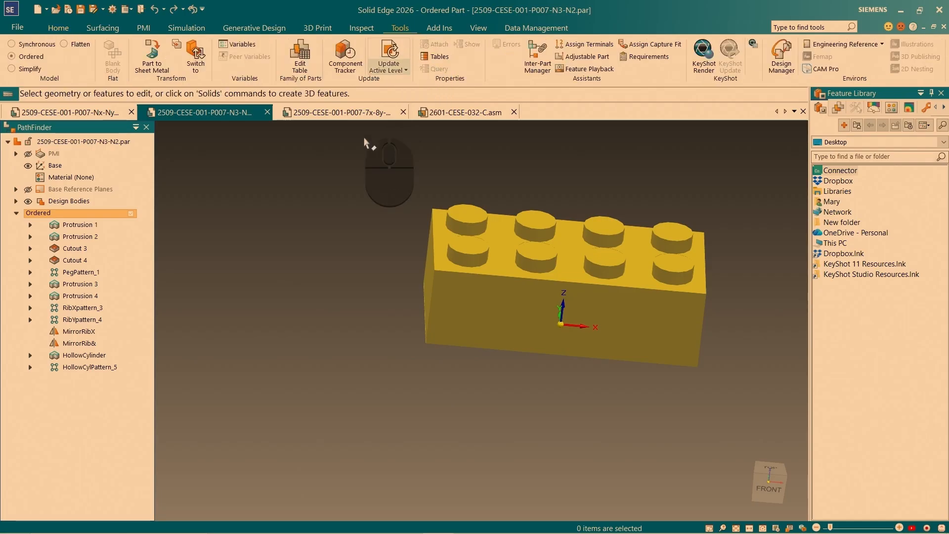
click(237, 44)
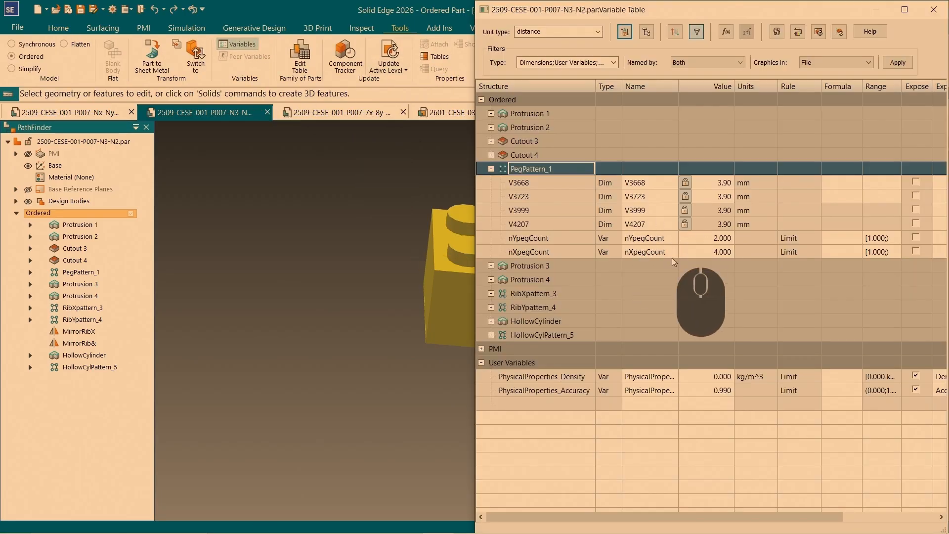
click(728, 252)
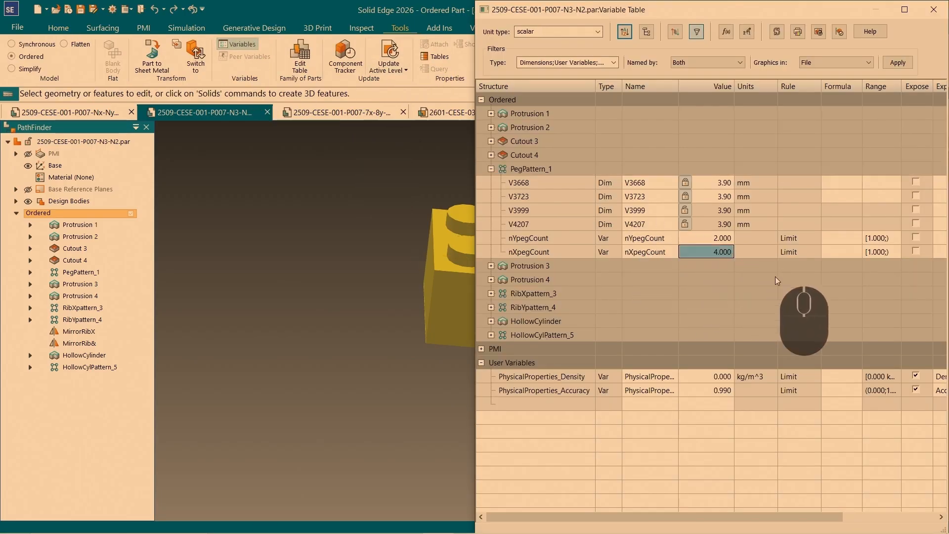
text(8)
key(Return)
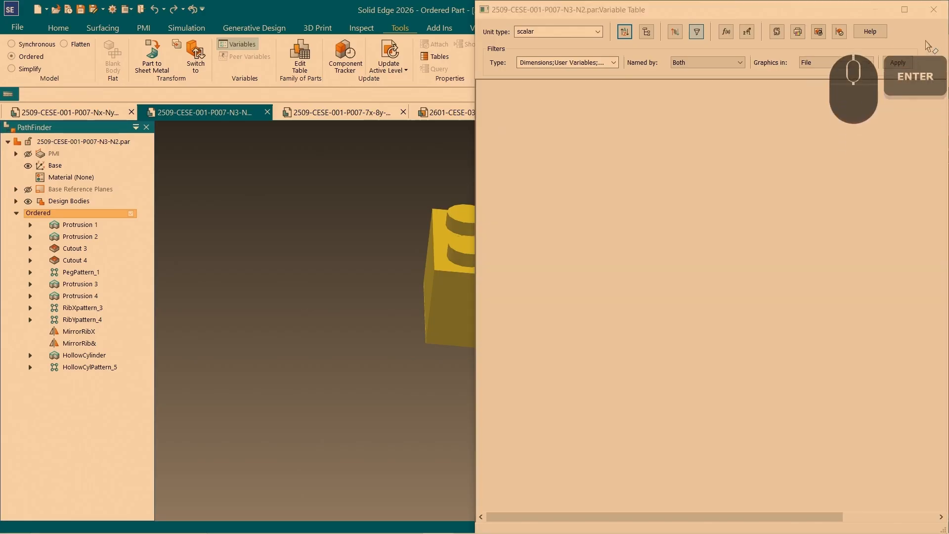
middle_drag(544, 297, 467, 336)
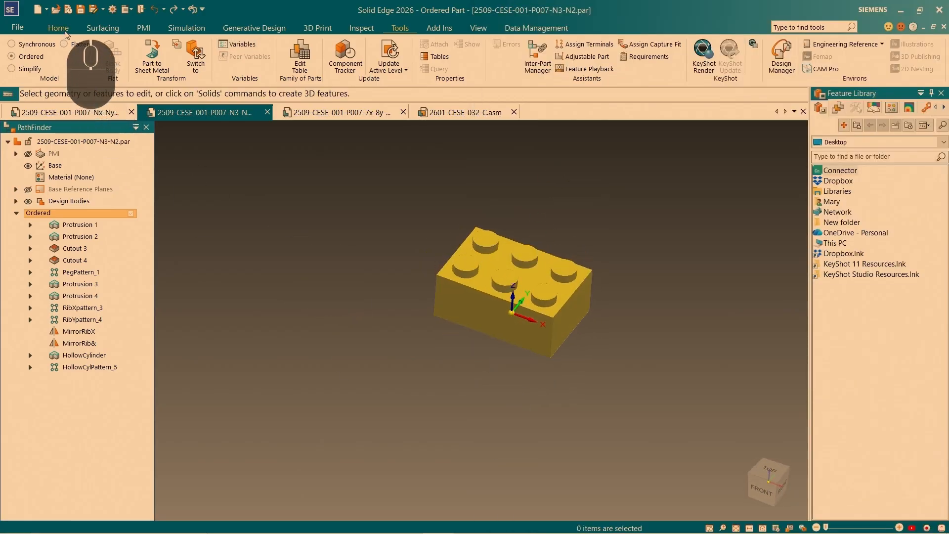
Paint the N3-N2 brick's body with the Acrylic Translucent Red style and save the part.
click(478, 28)
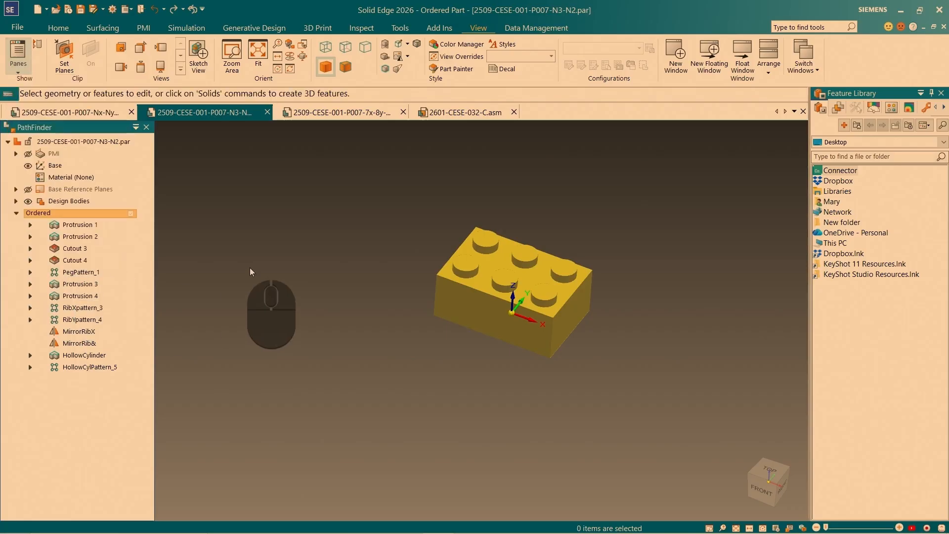
click(891, 108)
click(855, 385)
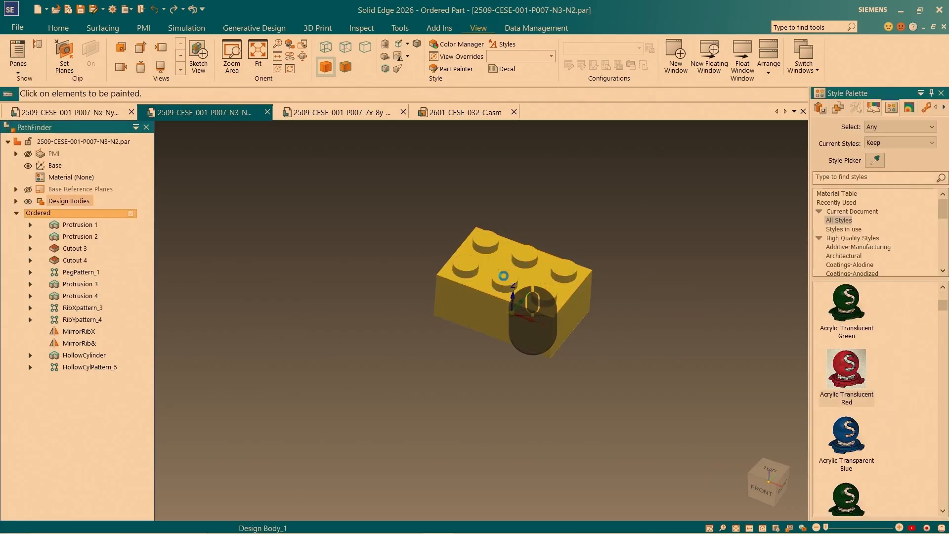
click(503, 275)
click(79, 9)
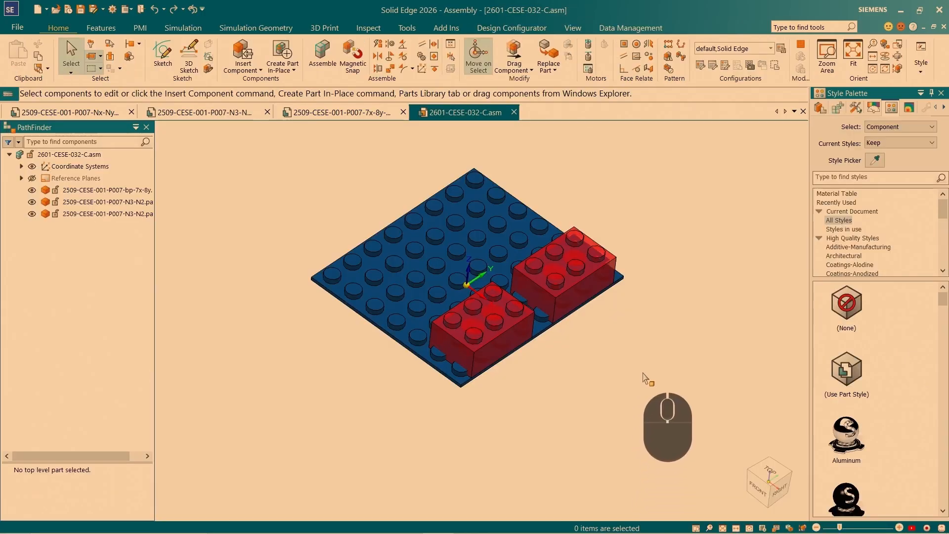
Update the assembly and the documents below it to refresh the N3-N2 bricks' relationships, and inspect their positions on the base plate.
middle_drag(643, 373, 585, 354)
scroll(532, 299, down, 2)
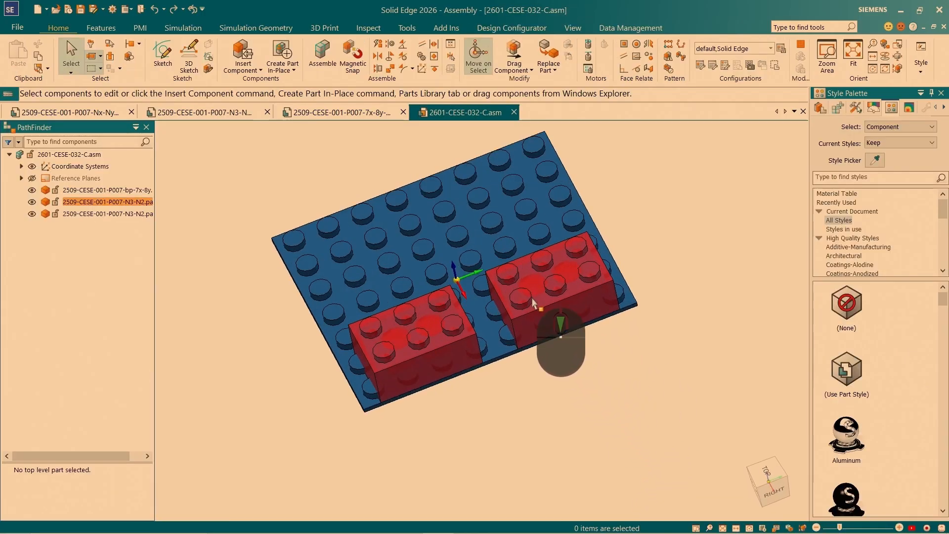
scroll(532, 299, down, 2)
scroll(607, 301, up, 2)
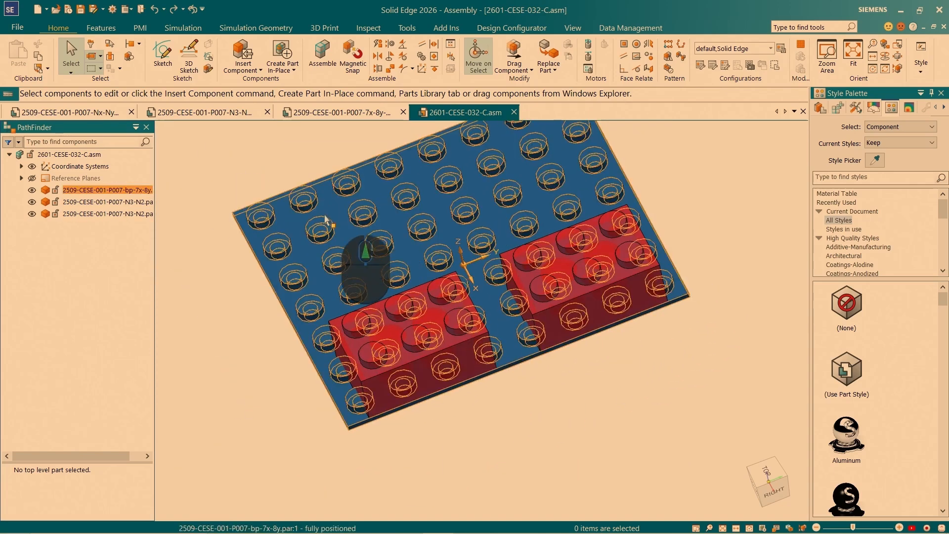
click(407, 27)
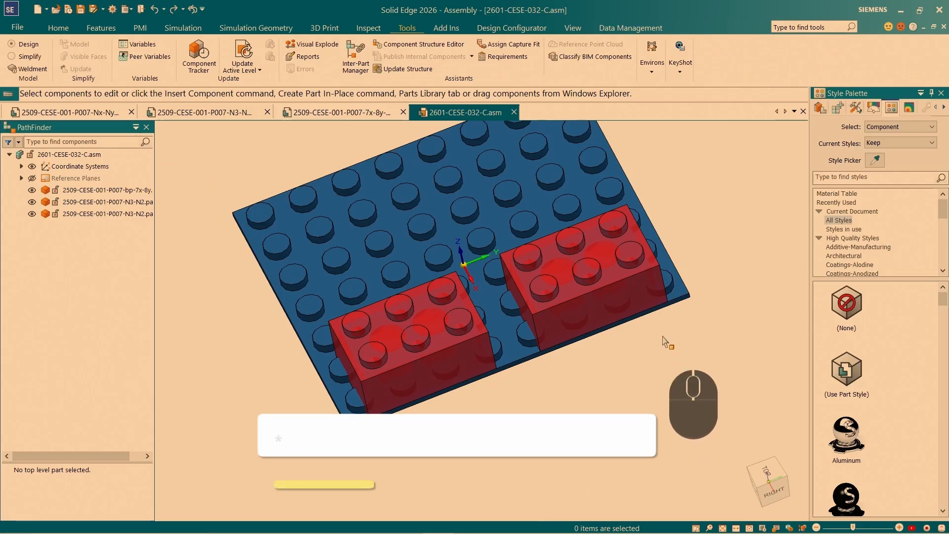
scroll(662, 341, down, 5)
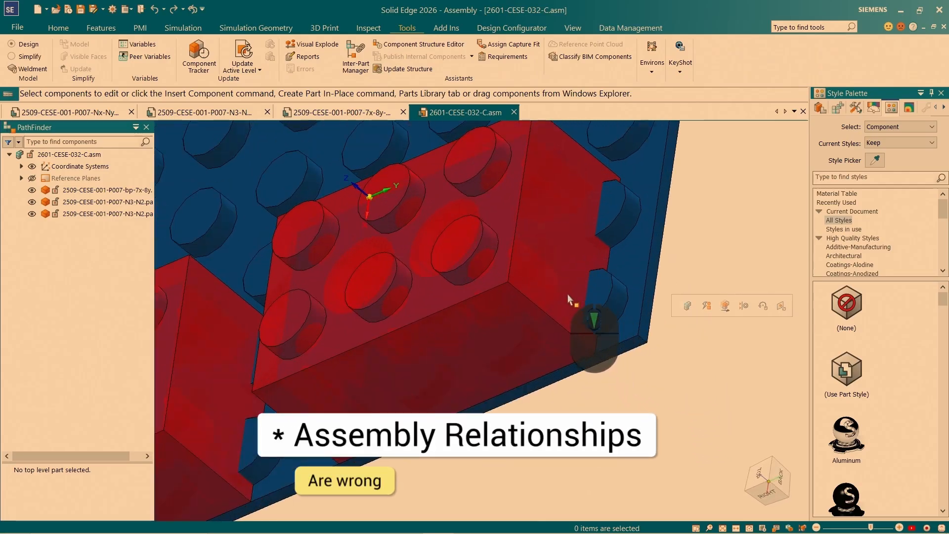
scroll(569, 299, up, 5)
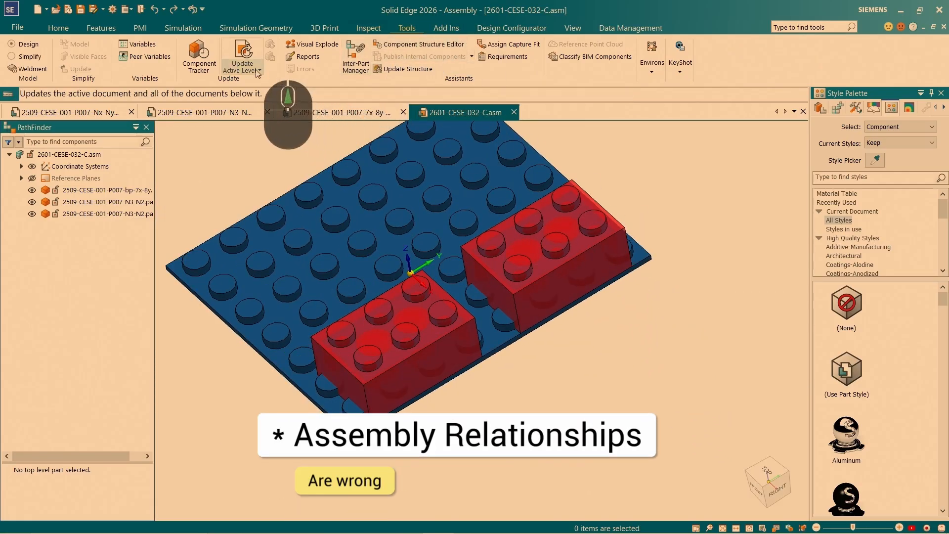
click(241, 62)
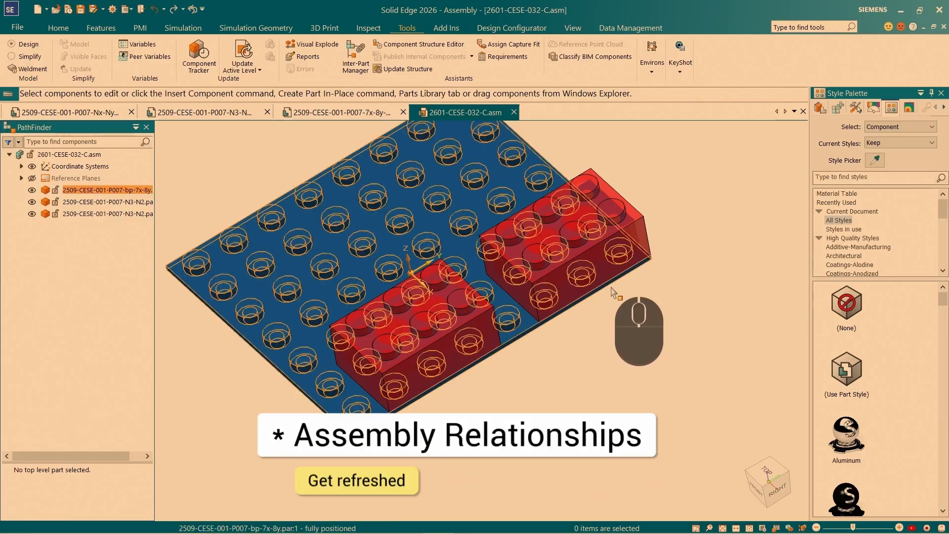
middle_drag(529, 368, 619, 316)
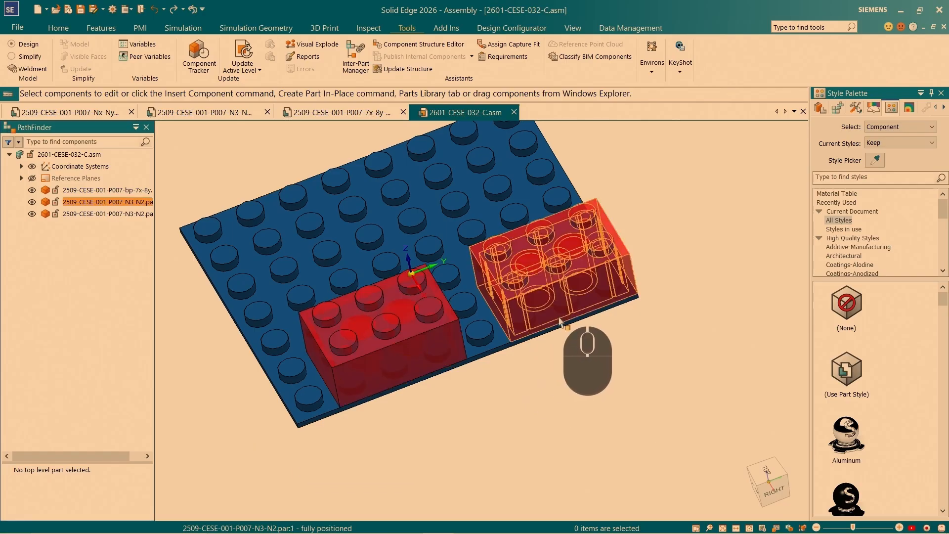
middle_drag(560, 322, 428, 170)
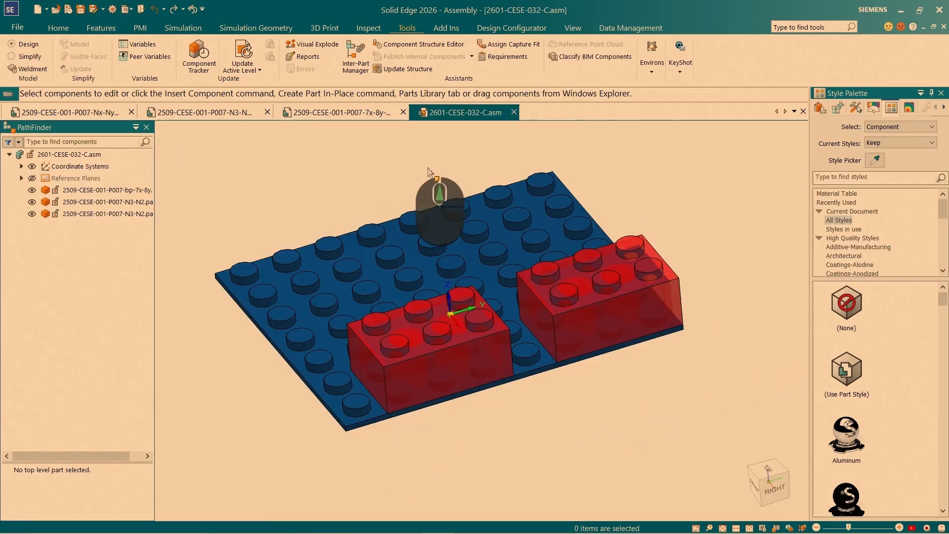
click(204, 112)
click(101, 9)
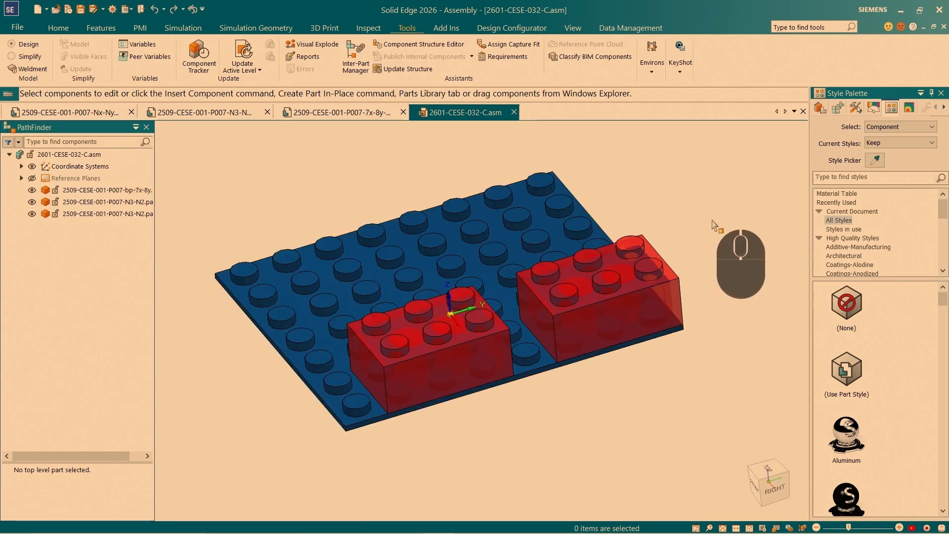
Replace all occurrences of the N3-N2 brick in the assembly with the part 2509-CESE-001-P007-N4-N2.
click(630, 293)
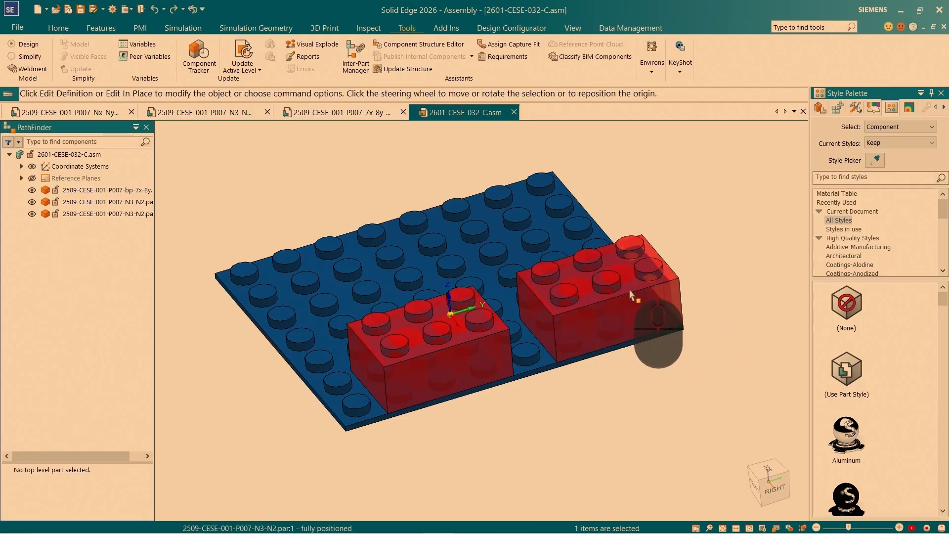
right_click(106, 206)
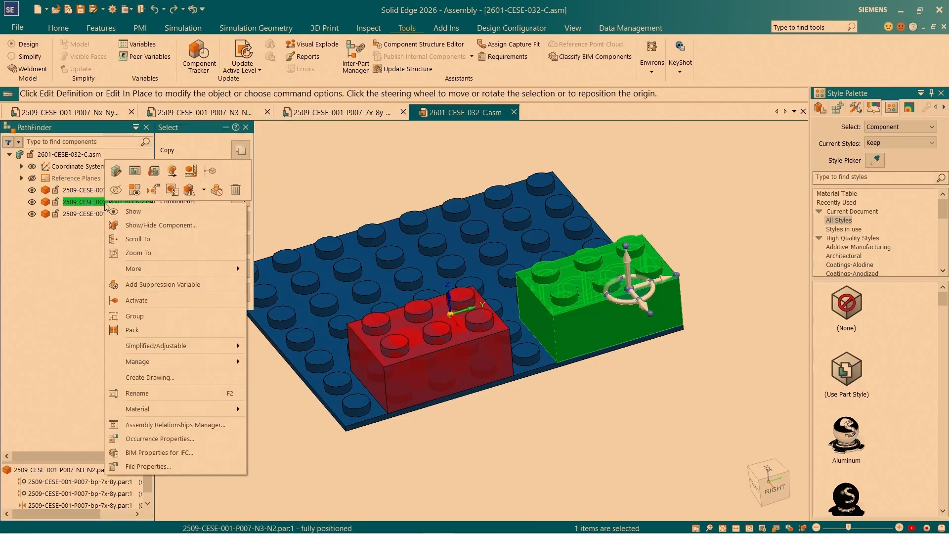
mouse_move(197, 269)
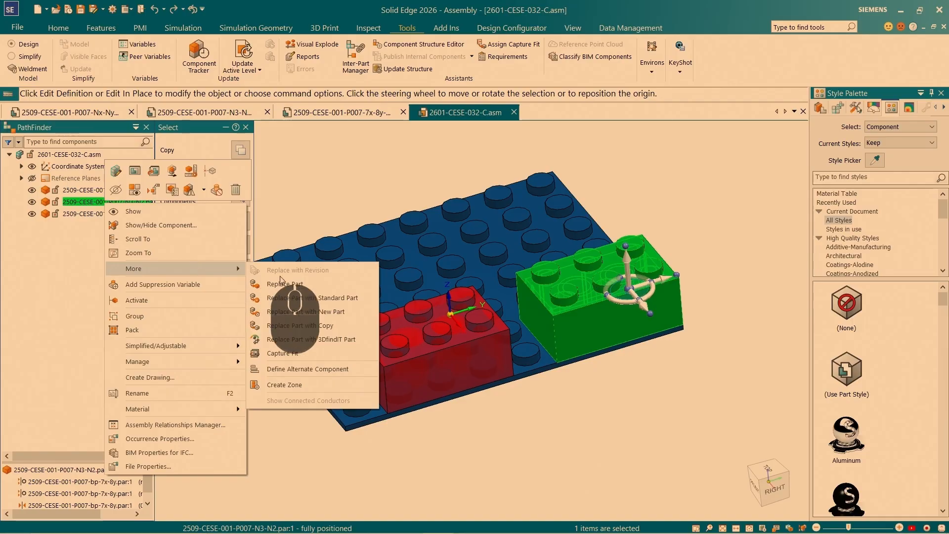
click(299, 284)
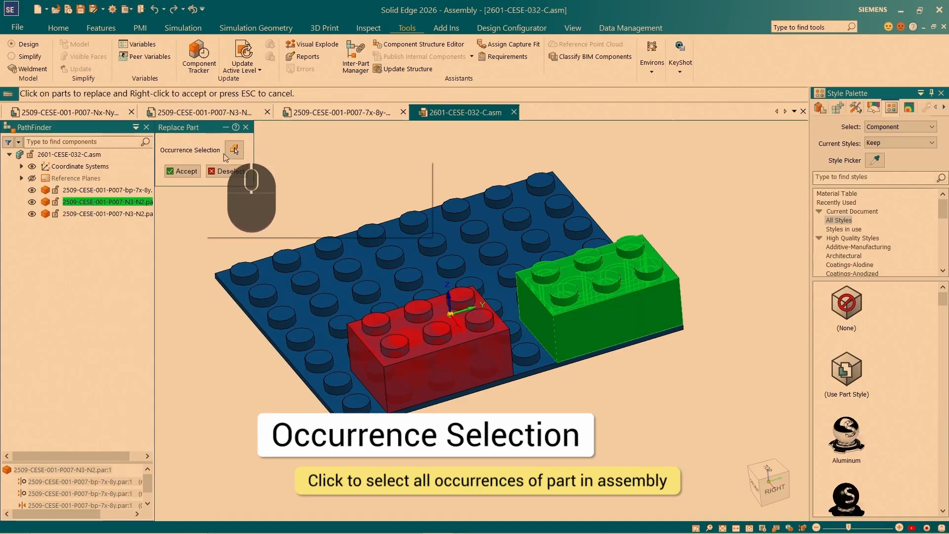
click(235, 151)
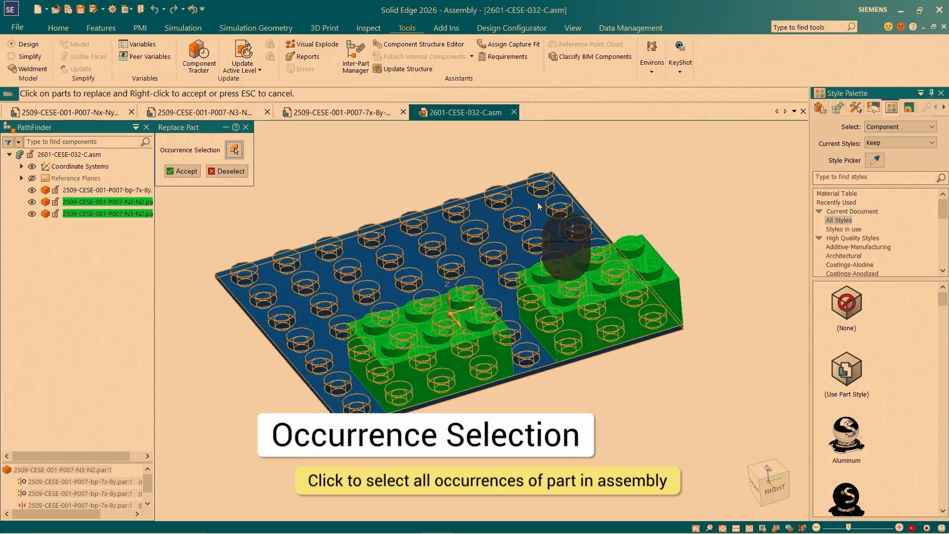
click(190, 171)
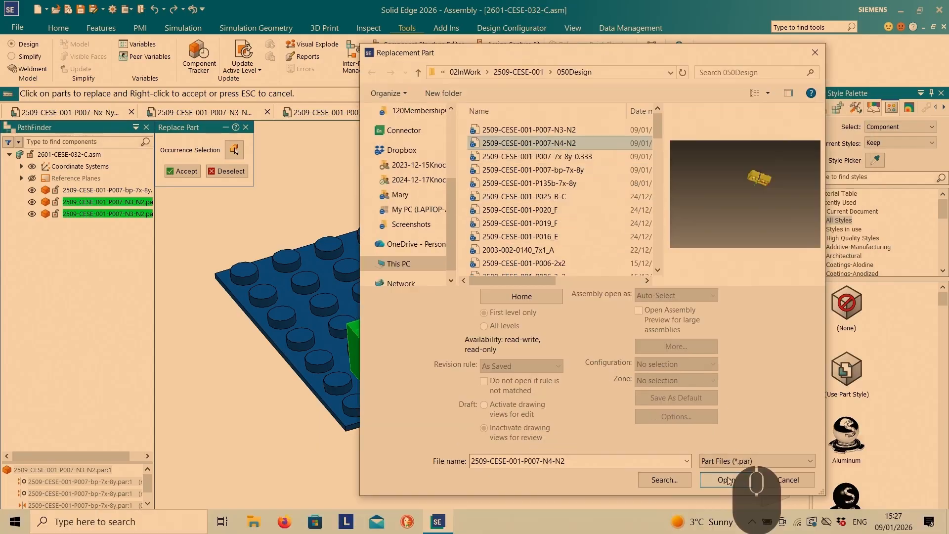
click(729, 480)
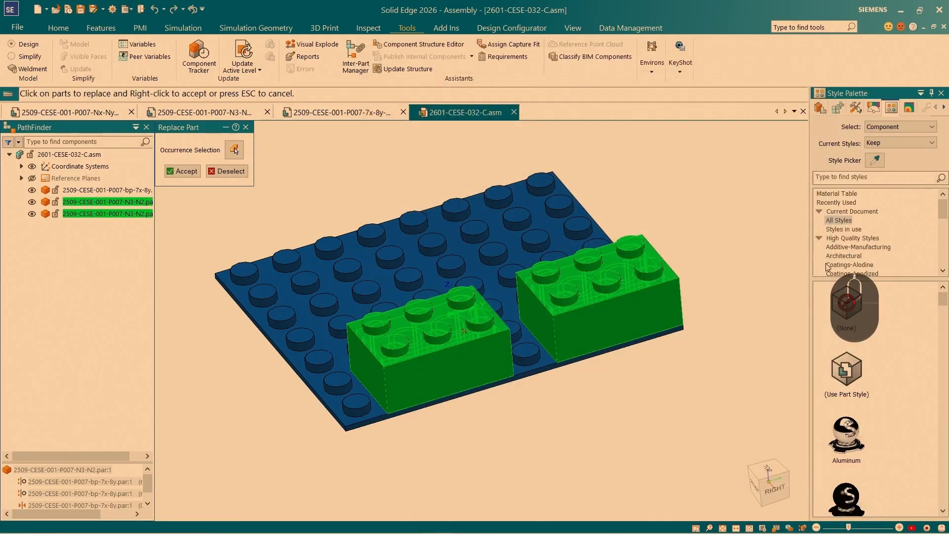
right_click(657, 374)
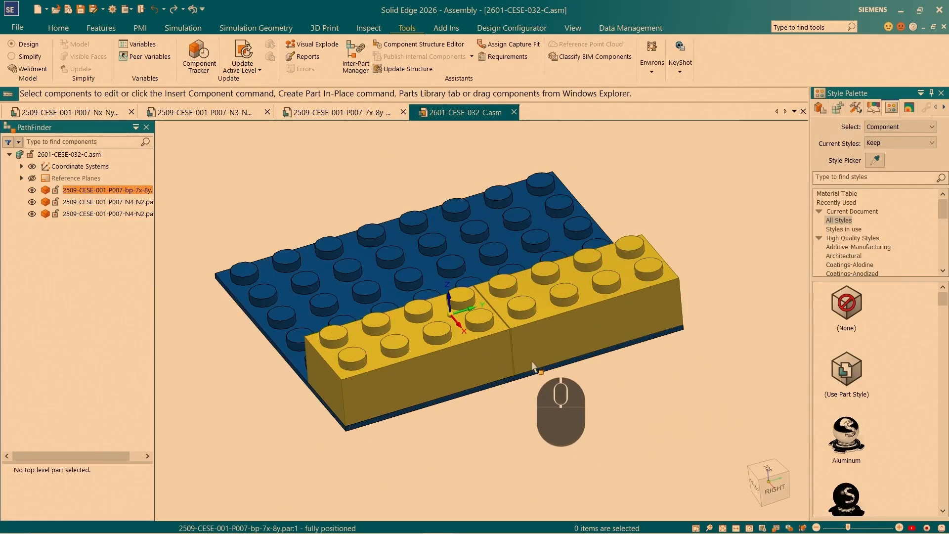
Save the assembly 2601-CESE-032-C and switch to the N3-N2 part document.
middle_drag(533, 369, 573, 350)
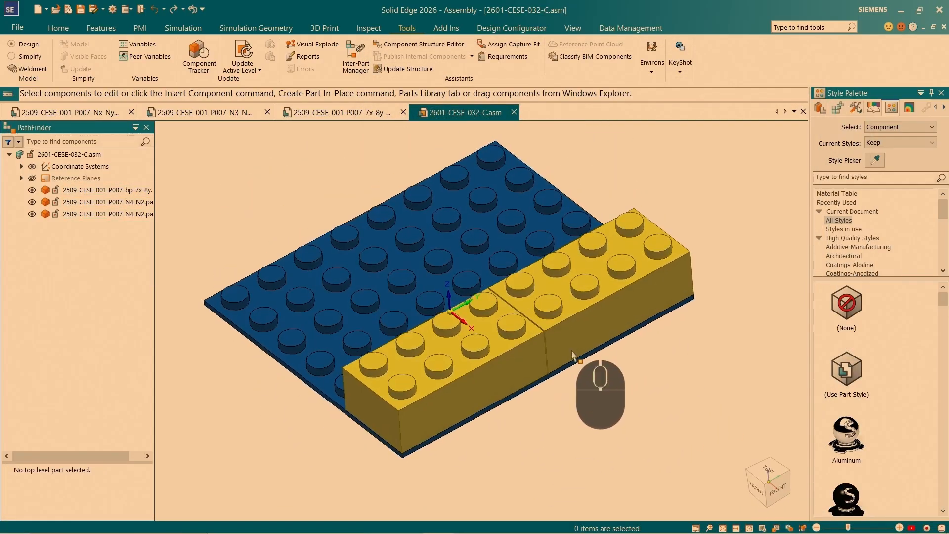
click(80, 9)
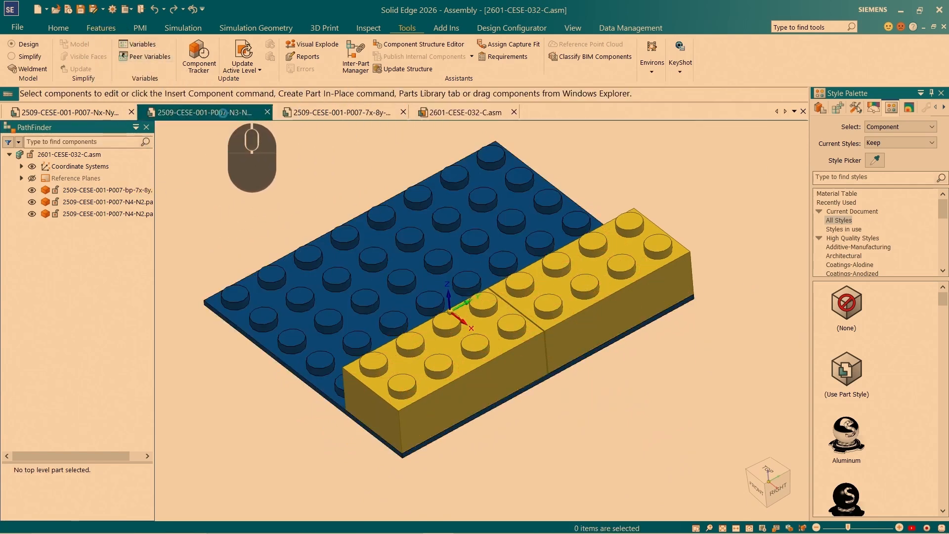
click(223, 113)
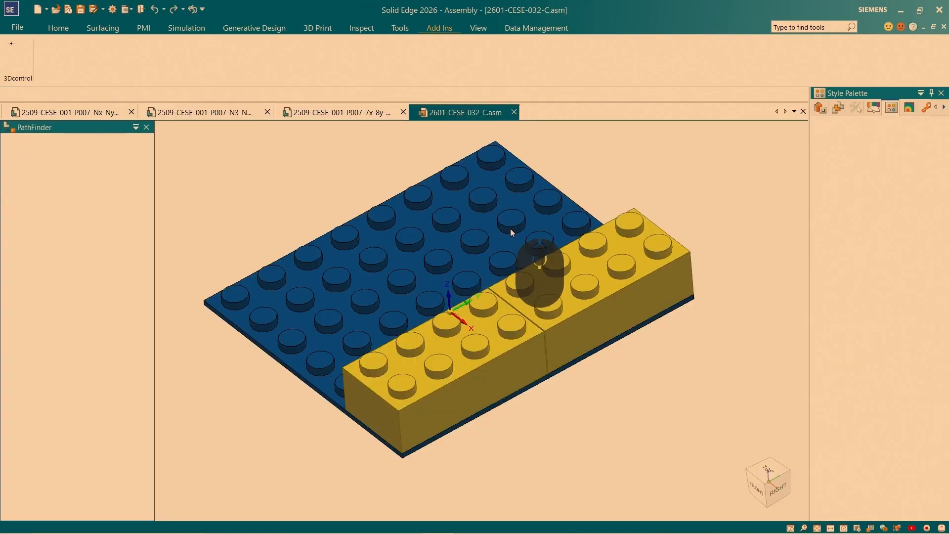
click(243, 113)
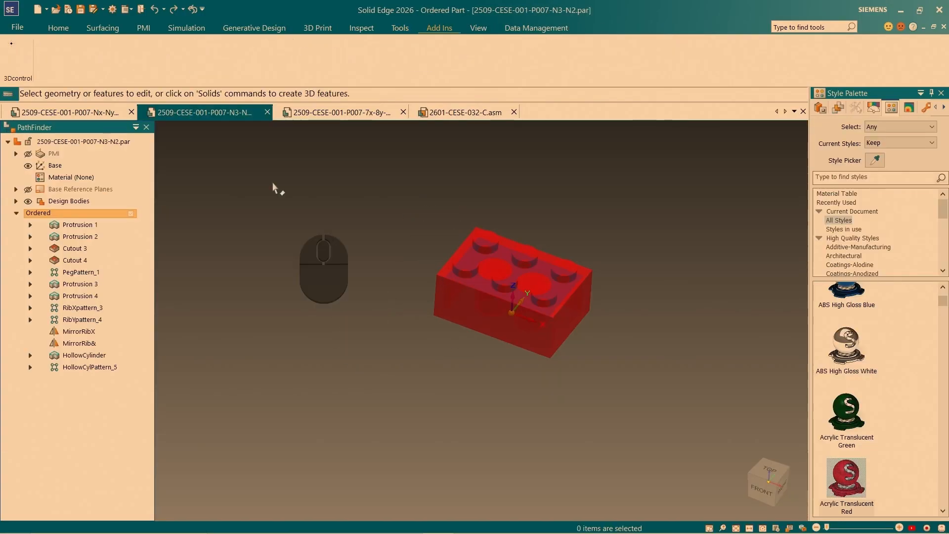
Compare the Save As and Save Copy As options offered for the N3-N2 part with those for the N4-N2 part.
click(102, 9)
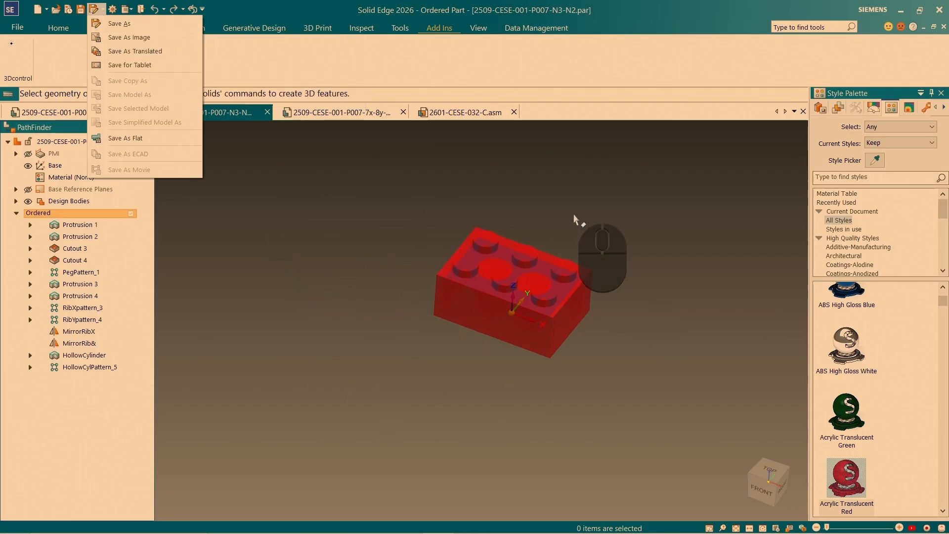
click(649, 250)
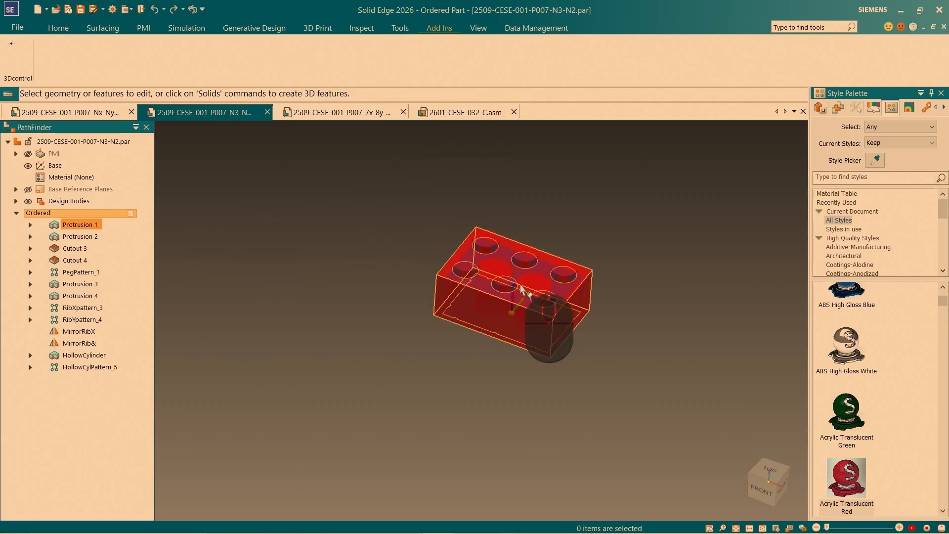
right_click(413, 191)
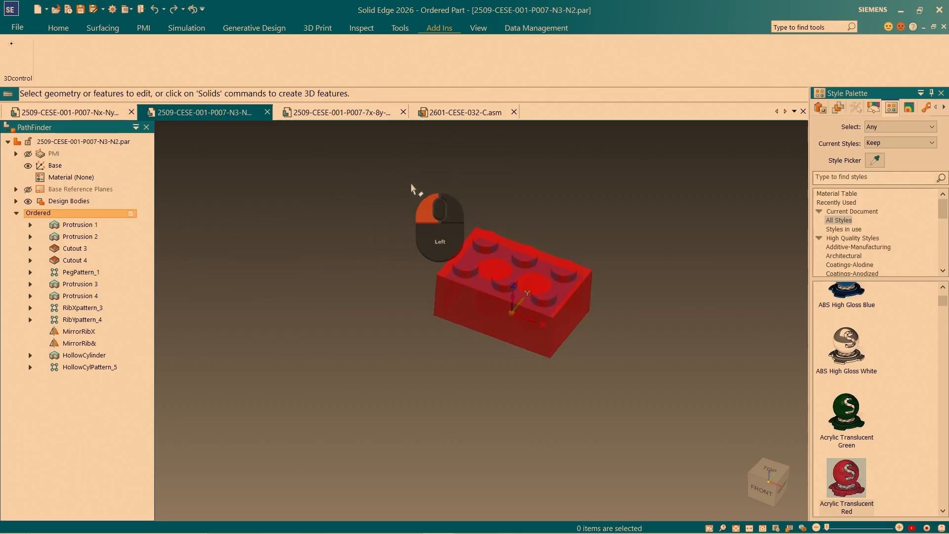
click(469, 113)
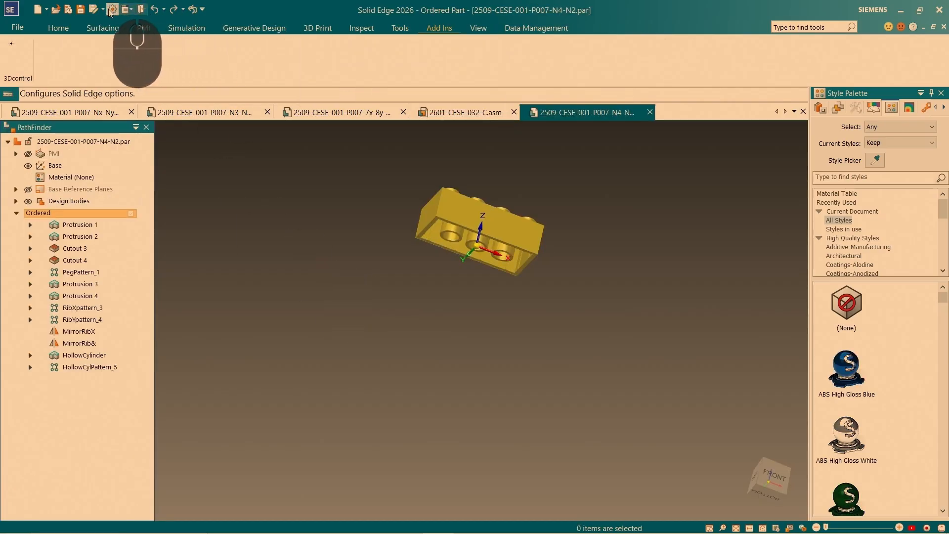
click(103, 9)
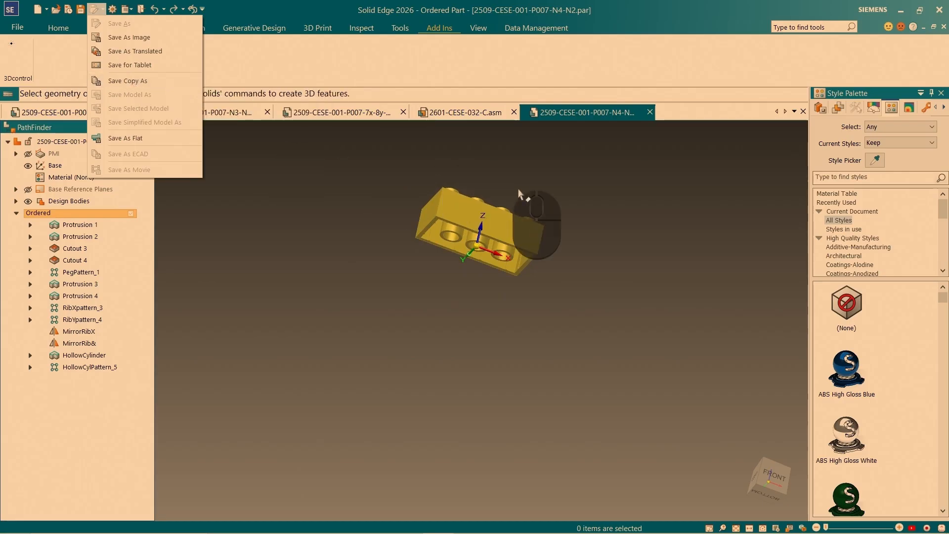
middle_click(575, 204)
Return to the assembly and refresh the Parts Library listing of open documents.
click(465, 113)
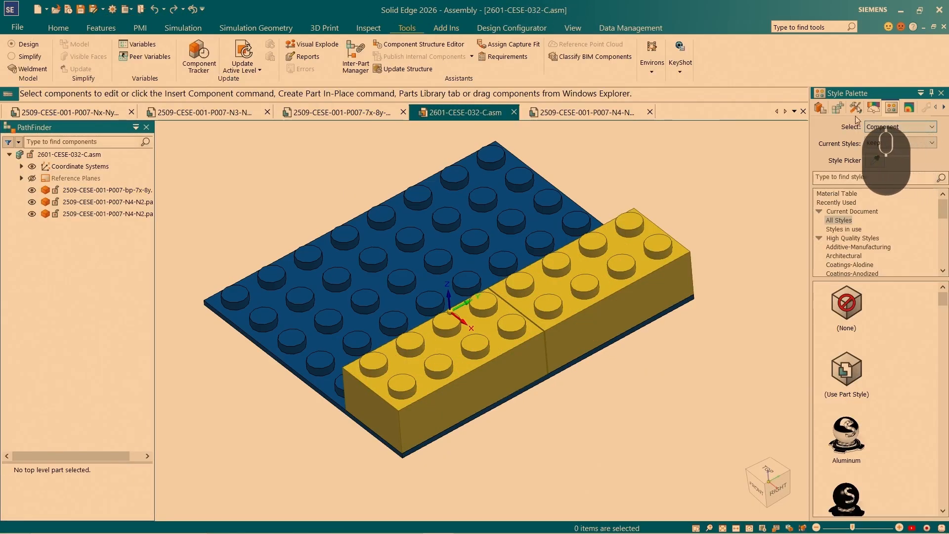
click(820, 108)
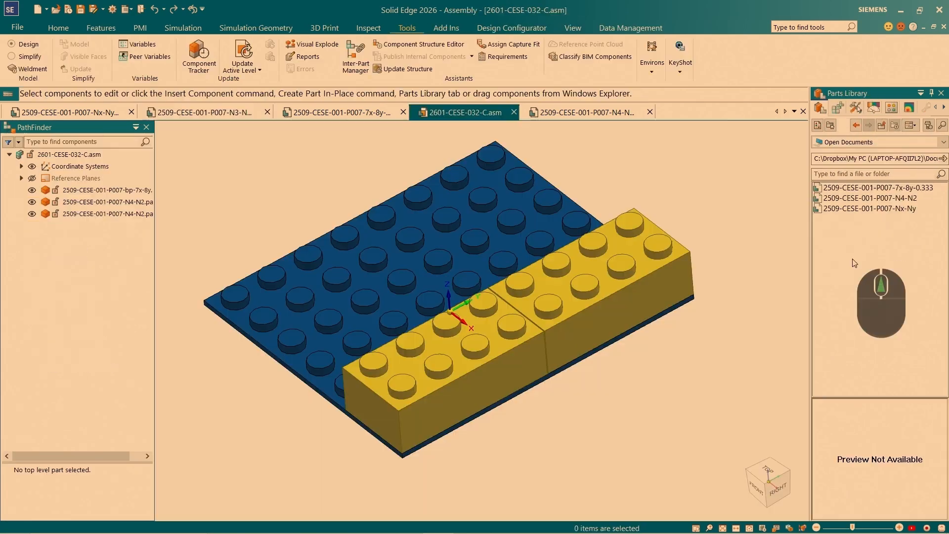
click(858, 142)
click(858, 164)
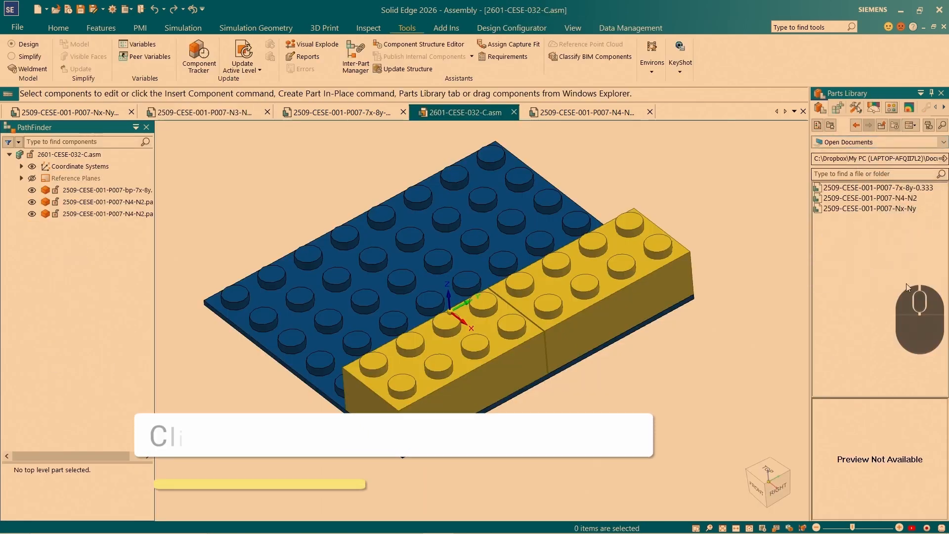
key(F5)
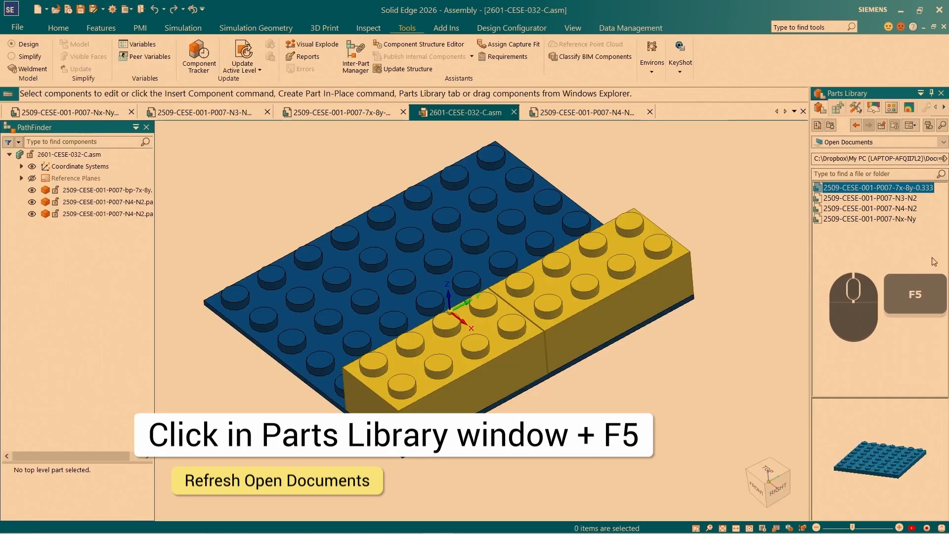
Rotate the library preview of 2509-CESE-001-P007-N3-N2 and insert the brick into the assembly.
click(911, 203)
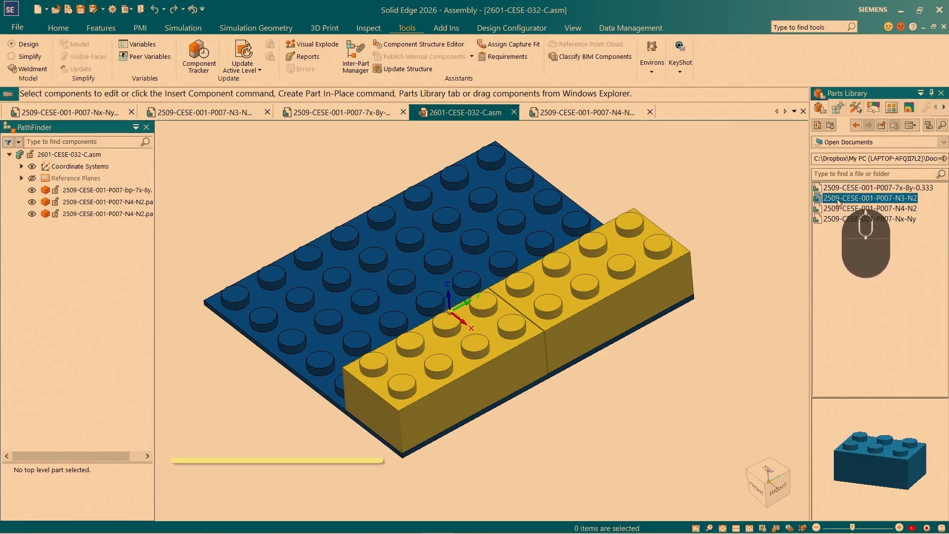
click(926, 467)
mouse_move(909, 452)
mouse_down()
mouse_move(910, 470)
mouse_move(879, 455)
mouse_up()
click(855, 198)
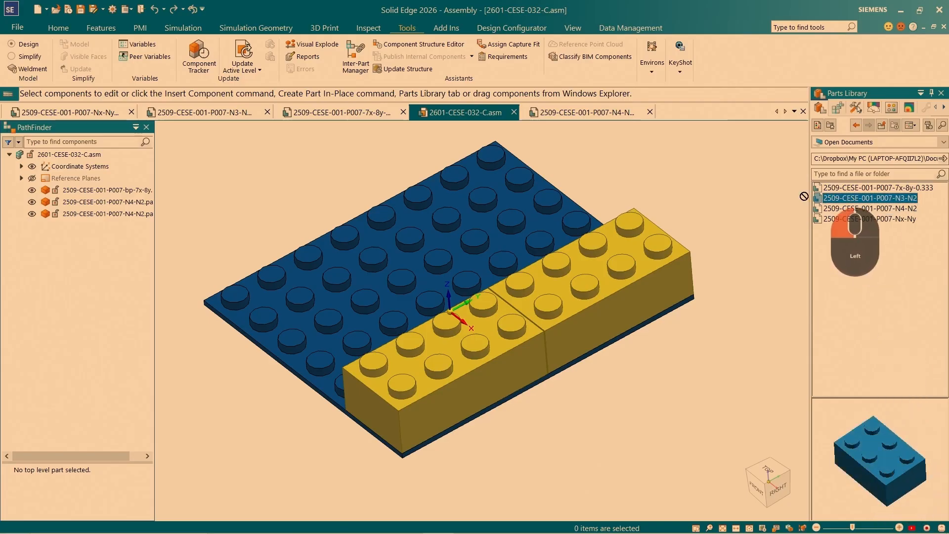
drag(803, 196, 642, 168)
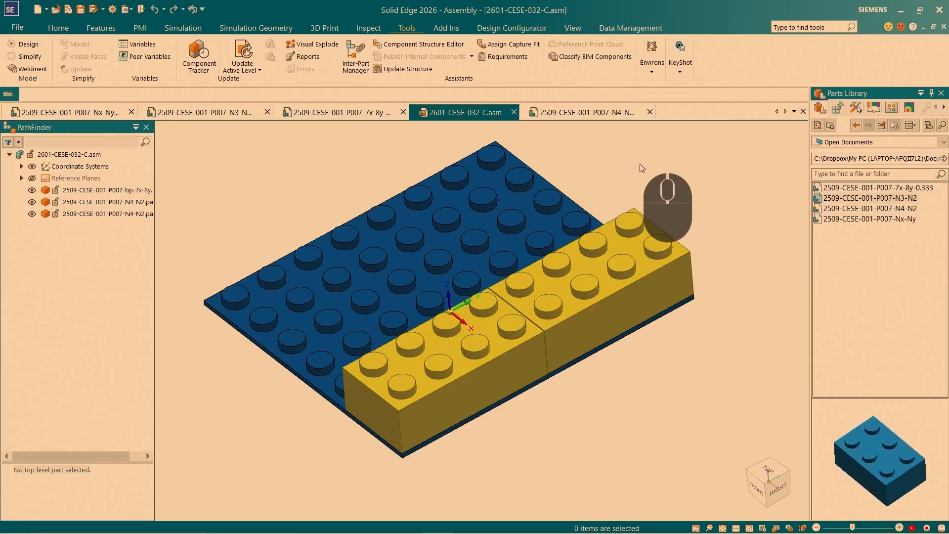
Align two end pegs of the N3-N2 brick with the base plate pegs beside the yellow brick using FlashFit.
scroll(741, 197, up, 6)
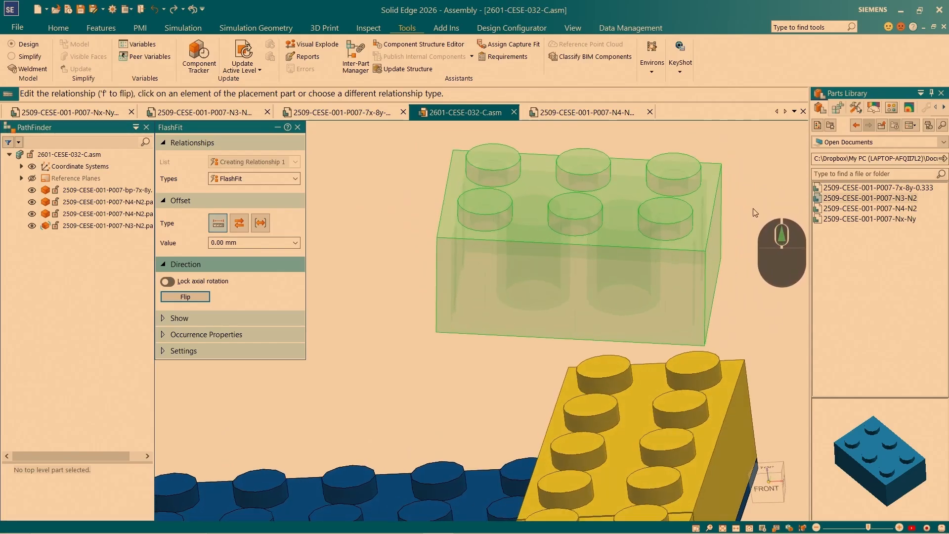
scroll(755, 212, down, 3)
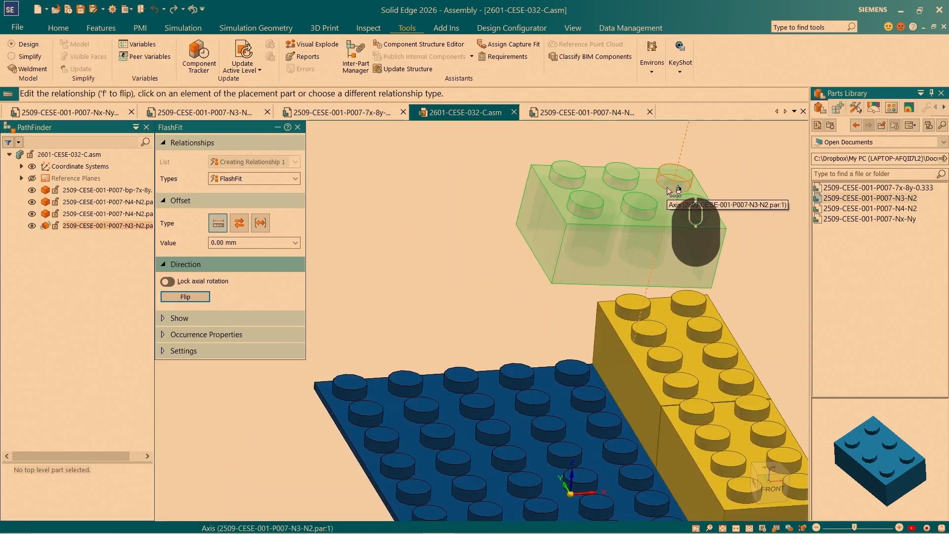
click(667, 187)
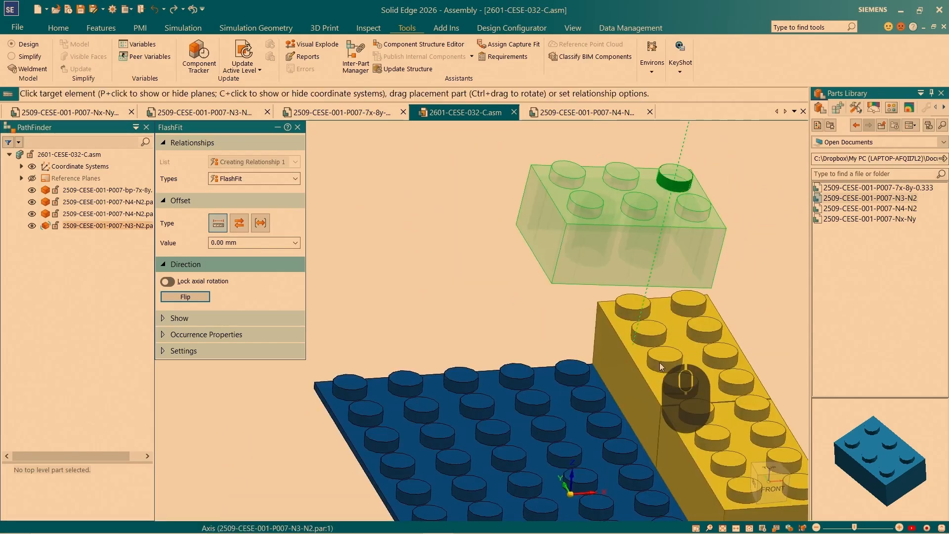
click(568, 381)
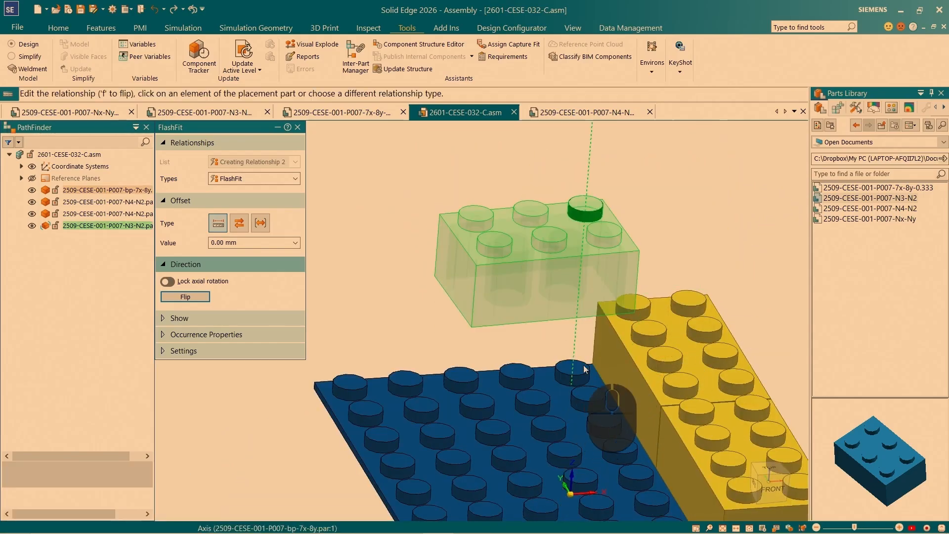
click(595, 243)
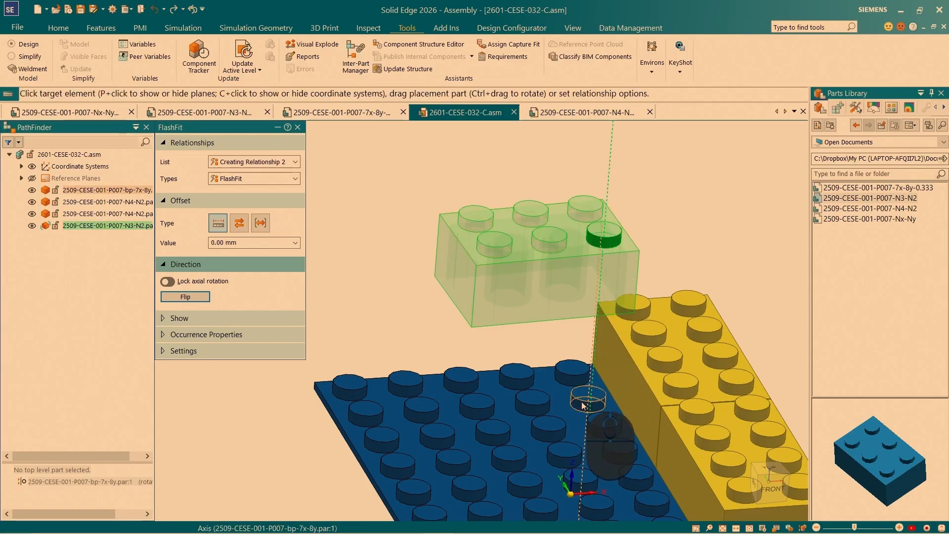
click(560, 309)
Mate the N3-N2 brick's bottom rim face to the top face of the base plate with a 0.00 mm offset.
scroll(360, 376, down, 6)
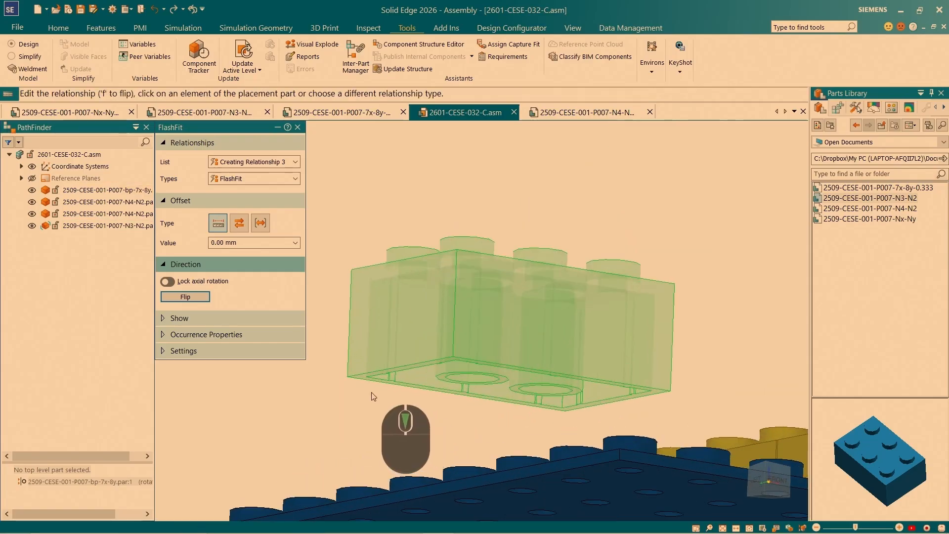
scroll(363, 369, up, 6)
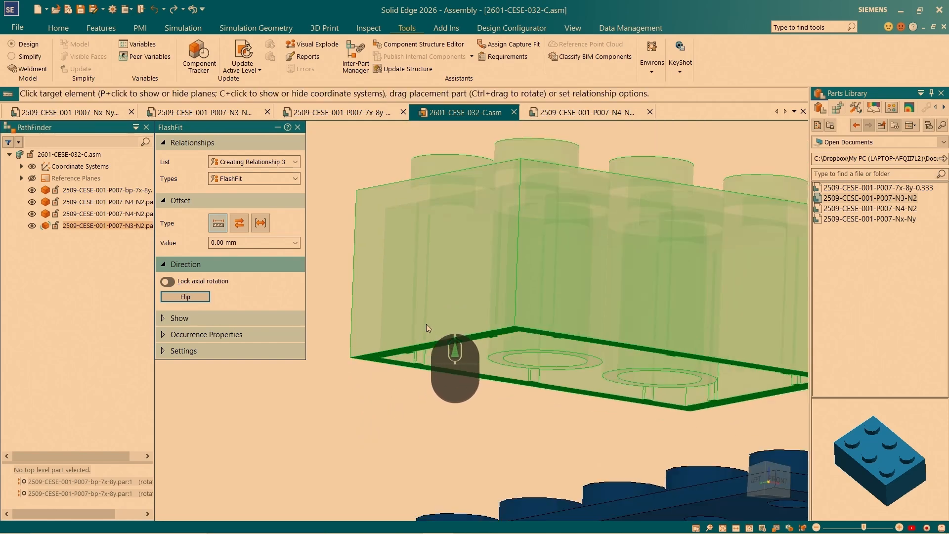
click(406, 437)
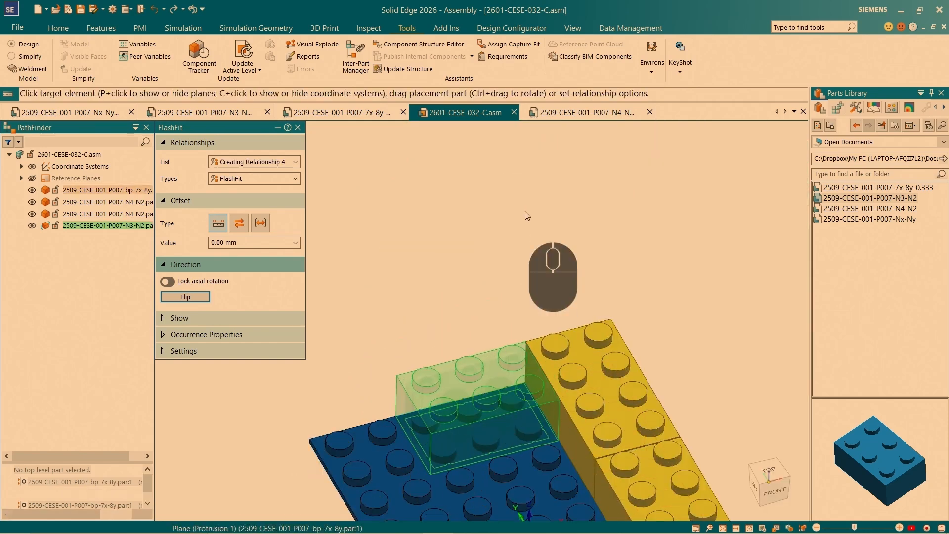
scroll(540, 240, up, 6)
middle_drag(645, 370, 603, 359)
scroll(615, 309, down, 4)
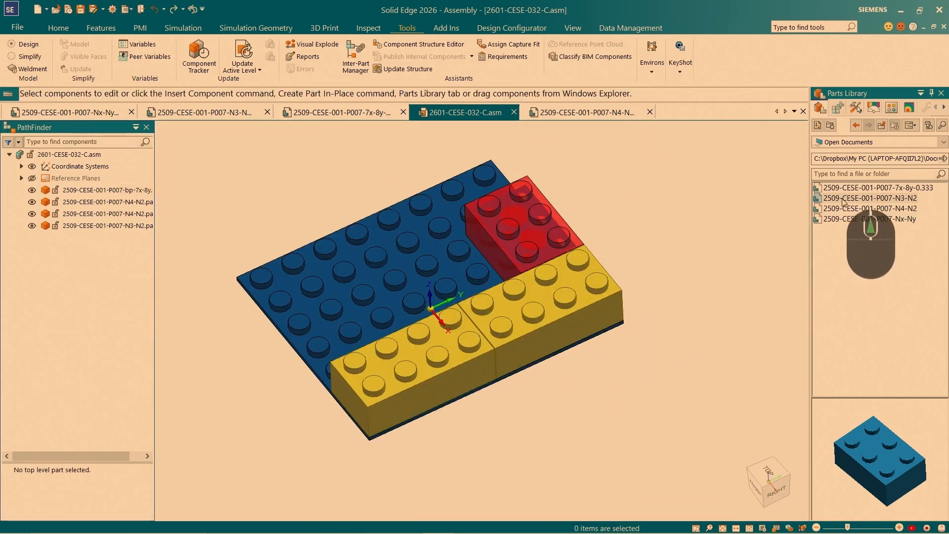
Insert another 2509-CESE-001-P007-N3-N2 brick and align its end peg with the outer corner peg of the yellow N4-N2 brick.
click(843, 199)
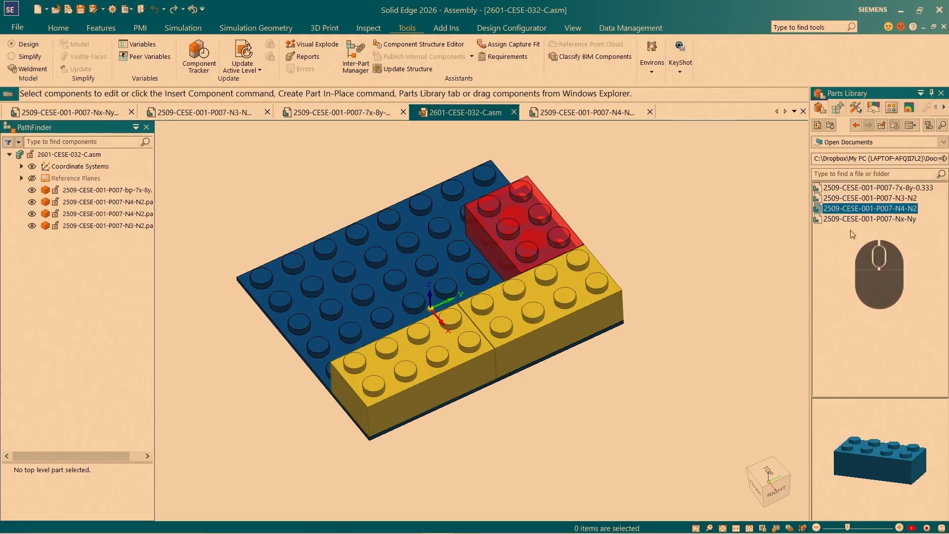
click(907, 199)
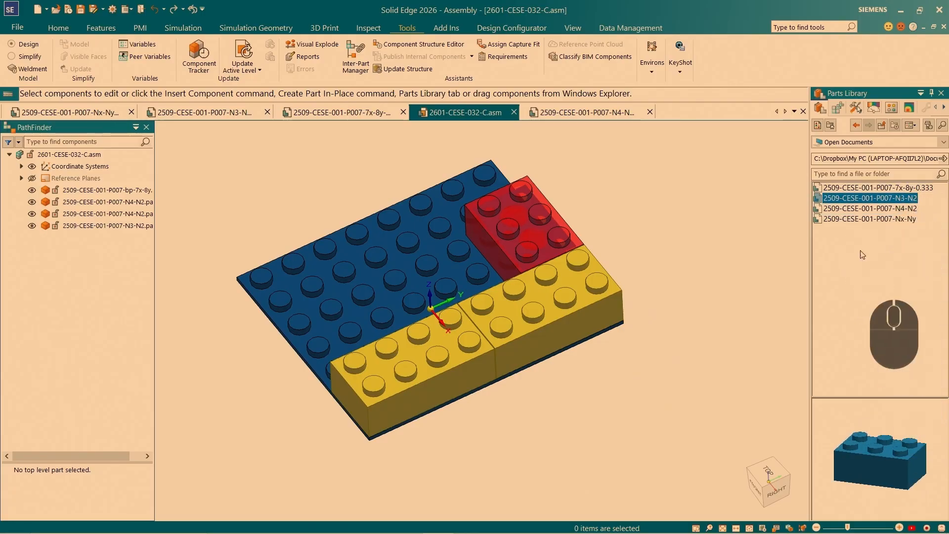
drag(792, 200, 671, 233)
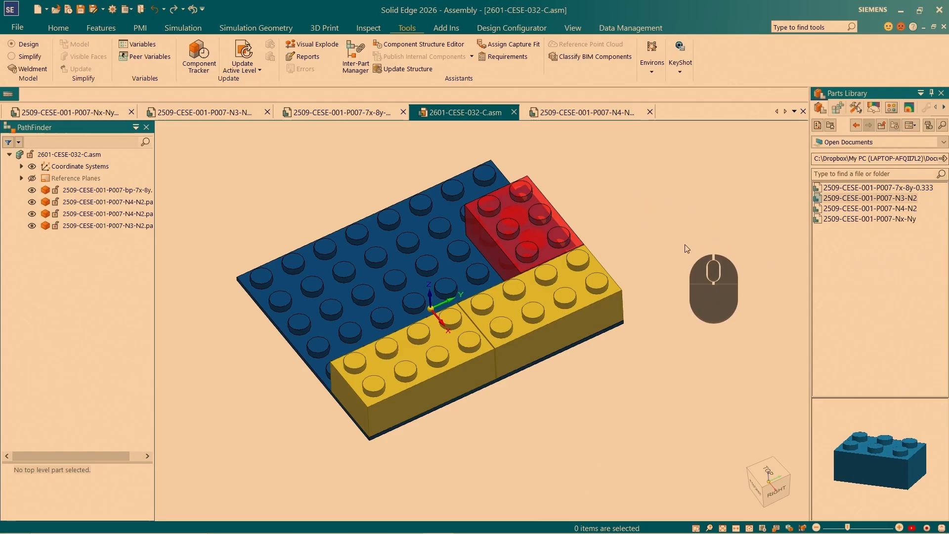
click(596, 295)
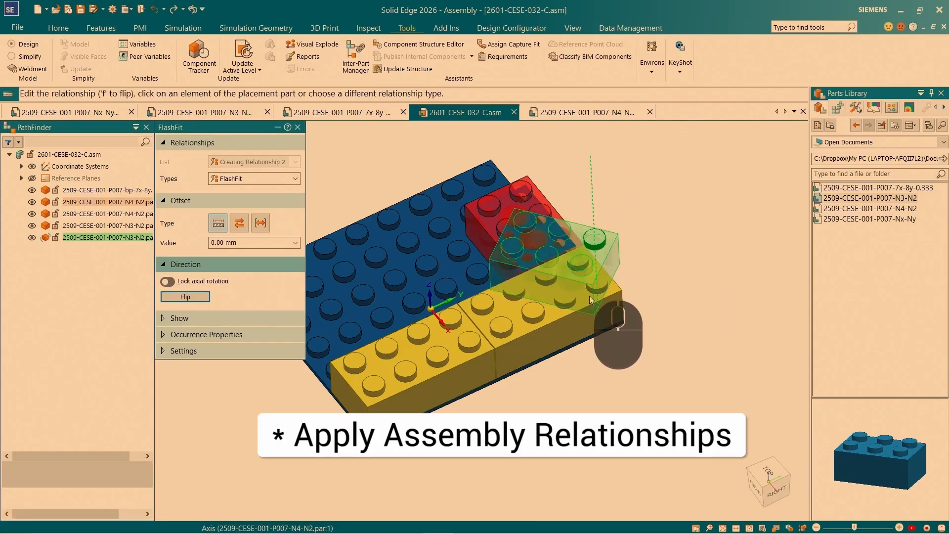
Seat the second N3-N2 brick on the yellow brick by mating its bottom rim face to that brick's top face.
middle_drag(592, 303, 611, 222)
scroll(617, 236, up, 5)
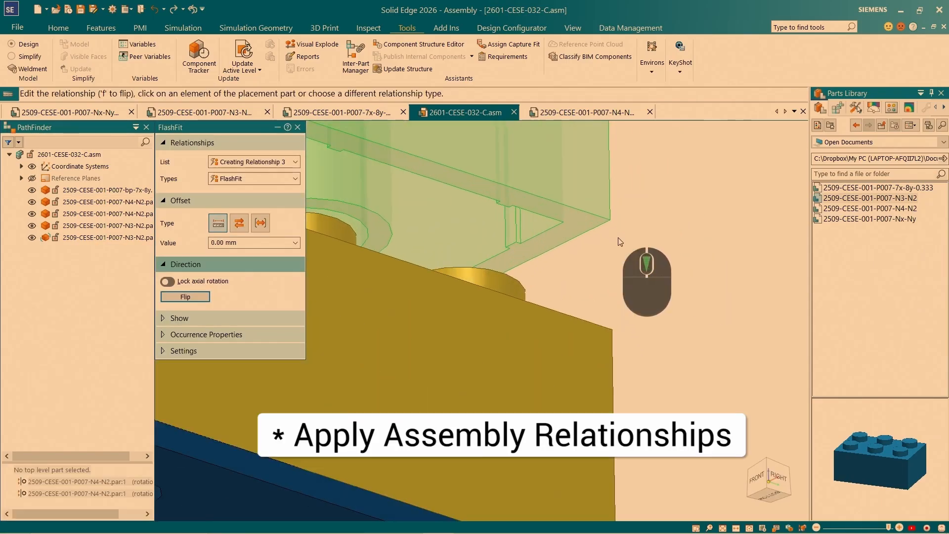
click(574, 225)
middle_drag(608, 271, 660, 405)
scroll(624, 344, down, 10)
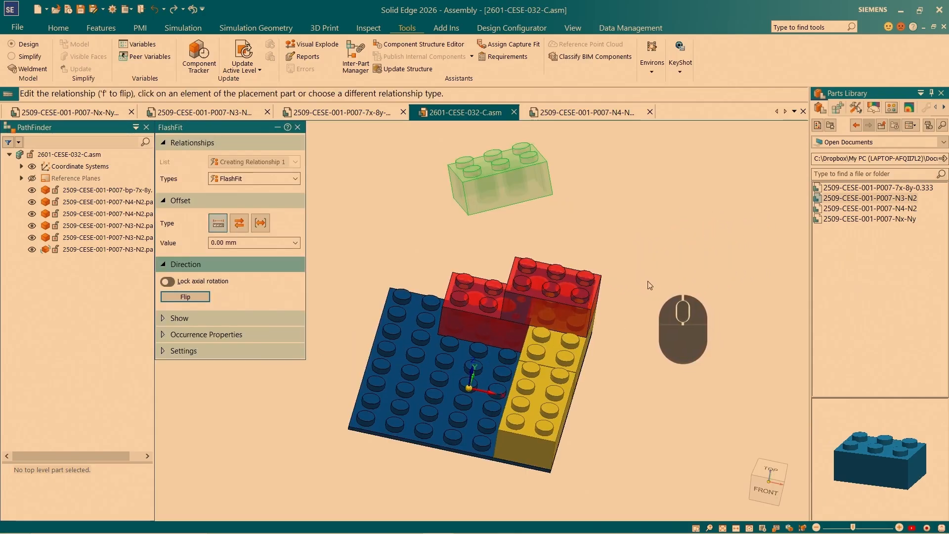
Cancel the placement of the extra N3-N2 brick and insert a 2509-CESE-001-P007-N4-N2 brick instead.
click(154, 9)
click(896, 208)
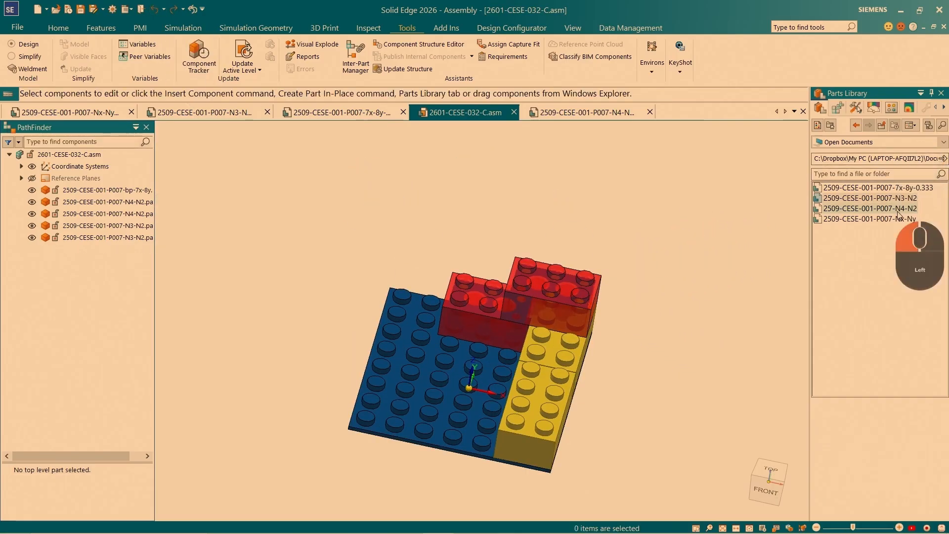
drag(862, 211, 574, 224)
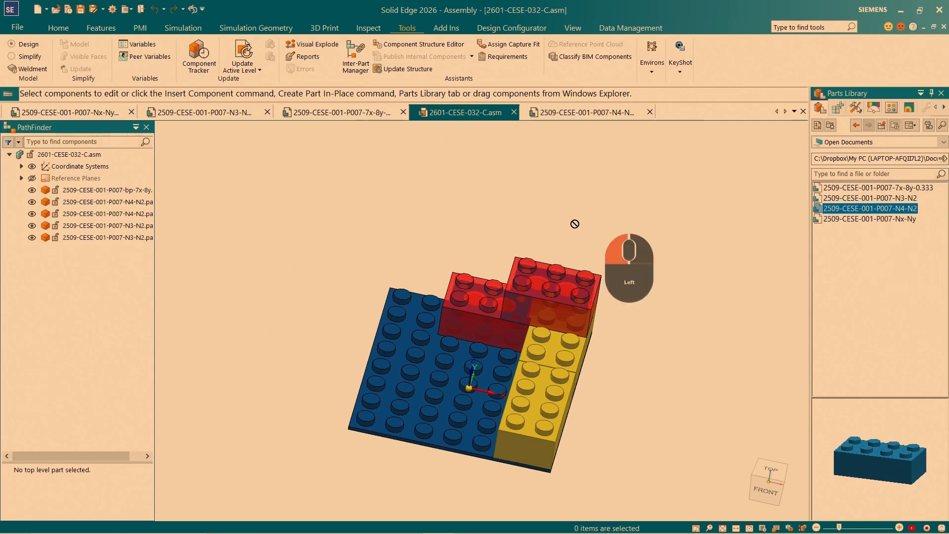
Align two adjacent end pegs of the placed N4-N2 brick with pegs on the lower red N3-N2 brick.
drag(466, 209, 512, 287)
click(496, 295)
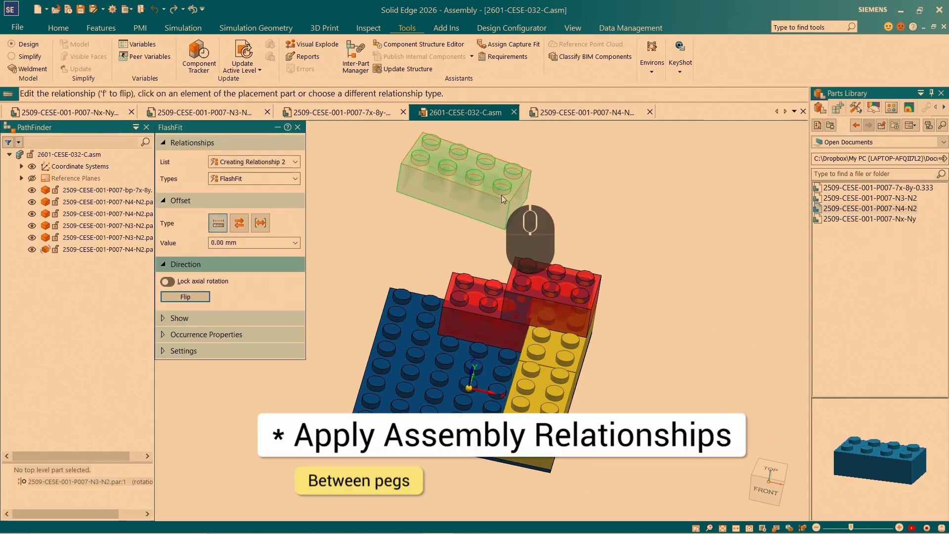
click(504, 196)
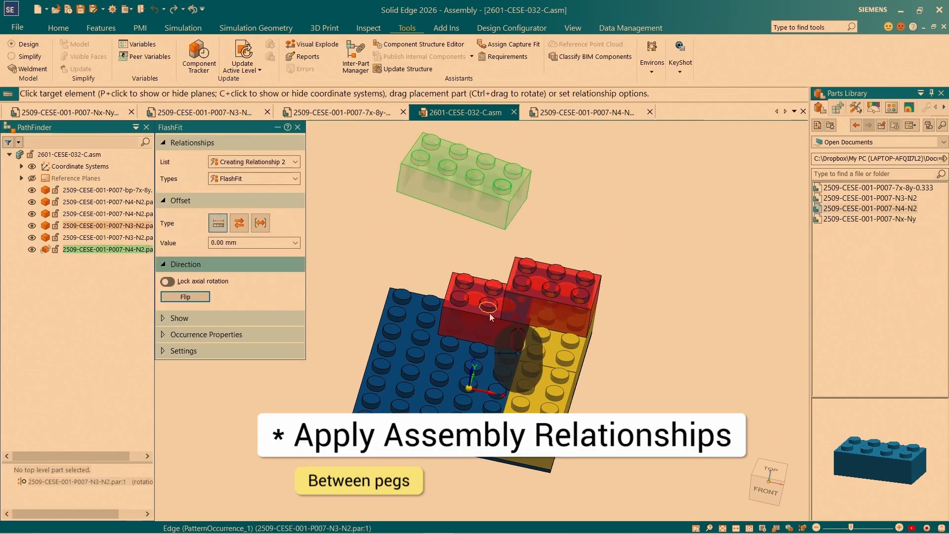
middle_drag(490, 313, 602, 160)
Mate the N4-N2 brick's bottom rim face to the top face of the lower red N3-N2 brick with a 0.00 mm offset.
scroll(454, 277, down, 6)
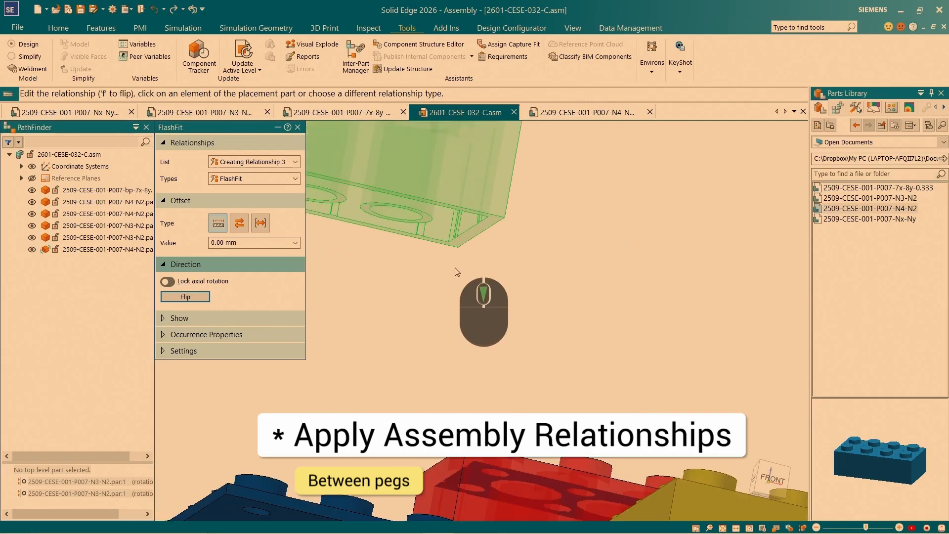
scroll(494, 262, up, 5)
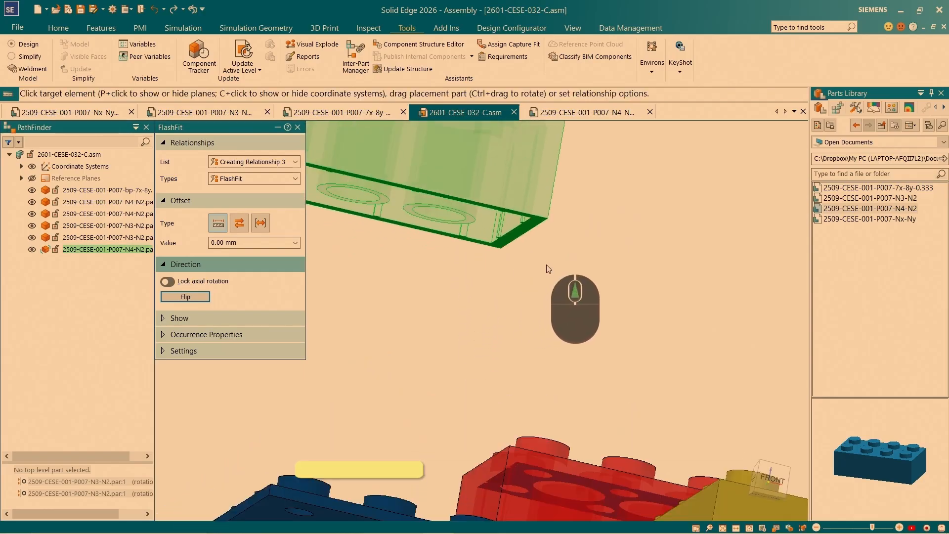
middle_drag(539, 255, 517, 293)
click(518, 272)
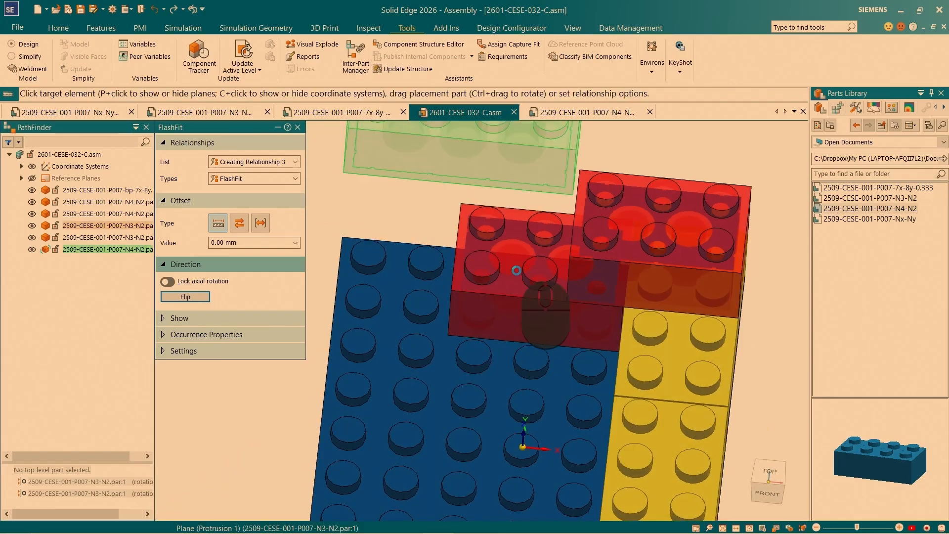
scroll(598, 267, up, 4)
middle_drag(627, 253, 568, 277)
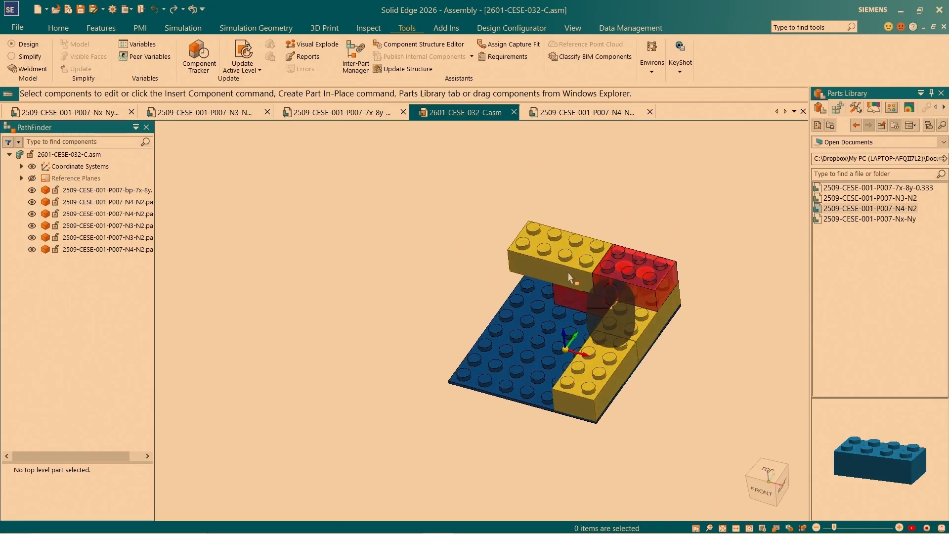
scroll(425, 297, up, 2)
scroll(493, 289, down, 3)
scroll(493, 288, down, 2)
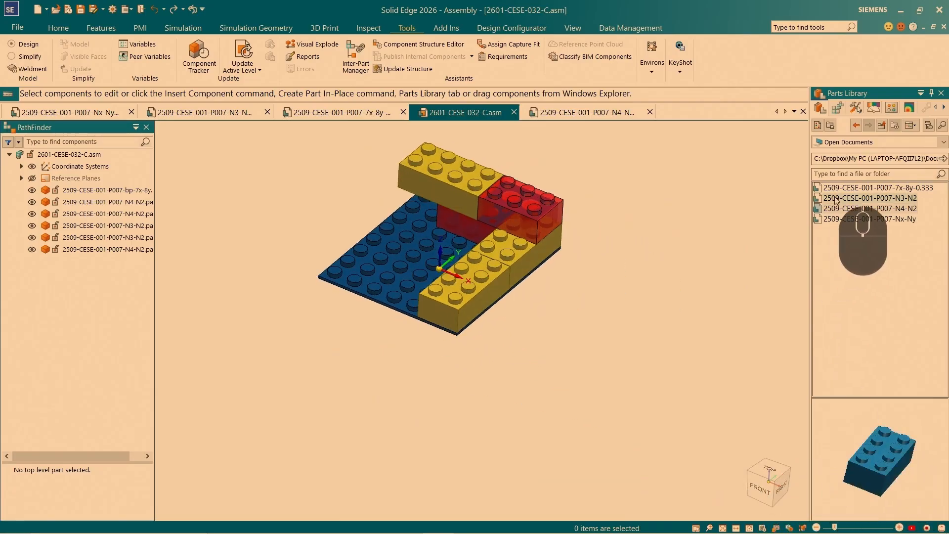
Insert another 2509-CESE-001-P007-N4-N2 brick and align two of its end pegs with pegs of the yellow brick beside the upper red brick.
drag(840, 208, 599, 257)
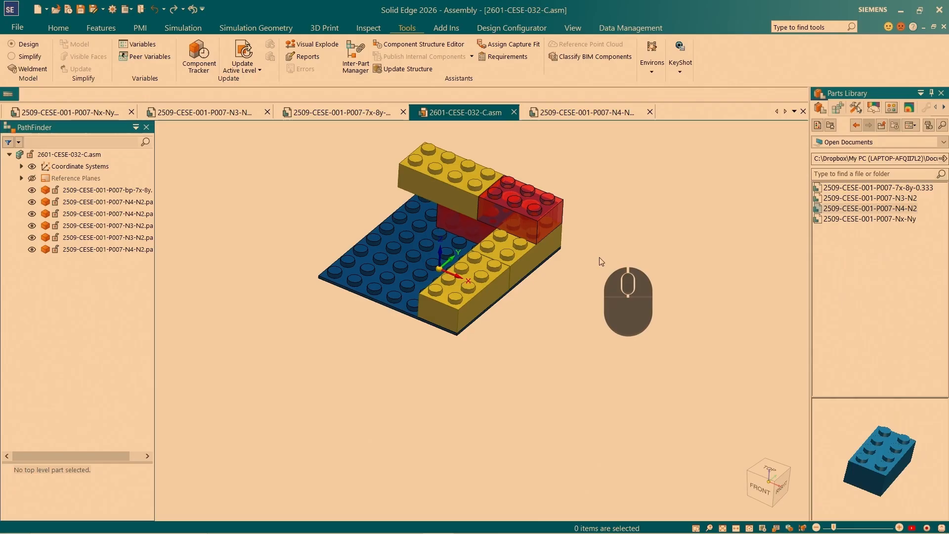
click(626, 241)
scroll(514, 247, up, 5)
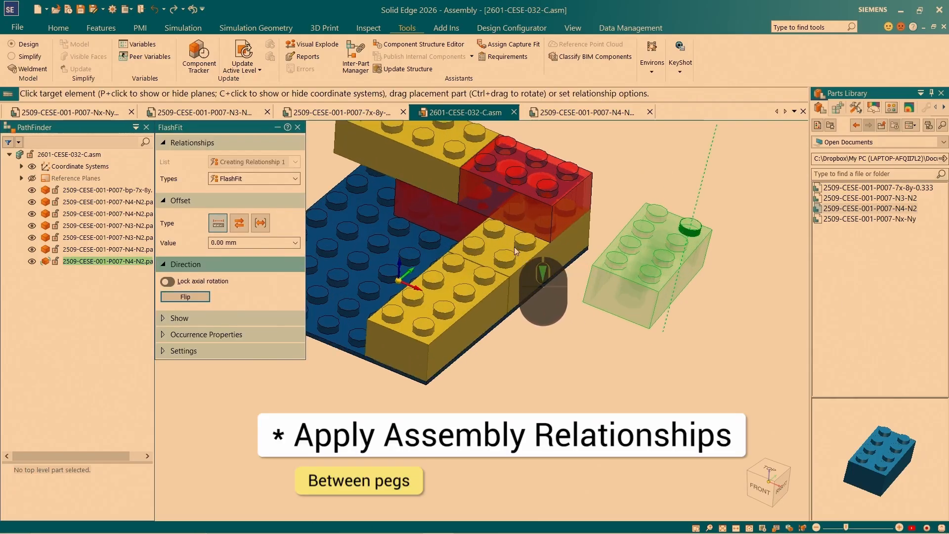
click(522, 252)
click(485, 231)
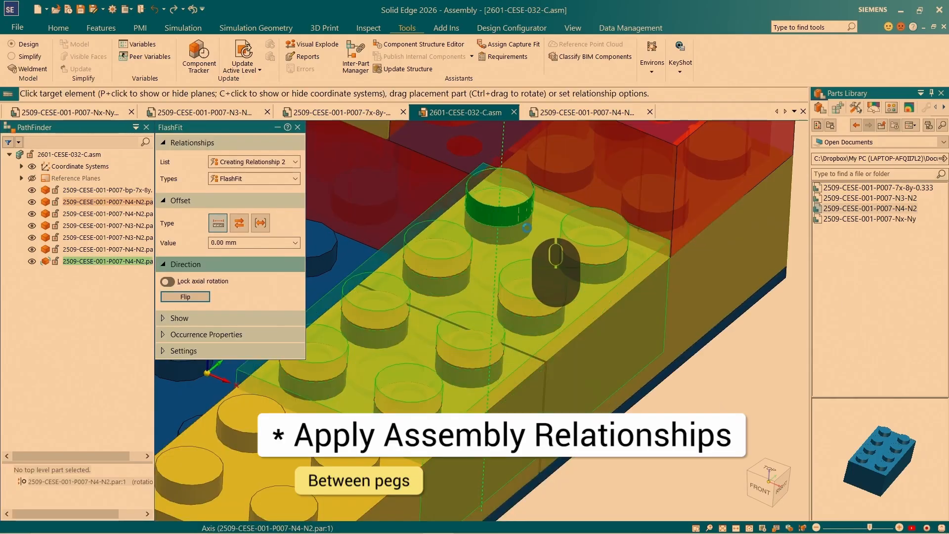
click(581, 212)
Seat the new N4-N2 brick by mating its bottom rim face to the top face of the yellow brick below with a 0.00 mm offset.
scroll(465, 235, up, 5)
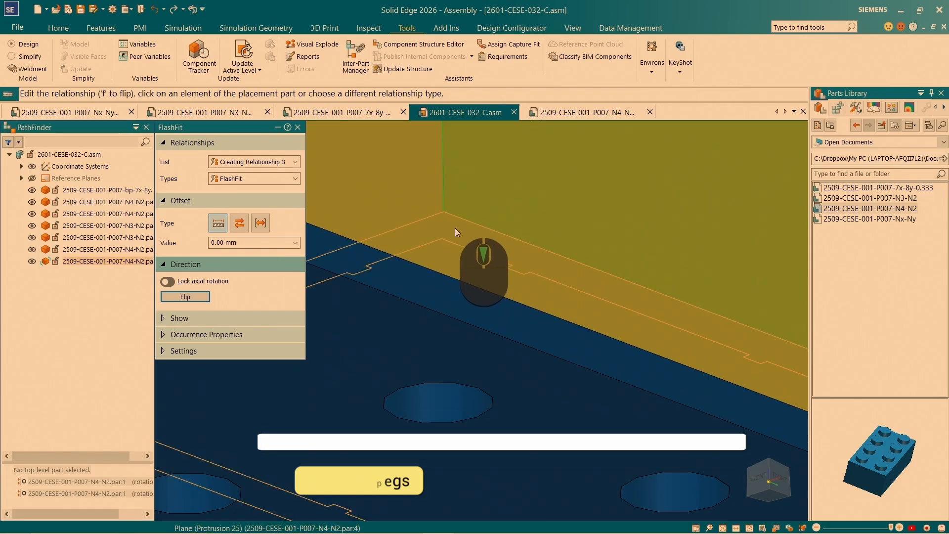
scroll(454, 229, up, 2)
scroll(455, 228, up, 6)
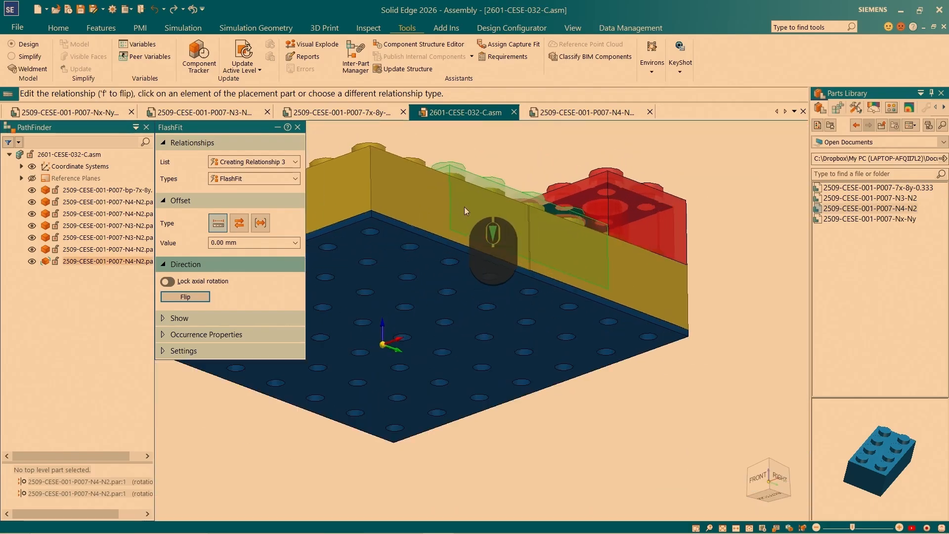
scroll(457, 162, down, 3)
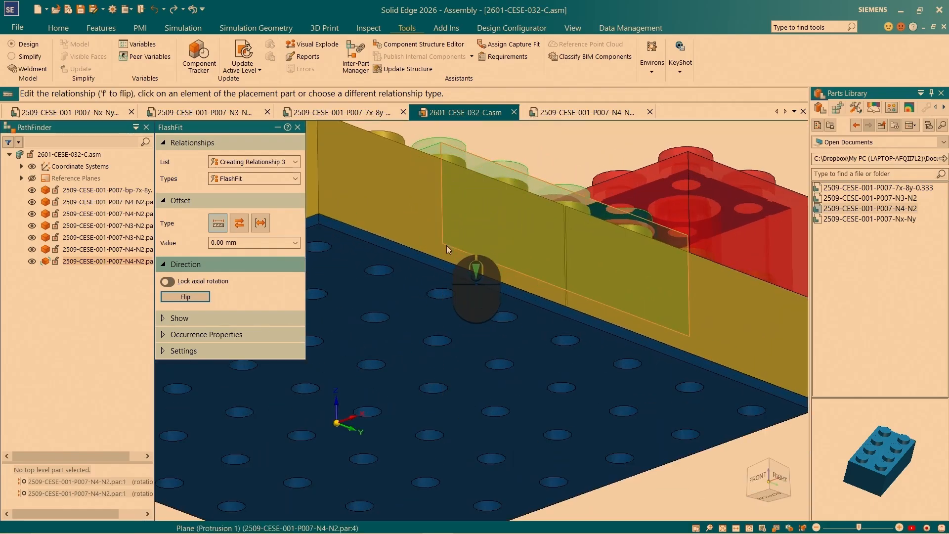
scroll(431, 174, up, 5)
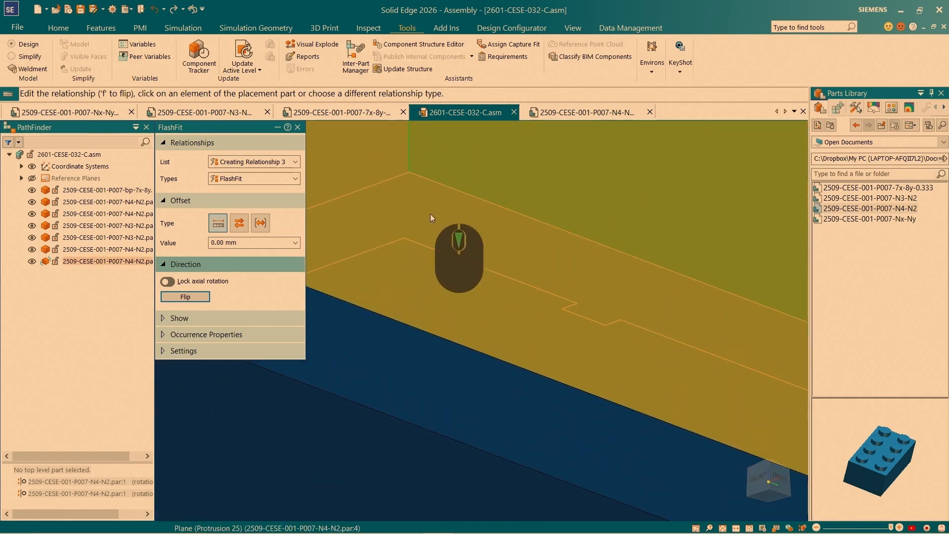
scroll(430, 214, up, 2)
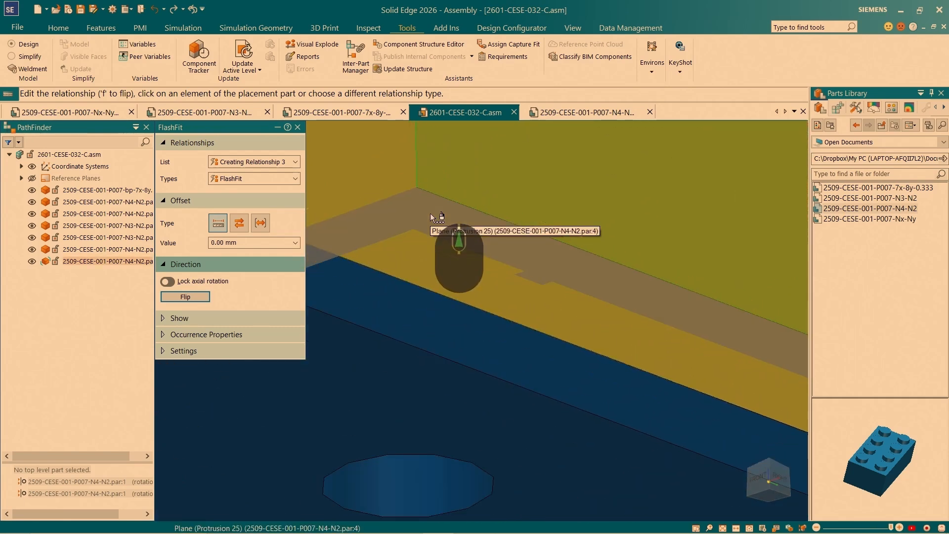
click(430, 213)
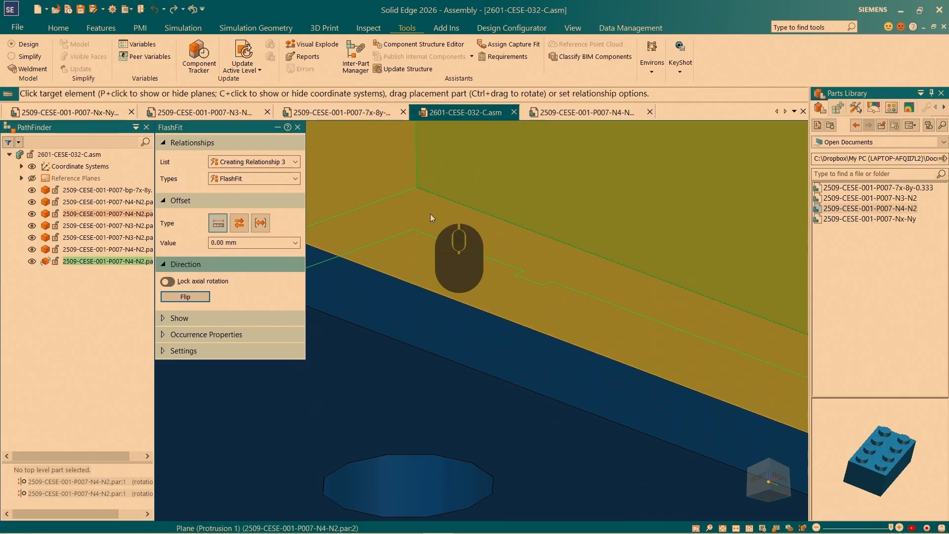
scroll(430, 213, down, 9)
middle_drag(430, 214, 450, 280)
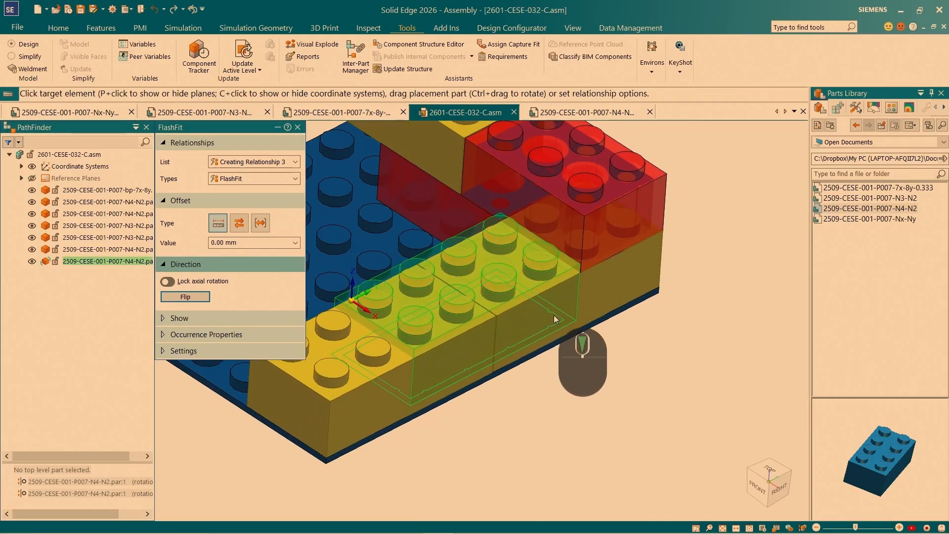
scroll(553, 283, down, 5)
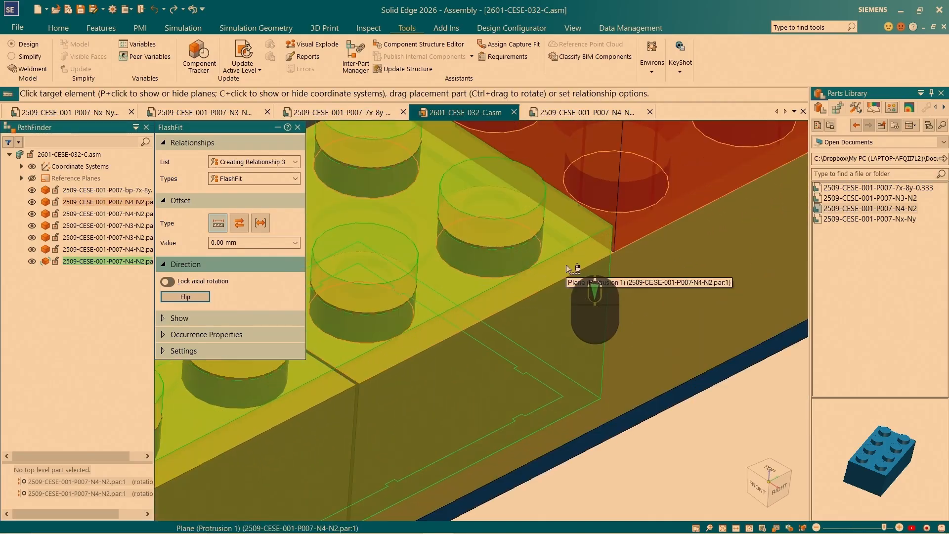
scroll(566, 265, up, 7)
middle_drag(566, 264, 673, 328)
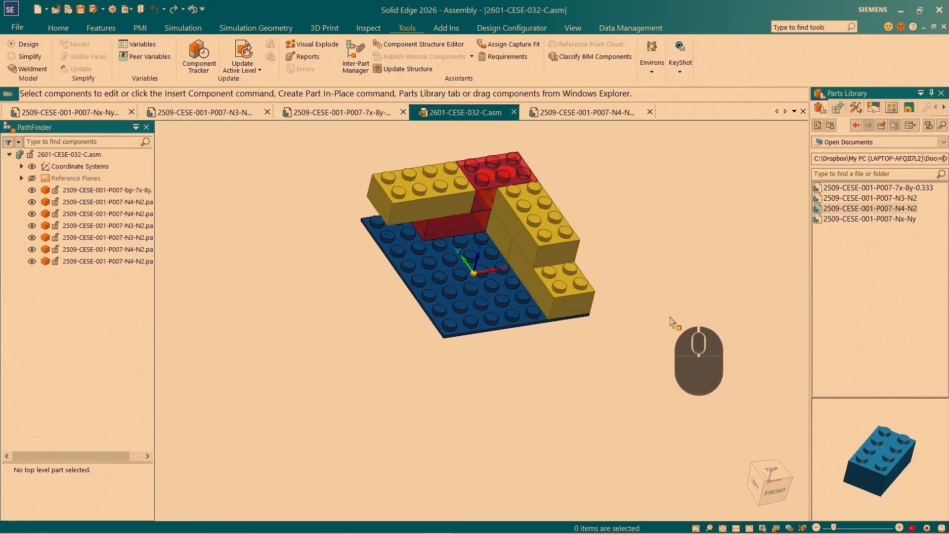
middle_drag(571, 362, 499, 326)
Copy the lower red N3-N2 brick about 30.6 mm straight up, choosing not to repair unsatisfied relationships.
click(58, 28)
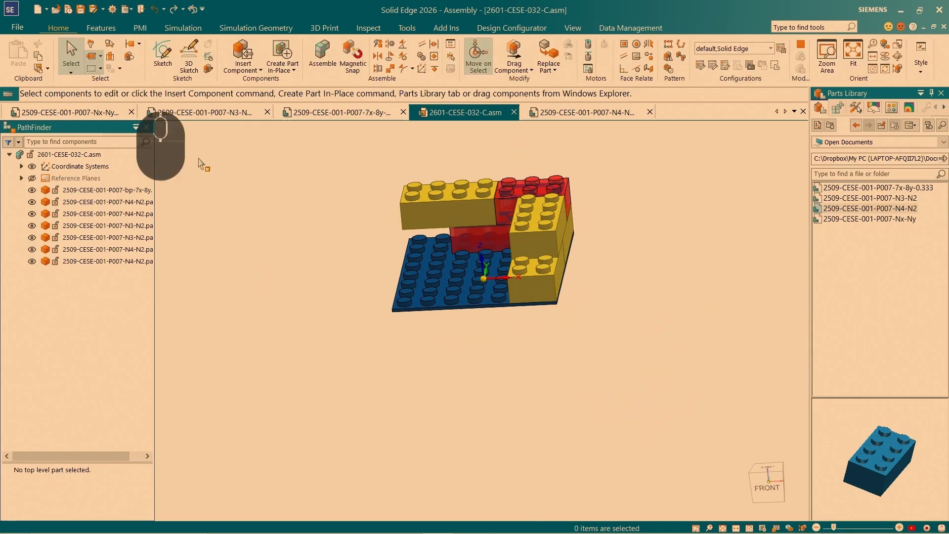
middle_drag(608, 364, 876, 204)
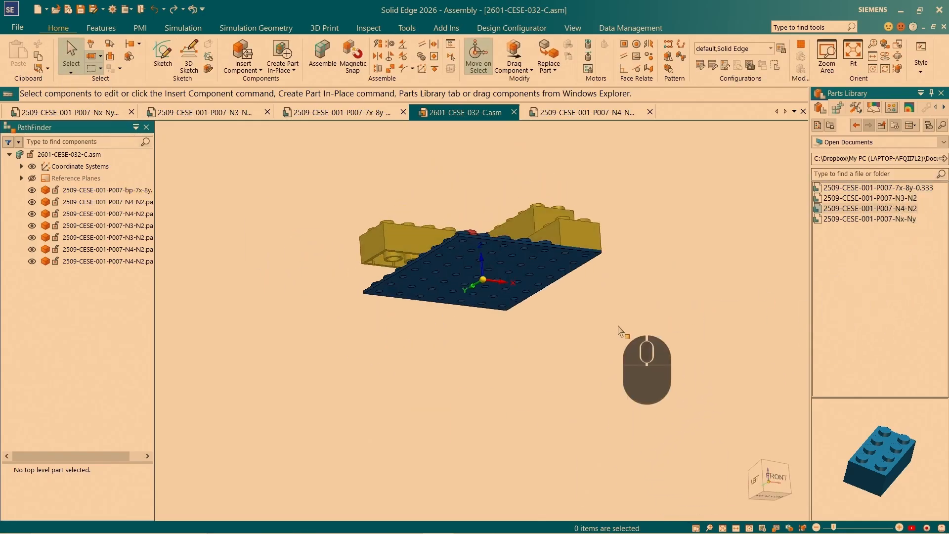
middle_drag(621, 332, 519, 286)
click(523, 276)
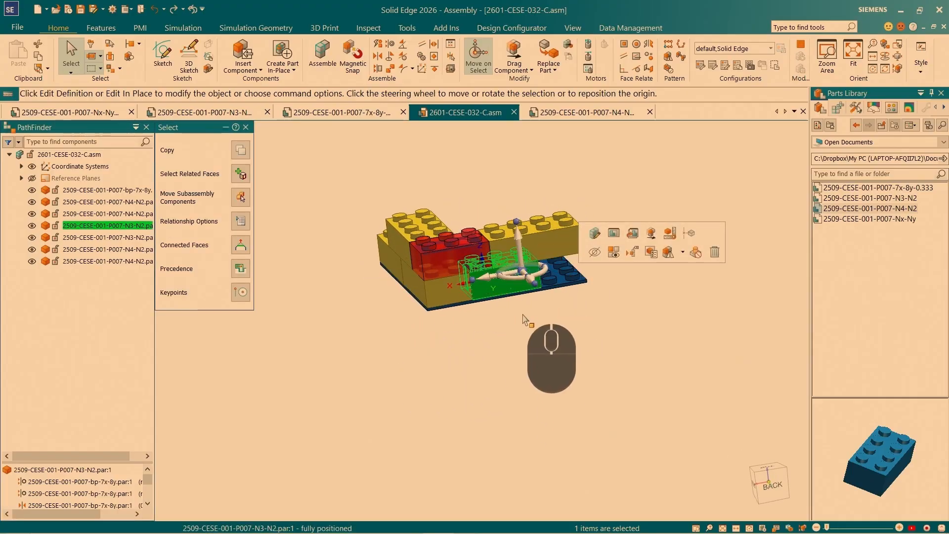
ctrl+click(521, 255)
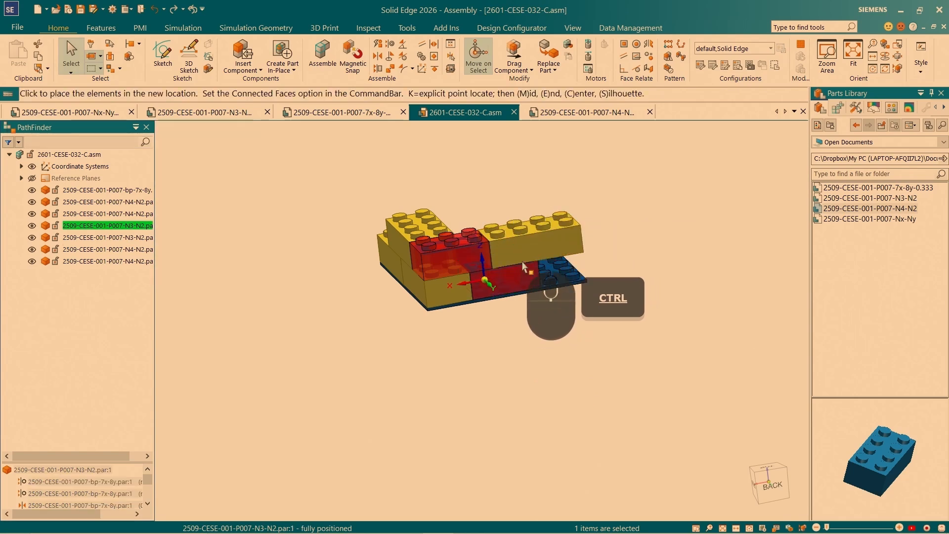
click(504, 191)
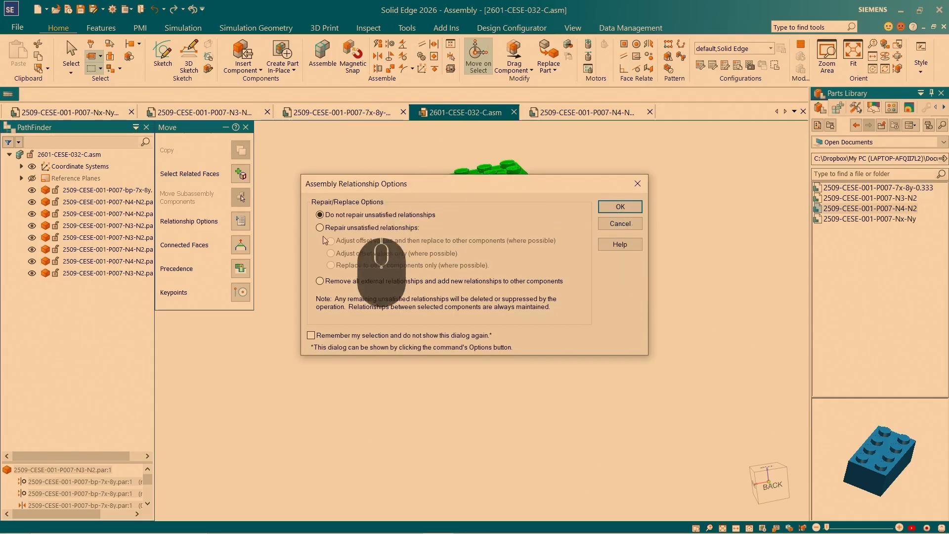
click(620, 208)
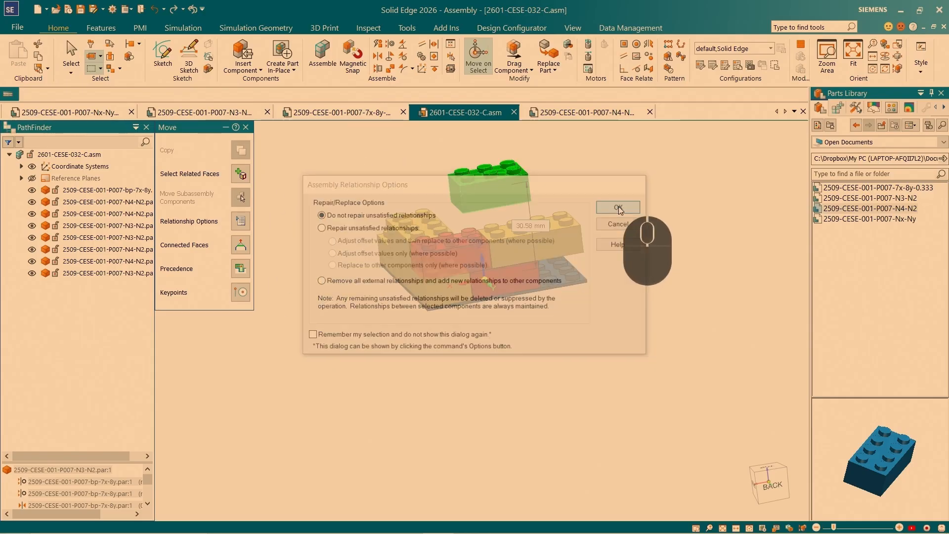
click(428, 275)
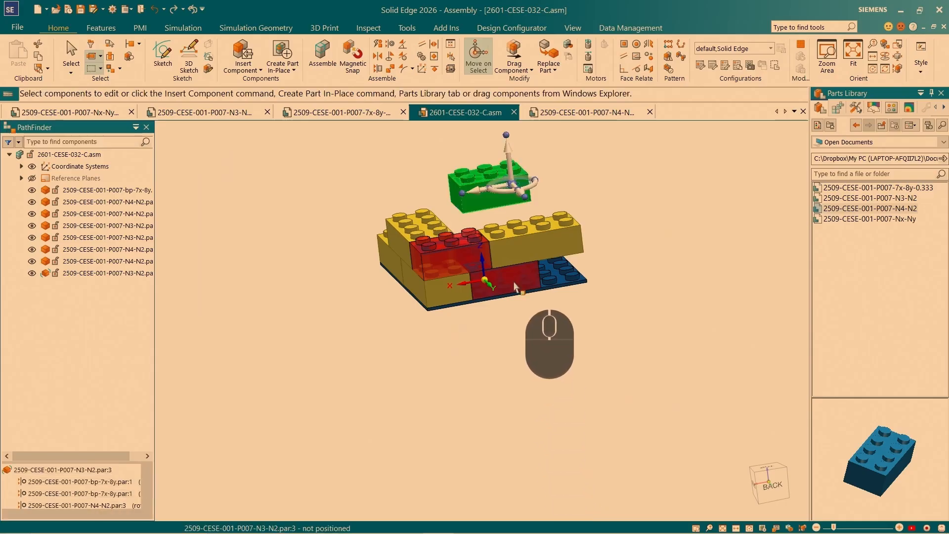
key(Escape)
Select the copied N3-N2 brick and examine each of its axial relationships with the base plate and the upper N4-N2 brick.
click(464, 203)
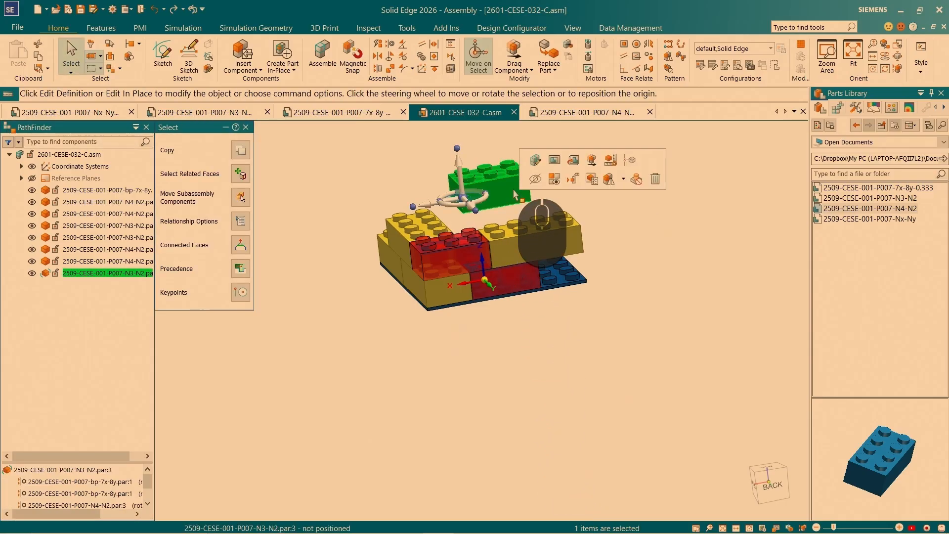
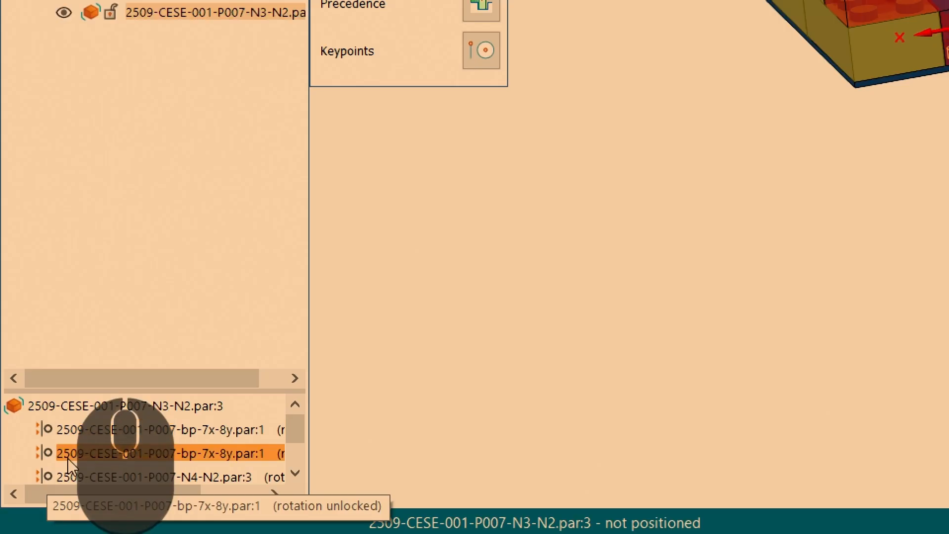
click(64, 478)
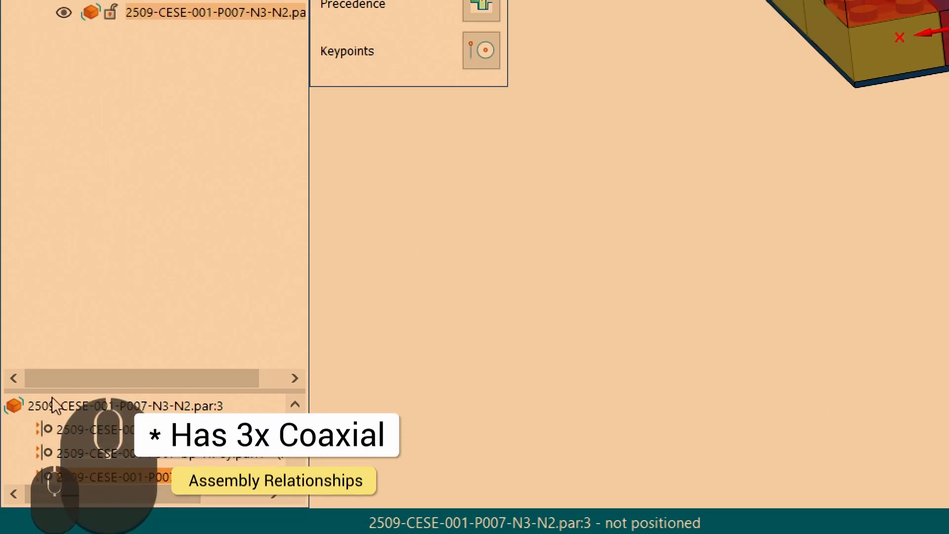
scroll(667, 248, up, 1)
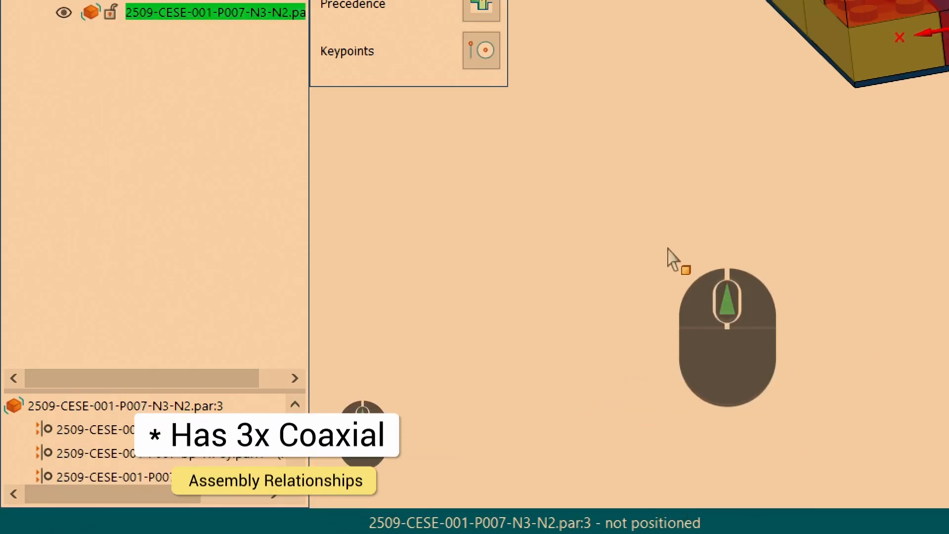
scroll(667, 248, up, 2)
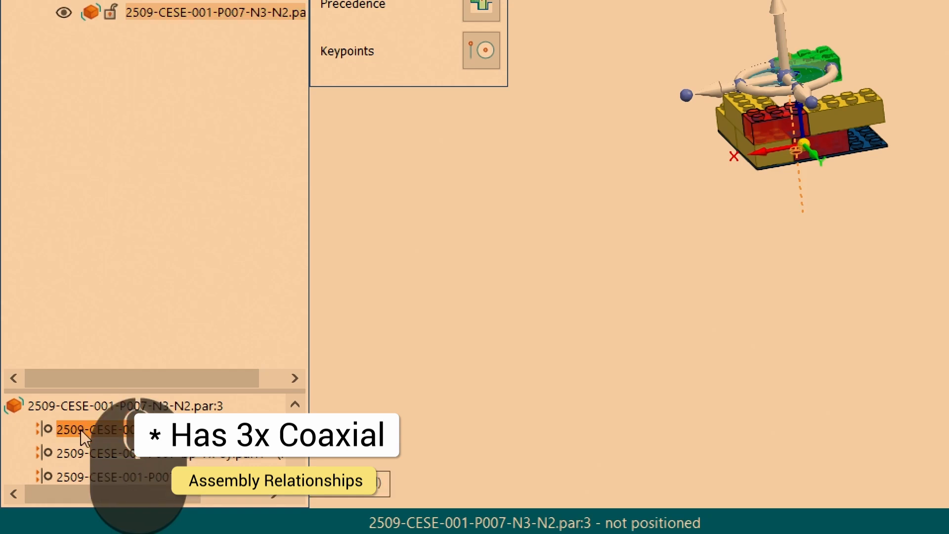
scroll(871, 75, down, 5)
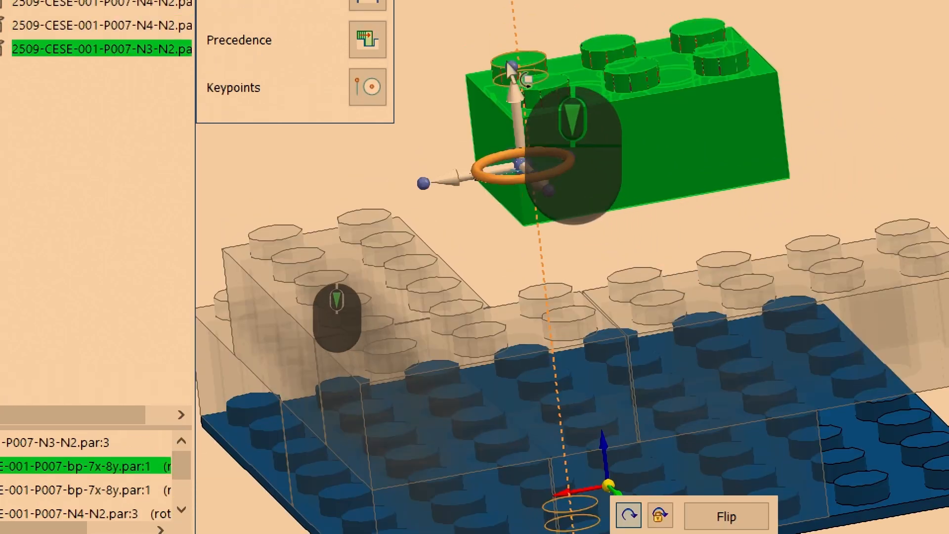
scroll(512, 72, up, 1)
scroll(576, 277, up, 1)
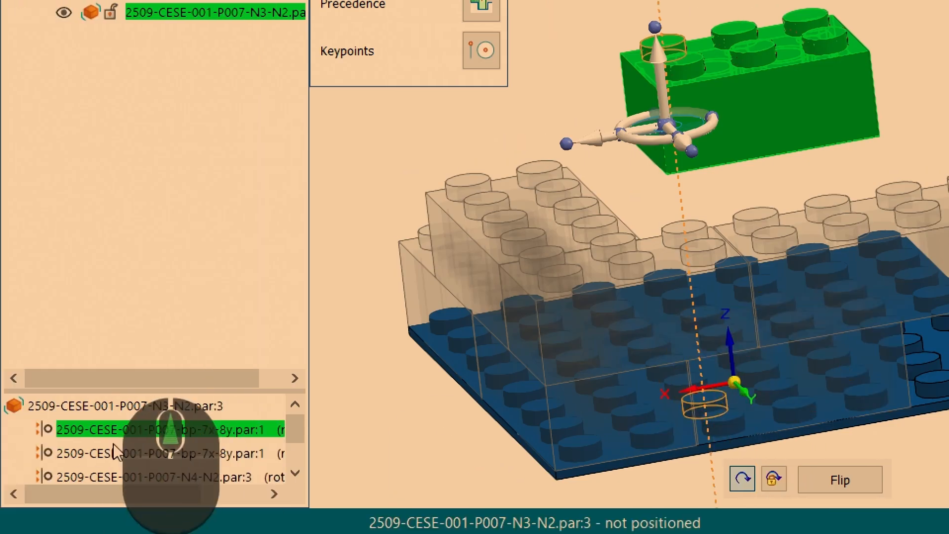
click(89, 453)
click(724, 286)
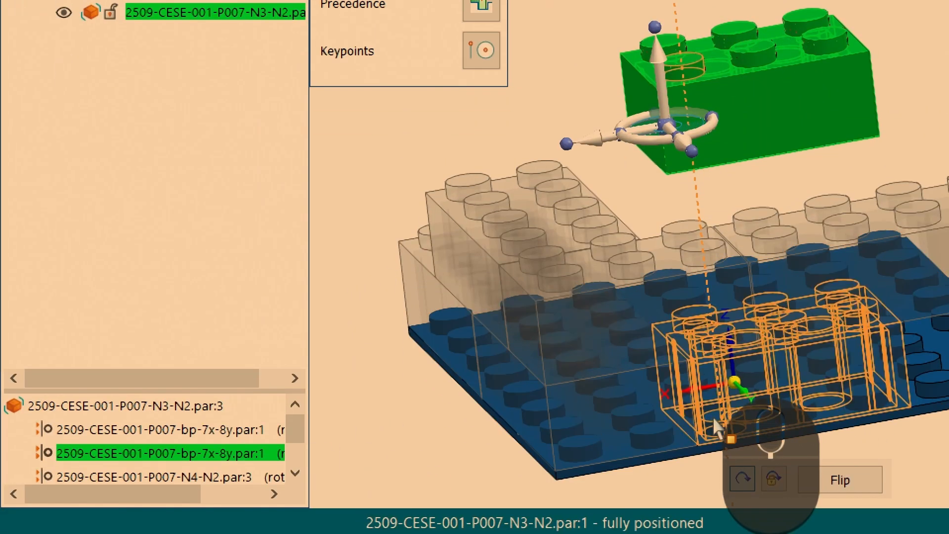
scroll(73, 450, down, 2)
click(73, 449)
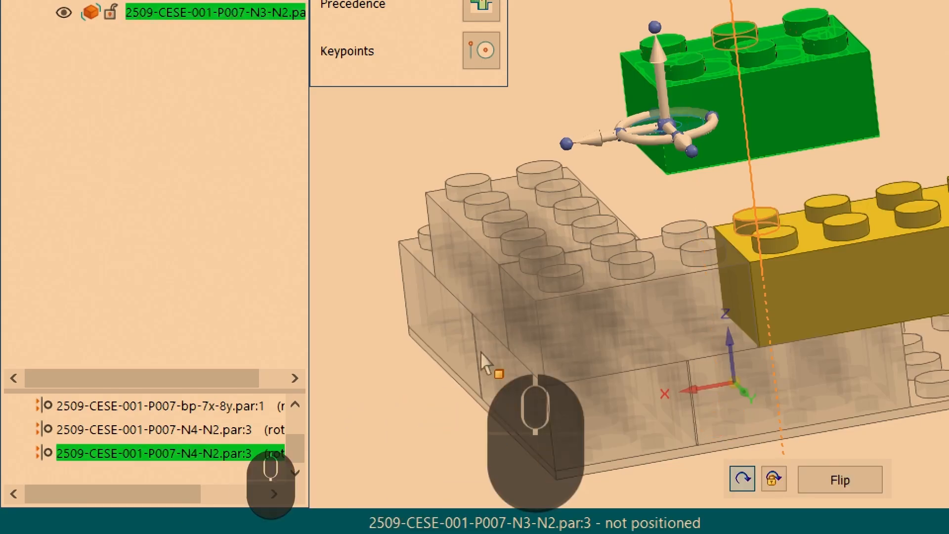
Use FlashFit to seat the copied red N3-N2 brick's bottom face on the top face of the yellow N4-N2 brick with 0.00 mm offset.
scroll(589, 76, down, 1)
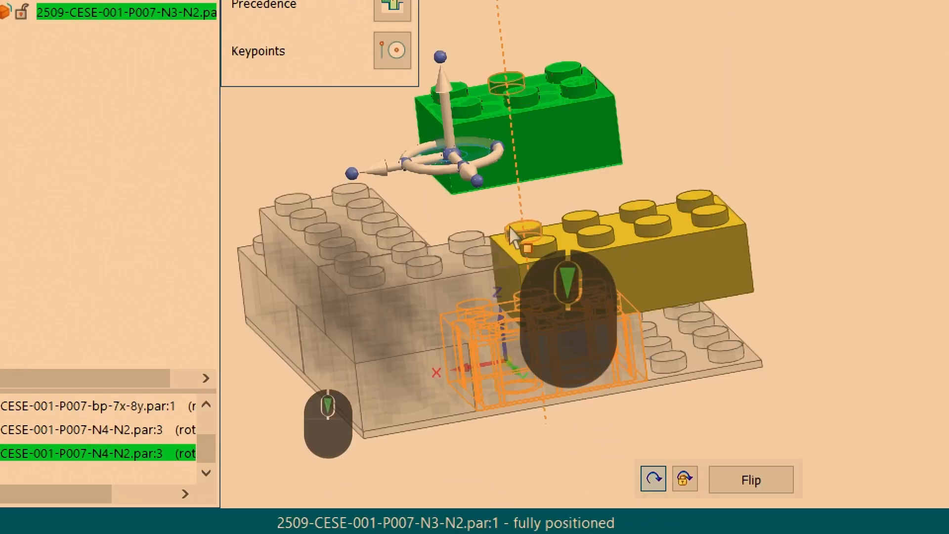
click(758, 111)
scroll(539, 331, up, 5)
key(ctrl+4)
scroll(454, 407, down, 3)
scroll(237, 376, up, 3)
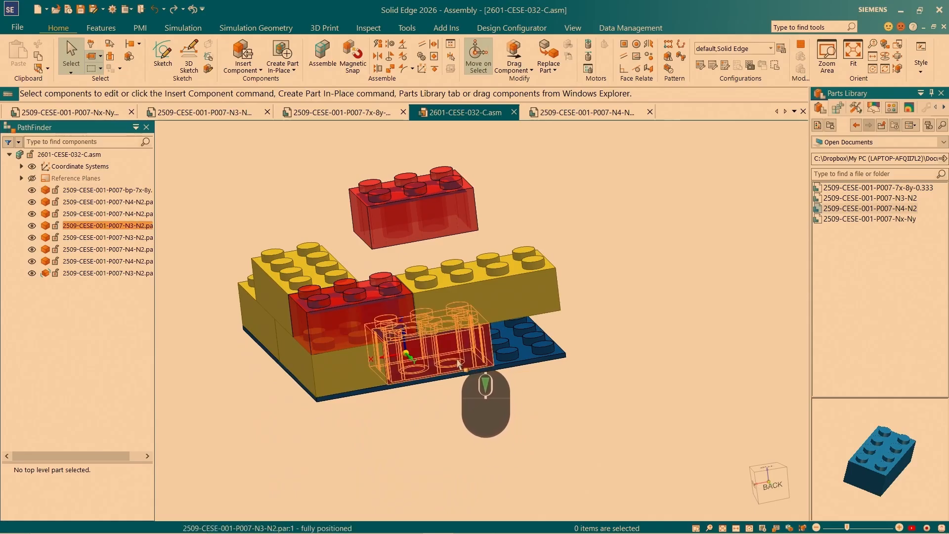
click(379, 44)
scroll(557, 199, down, 10)
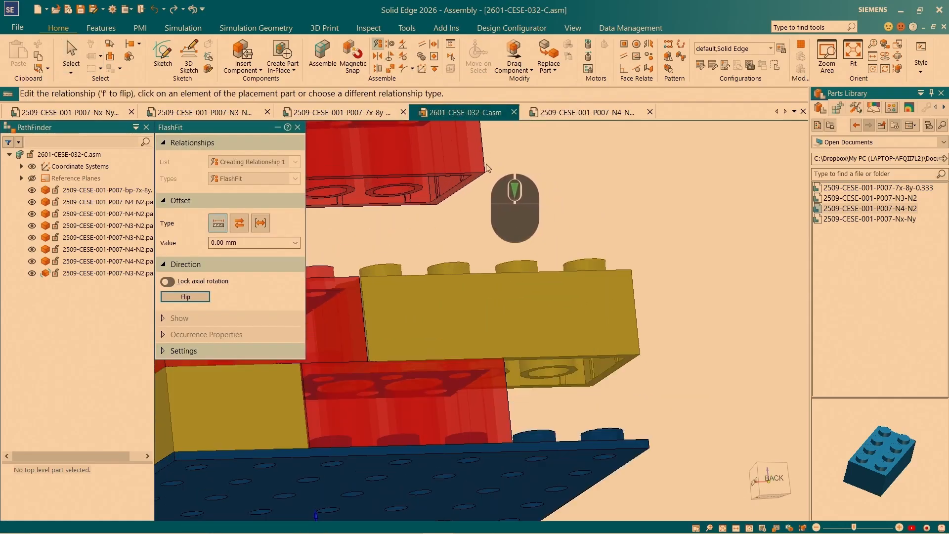
scroll(482, 419, up, 10)
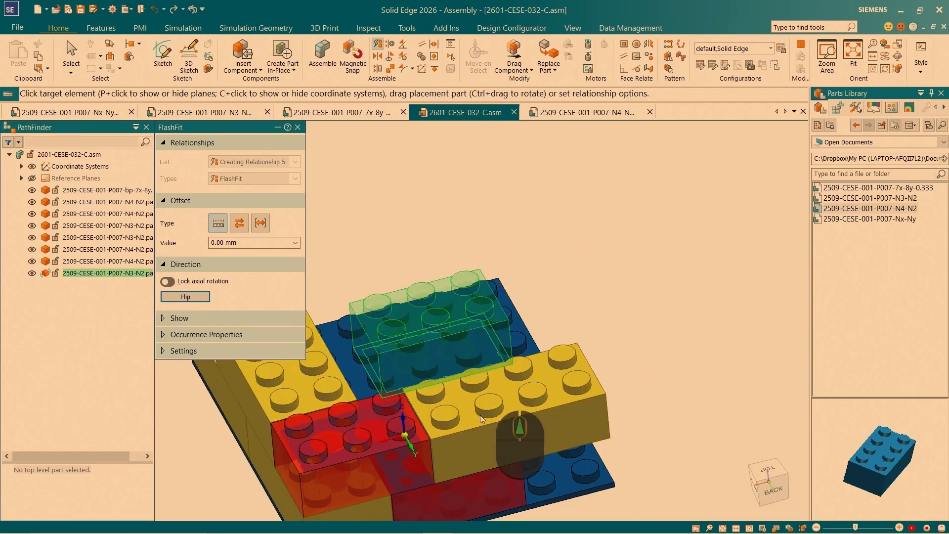
click(472, 426)
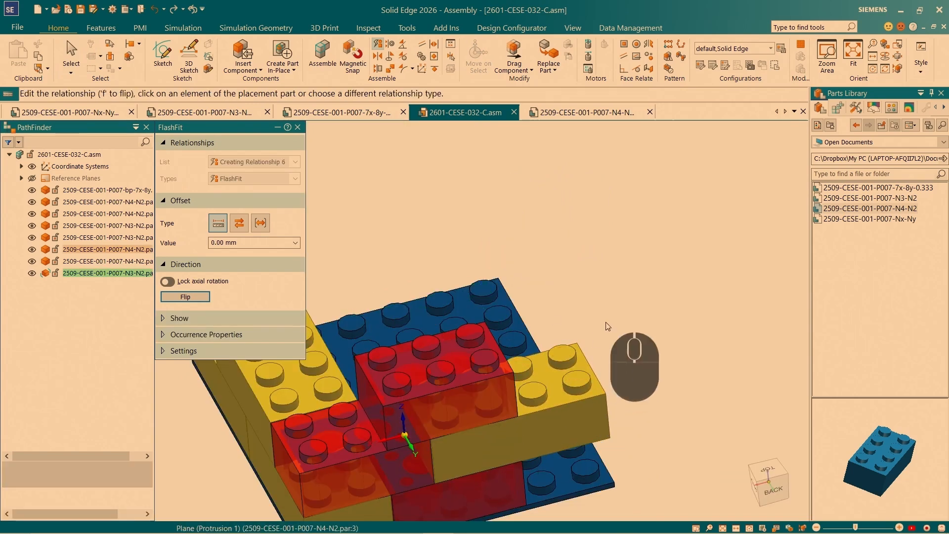
right_click(662, 286)
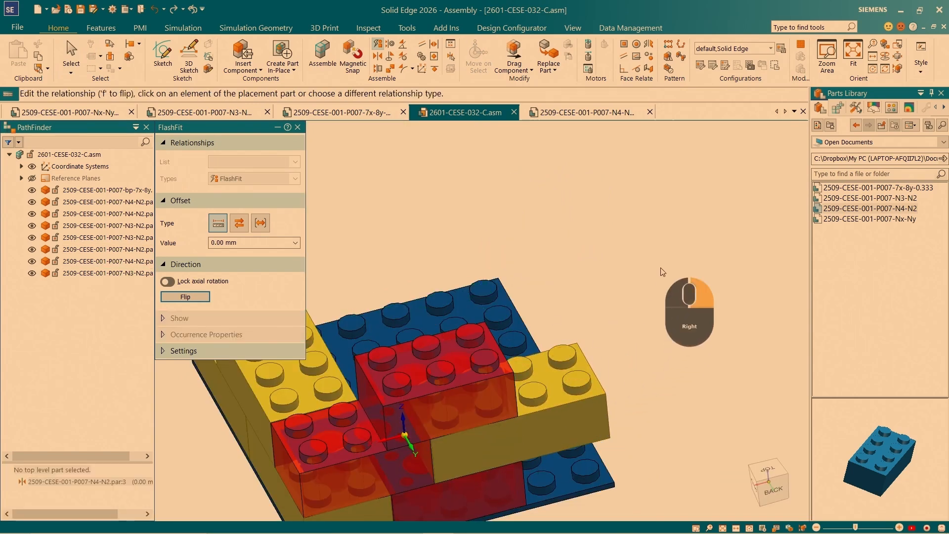
click(112, 274)
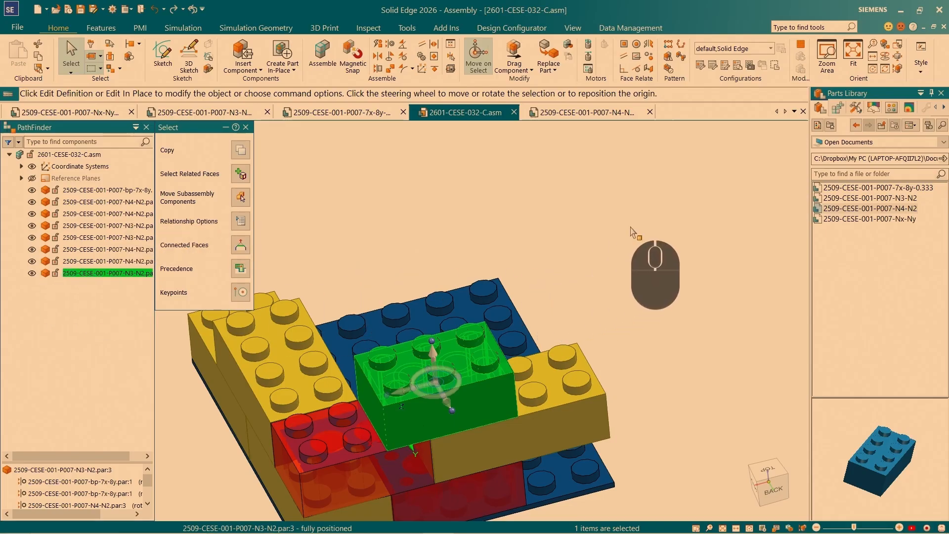
key(Escape)
Copy the two bottom-layer N4-N2 bricks together about 24.01 mm straight up, without repairing unsatisfied relationships and deleting the affected ones.
middle_drag(644, 199, 644, 238)
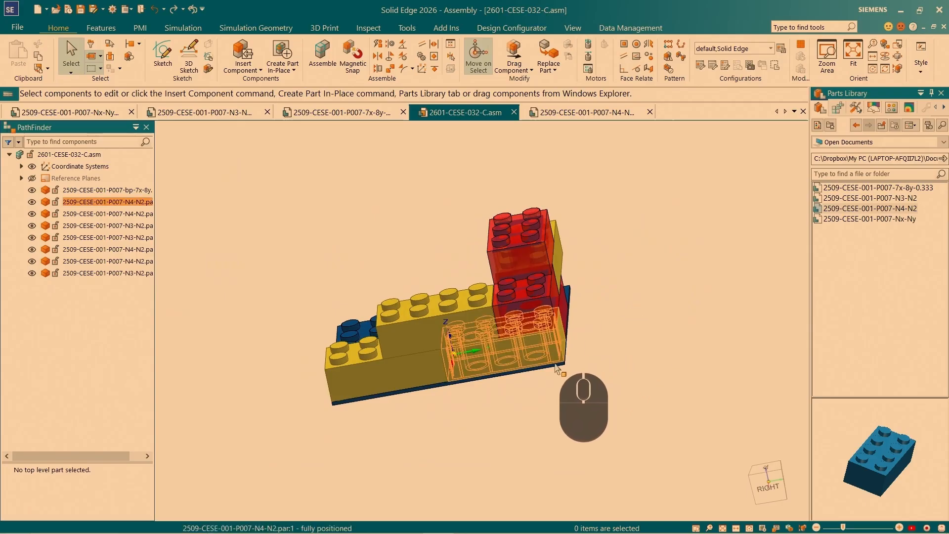
click(354, 372)
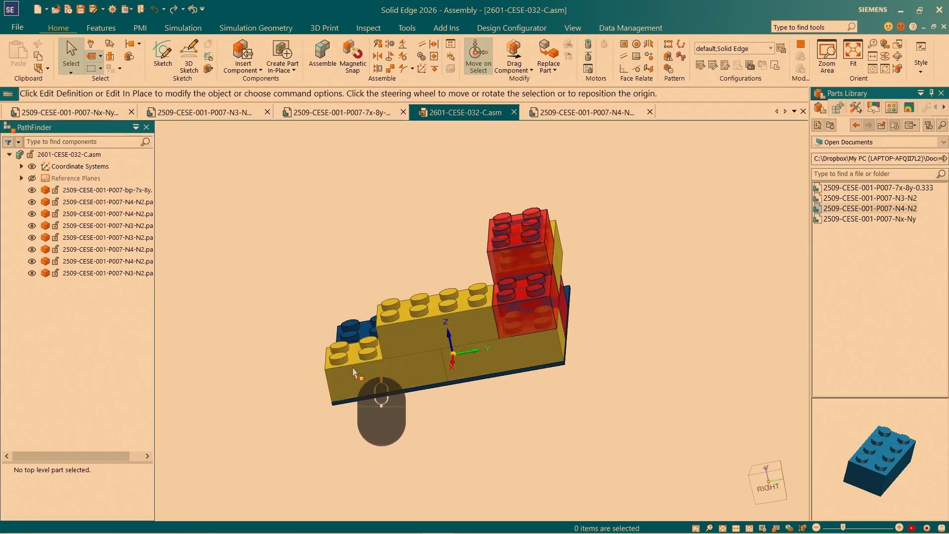
key(ctrl)
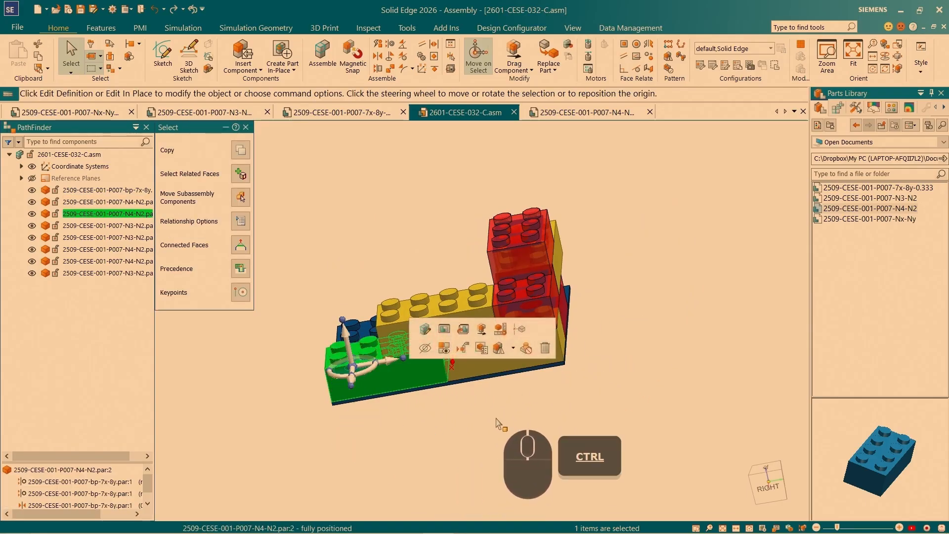
ctrl+click(467, 371)
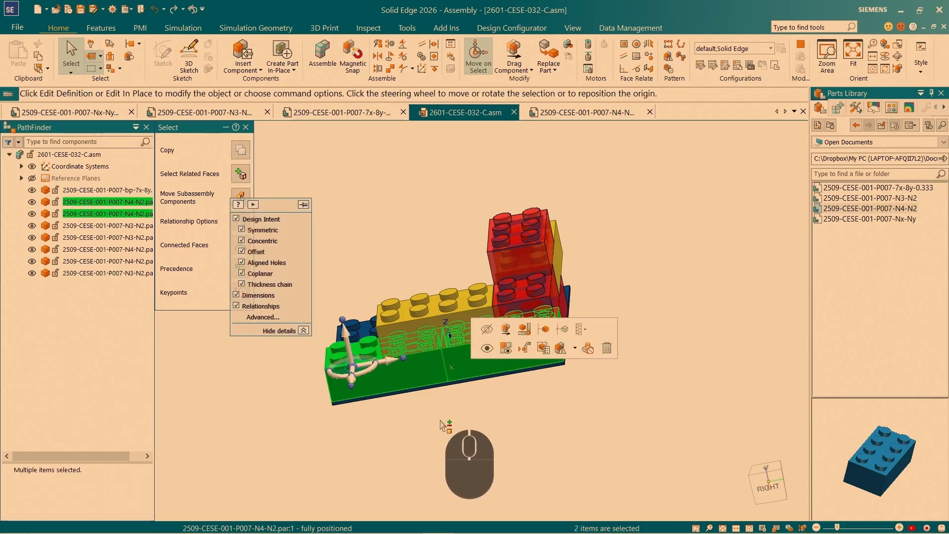
click(348, 346)
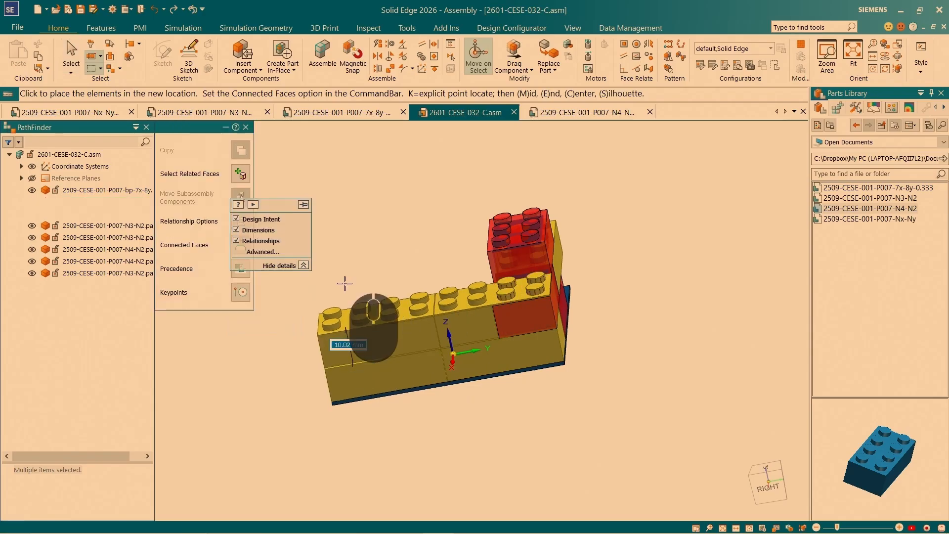
click(348, 289)
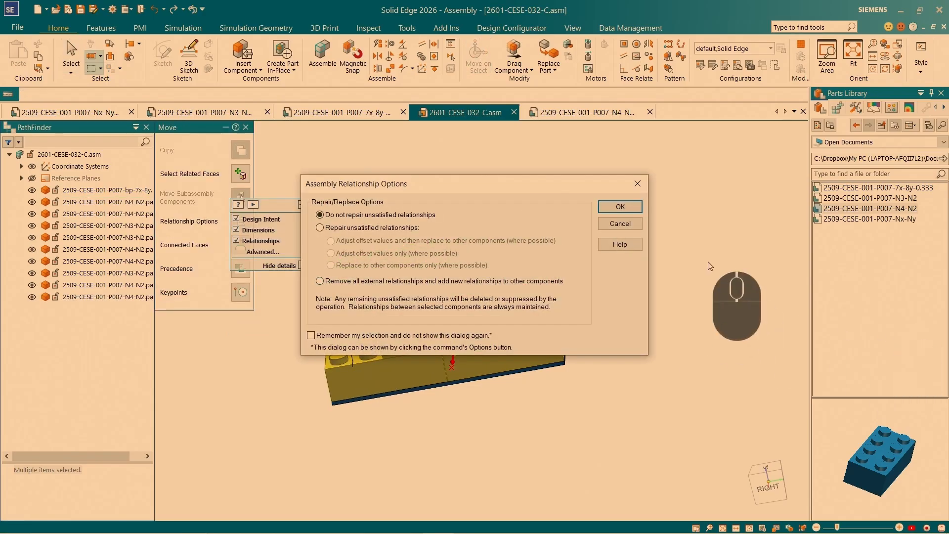
click(622, 212)
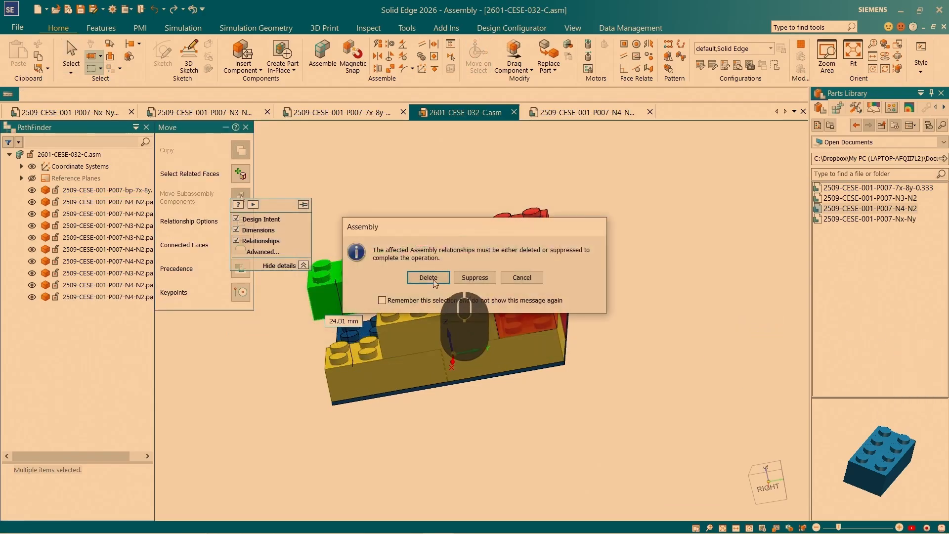
click(475, 281)
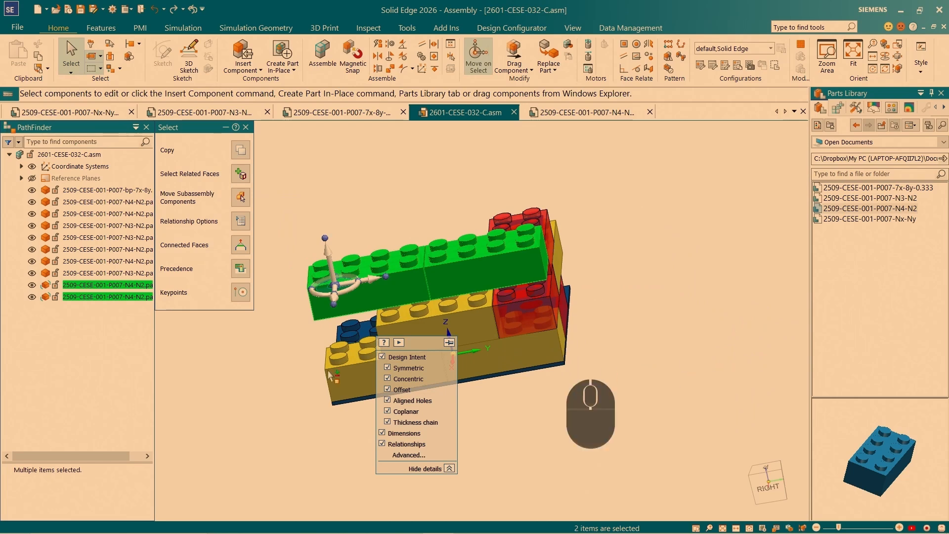
key(Escape)
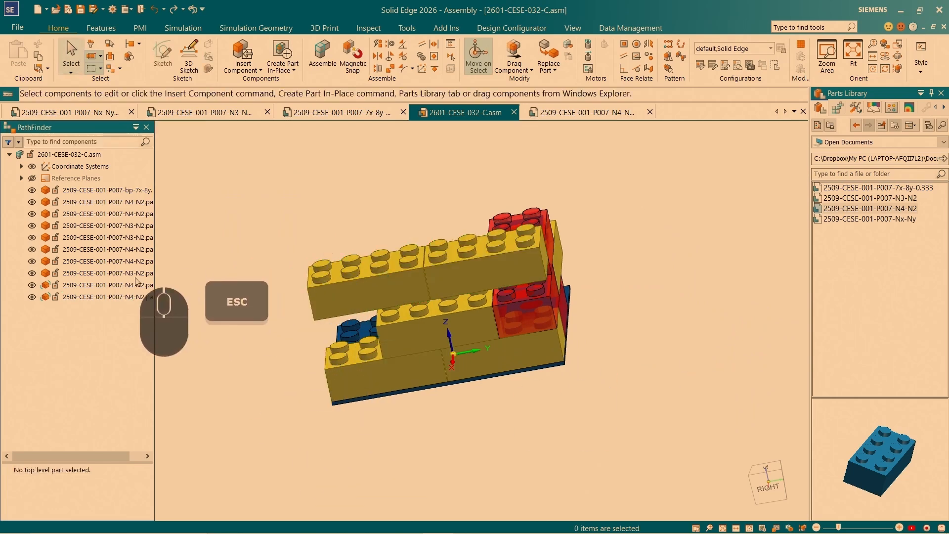
Mate the bottom rim face of the copied N4-N2 brick above the lower red brick to that red brick's top face with 0.00 mm offset.
click(106, 285)
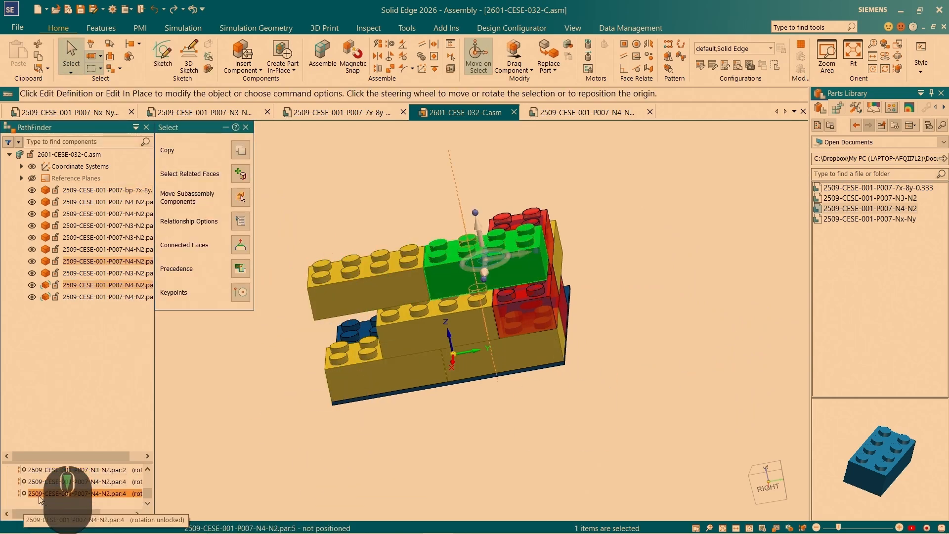
click(87, 298)
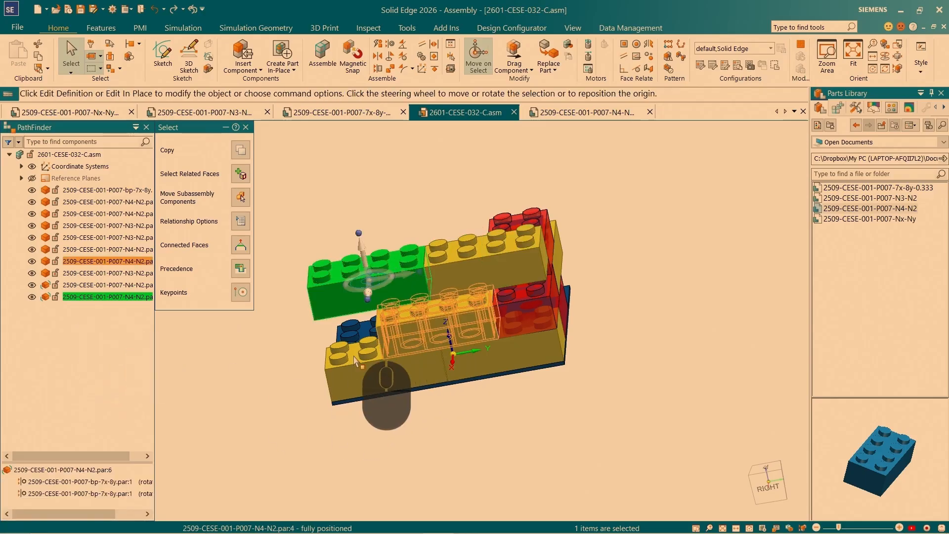
click(525, 312)
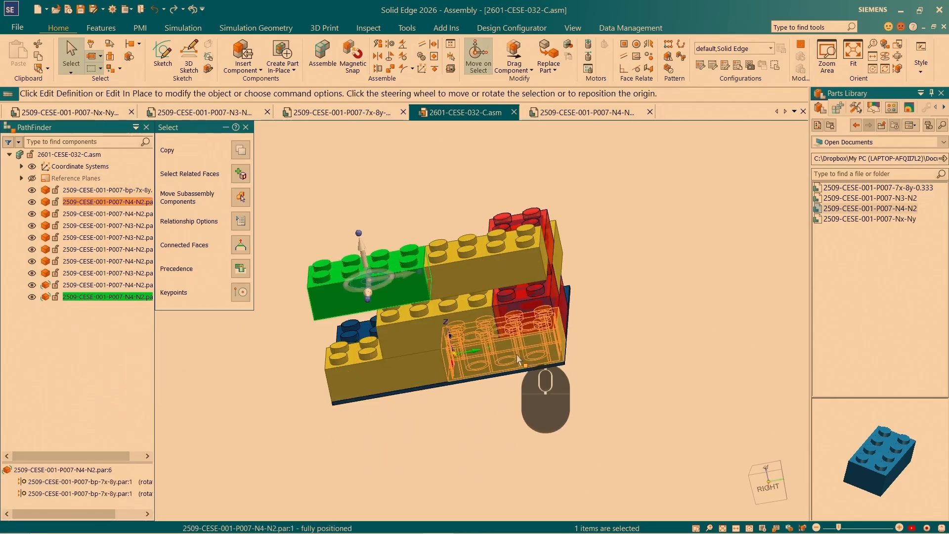
click(378, 54)
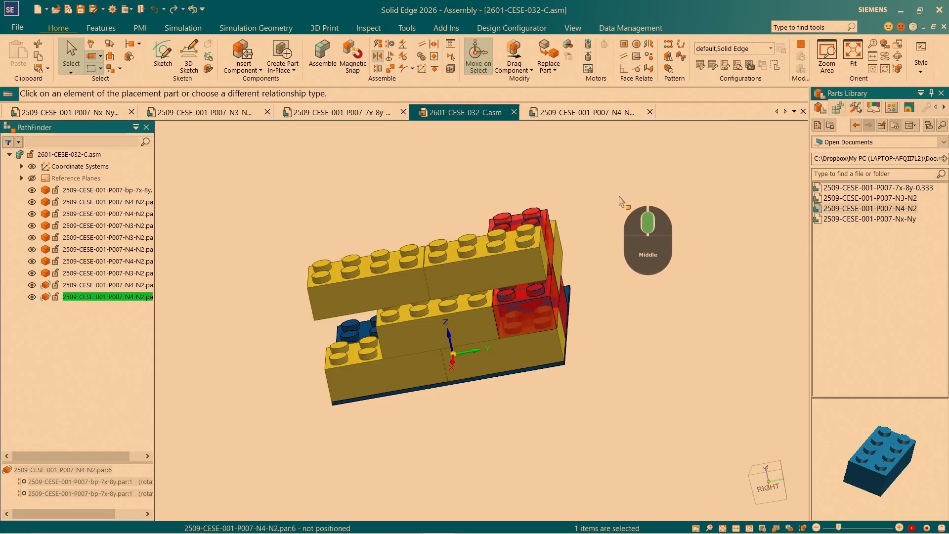
middle_drag(616, 194, 612, 193)
scroll(522, 164, down, 5)
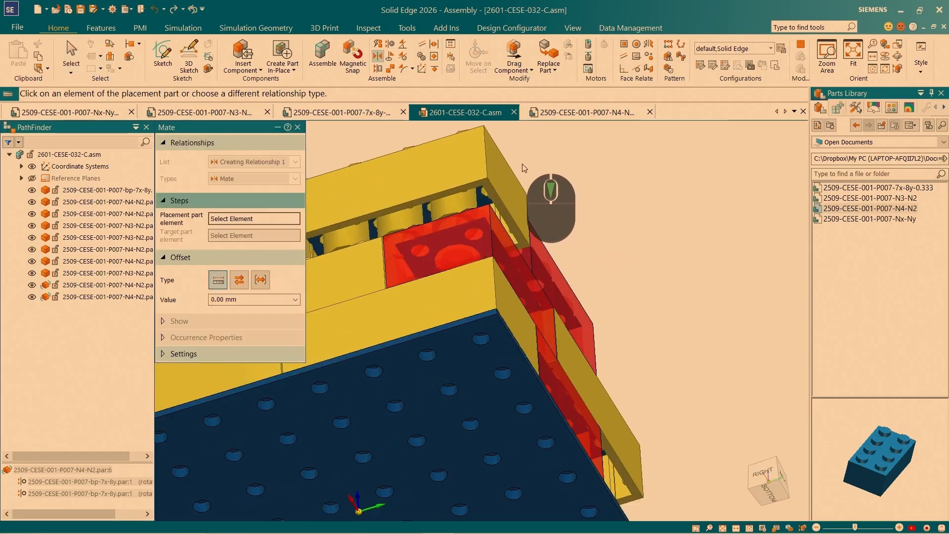
click(459, 197)
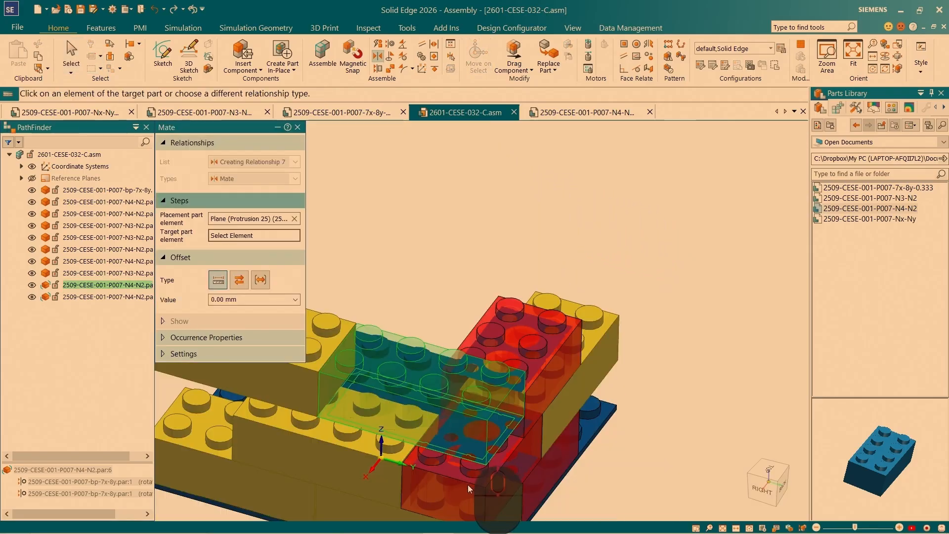
click(453, 472)
right_click(611, 390)
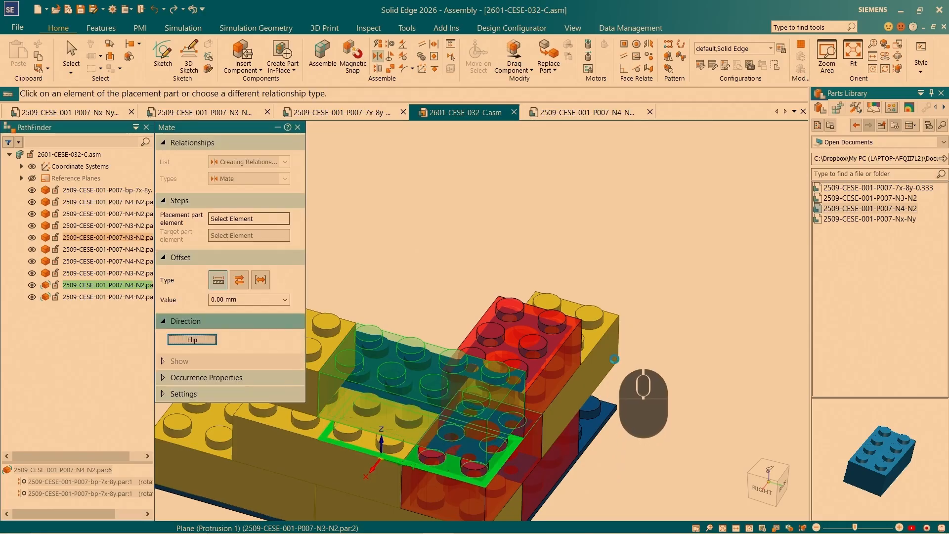
scroll(534, 366, down, 3)
scroll(474, 311, up, 6)
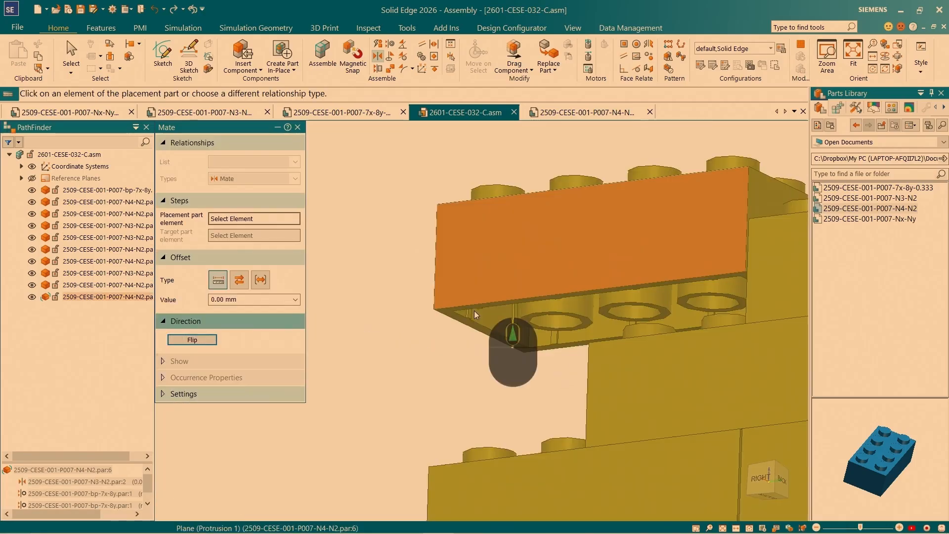
click(455, 313)
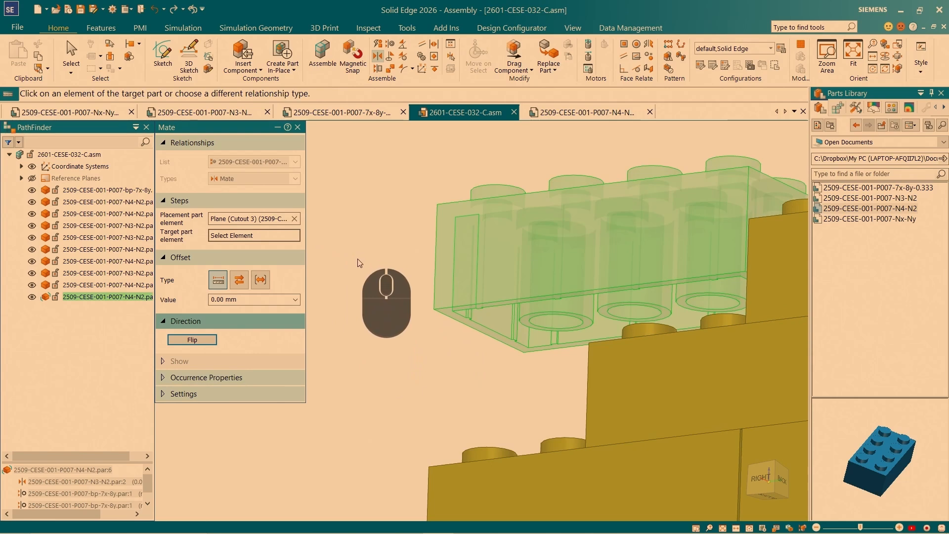
key(Escape)
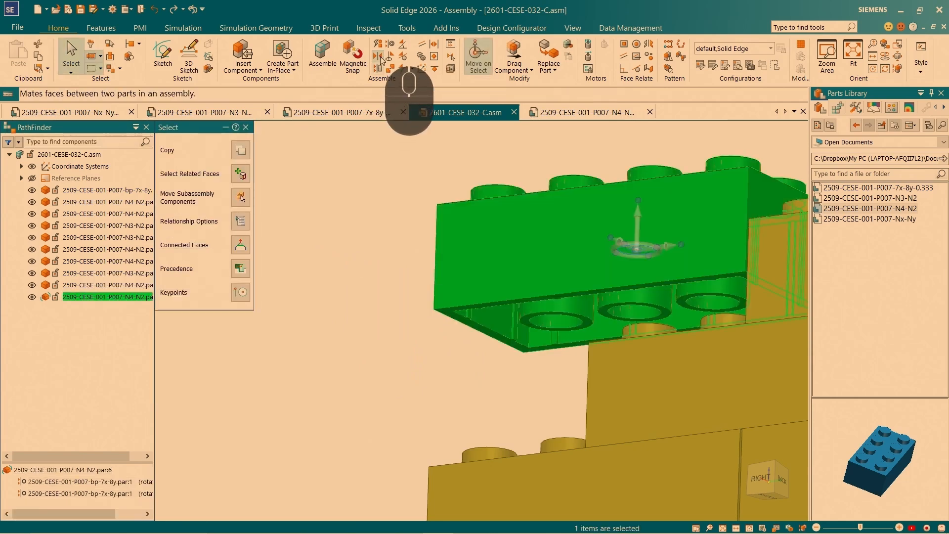
key(Escape)
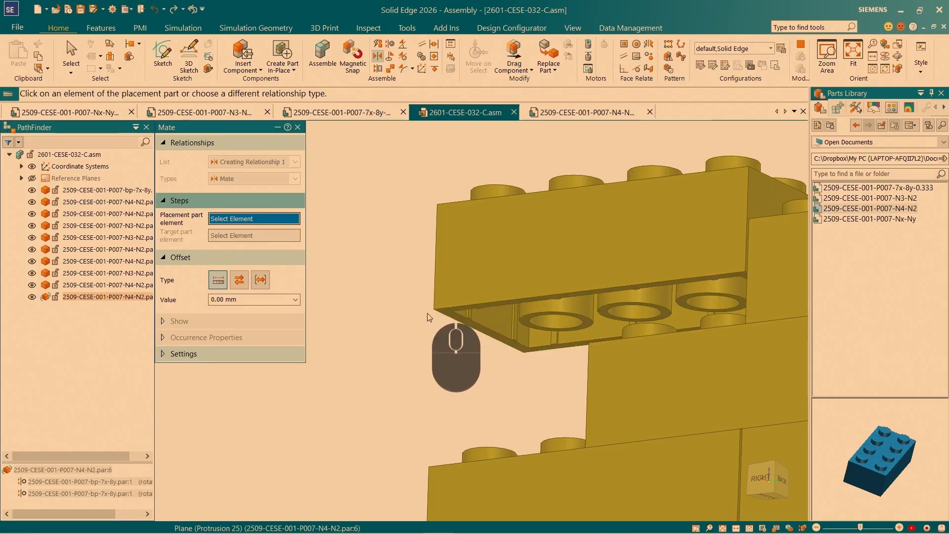
Mate the bottom rim face of the other raised N4-N2 copy to the top face of the yellow second-layer brick below with 0.00 mm offset.
click(429, 317)
scroll(635, 319, down, 5)
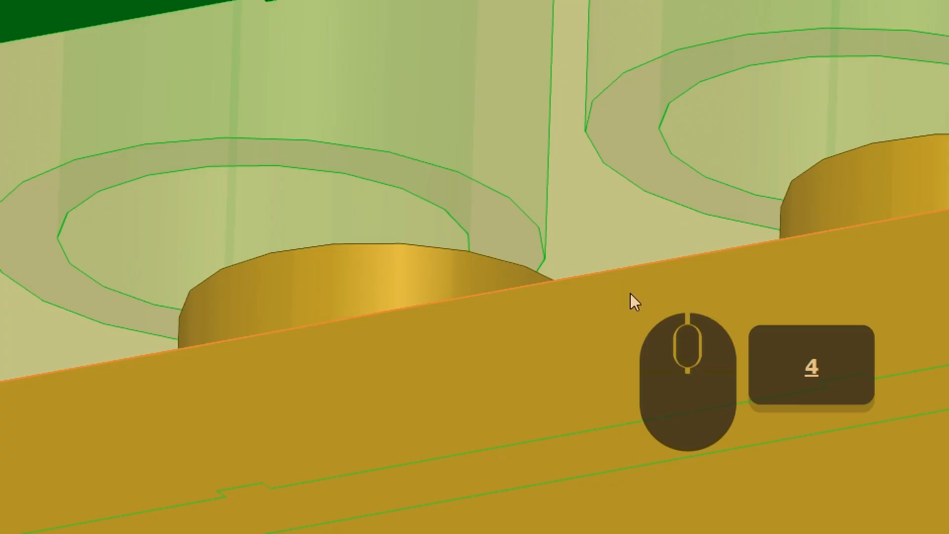
right_click(630, 292)
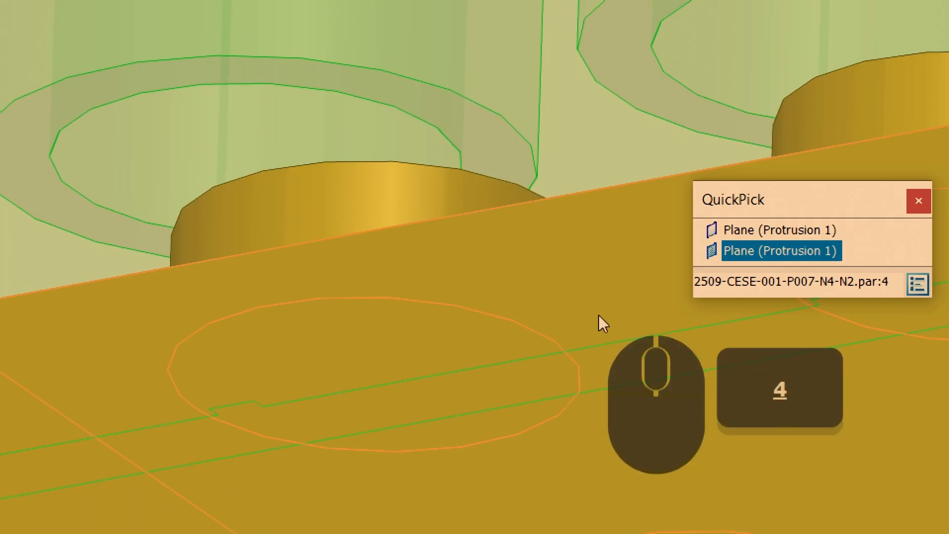
click(743, 253)
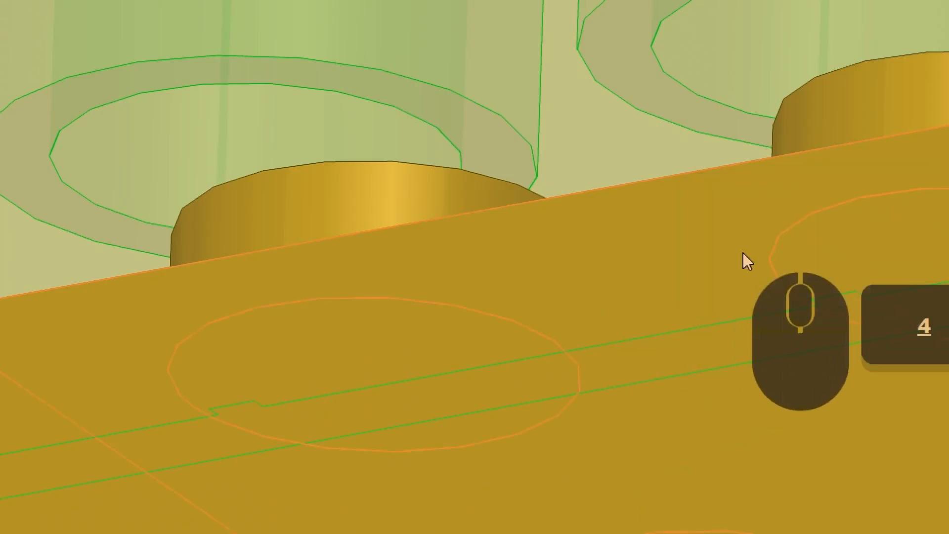
scroll(491, 201, up, 5)
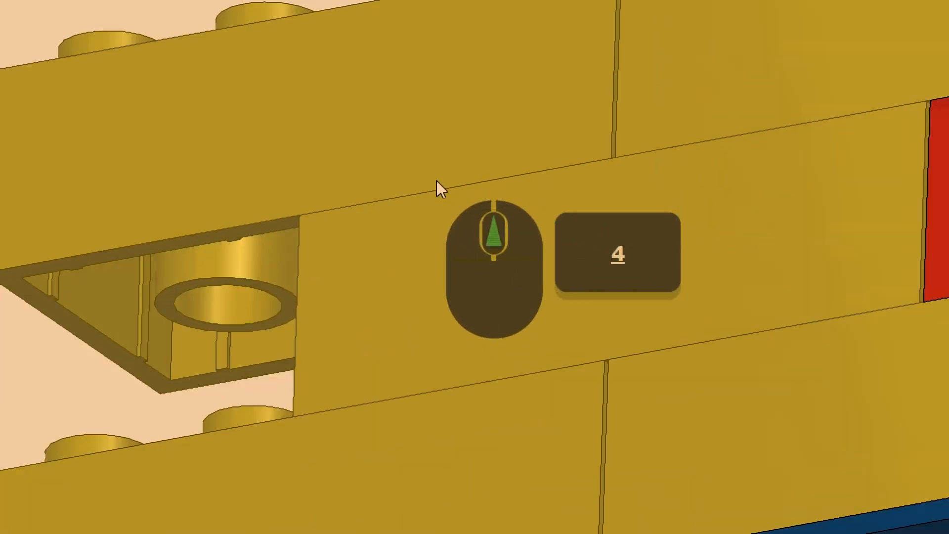
scroll(437, 180, up, 7)
middle_drag(437, 180, 763, 387)
scroll(509, 303, up, 2)
scroll(499, 357, down, 4)
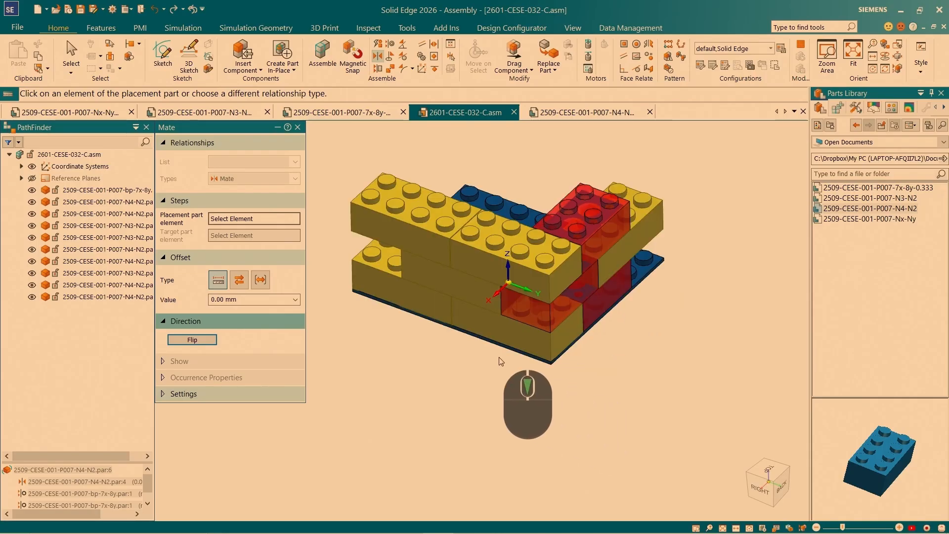
click(298, 127)
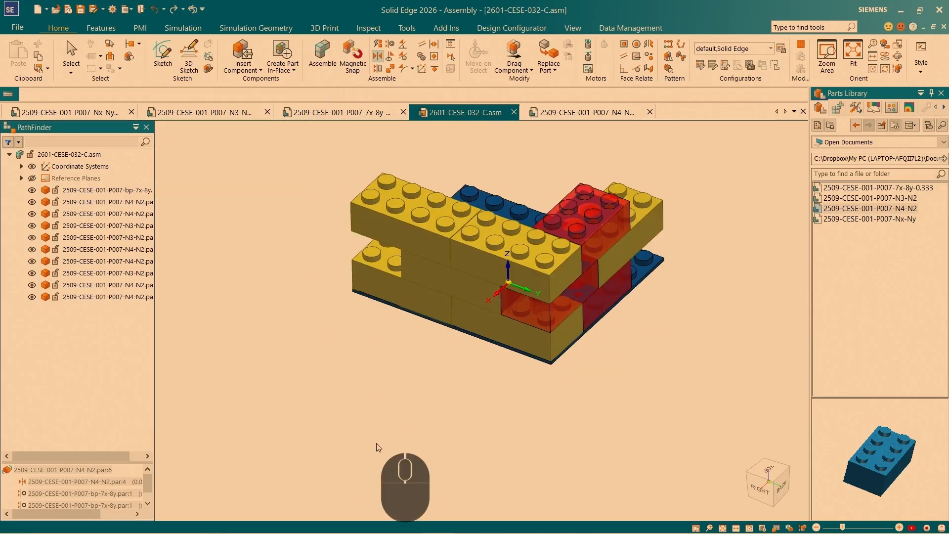
Select the six bricks of the second and third layers and reposition the steering wheel at the selection's lower front corner.
click(436, 291)
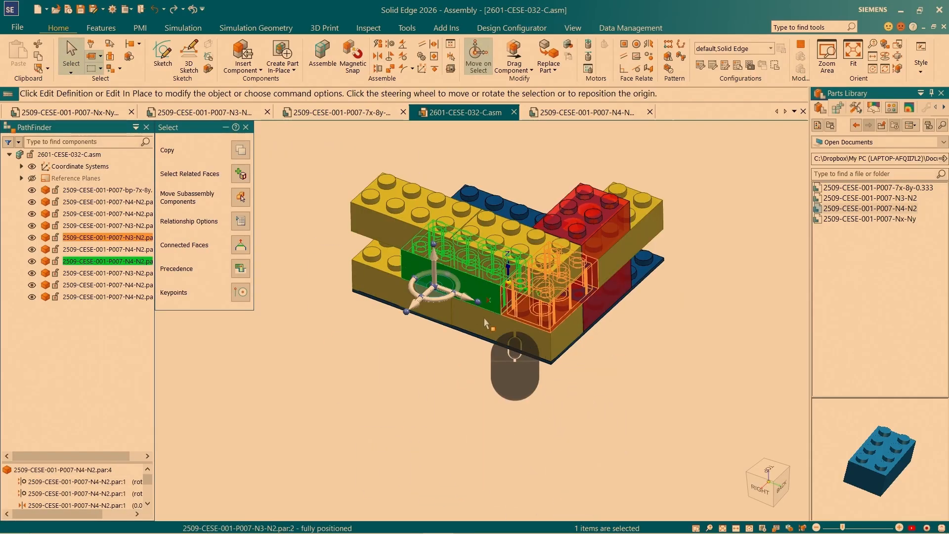
ctrl+click(544, 318)
ctrl+click(602, 247)
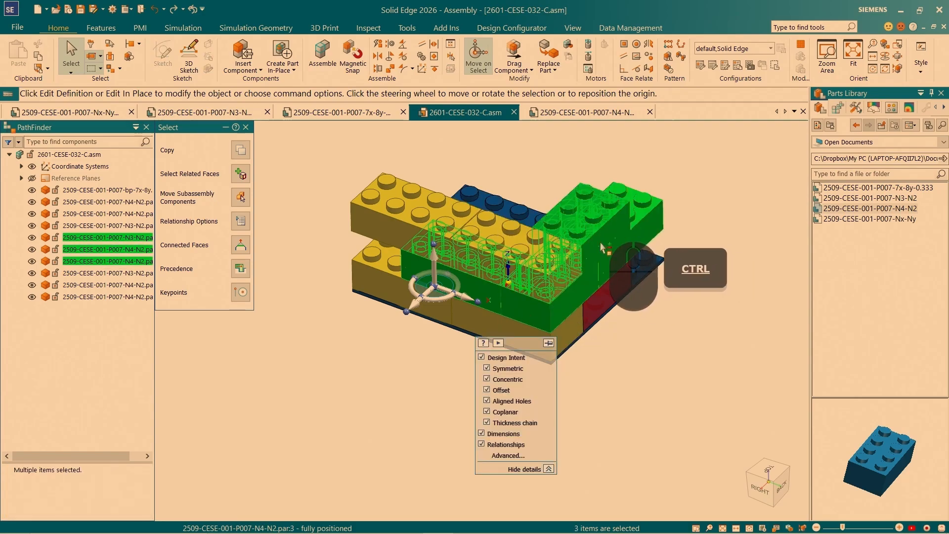
ctrl+click(539, 276)
ctrl+click(391, 224)
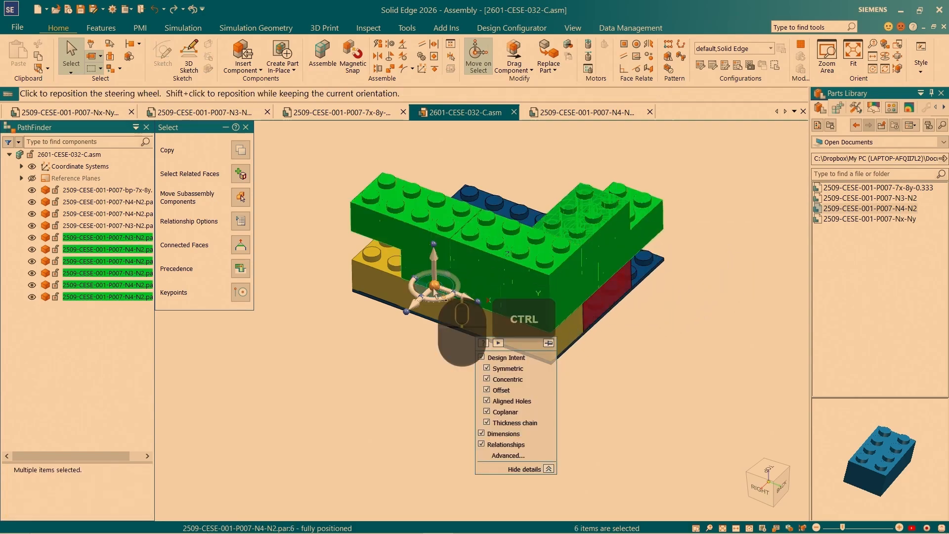
click(434, 286)
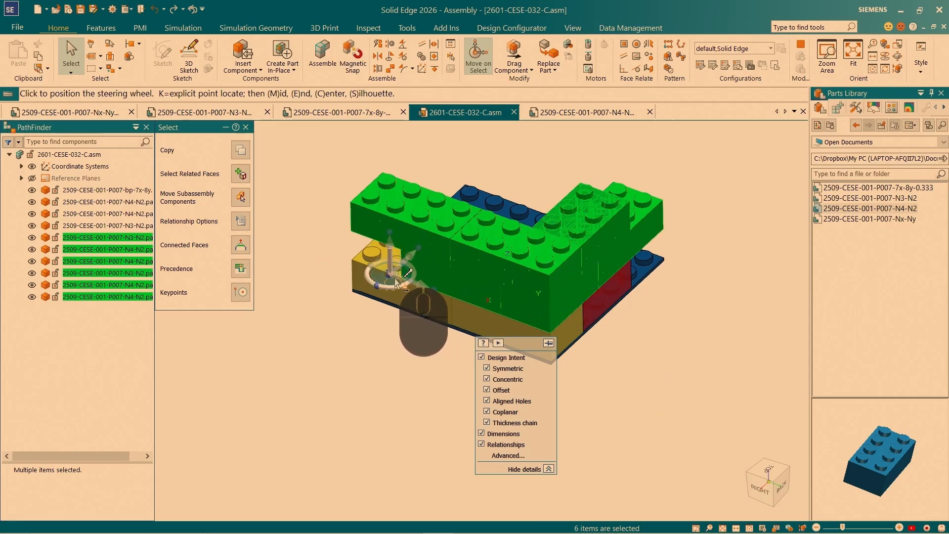
drag(395, 285, 544, 321)
scroll(516, 270, down, 6)
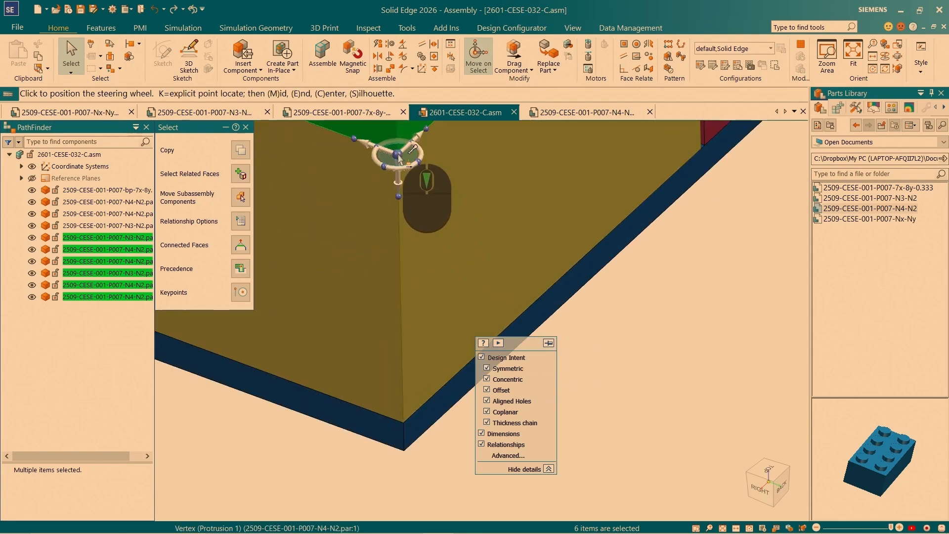
scroll(453, 334, up, 6)
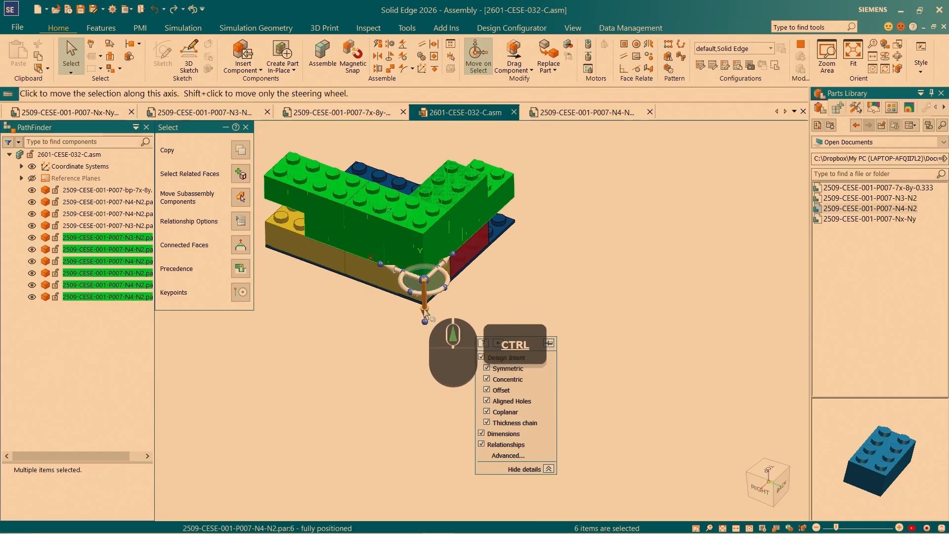
Copy the six selected bricks 19.20 mm straight up, using the top corner of the third layer as the end point.
ctrl+click(425, 311)
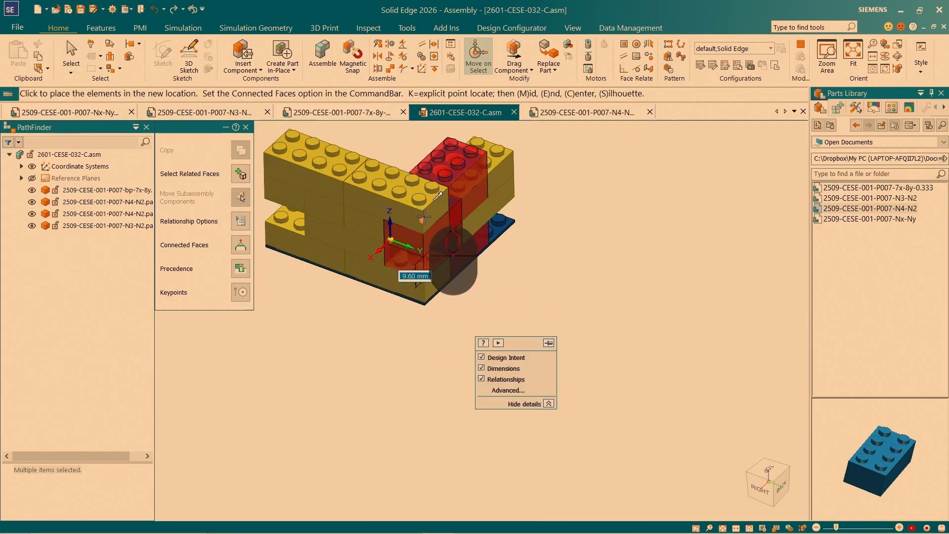
scroll(424, 217, down, 5)
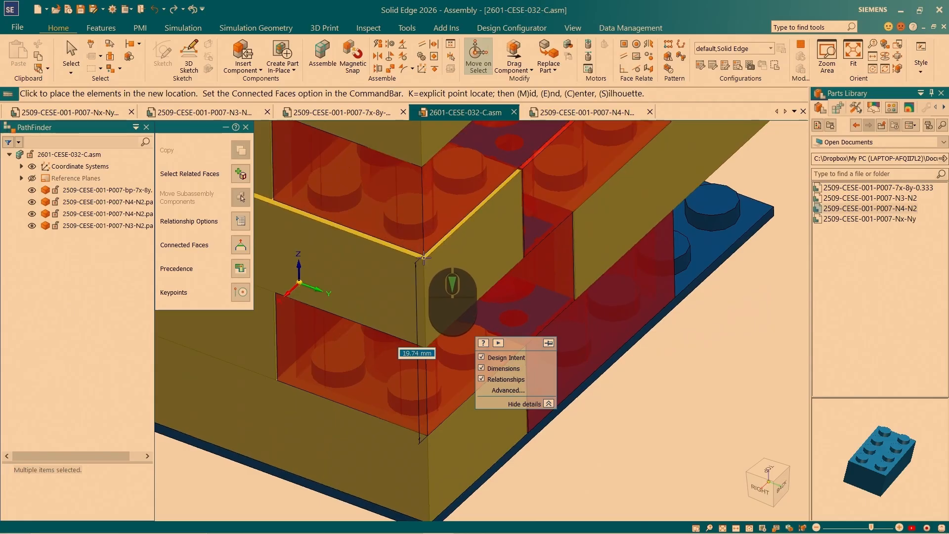
scroll(424, 257, down, 4)
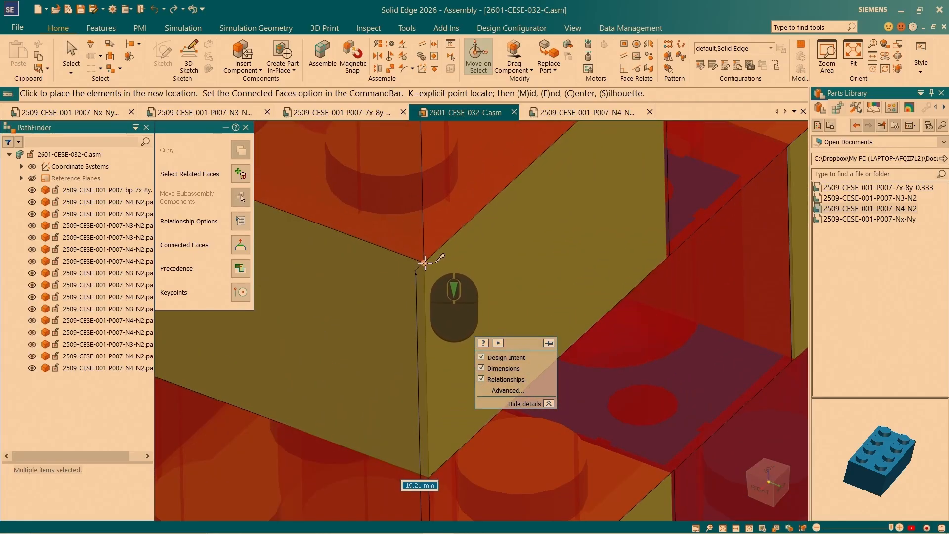
click(425, 262)
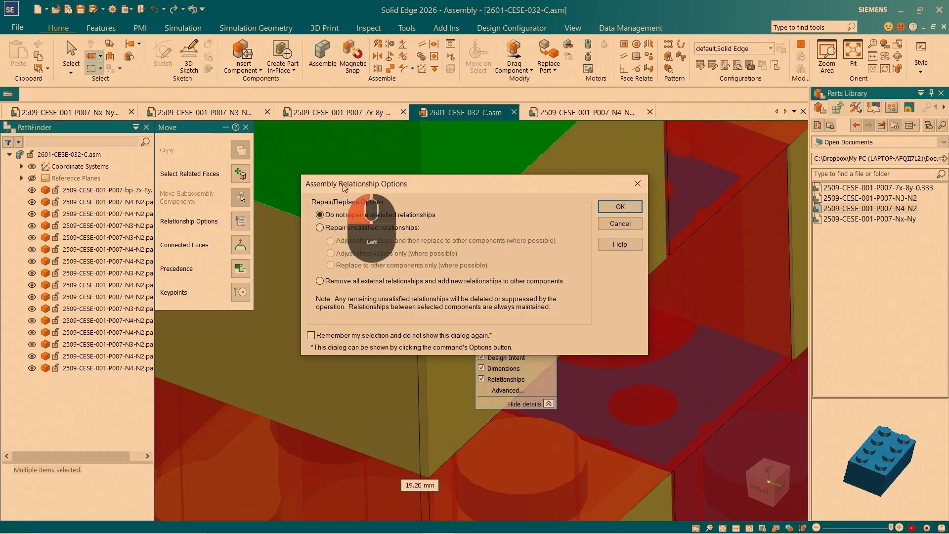
Set the copied bricks to repair unsatisfied relationships by replacing to other components only, and accept the relationship options.
mouse_move(345, 187)
mouse_down()
mouse_move(362, 183)
mouse_move(331, 162)
mouse_move(349, 171)
mouse_up()
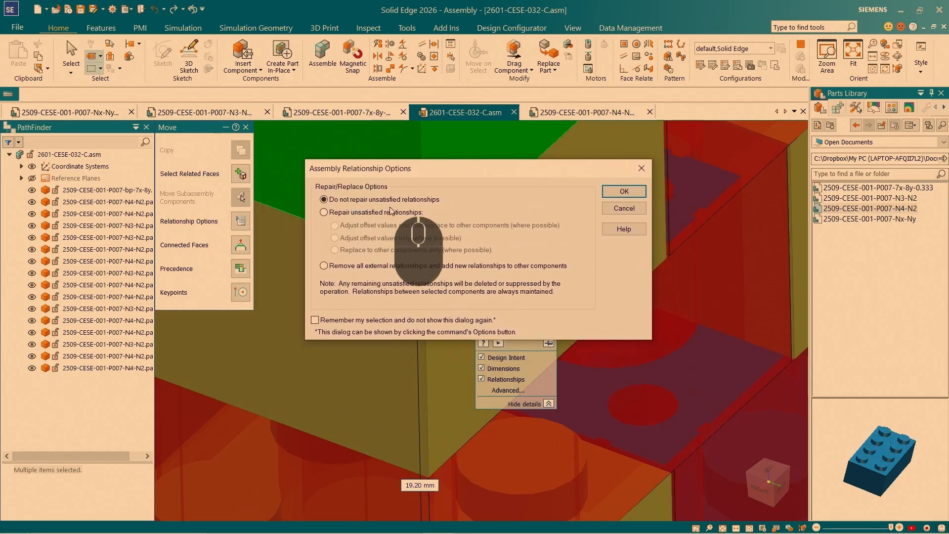
key(ctrl+4)
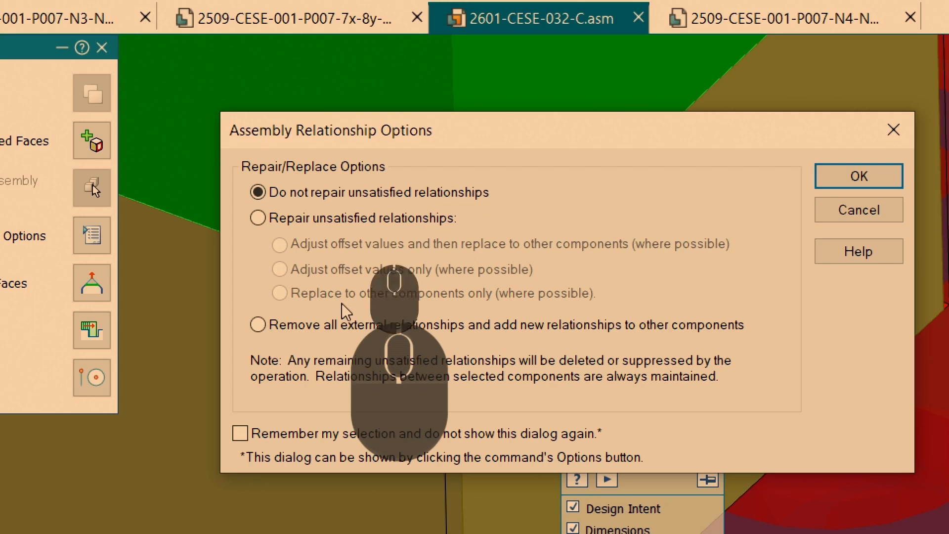
click(258, 218)
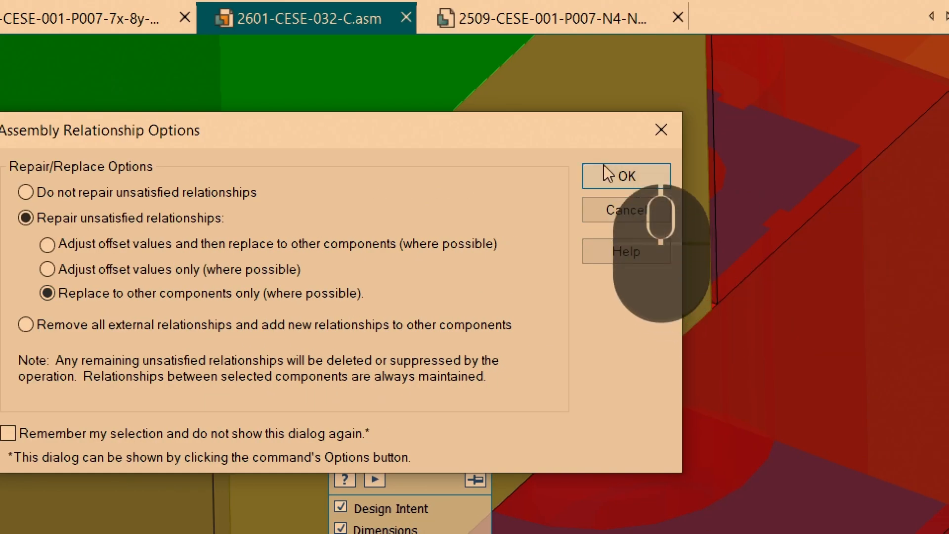
click(859, 177)
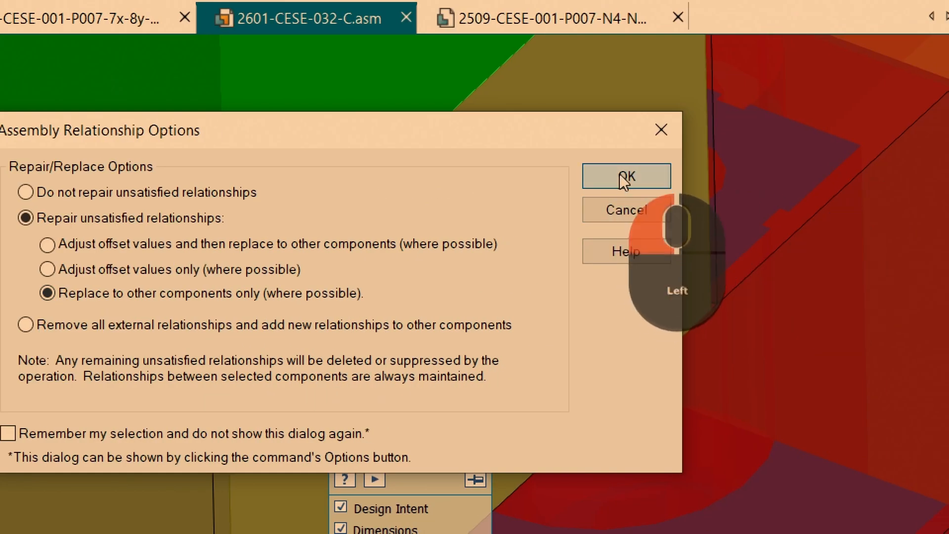
key(ctrl+4)
key(ctrl+4)
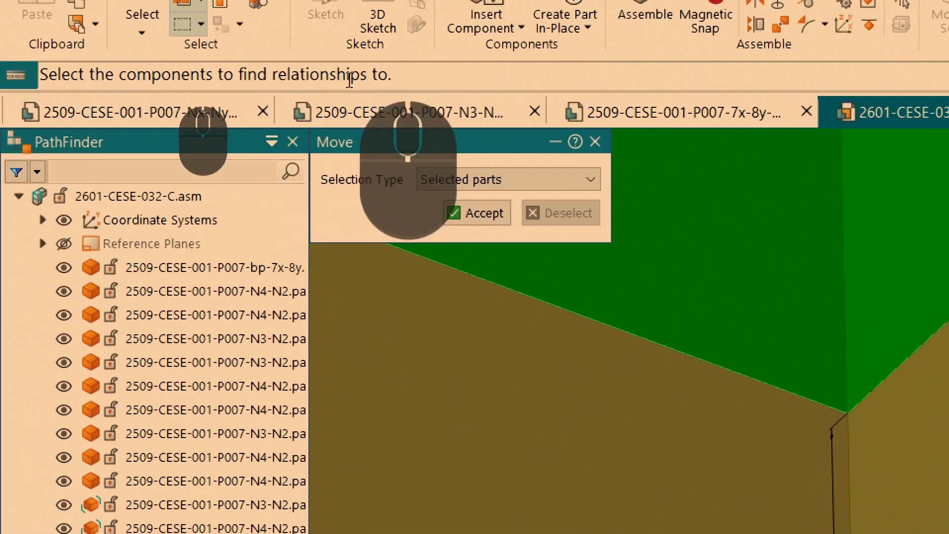
Choose the two N4-N2 bricks and the N3-N2 brick of the third layer plus the base plate as relationship targets, and accept.
key(ctrl+4)
scroll(576, 346, up, 4)
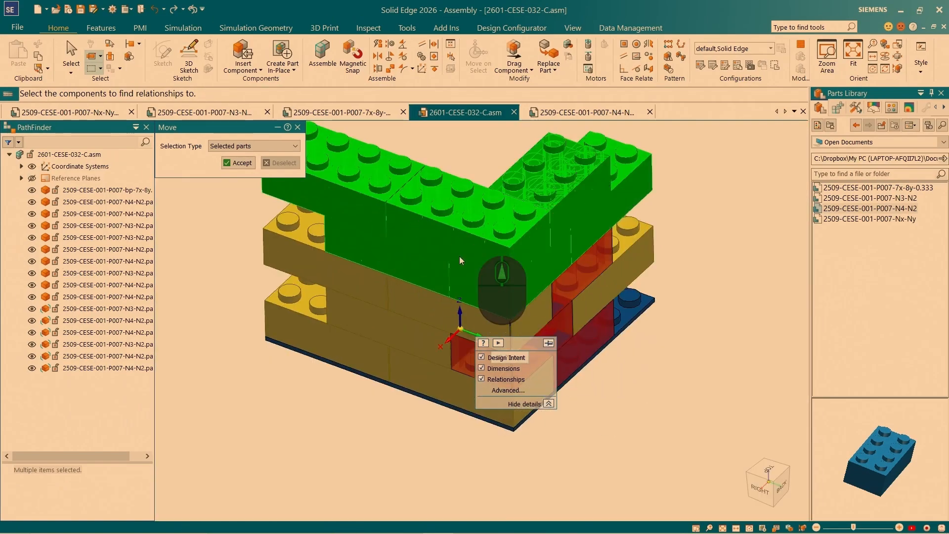
click(315, 270)
click(395, 304)
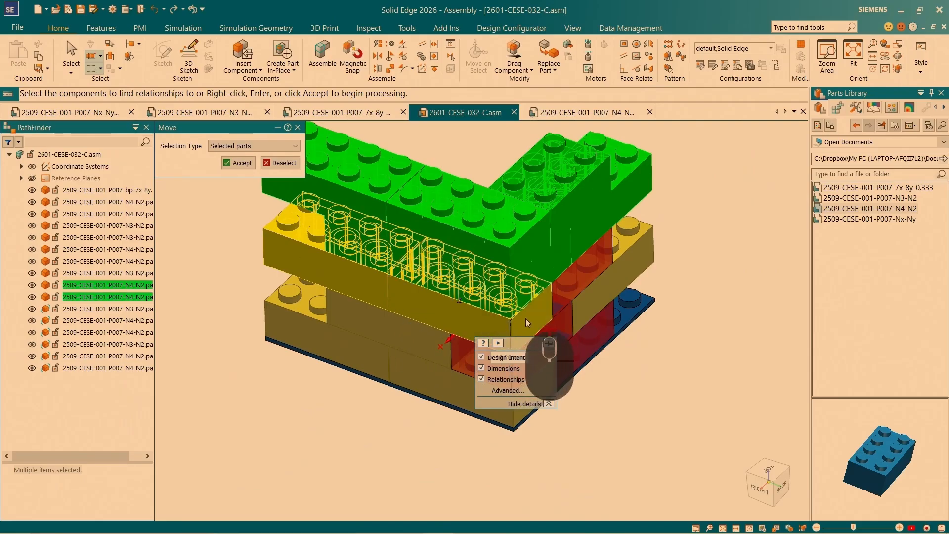
click(588, 271)
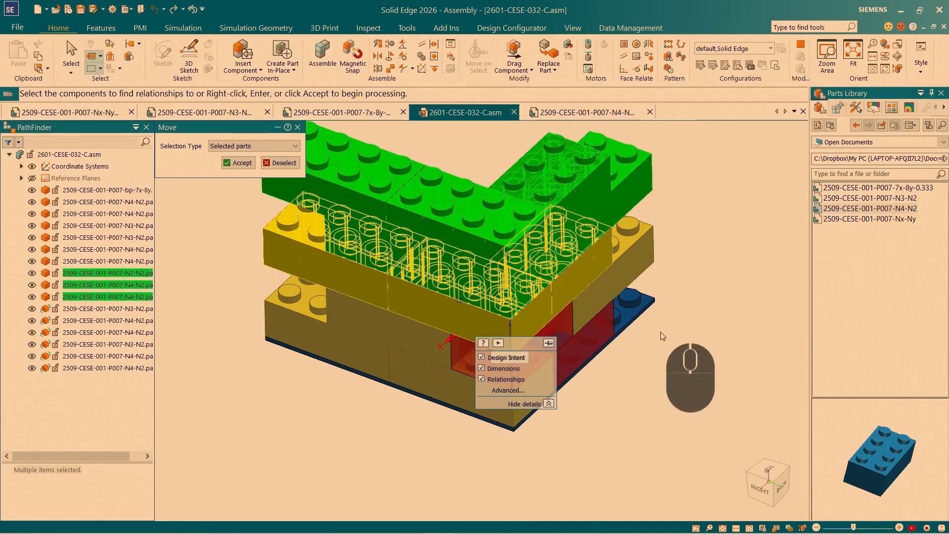
click(637, 317)
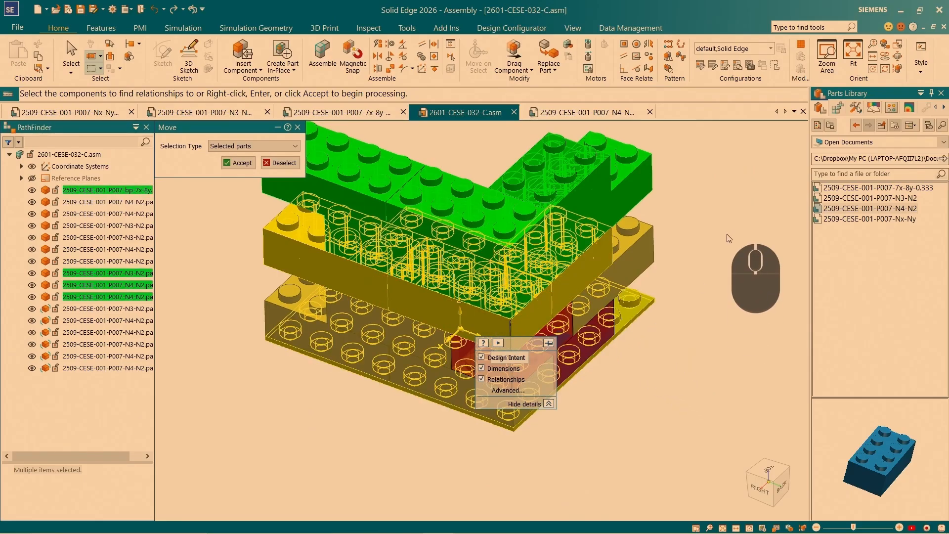
click(238, 163)
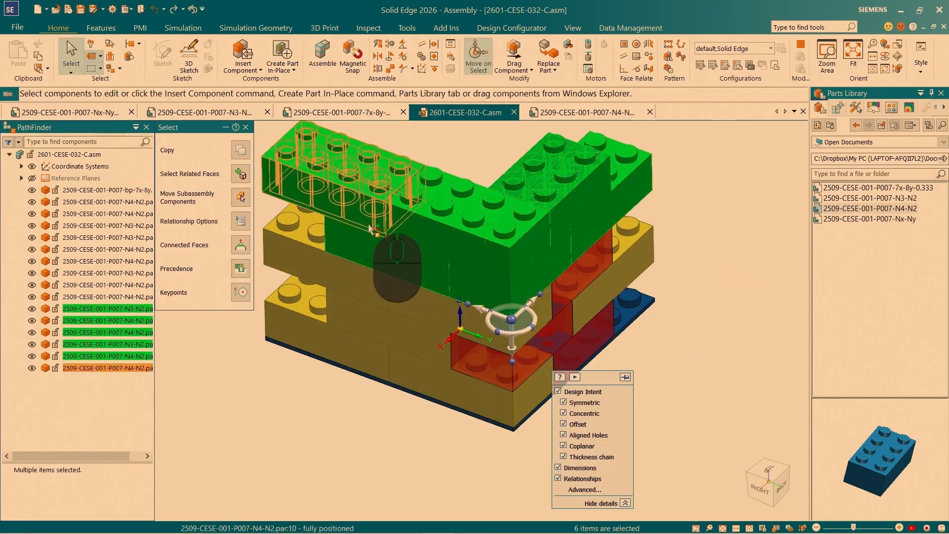
Examine the copied components and the assembly relationships applied to the outermost N4-N2 brick in the top layer.
key(ctrl+4)
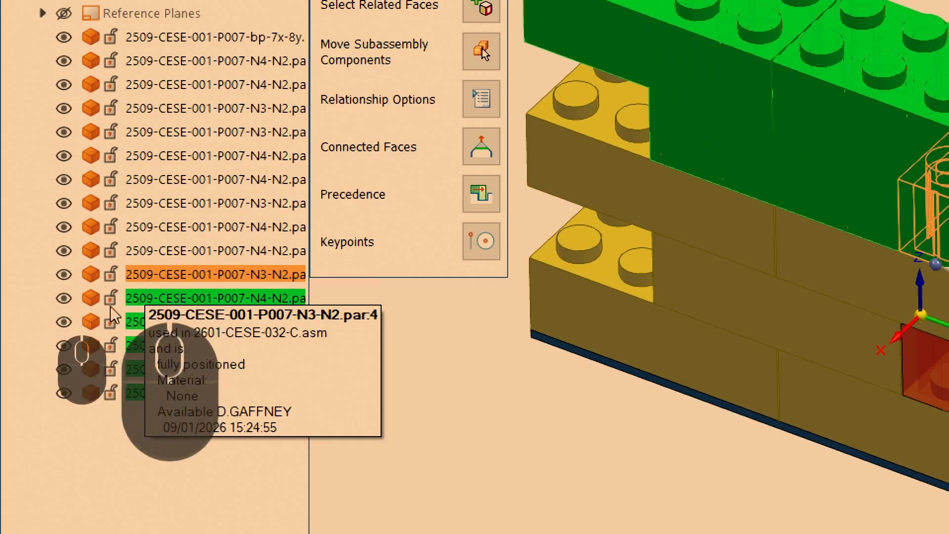
scroll(96, 464, down, 1)
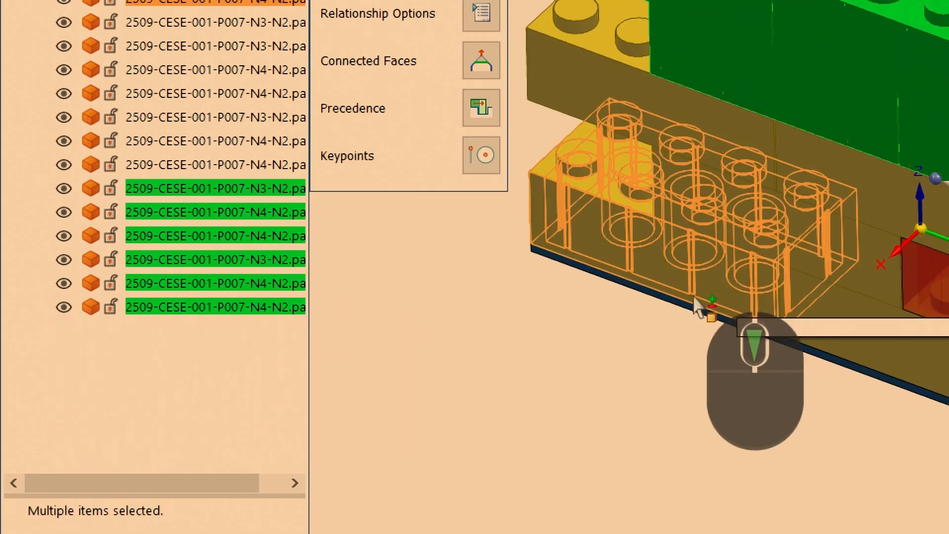
key(Escape)
scroll(628, 292, up, 3)
scroll(611, 260, up, 2)
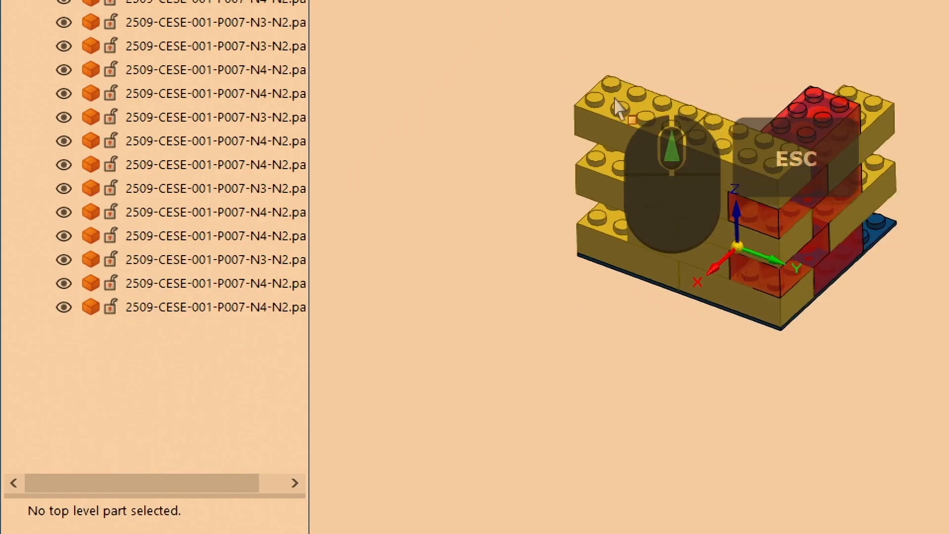
click(613, 103)
click(72, 453)
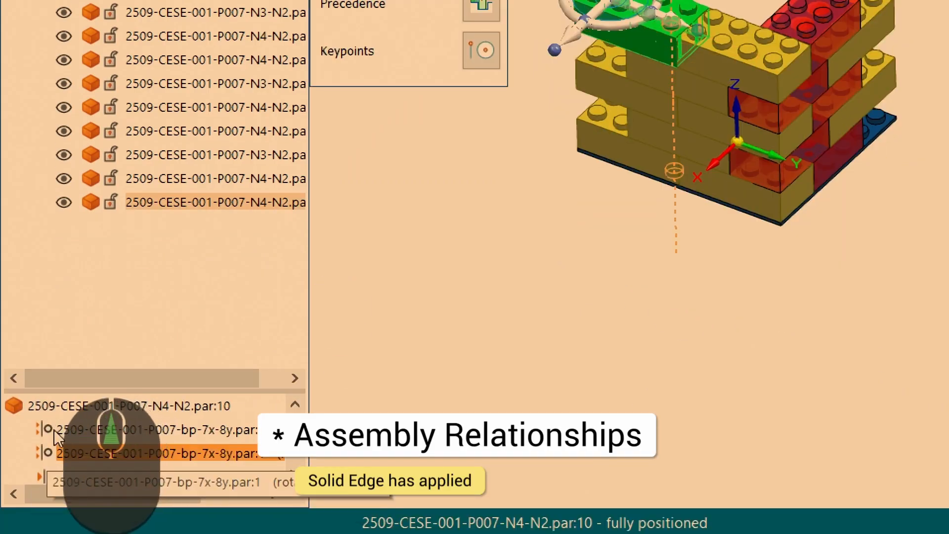
scroll(55, 433, down, 1)
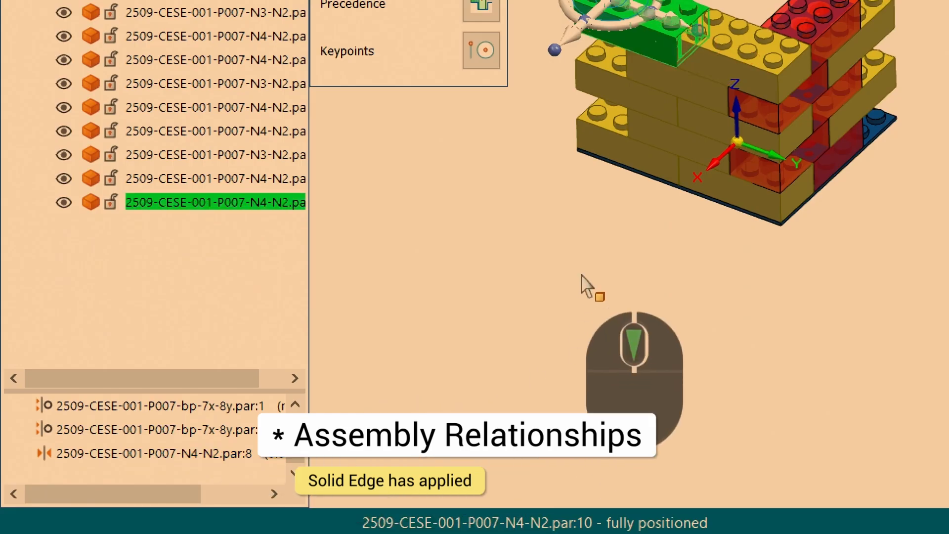
click(573, 250)
key(ctrl+4)
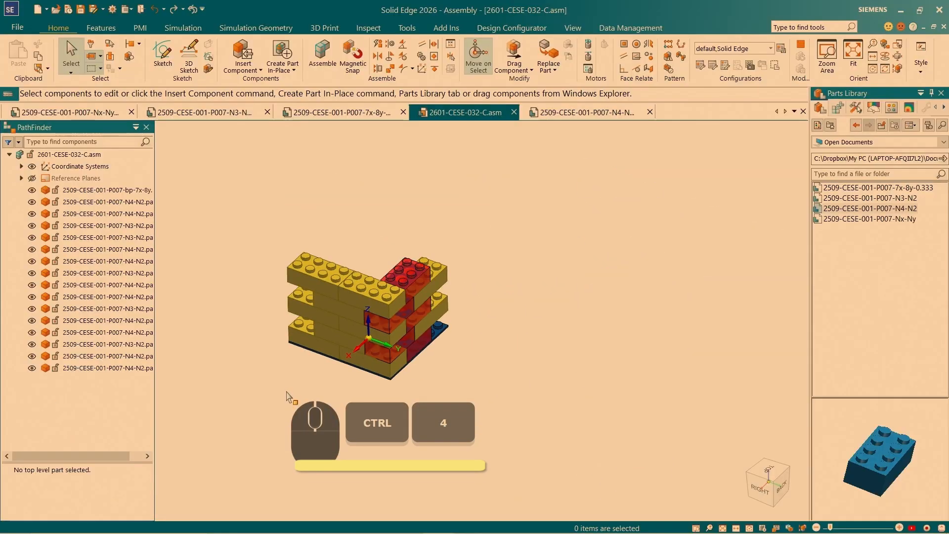
Select the six bricks of the fourth and fifth layers, window-selecting the top layer in the right view and adding the rest.
middle_drag(452, 387, 509, 271)
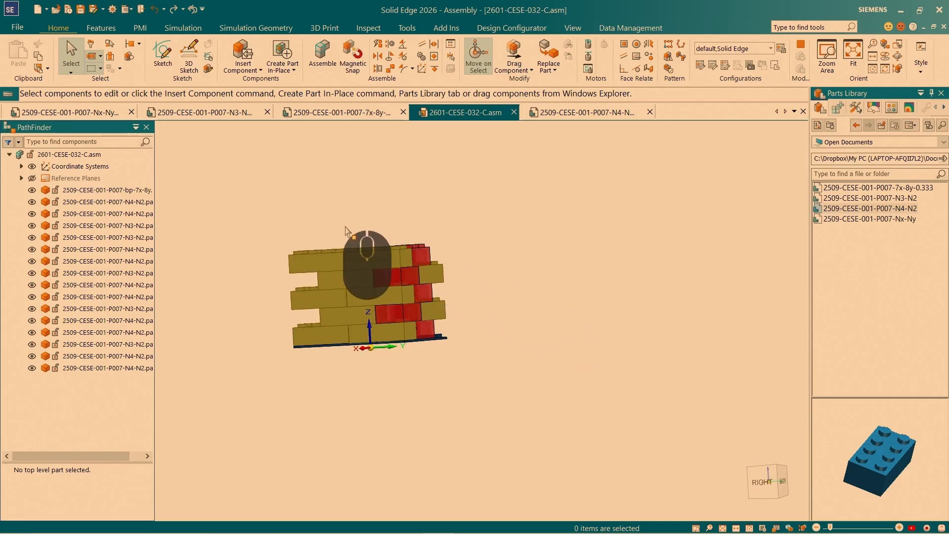
click(768, 482)
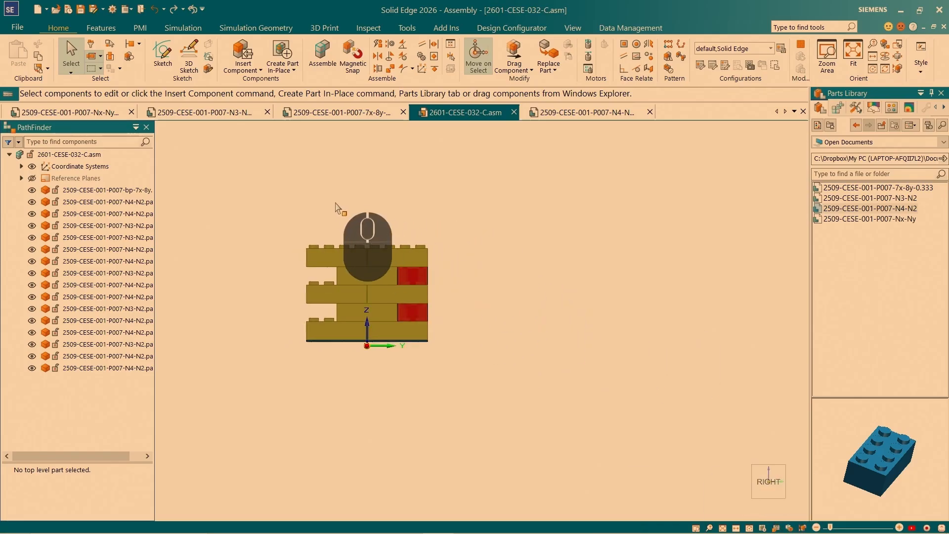
drag(272, 196, 474, 281)
key(ctrl+i)
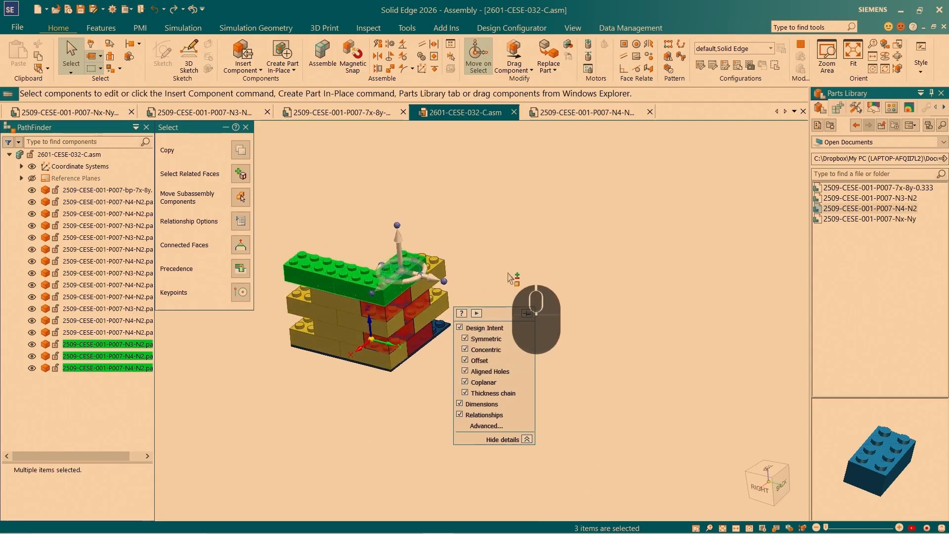
scroll(361, 328, up, 5)
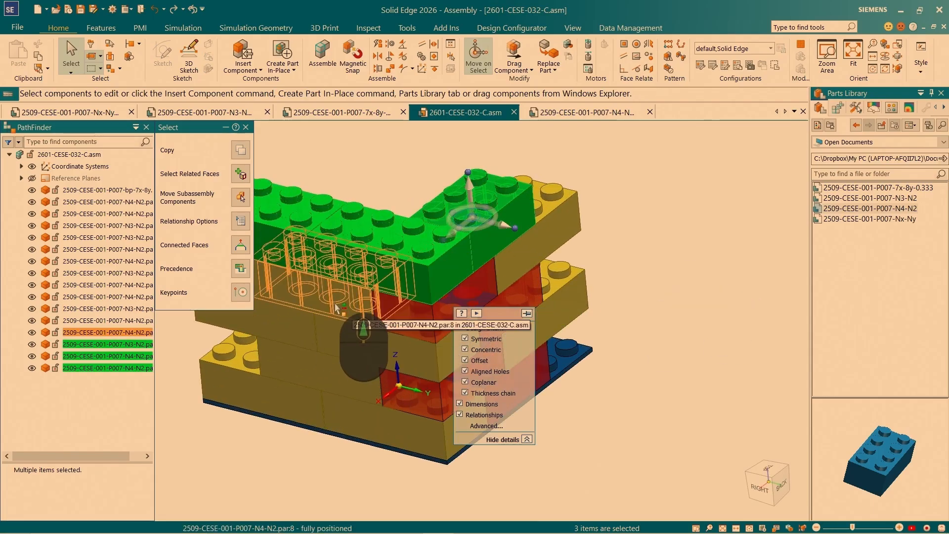
ctrl+click(336, 308)
ctrl+click(409, 322)
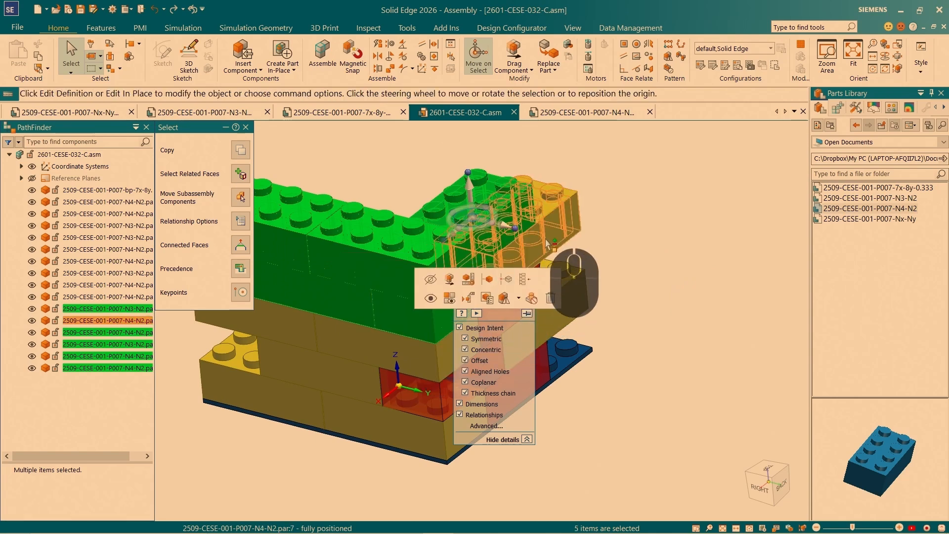
ctrl+click(544, 241)
Reposition the steering wheel at the lower front corner of the six selected bricks, with its axis pointing straight up.
middle_drag(712, 269, 598, 270)
middle_drag(558, 300, 475, 257)
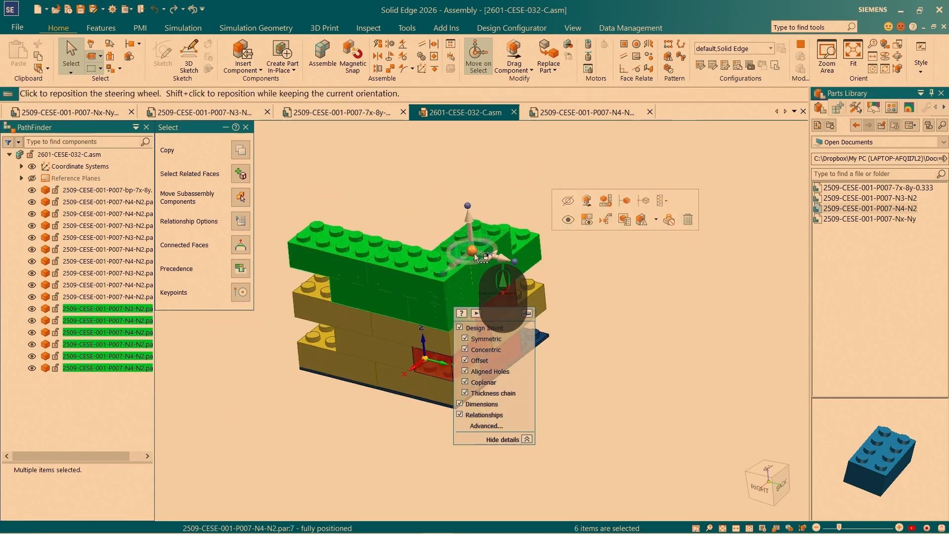
click(474, 256)
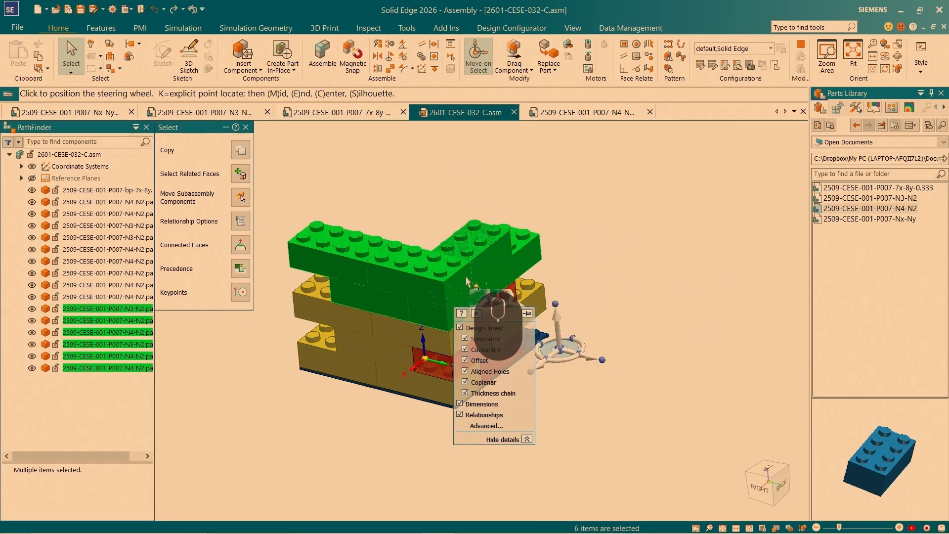
scroll(435, 327, up, 2)
scroll(445, 321, up, 4)
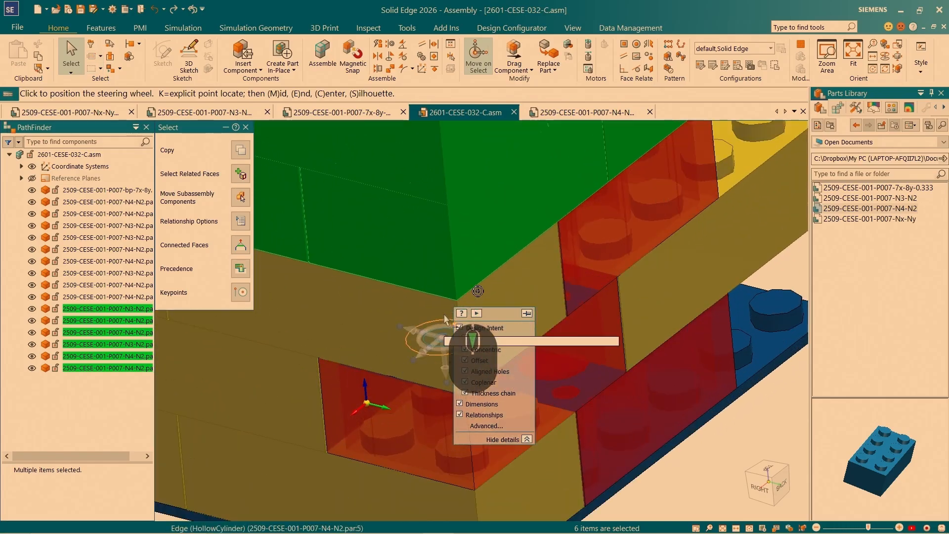
click(471, 291)
ctrl+scroll(470, 289, up, 3)
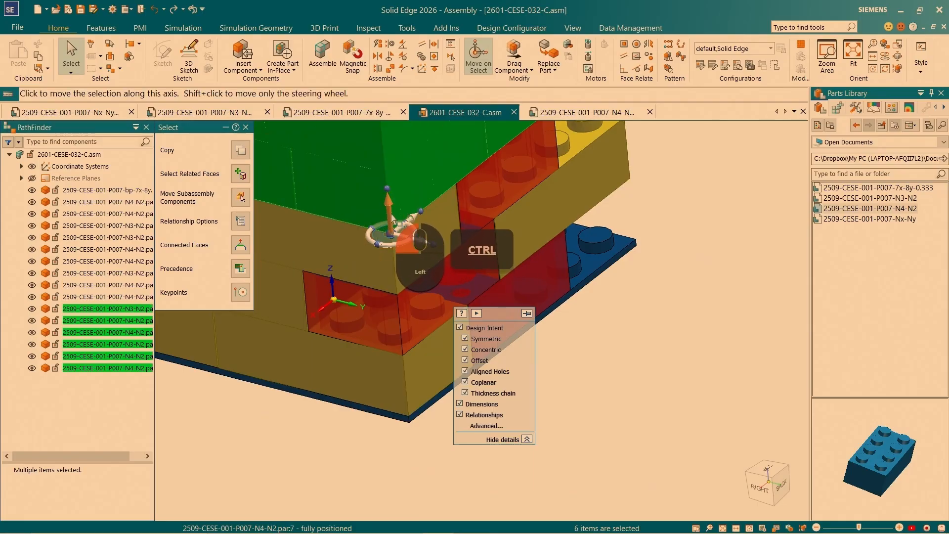
Copy the six bricks 19.20 mm straight up onto the wall corner, repairing unsatisfied relationships by replacing to other components only.
ctrl+click(391, 213)
scroll(392, 230, up, 4)
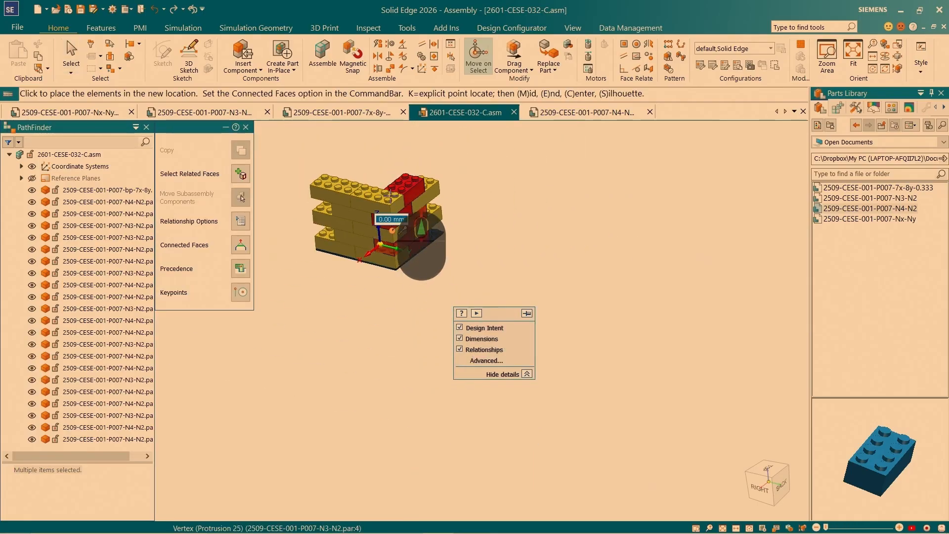
scroll(391, 220, down, 5)
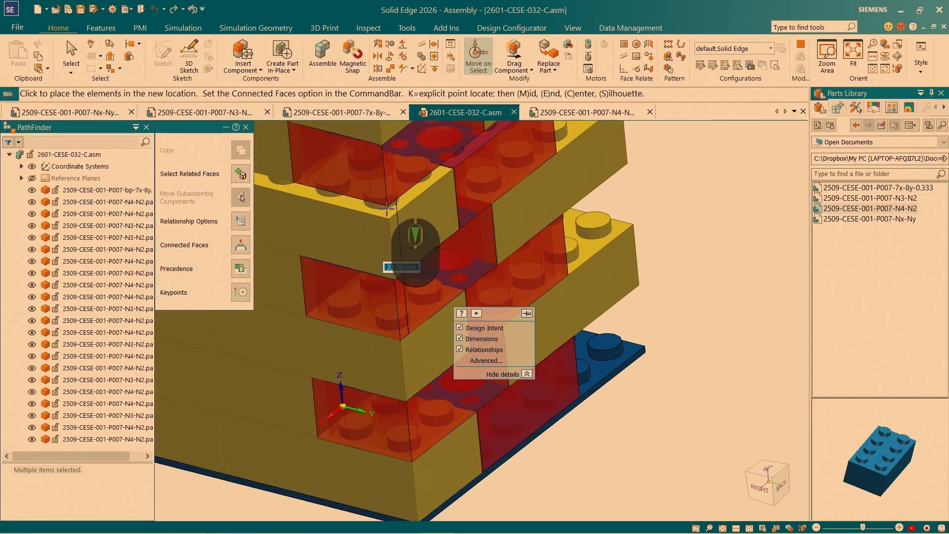
scroll(388, 213, down, 4)
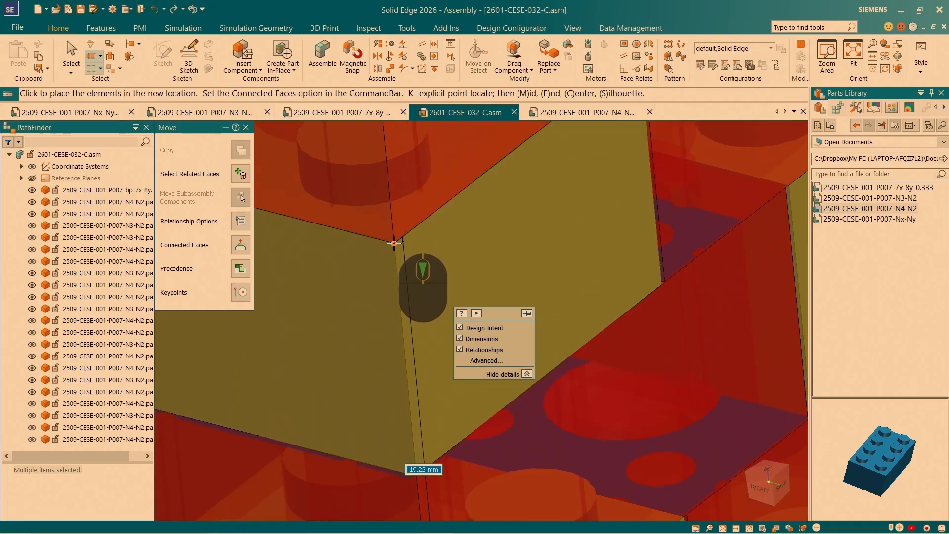
click(394, 246)
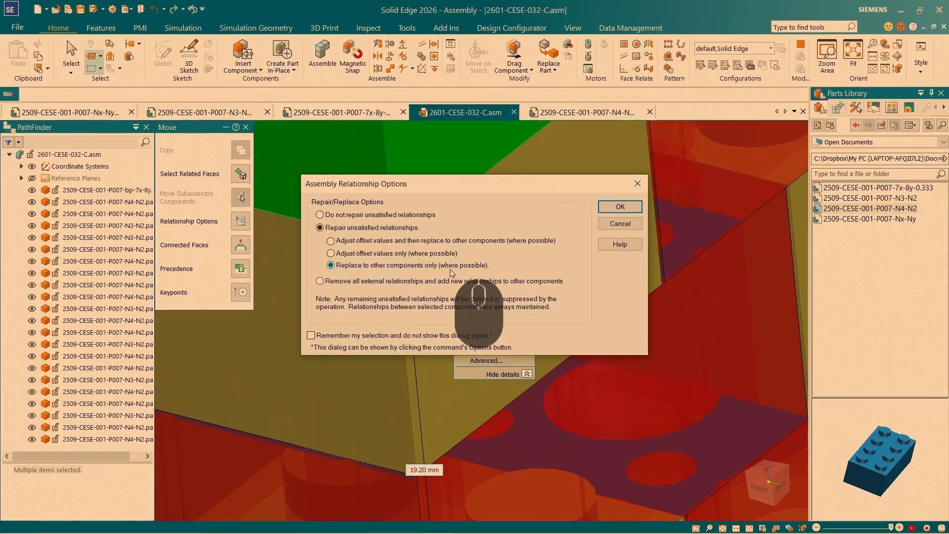
click(619, 206)
Choose the two N4-N2 bricks and the N3-N2 brick of the fifth layer plus the base plate as relationship targets, accept, and clear the selection.
scroll(504, 282, up, 5)
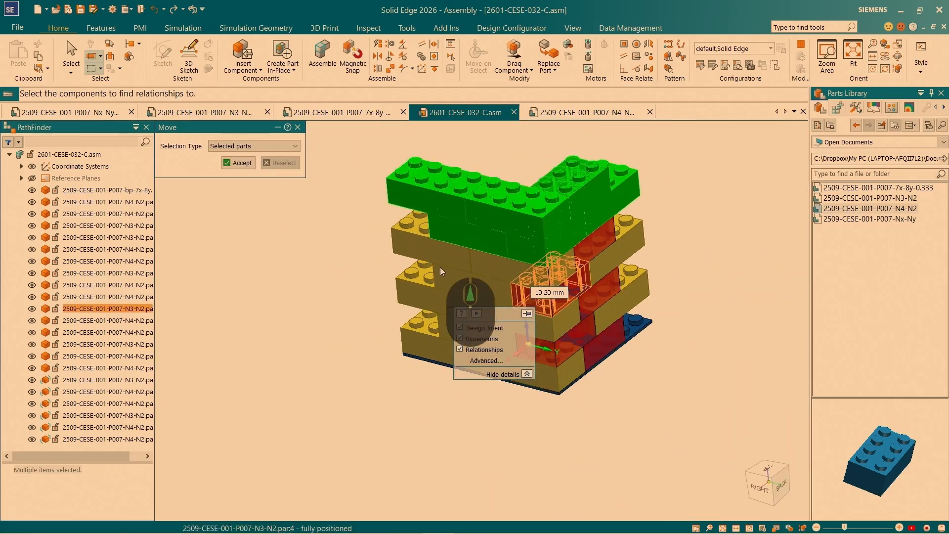
click(426, 253)
click(495, 269)
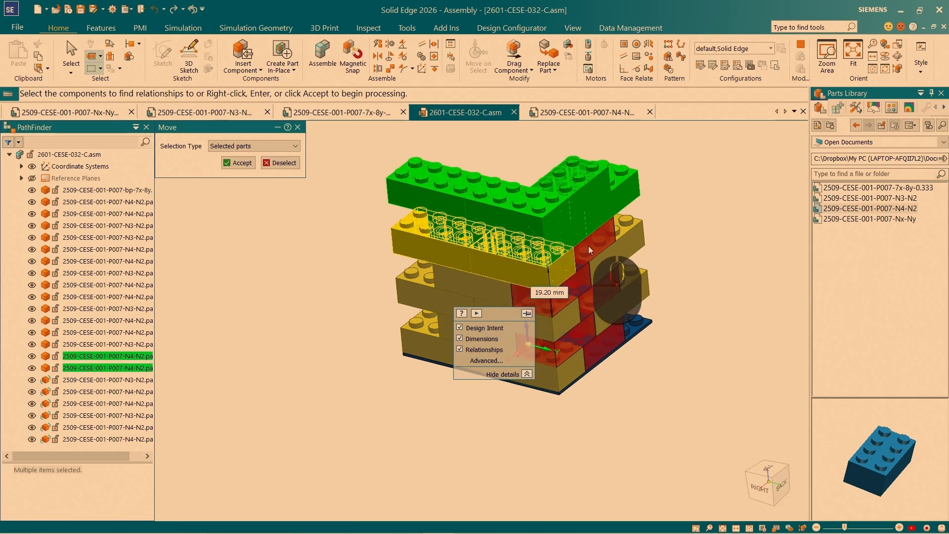
click(647, 334)
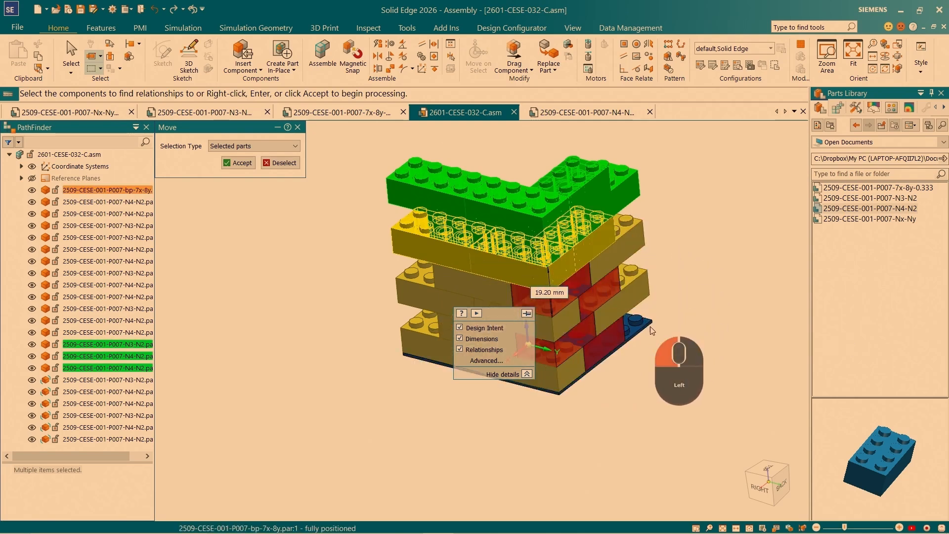
click(241, 163)
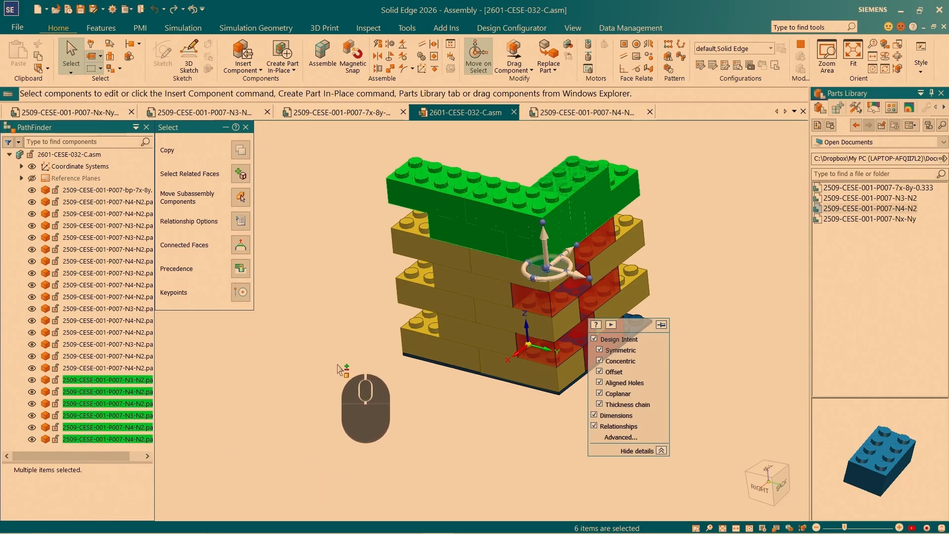
key(Escape)
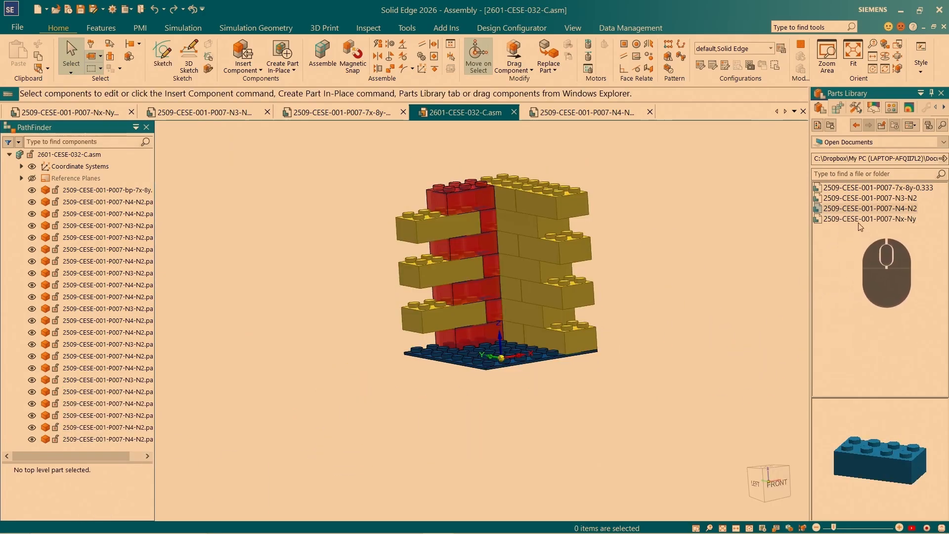
Insert the 7x-8y-0.333 plate into the assembly and align its corner stud with the corner stud of the wall's top layer.
click(858, 190)
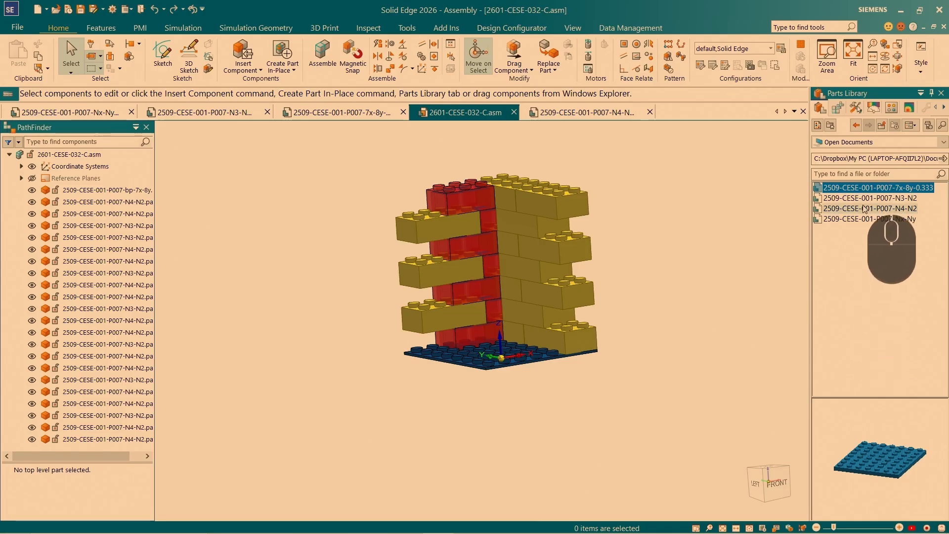
mouse_move(881, 457)
middle_down()
mouse_move(891, 475)
mouse_move(892, 451)
middle_up()
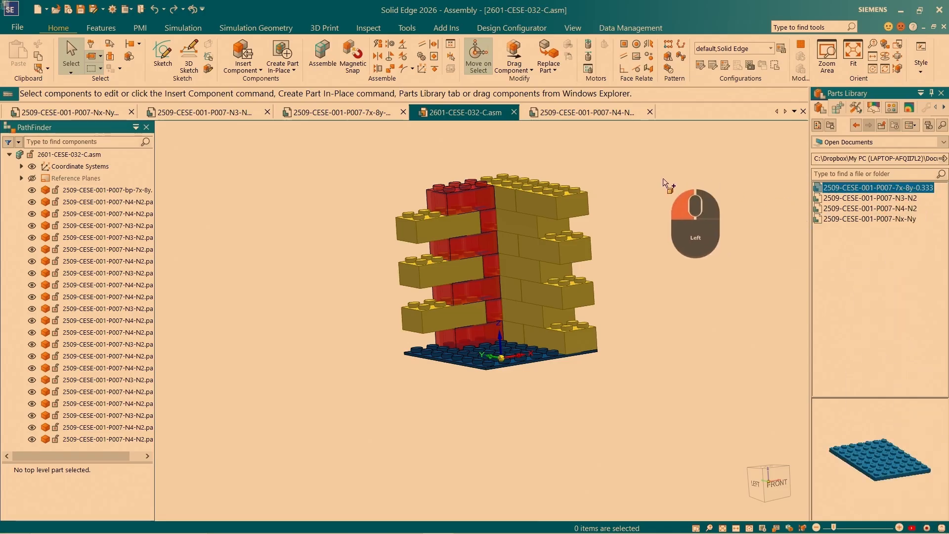
scroll(632, 135, down, 8)
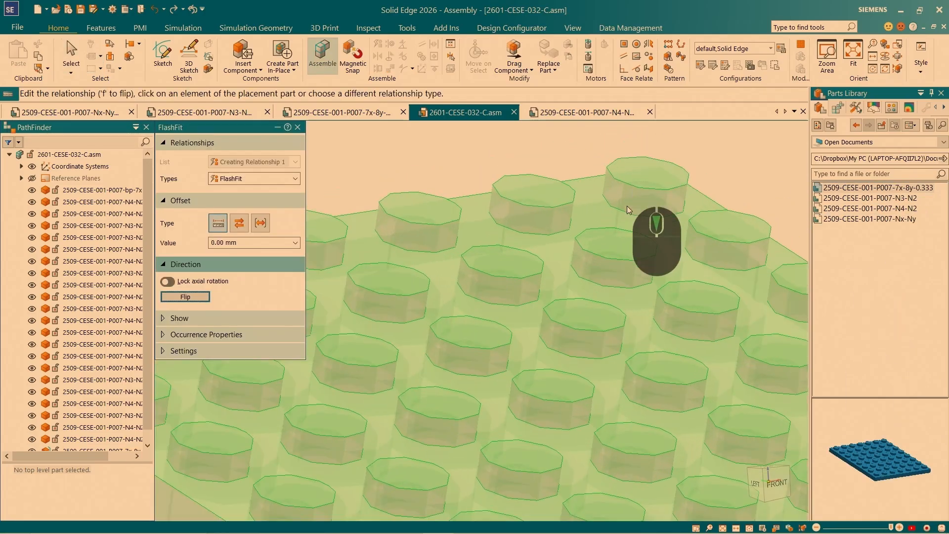
click(675, 231)
scroll(678, 231, up, 7)
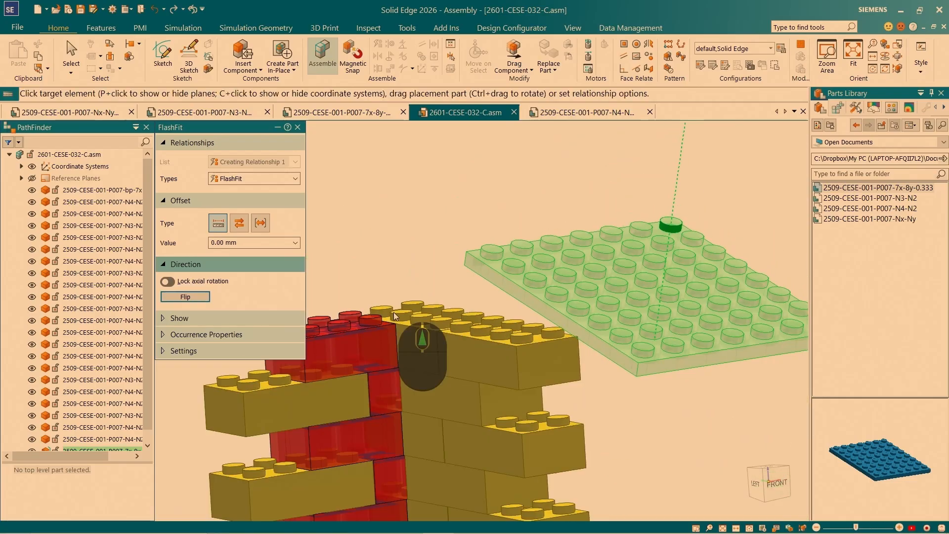
scroll(401, 305, down, 7)
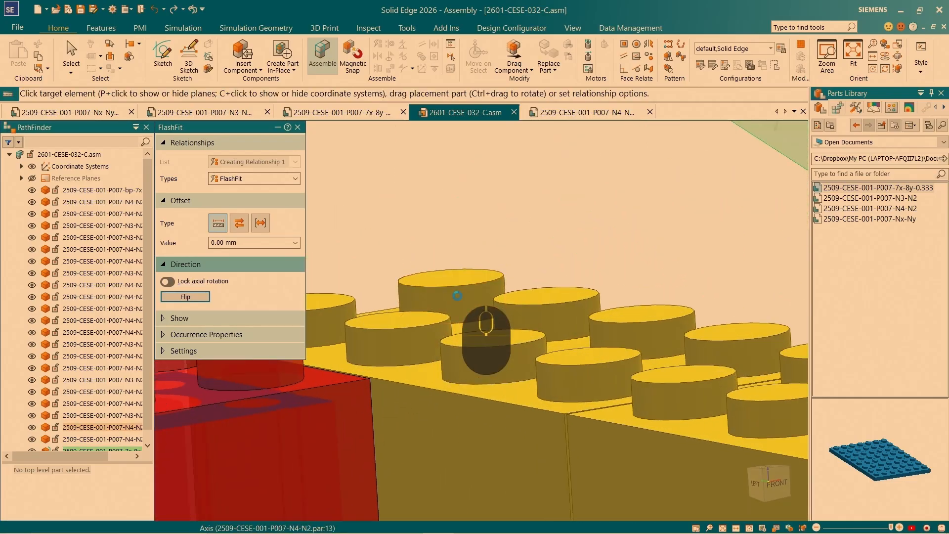
click(458, 295)
Align a second stud of the plate with the matching stud on the same top-layer N4-N2 brick.
scroll(548, 296, down, 3)
scroll(543, 292, down, 1)
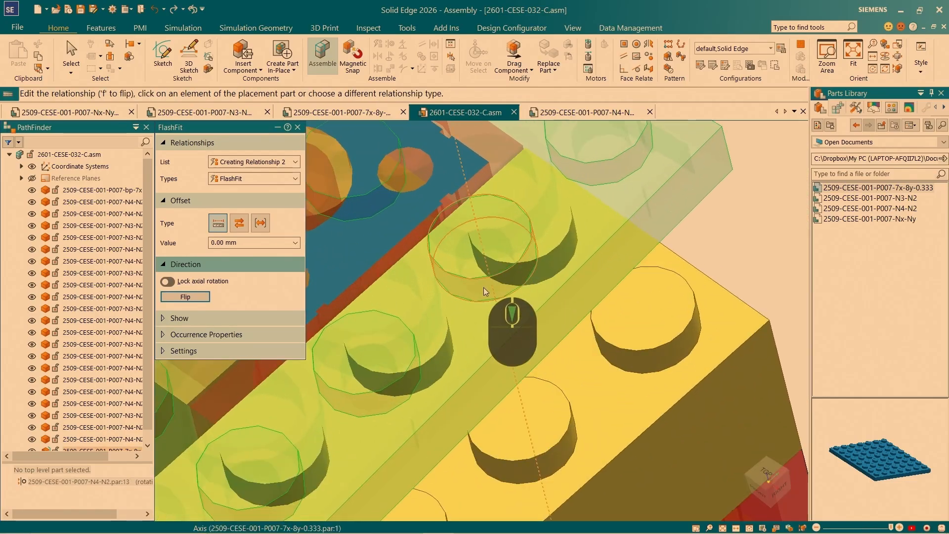
click(483, 286)
click(527, 476)
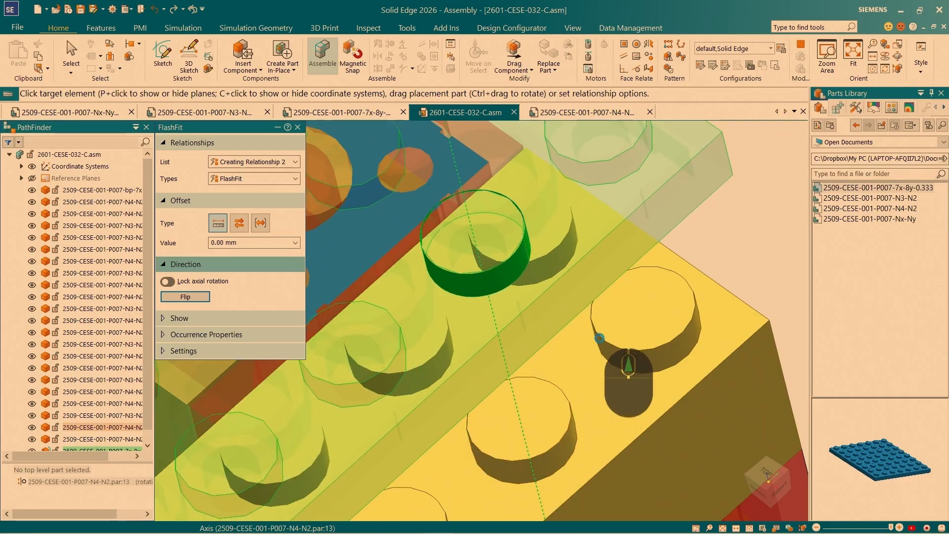
Seat the plate's underside on the top face of the neighbouring top-layer N4-N2 brick to finish positioning it.
scroll(601, 339, up, 3)
scroll(661, 237, up, 2)
middle_drag(647, 220, 715, 131)
scroll(613, 222, down, 5)
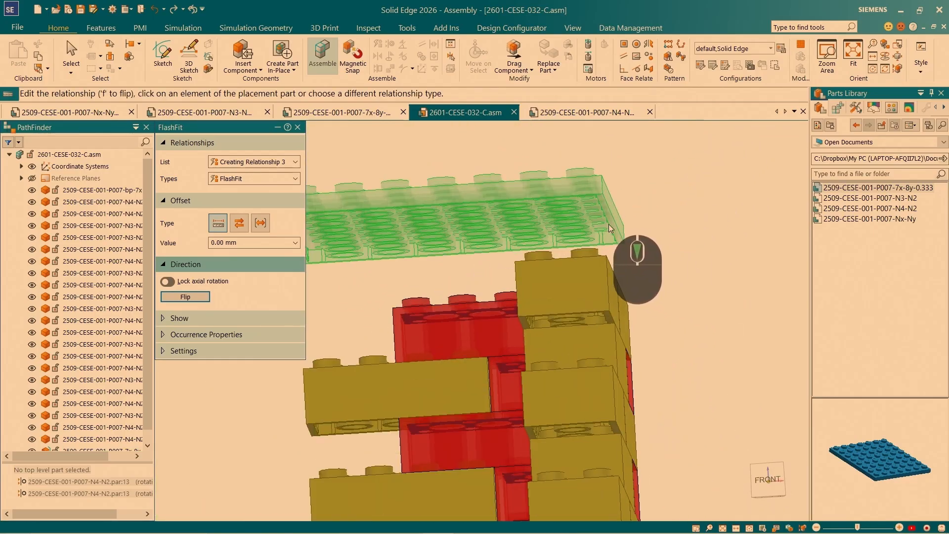
scroll(557, 191, up, 2)
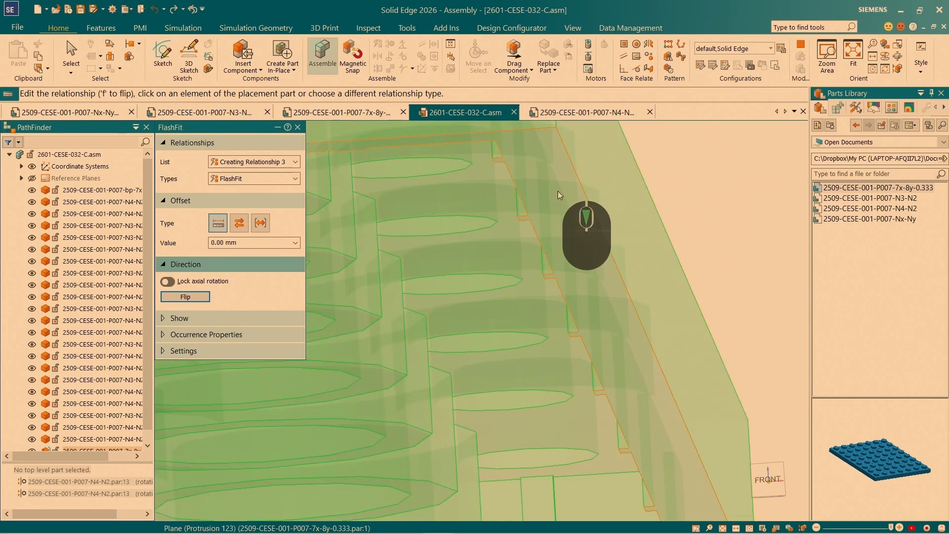
scroll(558, 190, up, 2)
scroll(557, 191, up, 2)
middle_drag(557, 191, 529, 359)
scroll(486, 326, down, 2)
click(485, 327)
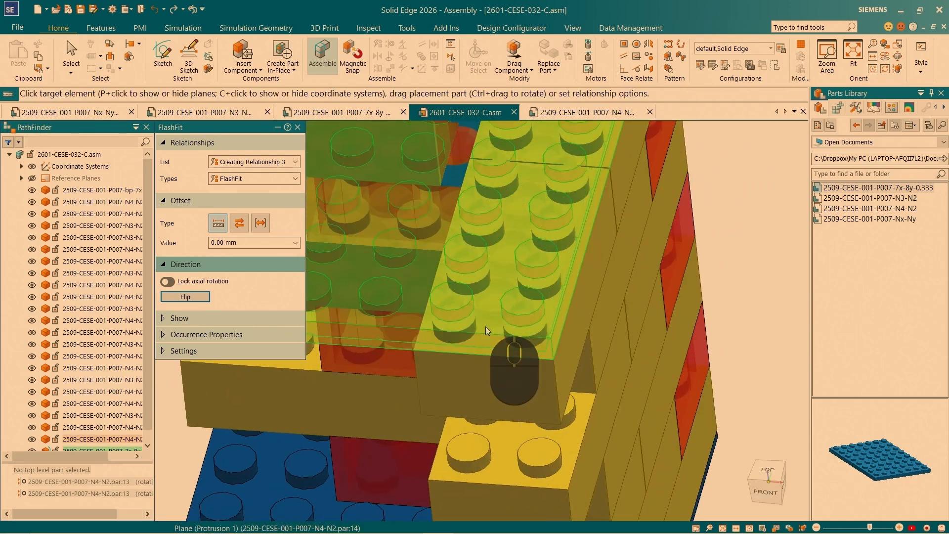
scroll(487, 332, up, 3)
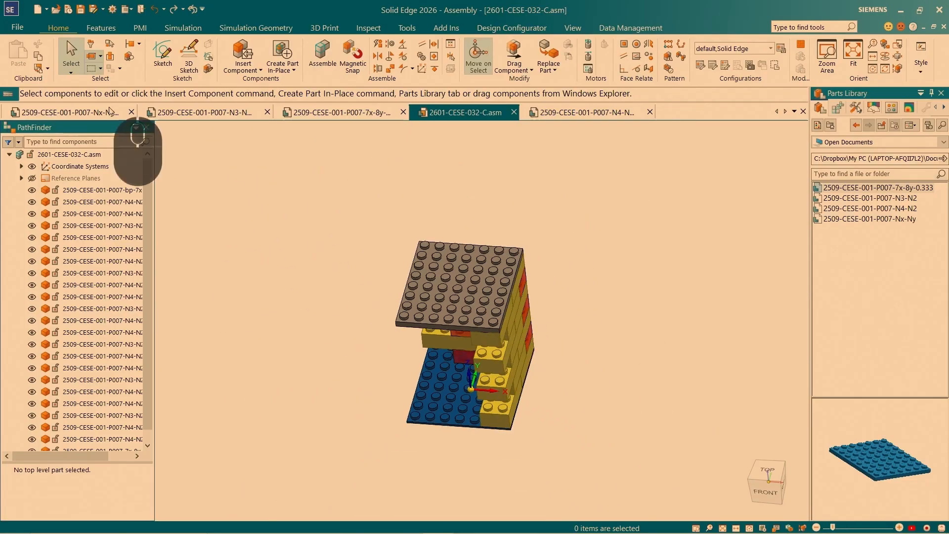
Move the 7x-8y-0.333 plate straight up above the wall with the option not to repair unsatisfied relationships.
click(415, 329)
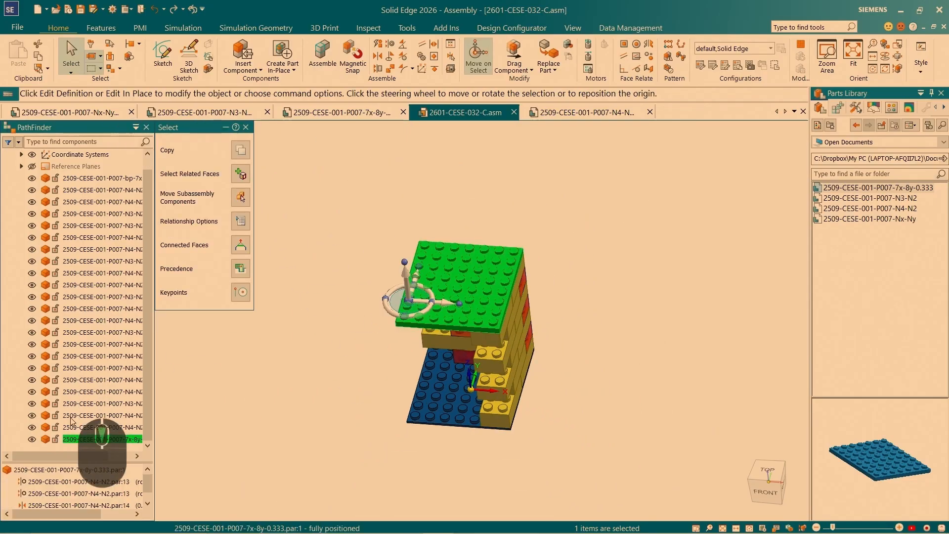
middle_drag(349, 396, 416, 271)
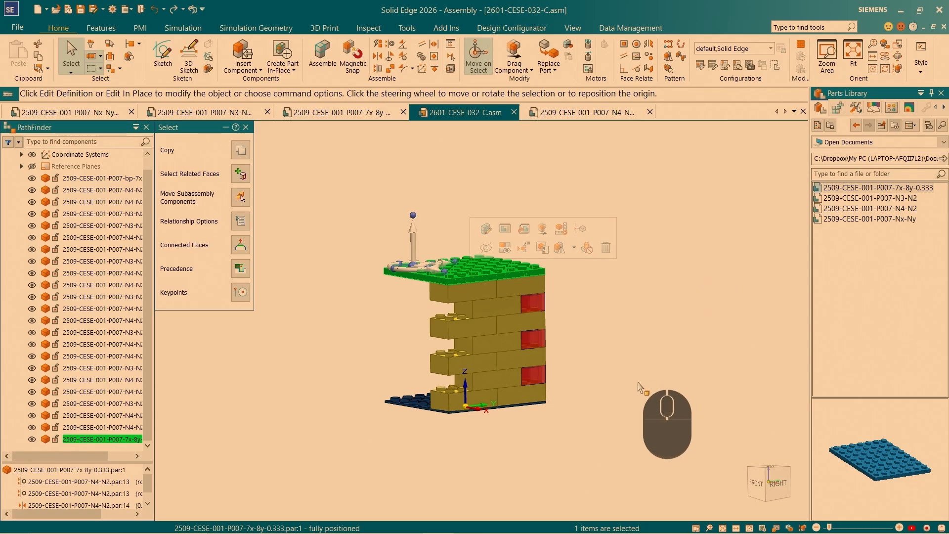
click(414, 244)
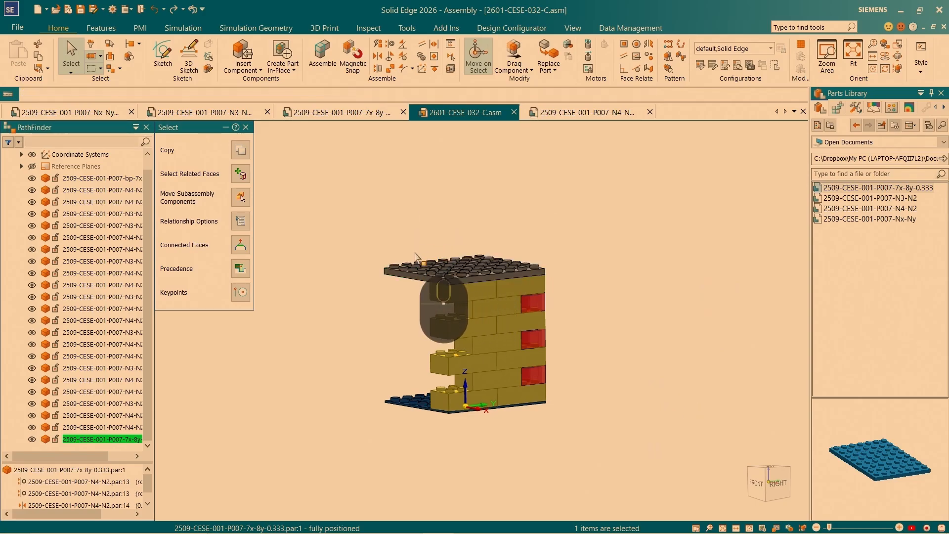
click(417, 218)
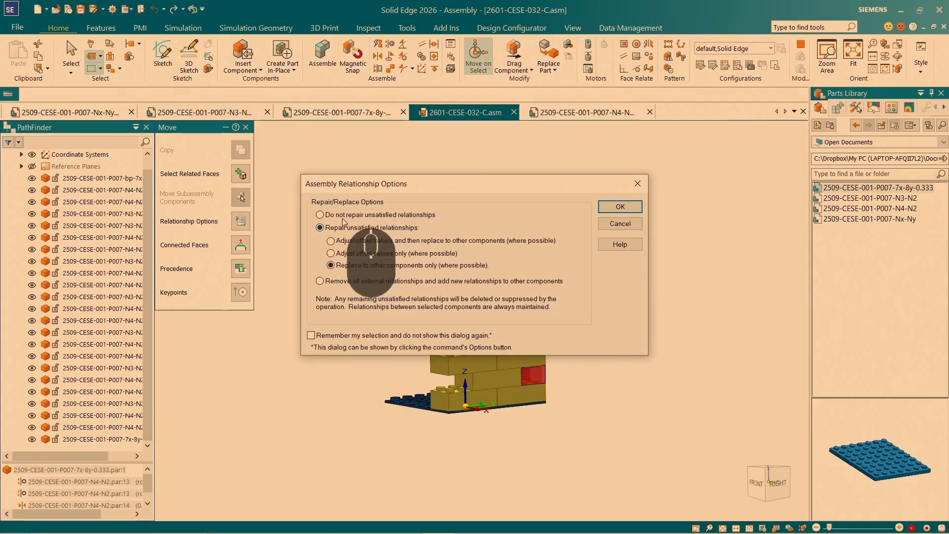
click(343, 217)
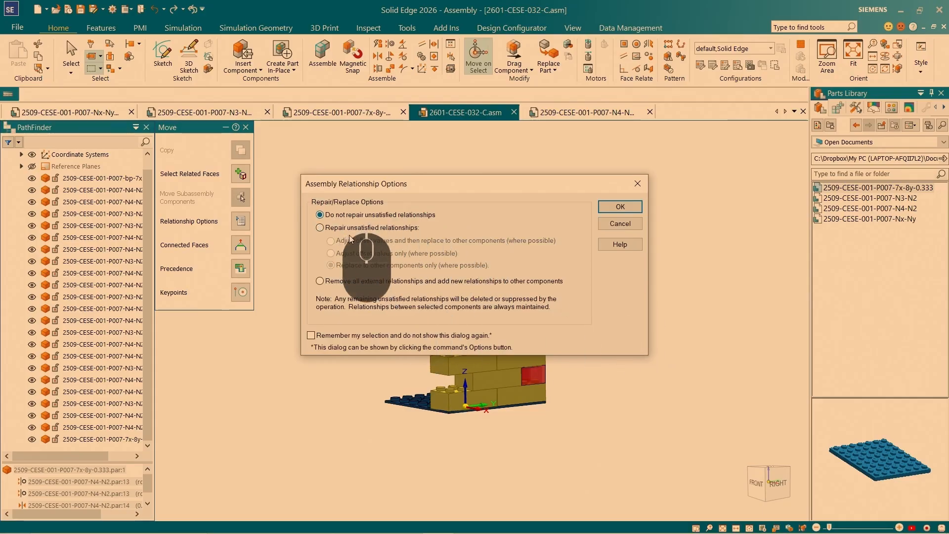
click(620, 206)
click(428, 277)
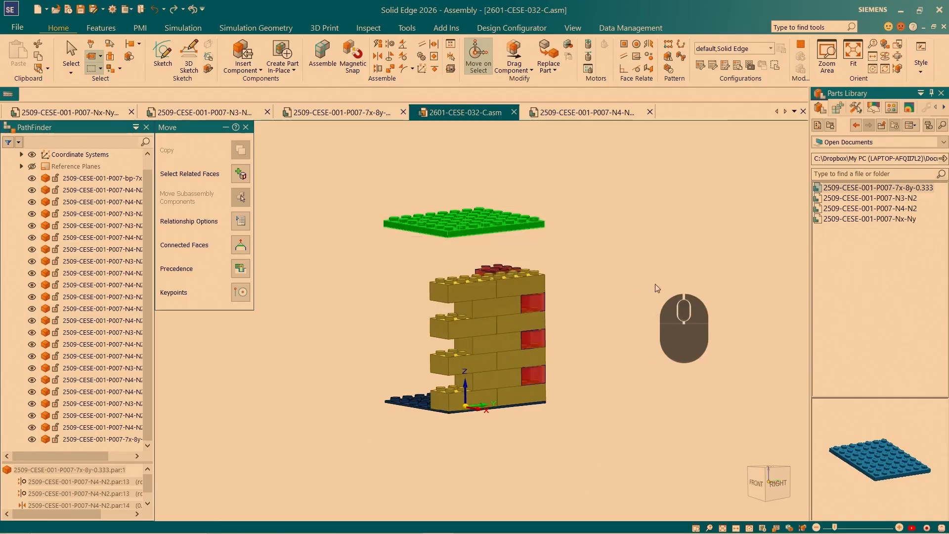
Select the bricks of the sixth layer, starting with its N4-N2 brick and adding the remaining ones.
click(487, 317)
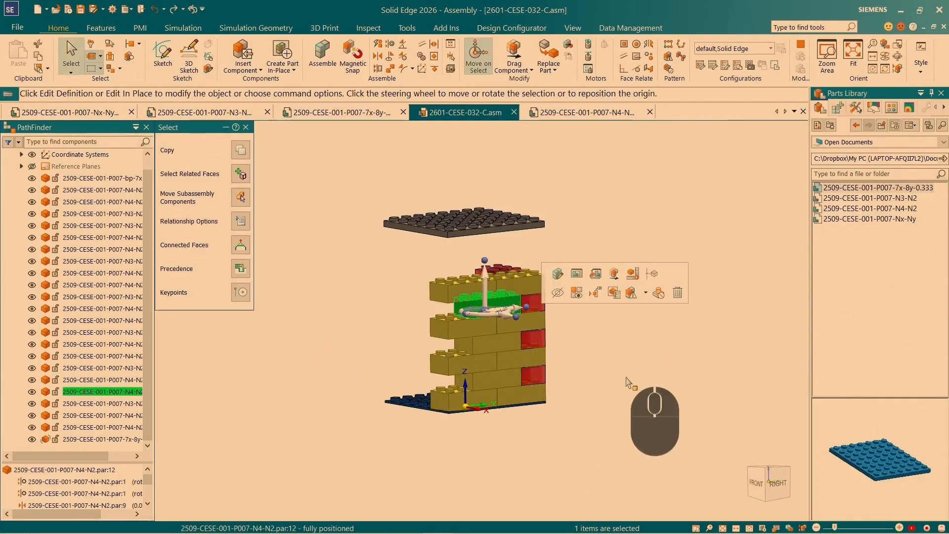
scroll(613, 370, down, 3)
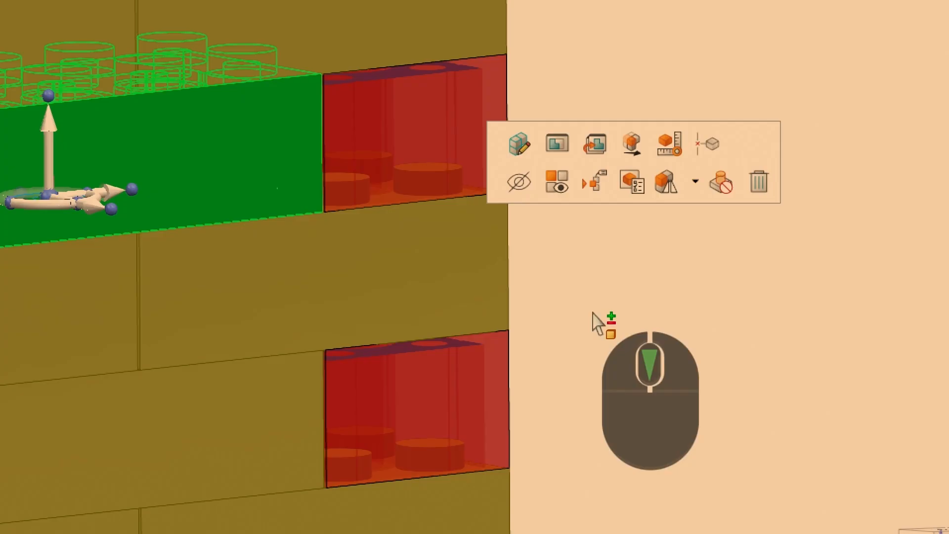
key(ctrl)
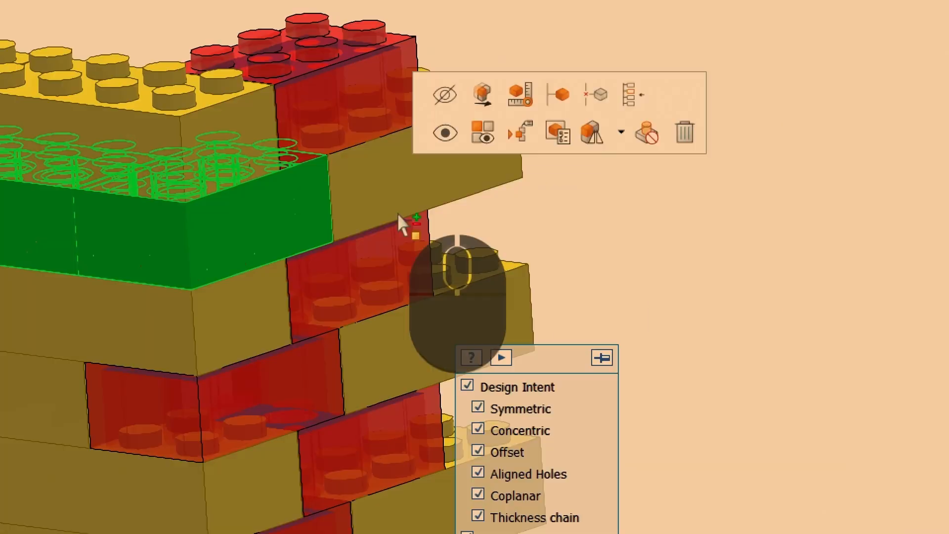
click(381, 186)
Reposition the steering wheel at the lower outer corner of the selected sixth-layer bricks.
scroll(771, 204, up, 5)
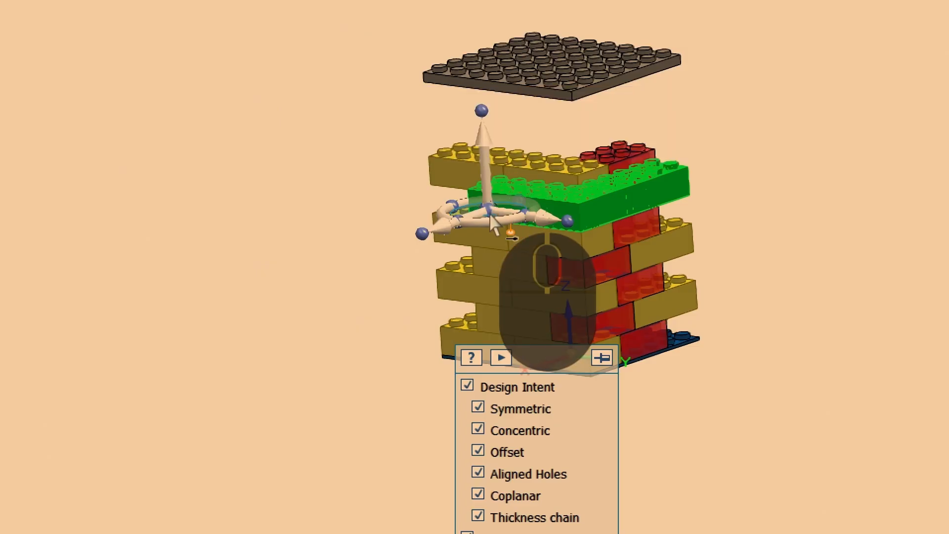
scroll(582, 224, down, 6)
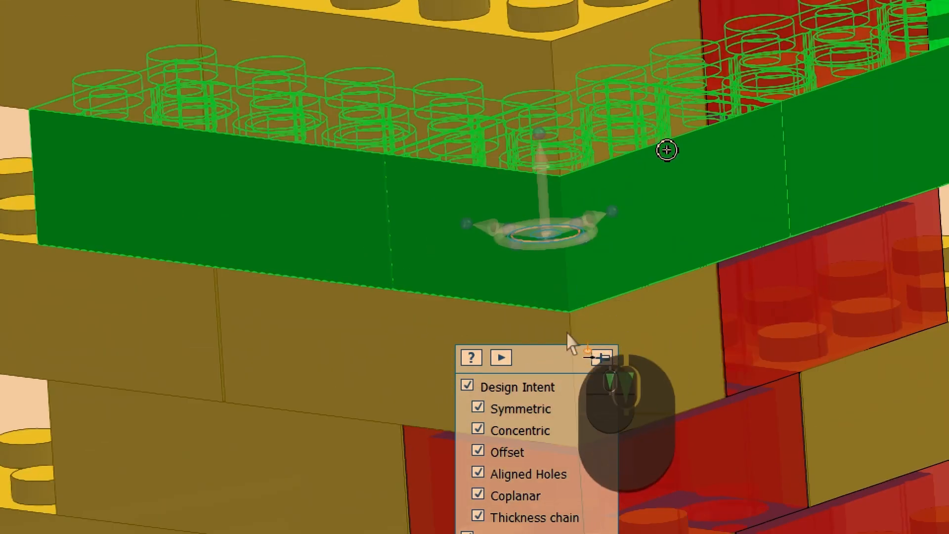
click(567, 313)
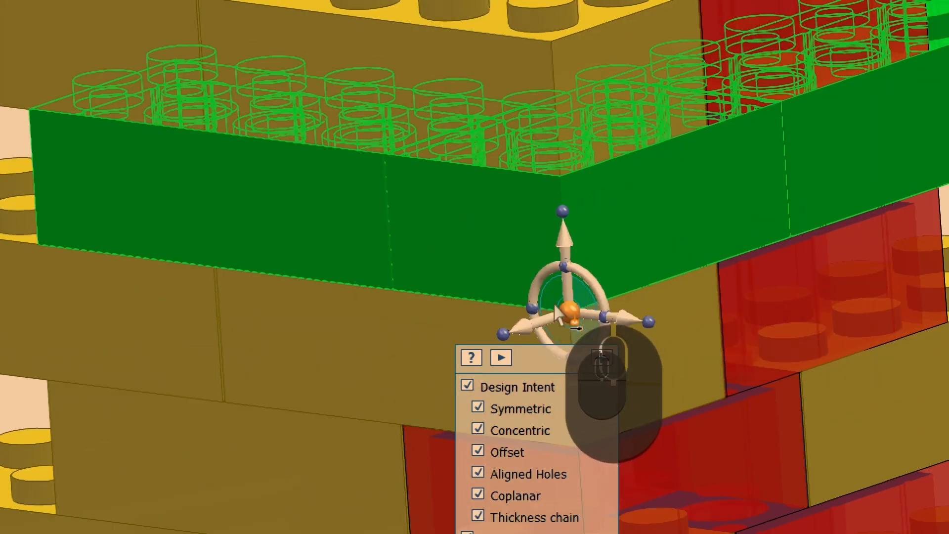
Copy the selected sixth-layer bricks 19.20 mm straight up, snapping to the upper outer corner of the seventh layer.
scroll(549, 222, up, 5)
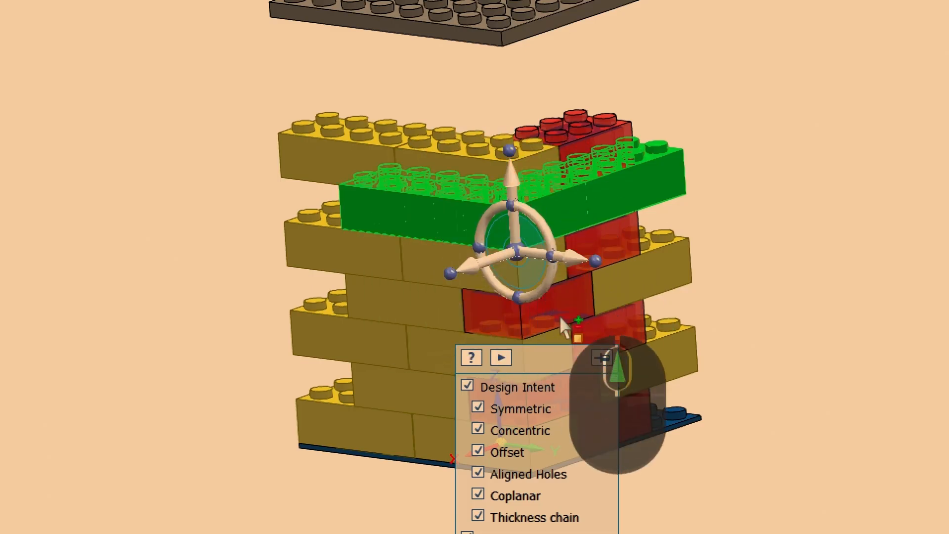
key(ctrl)
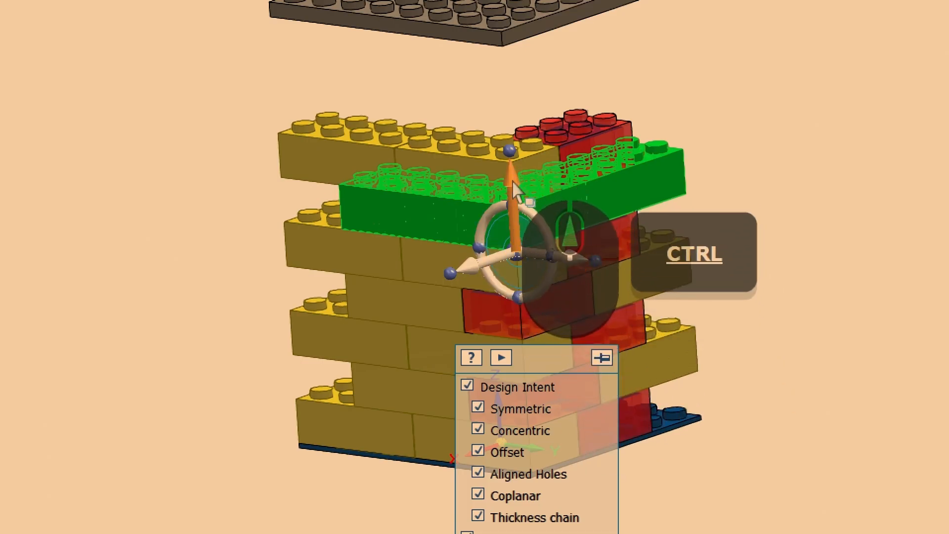
ctrl+drag(512, 180, 516, 96)
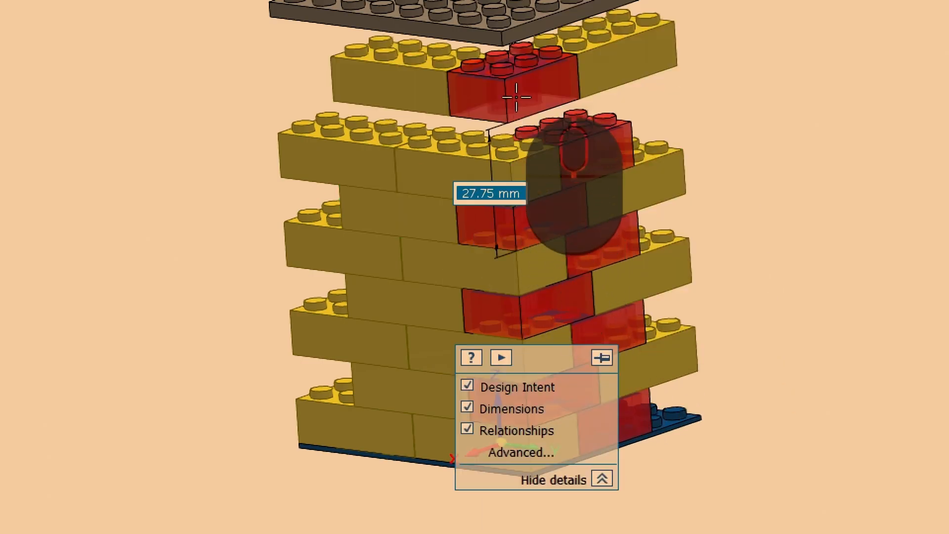
scroll(509, 160, down, 1)
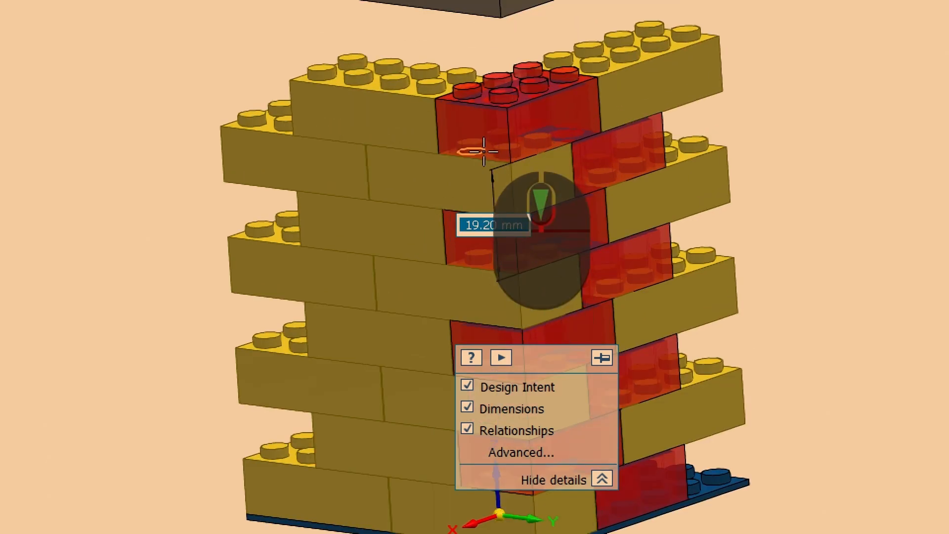
scroll(483, 150, down, 5)
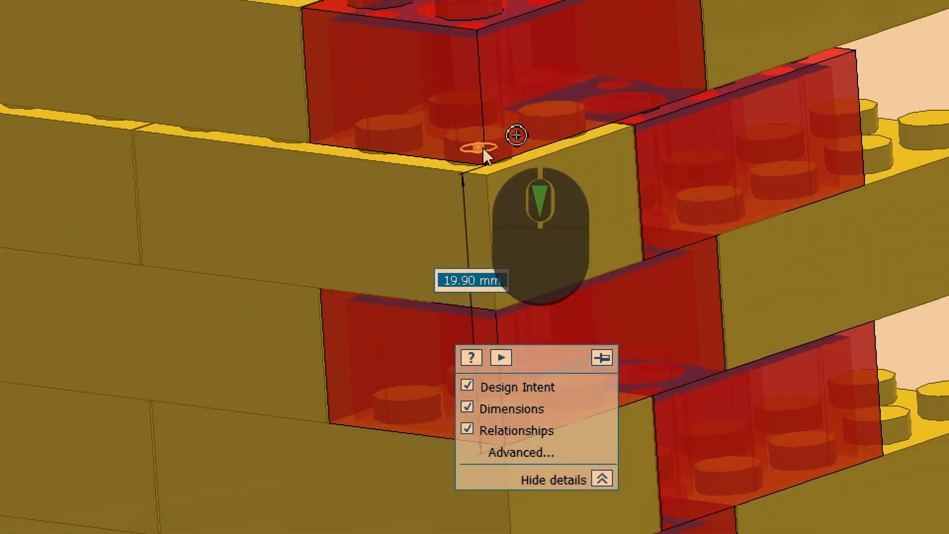
scroll(482, 147, down, 5)
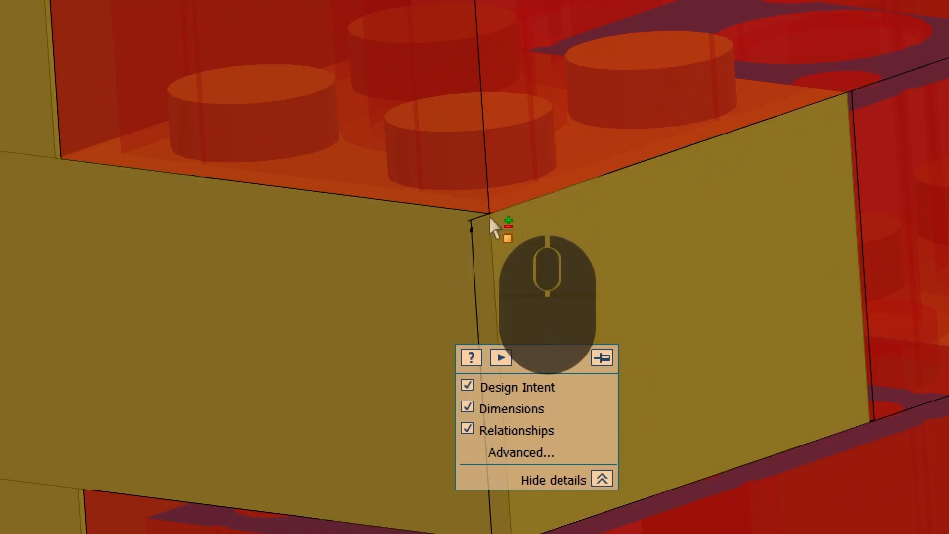
click(489, 215)
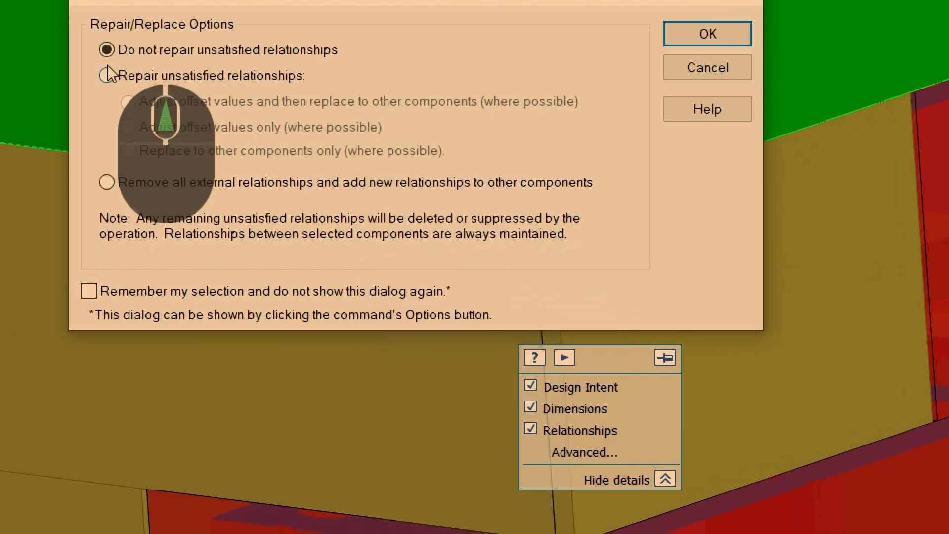
Repair the copy's unsatisfied relationships by replacing to other components only, accepting the seventh-layer bricks and the base plate as reference components.
click(44, 76)
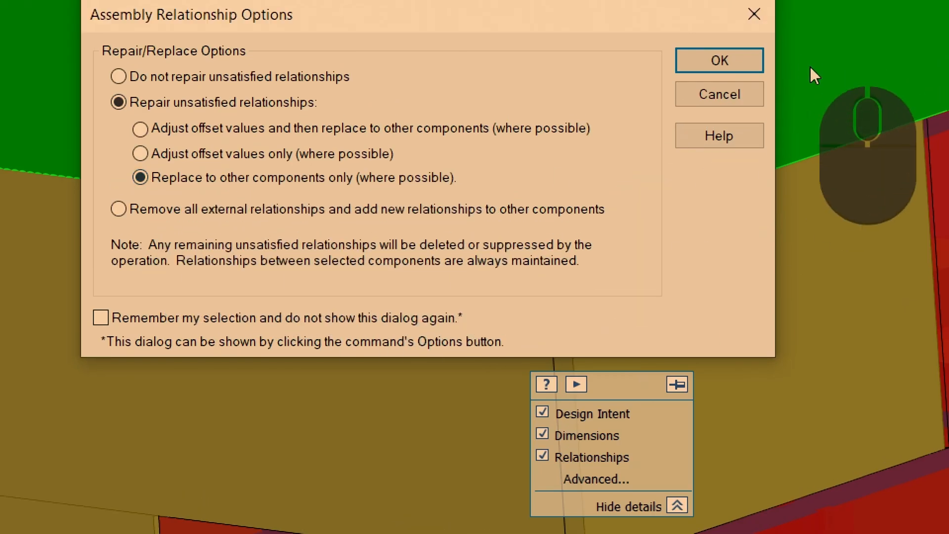
click(720, 64)
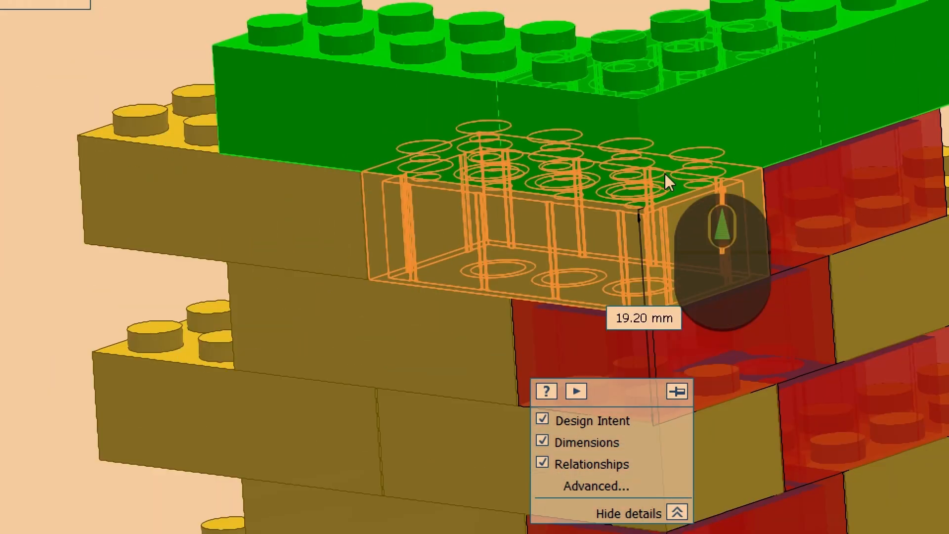
scroll(665, 174, up, 5)
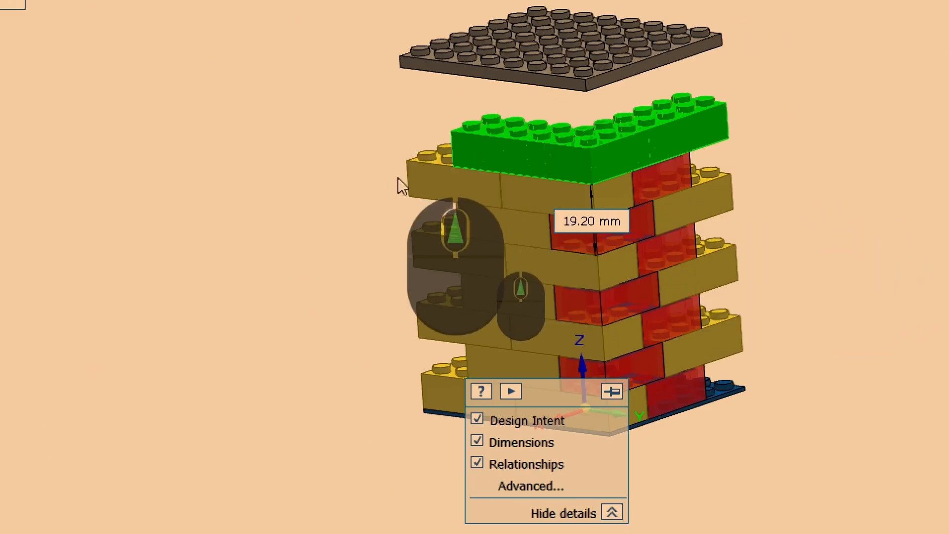
click(449, 176)
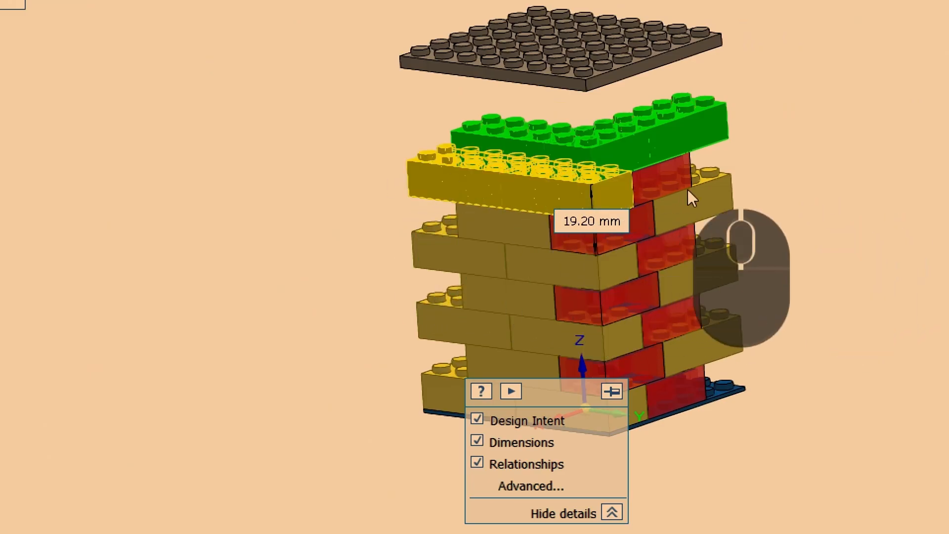
ctrl+click(674, 182)
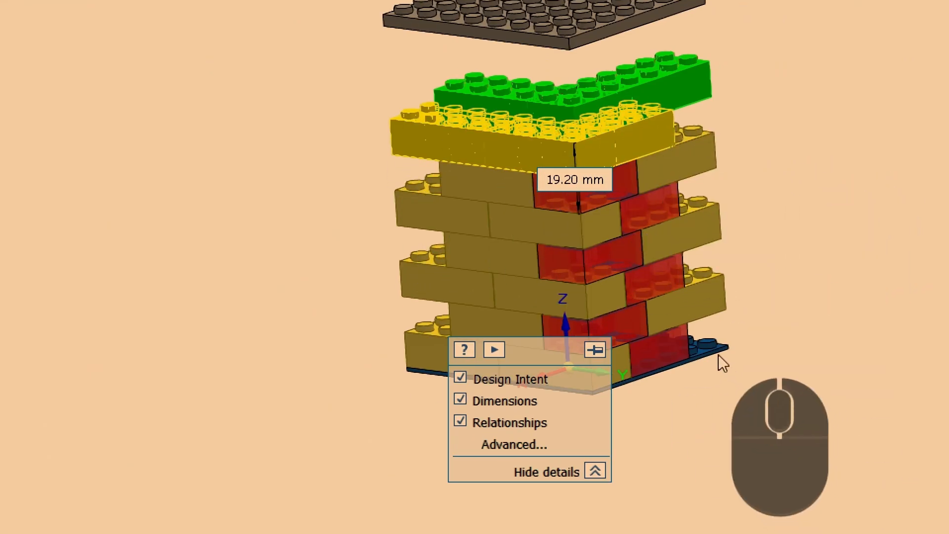
ctrl+click(714, 354)
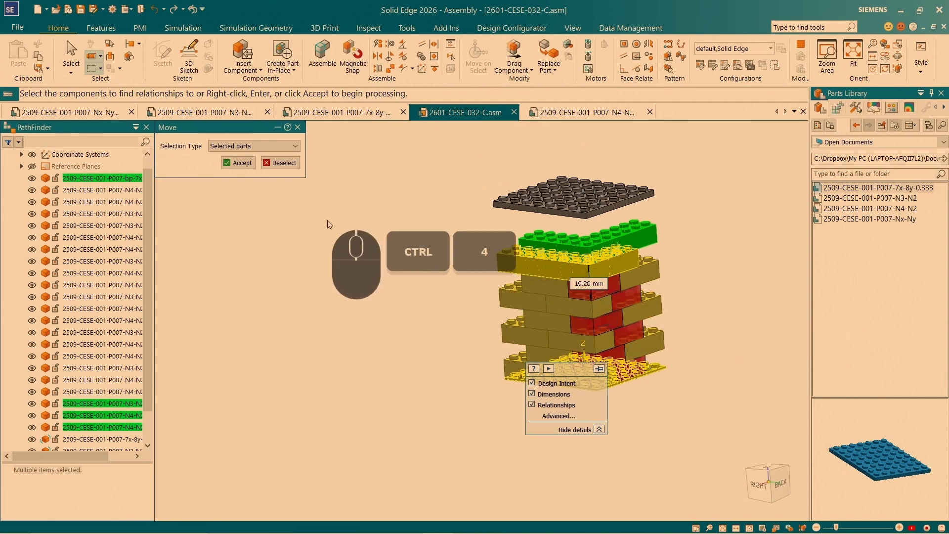
click(241, 164)
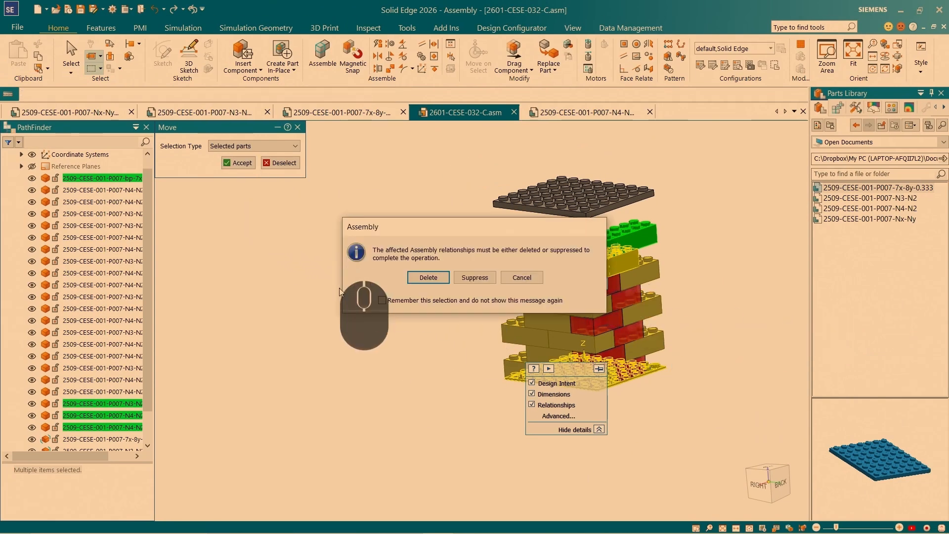
Complete the move of the selected bricks by deleting the affected assembly relationships.
click(426, 277)
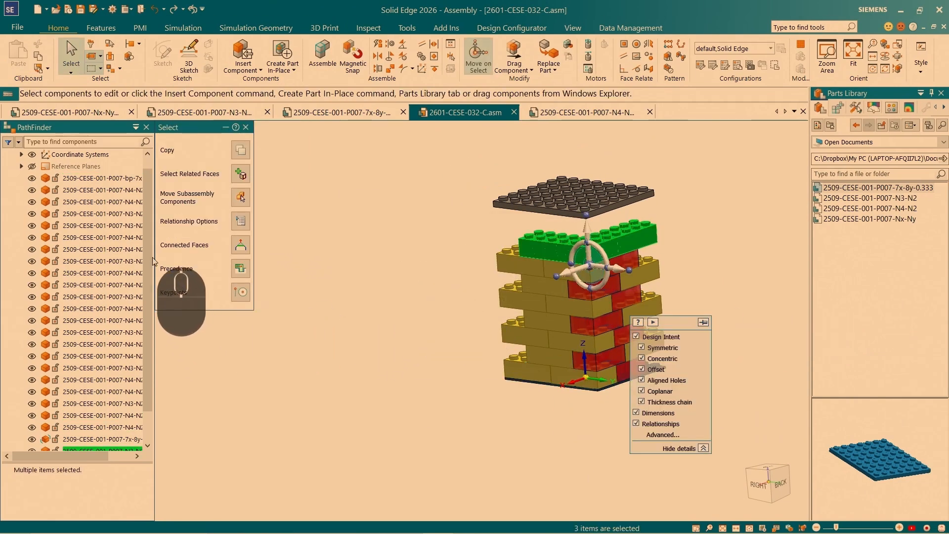
scroll(148, 277, down, 1)
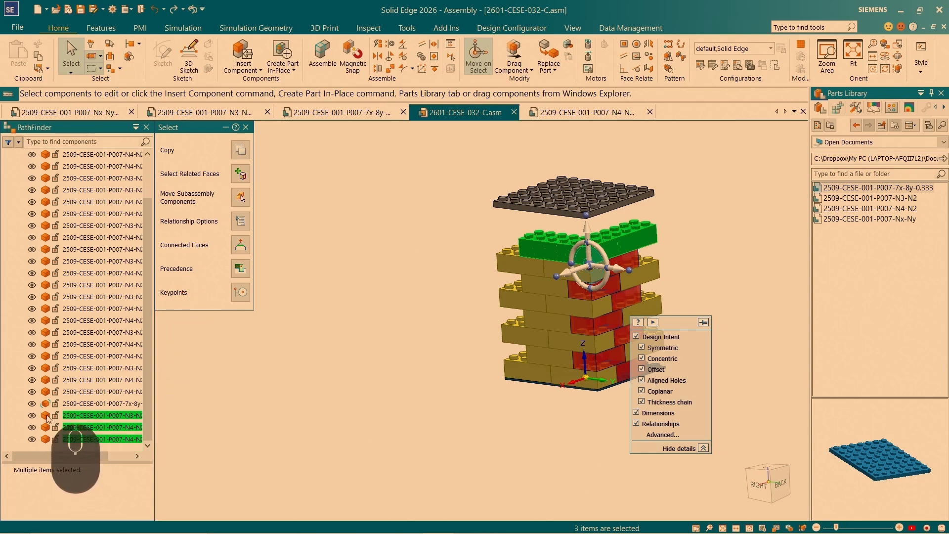
ctrl+click(78, 406)
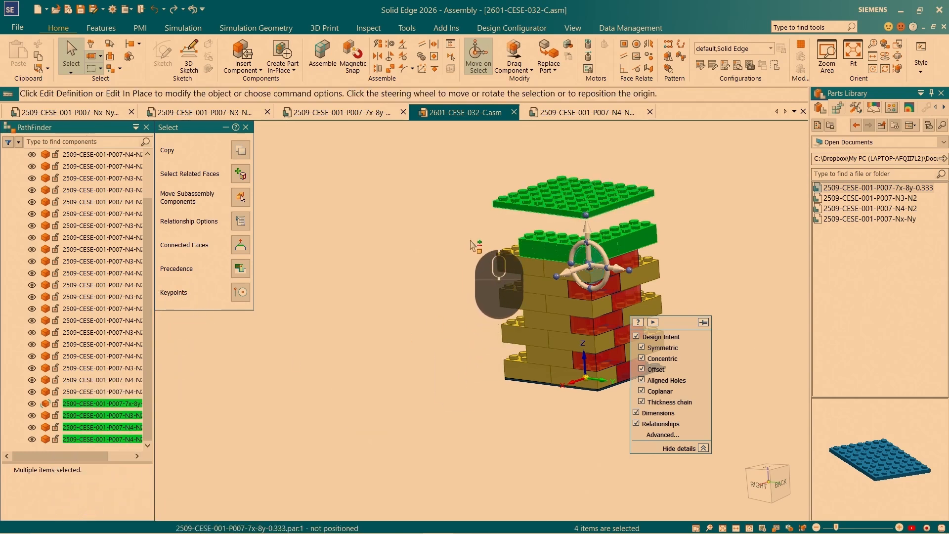
scroll(652, 200, up, 3)
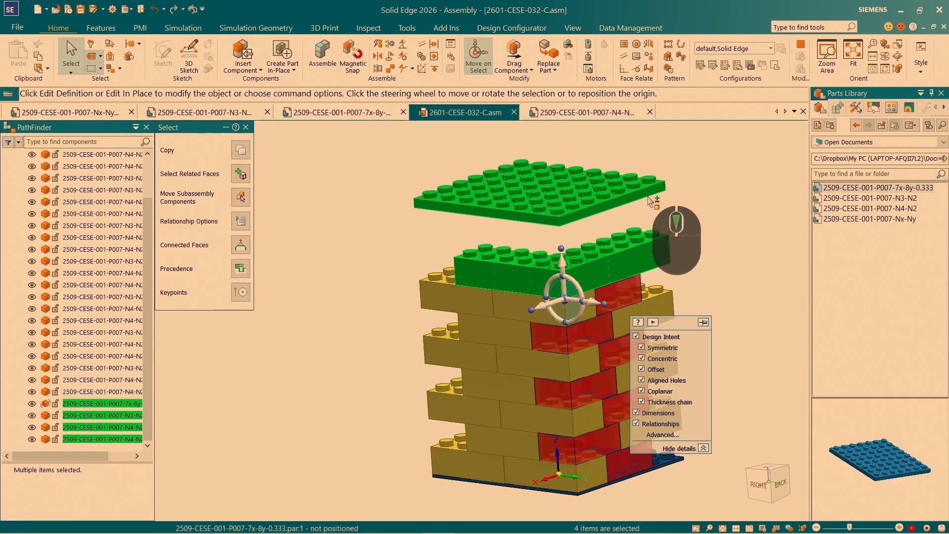
scroll(651, 200, up, 3)
key(Escape)
key(Escape)
Raise the 7x-8y-0.333 plate farther above the brick stack with Drag Component, using no motion analysis.
scroll(544, 217, down, 5)
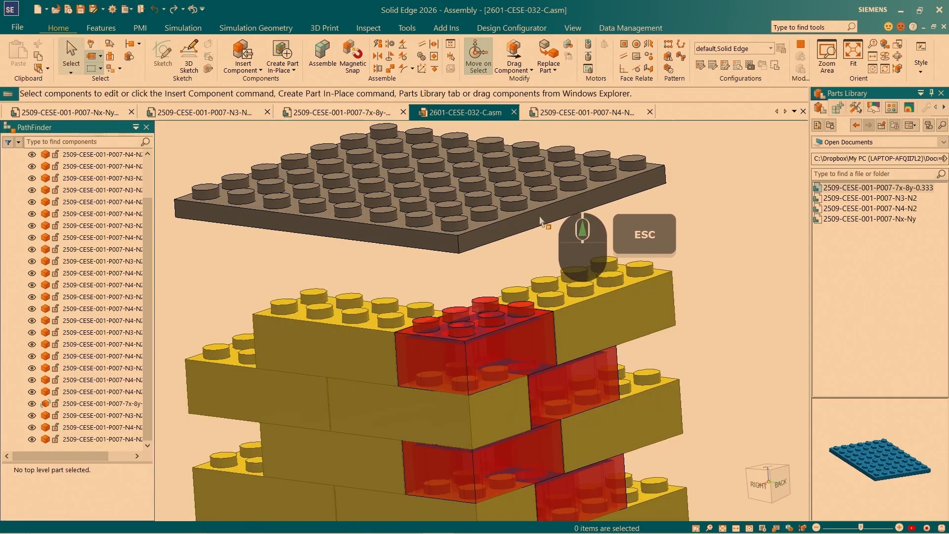
click(512, 71)
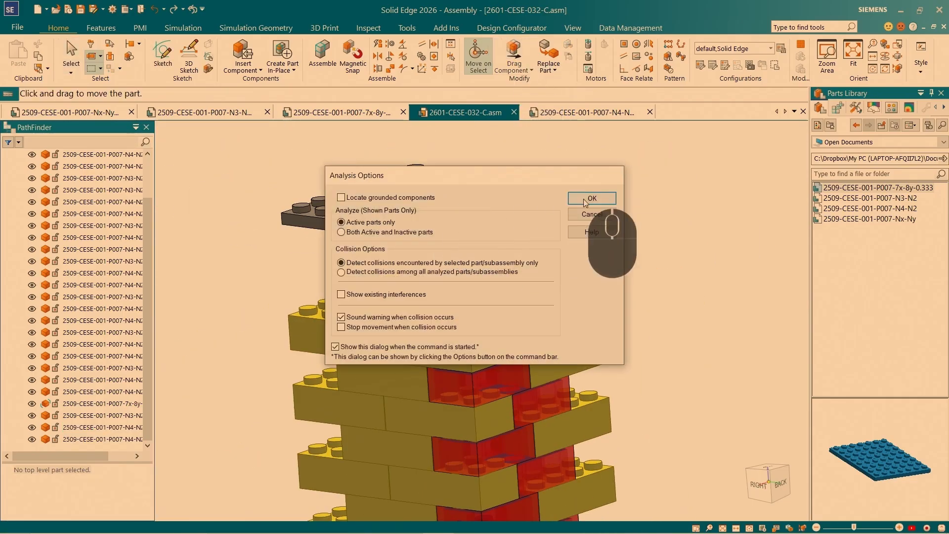
click(578, 214)
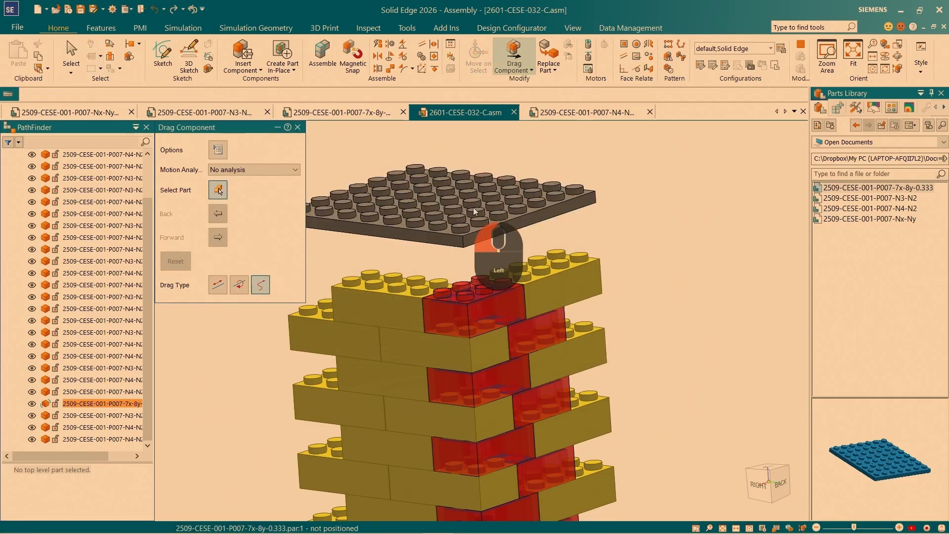
drag(494, 217, 544, 163)
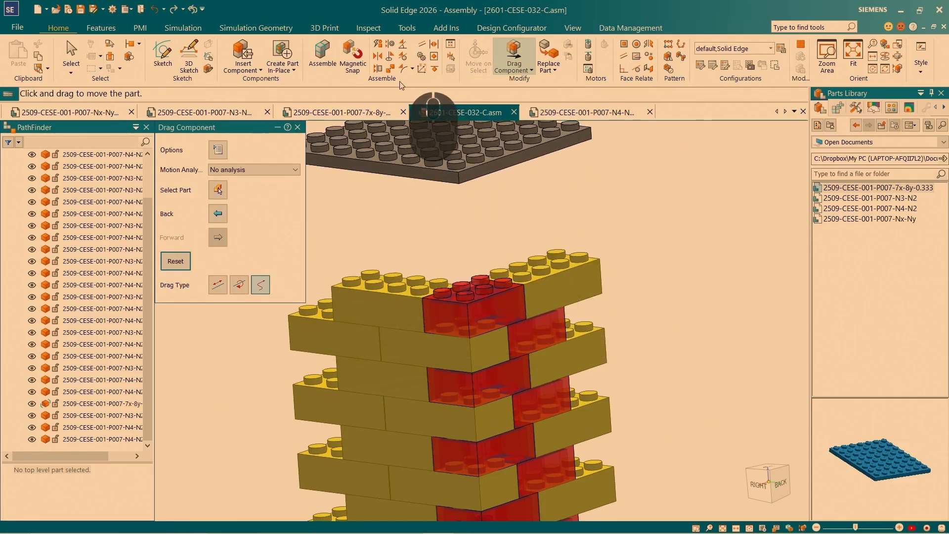
Position the 7x-8y-0.333 plate on the brick stack, mating it to the uppermost red brick's top face with a 0.00 mm offset.
click(379, 57)
scroll(508, 165, down, 8)
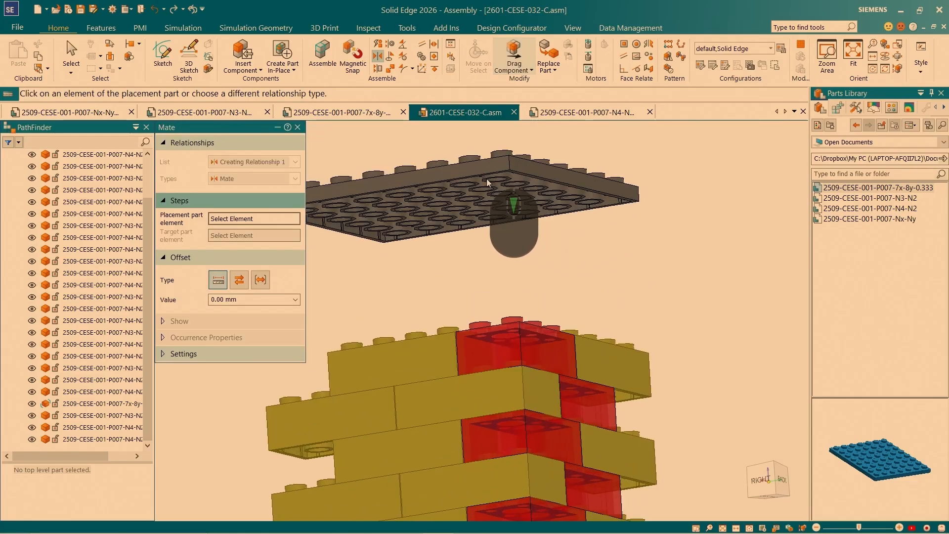
scroll(509, 165, down, 6)
click(544, 182)
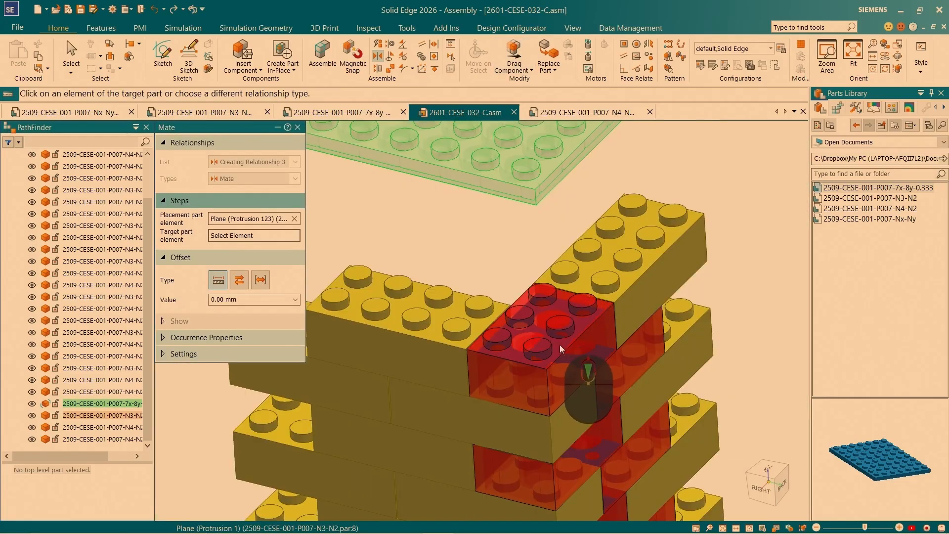
click(559, 345)
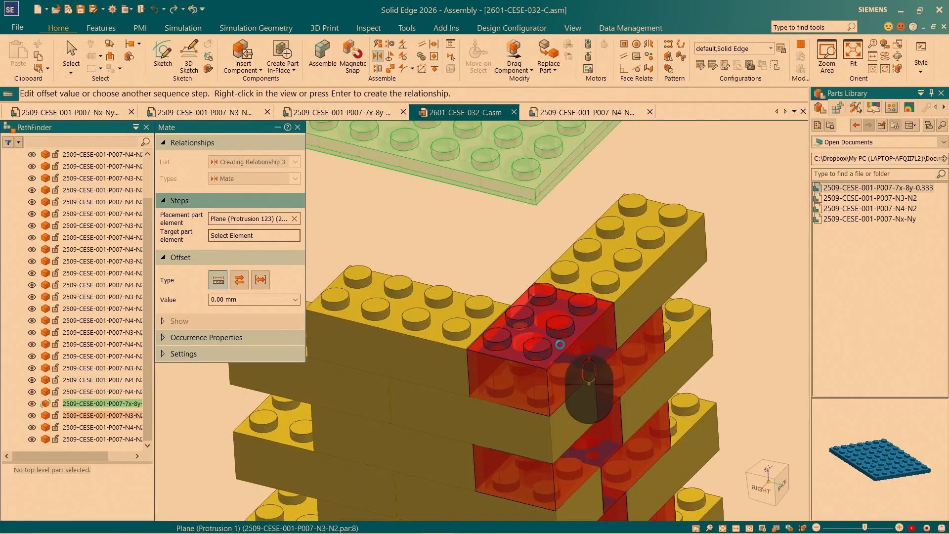
right_click(559, 345)
Delete the yellow brick beside the uppermost red brick, directly beneath the plate.
scroll(522, 256, up, 7)
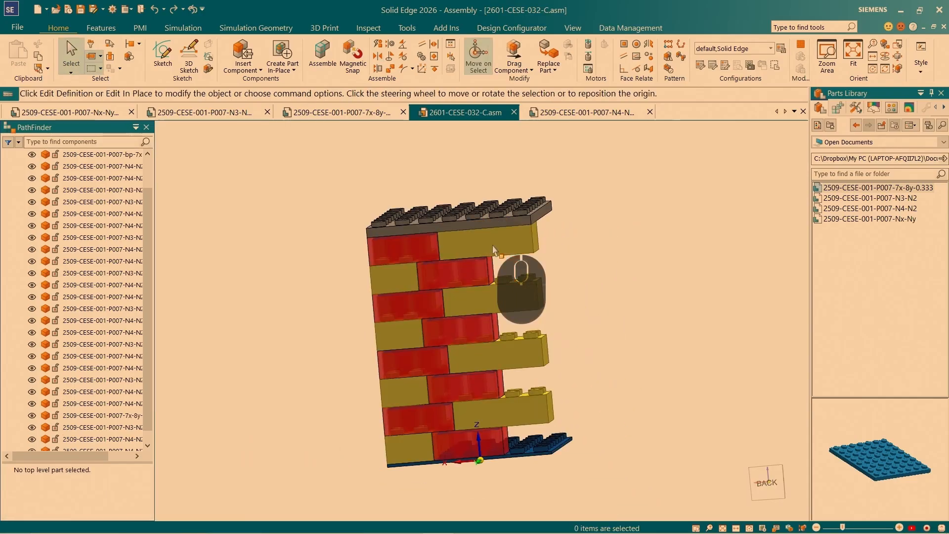
click(494, 250)
key(Delete)
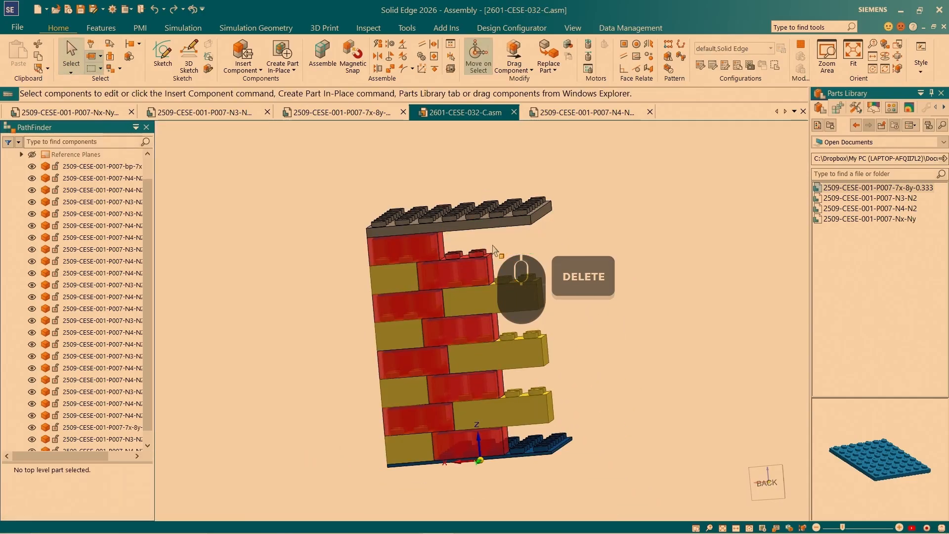
Hide the 7x-8y-0.333 plate to expose the bricks beneath it.
click(398, 248)
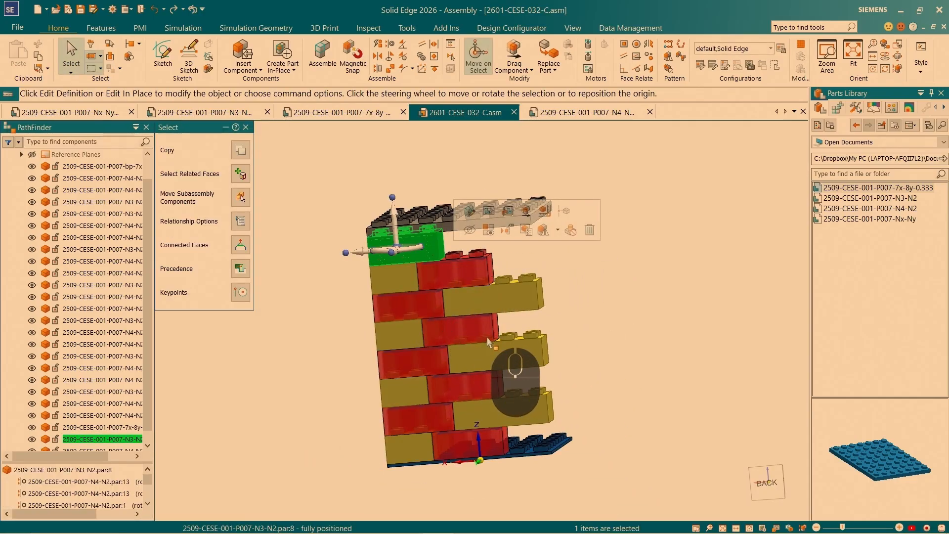
click(547, 275)
middle_drag(546, 275, 524, 306)
scroll(412, 280, down, 2)
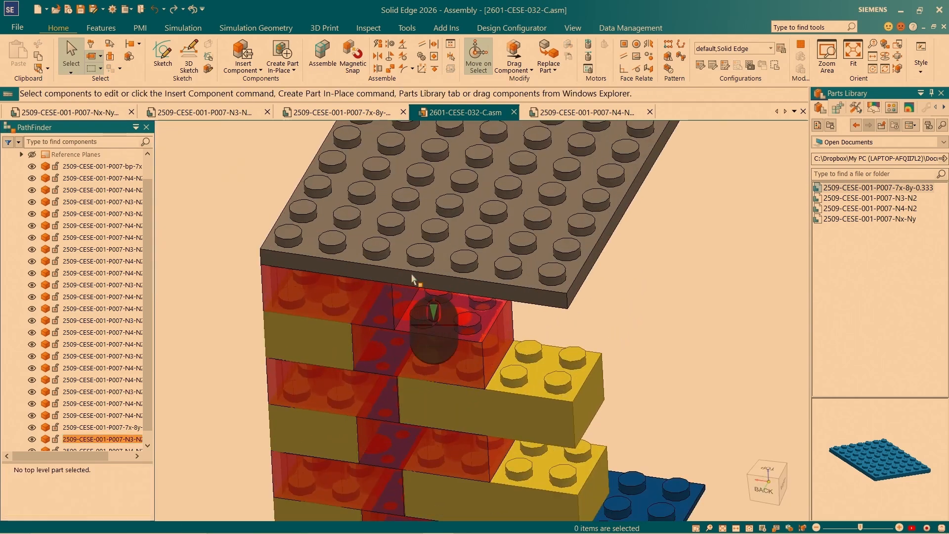
click(450, 250)
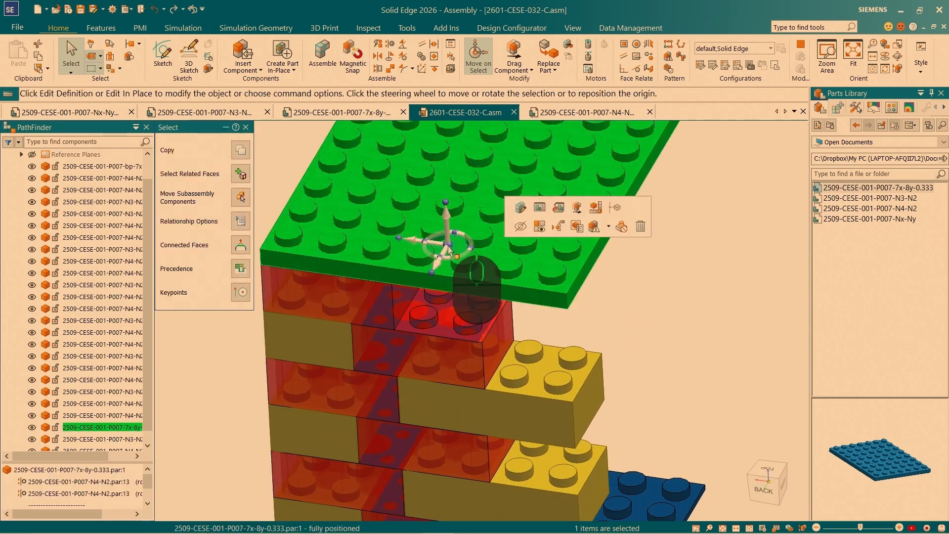
click(31, 428)
scroll(676, 292, up, 3)
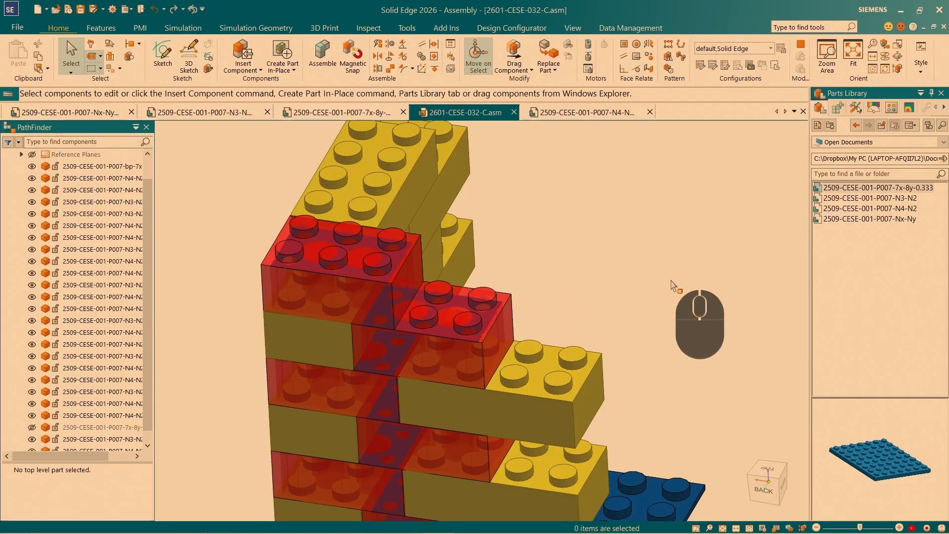
Select the uppermost red N3-N2 brick and reposition its steering wheel onto the peg nearest its outer corner.
scroll(540, 247, down, 5)
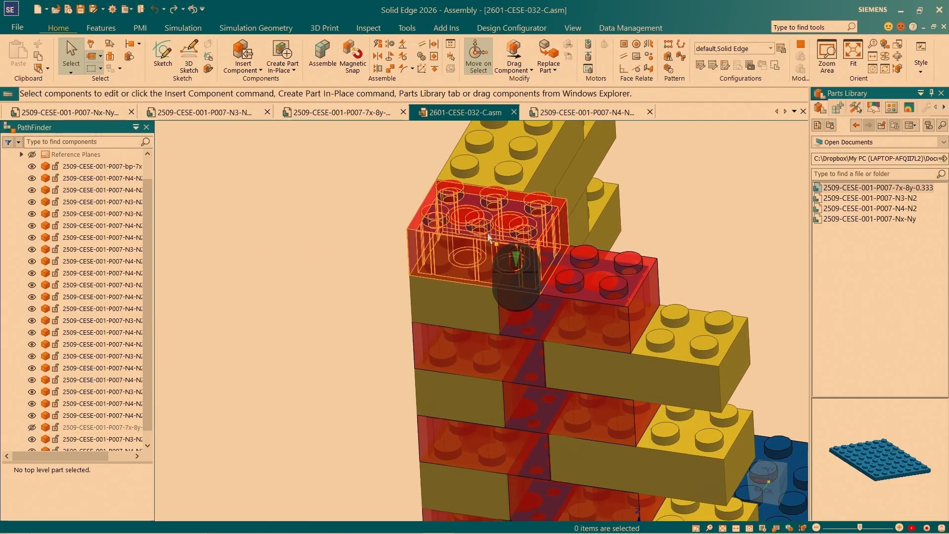
click(444, 236)
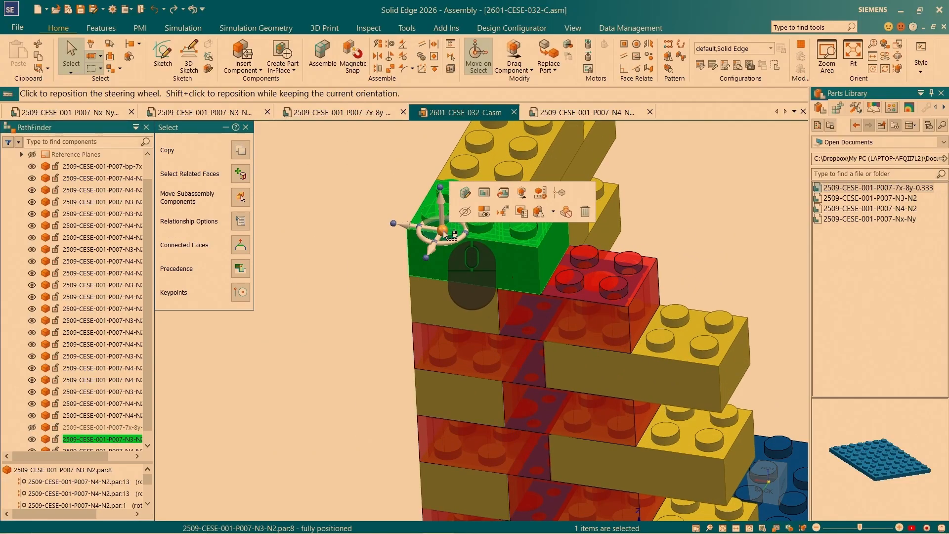
click(441, 230)
scroll(485, 233, down, 4)
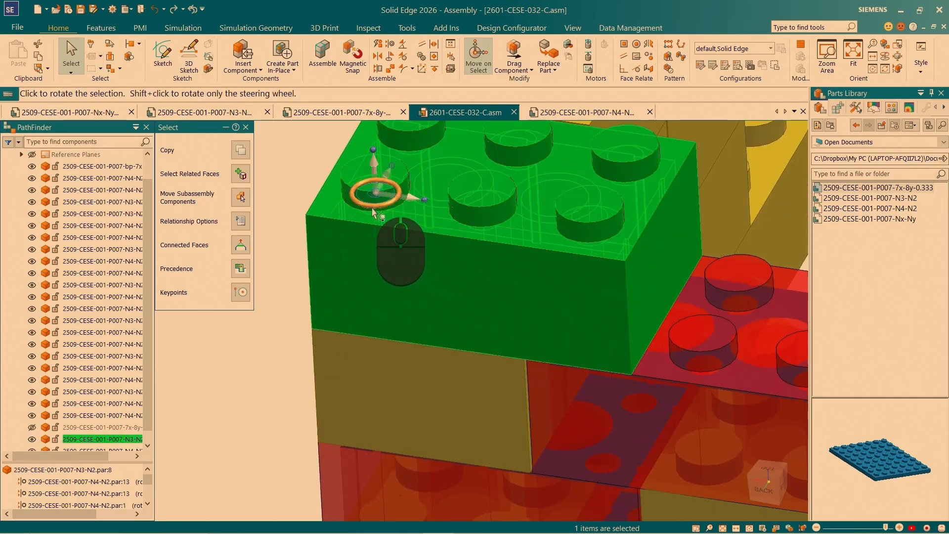
scroll(346, 280, up, 4)
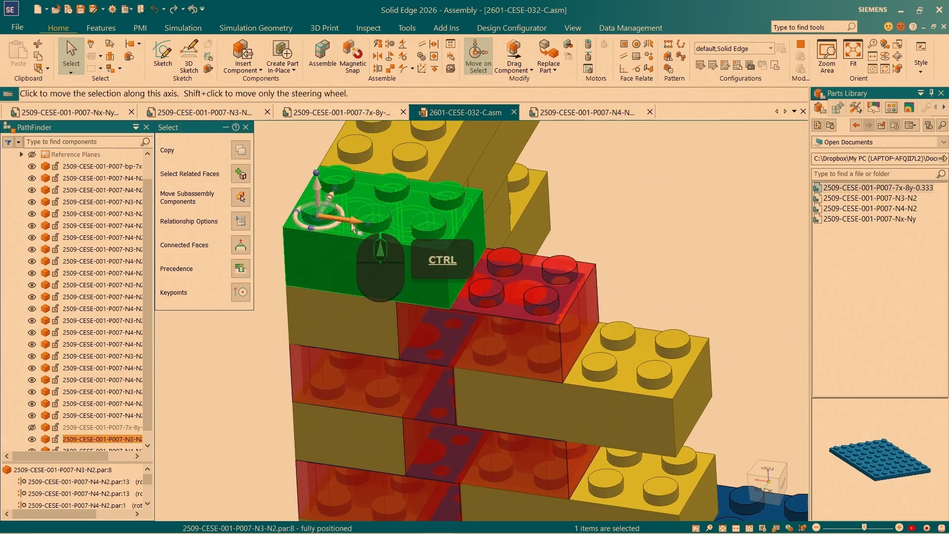
Copy the uppermost red brick 24 mm along its length into the gap left by the deleted yellow brick.
ctrl+click(320, 221)
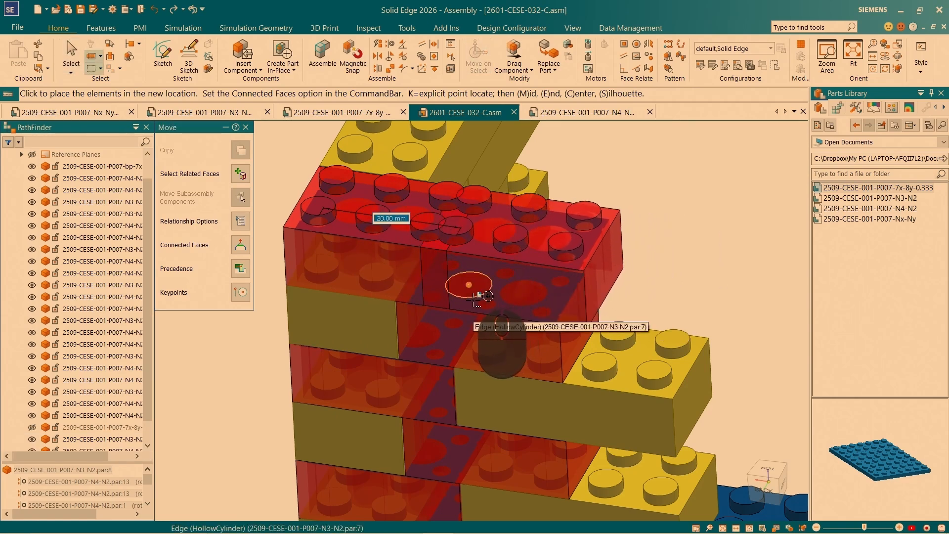
mouse_move(474, 300)
middle_down()
mouse_move(508, 268)
mouse_move(487, 304)
mouse_move(474, 304)
mouse_move(479, 285)
mouse_move(469, 308)
middle_up()
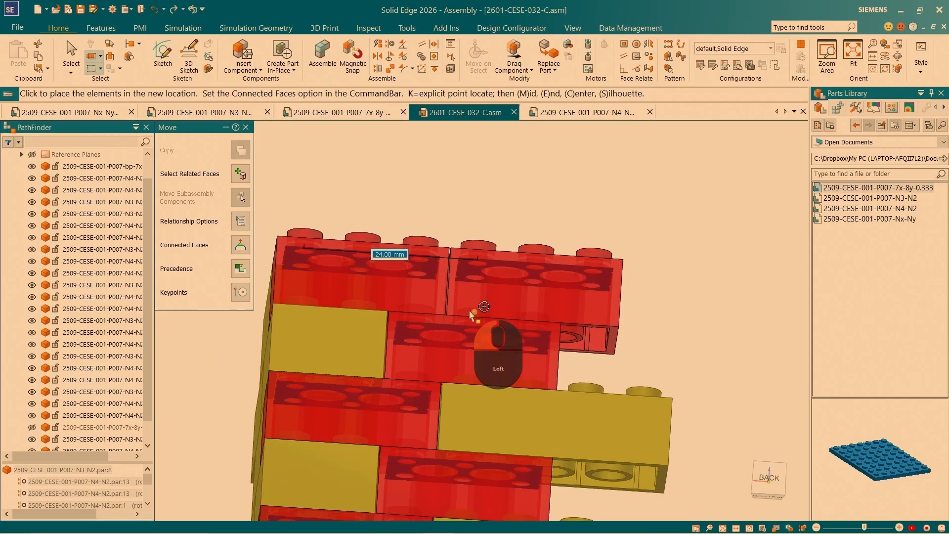
click(470, 311)
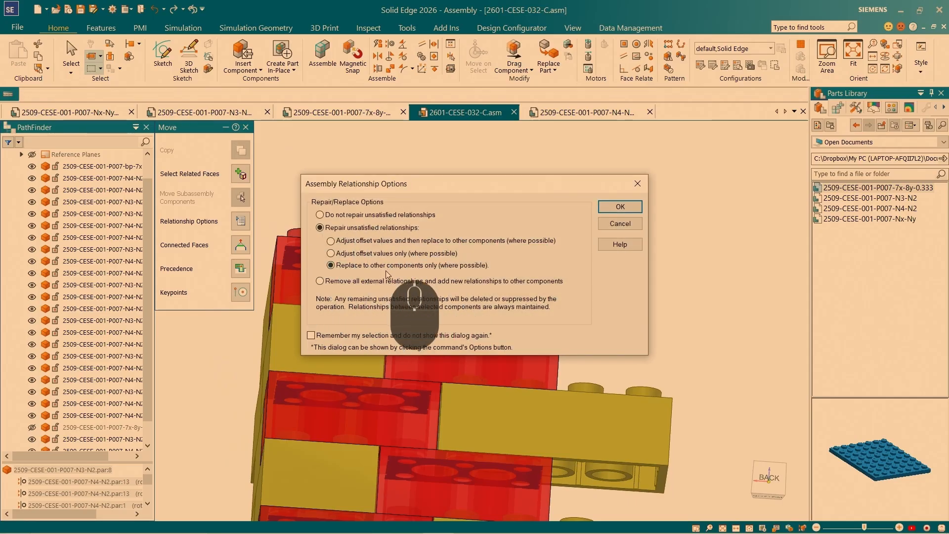
Repair the copied brick's relationships by replacing to other components only, using the red brick directly below as the reference.
click(615, 207)
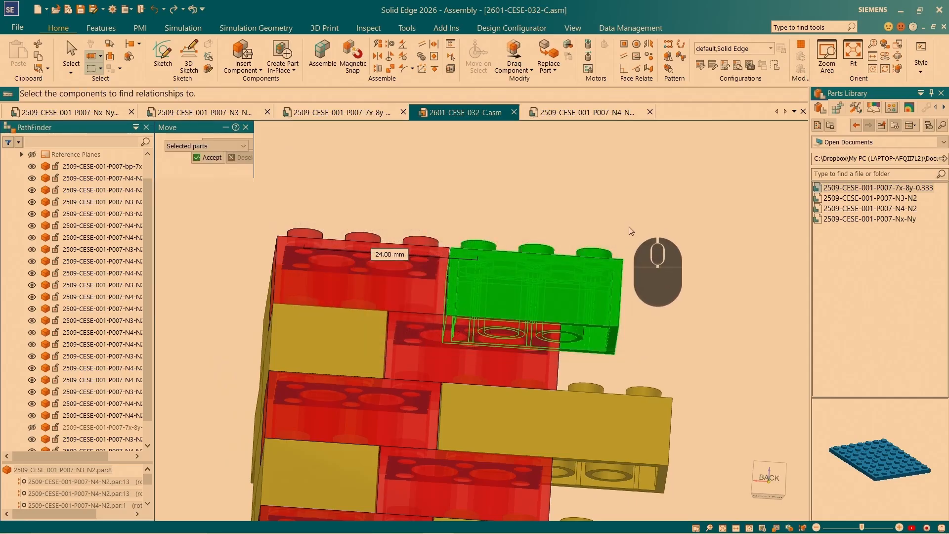
scroll(544, 247, down, 4)
scroll(522, 337, up, 4)
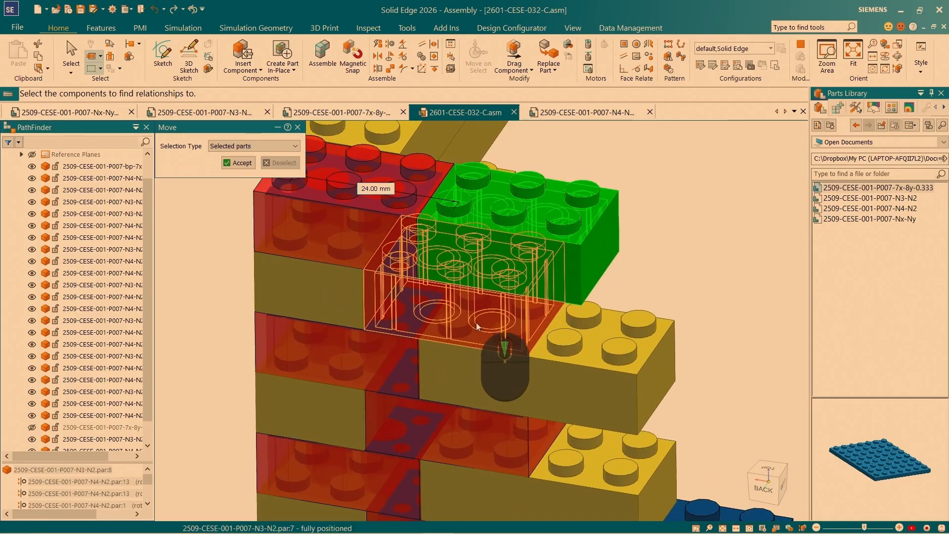
click(476, 323)
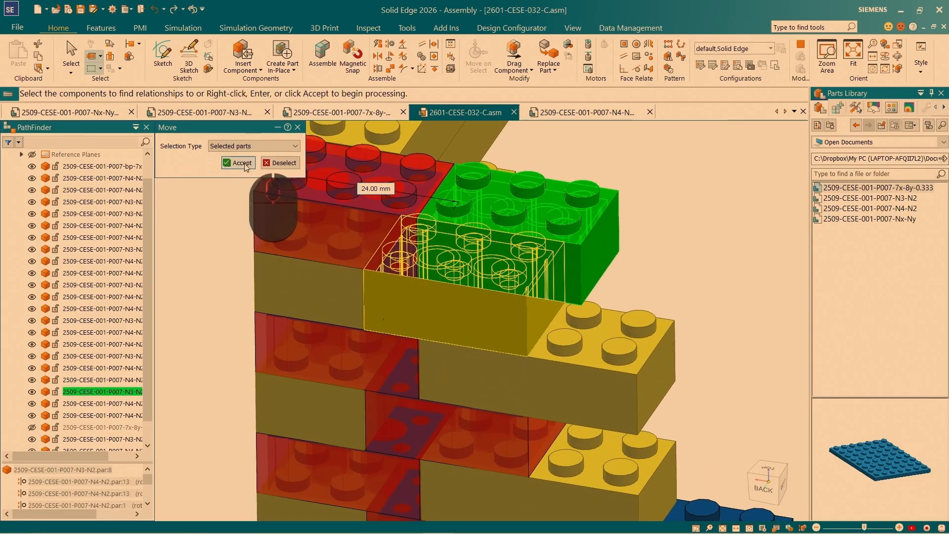
click(482, 279)
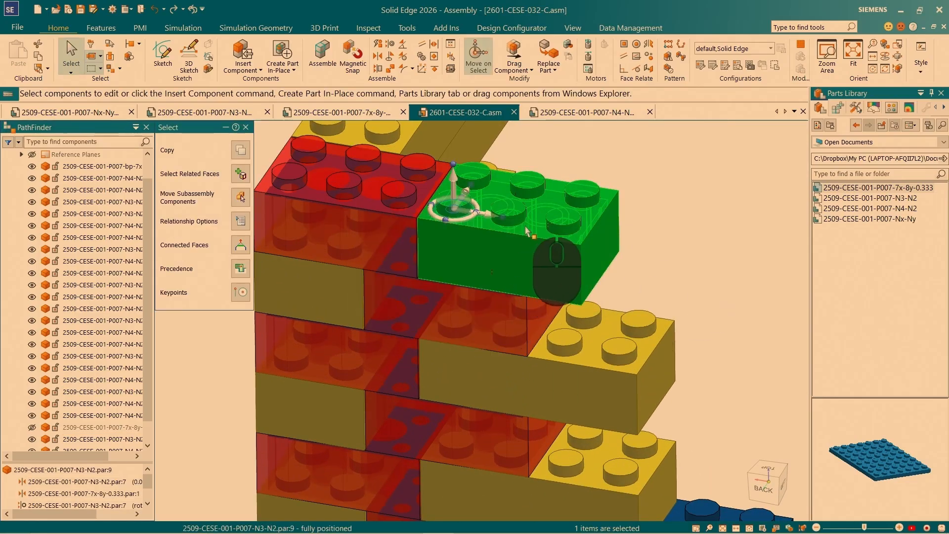
Show the 7x-8y-0.333 plate again and inspect the completed corner from several directions.
scroll(72, 429, down, 1)
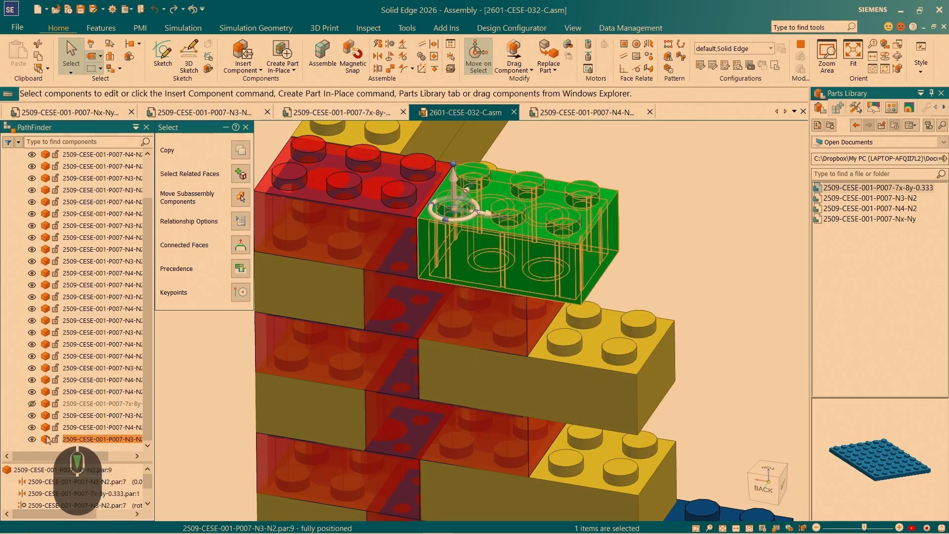
click(660, 210)
scroll(660, 210, up, 5)
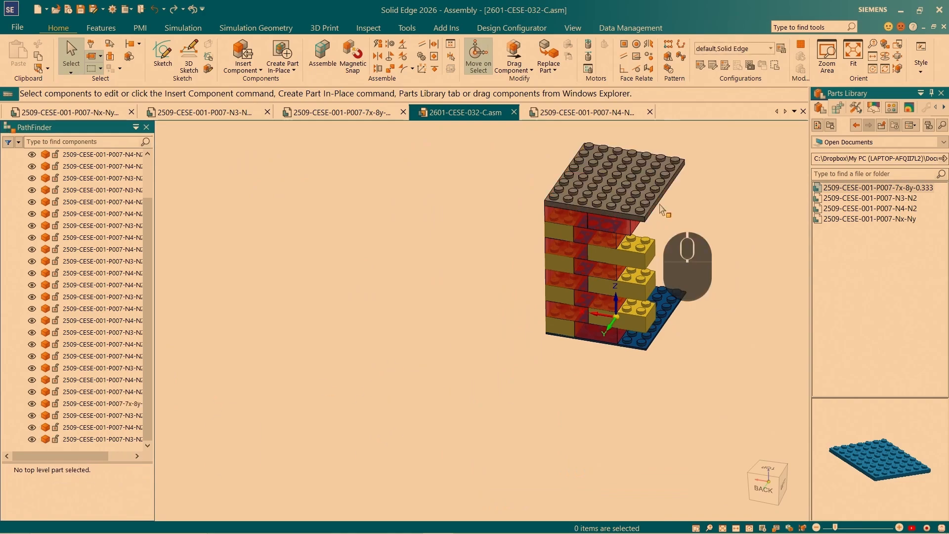
scroll(649, 225, down, 5)
middle_drag(648, 223, 492, 178)
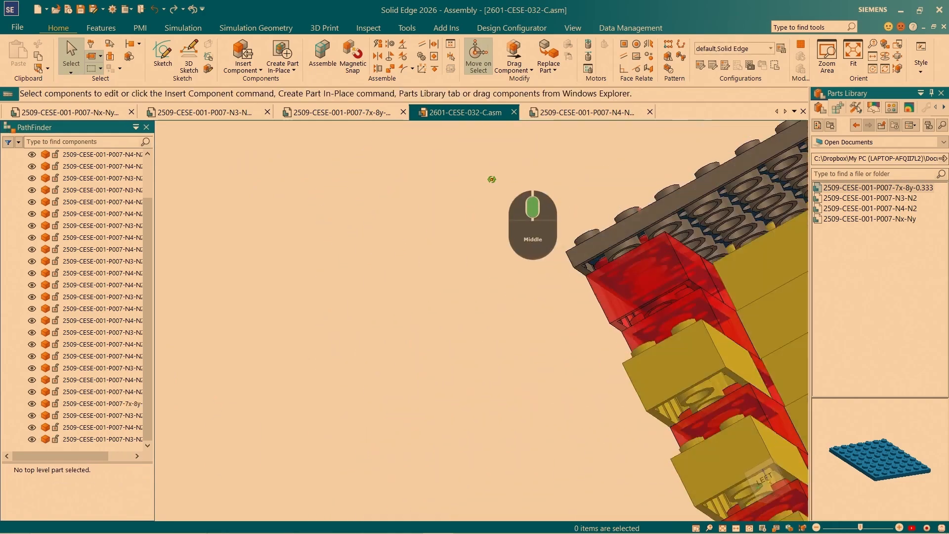
scroll(491, 179, up, 5)
middle_drag(691, 259, 589, 277)
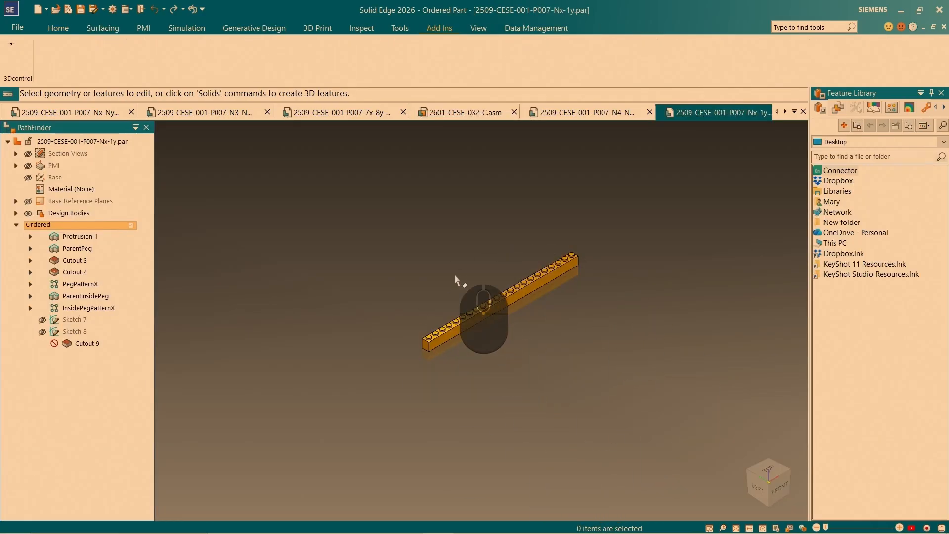
Save the Nx-1y brick part as a new part named 2509-CESE-001-P007-N2-1y.
click(104, 12)
click(138, 23)
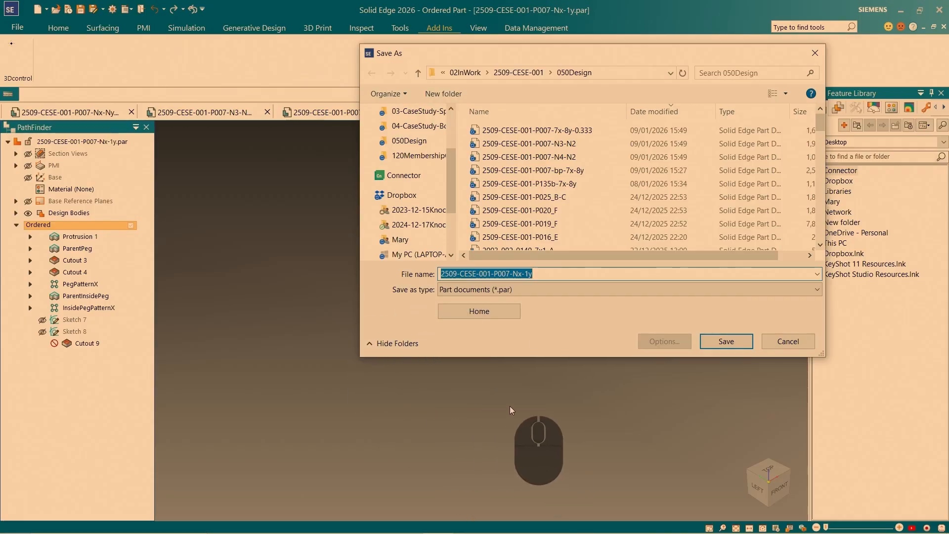
text(2509-CESE-001-P007-N2-1y)
key(Return)
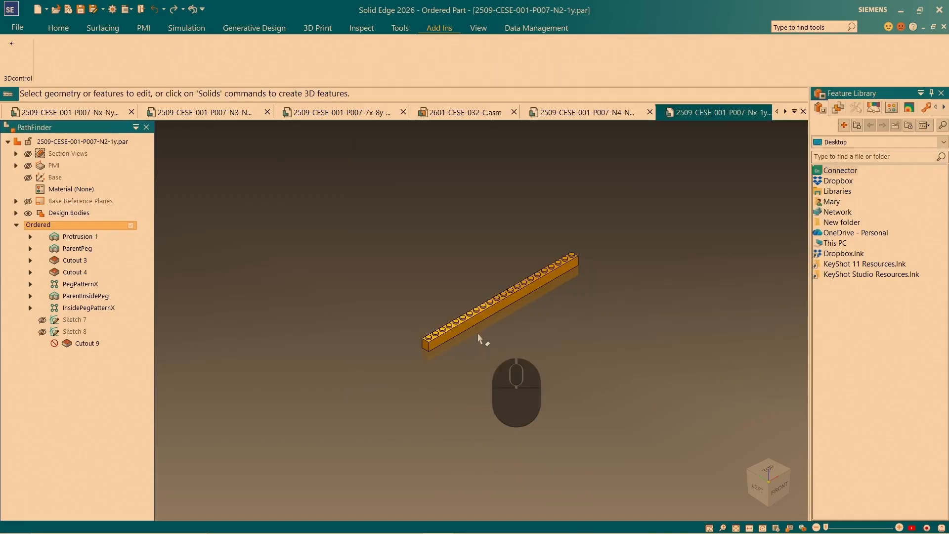
Set the nXpegCount variable of the N2-1y part to 2 in the Variable Table.
click(401, 31)
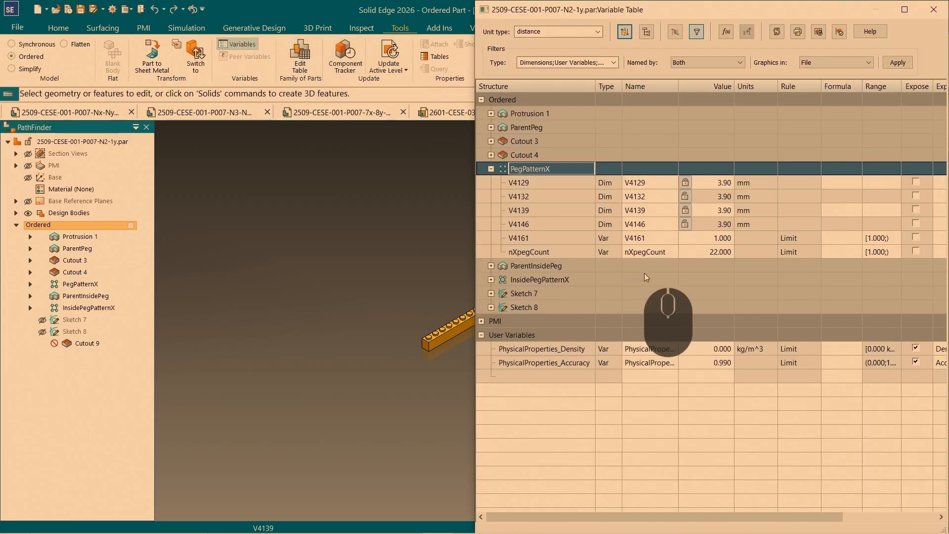
click(722, 252)
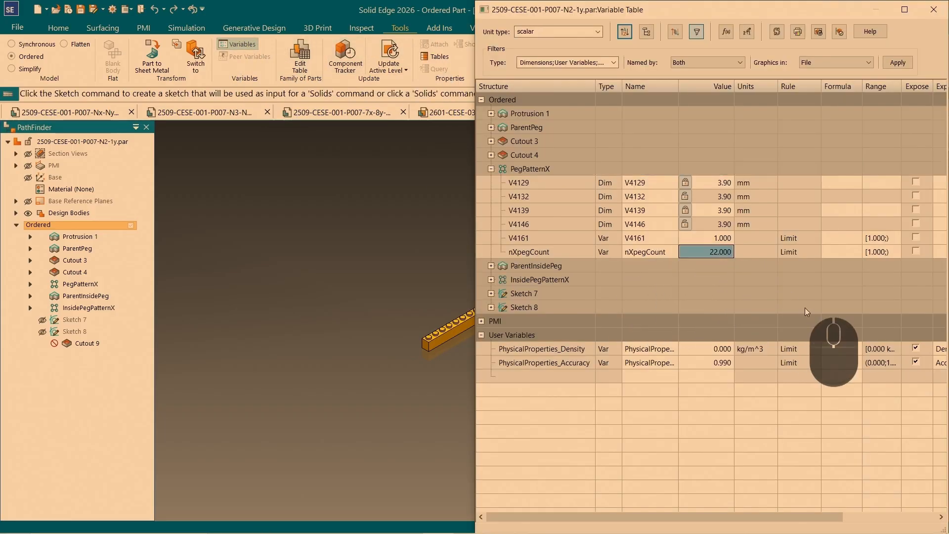
text(2)
key(Return)
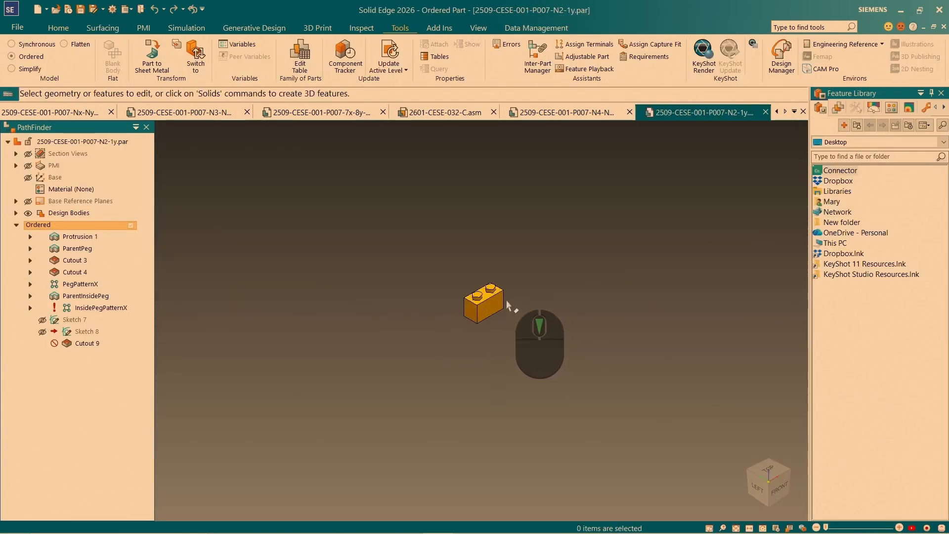
scroll(504, 300, down, 4)
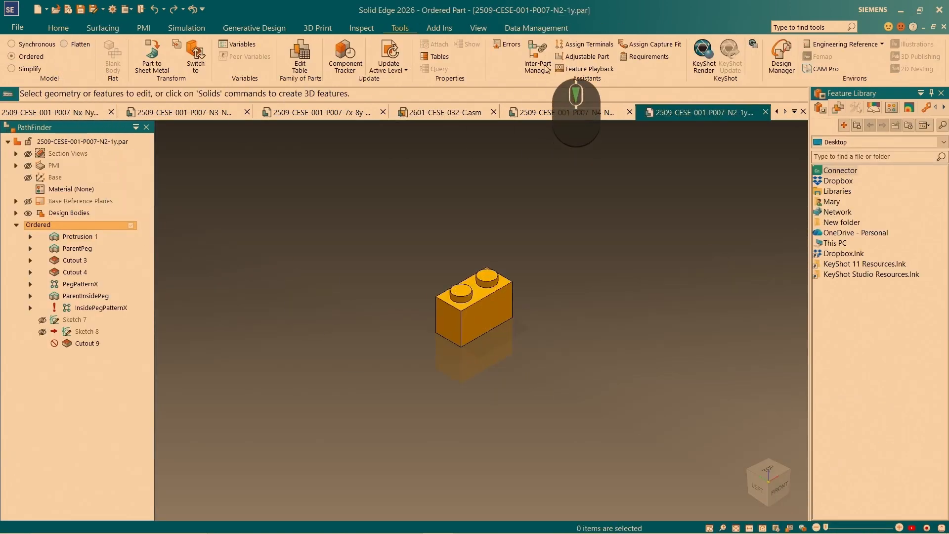
Recolour the N2-1y brick from the Style Palette, searching the styles for CYAN.
click(478, 28)
click(18, 55)
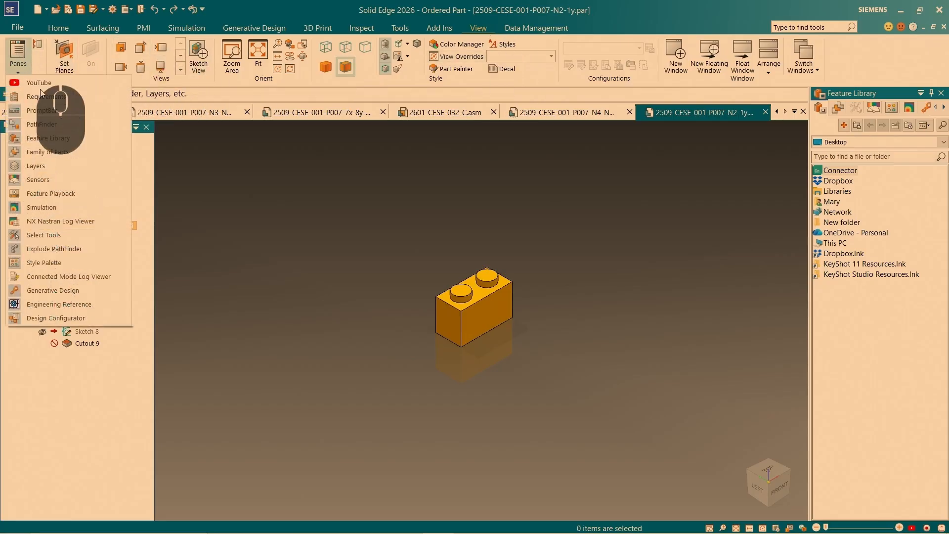
click(44, 262)
click(863, 178)
text(CYAN)
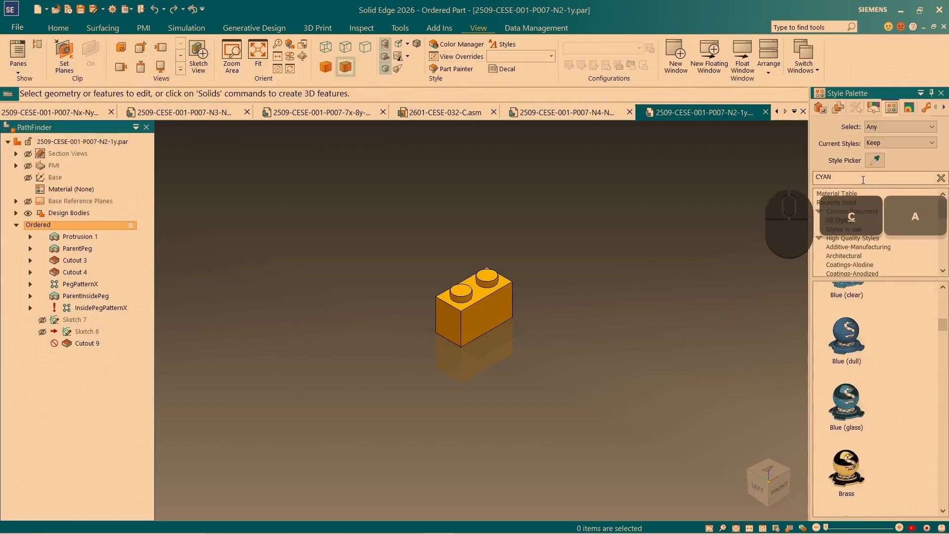
Switch to the 2601-CESE-032-C assembly and refresh the Parts Library's open documents so the new N2-1y part can be picked.
click(443, 113)
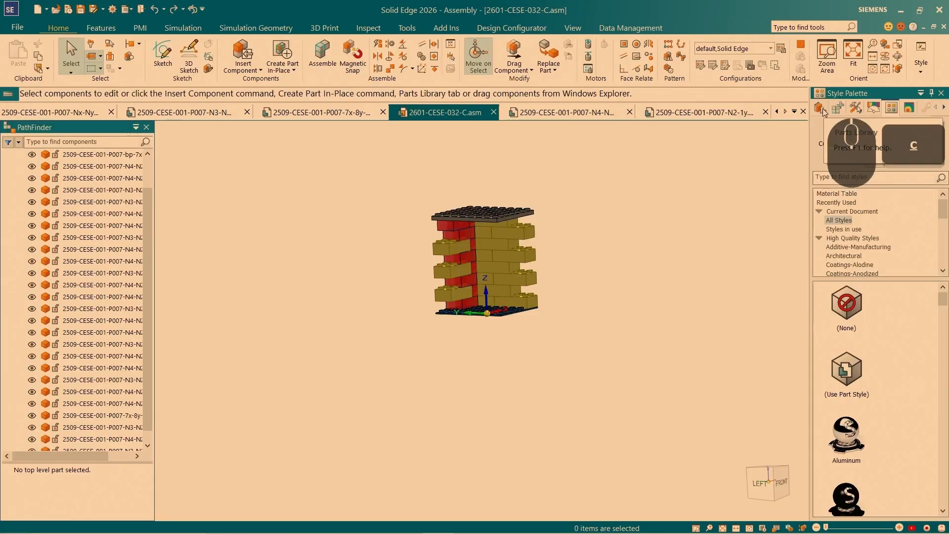
click(821, 108)
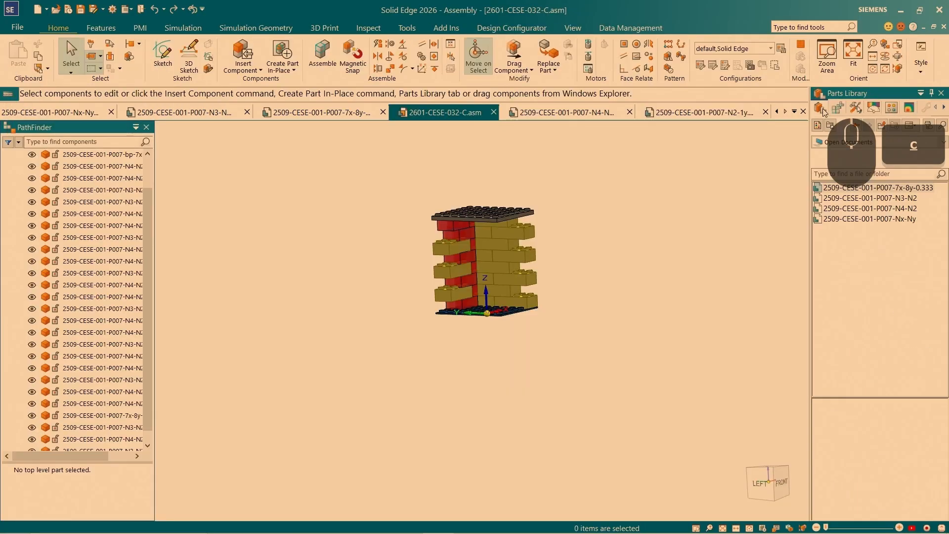
click(894, 219)
click(890, 208)
click(889, 198)
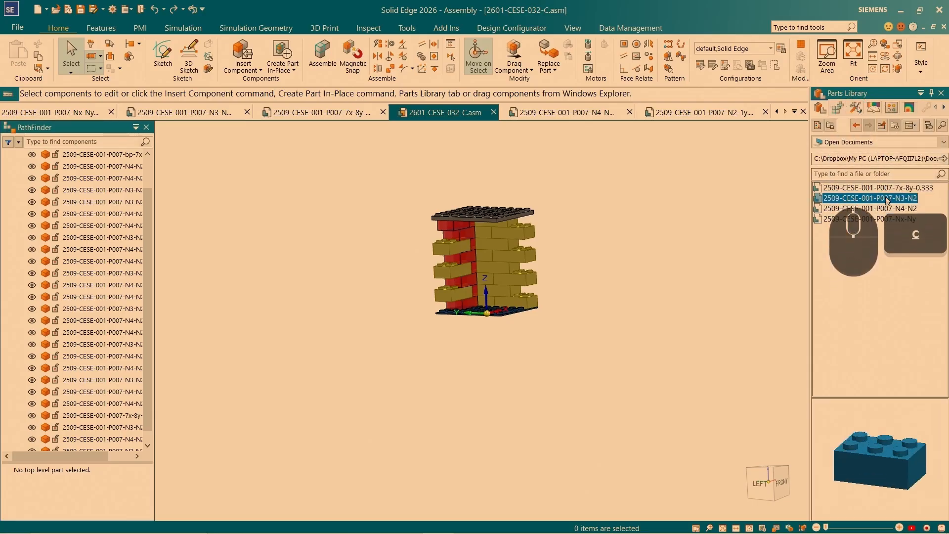
click(887, 187)
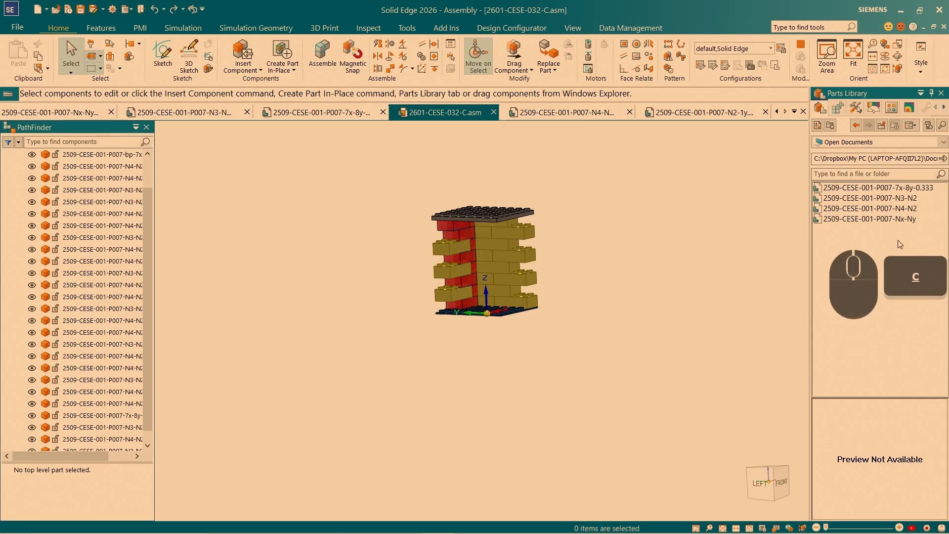
key(F5)
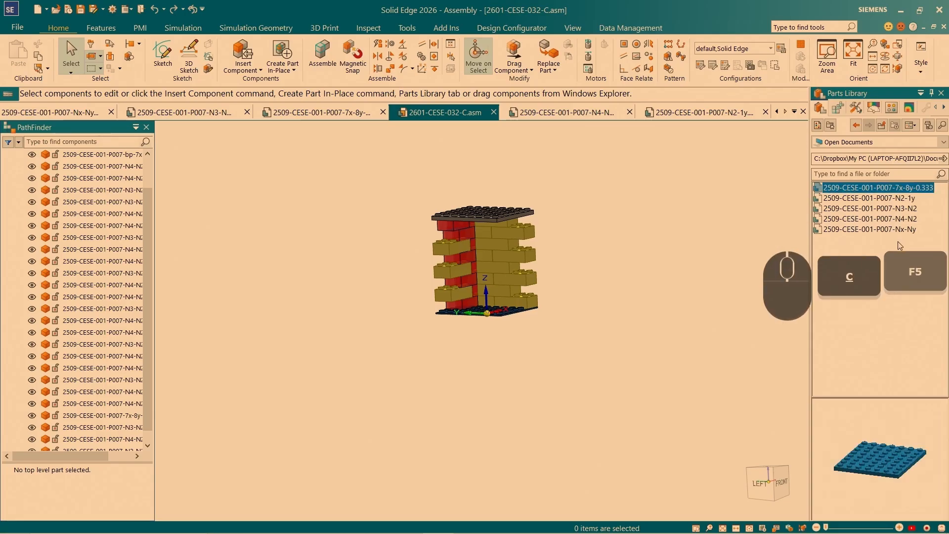
Insert the 2509-CESE-001-P007-N2-1y part into the assembly in front of the base plate's open corner.
click(885, 198)
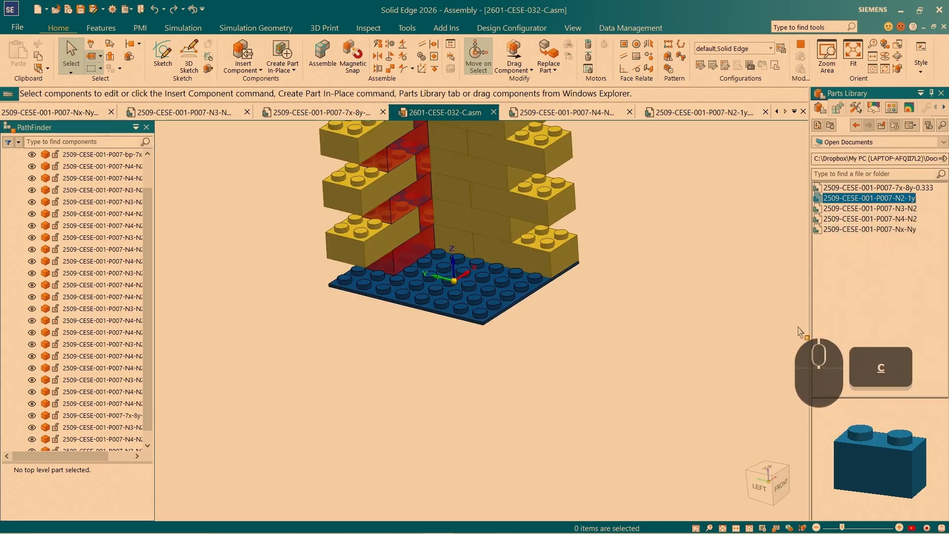
drag(893, 200, 475, 335)
scroll(471, 337, down, 4)
scroll(395, 330, up, 2)
scroll(435, 328, up, 2)
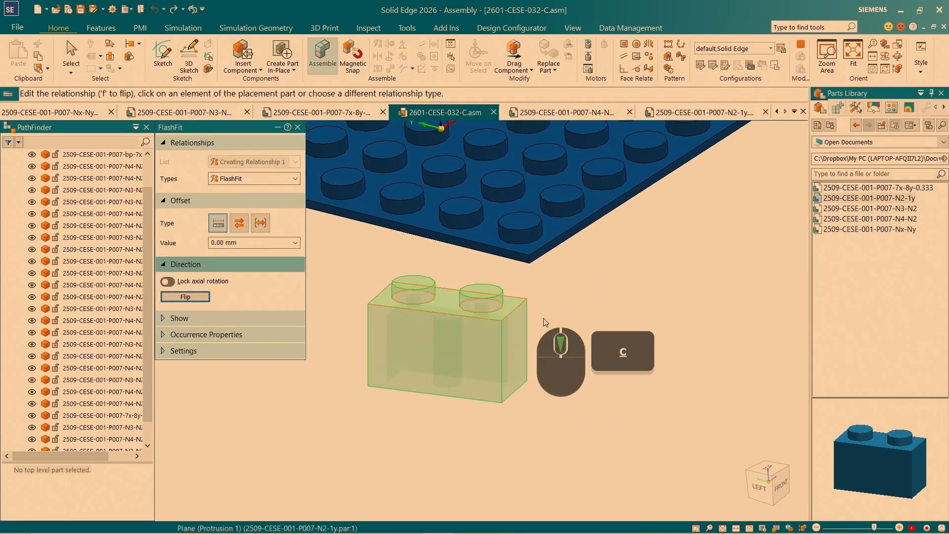
scroll(503, 312, up, 2)
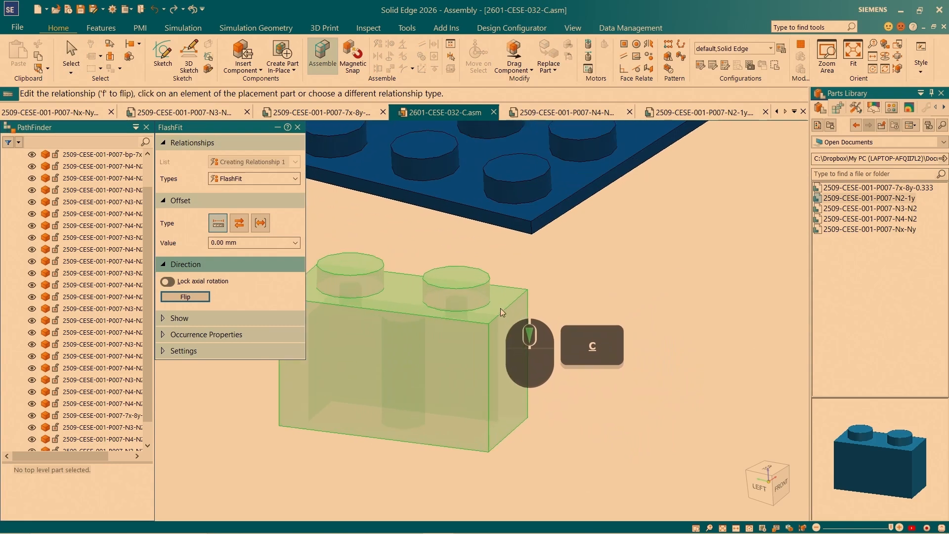
Align the brick's two pegs axially with two base plate pegs at the open corner and seat its underside on the plate.
click(470, 302)
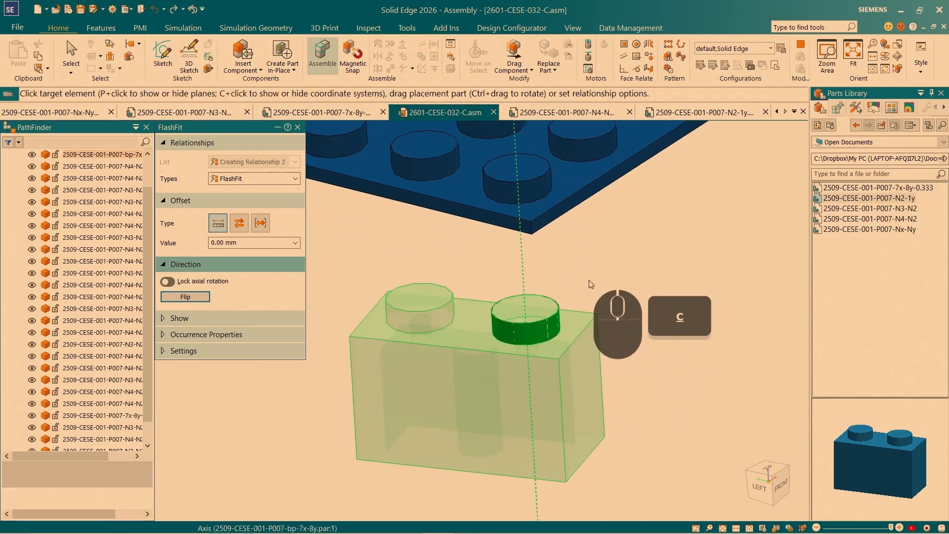
click(449, 306)
click(451, 171)
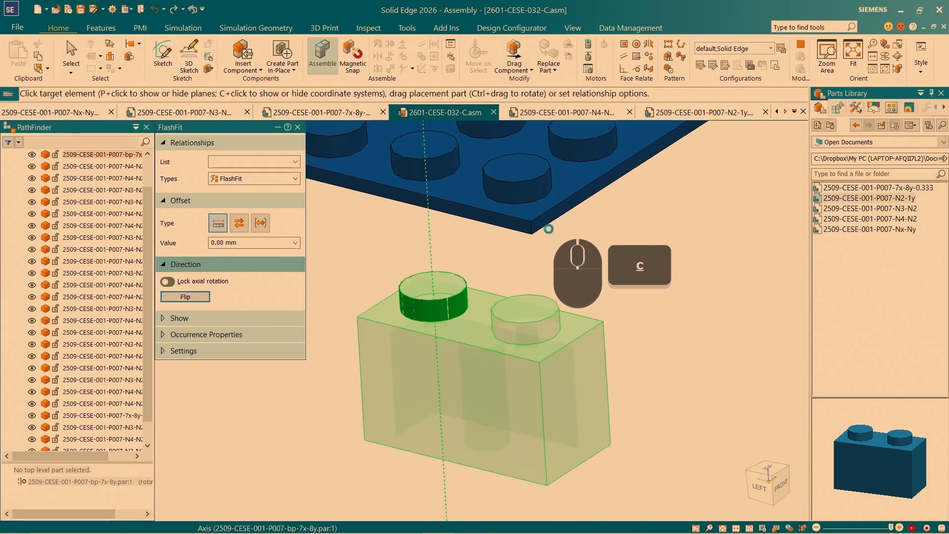
scroll(549, 232, down, 4)
middle_drag(554, 340, 526, 173)
scroll(515, 207, down, 3)
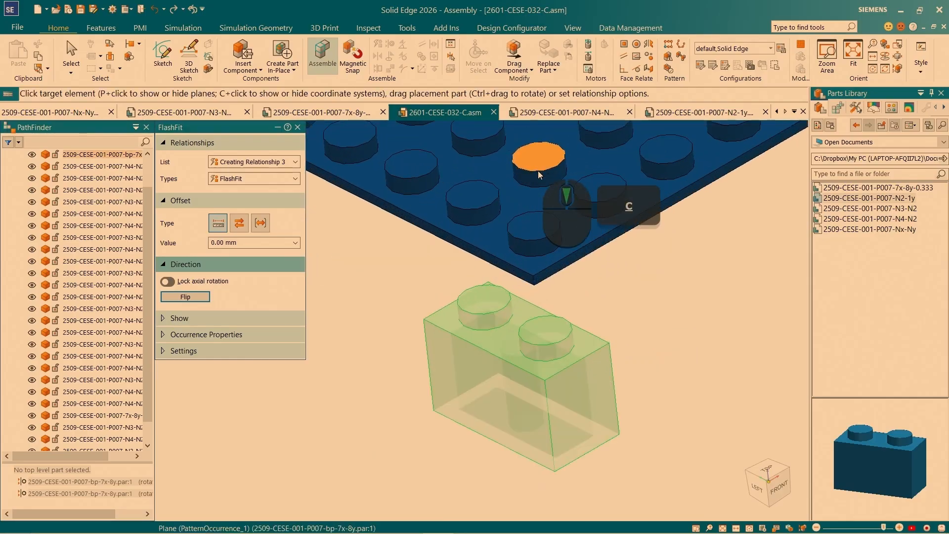
click(511, 210)
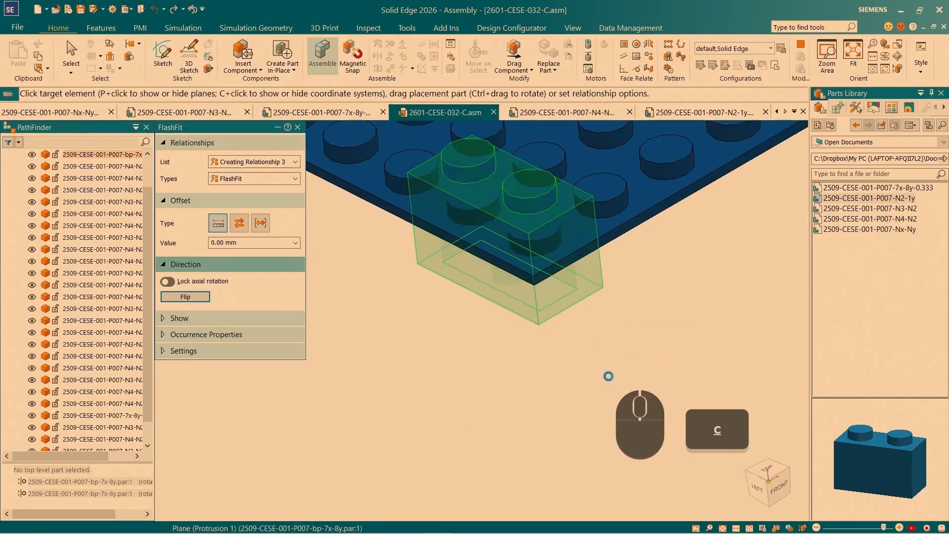
scroll(459, 332, down, 3)
click(424, 332)
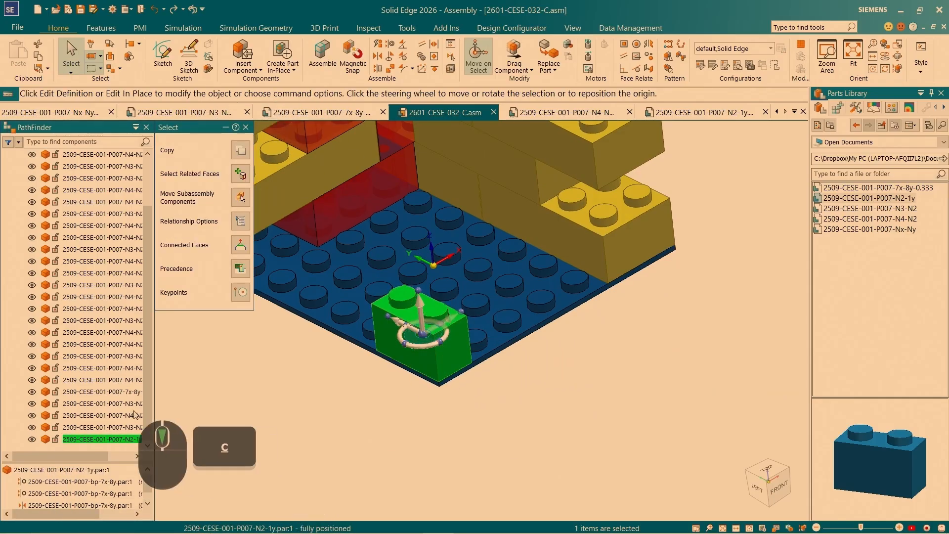
click(462, 440)
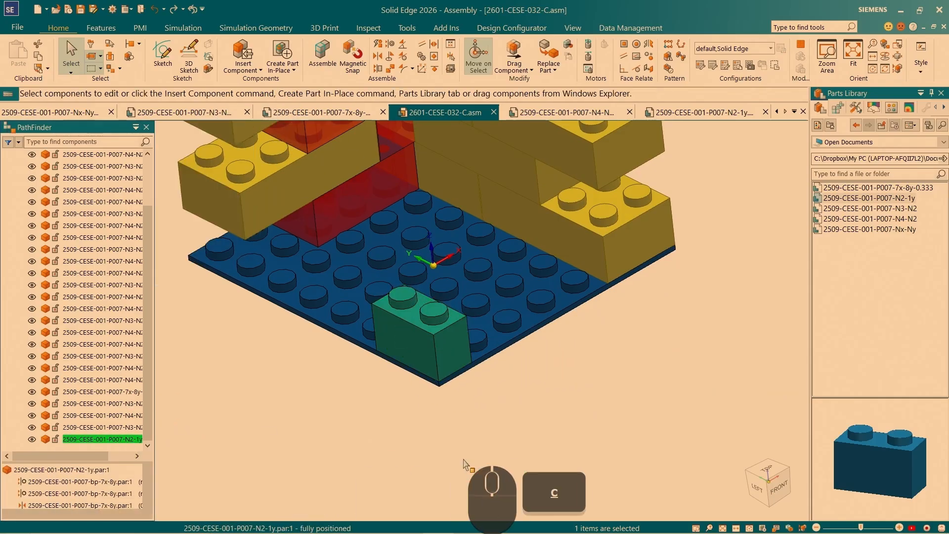
Copy the N2-1y brick upward by its own height, from its lower outer corner to its upper outer corner.
click(418, 341)
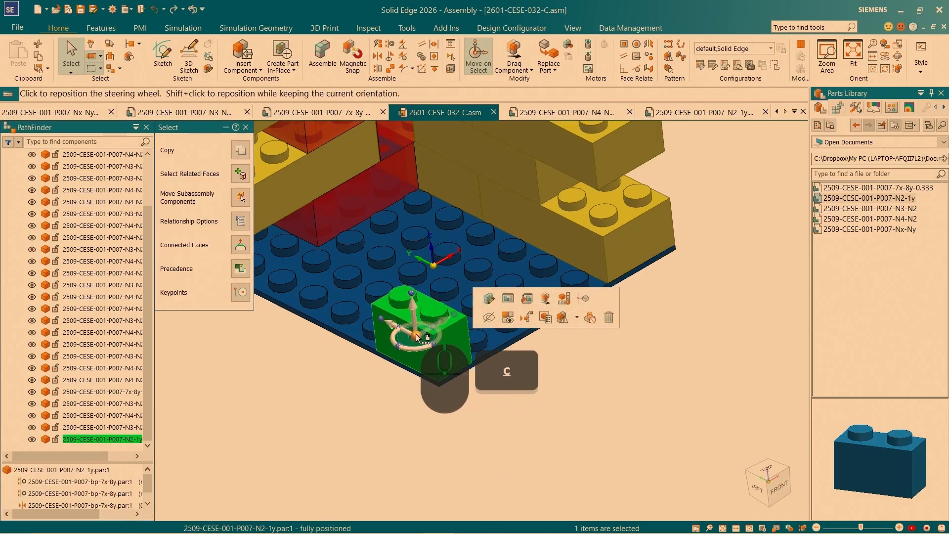
click(417, 338)
scroll(451, 400, down, 5)
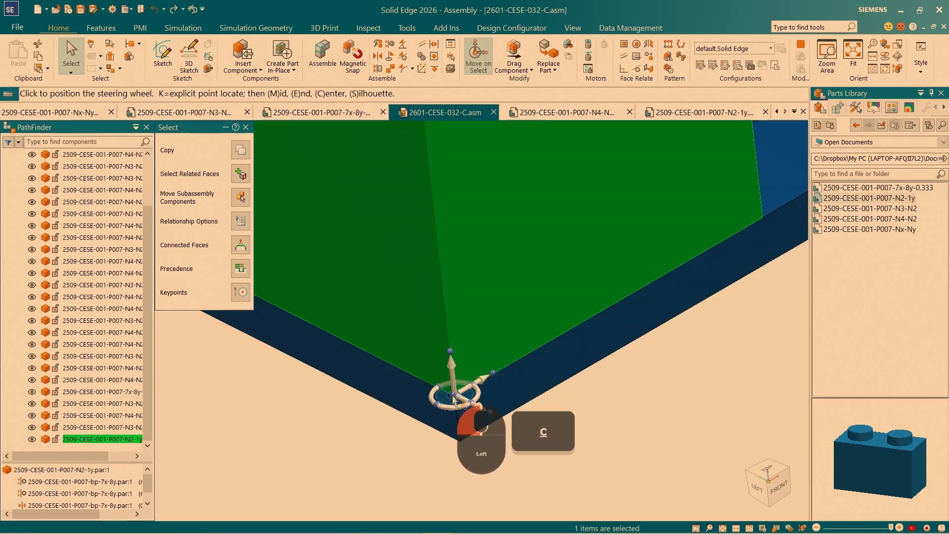
click(475, 391)
scroll(466, 286, up, 5)
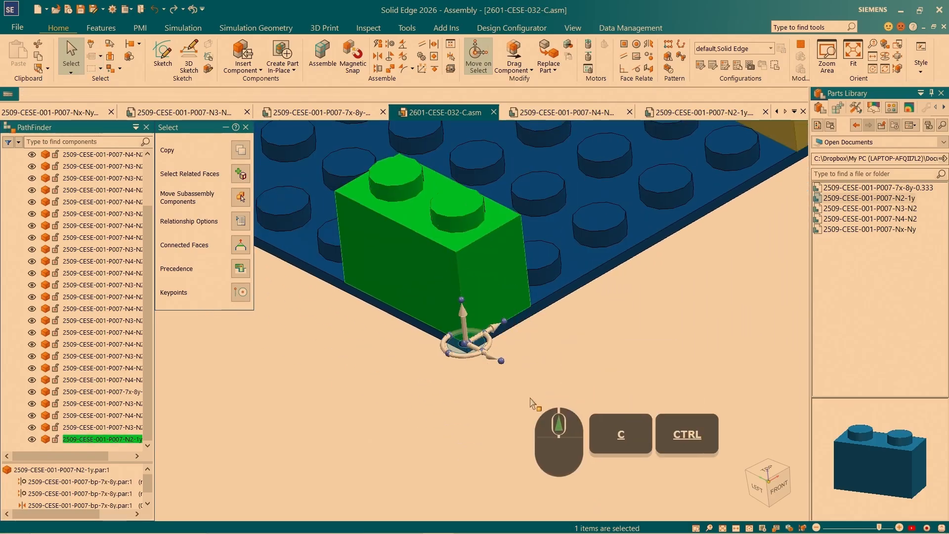
click(464, 322)
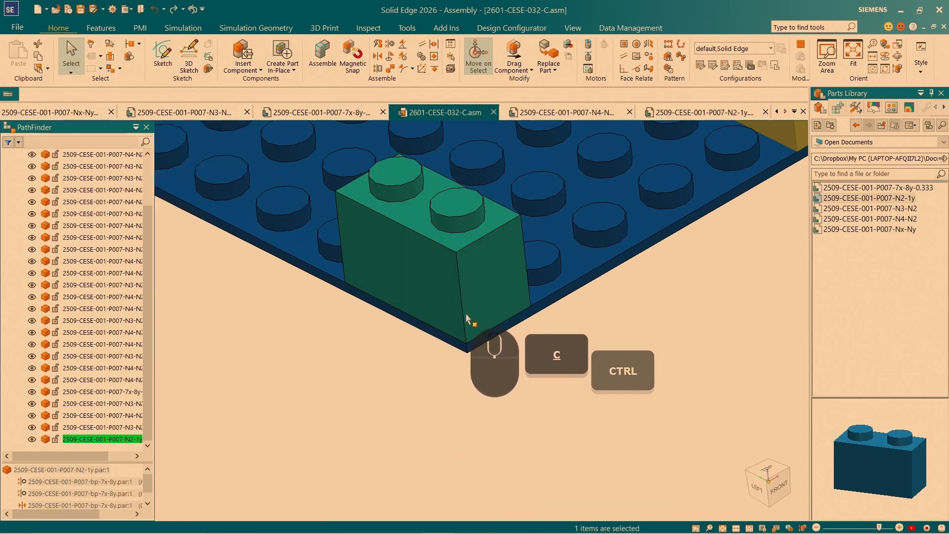
click(456, 252)
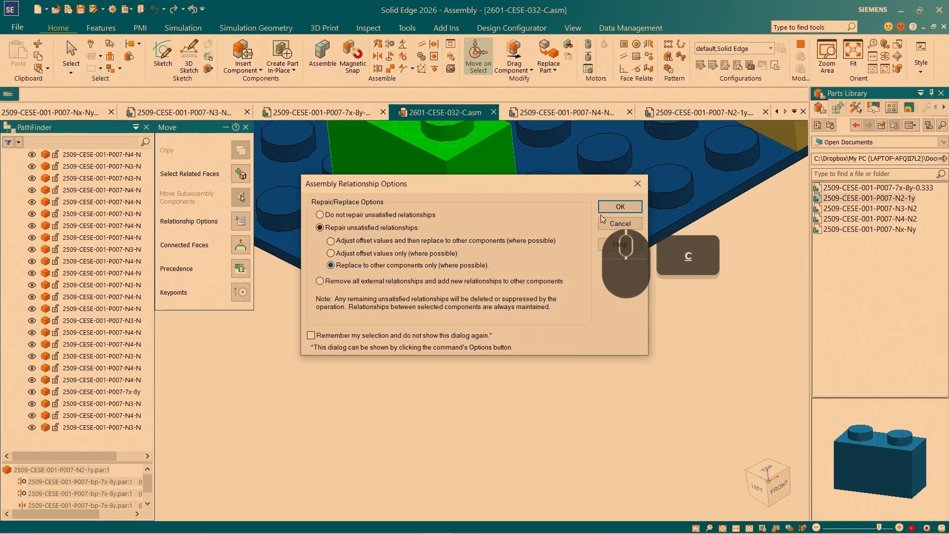
Repair the copy's relationships by replacing to other components only, referencing the brick below, and delete the affected unsatisfied relationships.
click(612, 208)
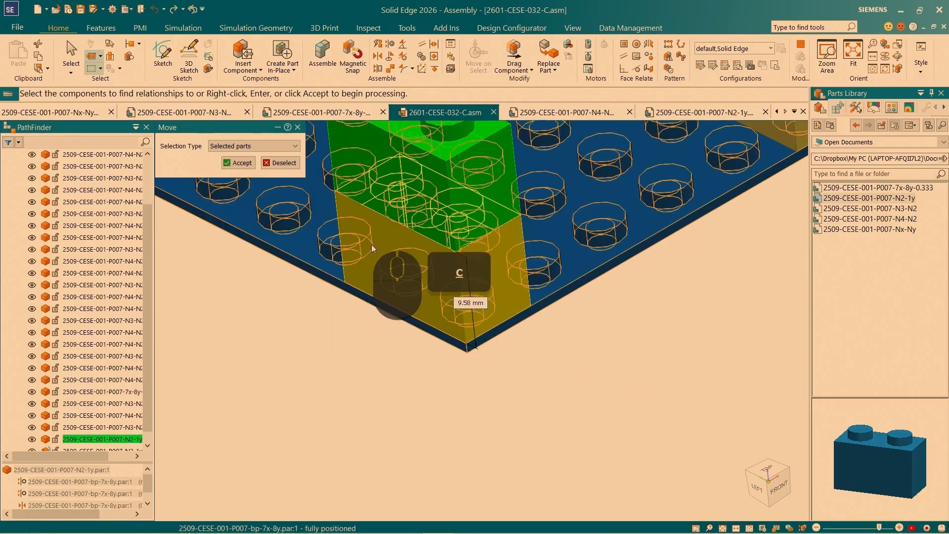
click(239, 162)
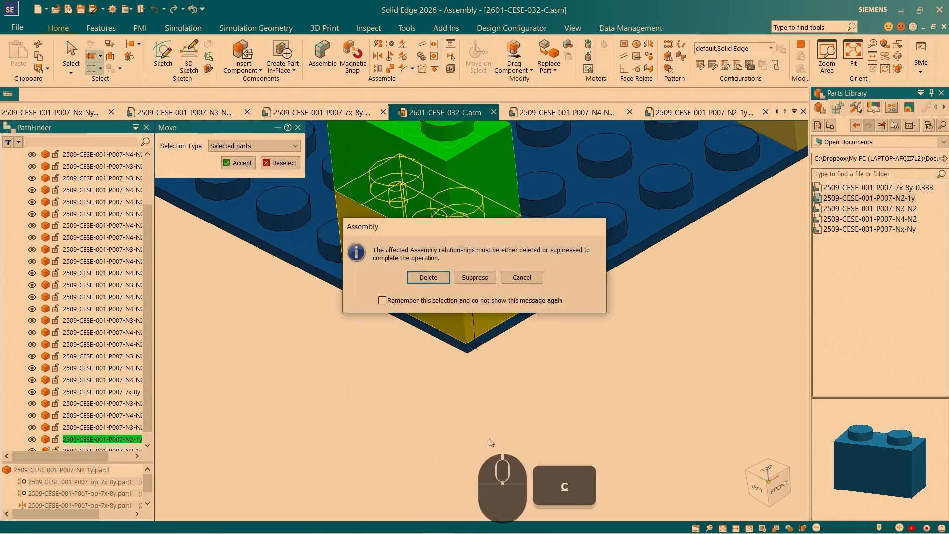
click(428, 277)
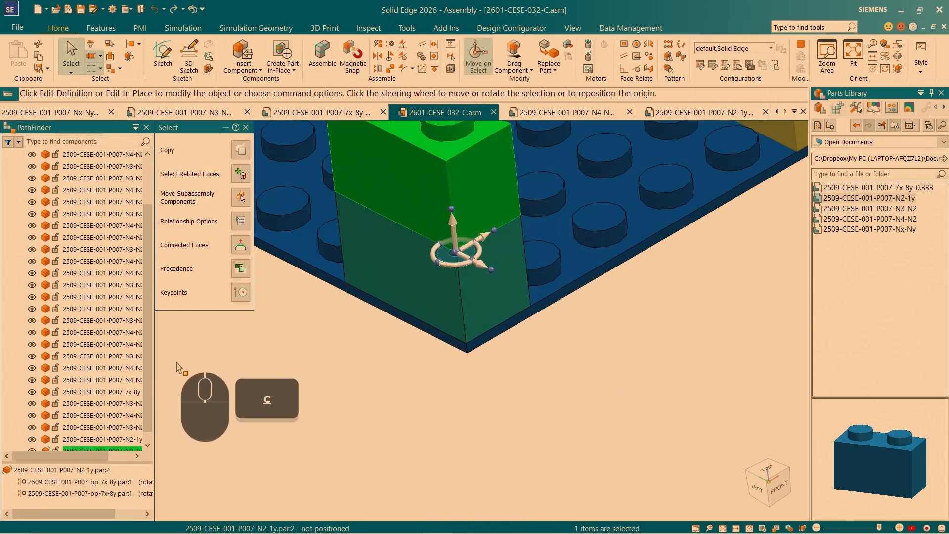
Move the copied N2-1y brick upward off the lower one with Drag Component, using the default analysis options.
scroll(62, 420, down, 1)
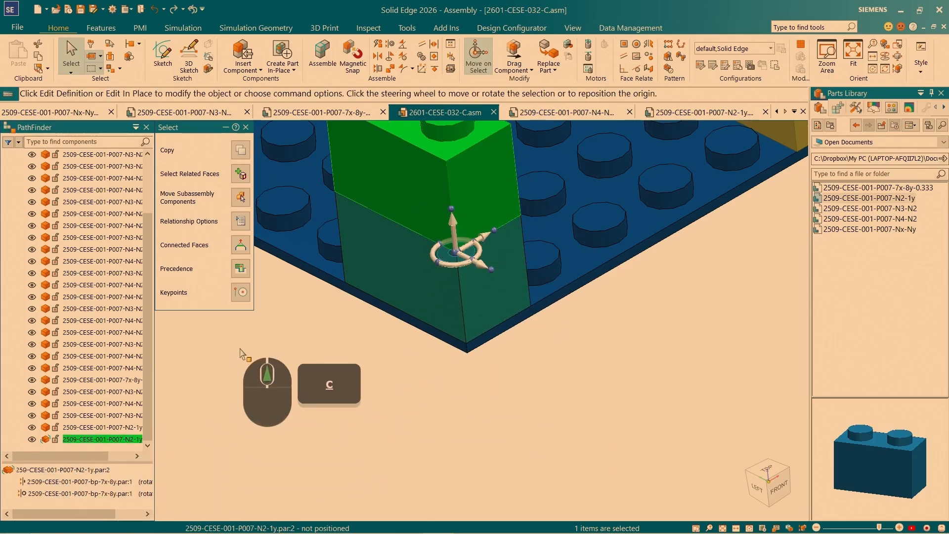
click(505, 63)
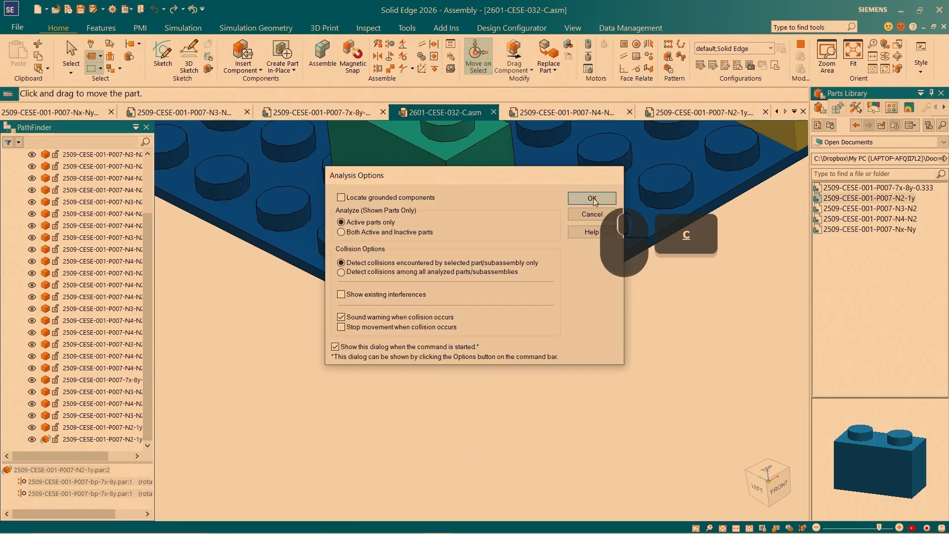
click(597, 197)
drag(363, 188, 446, 381)
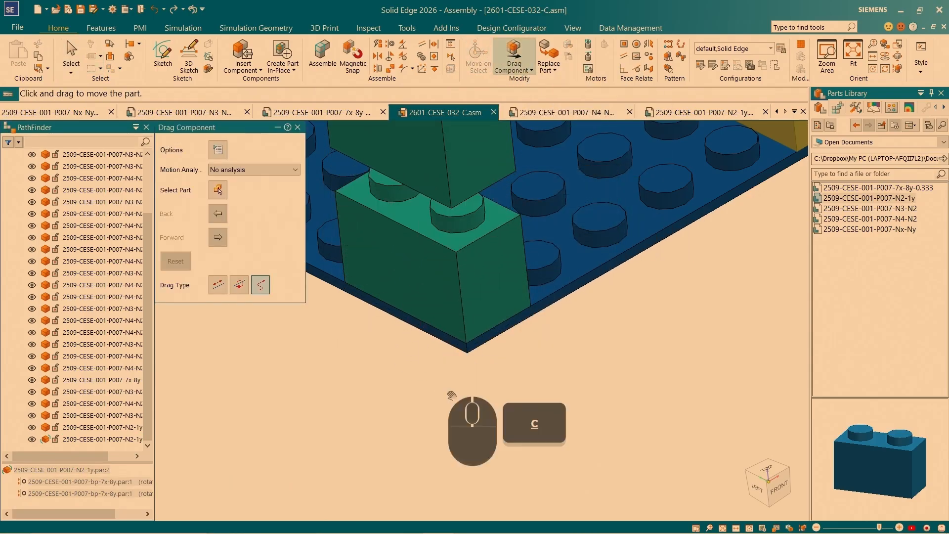
right_click(527, 361)
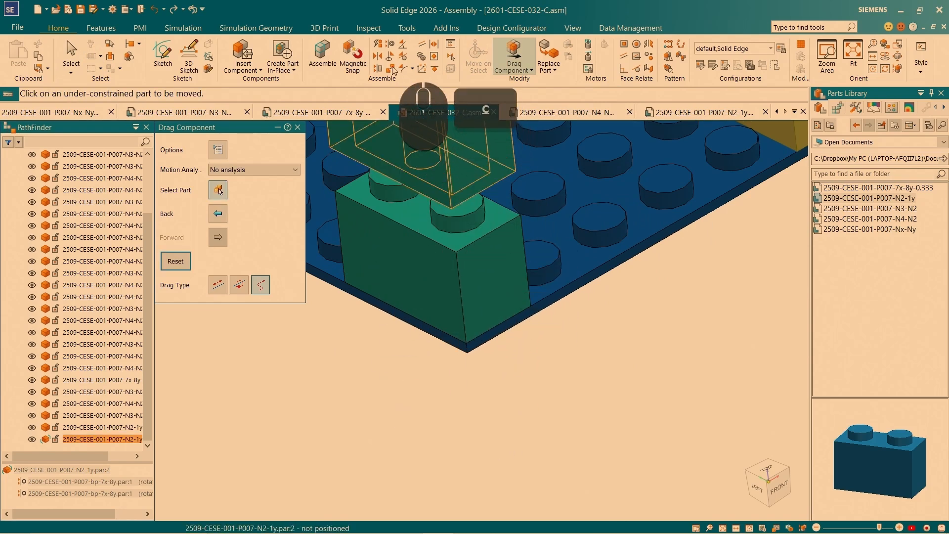
Mate the copied N2-1y brick's underside to the top face of the lower N2-1y brick using FlashFit.
middle_click(491, 265)
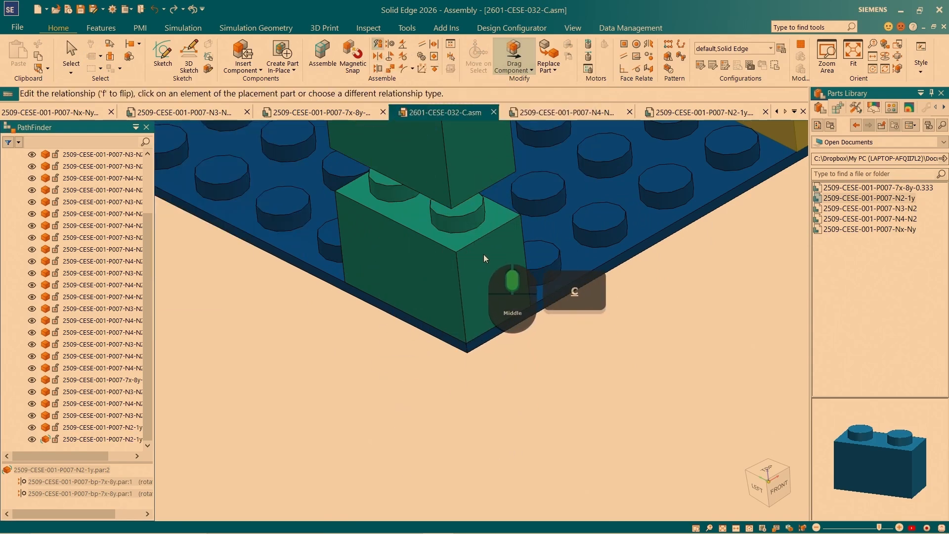
middle_drag(483, 254, 478, 240)
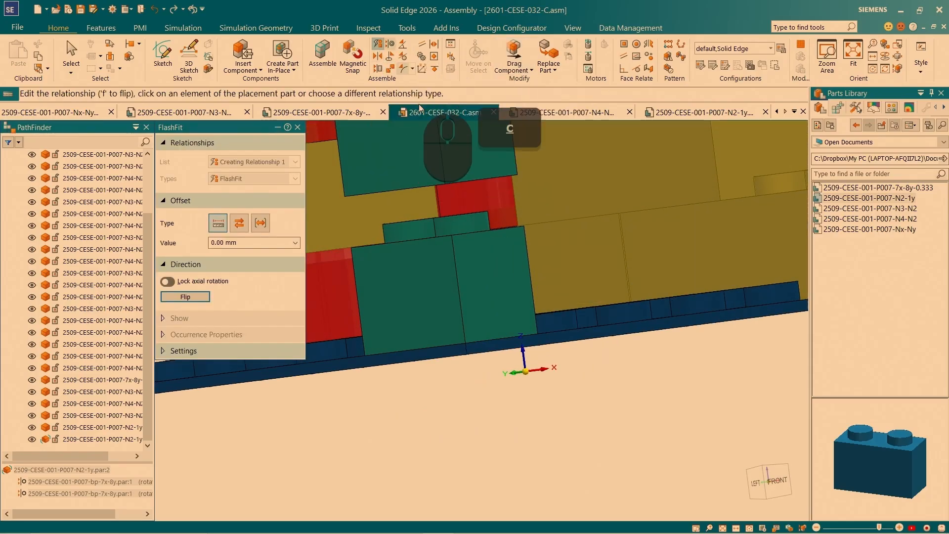
scroll(446, 178, up, 5)
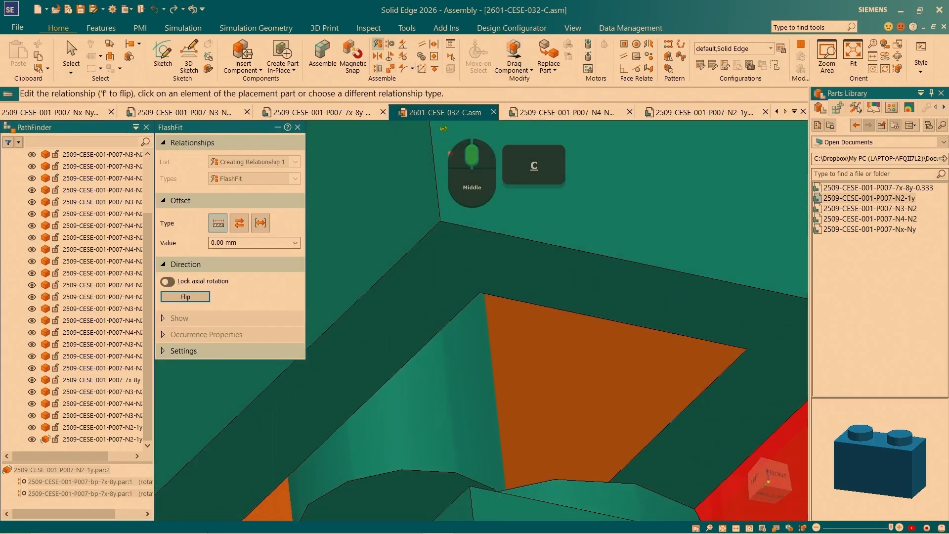
click(454, 258)
scroll(469, 248, up, 3)
scroll(470, 248, up, 2)
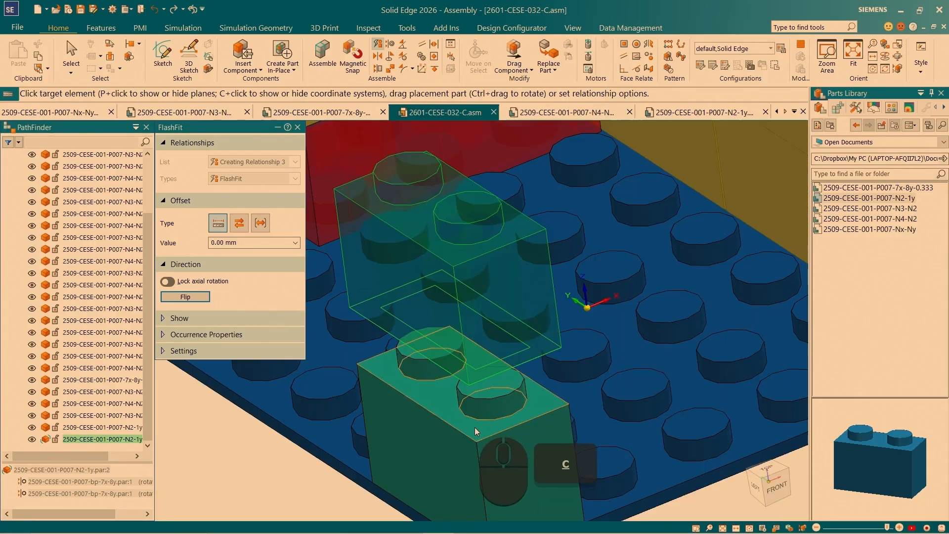
click(475, 427)
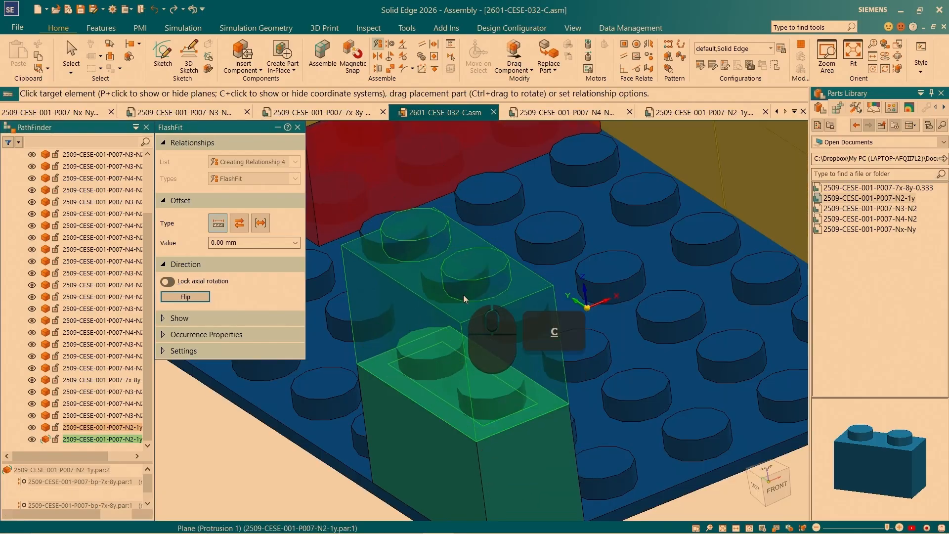
right_click(251, 436)
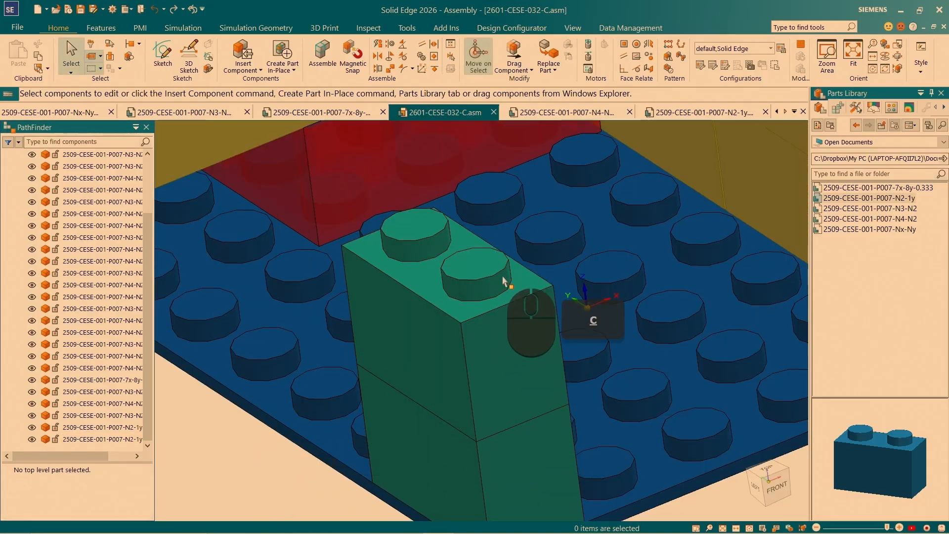
Select both stacked N2-1y bricks and place the steering wheel origin at the lower brick's bottom outer corner.
scroll(505, 276, up, 4)
click(96, 437)
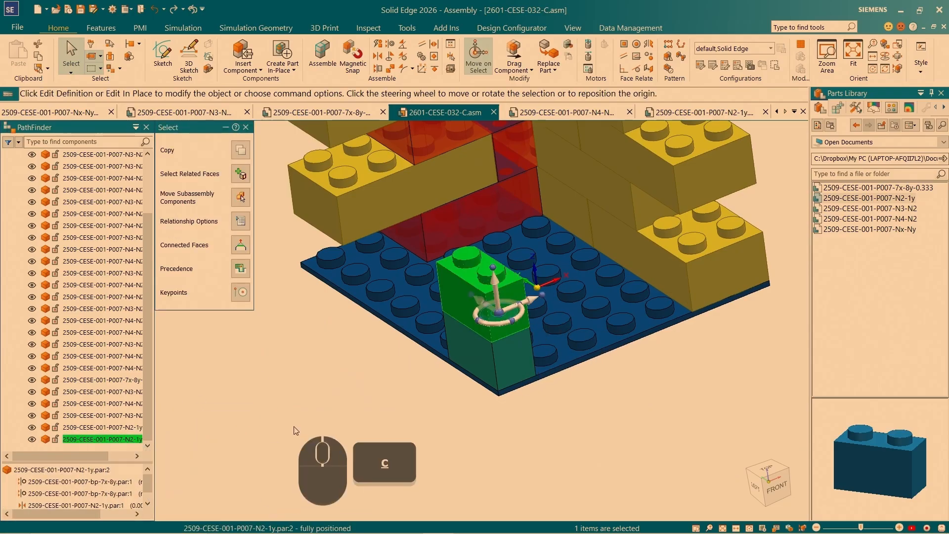
click(541, 447)
scroll(524, 373, down, 5)
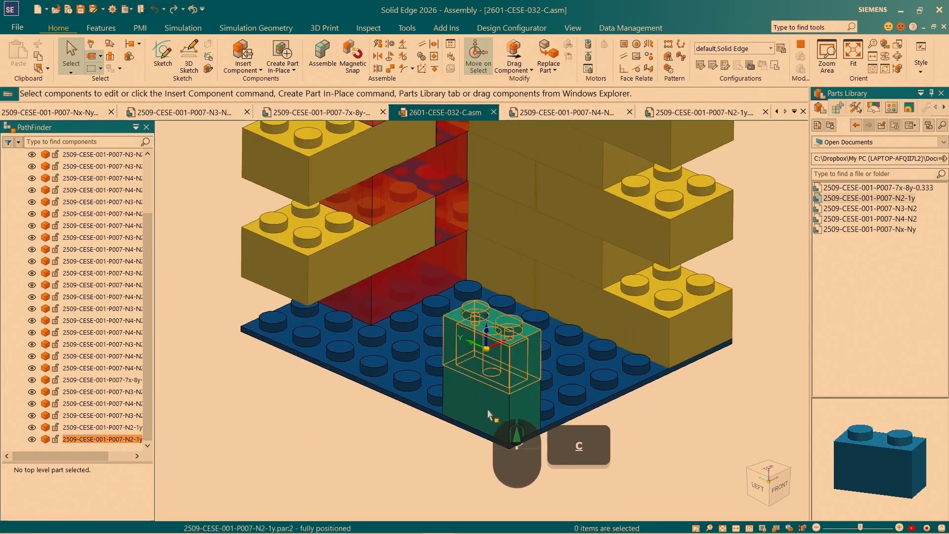
click(514, 425)
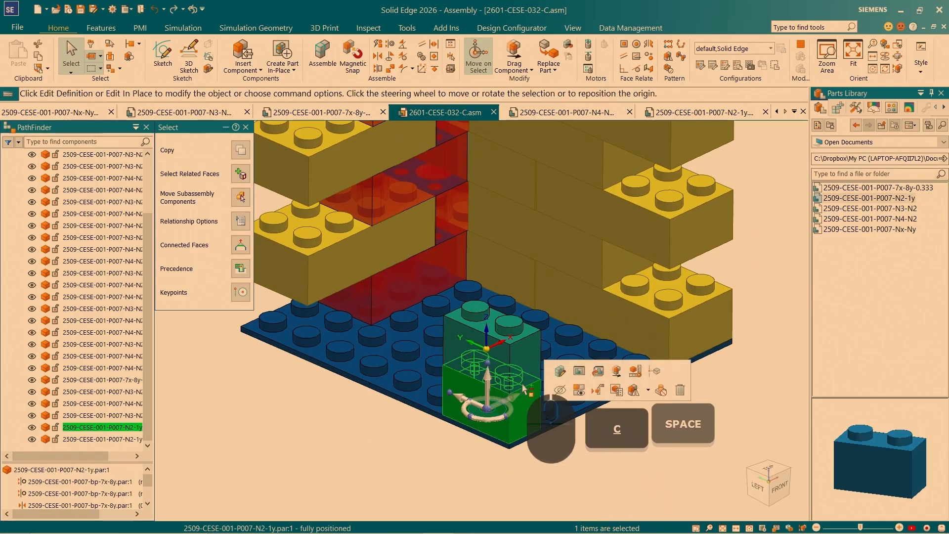
ctrl+click(455, 366)
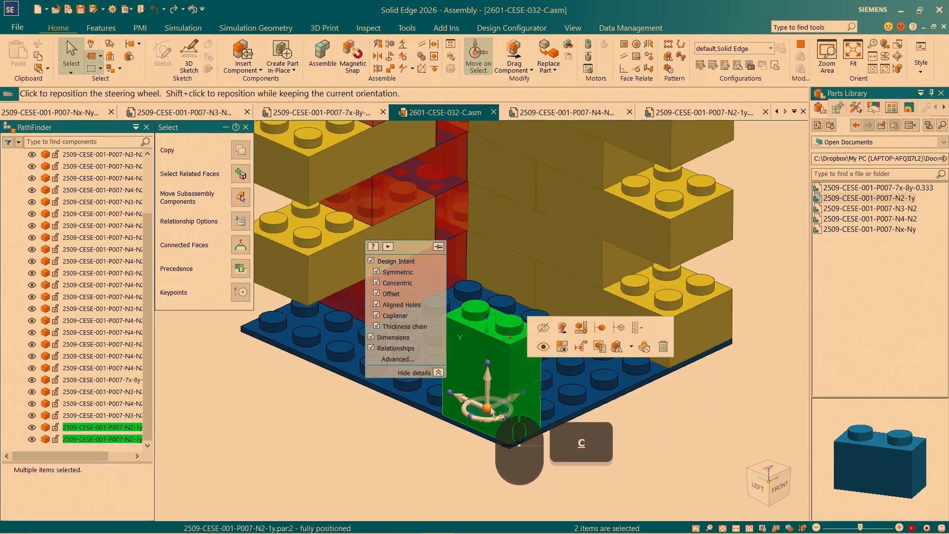
click(487, 409)
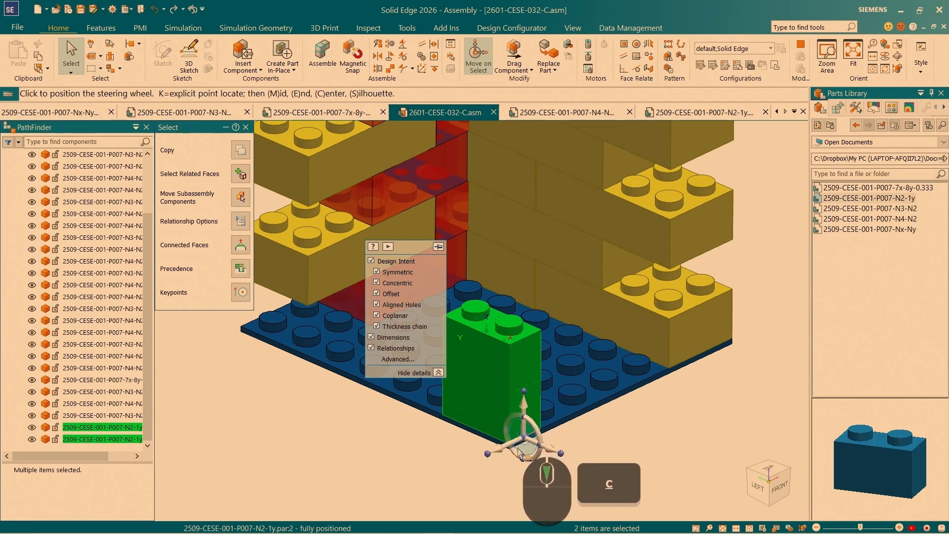
scroll(518, 449, down, 7)
click(463, 415)
scroll(503, 417, up, 2)
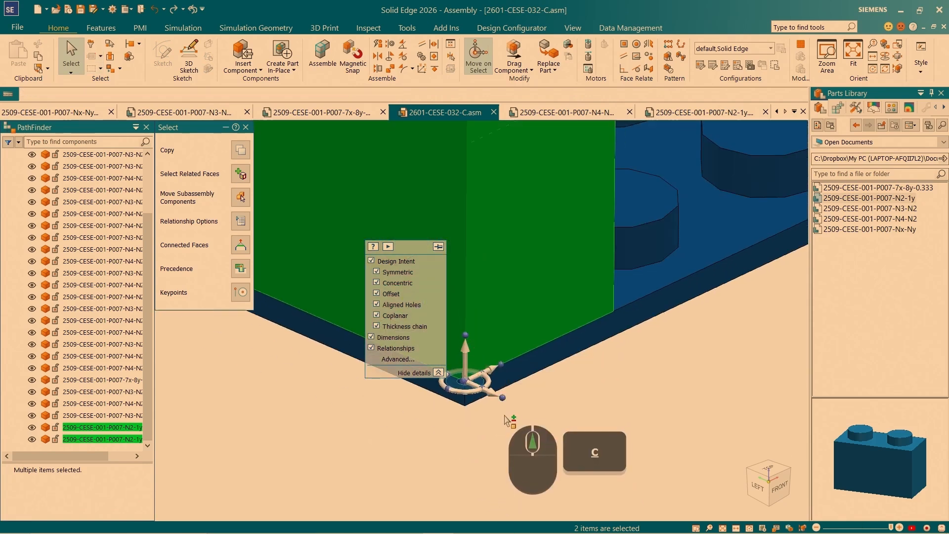
Copy the two-brick stack vertically upward by 19.20 mm, to the upper outer corner of the second brick.
scroll(507, 420, up, 3)
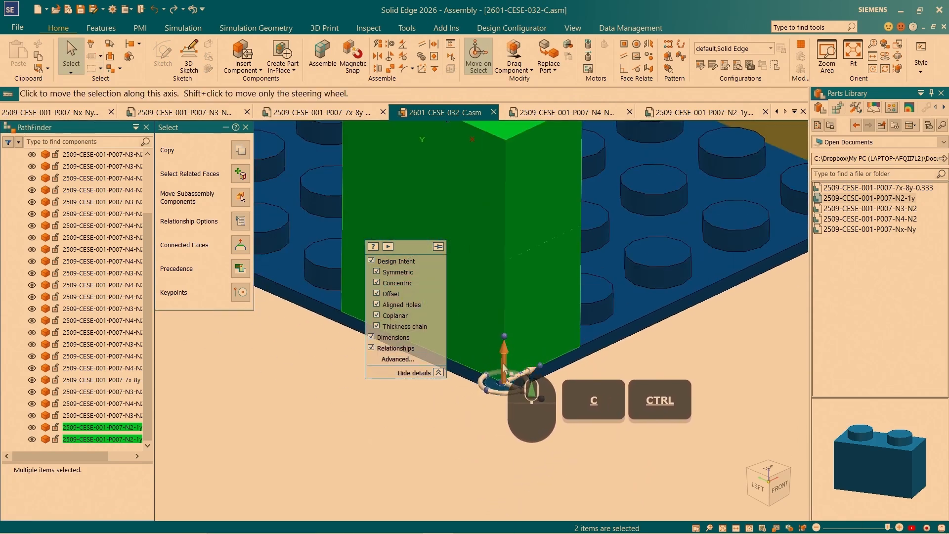
click(505, 368)
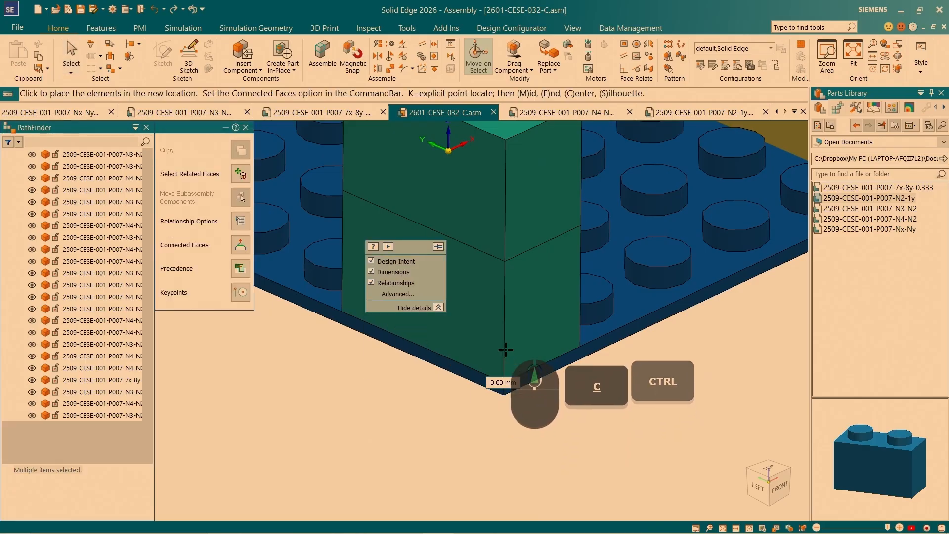
scroll(506, 350, up, 2)
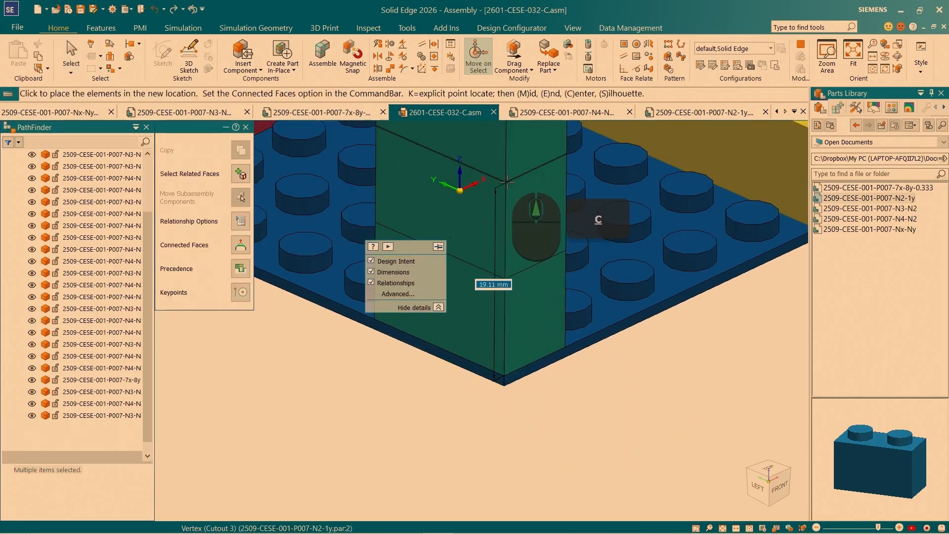
click(507, 184)
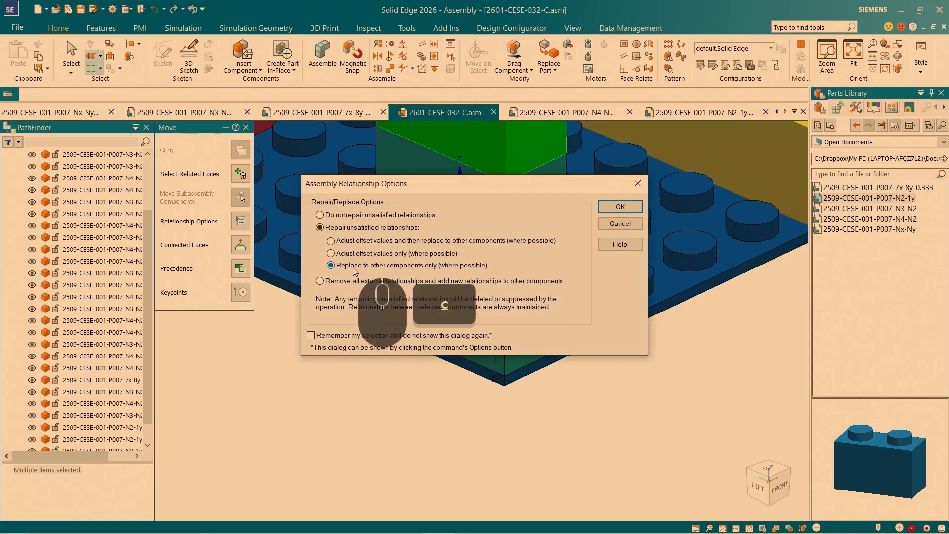
Repair the copied pair's relationships by replacing to other components only, referencing the brick directly below.
click(608, 209)
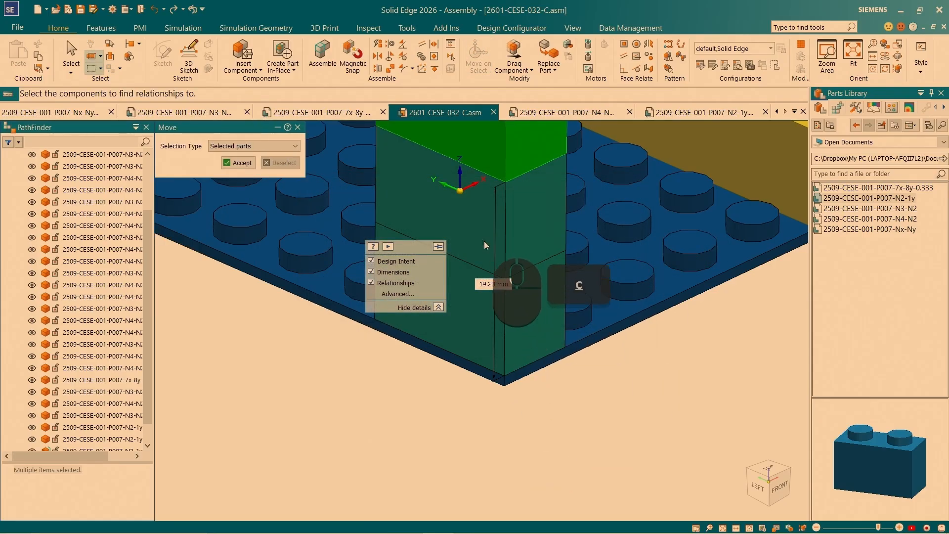
scroll(480, 466, down, 2)
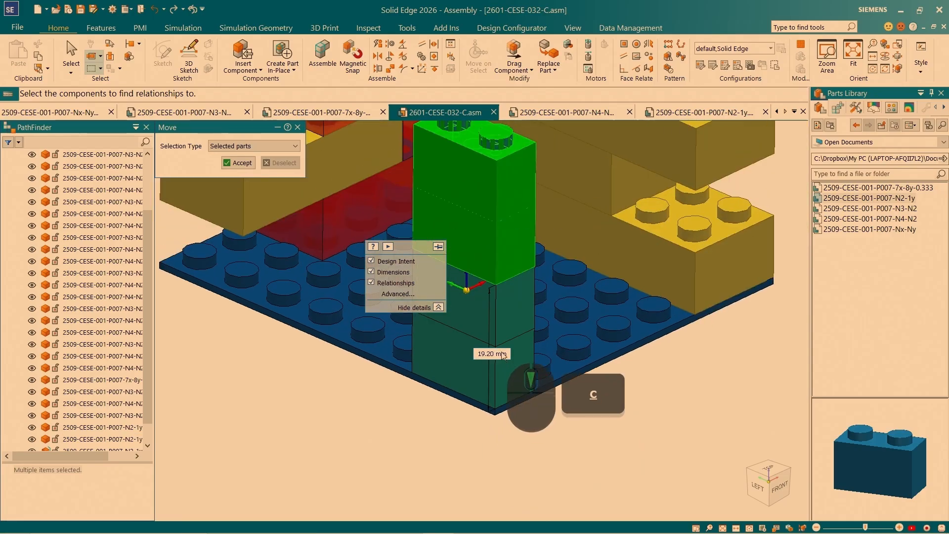
click(487, 340)
click(241, 166)
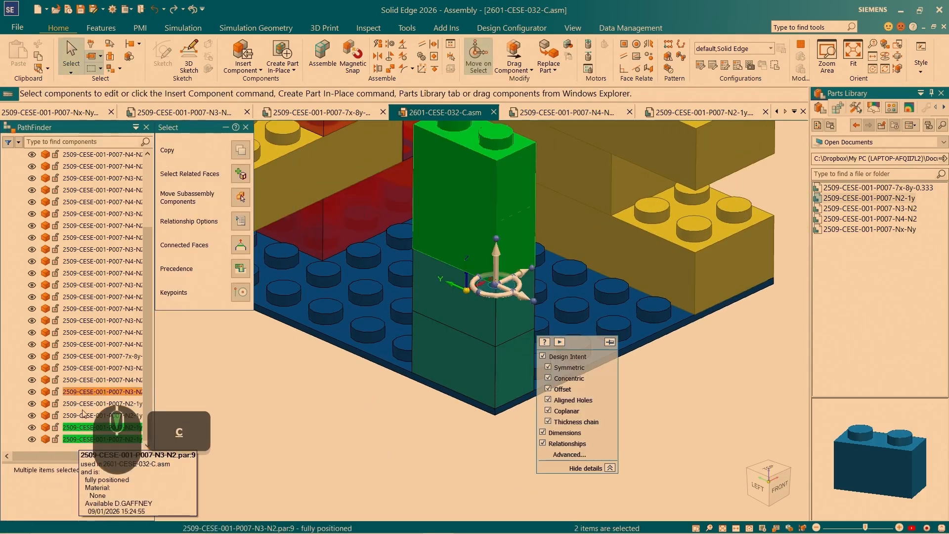
Select all four stacked N2-1y bricks and reposition the steering wheel origin at the column's bottom outer corner.
scroll(355, 418, down, 5)
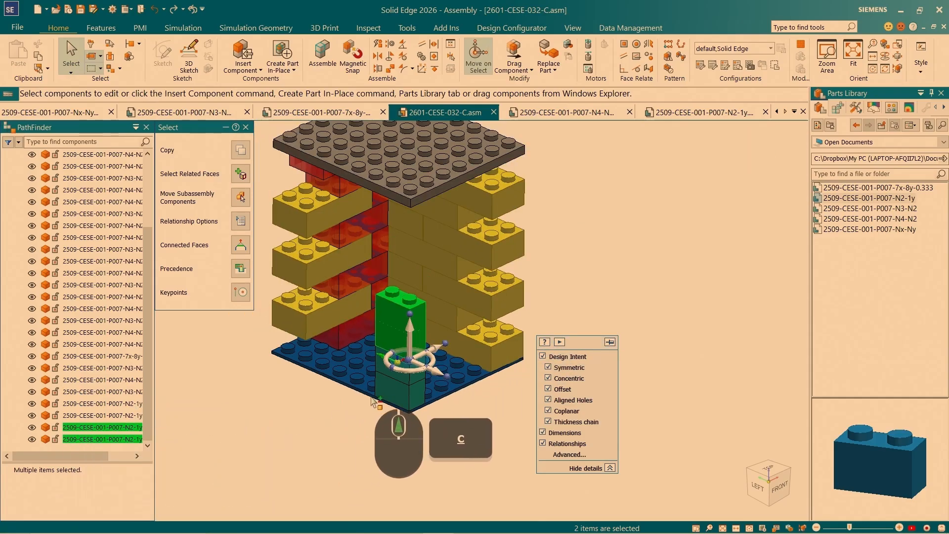
scroll(368, 407, up, 2)
scroll(419, 316, up, 3)
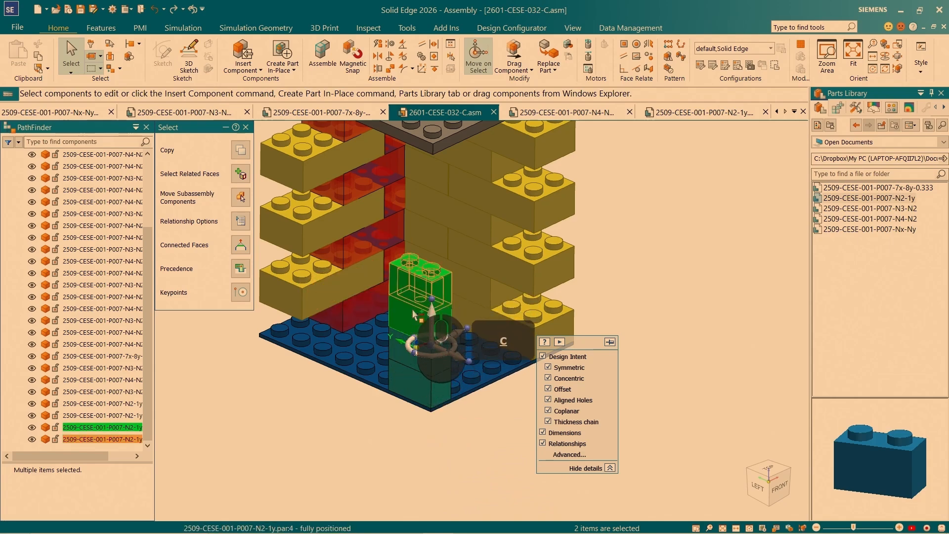
key(ctrl+4)
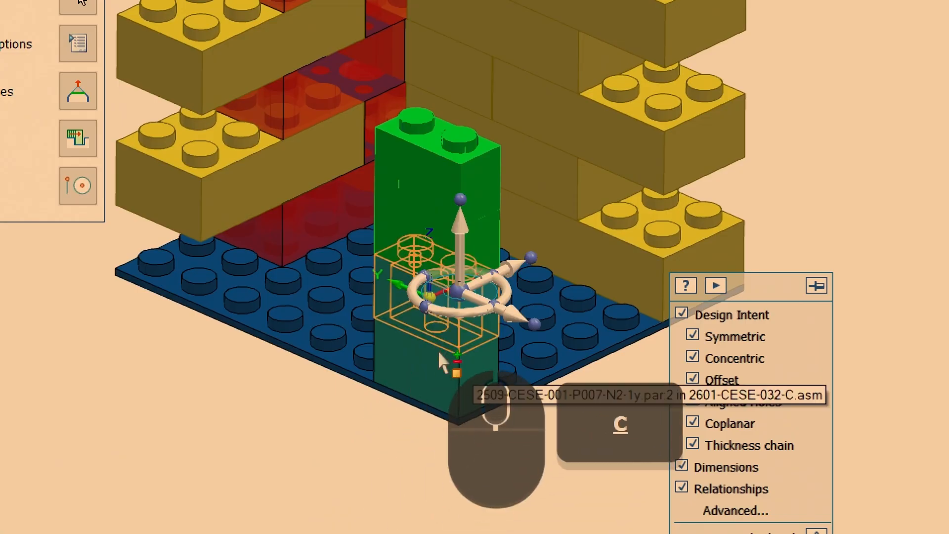
click(430, 399)
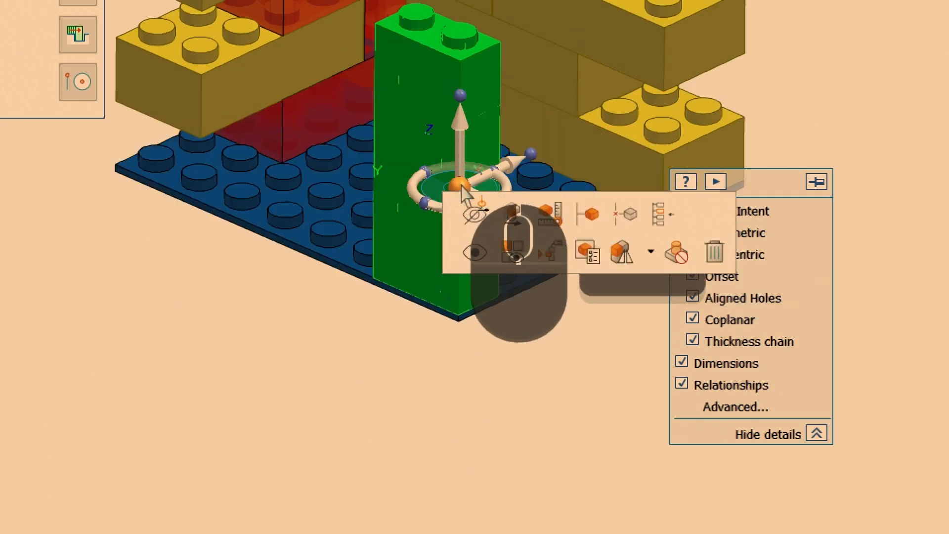
click(460, 184)
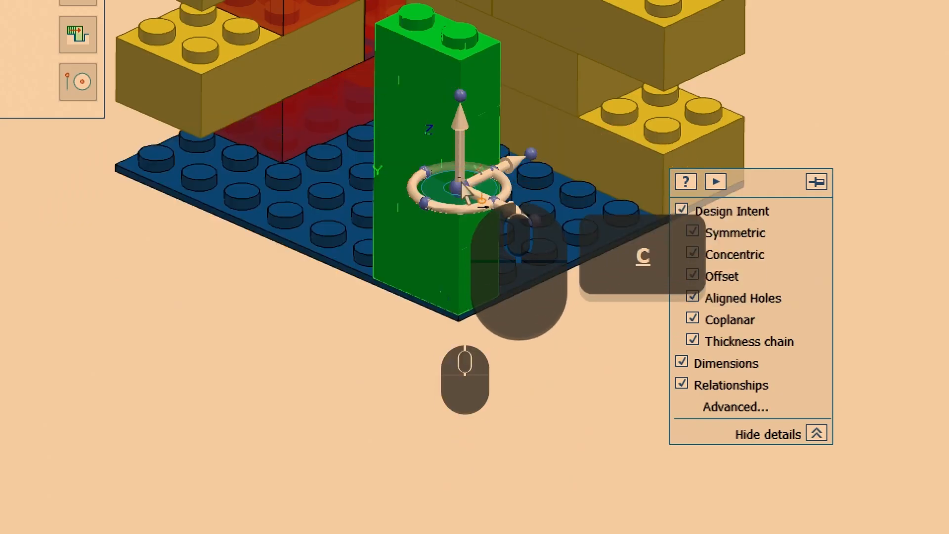
scroll(460, 319, down, 4)
scroll(459, 321, down, 2)
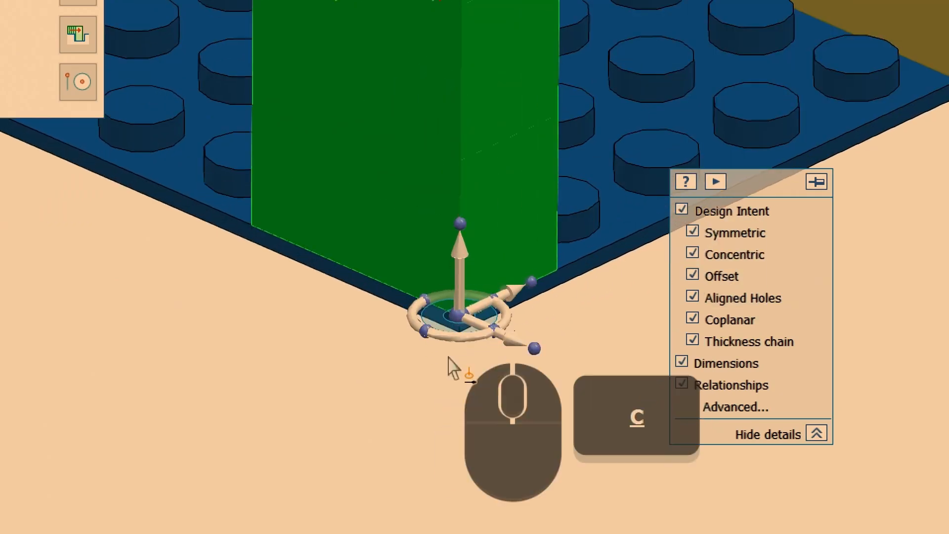
scroll(375, 426, up, 2)
scroll(520, 389, up, 5)
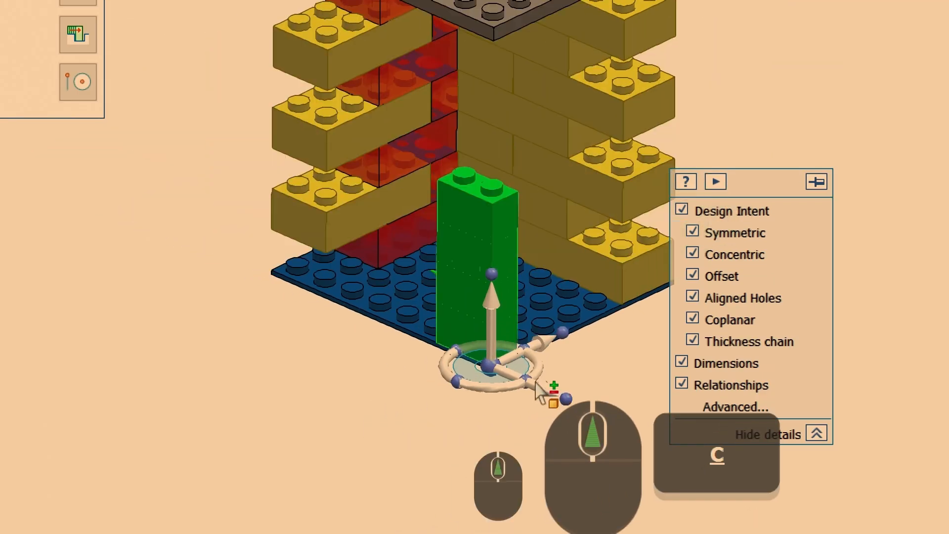
click(491, 319)
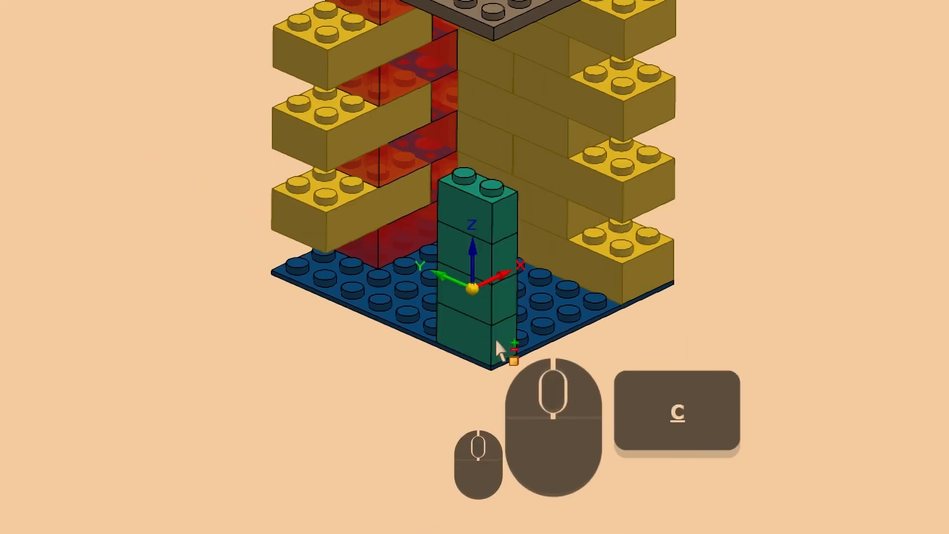
key(c)
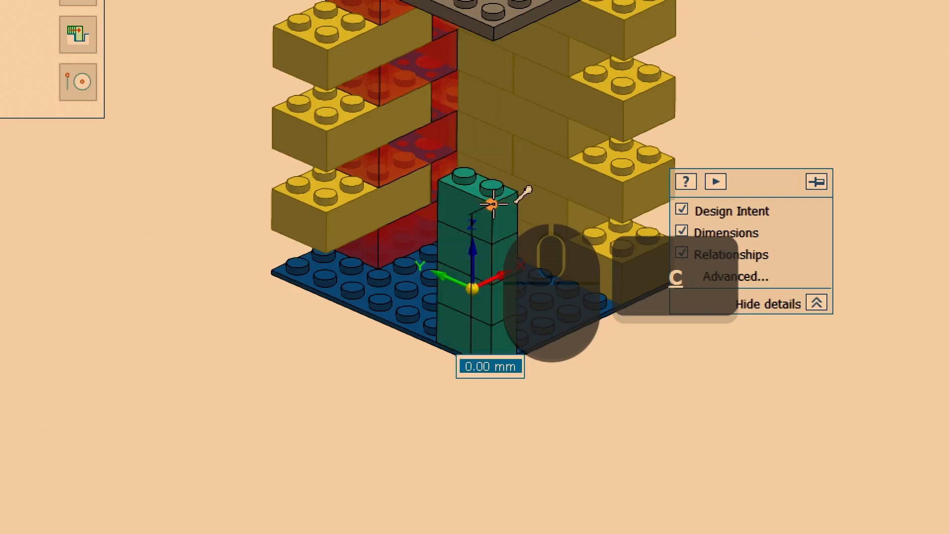
click(498, 63)
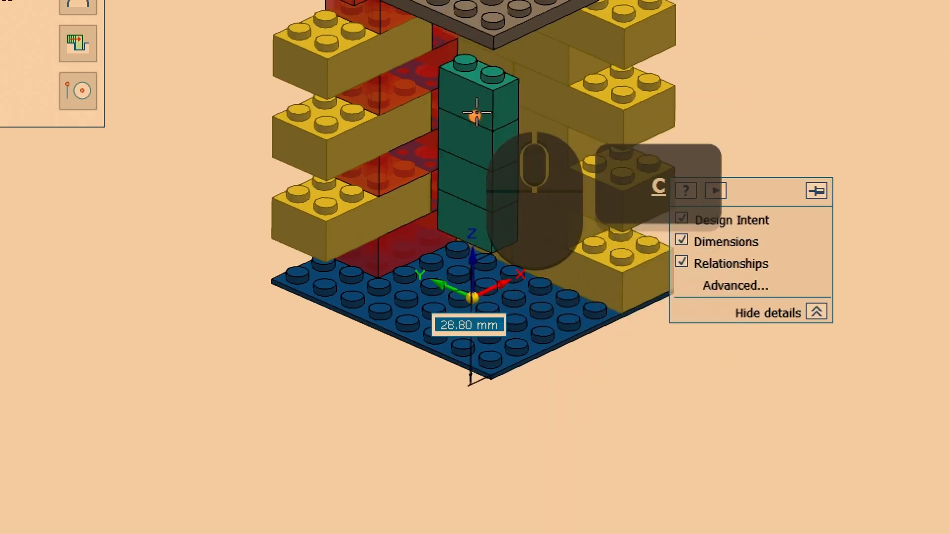
key(Escape)
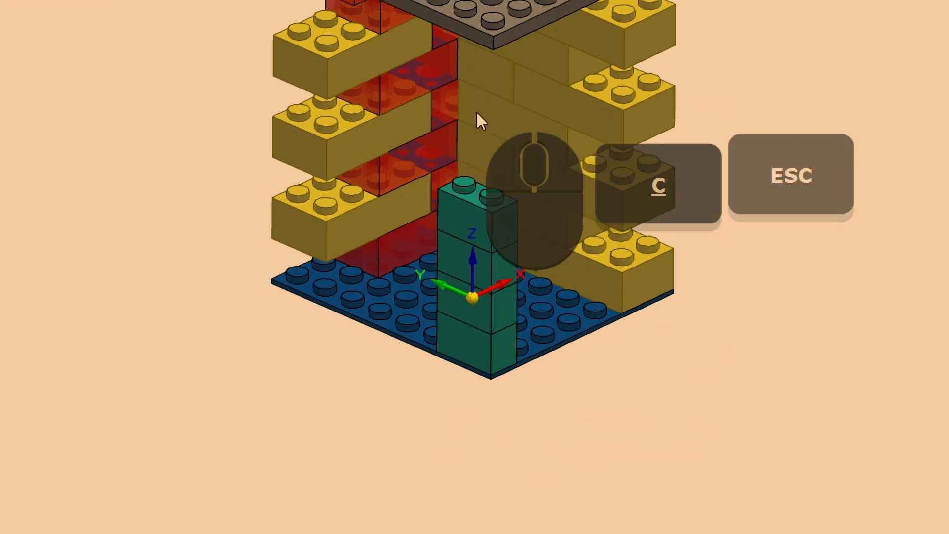
right_click(477, 112)
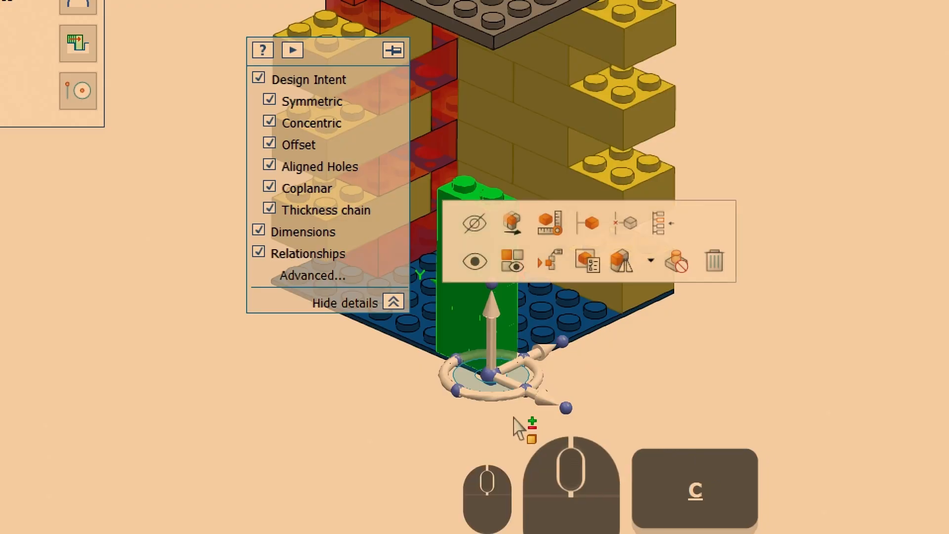
Copy the four-brick column vertically upward by 38.40 mm, to the upper outer corner of the fourth brick.
key(ctrl)
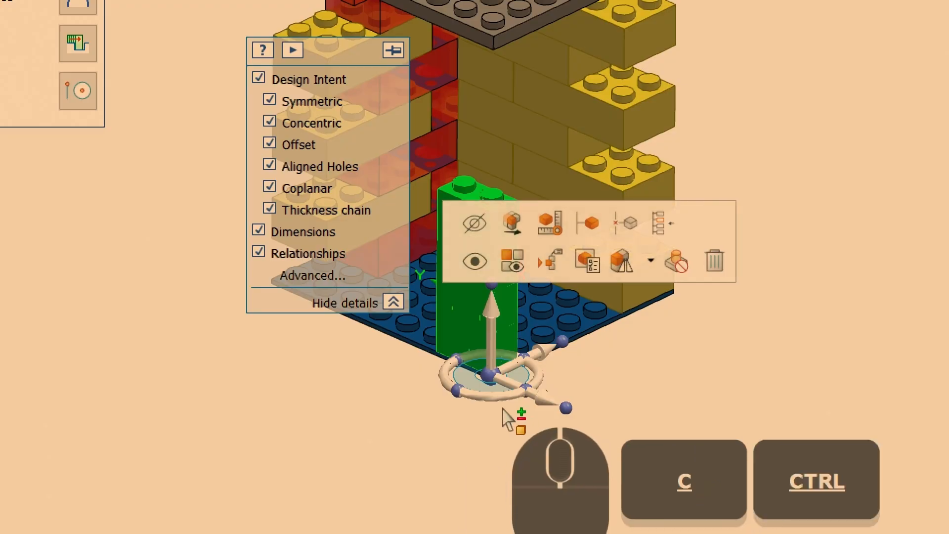
ctrl+click(491, 324)
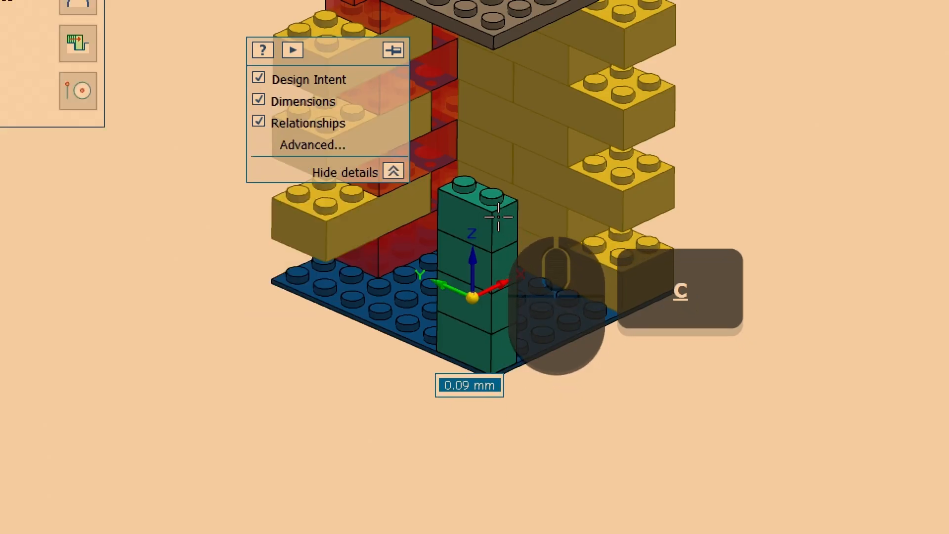
scroll(491, 212, down, 1)
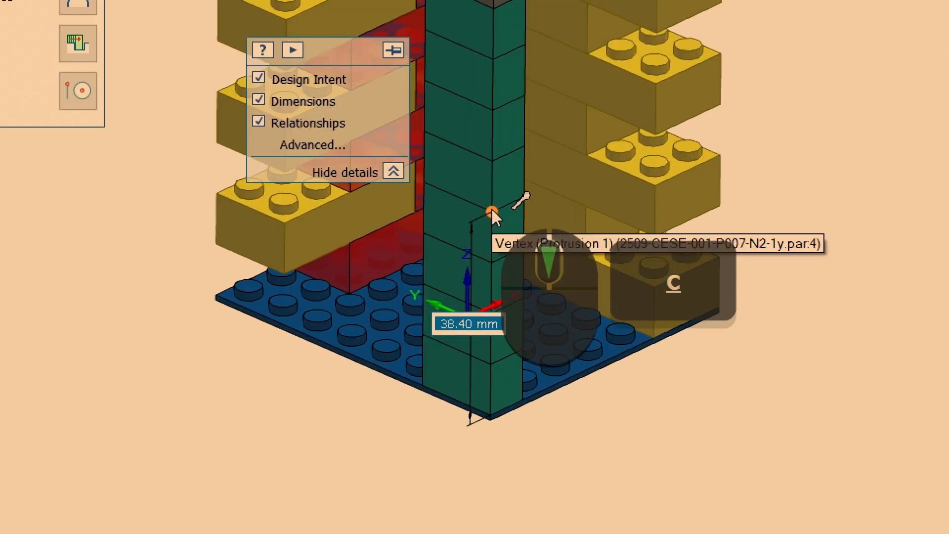
click(492, 211)
key(ctrl+4)
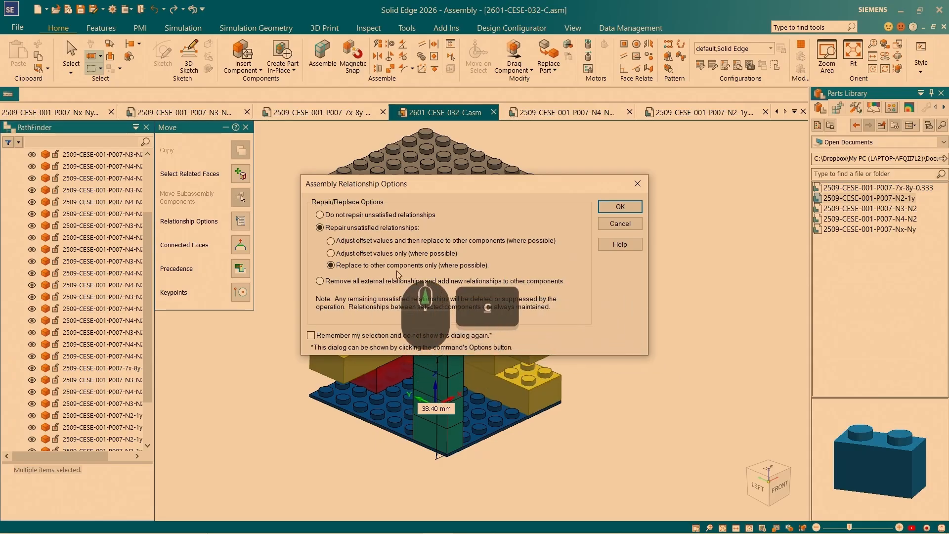
Repair the copied column's relationships by replacing to other components only, and delete the remaining affected assembly relationships.
click(616, 213)
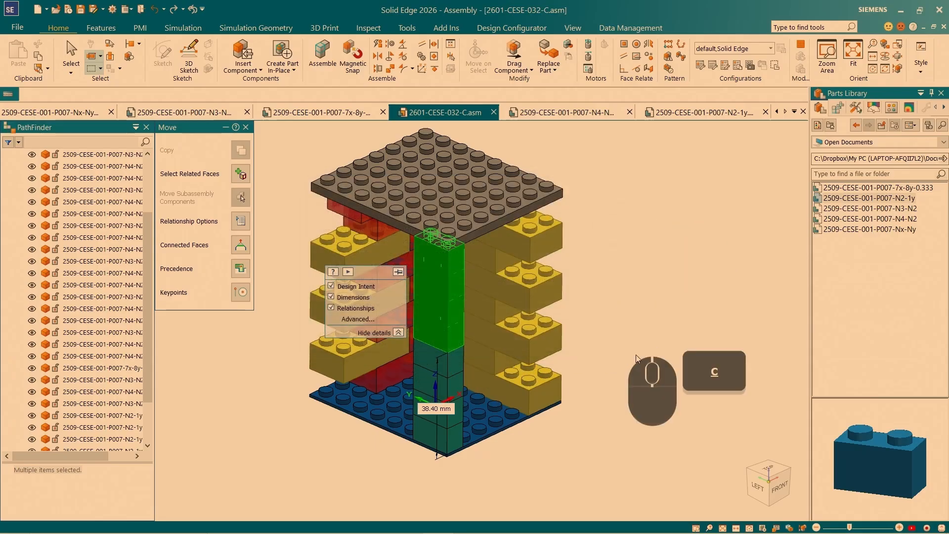
click(418, 281)
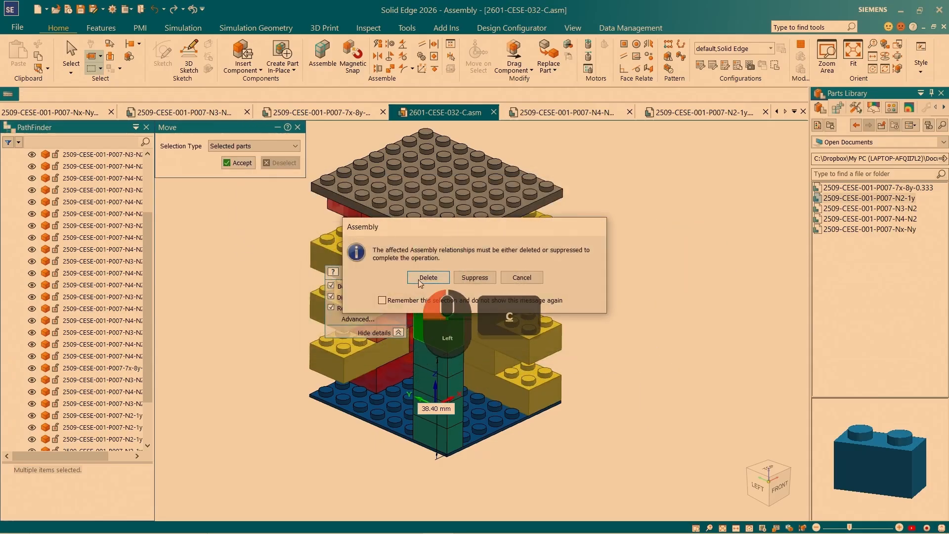
key(Escape)
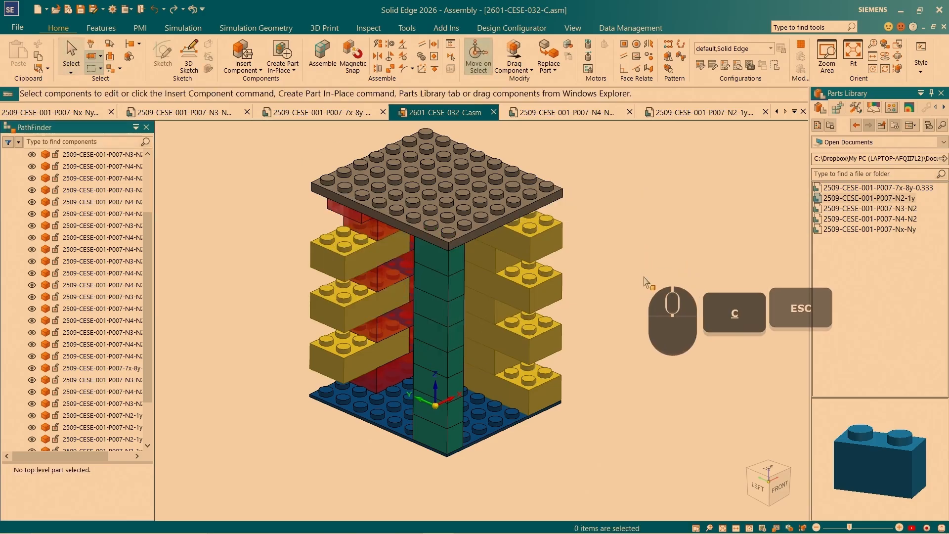
Delete the top two N2-1y bricks from the corner column beneath the upper plate.
click(451, 273)
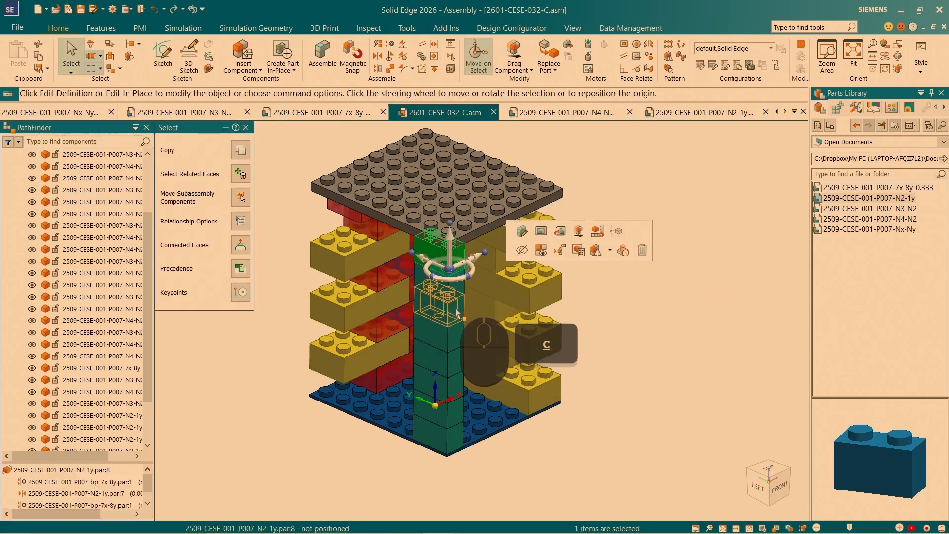
key(Delete)
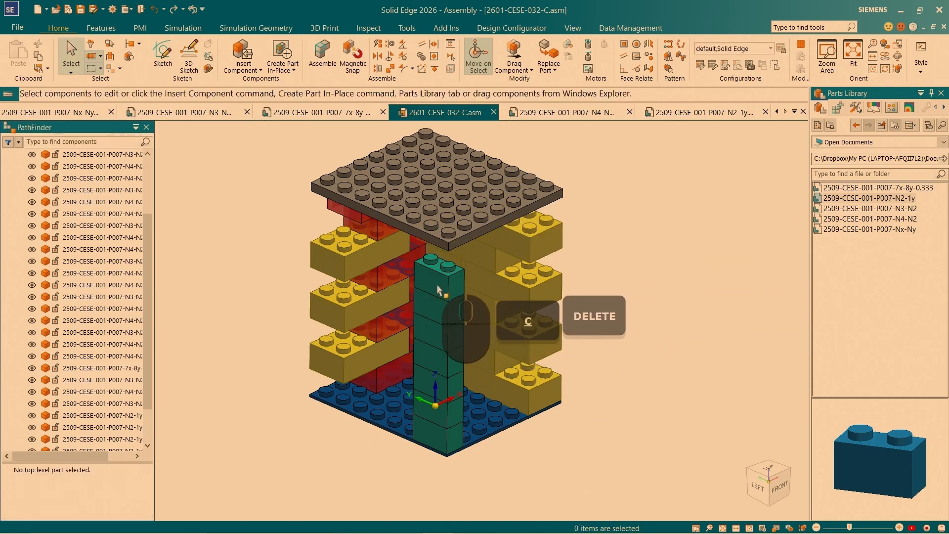
click(451, 296)
key(Delete)
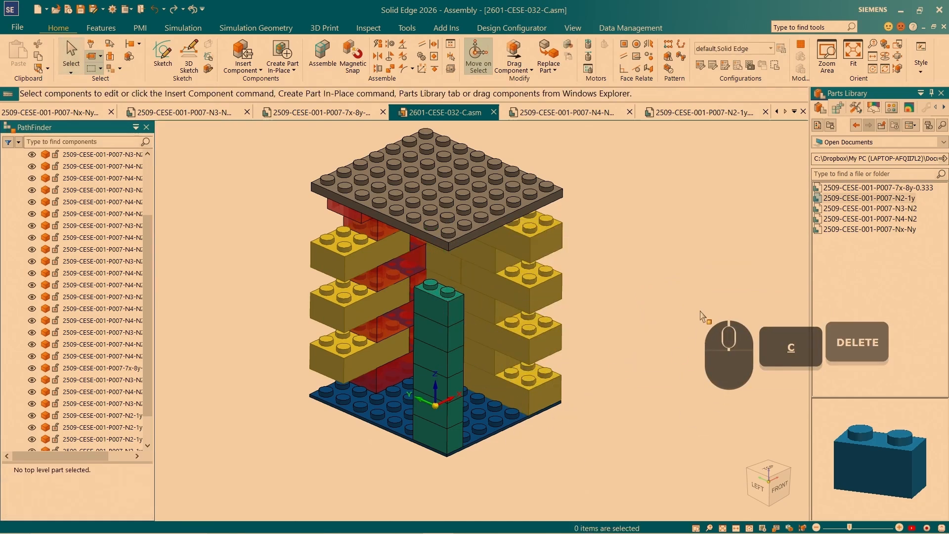
middle_drag(587, 346, 568, 289)
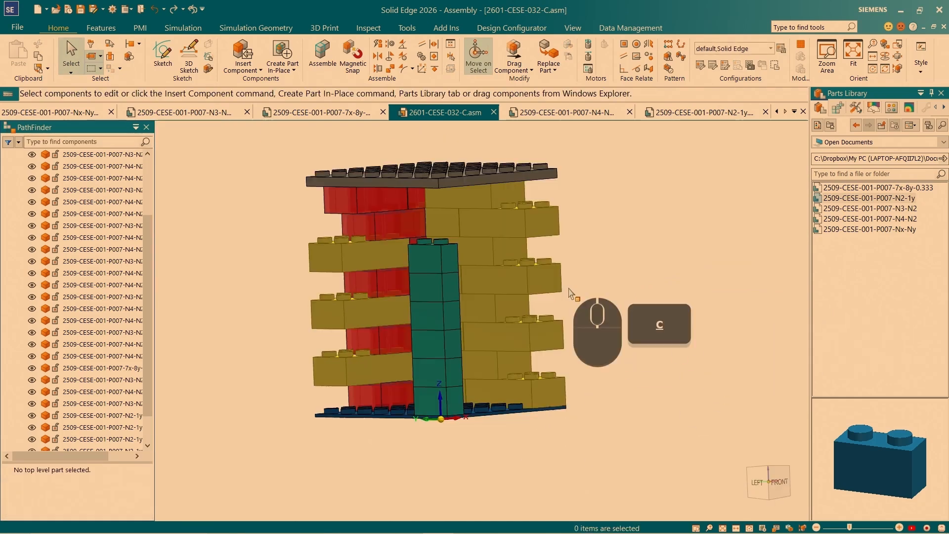
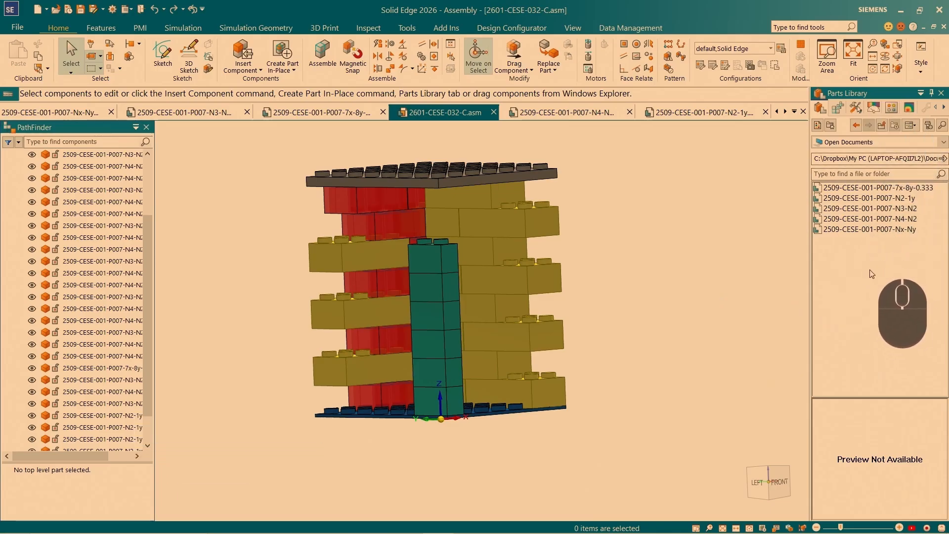
Refresh the list of open documents and insert the P008-01x-02y-deg045yz_mir inverted slope brick above the corner column.
key(F5)
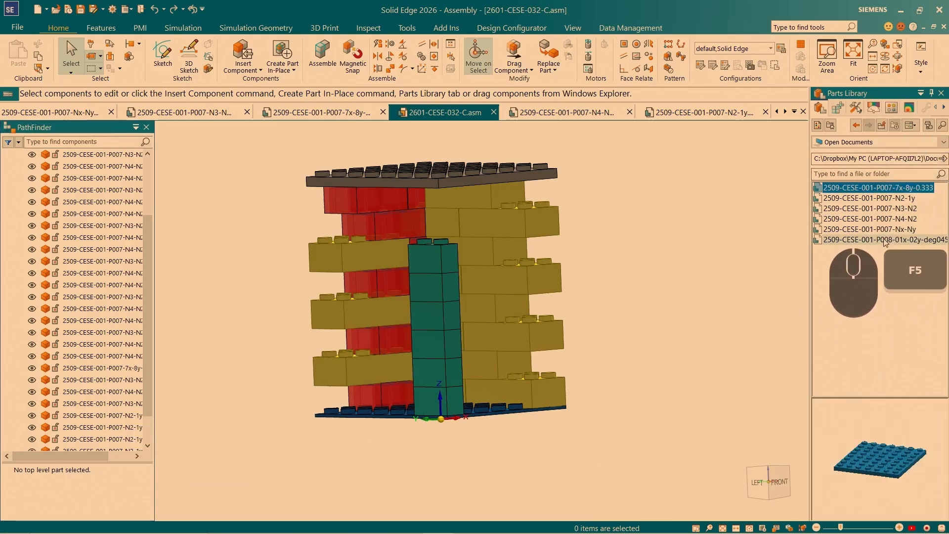
click(869, 241)
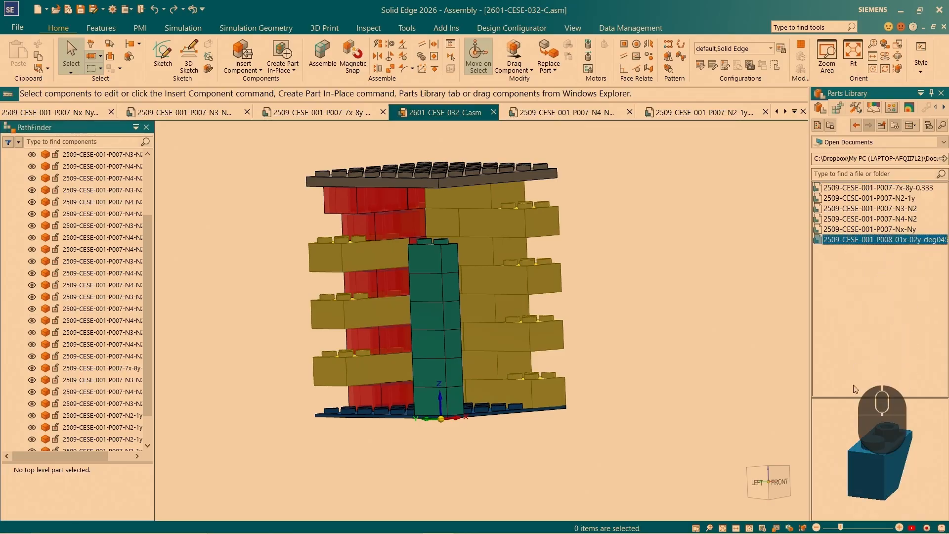
drag(845, 448, 834, 468)
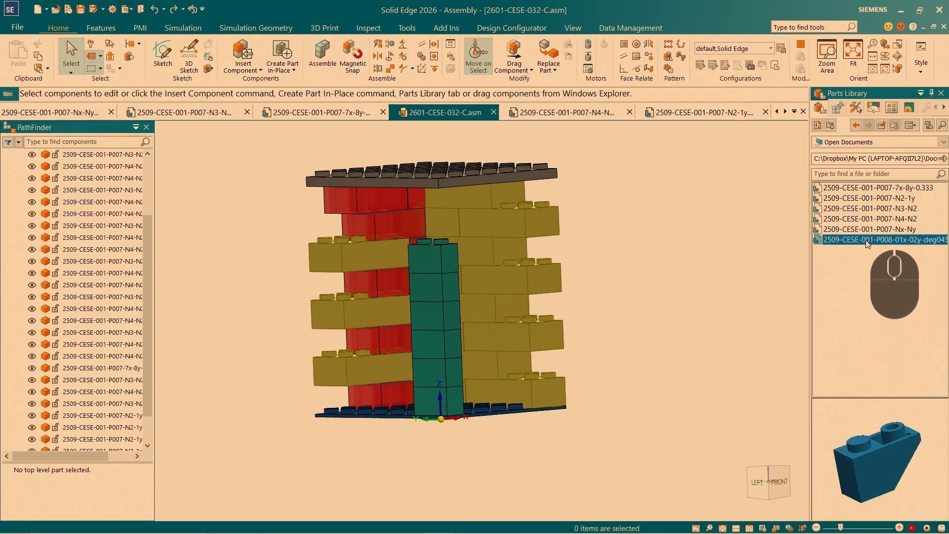
drag(865, 240, 468, 221)
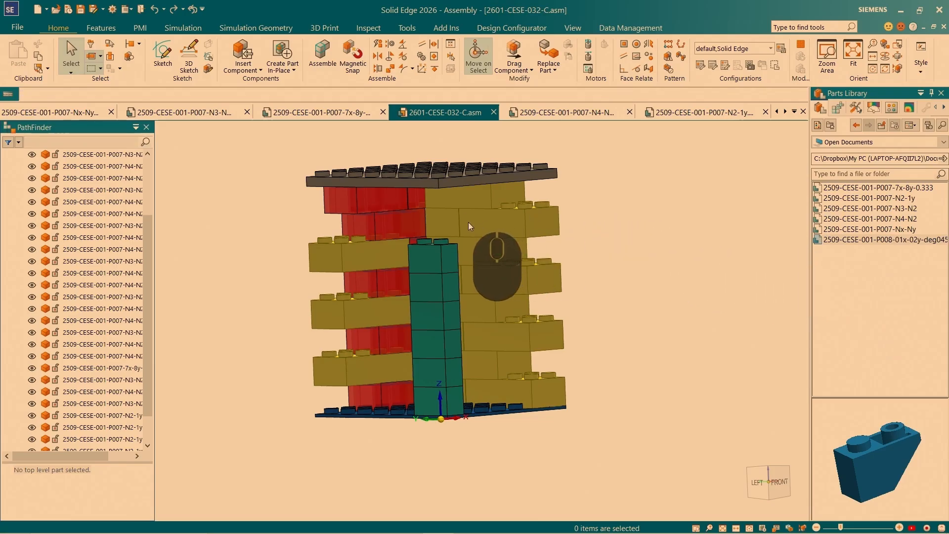
Align the inverted slope brick's full stud axially with the outer stud on the column's uppermost N2-1y brick.
scroll(448, 193, up, 3)
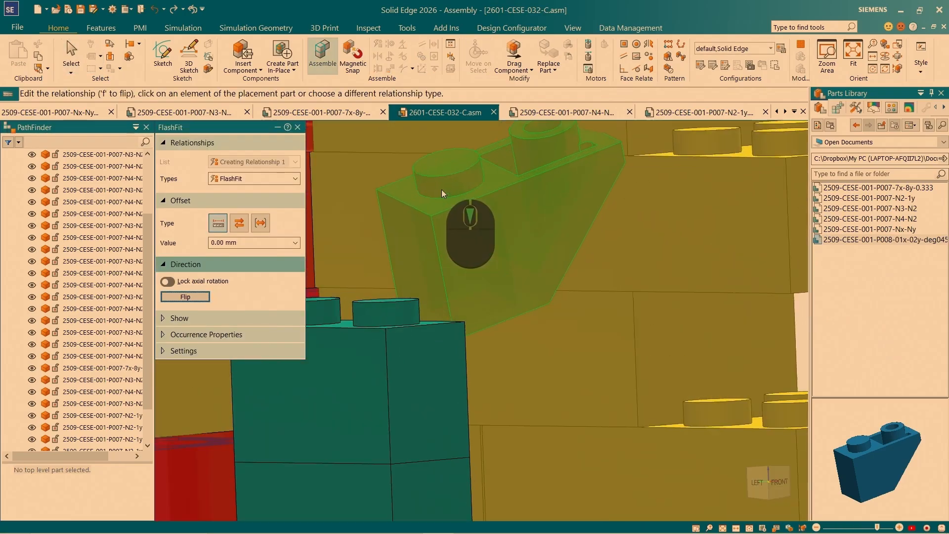
click(441, 189)
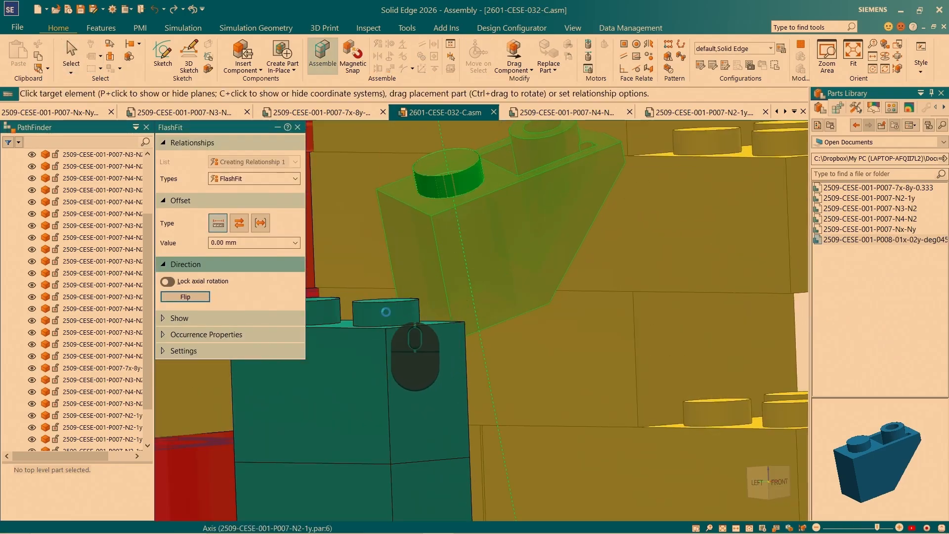
click(386, 311)
Mate the inverted slope brick's underside to the top face of the uppermost N2-1y brick.
scroll(456, 300, up, 4)
middle_drag(456, 300, 457, 277)
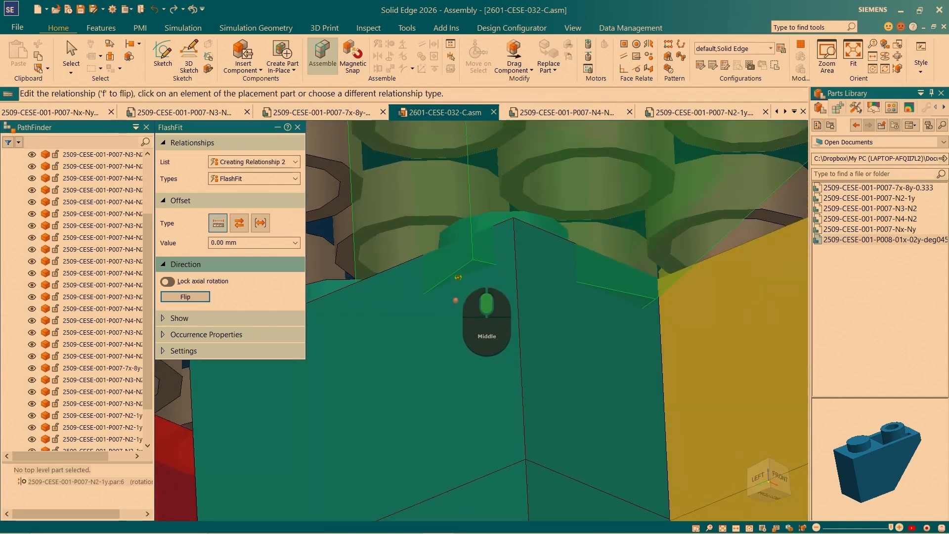
click(470, 273)
scroll(497, 303, down, 3)
middle_drag(431, 190, 420, 208)
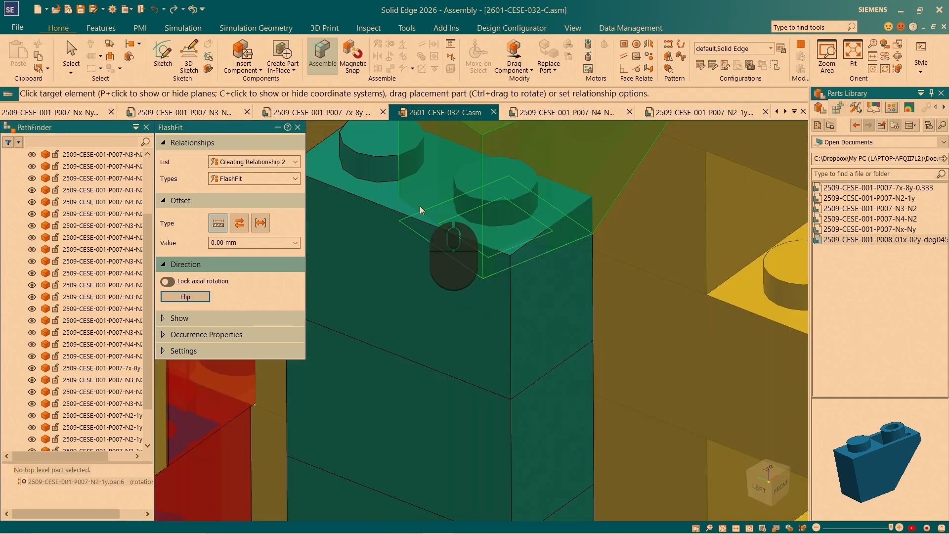
click(386, 194)
Align the slope brick's outer side face with the adjacent side face of the uppermost N2-1y brick.
scroll(448, 305, up, 5)
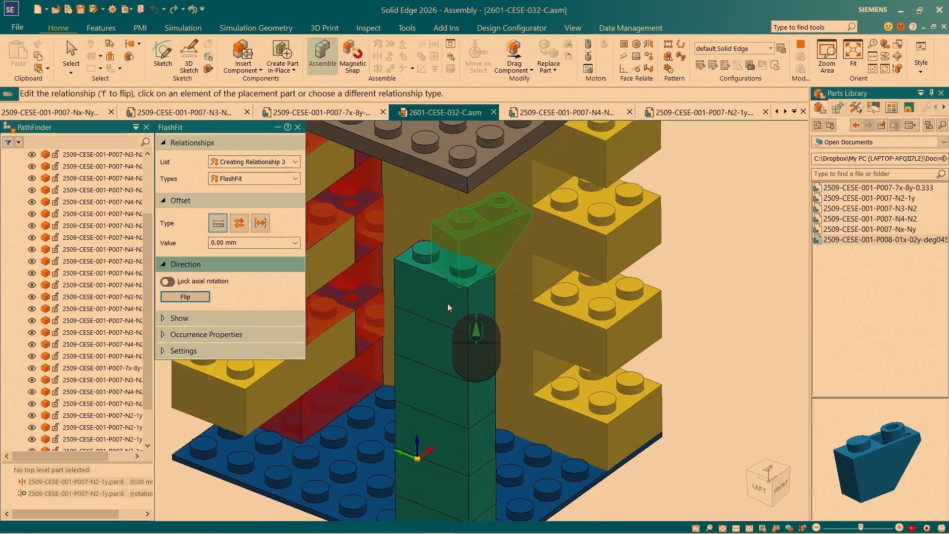
scroll(489, 257, down, 3)
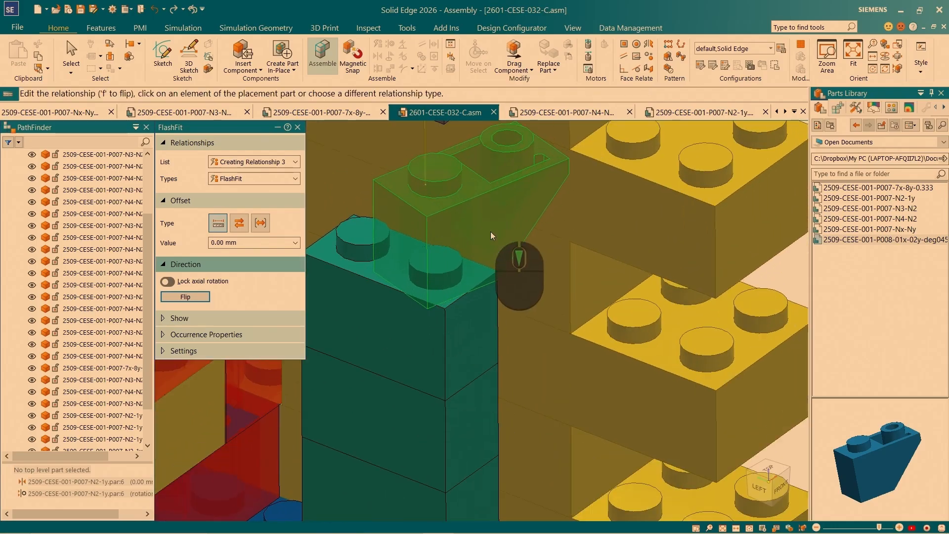
click(475, 336)
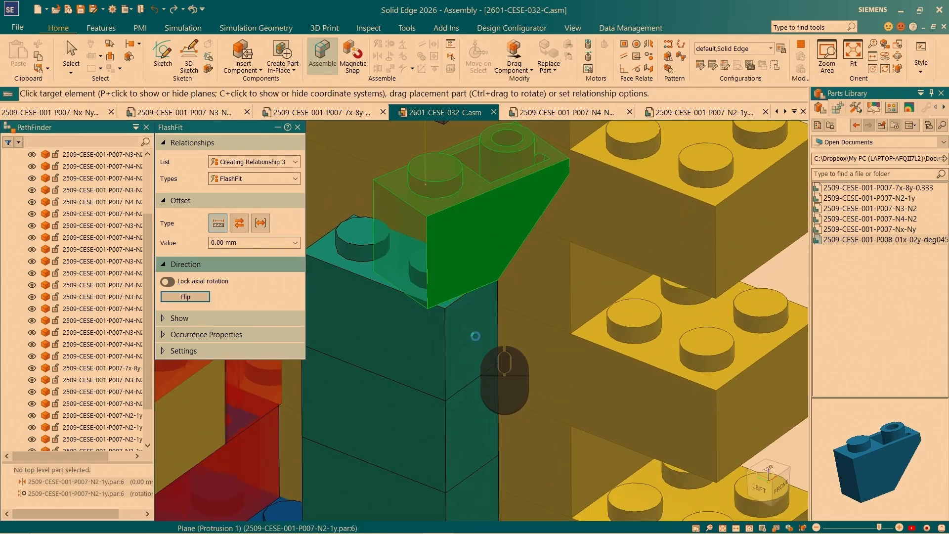
click(538, 391)
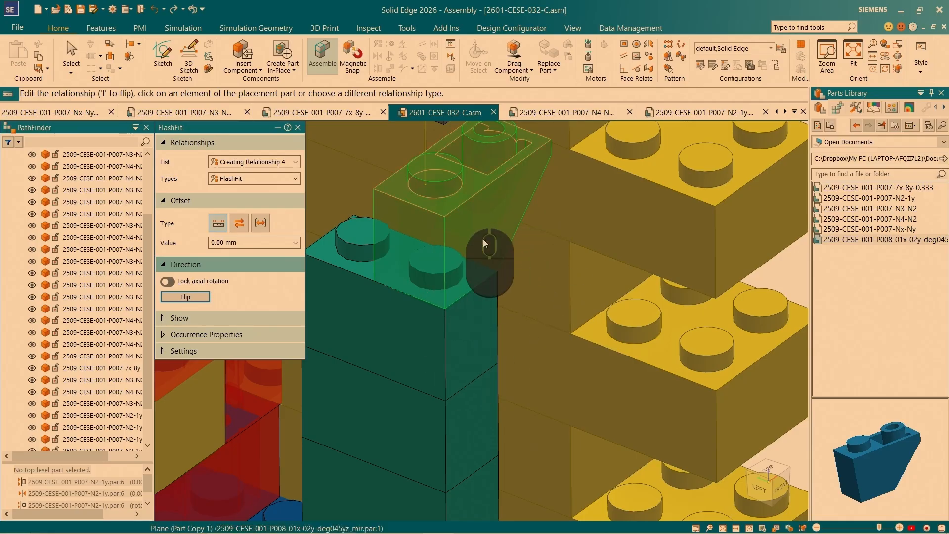
Insert a second P008-01x-02y-deg045yz_mir inverted slope brick beside the first one on the column.
scroll(484, 242, up, 5)
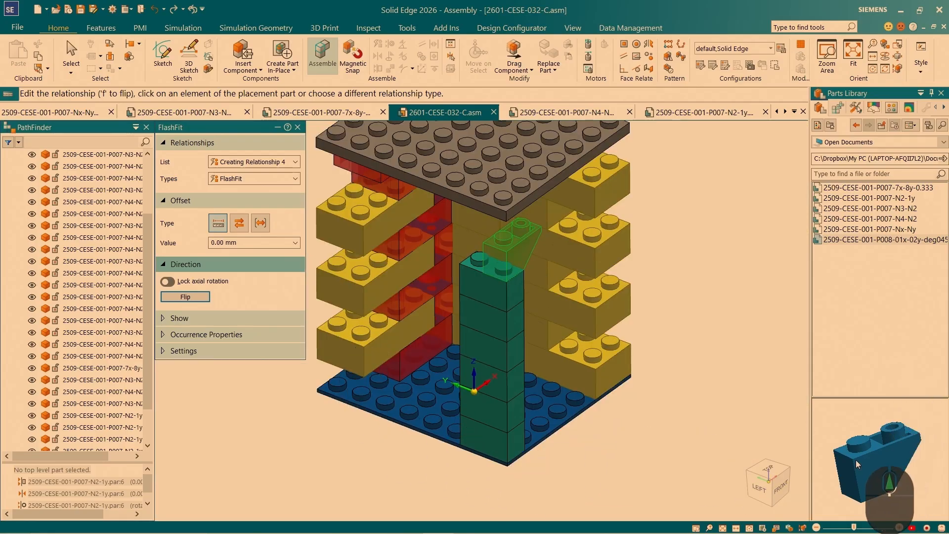
drag(850, 463, 947, 444)
drag(876, 465, 525, 223)
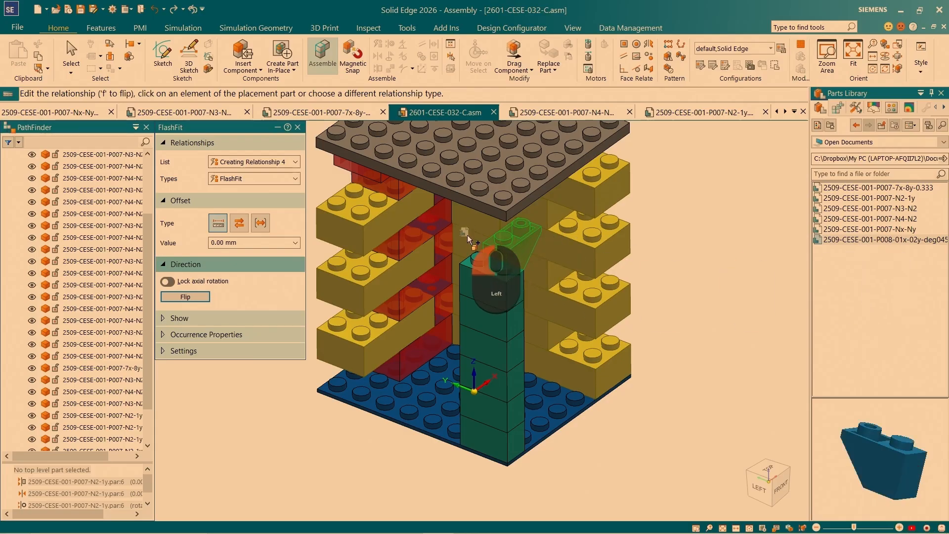
drag(465, 241, 465, 245)
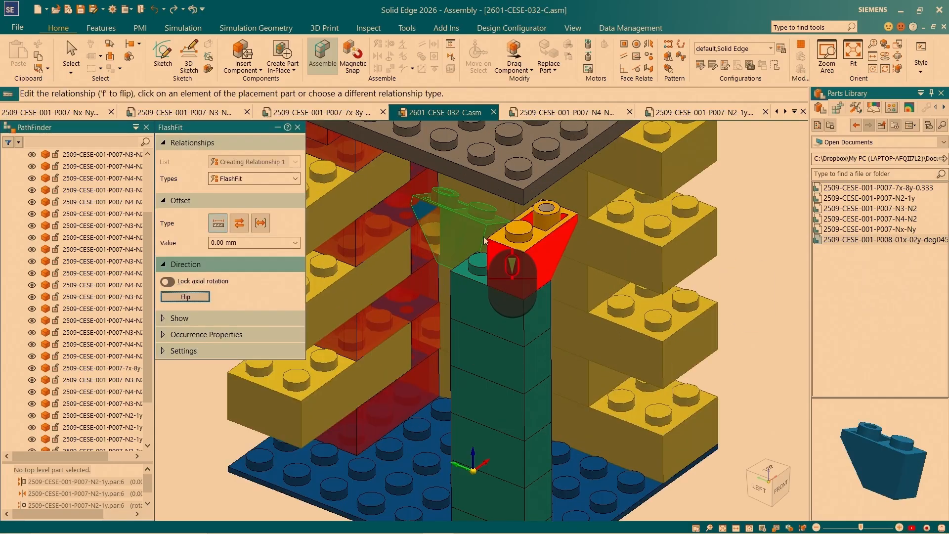
Align the second slope brick's full stud axially with the column's remaining free stud.
scroll(478, 238, up, 4)
click(484, 265)
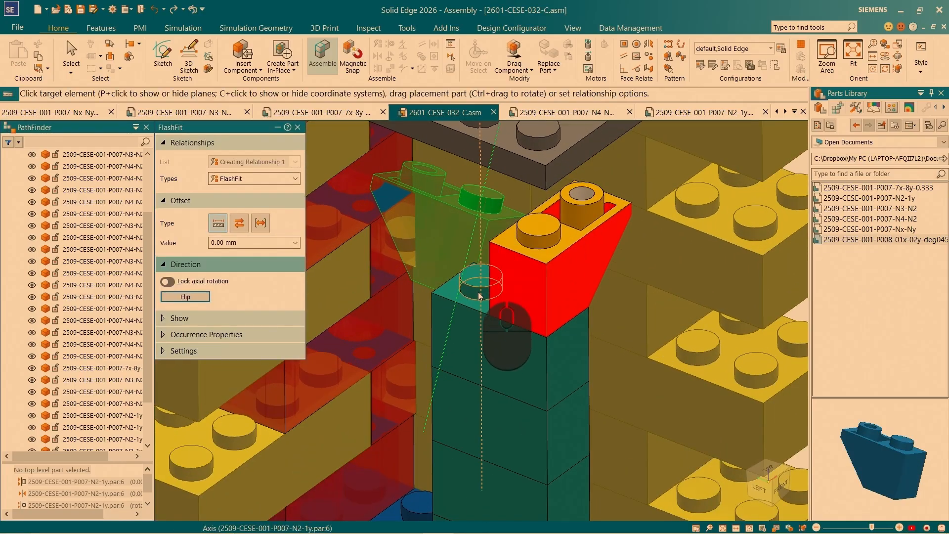
click(477, 292)
Mate the second slope brick's underside to the top face of the column's uppermost brick.
scroll(457, 475, up, 5)
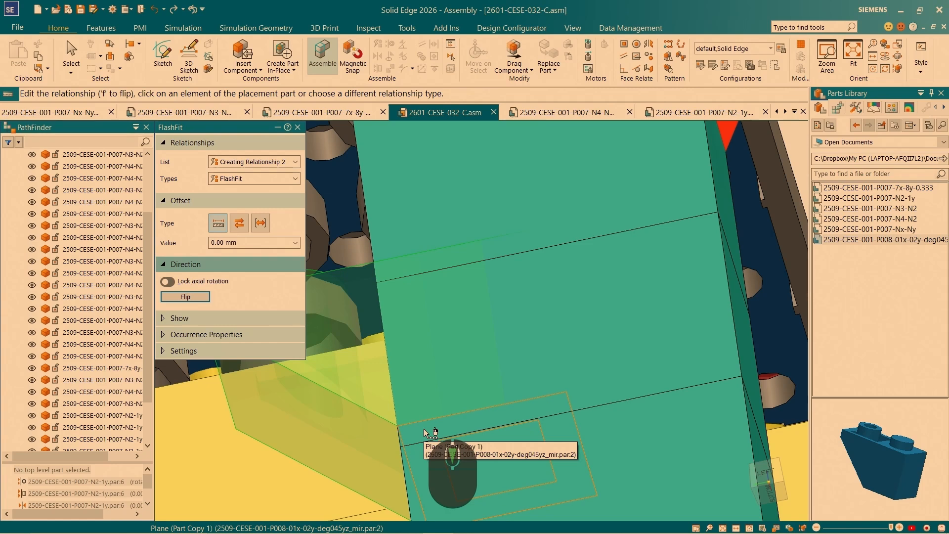
scroll(477, 213, down, 5)
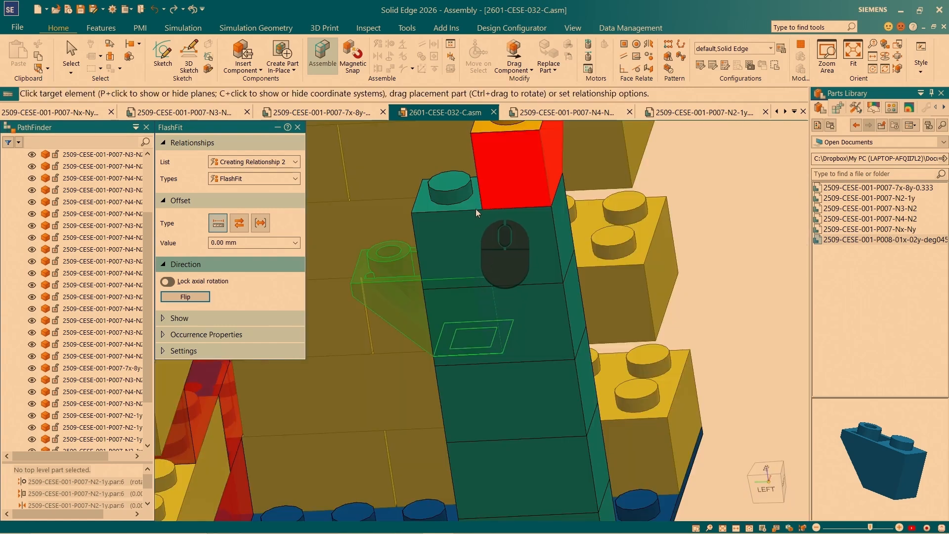
click(476, 208)
Align the second slope brick's outer side face with the column's long side face and finish placing it.
scroll(479, 328, down, 4)
scroll(501, 249, up, 4)
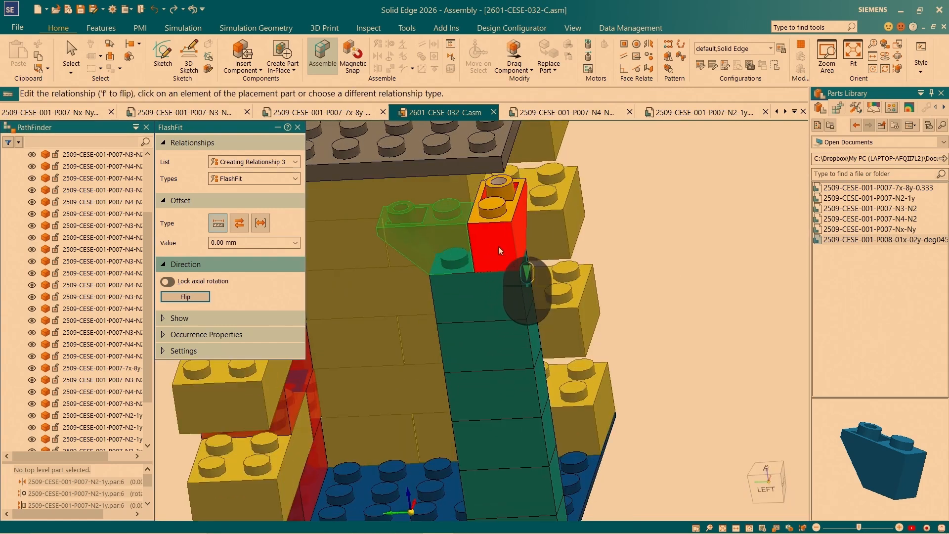
middle_drag(501, 245, 428, 215)
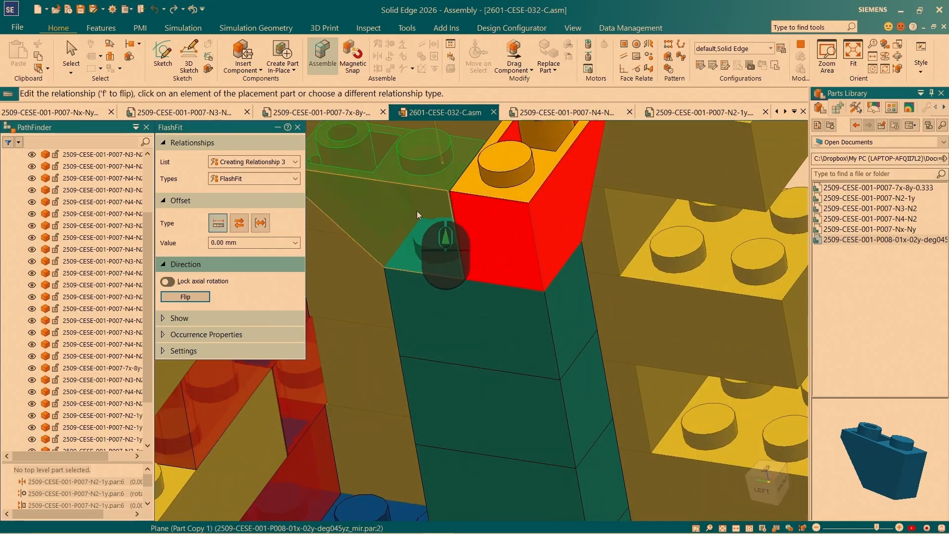
click(417, 211)
click(506, 383)
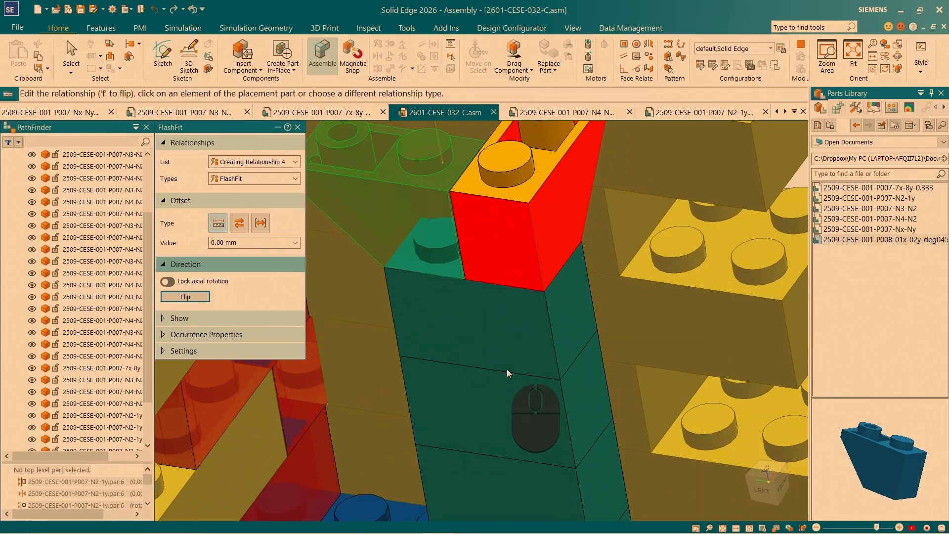
scroll(507, 361, up, 2)
scroll(508, 351, up, 5)
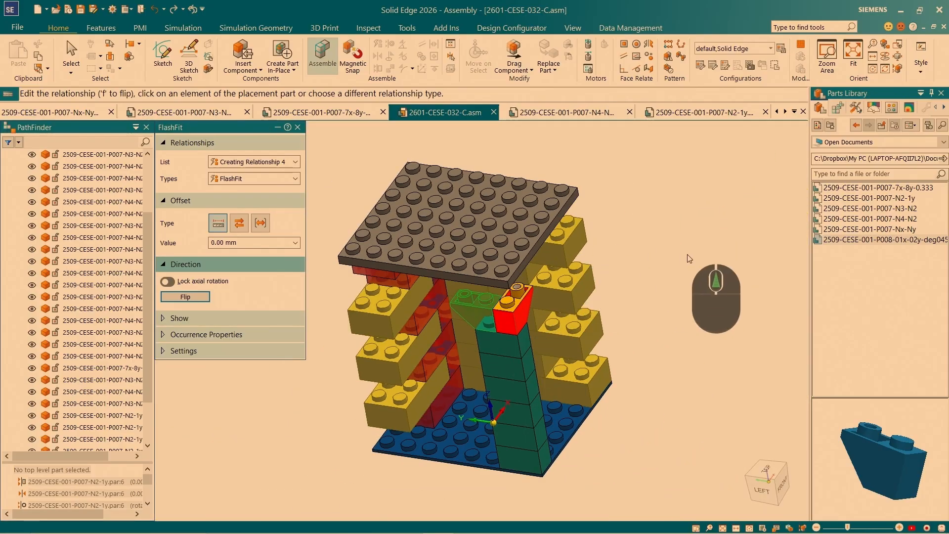
key(Escape)
Select the slope brick whose side faces the front corner of the column and review its assembly relationships.
scroll(538, 301, down, 5)
click(549, 292)
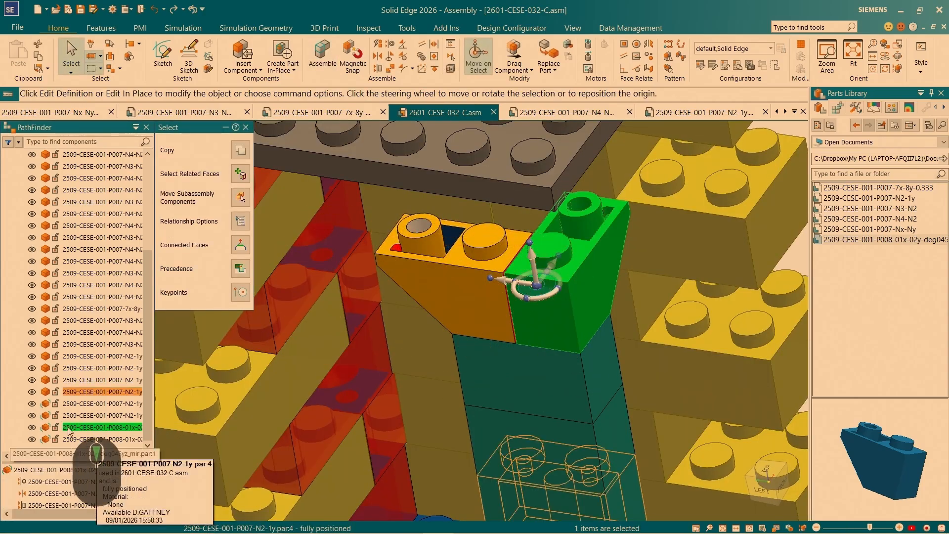
click(67, 428)
scroll(479, 303, up, 2)
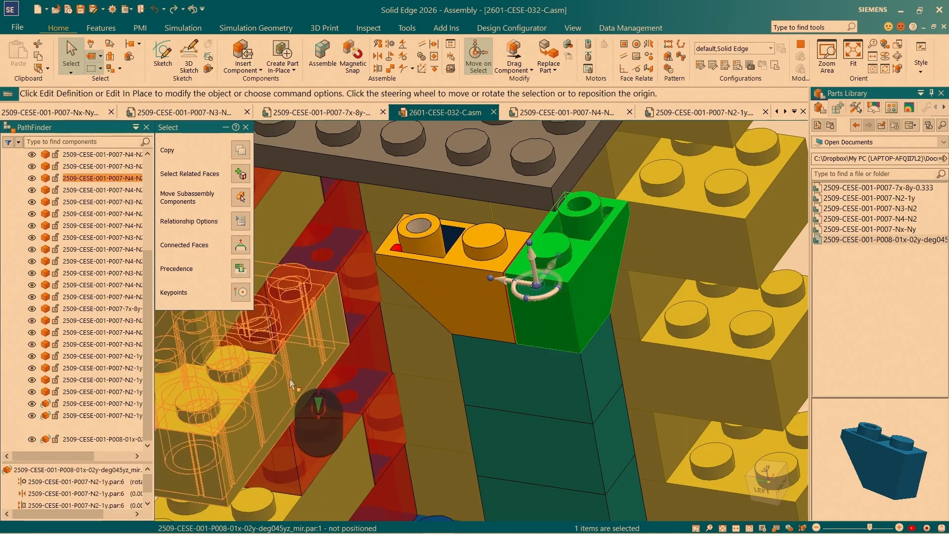
scroll(479, 302, up, 3)
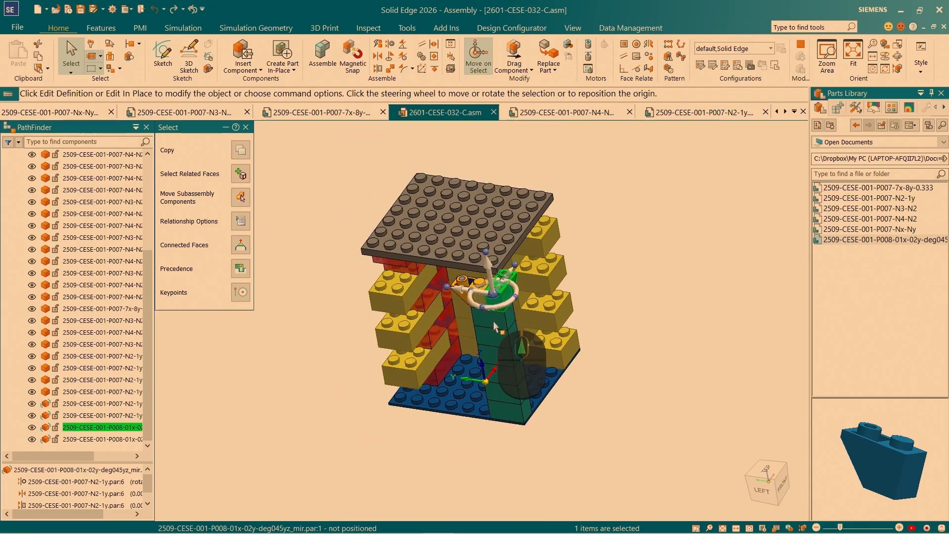
Test the column's freedom of movement with Drag Component, pulling the selected slope brick upwards and examining the bricks beneath it.
click(517, 56)
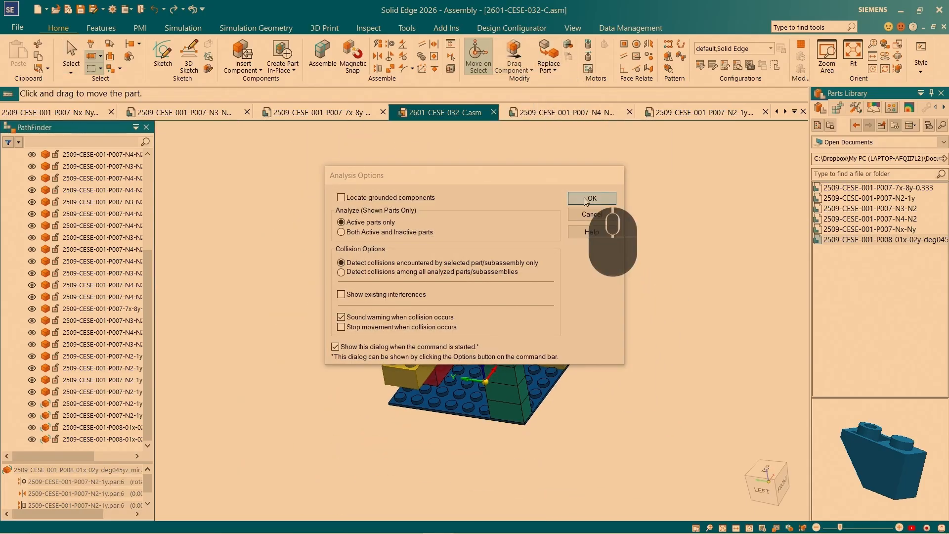
click(596, 197)
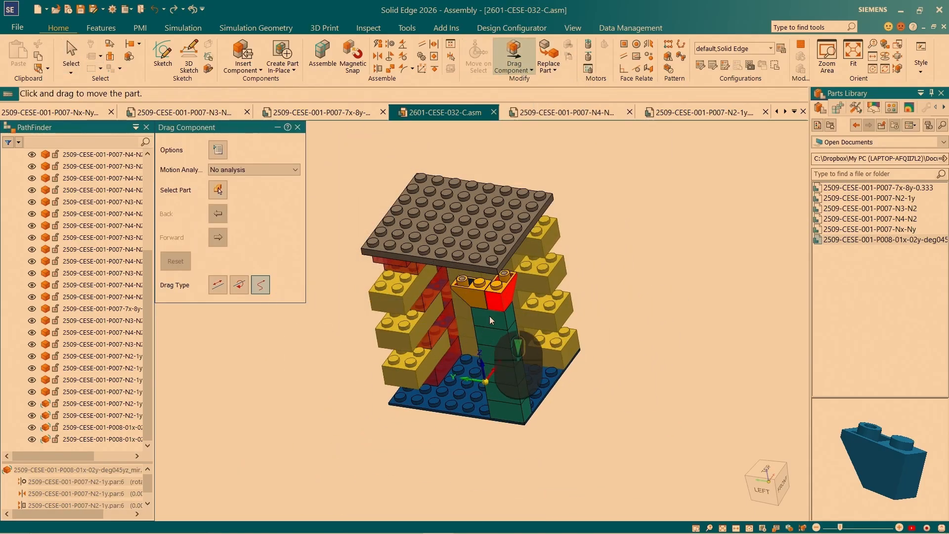
scroll(502, 294, down, 3)
mouse_move(501, 295)
mouse_down()
mouse_move(517, 268)
mouse_move(495, 265)
mouse_move(497, 313)
mouse_move(499, 292)
mouse_up()
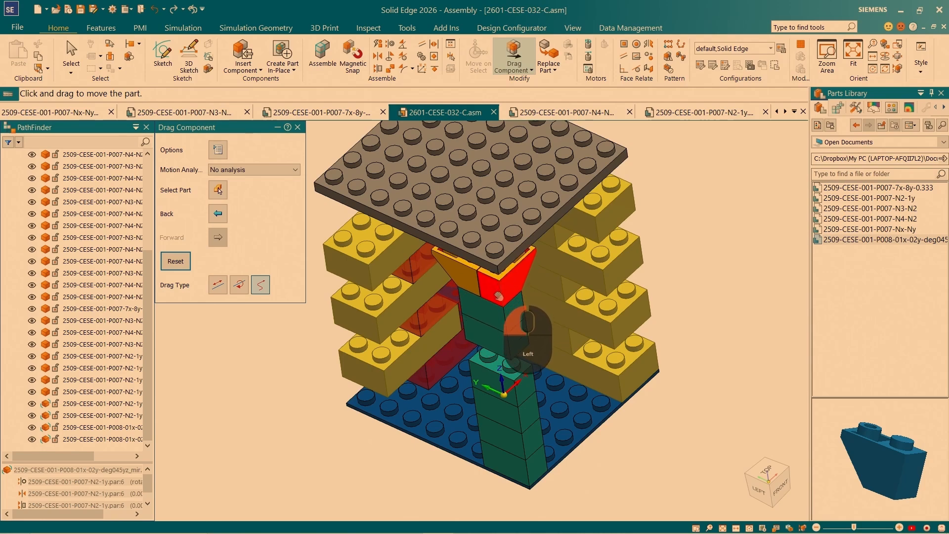
scroll(514, 325, down, 3)
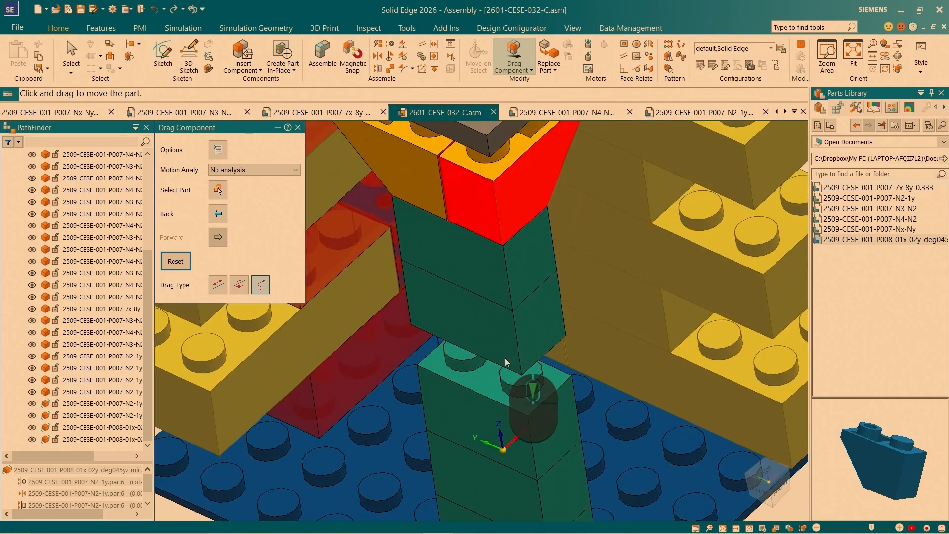
middle_drag(494, 324, 499, 269)
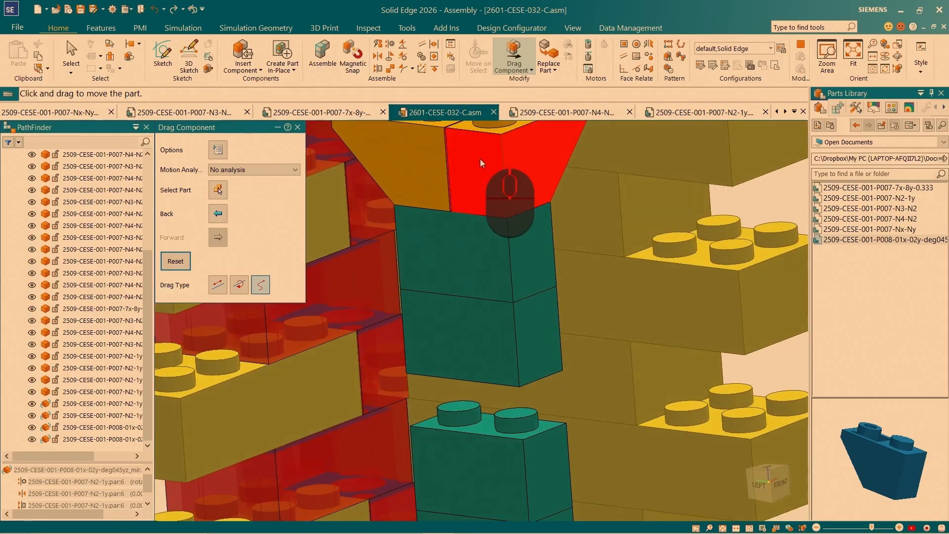
Mate the underside of the lower floating N2-1y brick to the top face of the column brick below the gap using FlashFit.
click(379, 45)
click(545, 395)
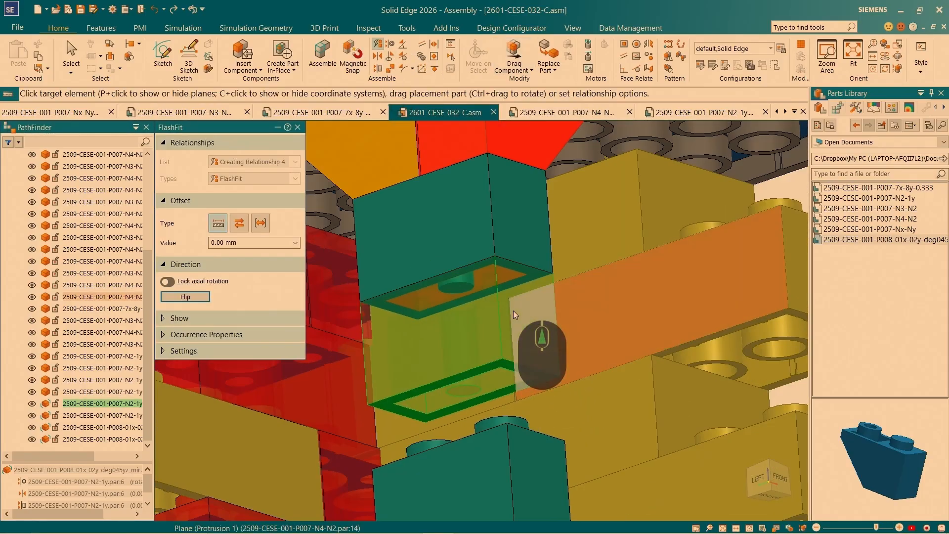
click(514, 311)
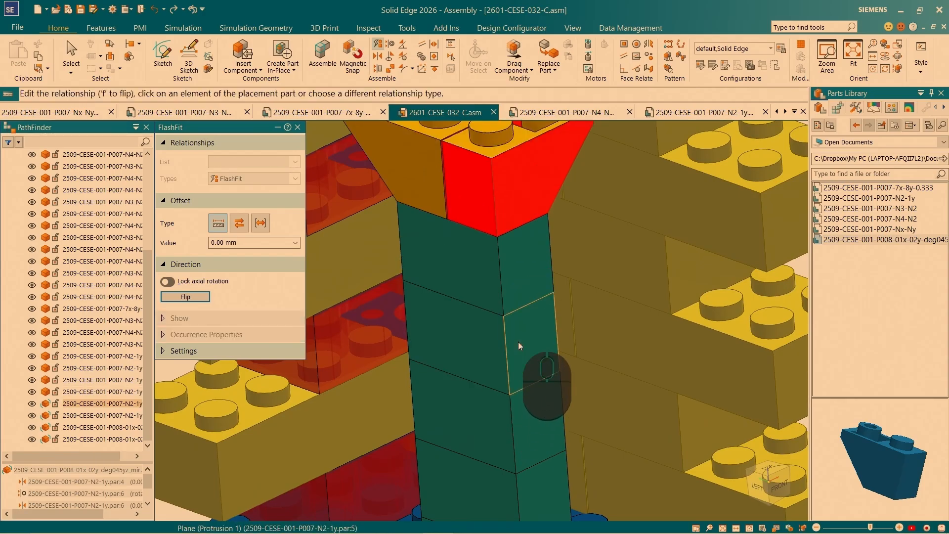
scroll(528, 272, up, 6)
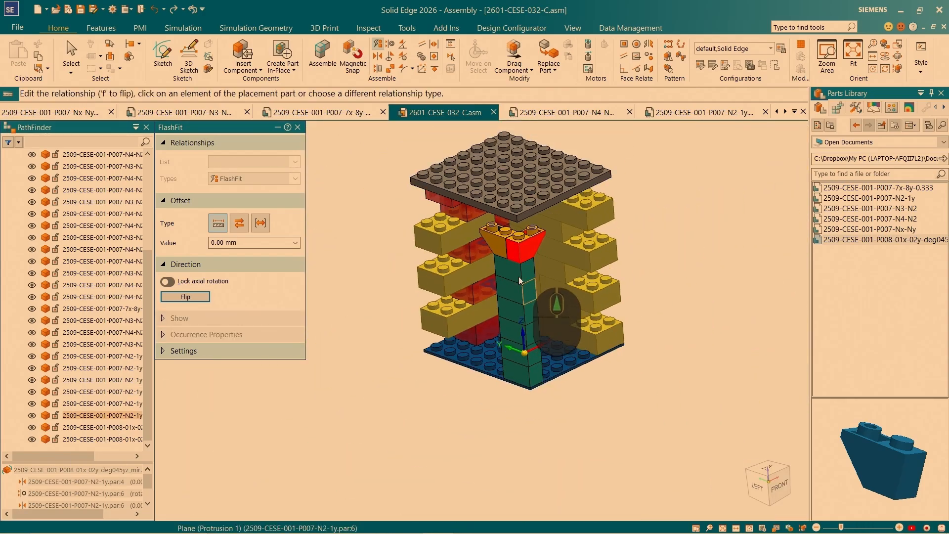
scroll(81, 303, up, 4)
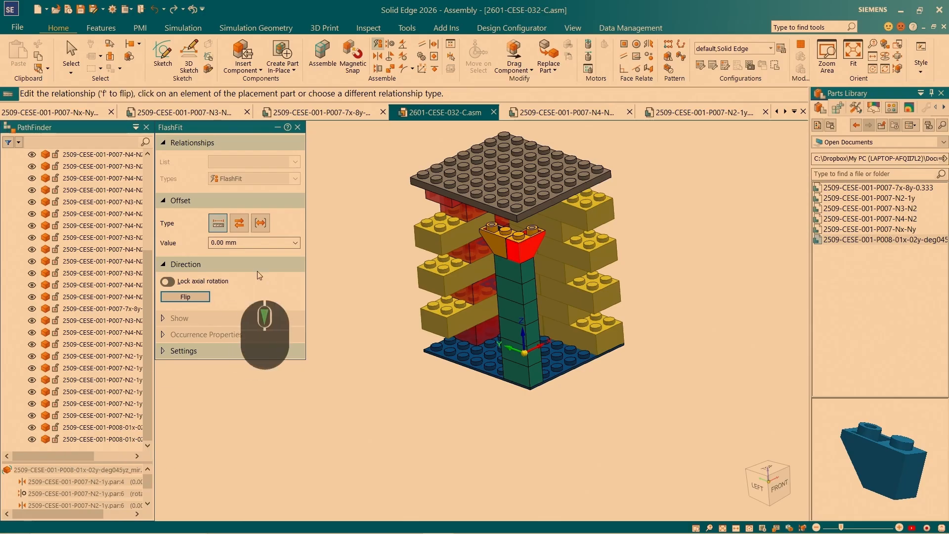
Check the repaired column for under-constrained parts with Drag Component, keeping the default analysis options, and end the command.
click(514, 54)
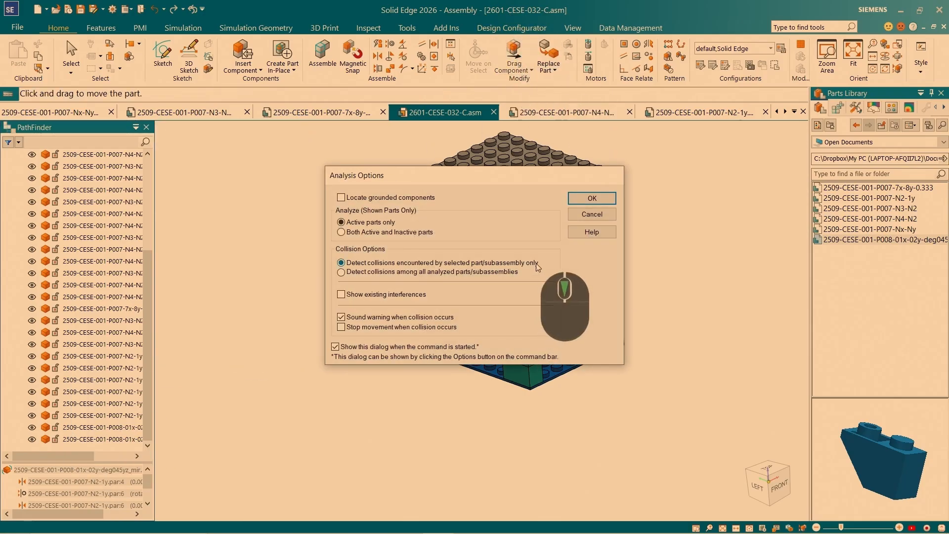
click(593, 200)
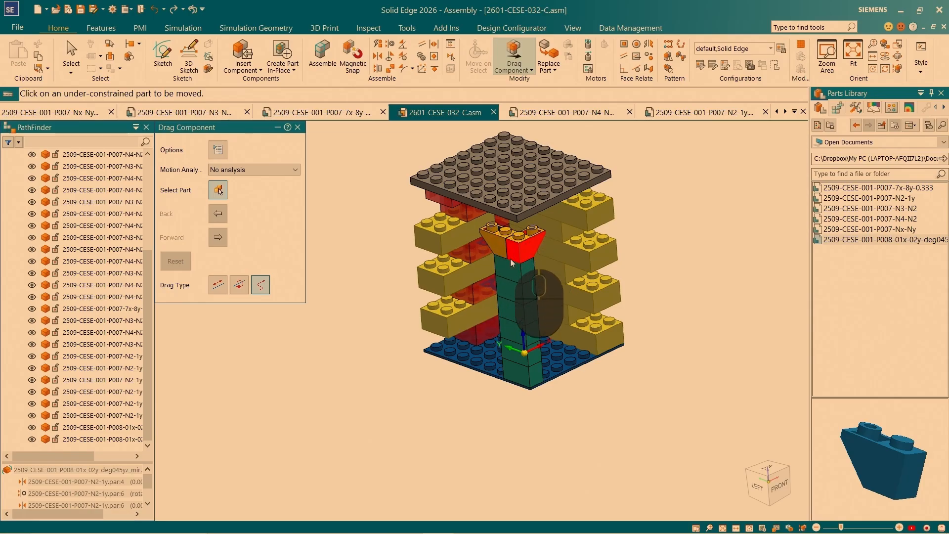
scroll(512, 260, up, 5)
scroll(551, 229, down, 3)
middle_drag(553, 233, 534, 267)
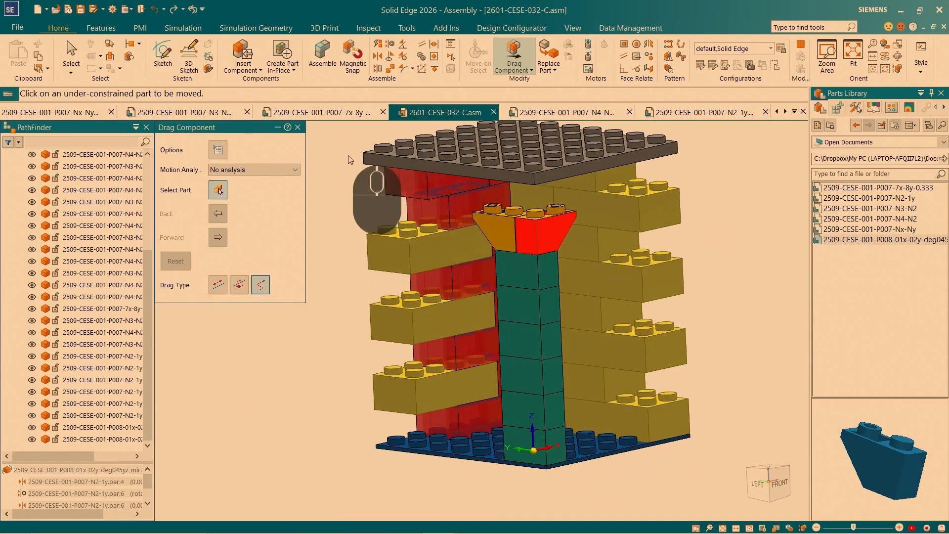
key(Escape)
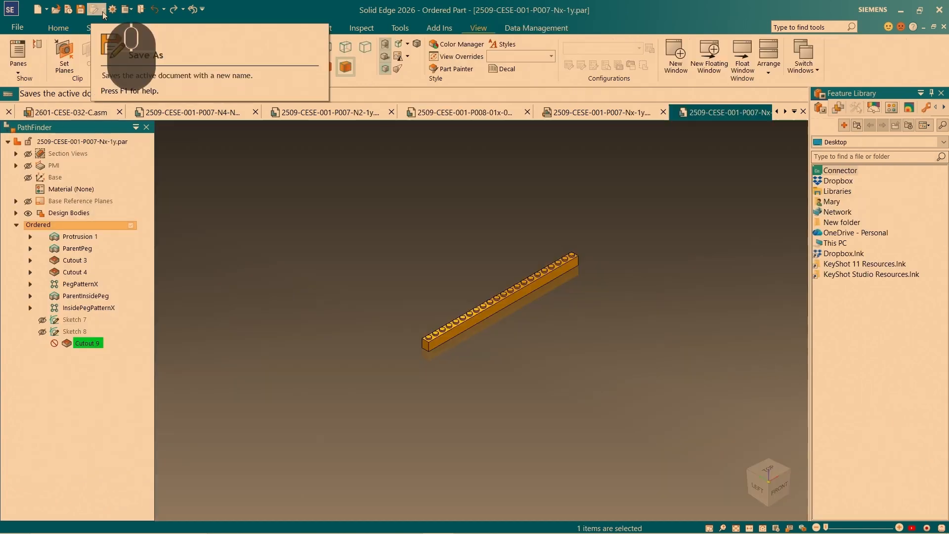
Save a copy of the 2509-CESE-001-P007-Nx-1y part under the name 2509-CESE-001-P007-7x-1y.
click(102, 9)
click(174, 87)
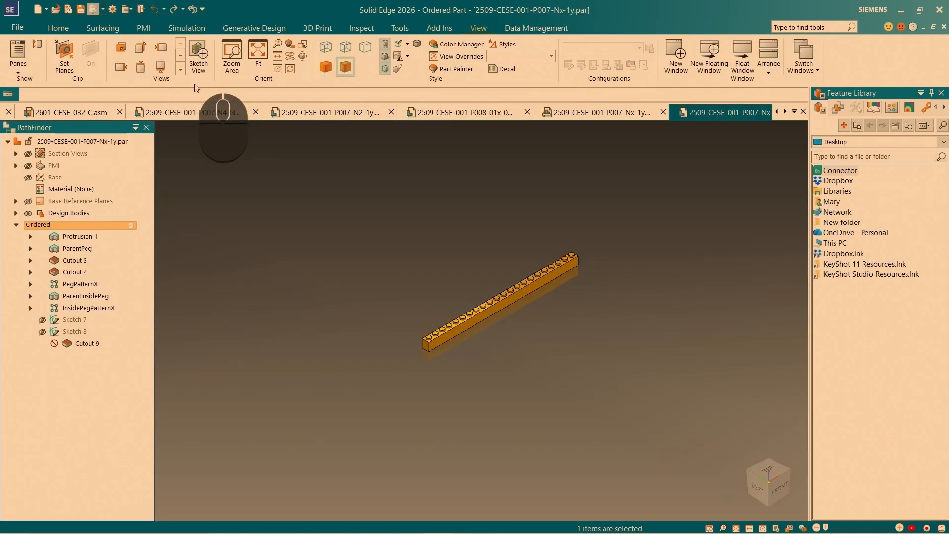
key(Right)
key(End)
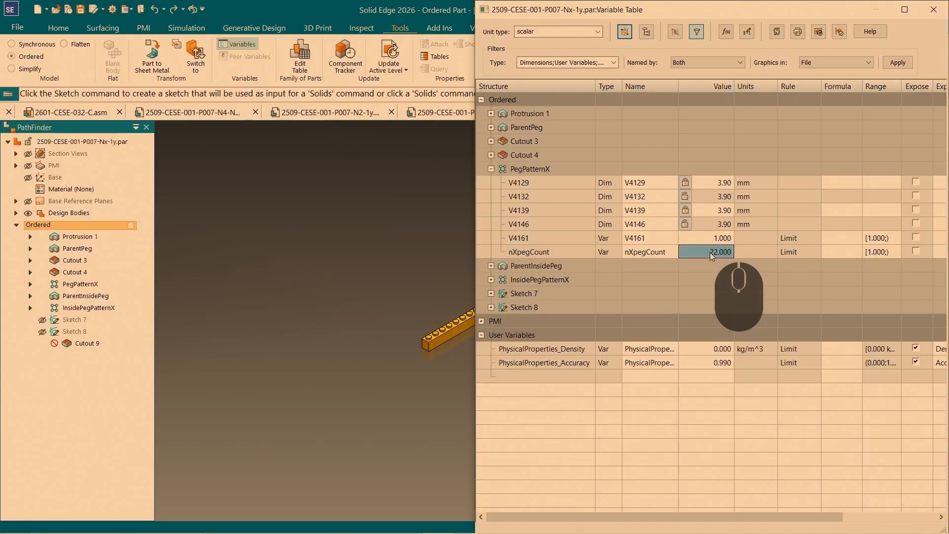
Set nXpegCount to 7 in the Nx-1y part and paint the whole part red.
key(Return)
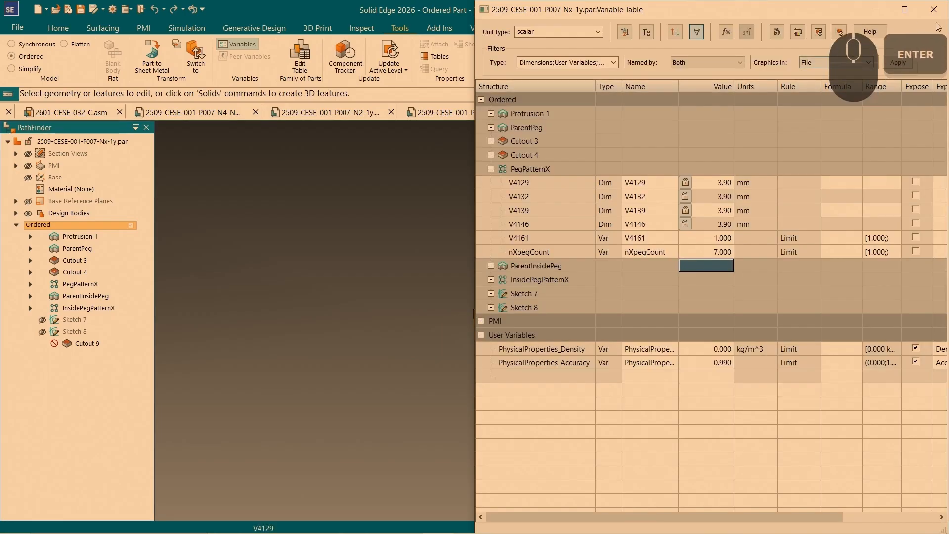
click(934, 10)
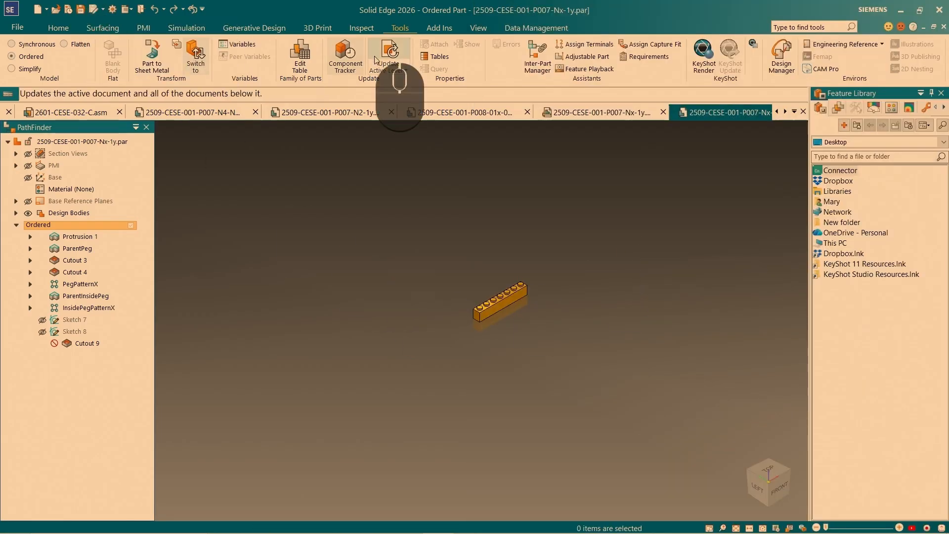
click(487, 27)
text(R)
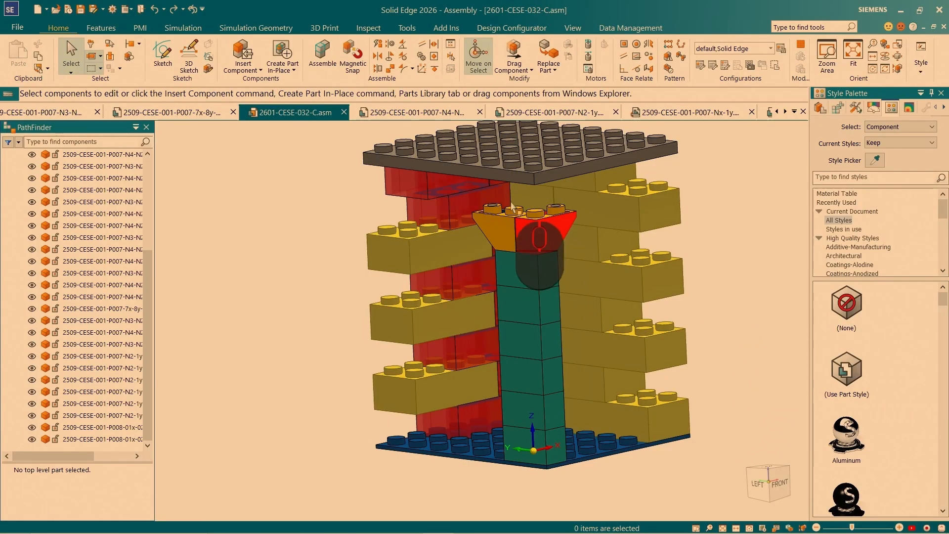
Show the Parts Library in the 2601-CESE-032-C assembly and refresh its list of open documents.
click(819, 109)
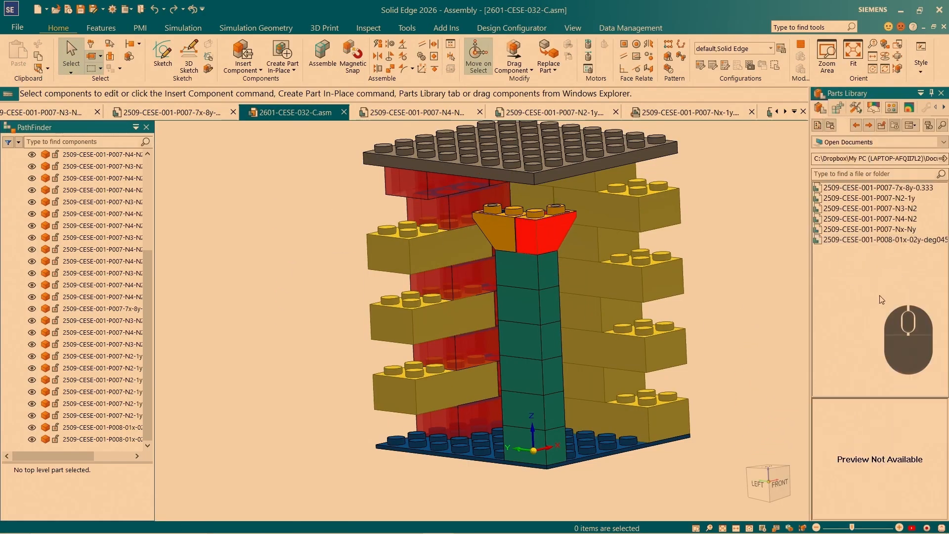
key(F5)
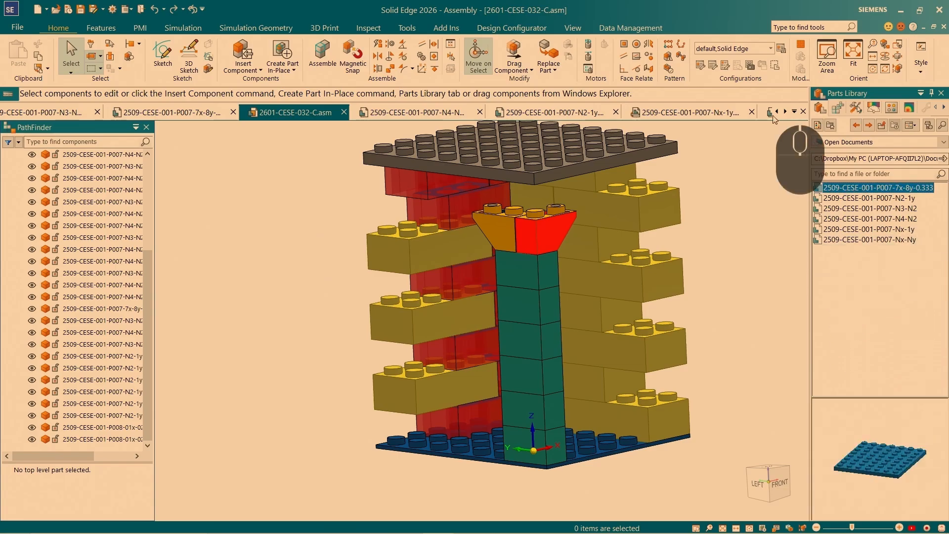
Close the Nx-1y part and open the saved copy 2509-CESE-001-P007-7x-1y.par.
click(785, 112)
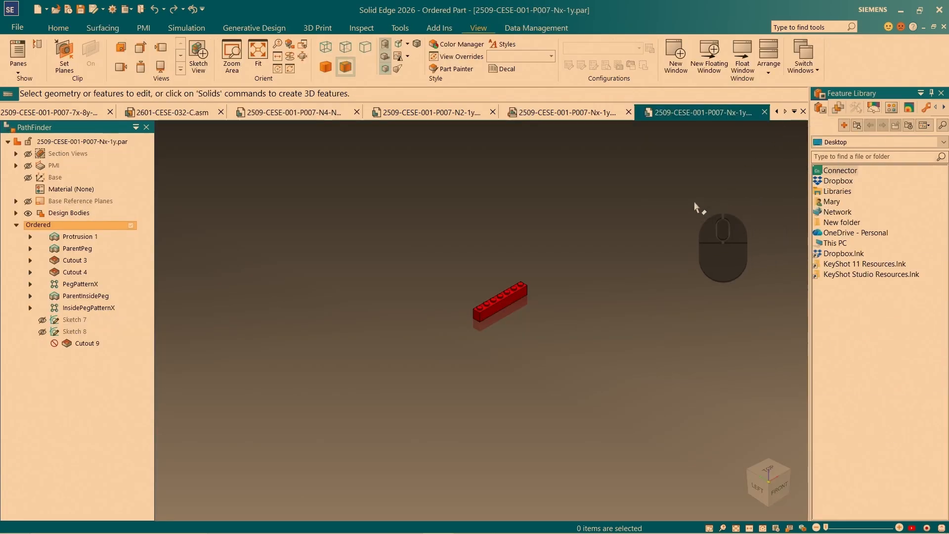
middle_click(679, 114)
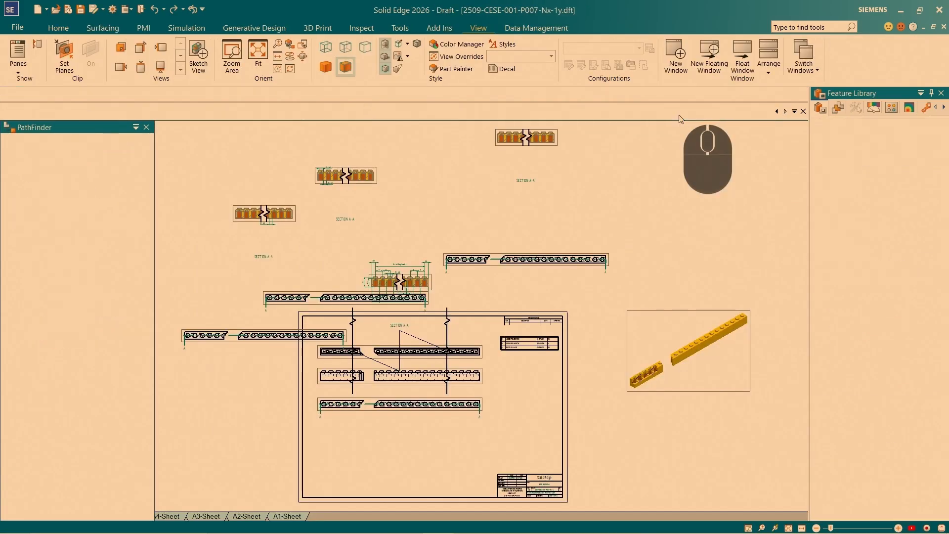
click(396, 173)
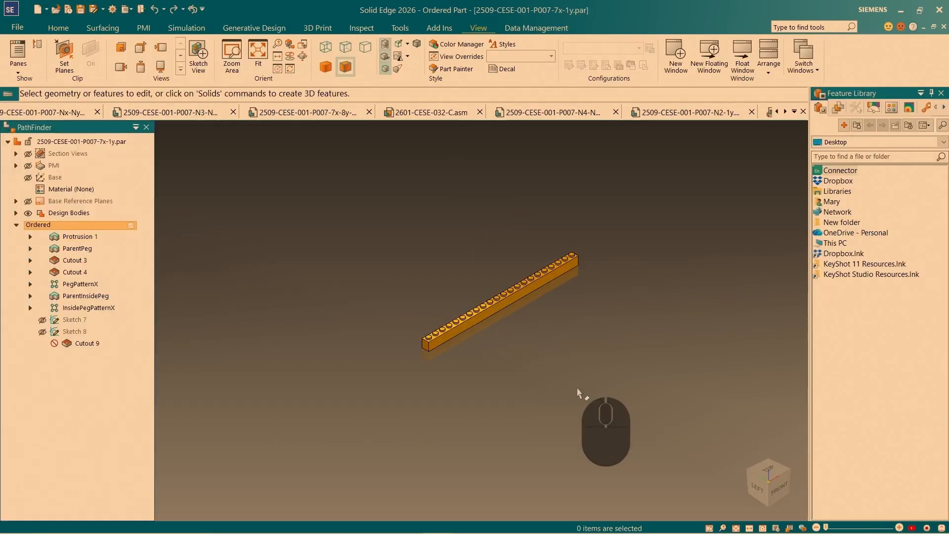
click(786, 112)
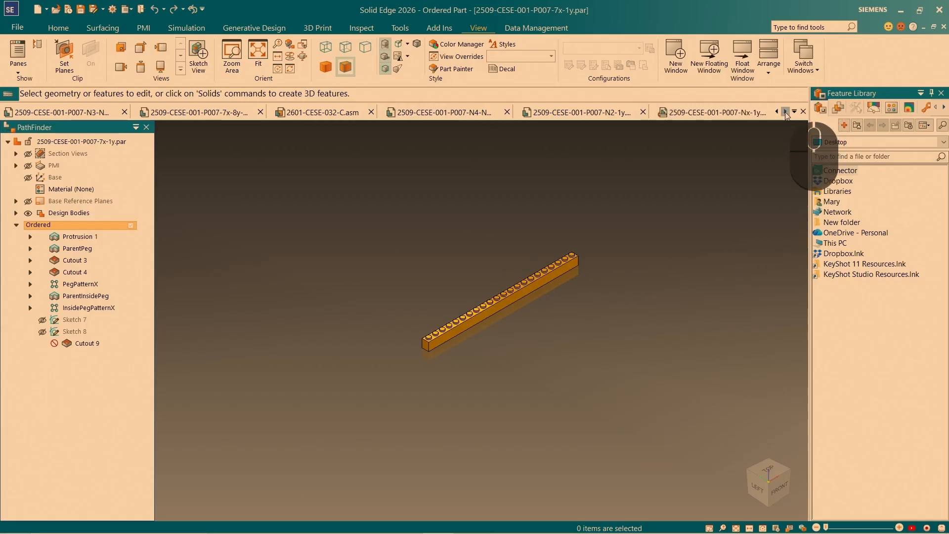
click(786, 113)
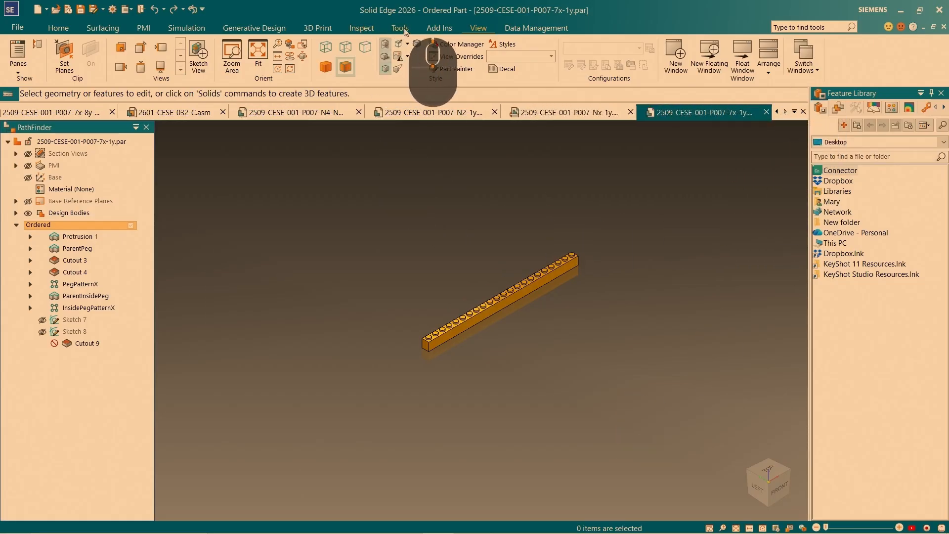
Change nXpegCount in the 7x-1y part's variable table to match the peg count in its file name.
click(401, 28)
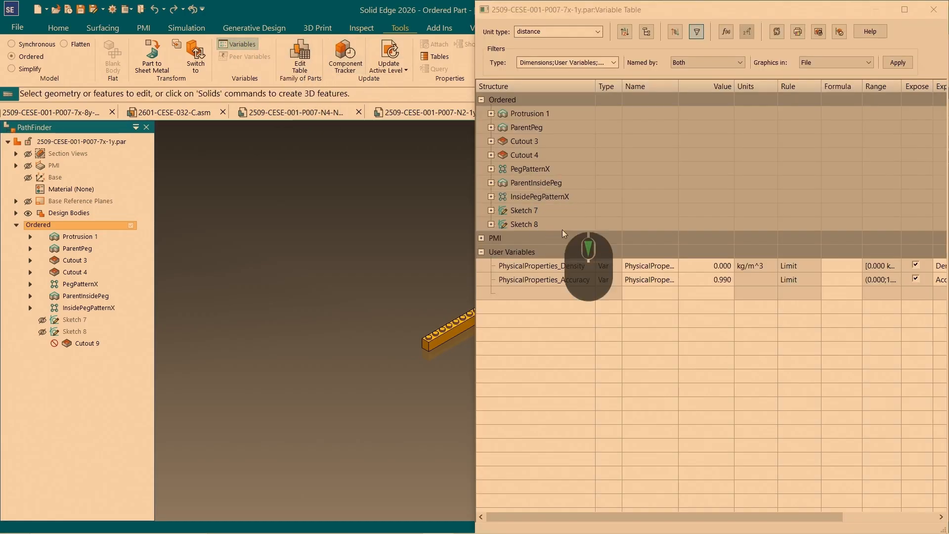
click(707, 252)
key(Return)
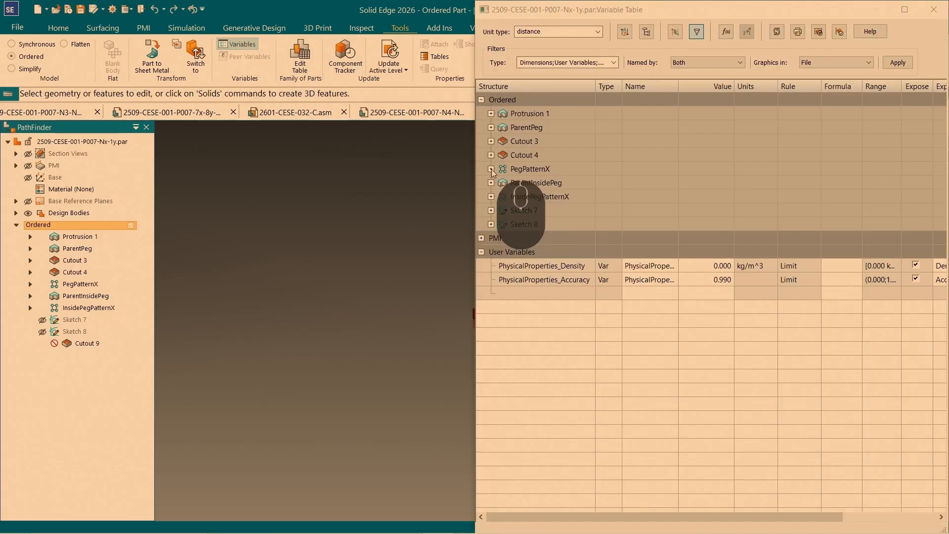
Set nXpegCount under PegPatternX to 22 in the Nx-1y part and close its variable table.
click(491, 170)
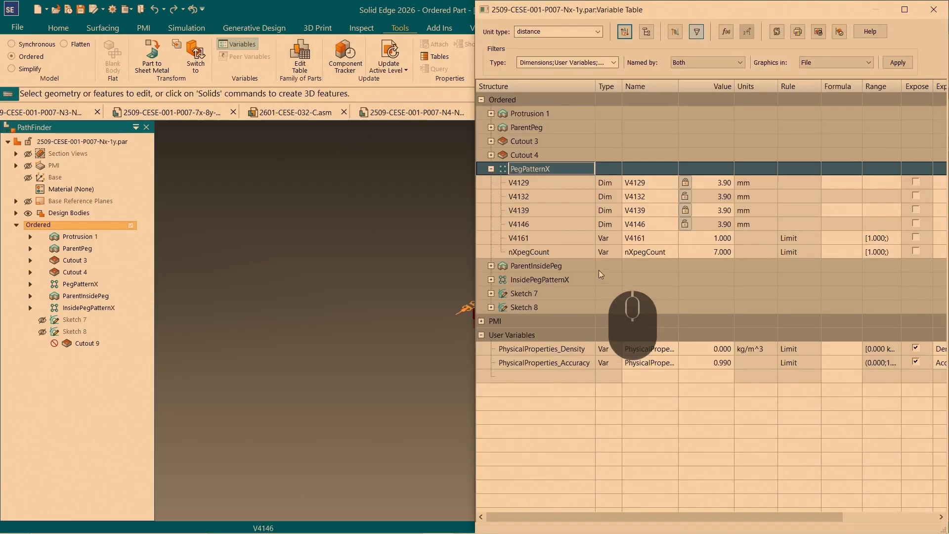
click(705, 252)
text(22)
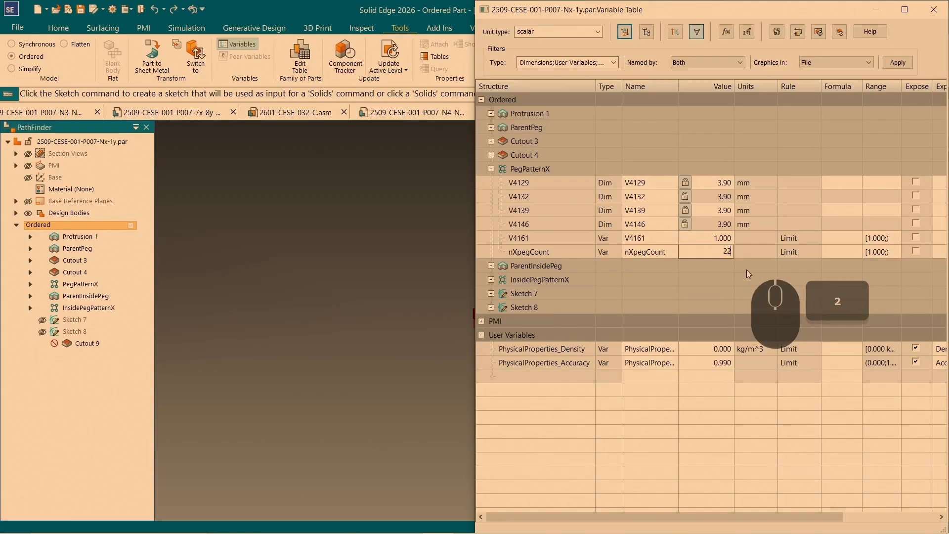
key(Return)
click(934, 9)
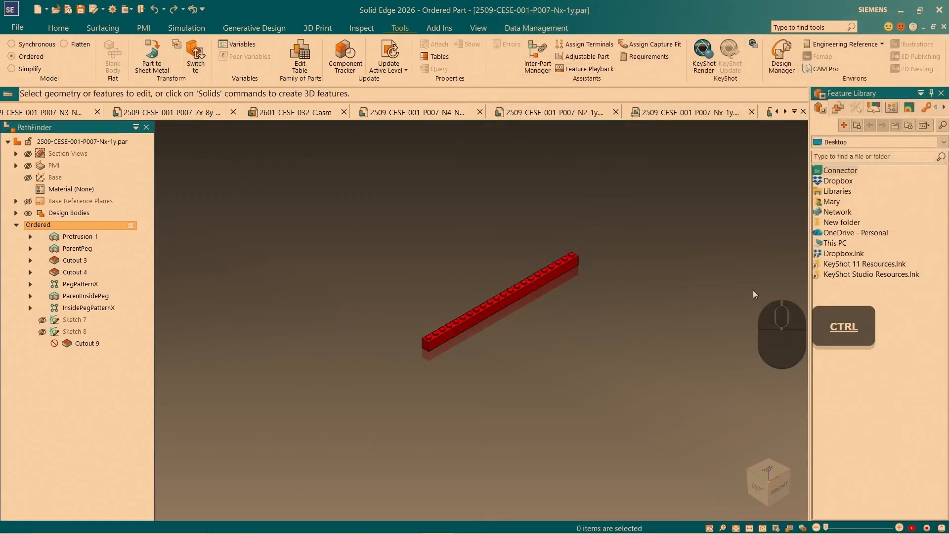
Return to the 2601-CESE-032-C assembly and refresh the open documents listed in the Parts Library.
key(ctrl+Tab)
click(291, 116)
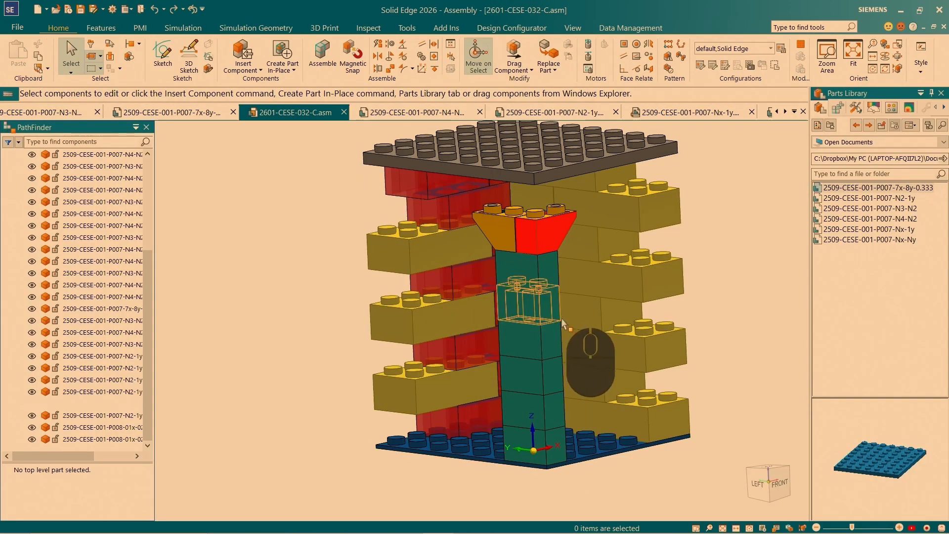
right_click(890, 258)
click(847, 255)
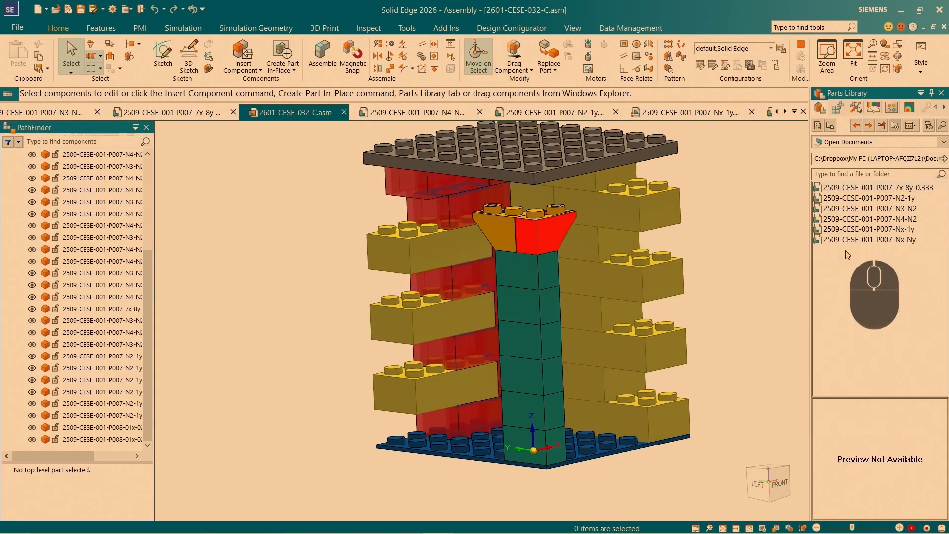
Insert the 7x-1y brick into the assembly and axially align its end peg with the corner peg of the red slope brick.
key(F5)
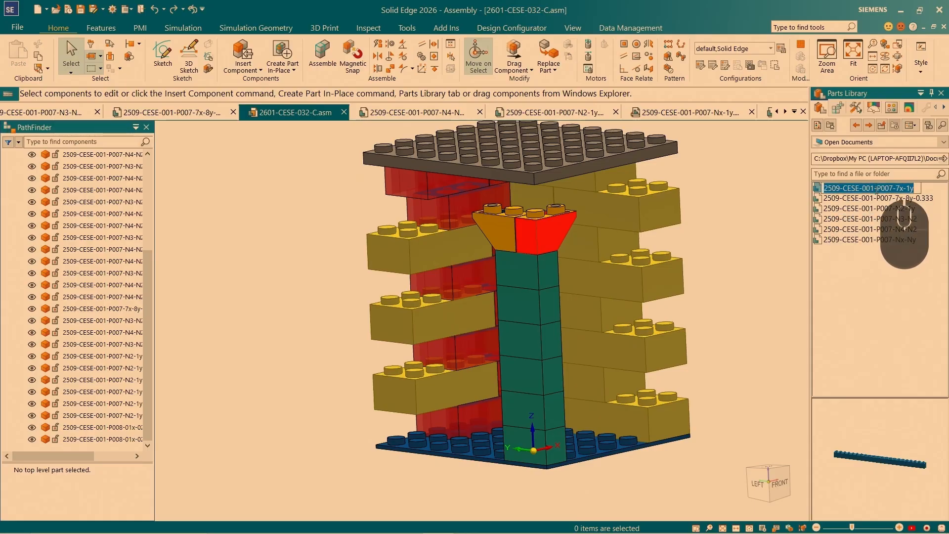
click(866, 310)
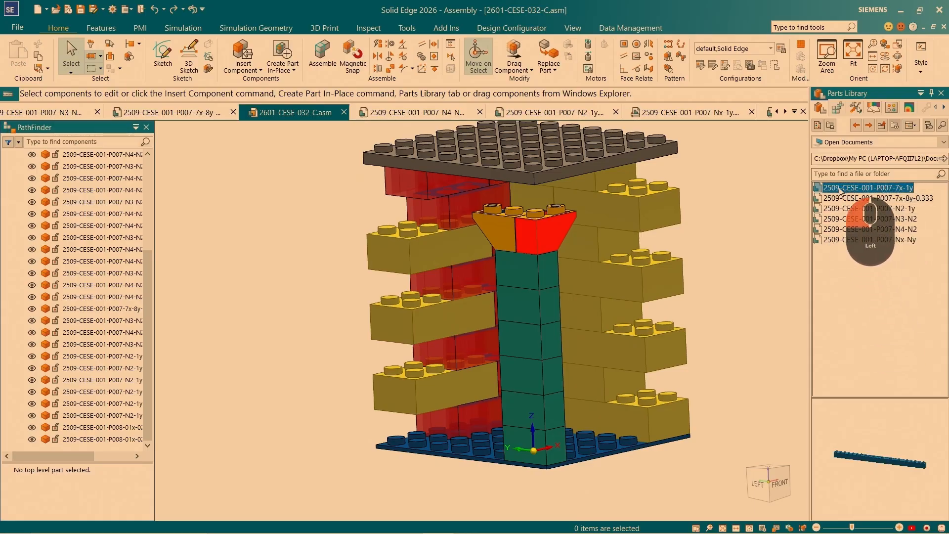
drag(840, 190, 715, 272)
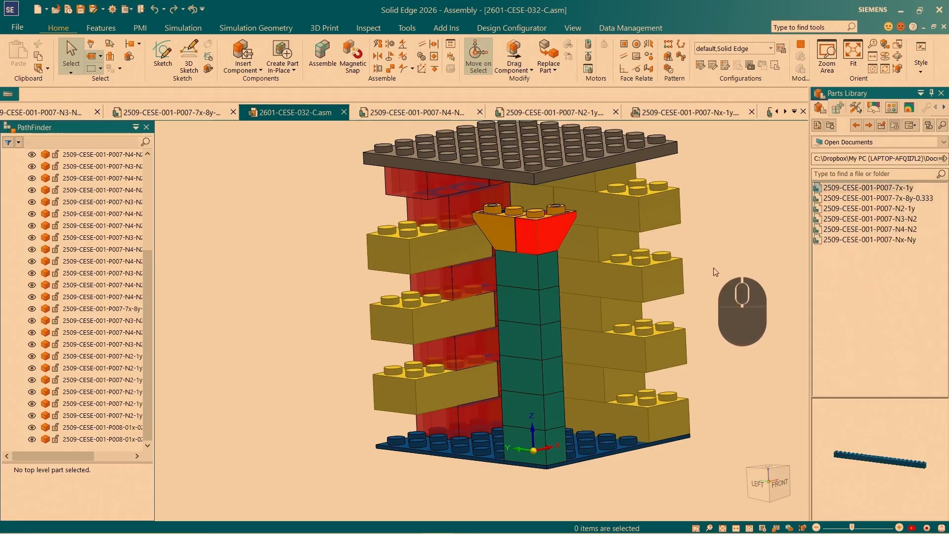
scroll(715, 257, up, 3)
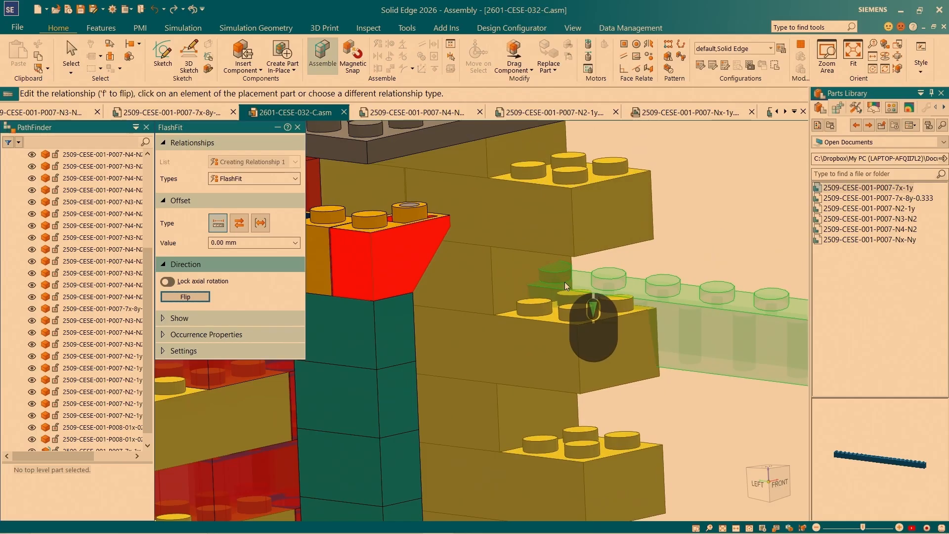
click(541, 259)
click(371, 221)
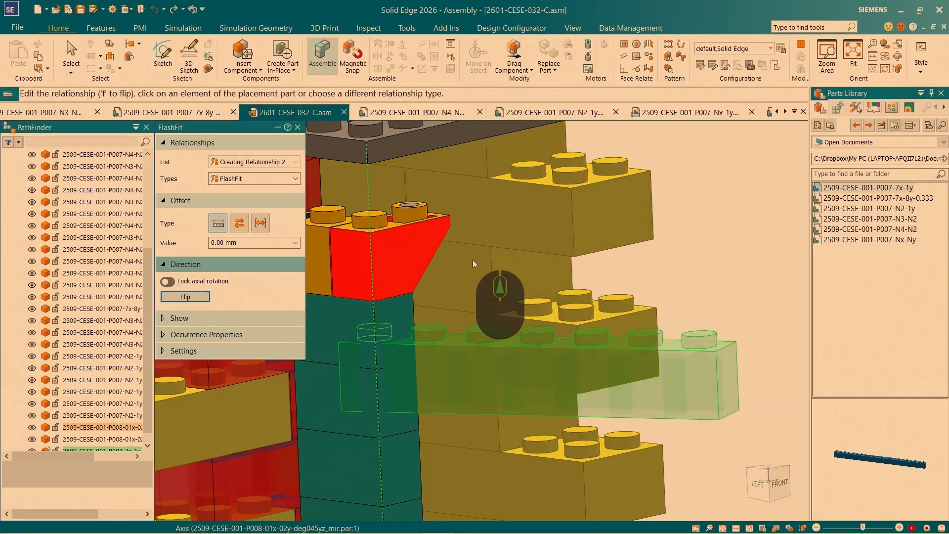
Align the peg at the other end of the 7x-1y brick with a peg on the uppermost protruding yellow brick.
scroll(473, 259, up, 2)
click(591, 290)
scroll(518, 173, up, 2)
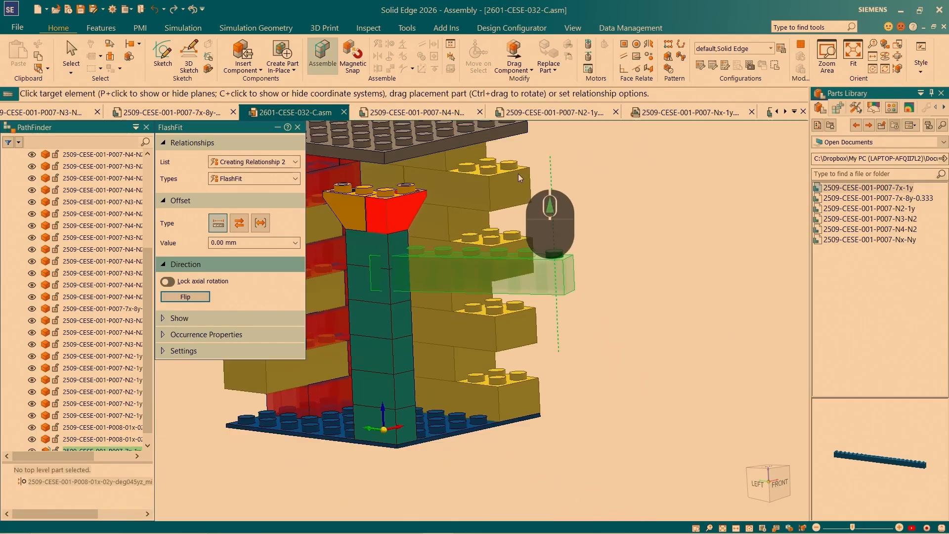
click(512, 164)
Mate the underside of the 7x-1y brick with the top face of the red slope brick.
scroll(647, 243, up, 2)
middle_drag(651, 267, 634, 228)
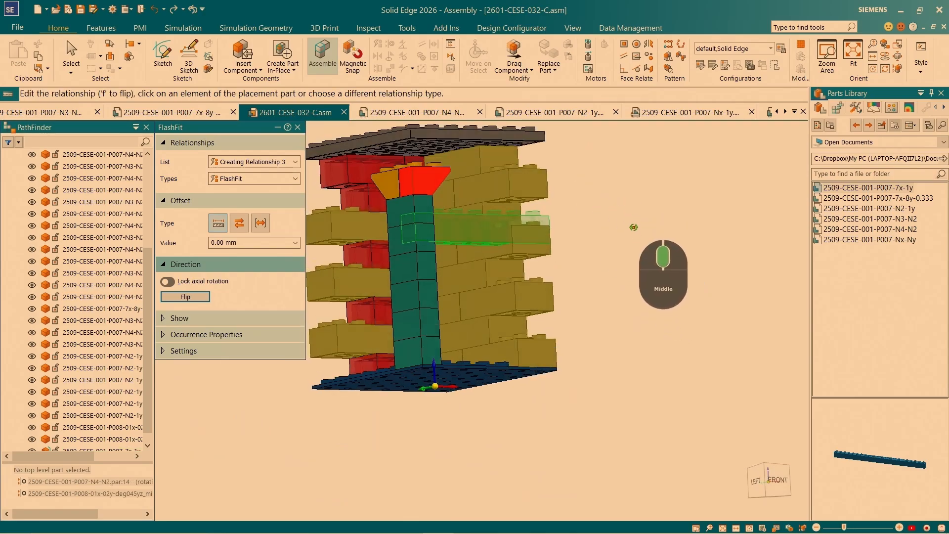
scroll(452, 217, down, 6)
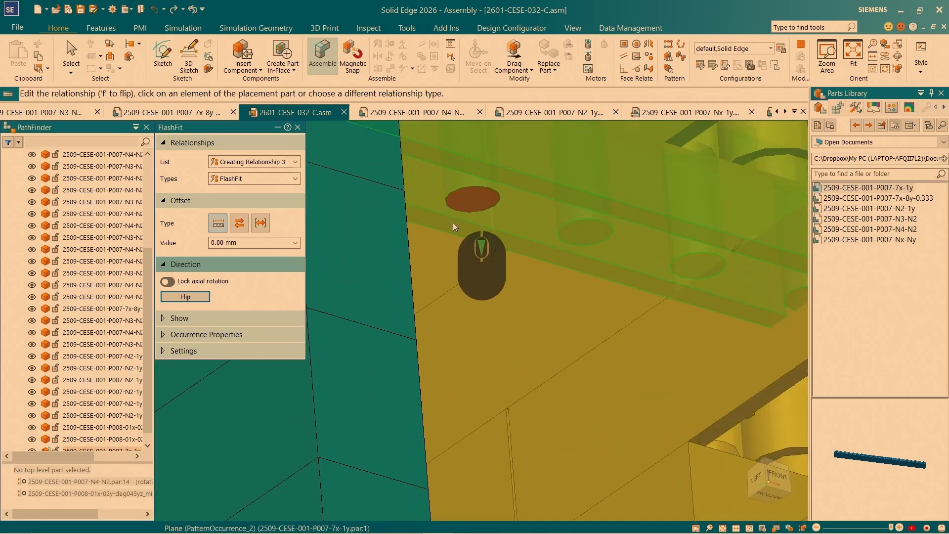
click(452, 228)
scroll(493, 242, up, 5)
middle_drag(494, 242, 452, 293)
scroll(453, 292, down, 4)
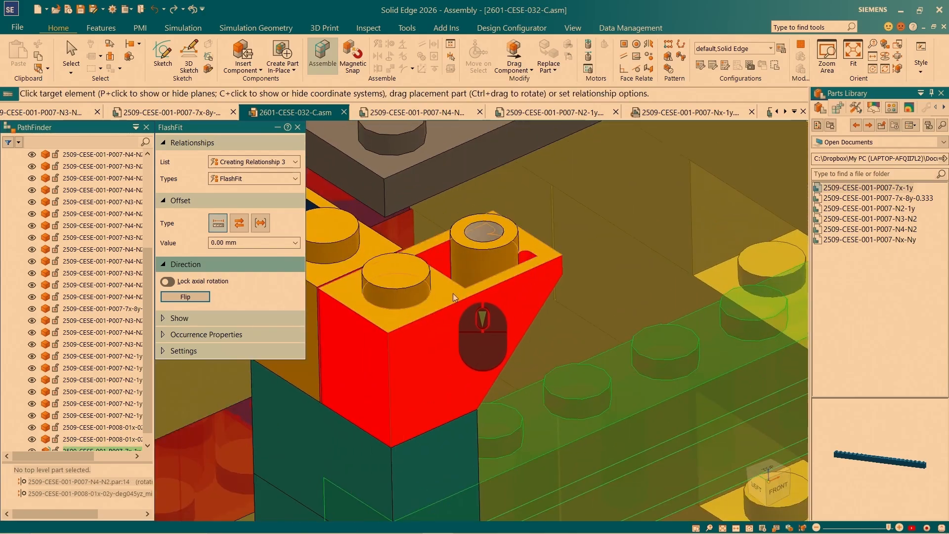
click(453, 294)
scroll(499, 287, up, 6)
middle_drag(533, 279, 684, 263)
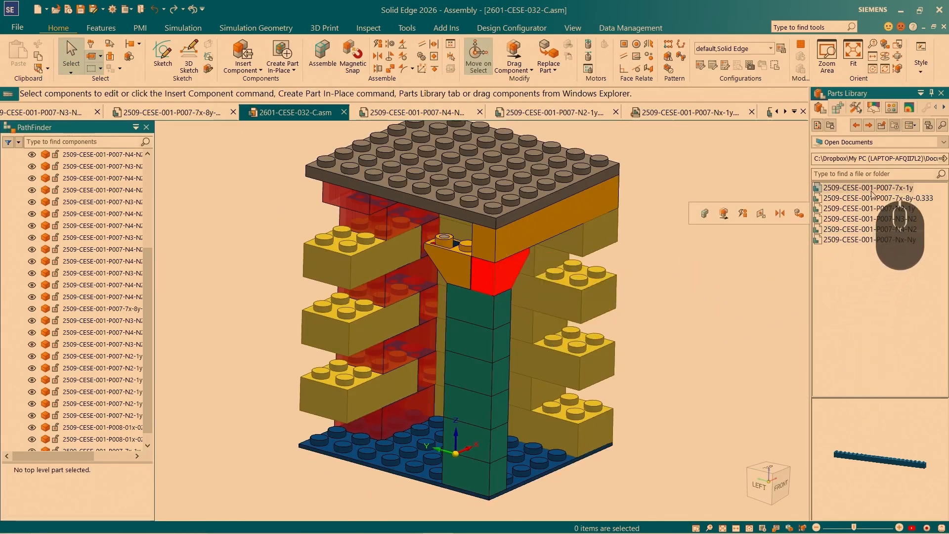
Insert a second 7x-1y brick and axially align its end peg with the solid peg of the orange slope brick.
drag(319, 255, 327, 253)
scroll(438, 241, up, 5)
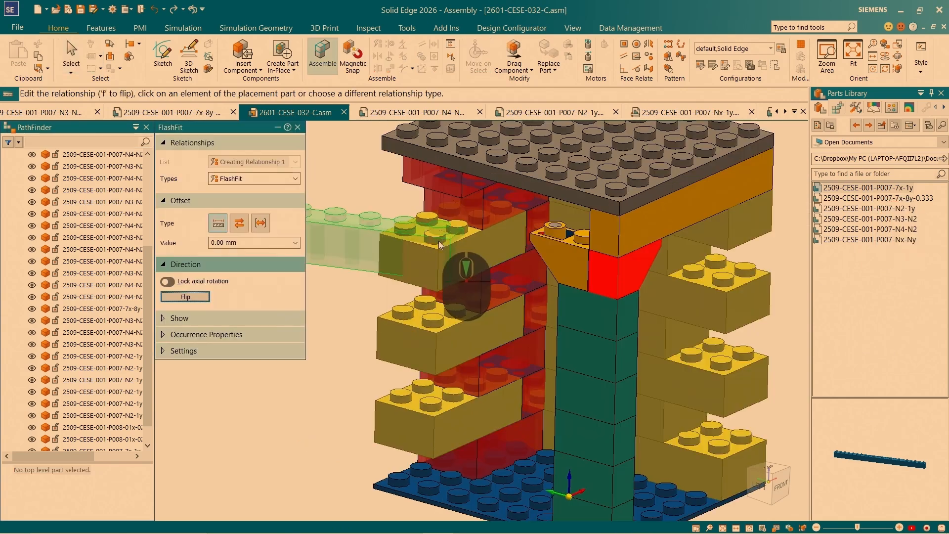
click(648, 273)
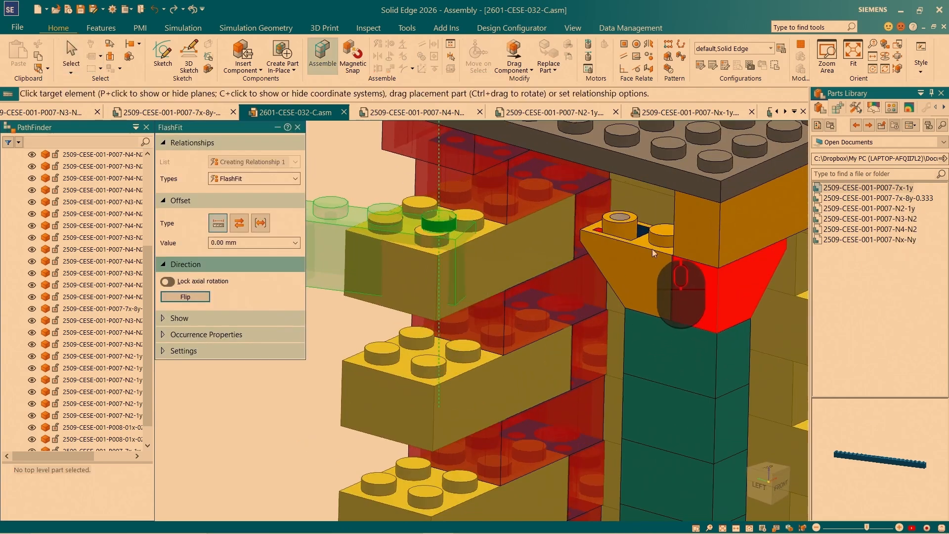
click(657, 242)
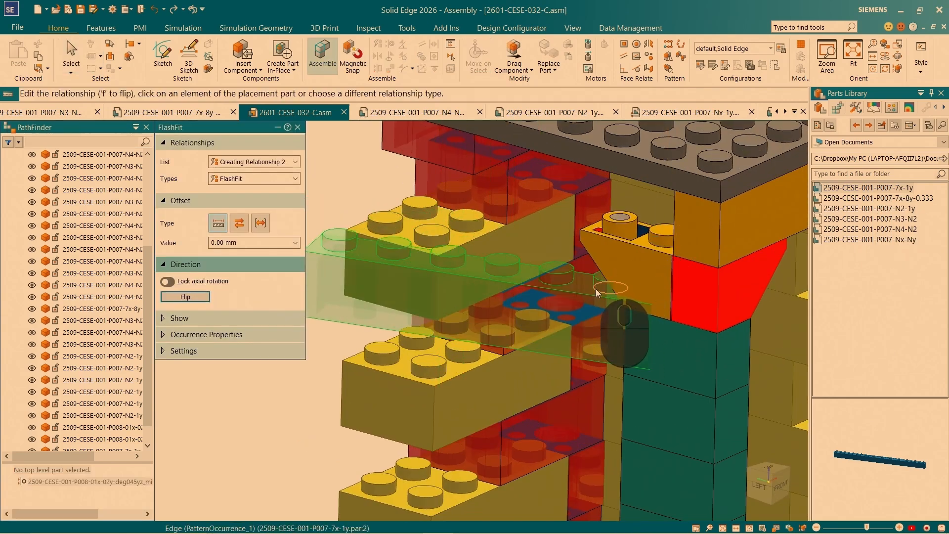
click(596, 288)
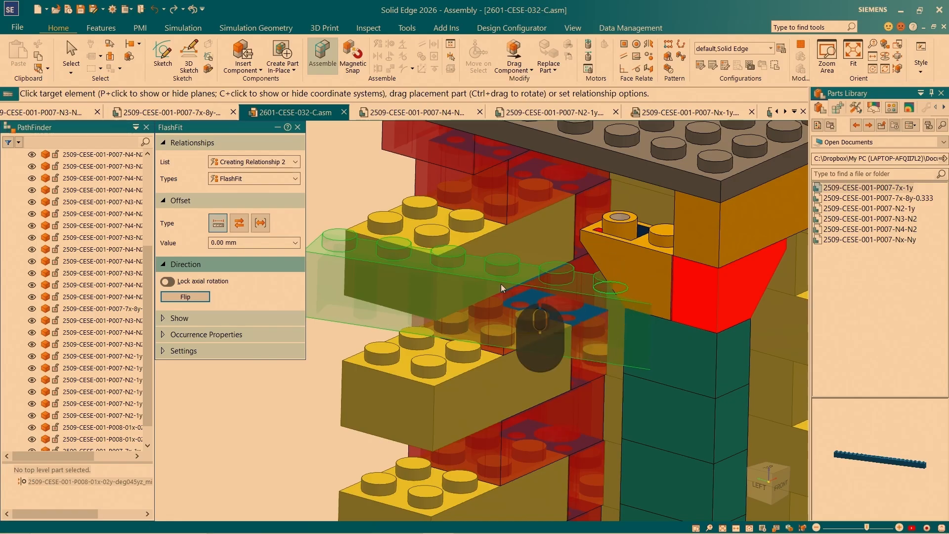
scroll(610, 295, down, 6)
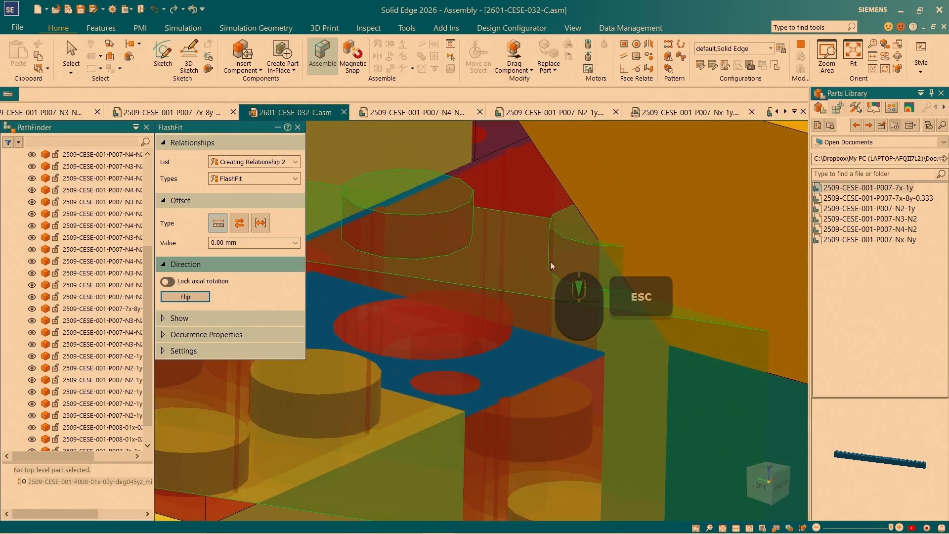
key(Escape)
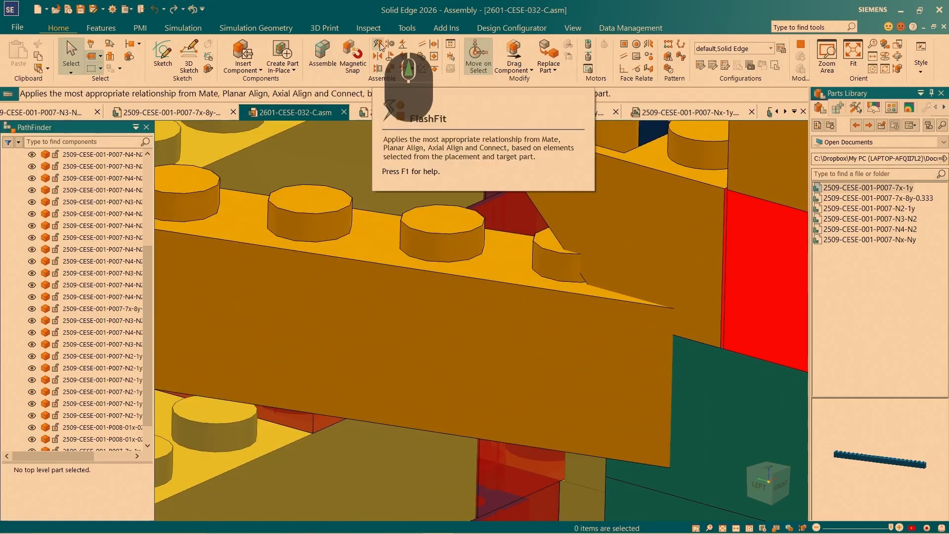
Use FlashFit to align the second 7x-1y brick's next peg with the hollow peg of the orange slope brick.
click(379, 44)
click(553, 262)
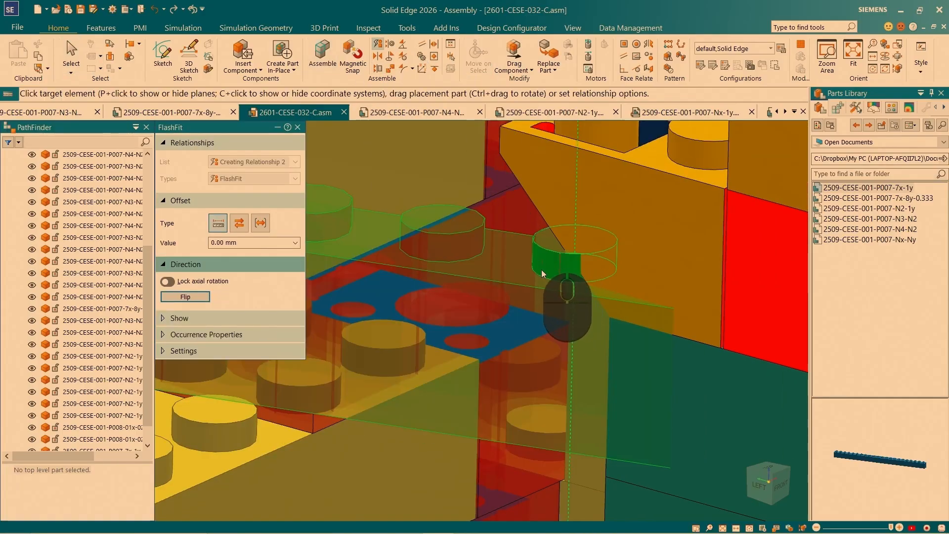
scroll(563, 295, up, 2)
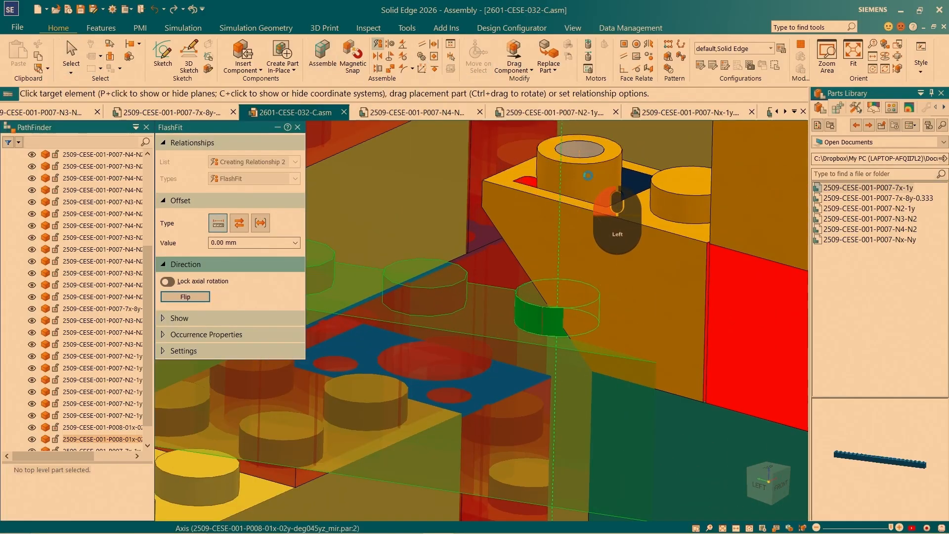
click(588, 177)
Mate the underside of the second 7x-1y brick with the top face of the orange slope brick and end FlashFit.
scroll(588, 176, down, 5)
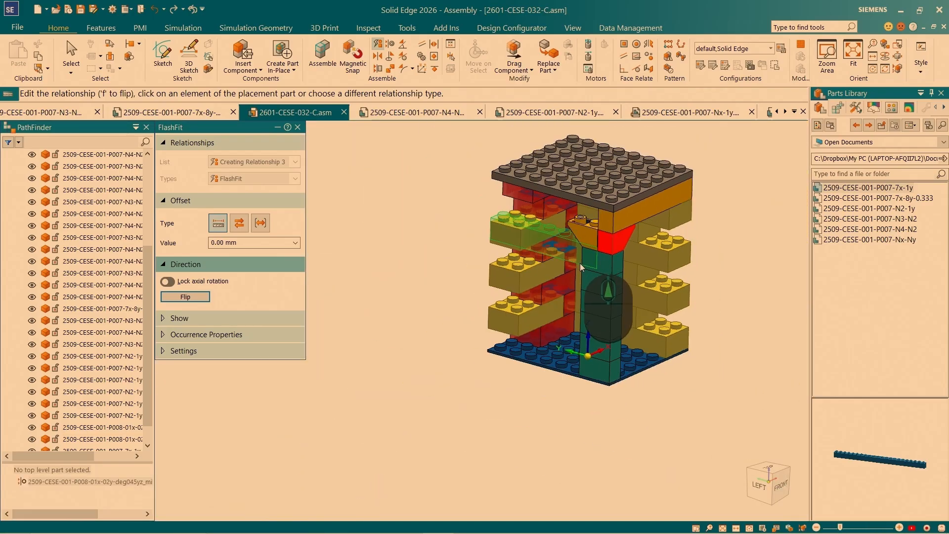
middle_drag(580, 263, 618, 178)
scroll(592, 173, up, 8)
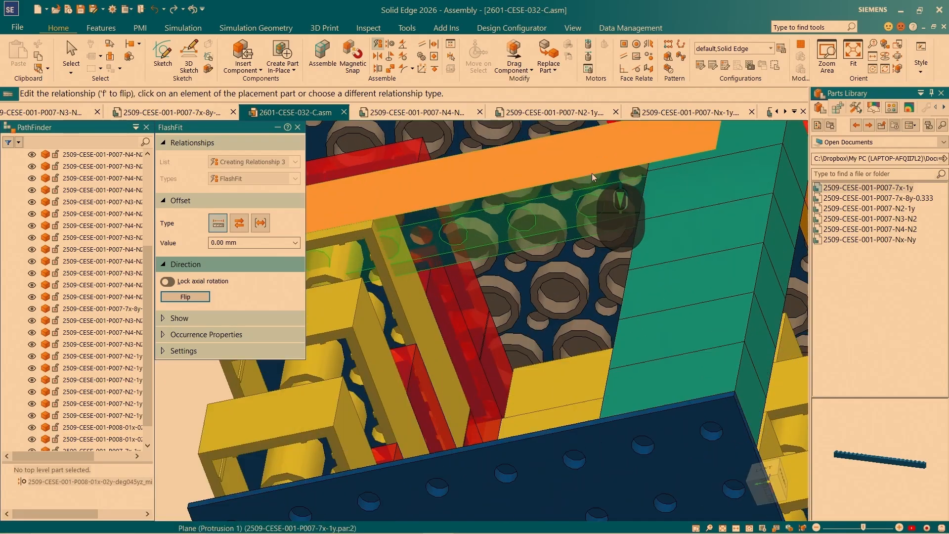
click(589, 191)
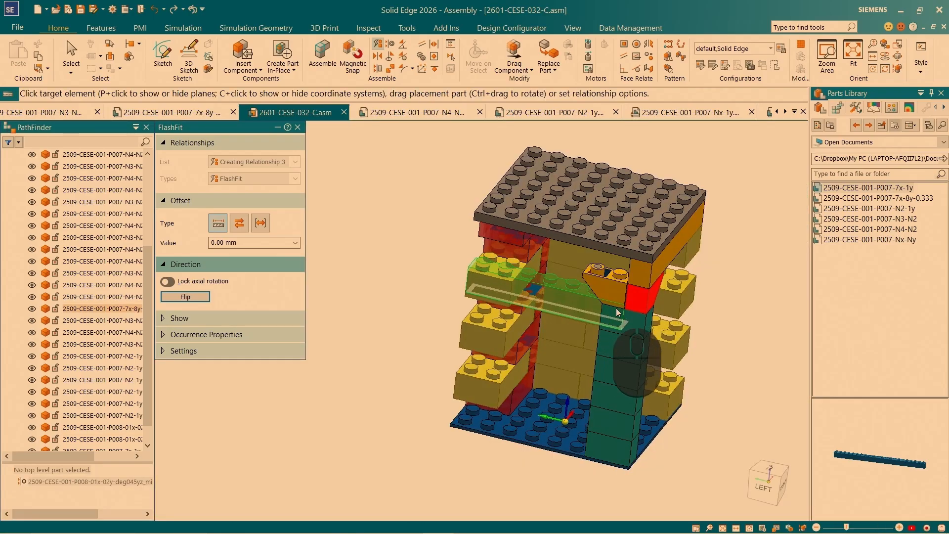
scroll(621, 280, down, 6)
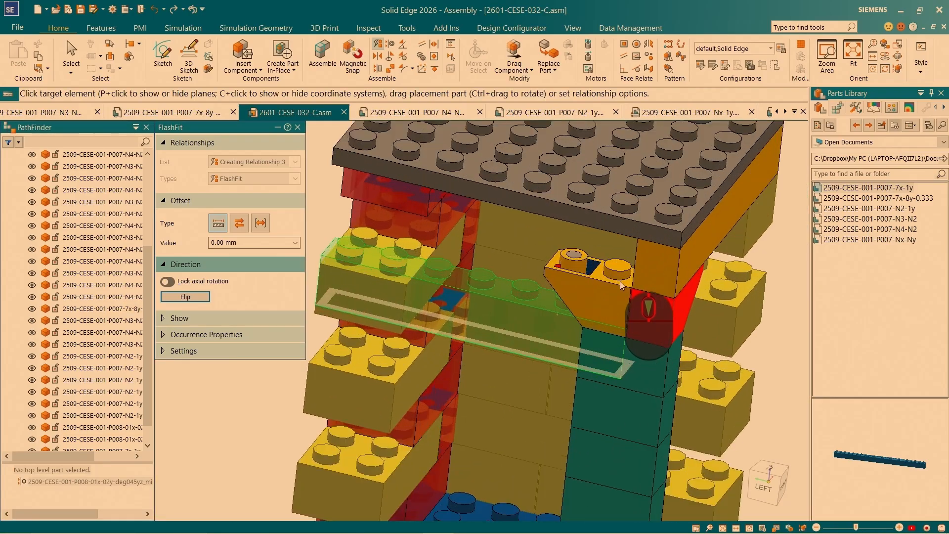
click(591, 280)
scroll(635, 279, up, 6)
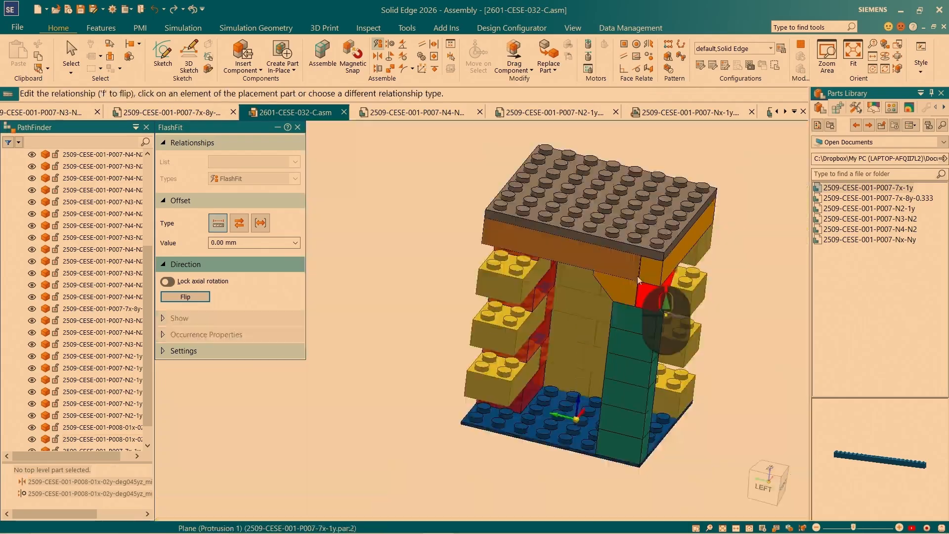
middle_drag(624, 280, 597, 217)
key(Escape)
Copy the topmost green N2-1y column brick to a free spot beside the yellow wall, accepting the relationship options.
scroll(543, 248, up, 1)
middle_drag(395, 237, 359, 262)
scroll(600, 244, down, 6)
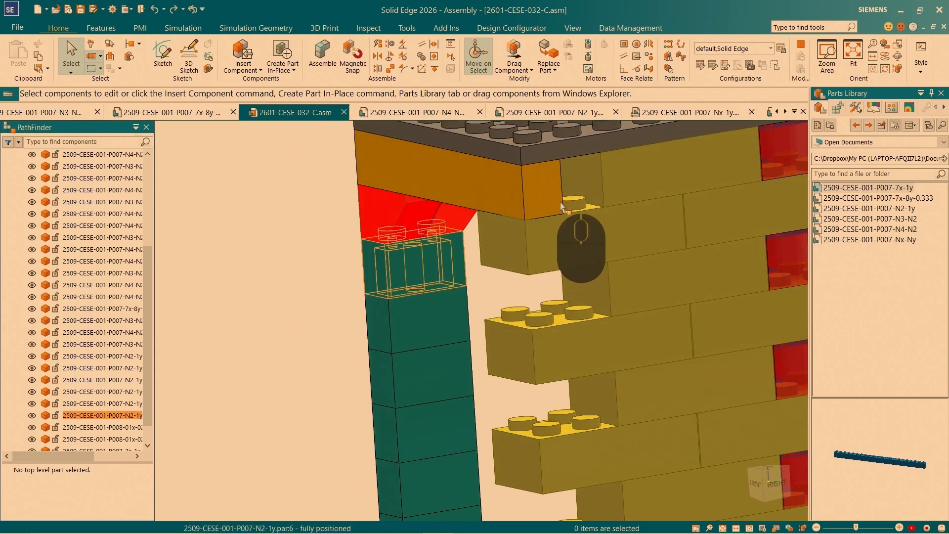
scroll(547, 203, up, 5)
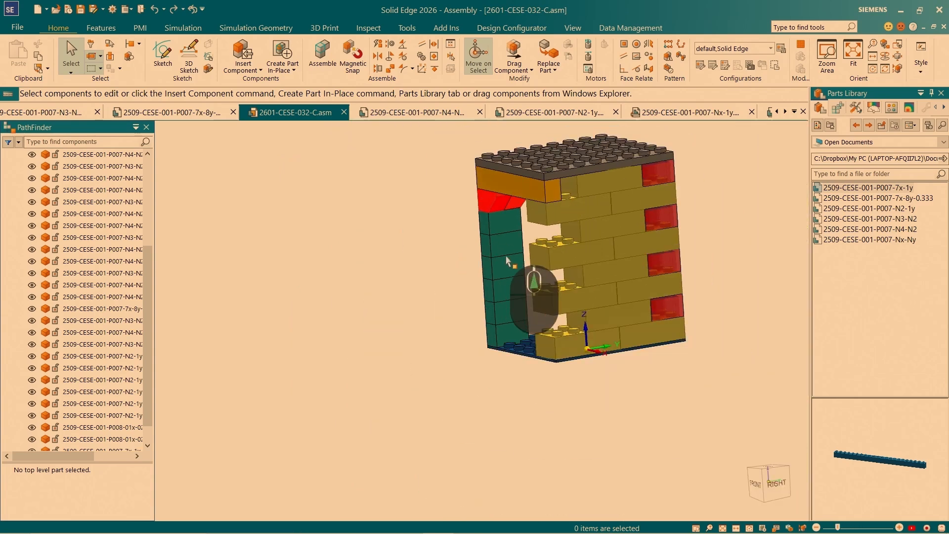
click(501, 341)
middle_drag(500, 342, 548, 238)
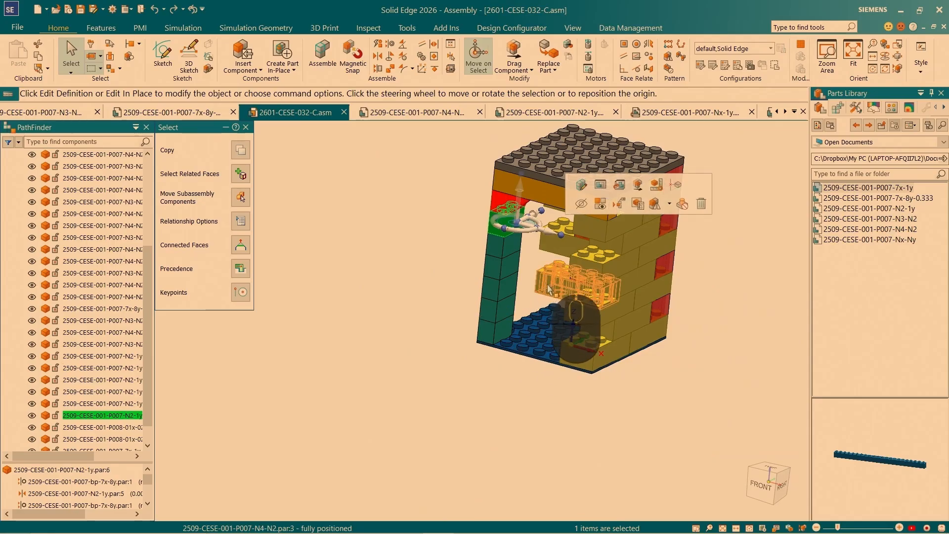
ctrl+click(546, 231)
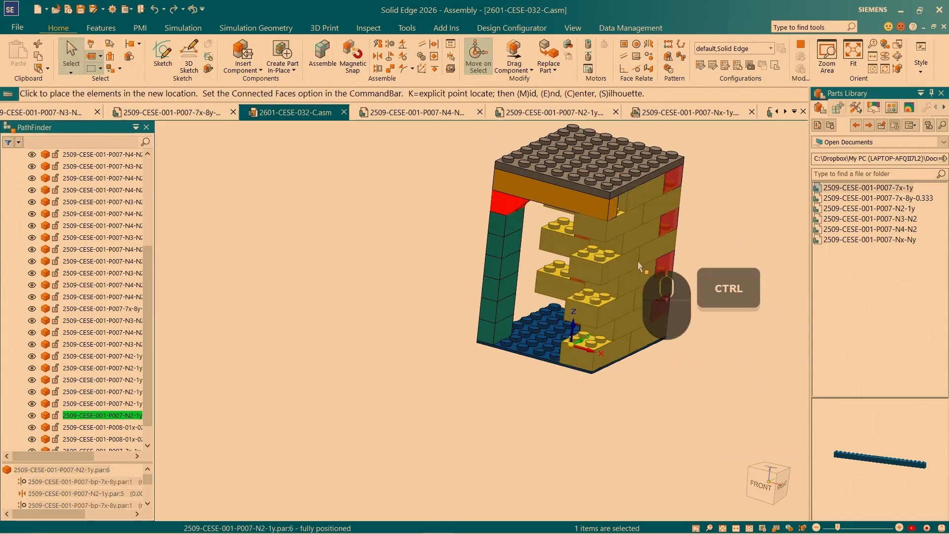
click(704, 280)
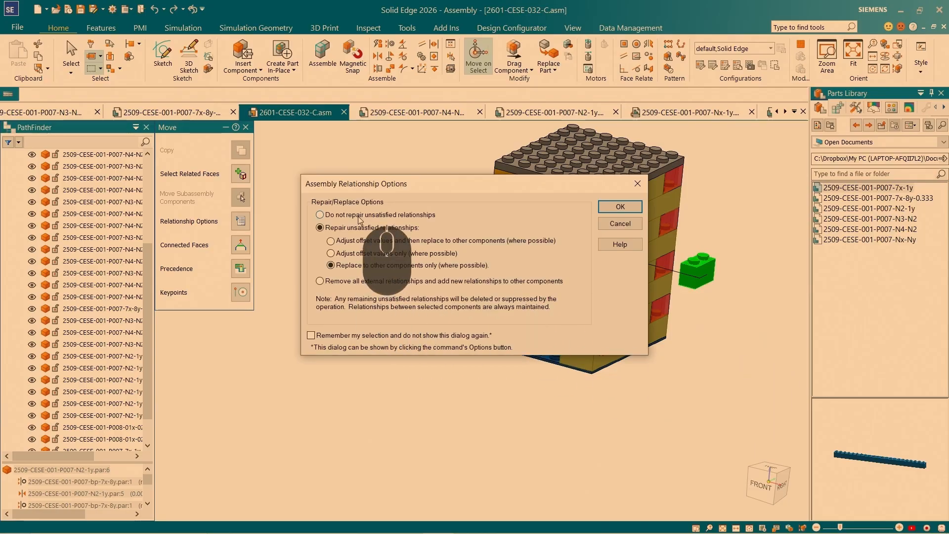
click(620, 207)
click(431, 335)
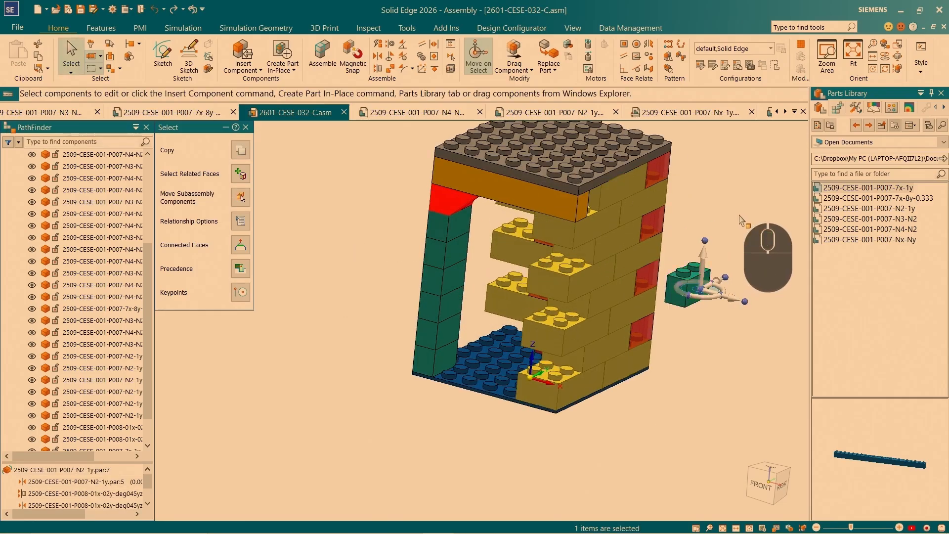
scroll(742, 220, up, 5)
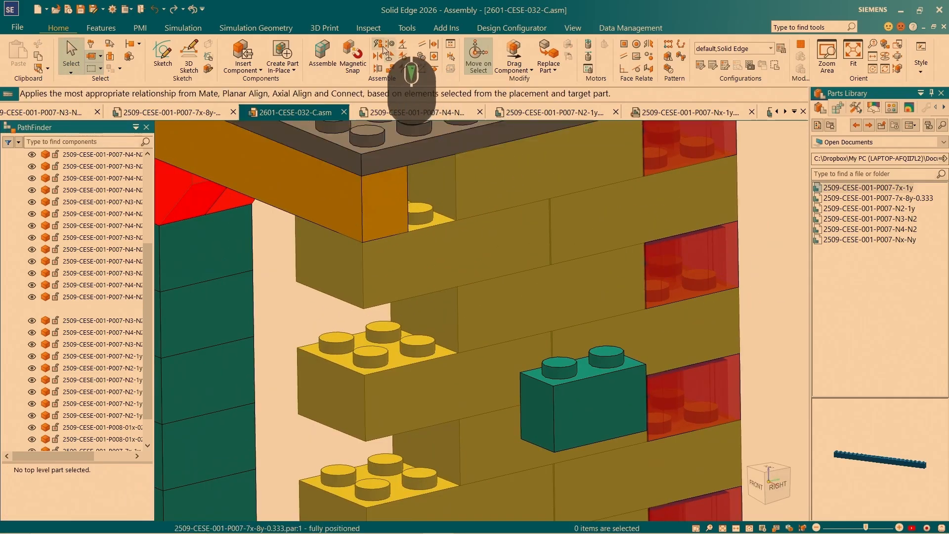
click(381, 45)
click(548, 388)
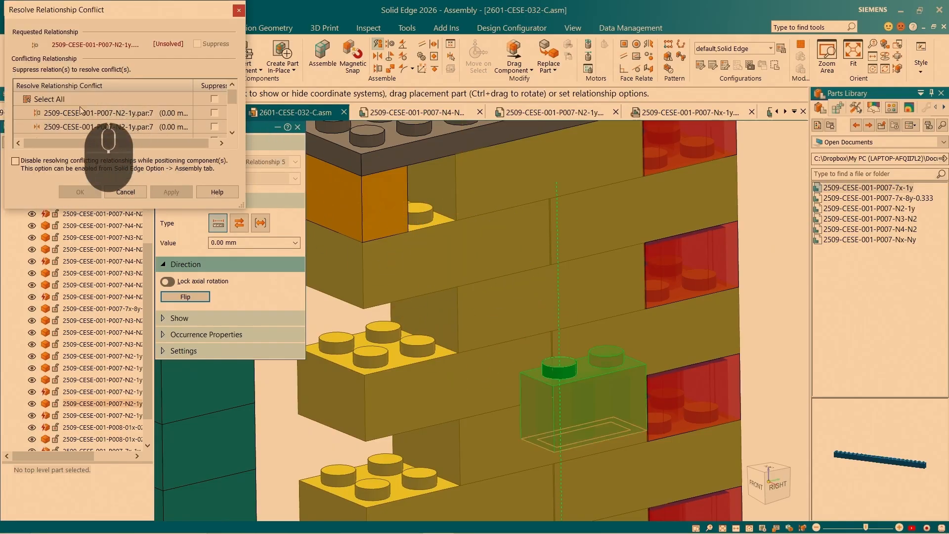
drag(77, 14, 292, 129)
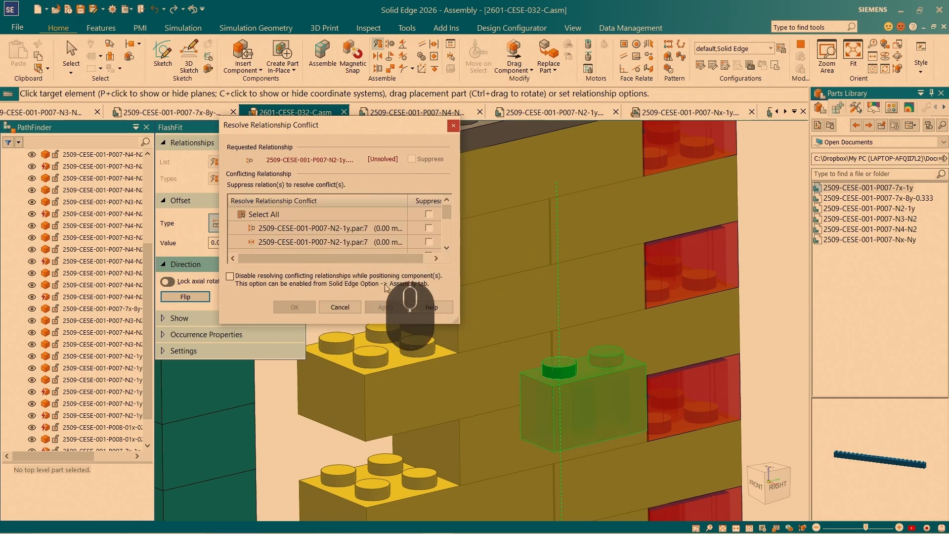
key(Escape)
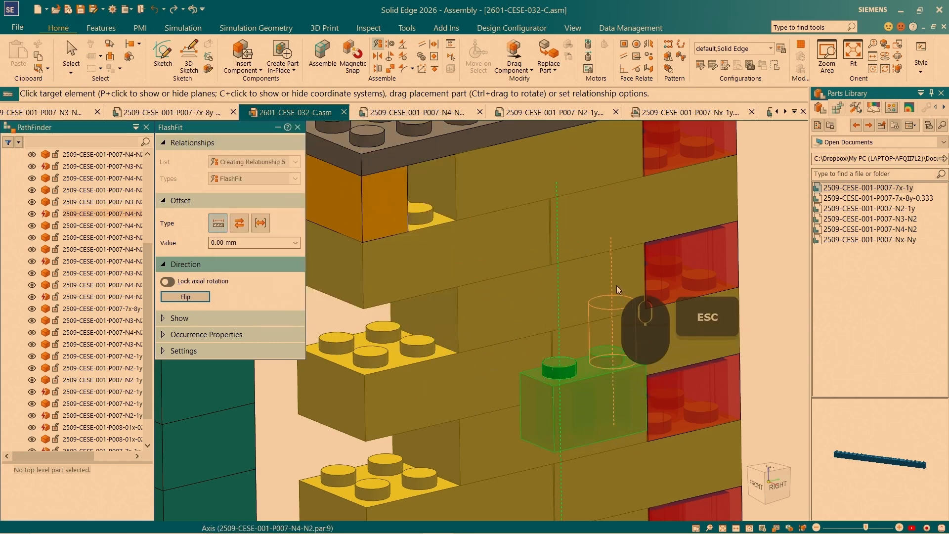
key(Escape)
Select the copied N2-1y brick and enlarge its relationship list to review all of the copied relationships.
click(578, 403)
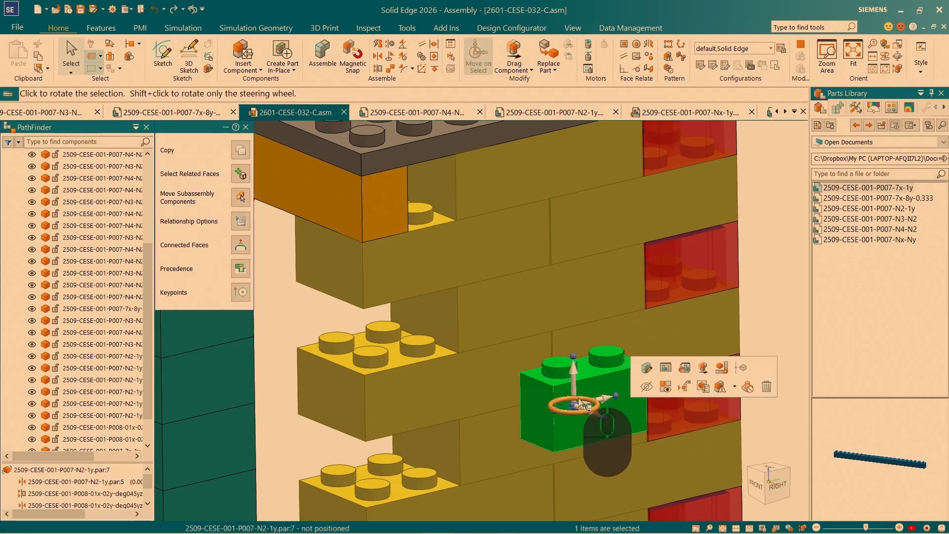
key(ctrl+4)
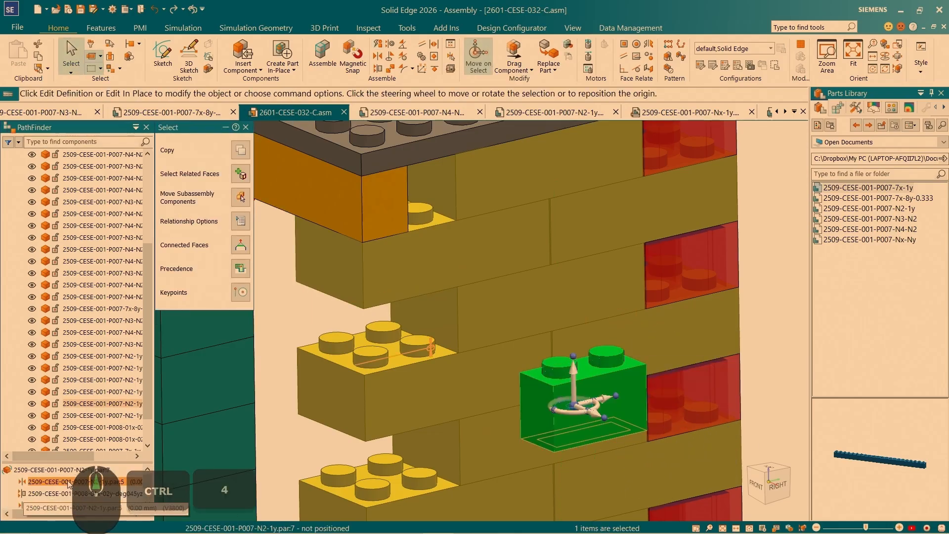
scroll(97, 459, down, 2)
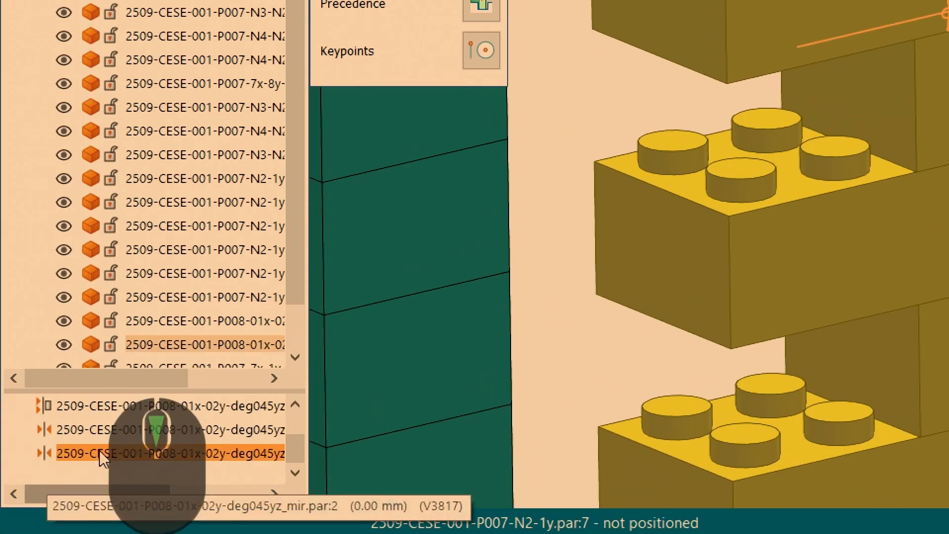
scroll(99, 449, up, 2)
drag(84, 391, 100, 290)
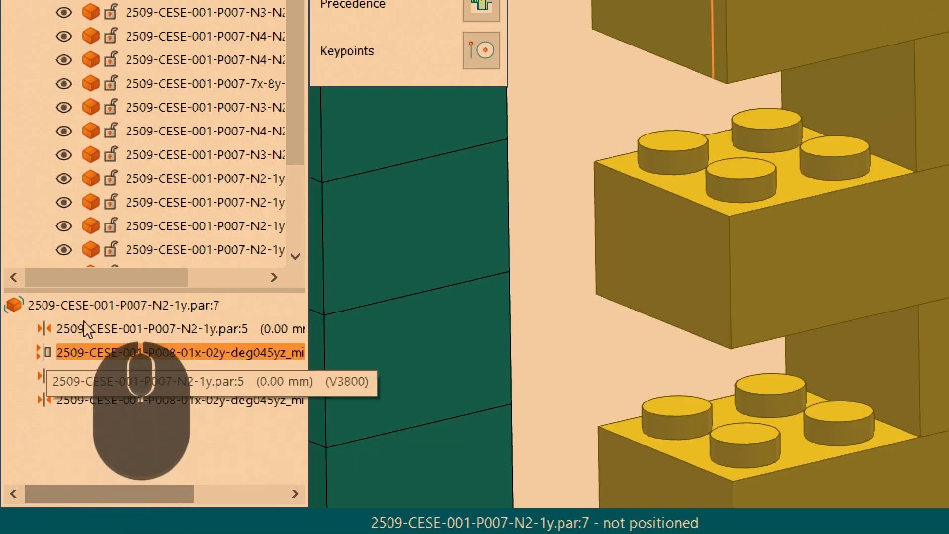
scroll(636, 313, up, 10)
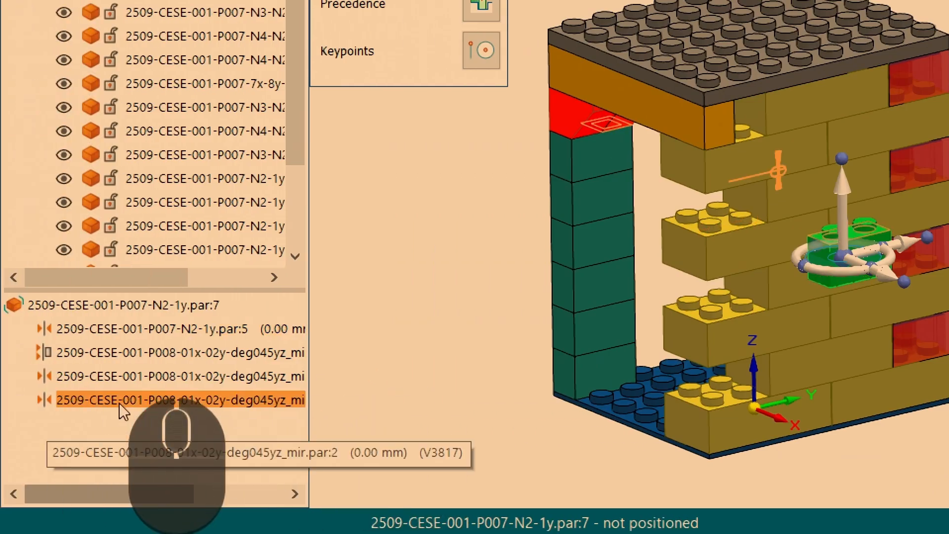
Delete all of the copied N2-1y brick's inherited relationships and clear the selection.
shift+click(138, 352)
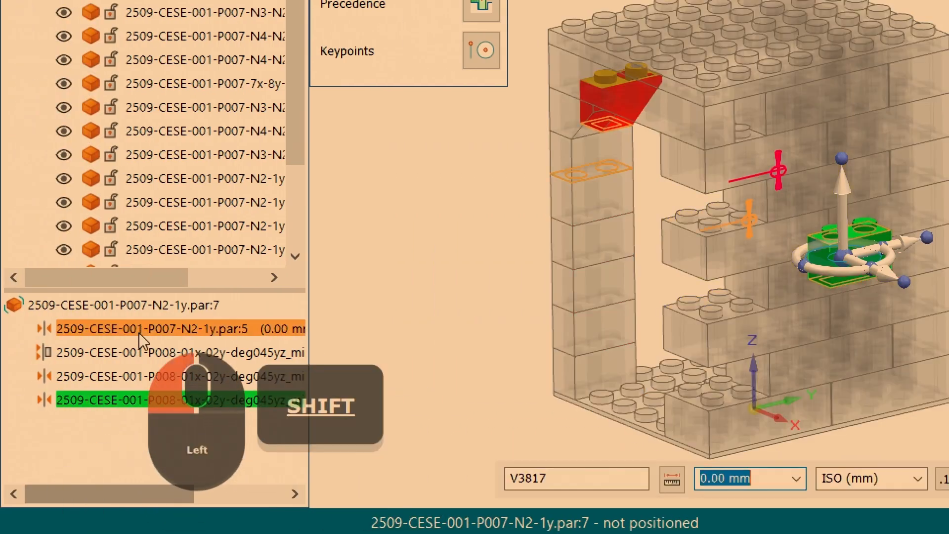
shift+click(140, 330)
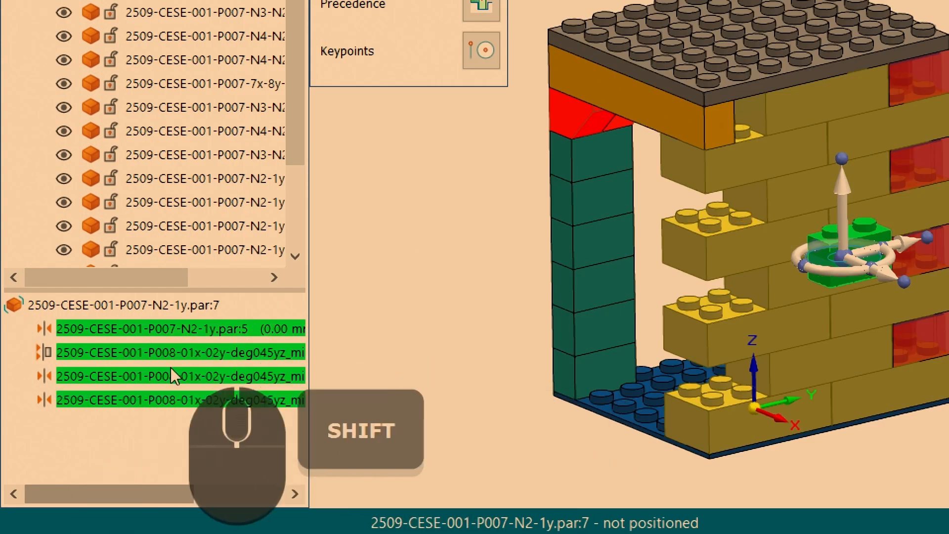
click(86, 398)
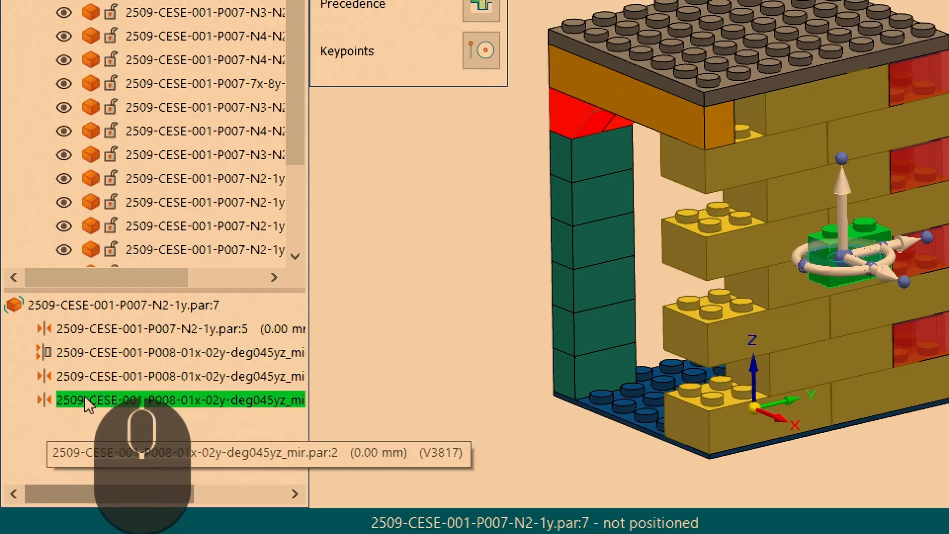
shift+click(117, 331)
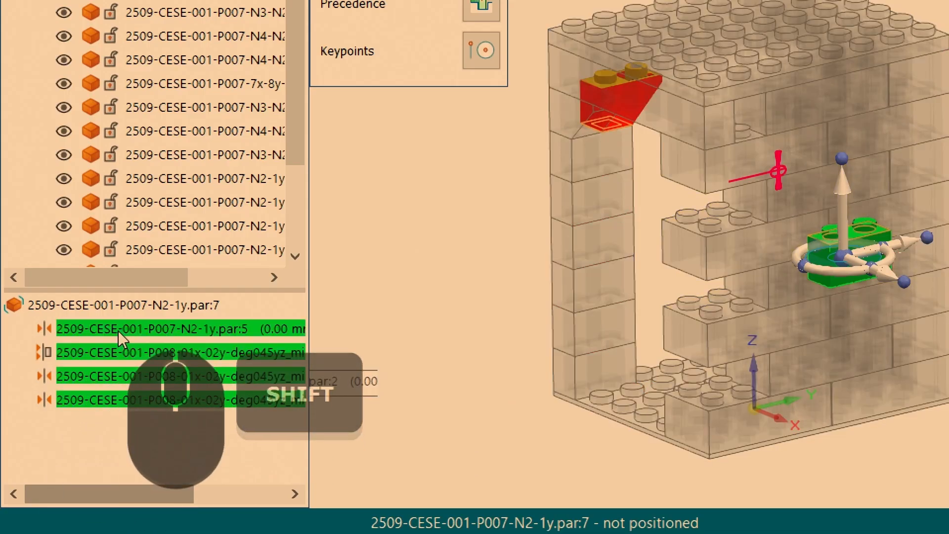
key(Delete)
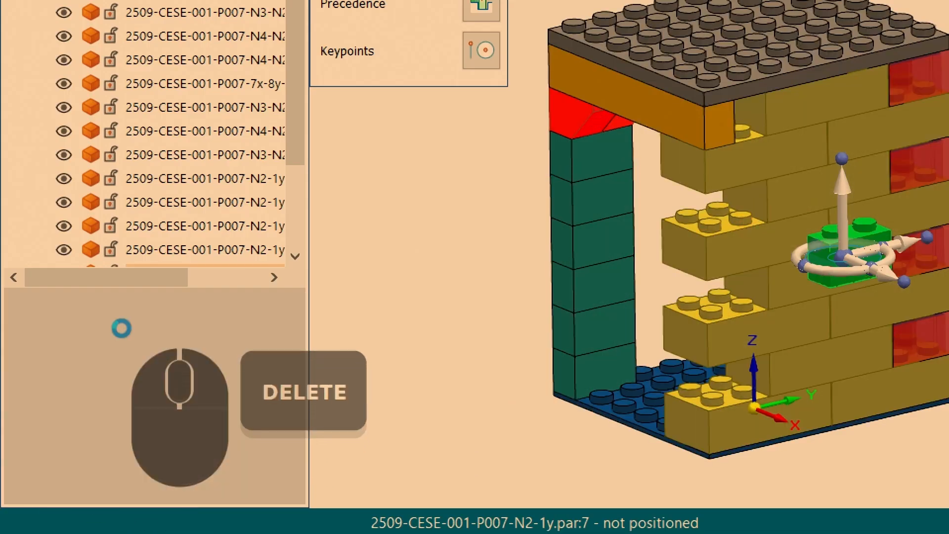
scroll(410, 283, up, 3)
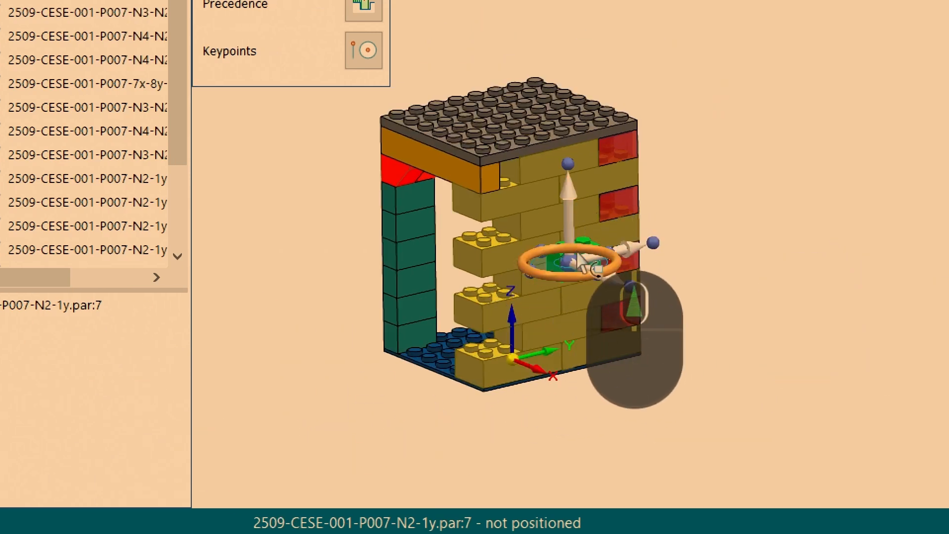
key(Escape)
Use FlashFit to mate the underside of the copied N2-1y brick with the top face of the uppermost exposed yellow N4-N2 brick.
scroll(558, 238, up, 6)
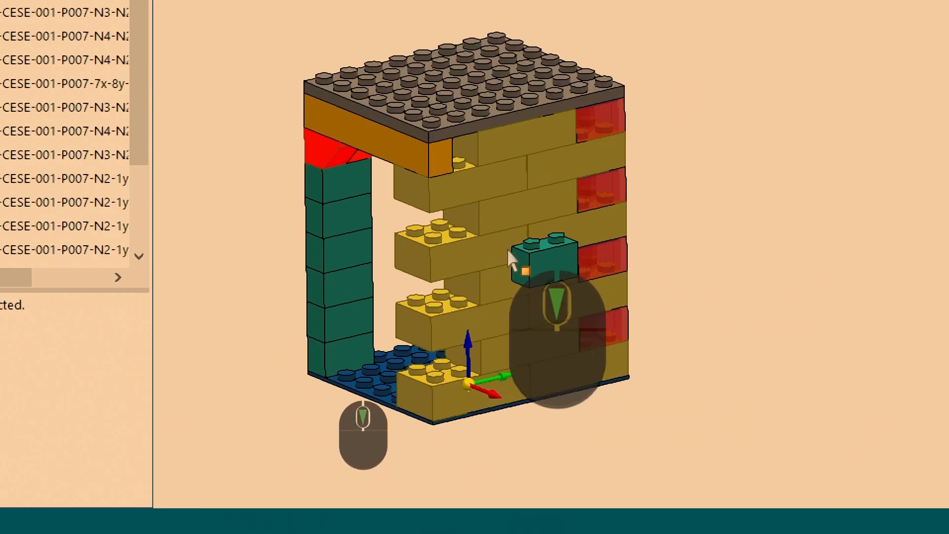
key(ctrl+4)
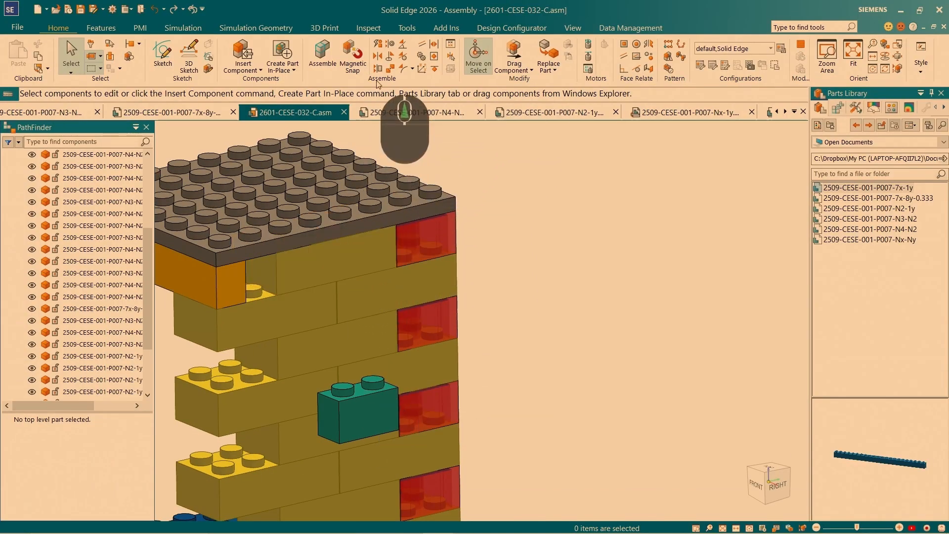
click(379, 45)
middle_drag(543, 301, 577, 257)
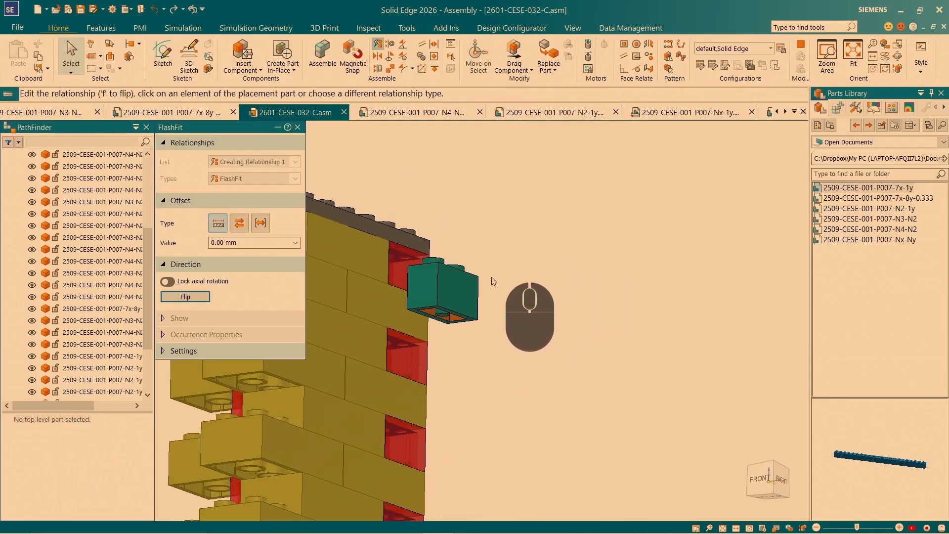
scroll(438, 306, down, 8)
click(422, 327)
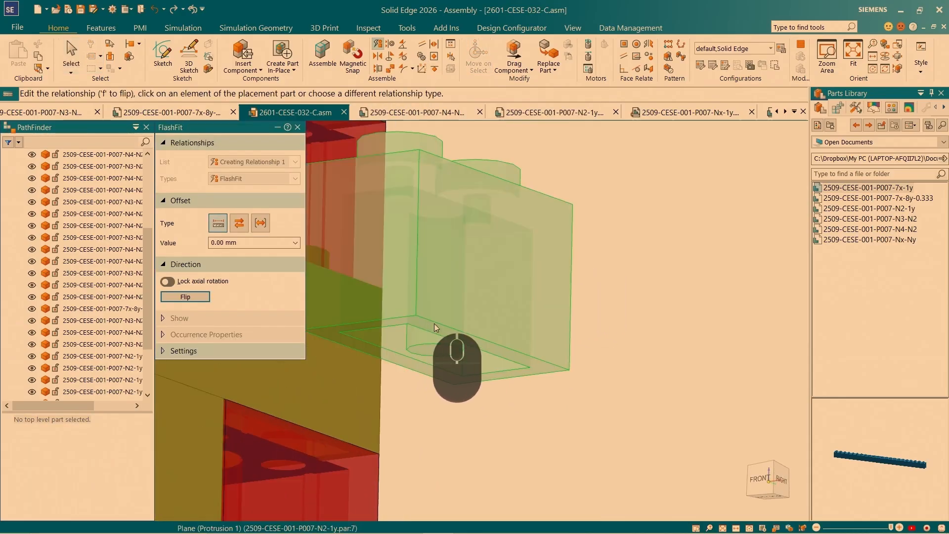
scroll(433, 324, up, 6)
middle_drag(426, 284, 400, 317)
scroll(402, 314, down, 4)
click(405, 288)
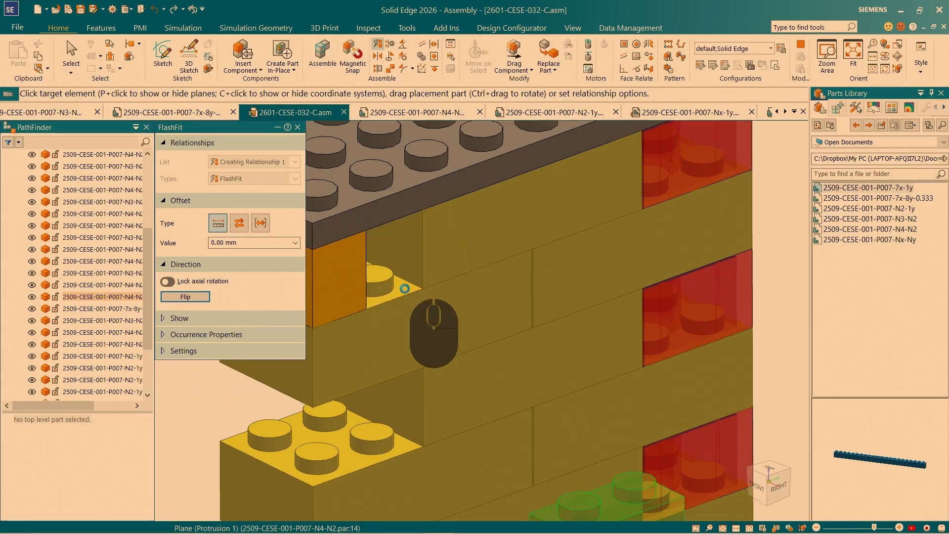
Axially align the N2-1y brick's front peg with the exposed peg of the yellow N4-N2 brick beside the orange beam and end FlashFit.
scroll(464, 312, up, 3)
scroll(514, 317, down, 5)
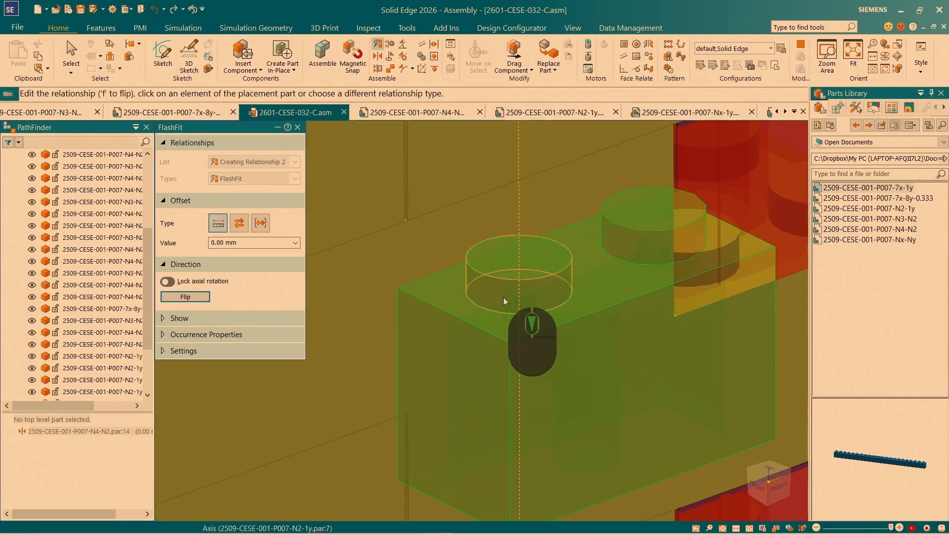
click(504, 298)
scroll(506, 297, up, 4)
click(341, 239)
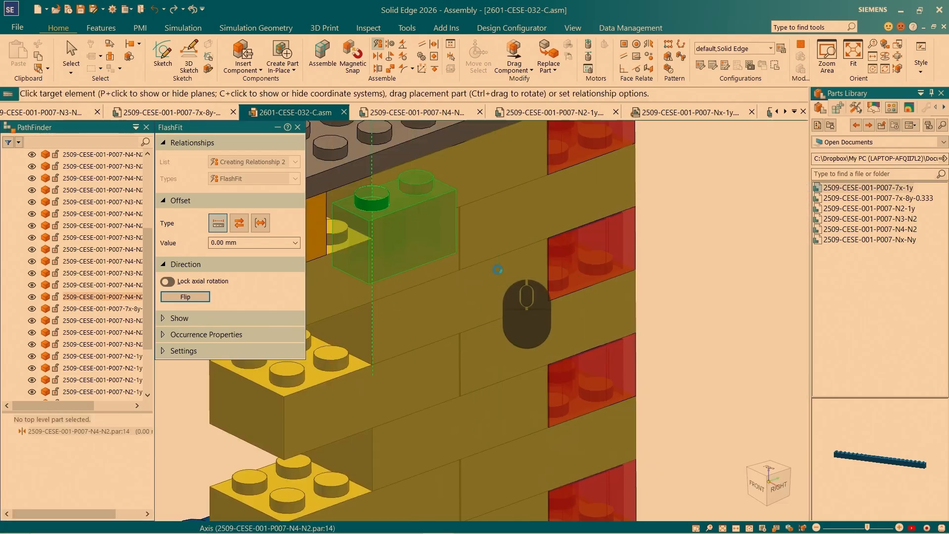
scroll(498, 269, up, 3)
scroll(424, 227, down, 3)
middle_drag(438, 232, 418, 230)
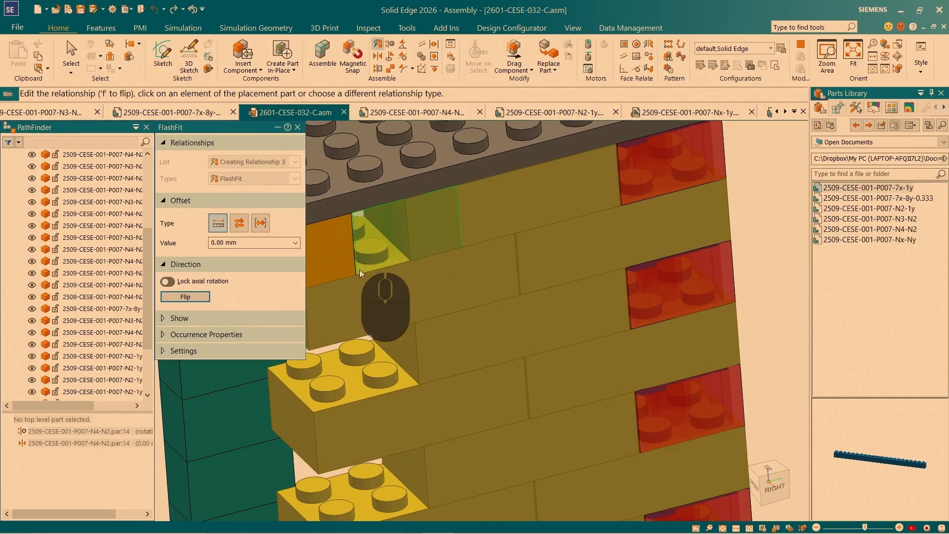
scroll(351, 274, up, 2)
scroll(330, 247, down, 6)
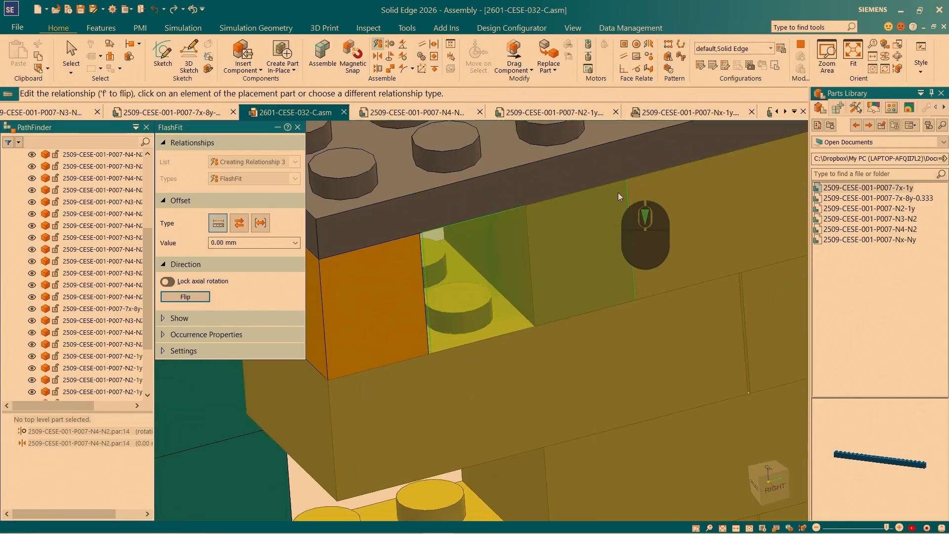
scroll(440, 326, up, 3)
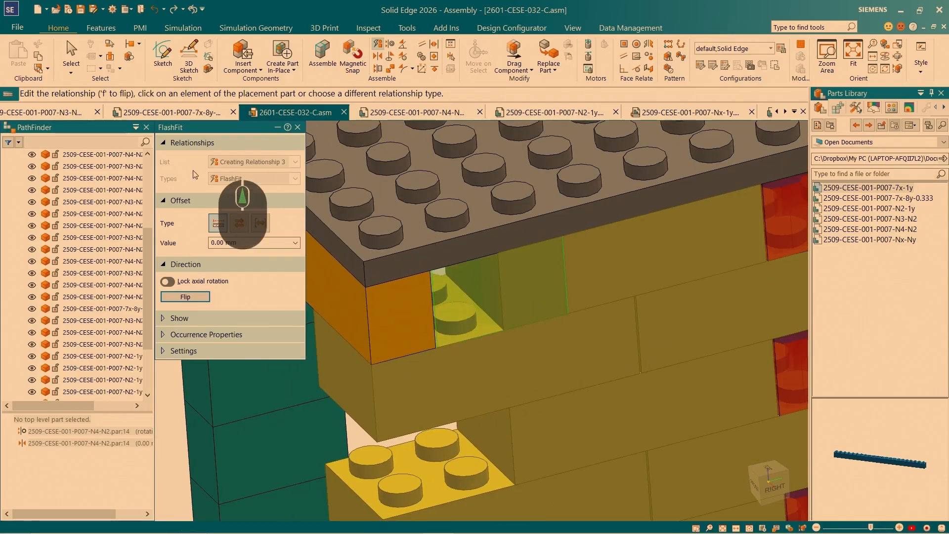
click(70, 52)
Rotate the N2-1y brick about its aligned peg with Drag Component until it projects from the wall, accepting the analysis options.
click(470, 306)
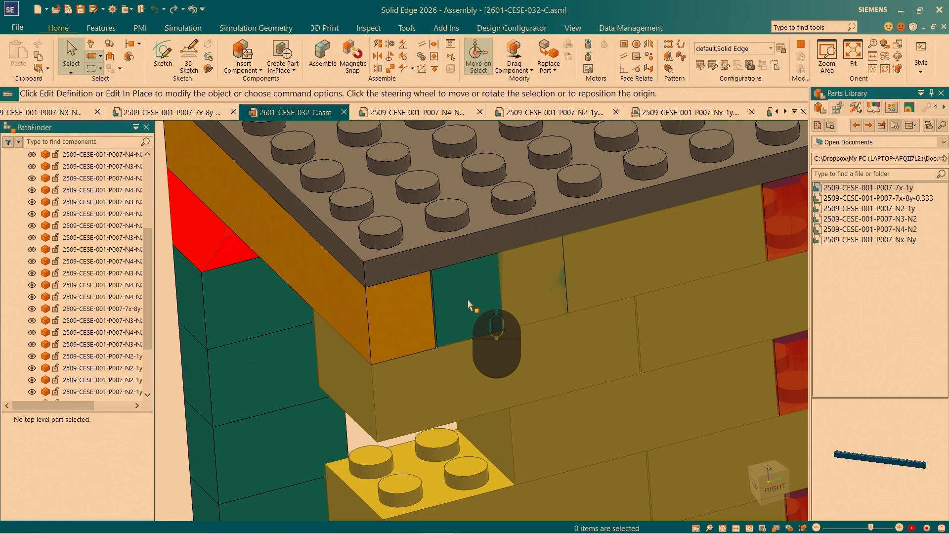
click(514, 50)
click(600, 199)
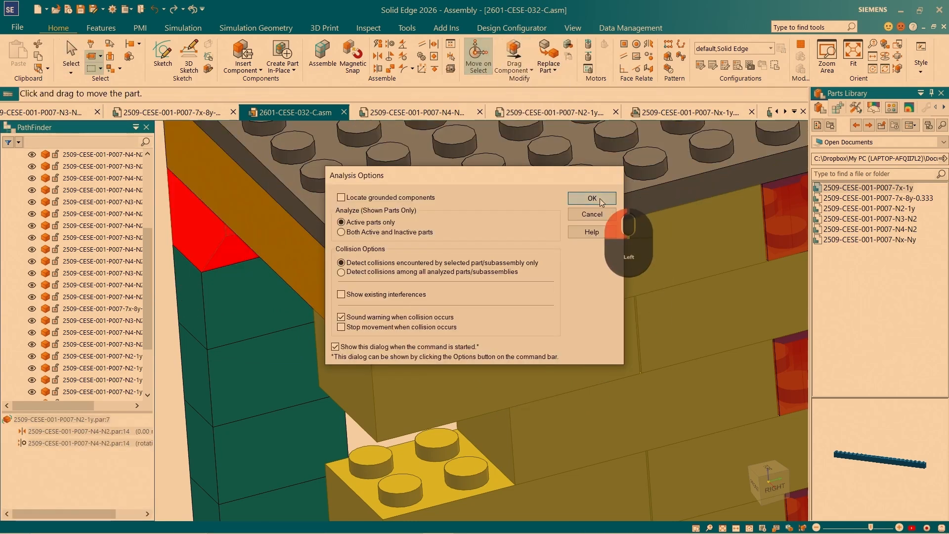
drag(503, 292, 760, 341)
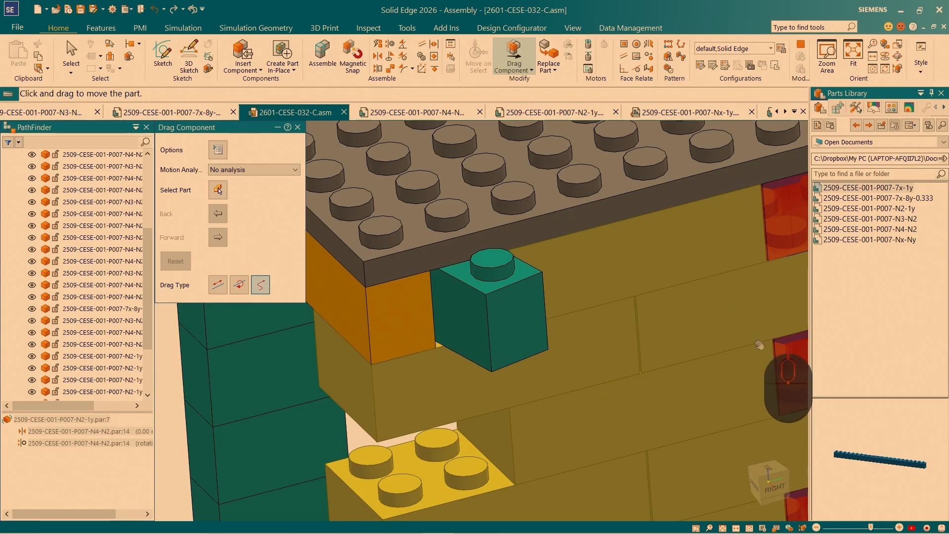
scroll(585, 355, up, 3)
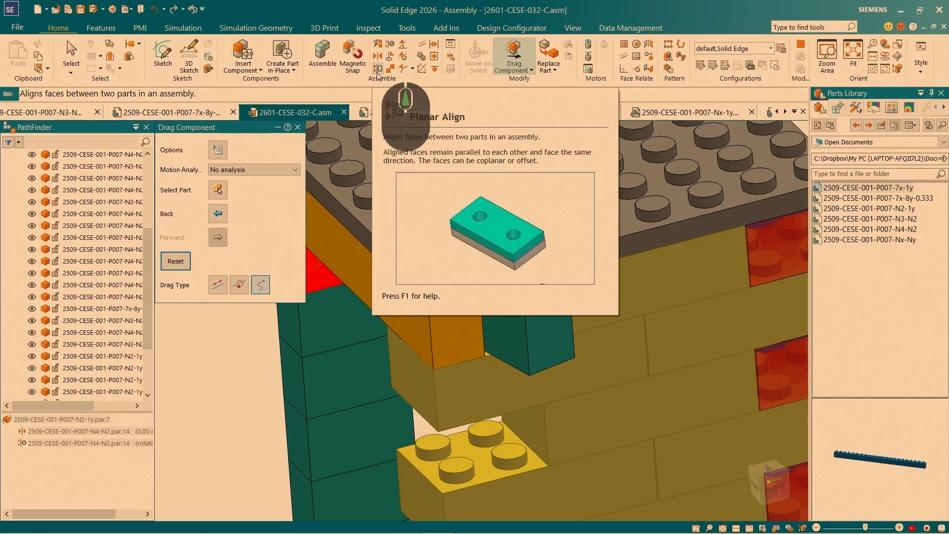
Planar-align the N2-1y brick's end face with the outer side face of the yellow N4-N2 brick at 0.00 mm offset and end the command.
click(379, 70)
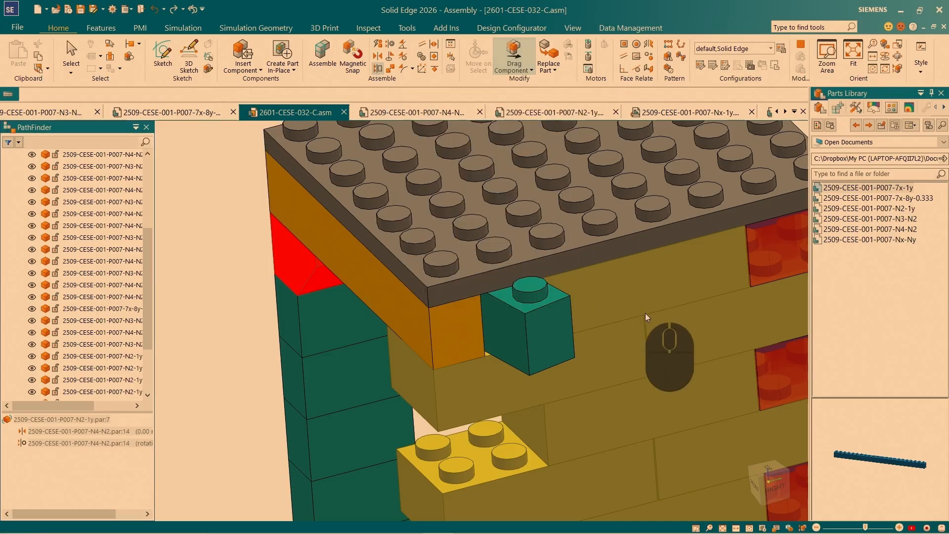
middle_drag(460, 346, 560, 270)
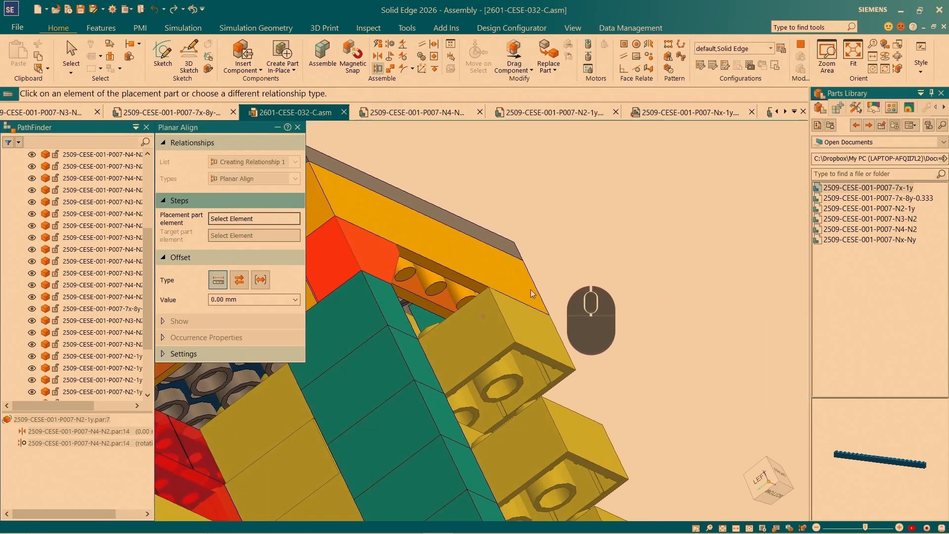
click(423, 323)
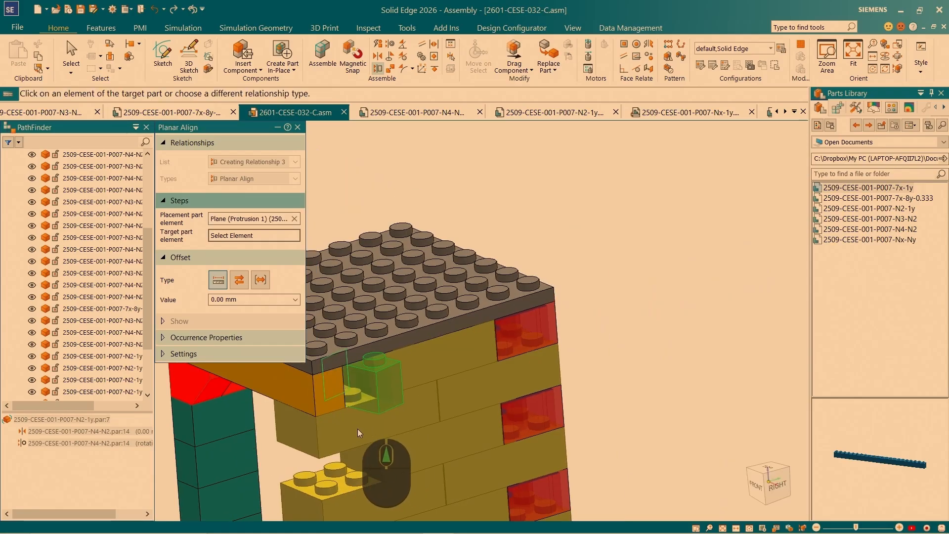
click(357, 428)
scroll(583, 359, up, 5)
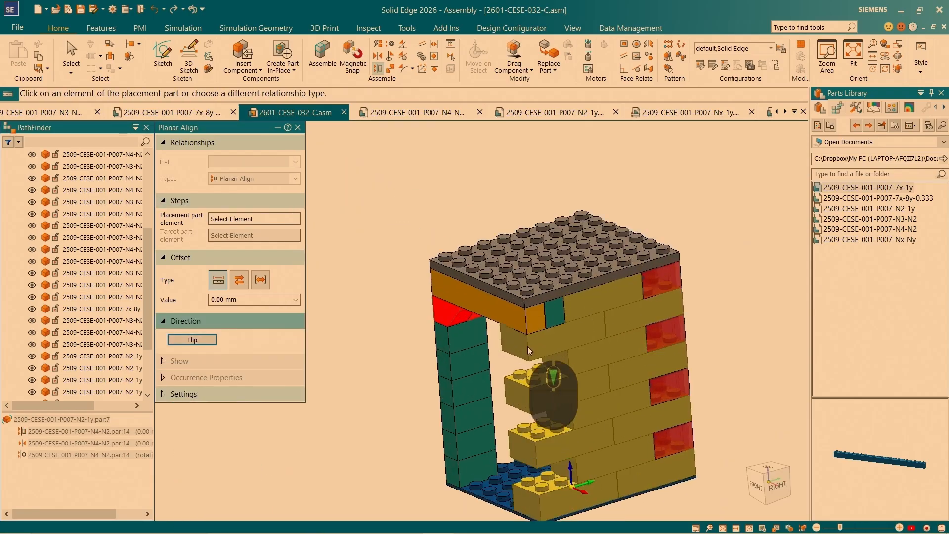
scroll(528, 351, down, 6)
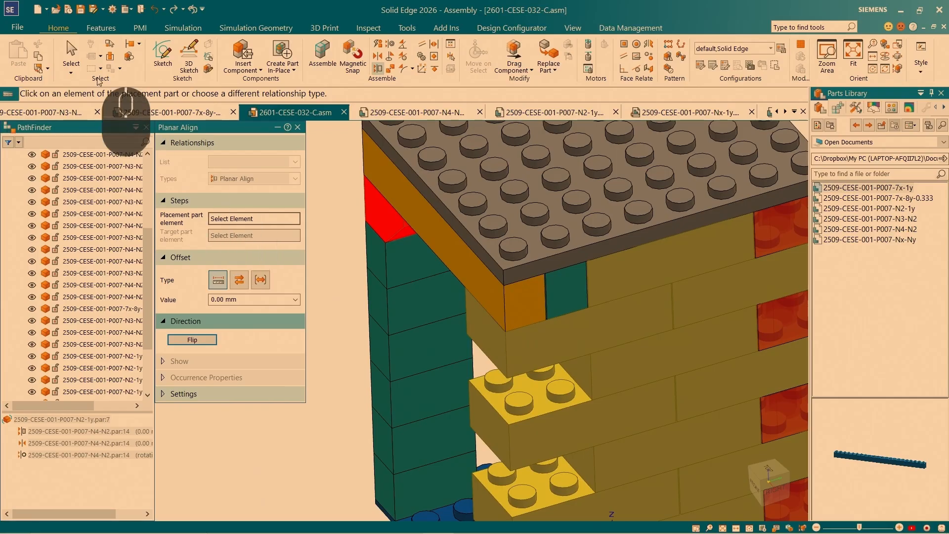
click(71, 50)
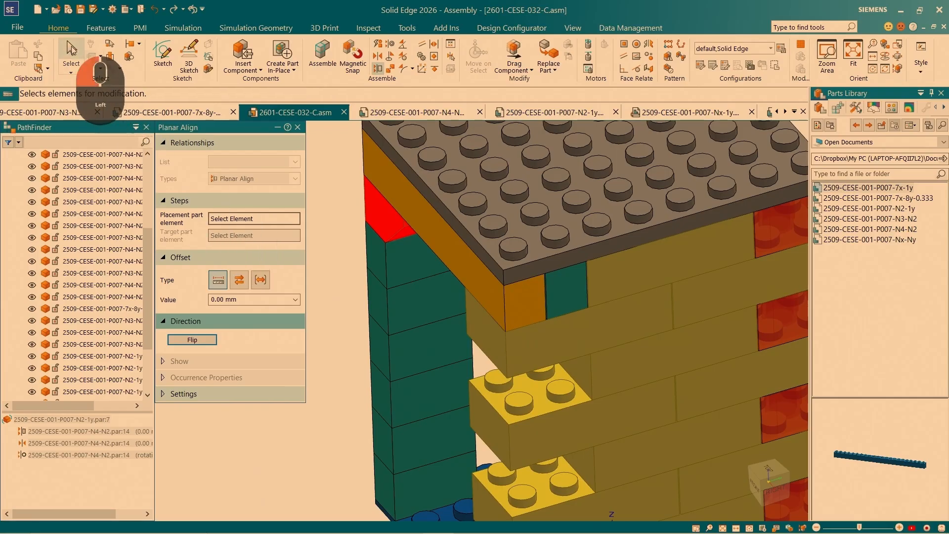
Hide the top 7x-8y-0.333 plate and select the N2-1y brick placed between the orange beam and the yellow wall.
click(505, 211)
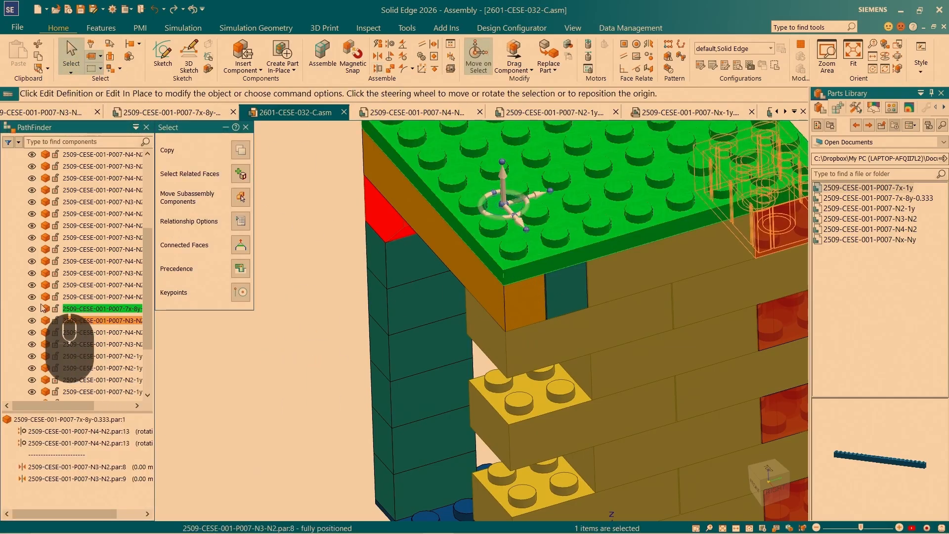
click(32, 308)
scroll(541, 302, down, 6)
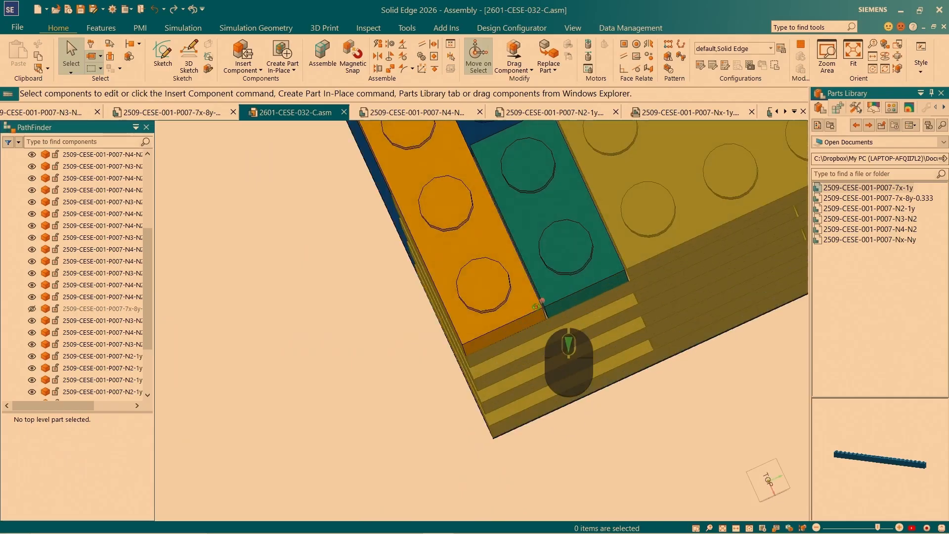
scroll(541, 301, up, 6)
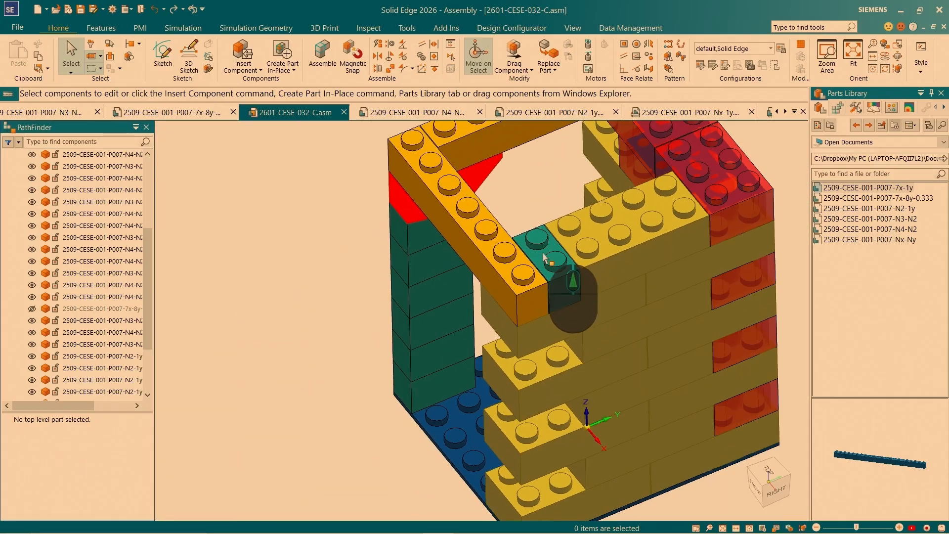
click(544, 253)
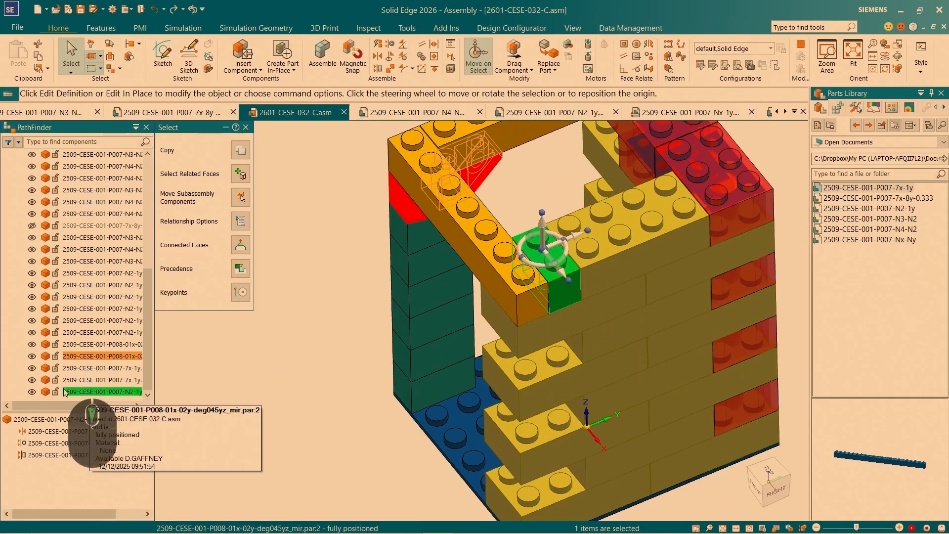
Save the assembly and show the hidden top 7x-8y-0.333 plate again.
click(81, 9)
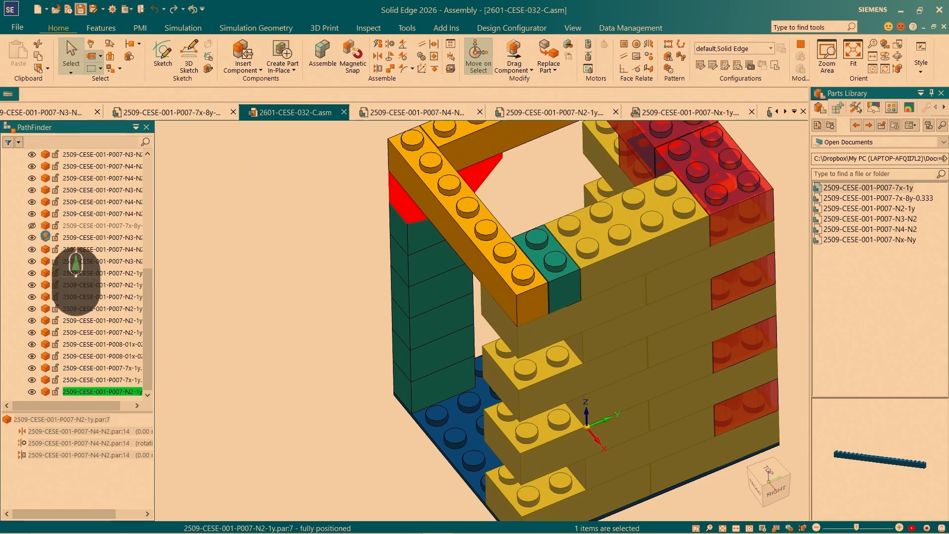
click(32, 225)
scroll(445, 353, up, 3)
middle_drag(445, 358, 619, 341)
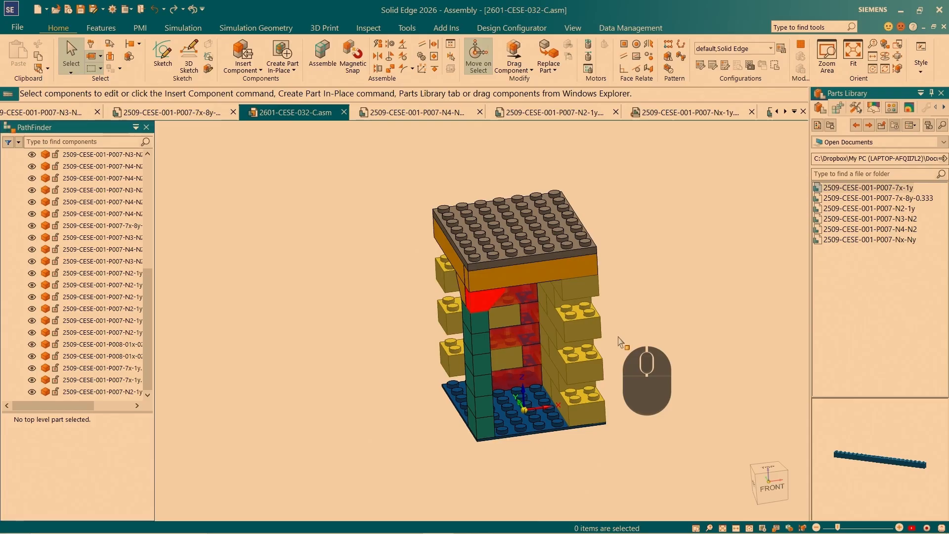
middle_drag(619, 341, 459, 289)
Open the orange 7x-1y beam's part file and save a copy as 2509-CESE-001-P007-4x-1y.
click(461, 283)
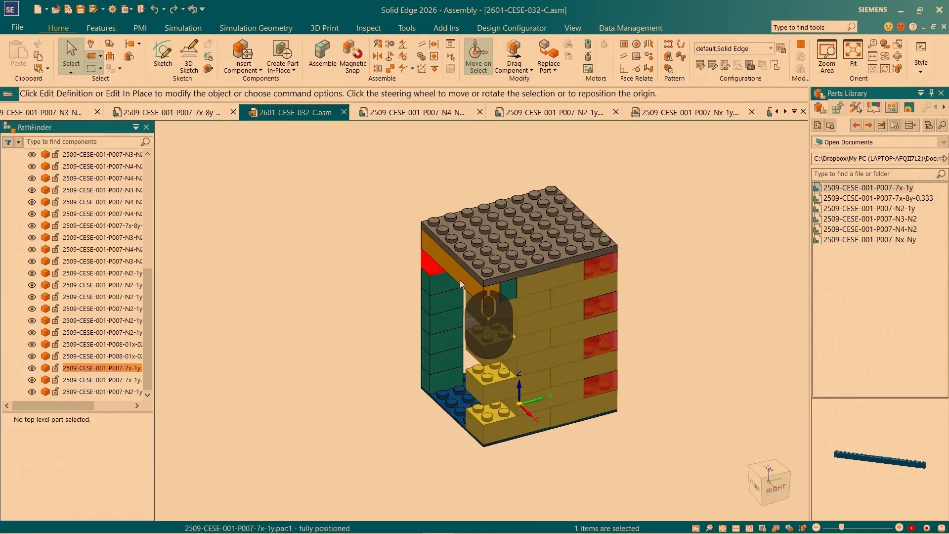
right_click(460, 280)
click(510, 295)
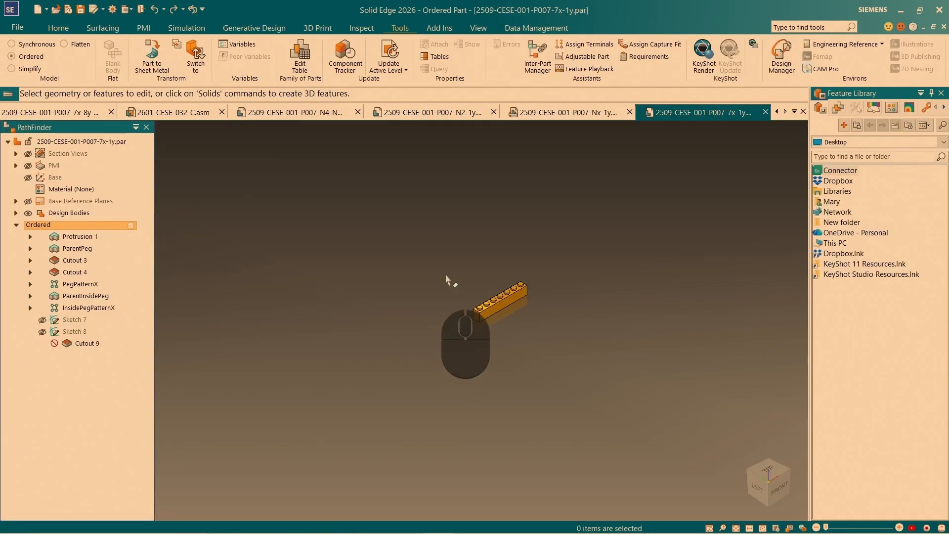
click(101, 15)
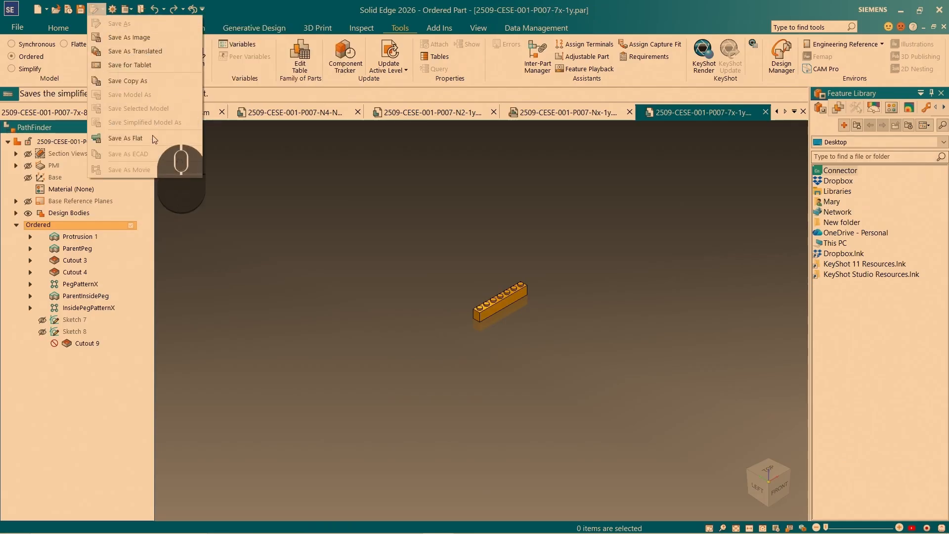
click(152, 82)
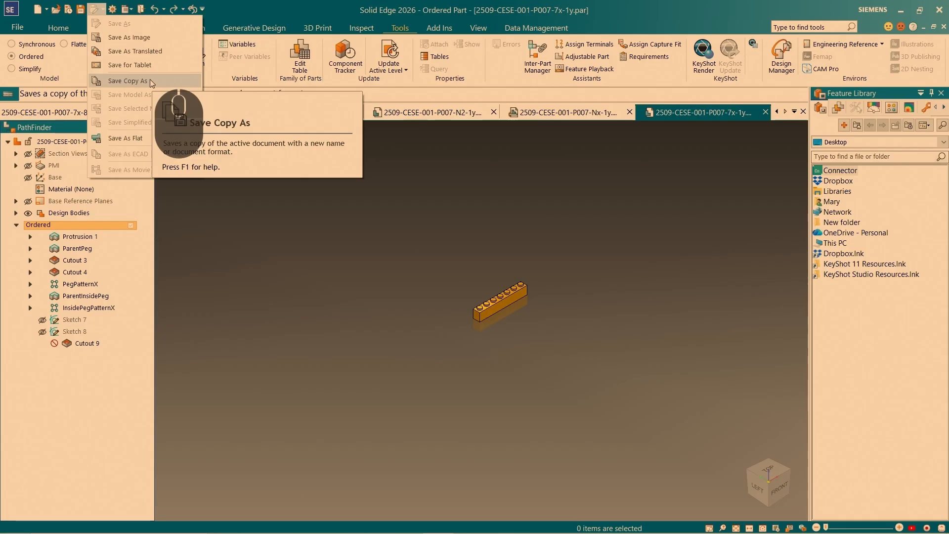
click(120, 82)
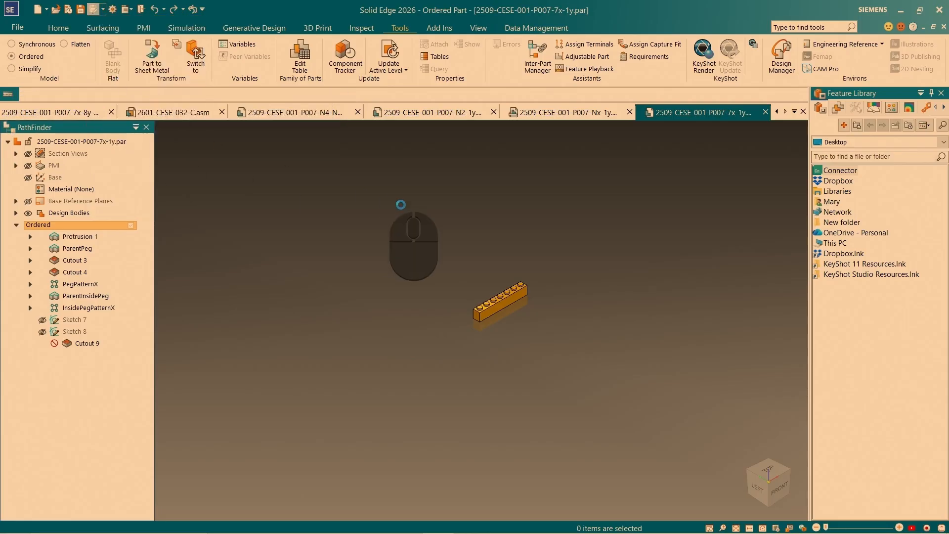
key(Return)
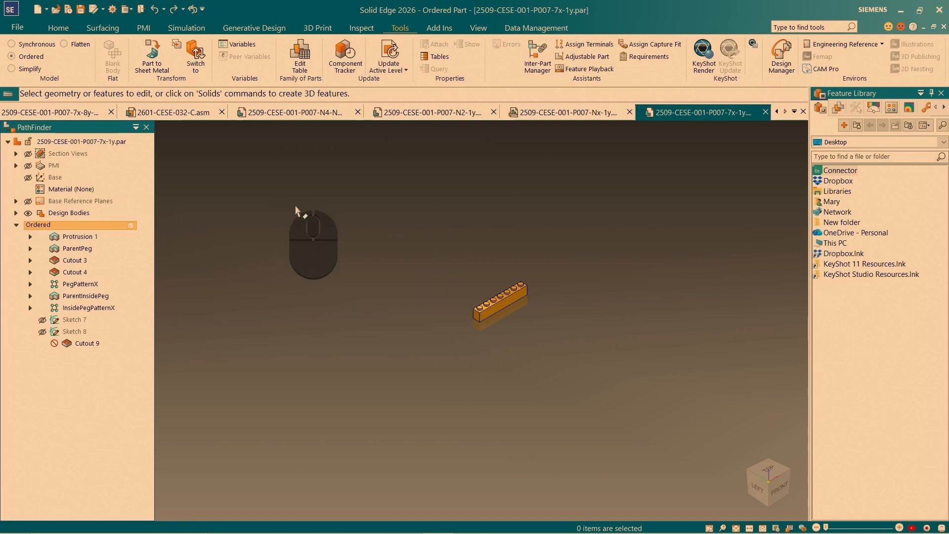
scroll(488, 285, down, 5)
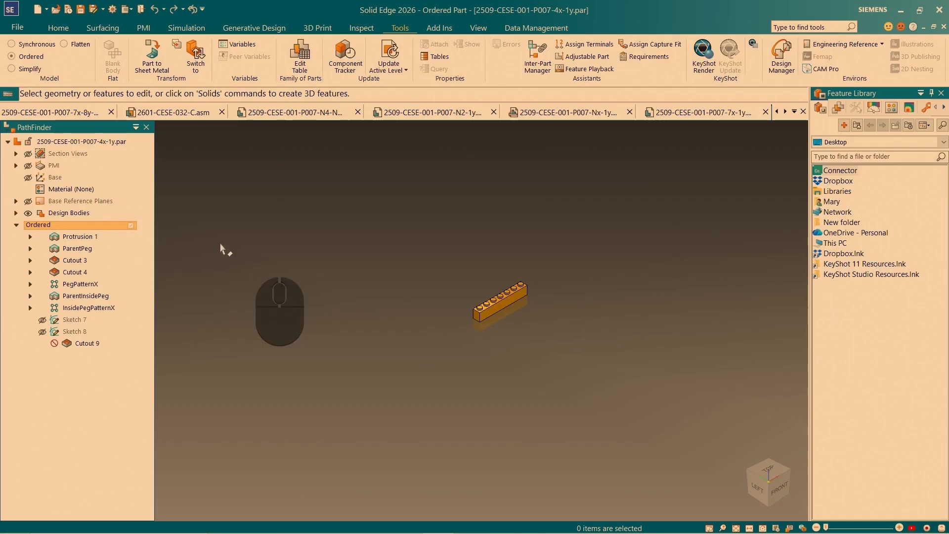
Apply the Matte Plastic Orange style to the 4x-1y part and set PegPatternX's nXpegCount to 4.
click(478, 28)
click(12, 69)
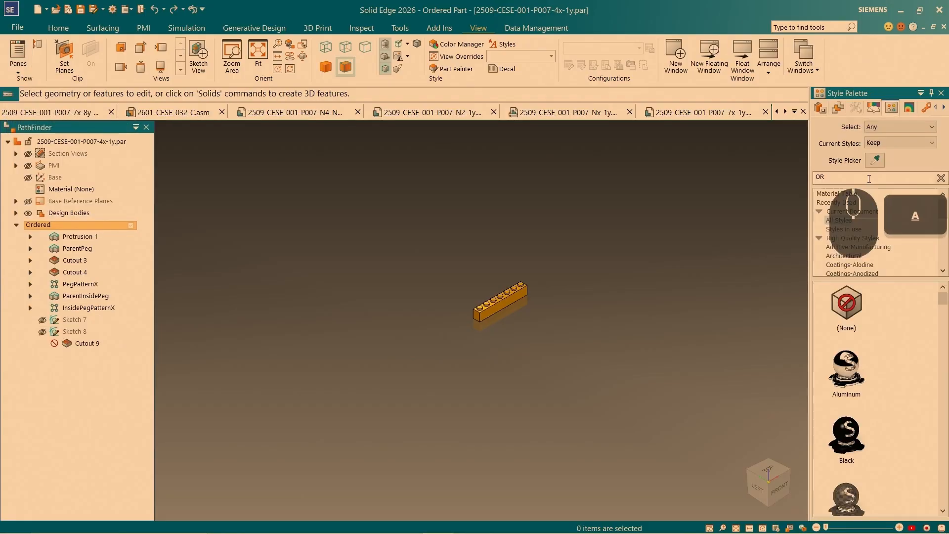
click(241, 48)
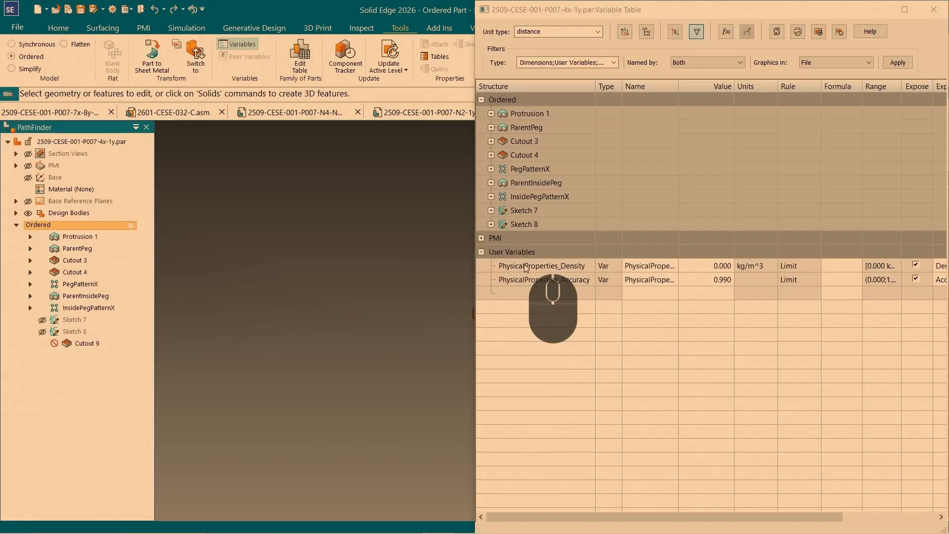
text(4)
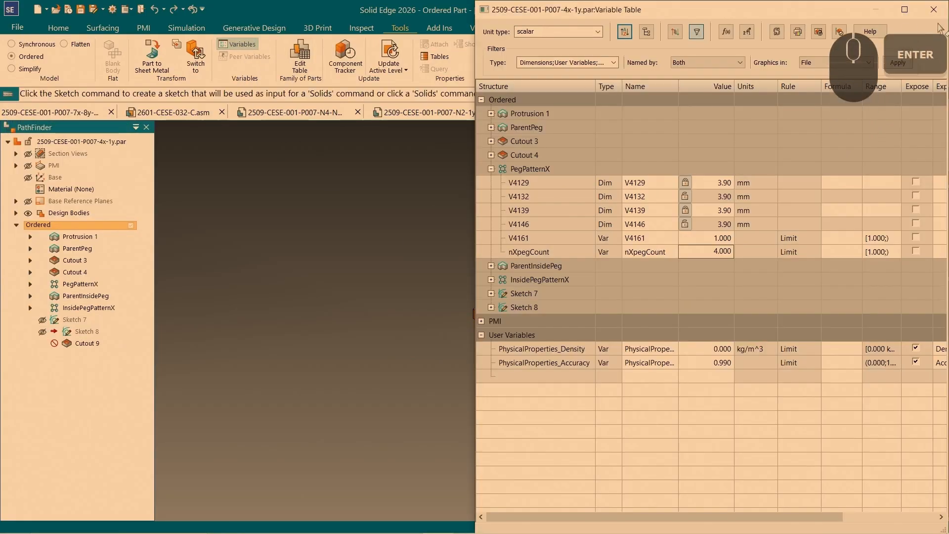
click(933, 9)
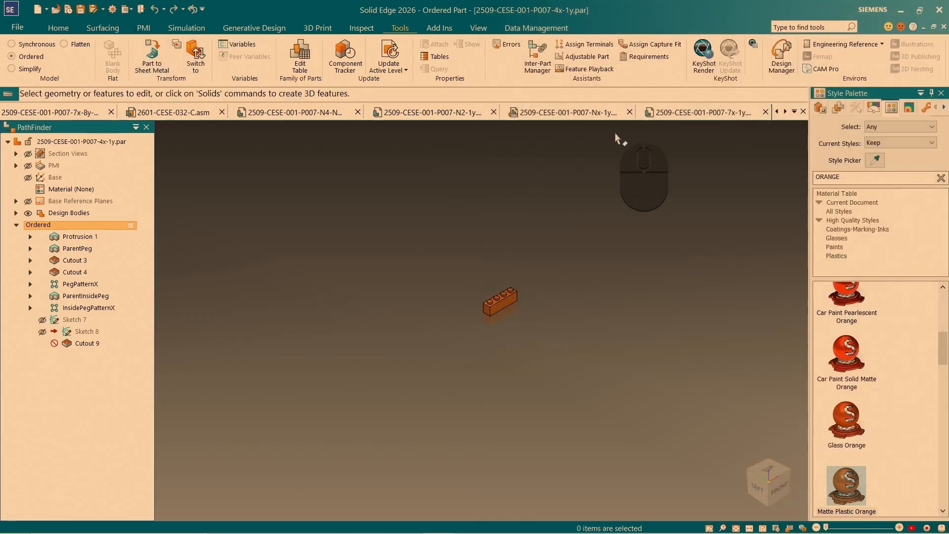
Save another copy of the 7x-1y part as 2509-CESE-001-P007-3x-1y and give it the Epoxy Green style.
click(585, 112)
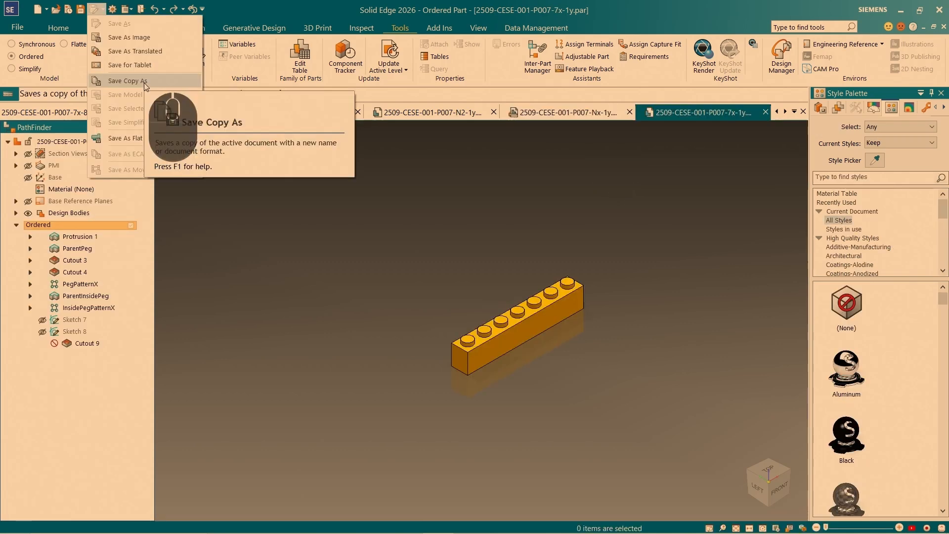
click(136, 131)
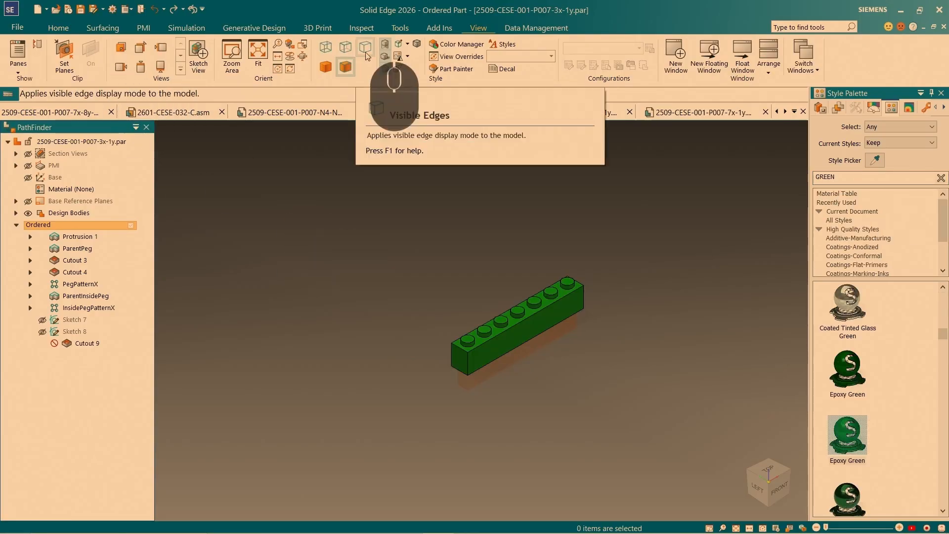
Set PegPatternX's nXpegCount to 3 in the 3x-1y part and save it.
click(400, 28)
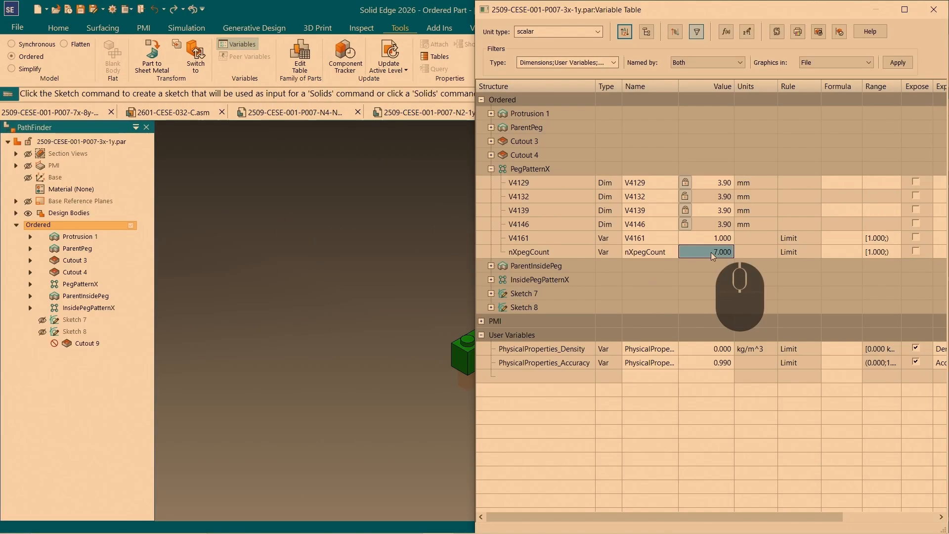
click(711, 252)
text(3)
key(Return)
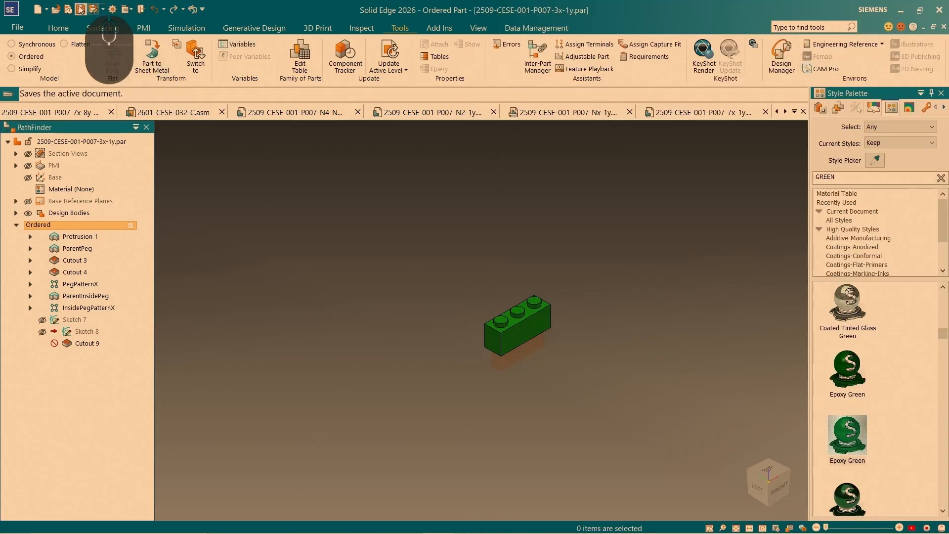
click(81, 9)
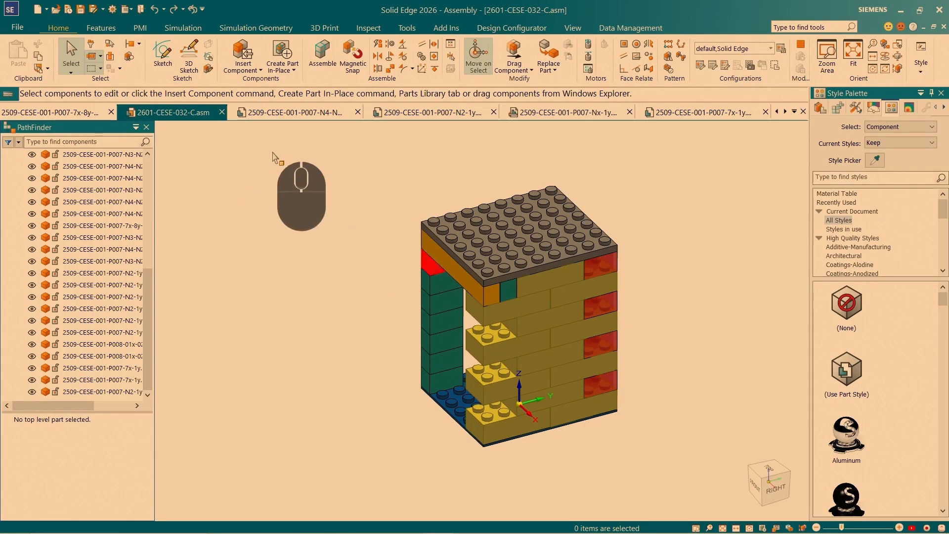
Refresh the open-document parts in assembly 2601-CESE-032-C and insert the 3x-1y brick beside the top plate.
click(820, 108)
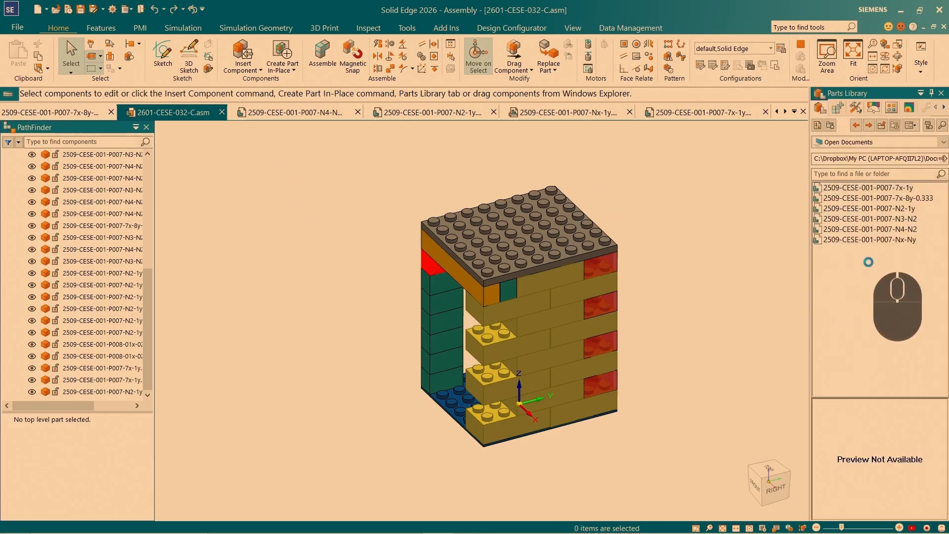
key(F5)
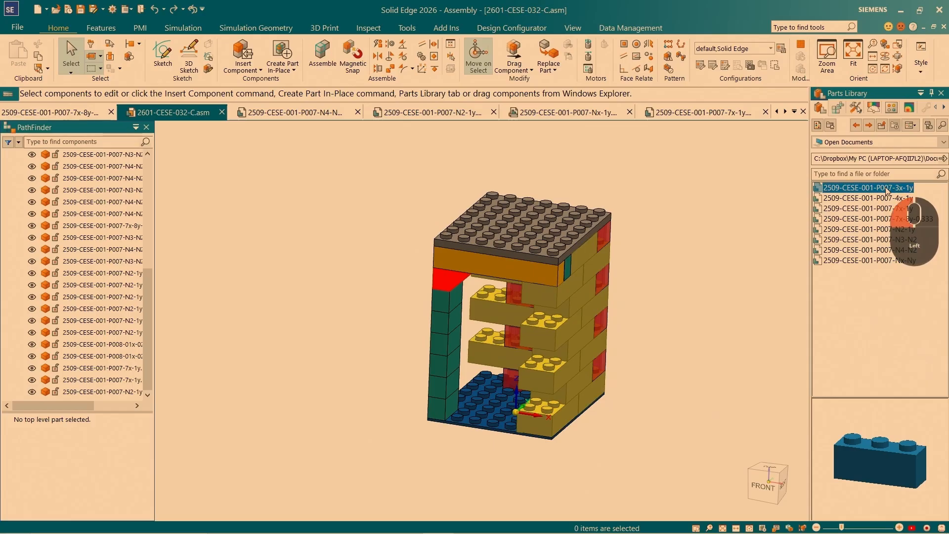
drag(887, 190, 633, 162)
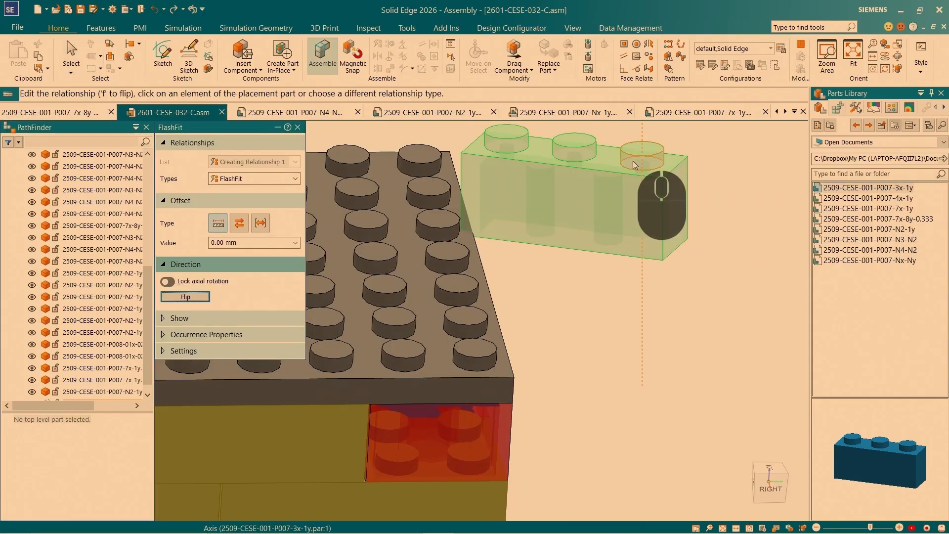
Axially align the 3x-1y brick's end peg with the top plate's corner peg and its middle peg with the neighbouring edge peg.
click(635, 165)
scroll(750, 215, down, 2)
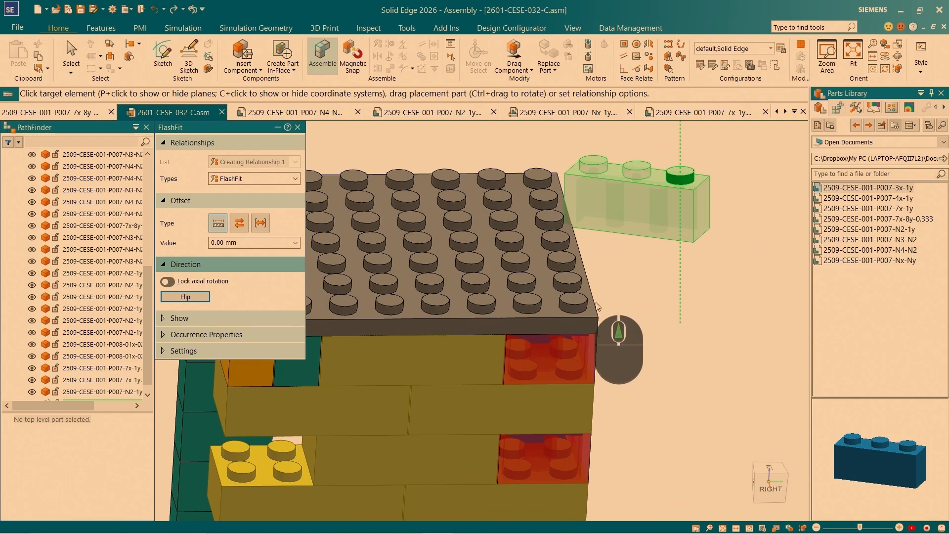
click(565, 312)
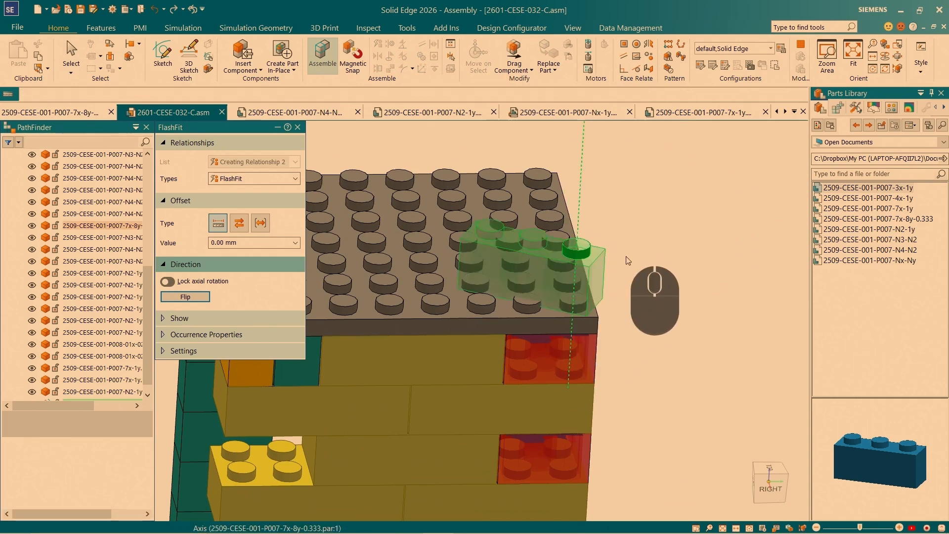
click(524, 312)
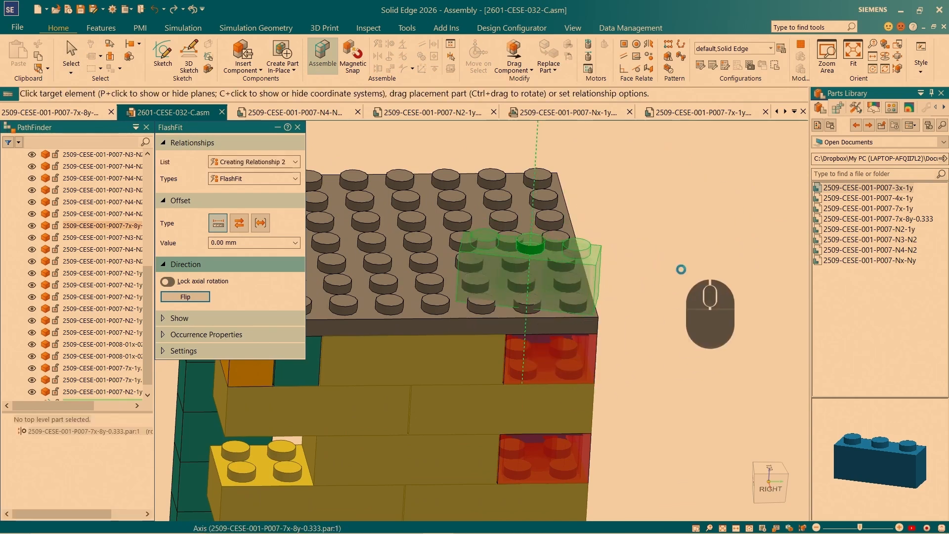
Mate the 3x-1y brick's underside to the top plate's upper face at 0.00 mm offset to finish its placement.
scroll(683, 291, up, 2)
scroll(569, 277, down, 5)
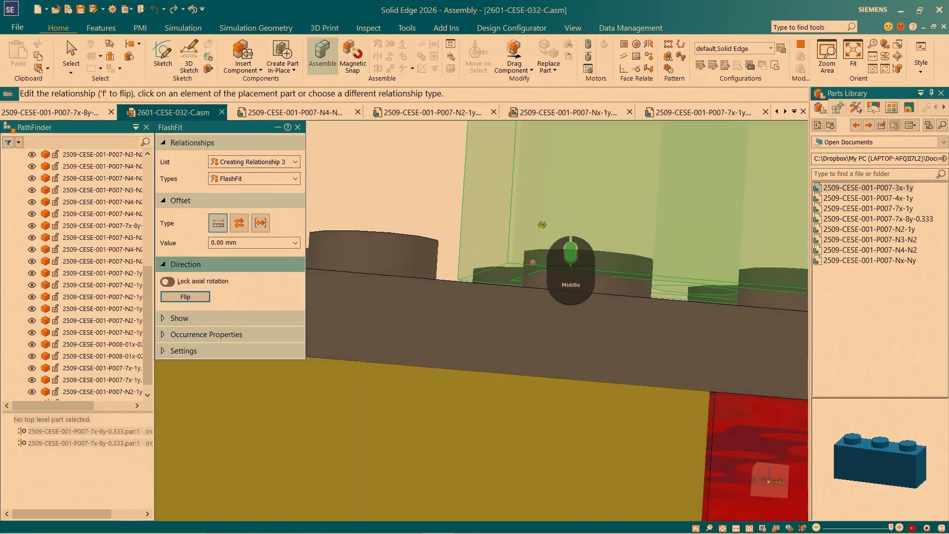
middle_drag(558, 186, 472, 252)
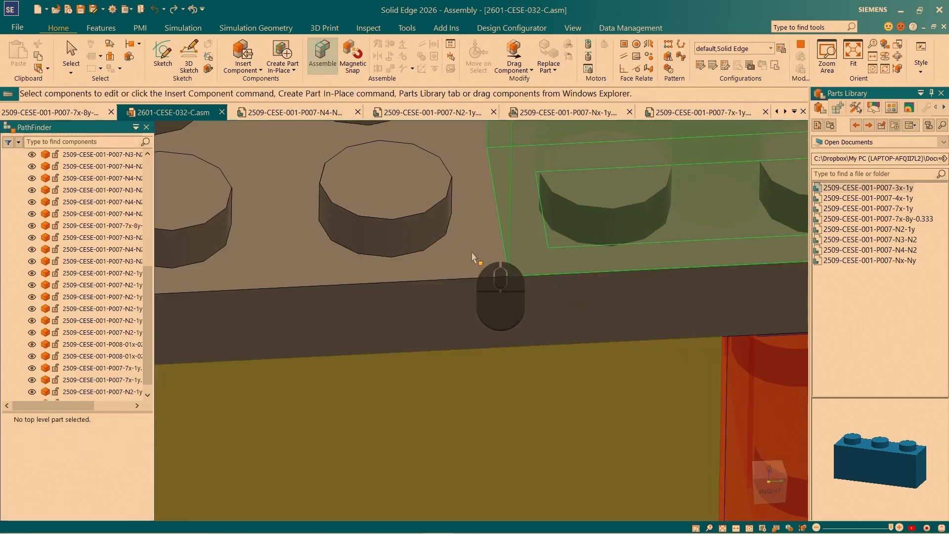
scroll(471, 252, up, 5)
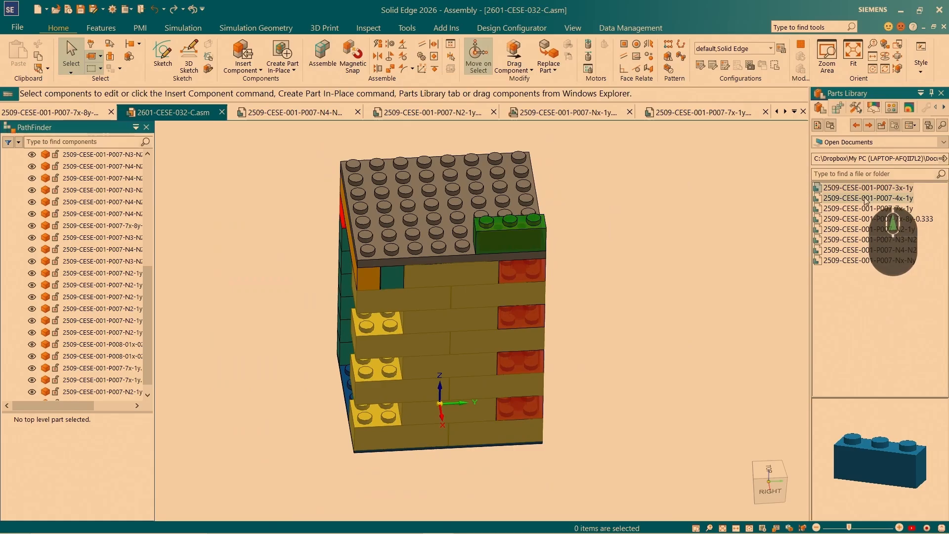
Insert the 4x-1y brick and axially align two of its pegs with the plate's edge-row pegs beside the green 3x-1y brick.
drag(865, 198, 375, 185)
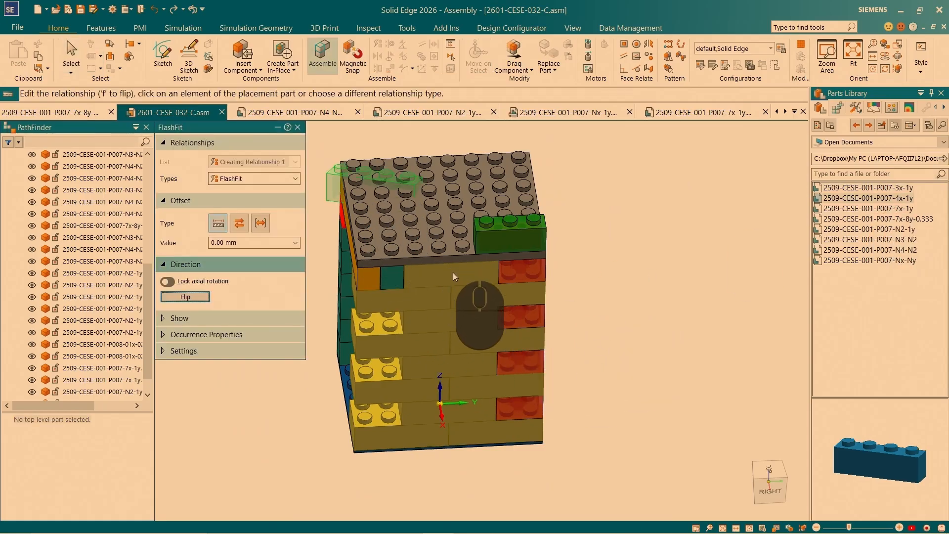
middle_drag(475, 292, 441, 213)
scroll(411, 181, up, 10)
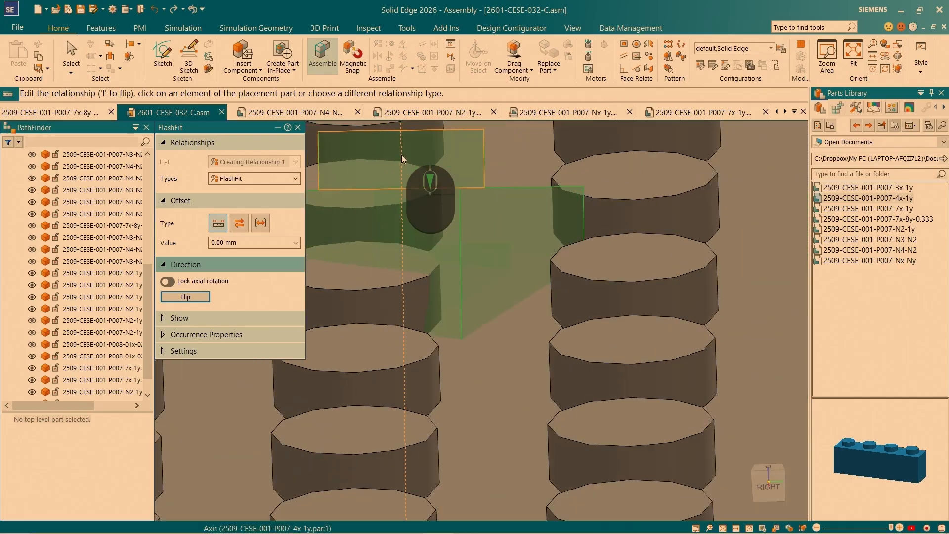
click(401, 155)
scroll(544, 277, down, 5)
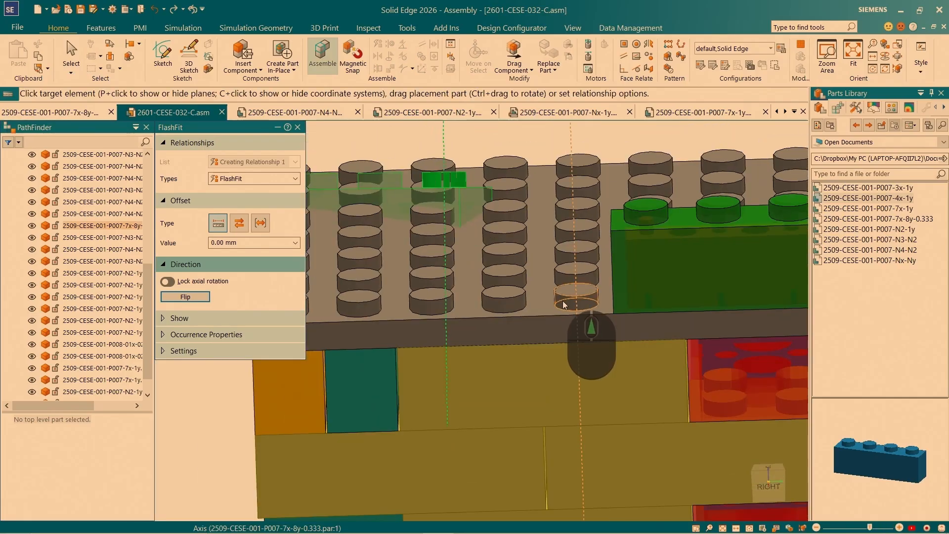
scroll(501, 257, up, 4)
click(498, 262)
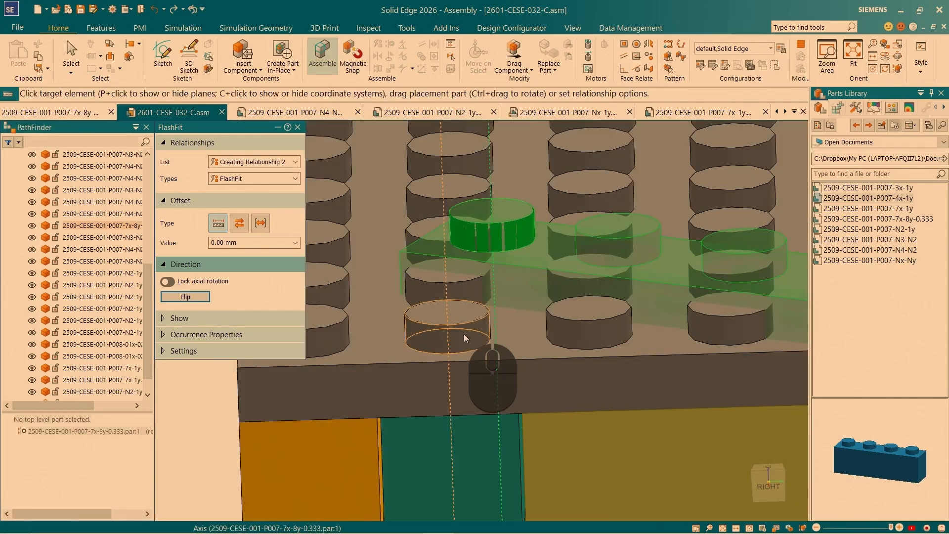
click(464, 334)
Align the 4x-1y brick's top face flush with the green 3x-1y brick's top face at 0.00 mm offset.
scroll(544, 306, up, 6)
middle_drag(577, 301, 644, 335)
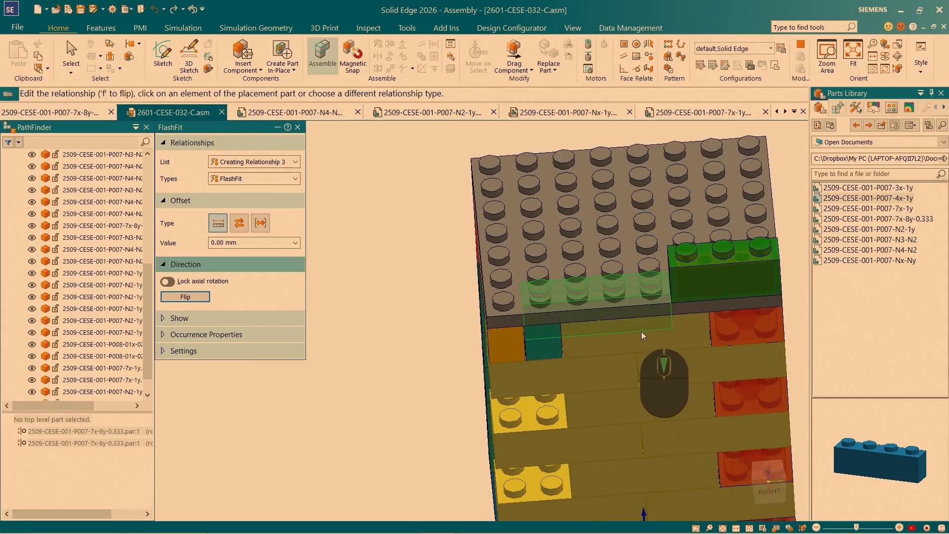
scroll(660, 321, down, 3)
middle_drag(671, 305, 651, 343)
scroll(660, 291, up, 5)
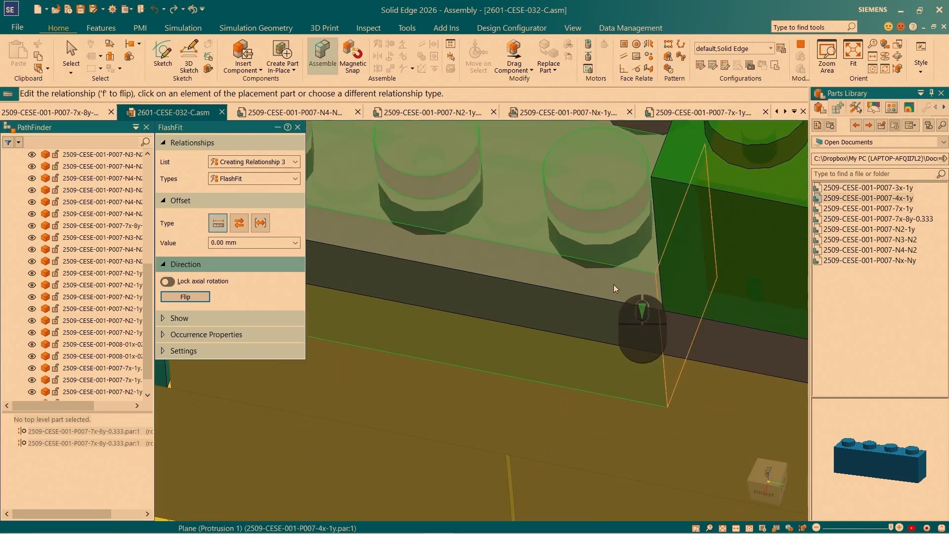
scroll(598, 366, up, 3)
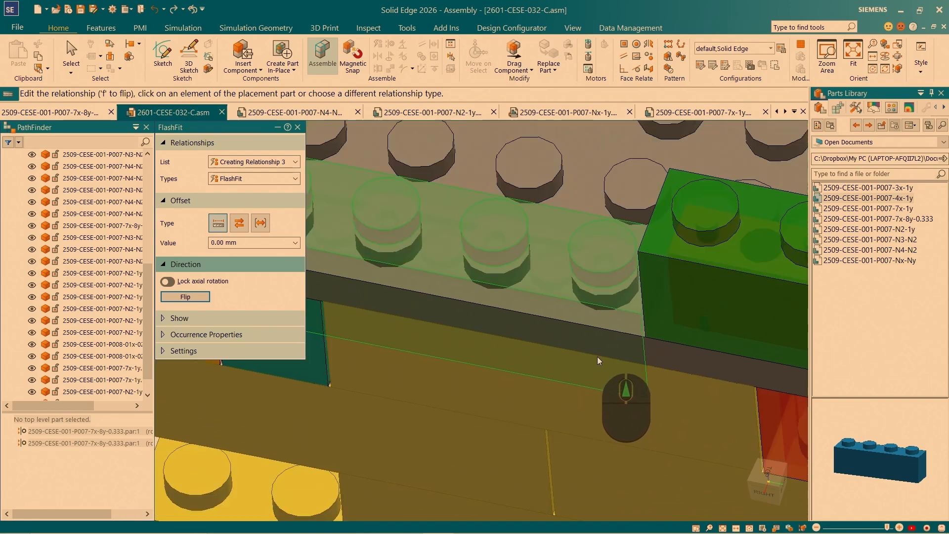
click(546, 286)
scroll(516, 283, up, 4)
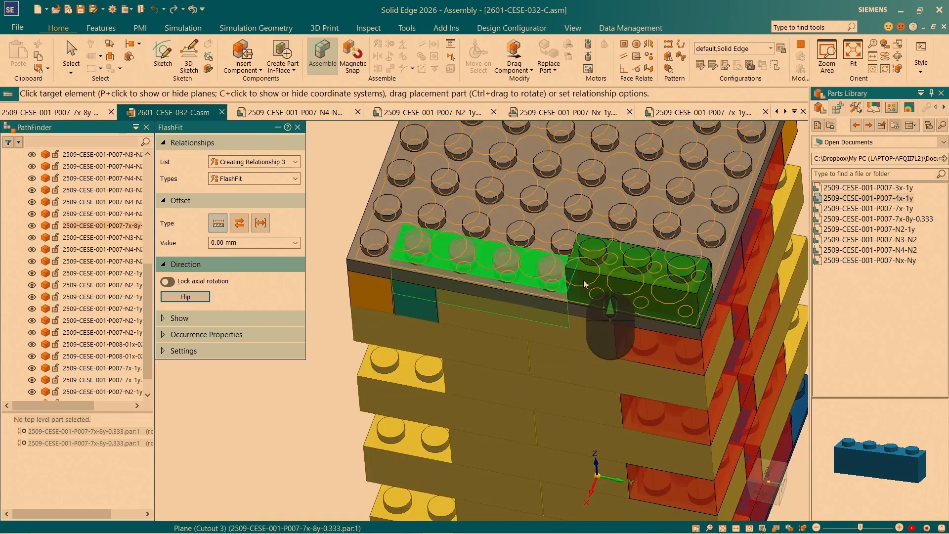
scroll(606, 279, down, 4)
click(618, 261)
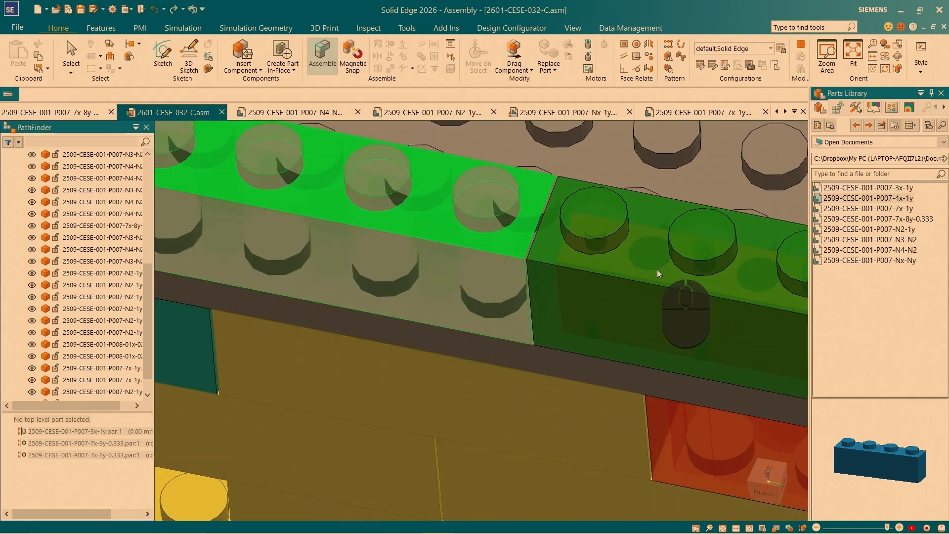
Browse the parts library to the 050Design folder and insert the single-peg brick 2509-CESE-001-P001.par beside the top plate.
scroll(659, 272, up, 8)
scroll(738, 282, down, 3)
scroll(431, 270, up, 2)
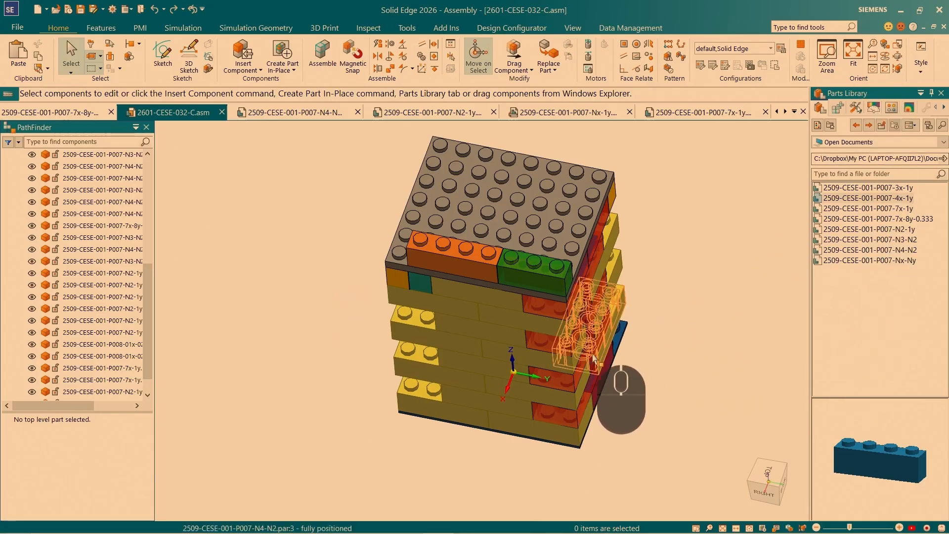
middle_drag(726, 352, 712, 349)
scroll(687, 226, up, 2)
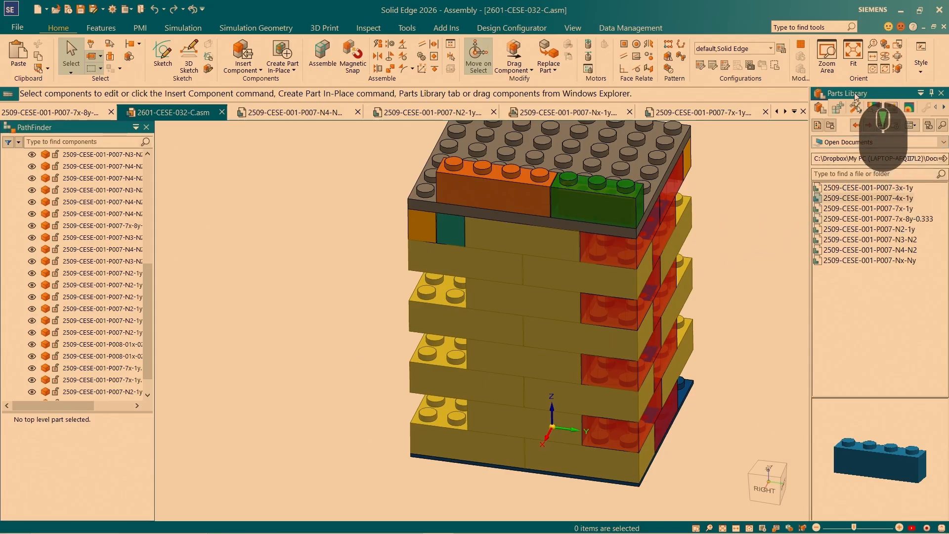
click(945, 143)
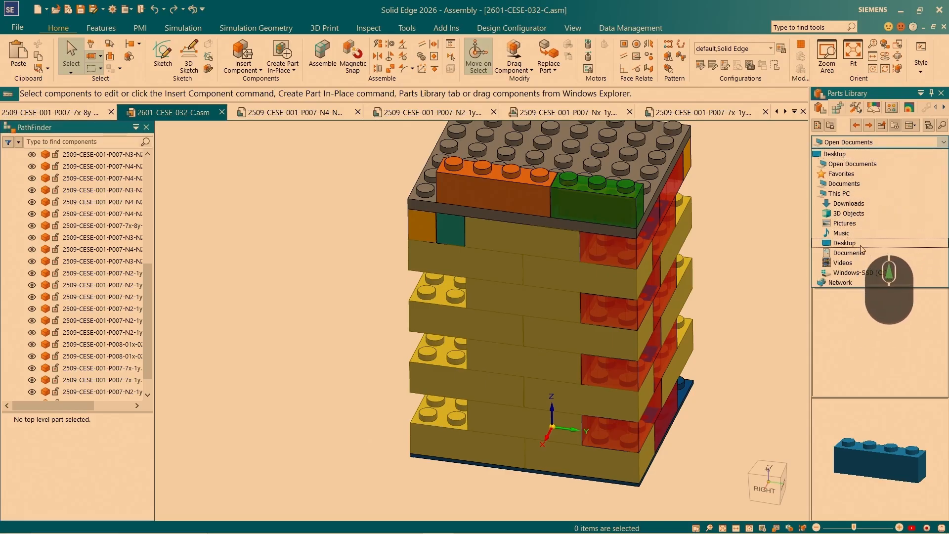
click(862, 273)
click(864, 313)
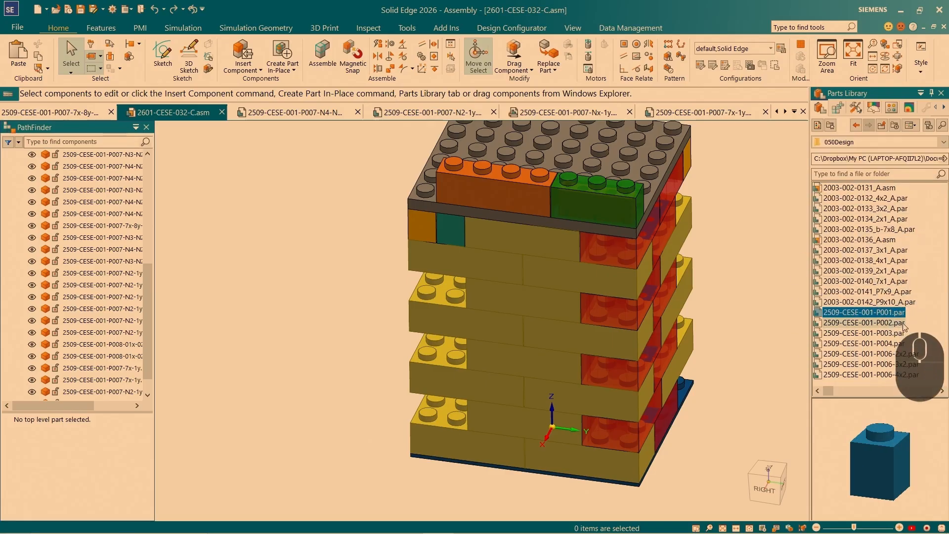
drag(819, 312, 381, 181)
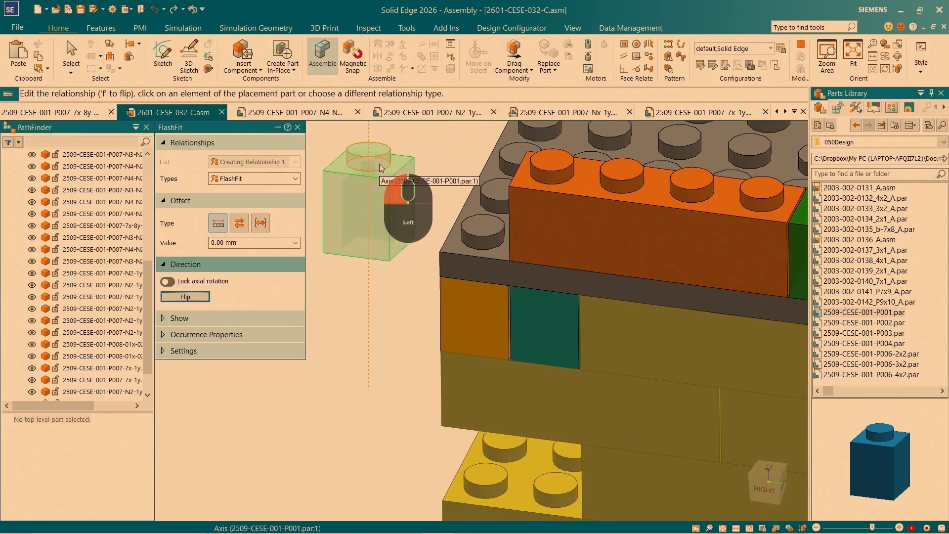
Axially align the single-peg brick with the plate's free corner peg and set its top face flush with the orange 4x-1y brick.
scroll(416, 203, up, 3)
click(475, 242)
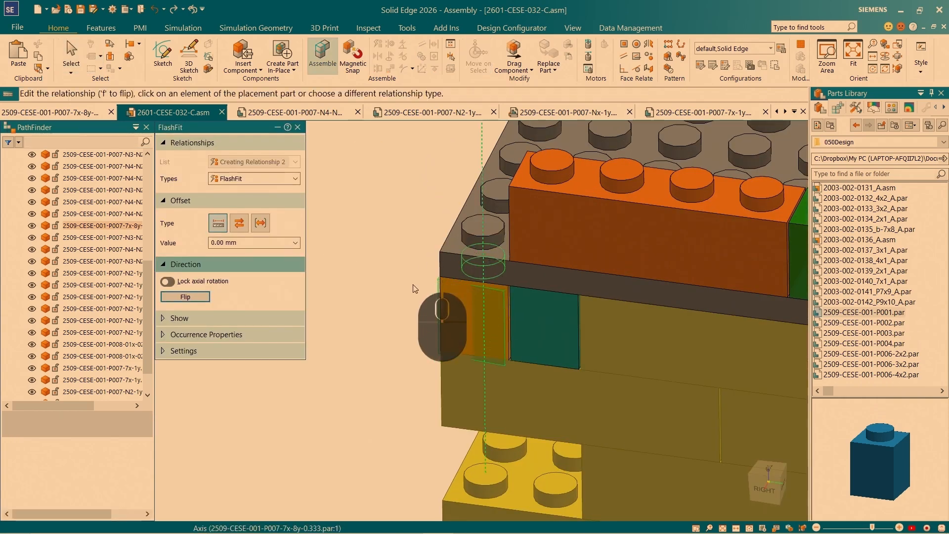
middle_drag(422, 288, 517, 395)
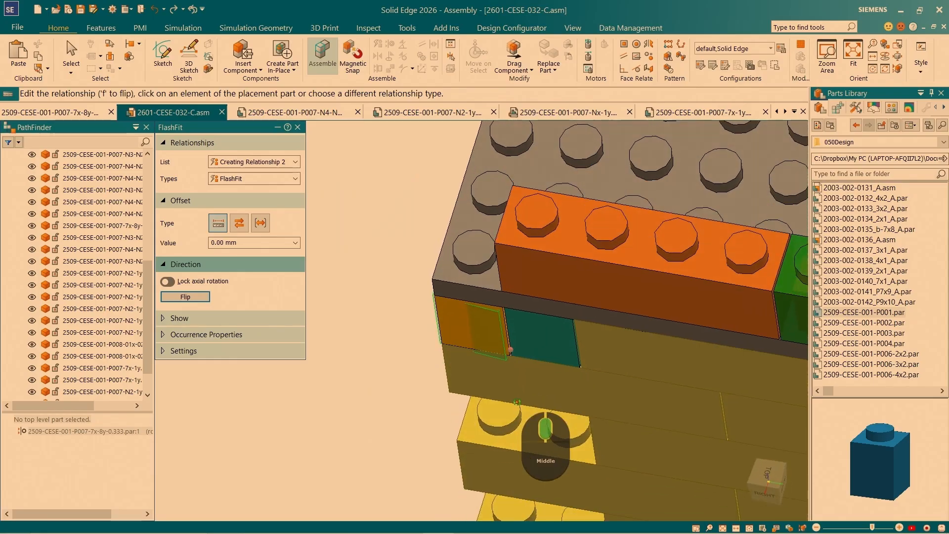
scroll(487, 314, down, 5)
middle_drag(505, 299, 525, 328)
scroll(521, 303, down, 2)
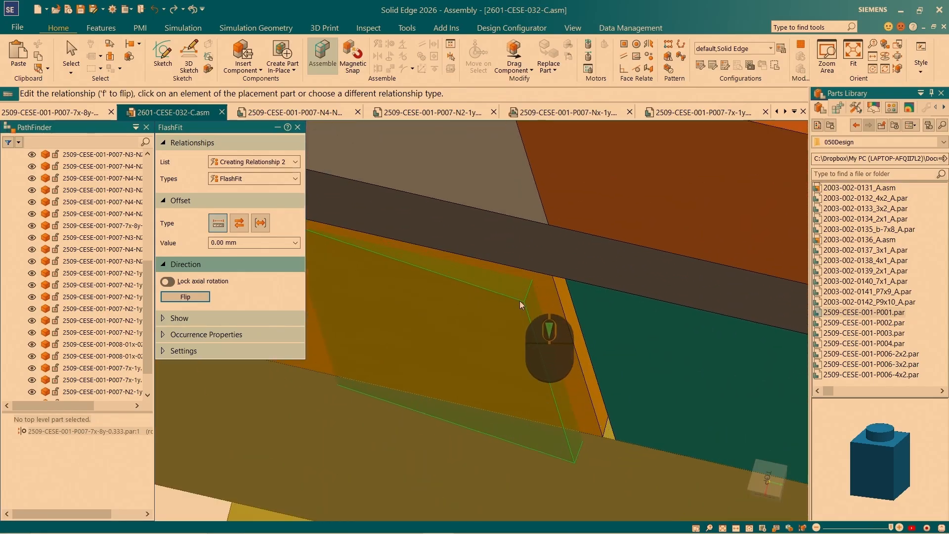
click(518, 287)
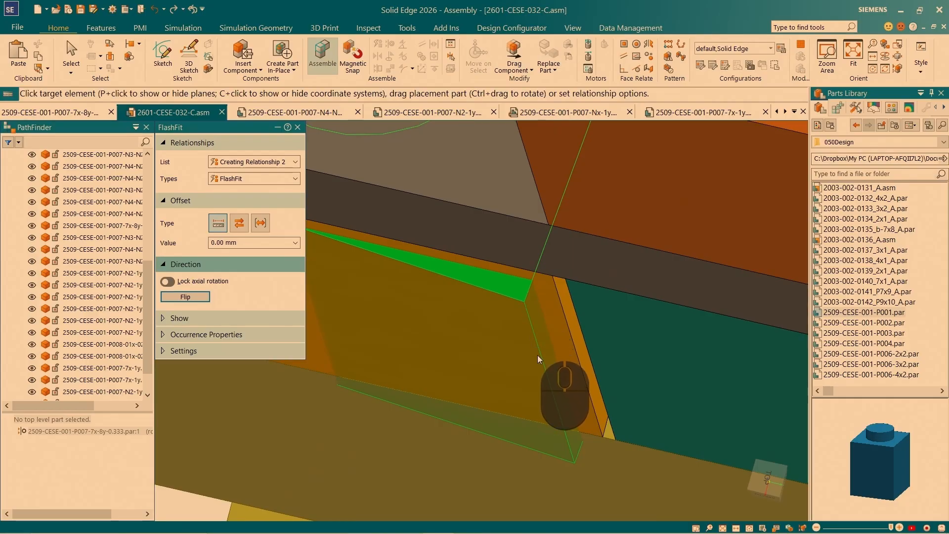
scroll(538, 355, up, 4)
click(574, 280)
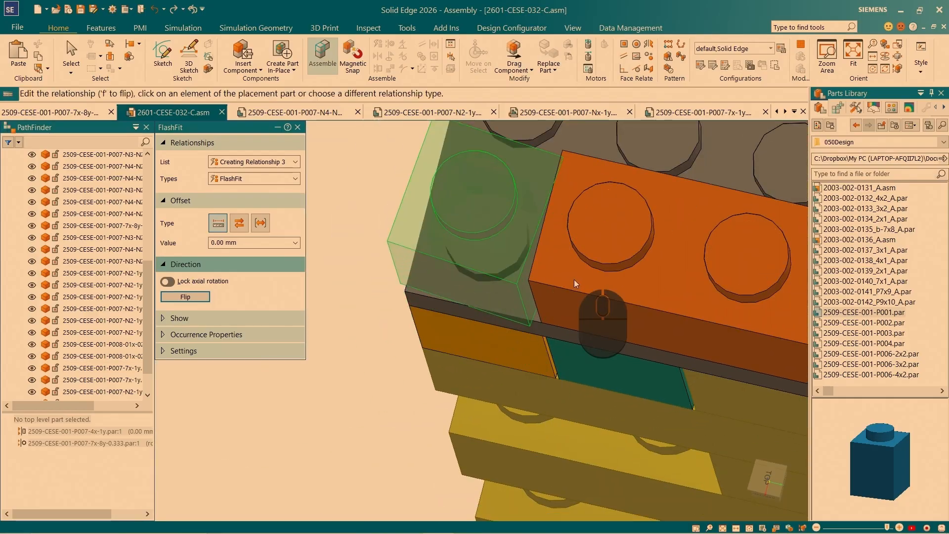
Align the single-peg brick's outer side face with the orange 4x-1y brick's outer side face at 0.00 mm offset.
middle_drag(575, 281, 539, 269)
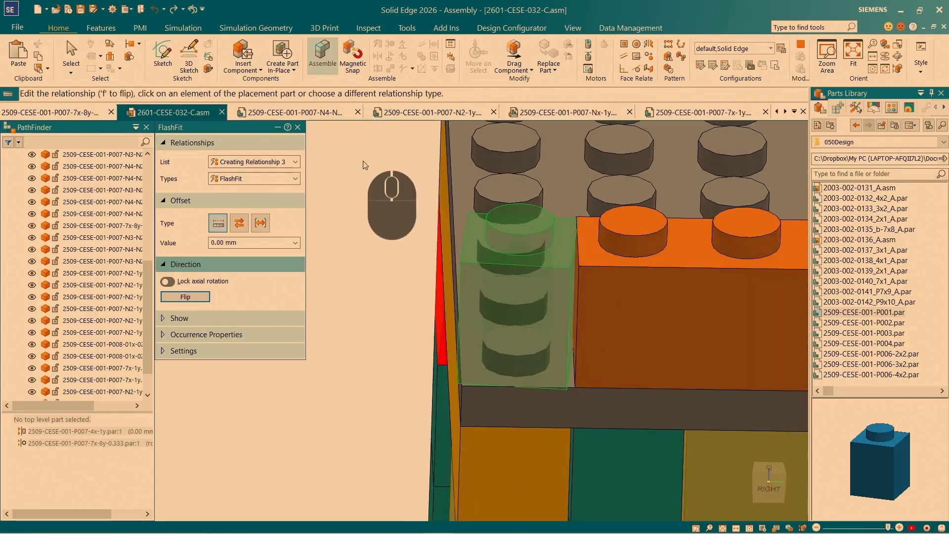
click(545, 287)
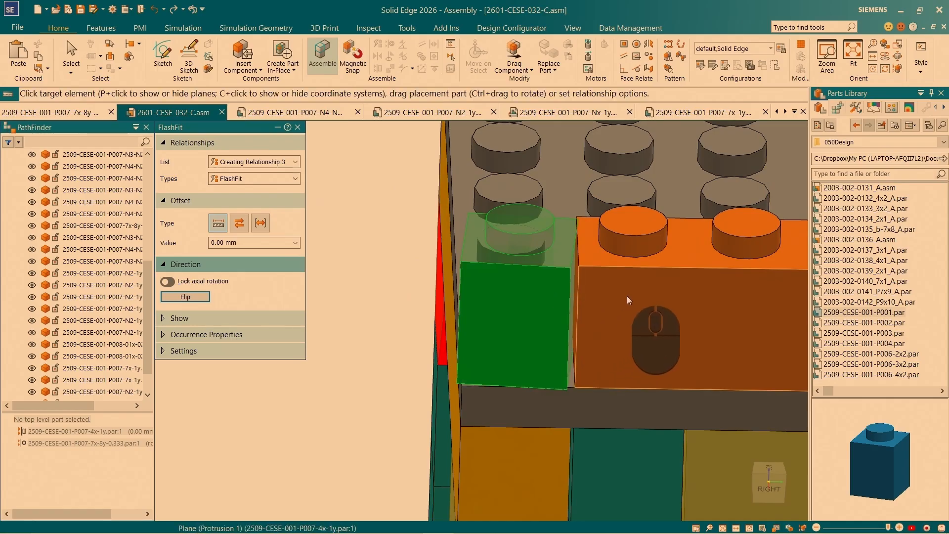
click(624, 299)
mouse_move(623, 306)
middle_down()
mouse_move(457, 311)
mouse_move(556, 311)
mouse_move(539, 376)
mouse_move(561, 289)
mouse_move(606, 346)
mouse_move(628, 316)
middle_up()
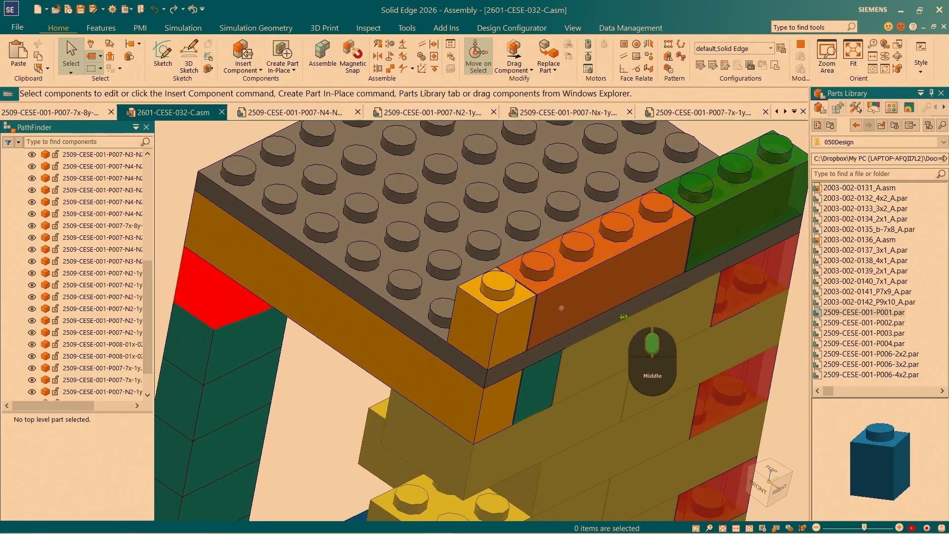
scroll(471, 319, down, 5)
middle_drag(471, 318, 569, 398)
middle_drag(838, 462, 865, 460)
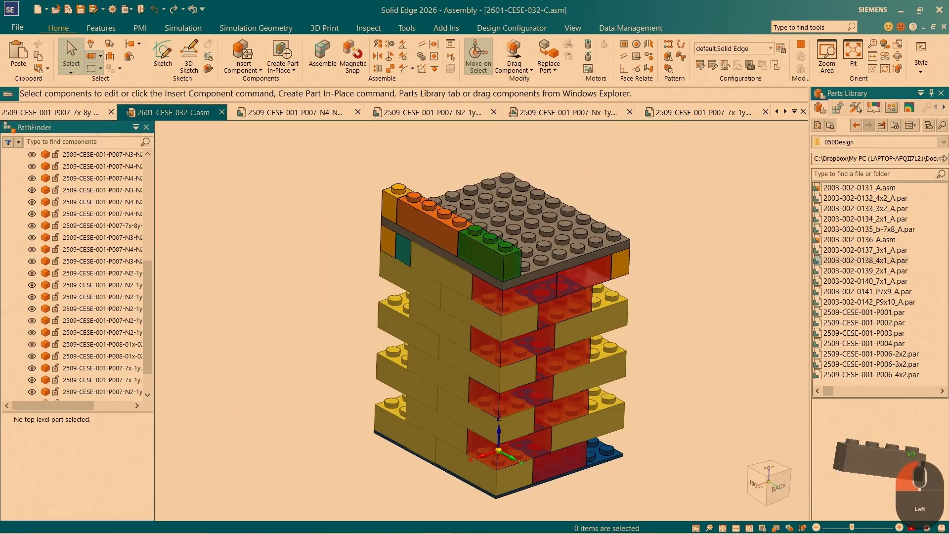
drag(869, 265, 674, 226)
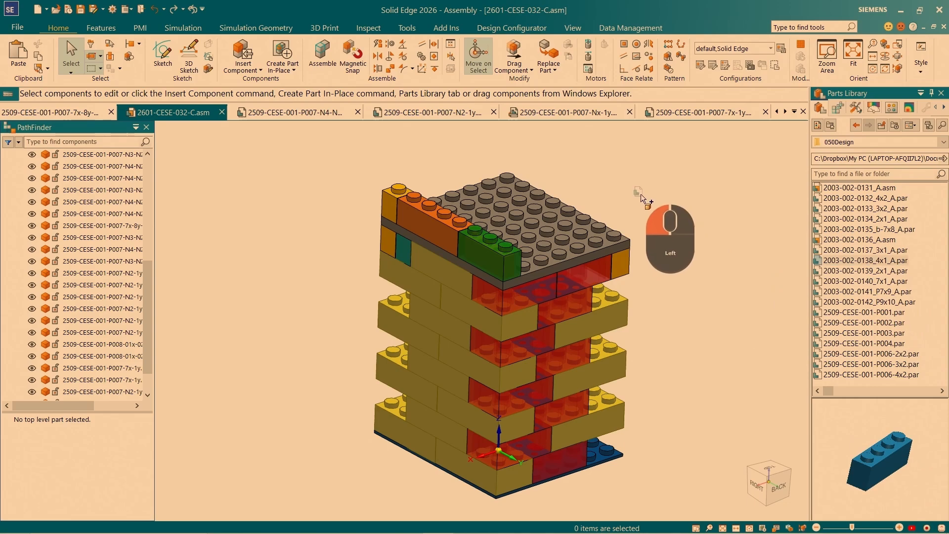
drag(640, 193, 638, 196)
scroll(508, 292, up, 3)
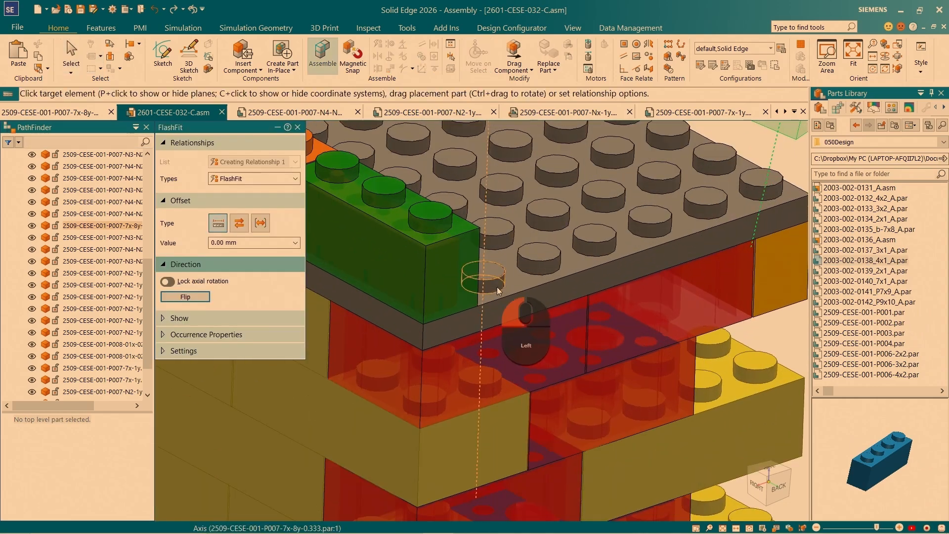
Axially align the 4x1_A brick's two end pegs with the plate's back-row pegs, starting beside the green 3x-1y brick.
click(498, 290)
scroll(615, 309, down, 3)
scroll(614, 217, up, 3)
click(618, 223)
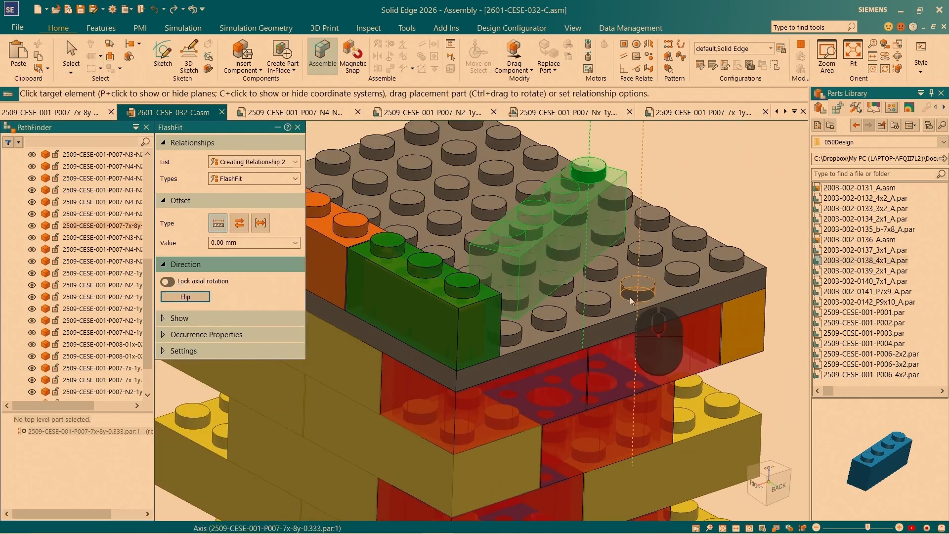
click(630, 300)
Add the planar relationship that seats the 4x1_A brick on the top plate along its back edge.
middle_drag(661, 290, 626, 214)
click(657, 323)
middle_drag(659, 329, 695, 366)
click(660, 447)
scroll(683, 168, down, 3)
middle_drag(682, 168, 772, 208)
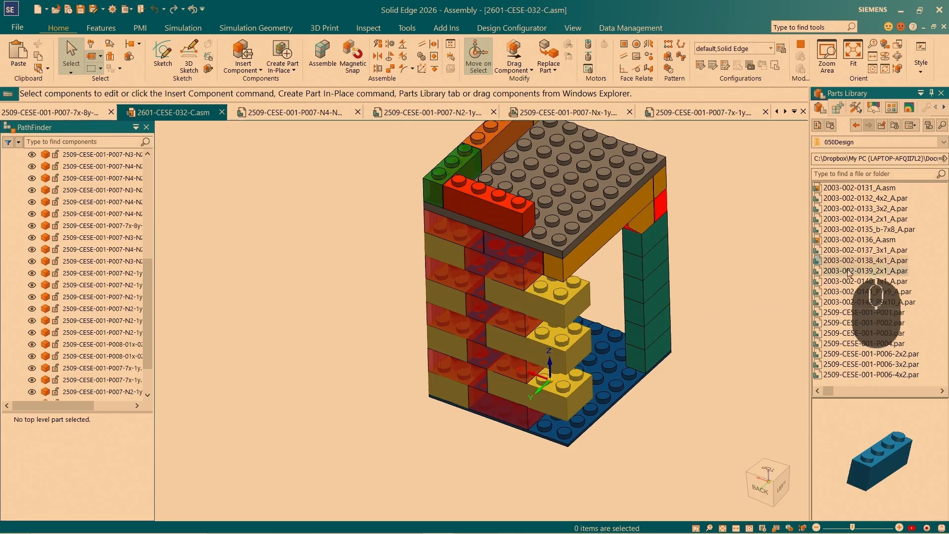
click(848, 271)
drag(848, 271, 553, 246)
middle_drag(607, 359, 168, 356)
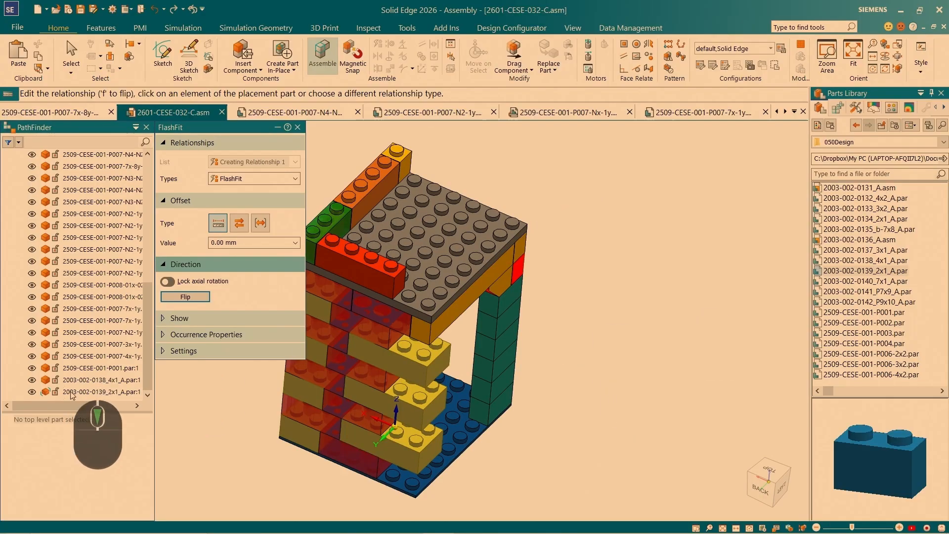
middle_drag(370, 413, 594, 280)
scroll(595, 270, up, 7)
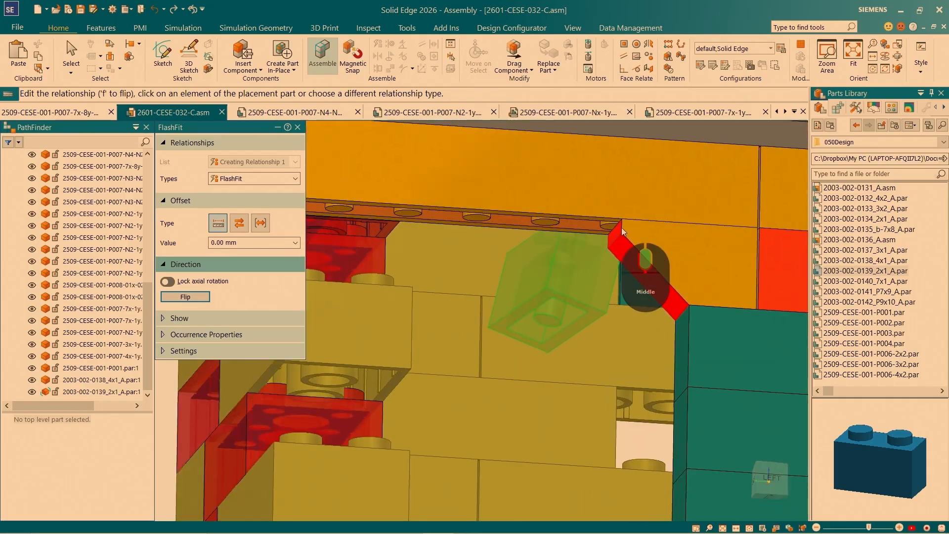
Axially align one peg of the 2x1_A brick with the top plate's back-row peg beside the red 4x1_A brick.
middle_drag(615, 232, 433, 291)
scroll(434, 301, up, 2)
scroll(628, 238, up, 6)
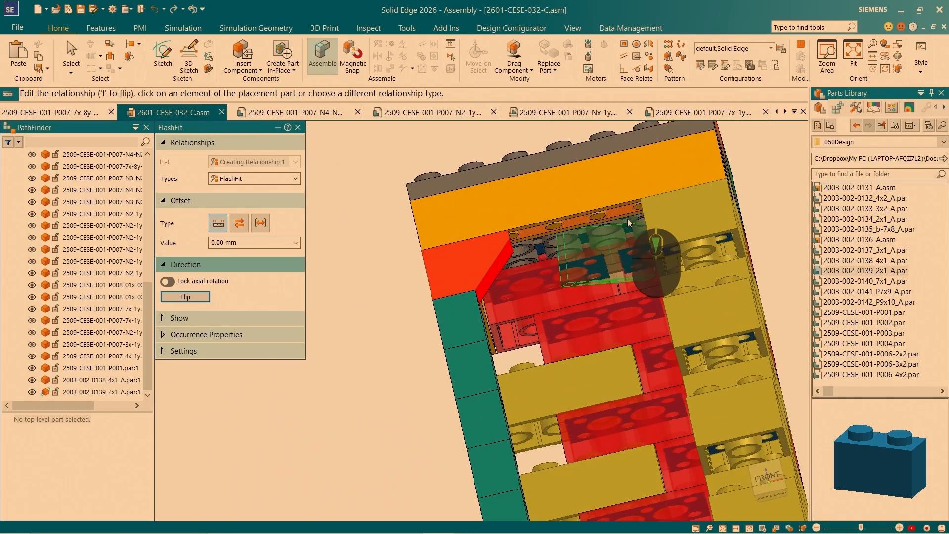
click(635, 243)
scroll(637, 267, up, 5)
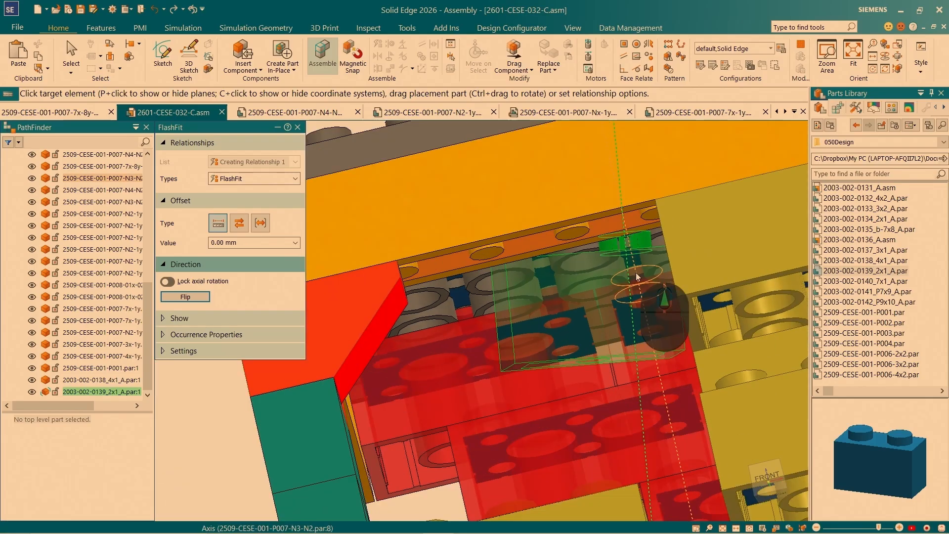
middle_drag(639, 279, 463, 381)
click(533, 297)
Mate the 2x1_A brick's underside to the top plate's upper face at 0.00 mm offset.
scroll(533, 300, up, 1)
scroll(464, 383, up, 1)
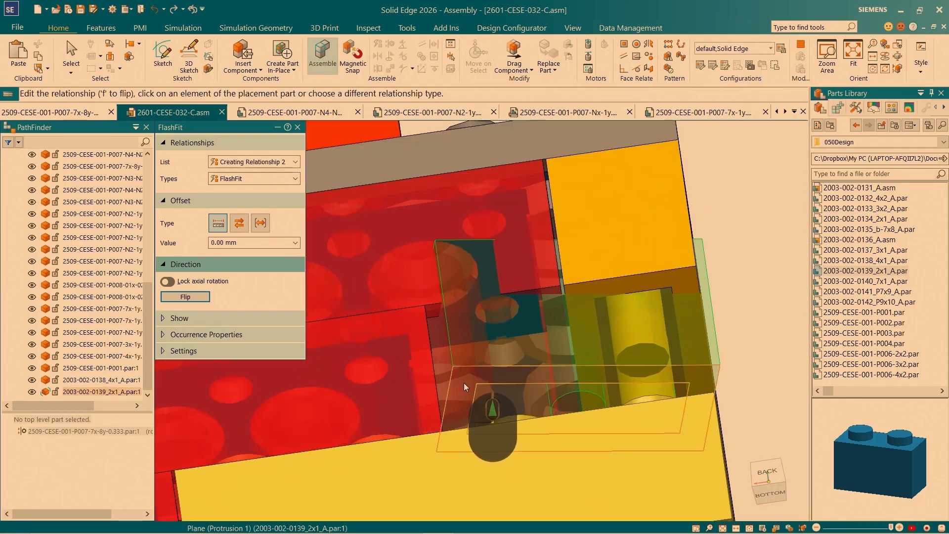
click(463, 383)
scroll(484, 292, down, 4)
middle_drag(484, 293, 516, 205)
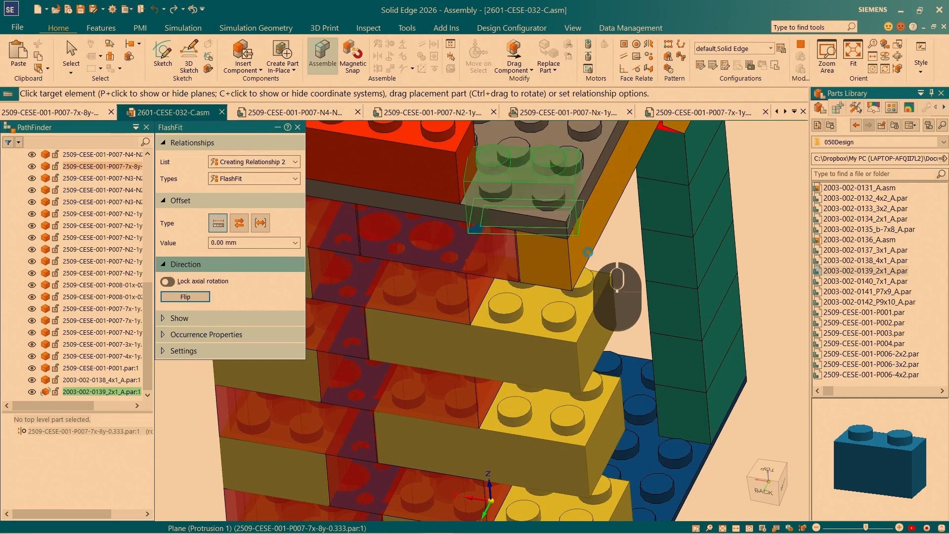
click(516, 204)
Axially align the 2x1_A brick's other peg with the top plate's corner peg to finish its placement.
scroll(516, 204, down, 3)
scroll(528, 211, up, 5)
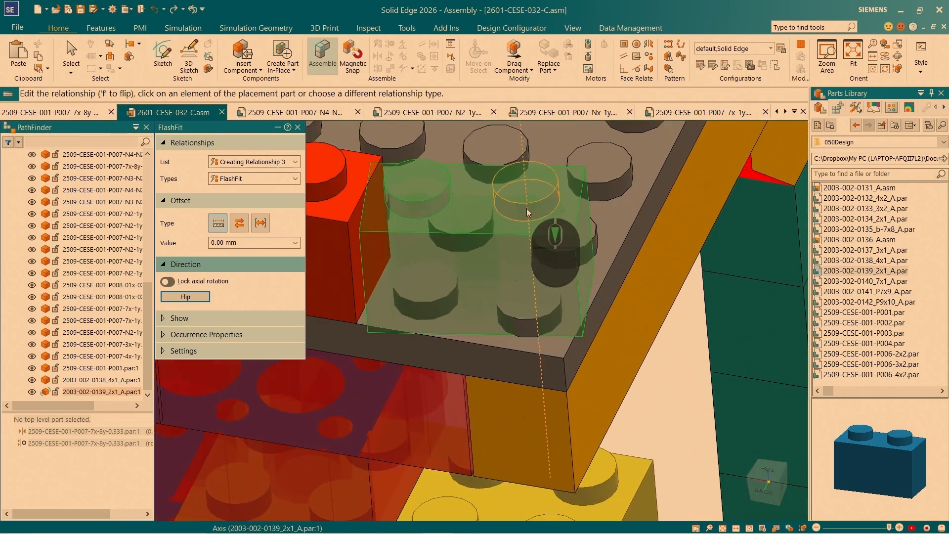
click(528, 213)
click(528, 332)
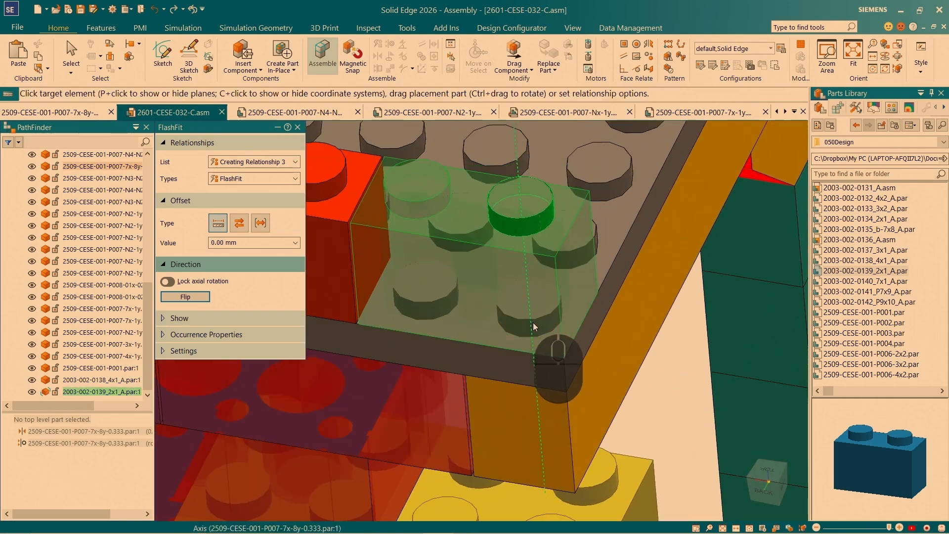
scroll(584, 276, down, 4)
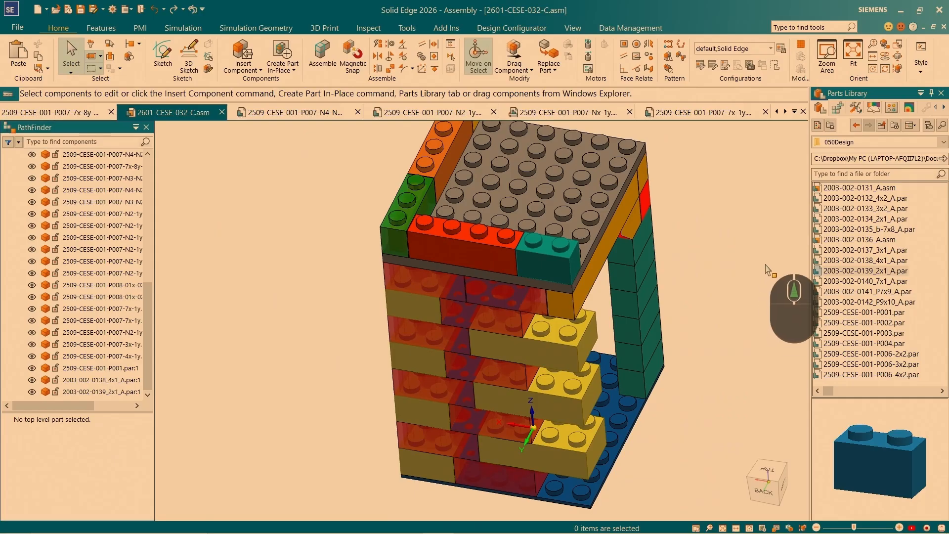
scroll(656, 331, up, 4)
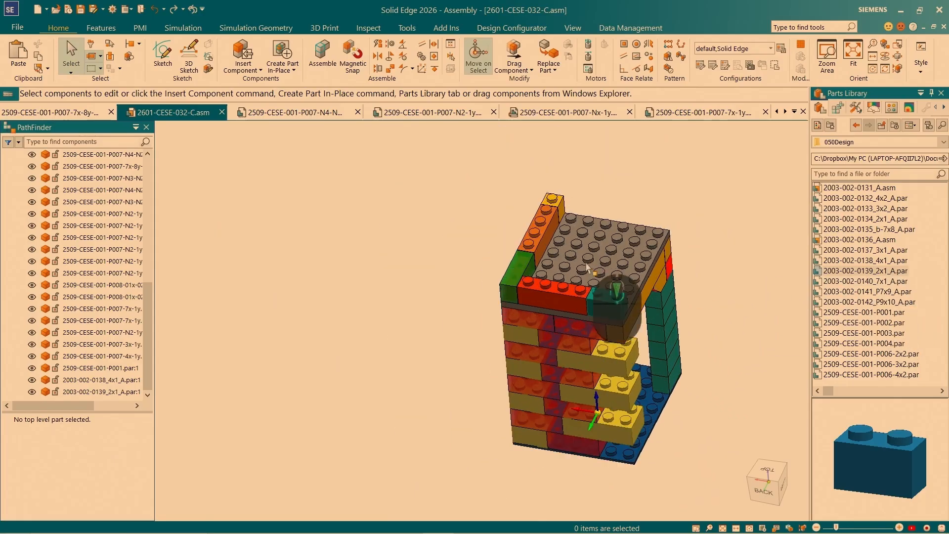
middle_drag(586, 255, 588, 227)
click(840, 261)
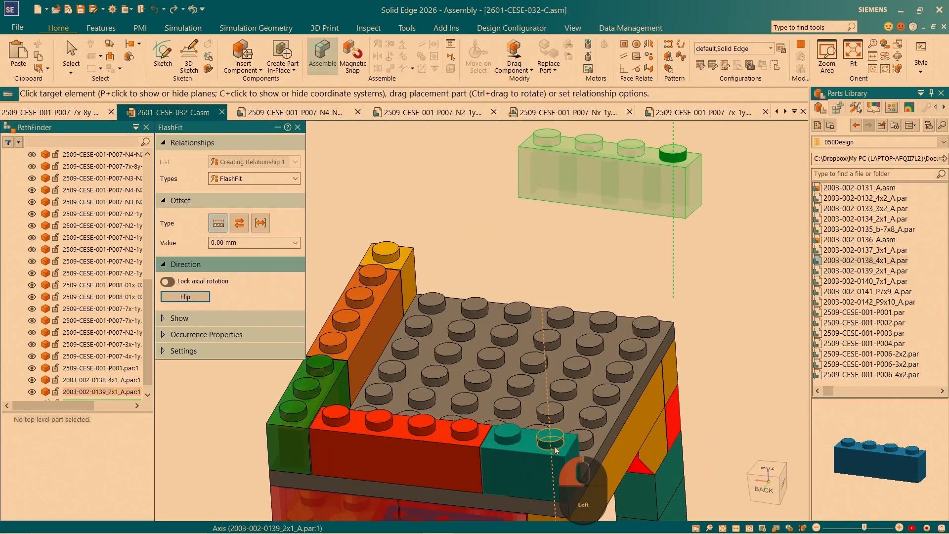
click(554, 447)
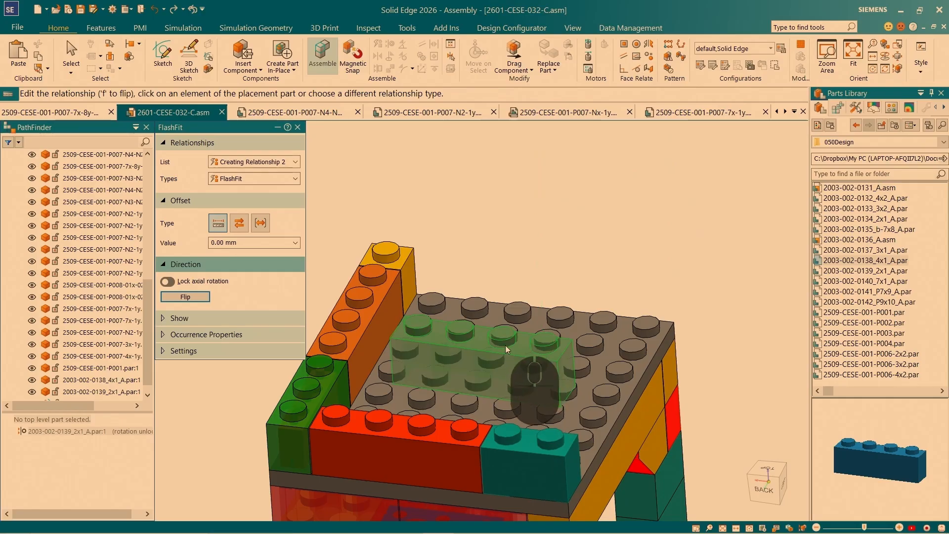
Axially align the new 4x1_A brick's neighbouring peg with the teal 2x1_A brick's other peg and mate its underside to the teal brick's top.
click(503, 341)
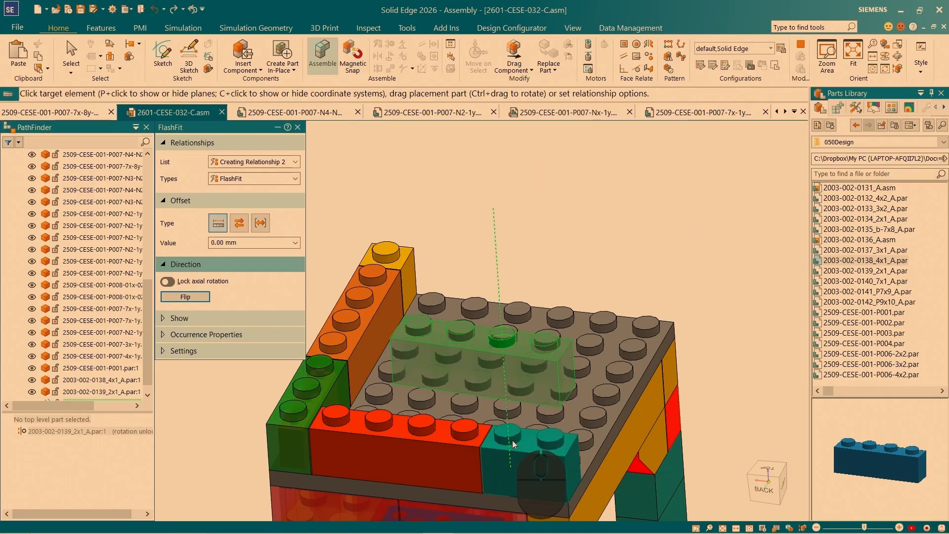
click(512, 444)
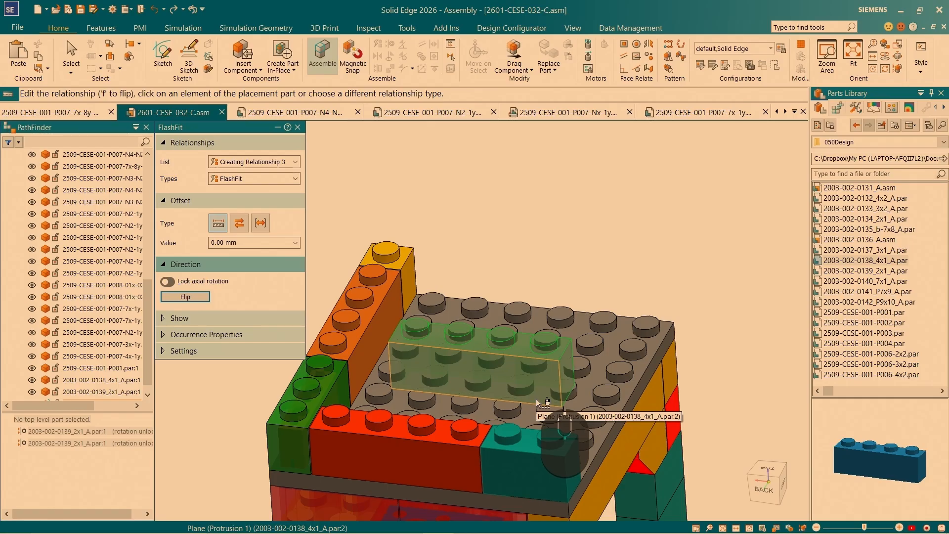
key(ctrl+4)
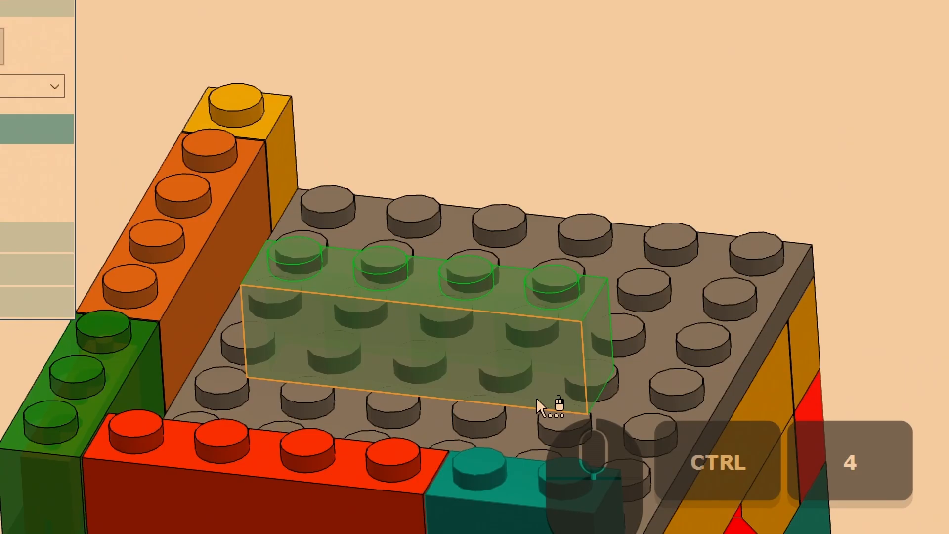
right_click(536, 397)
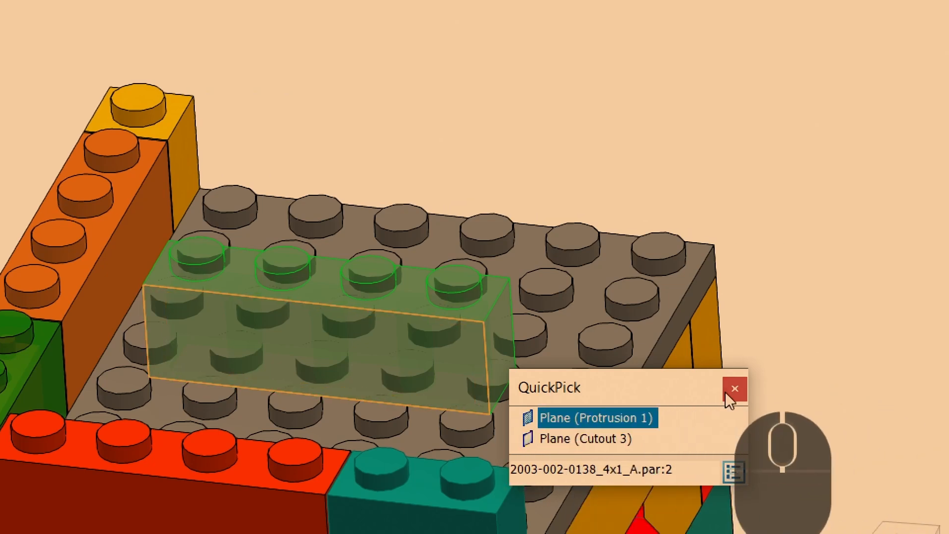
click(735, 391)
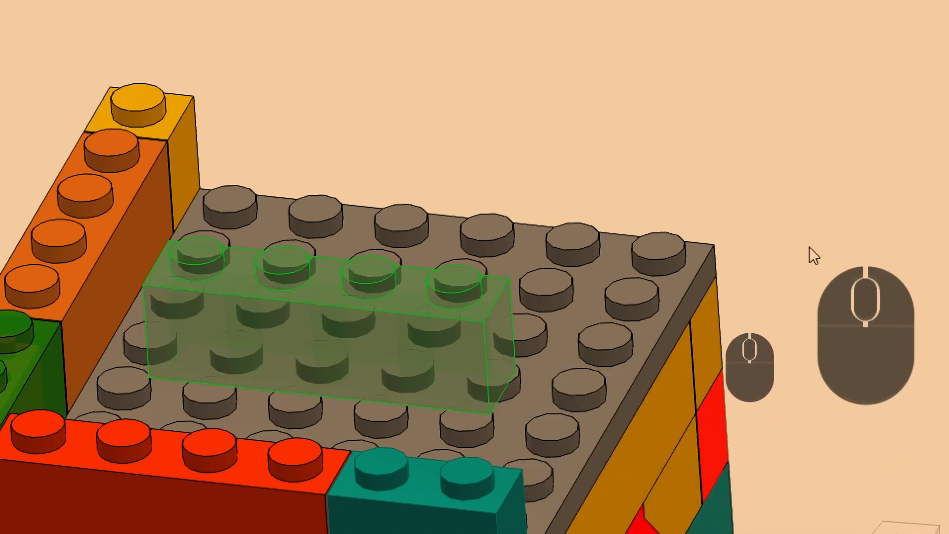
scroll(779, 254, up, 3)
scroll(775, 246, up, 2)
middle_drag(475, 427, 494, 469)
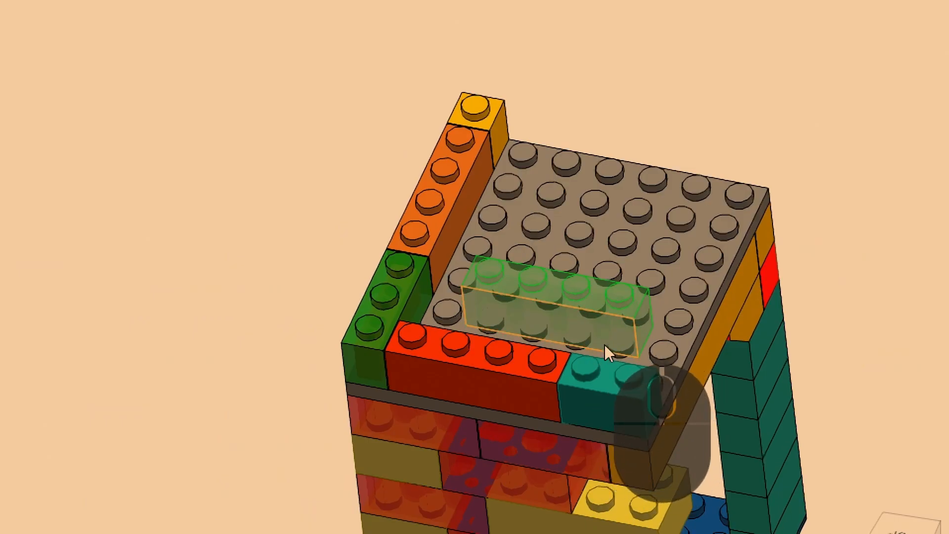
right_click(598, 345)
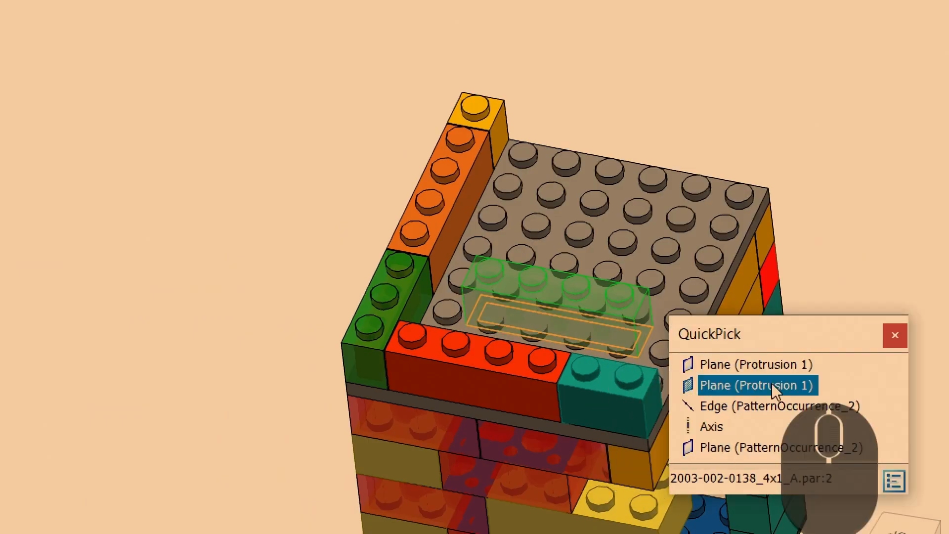
click(772, 385)
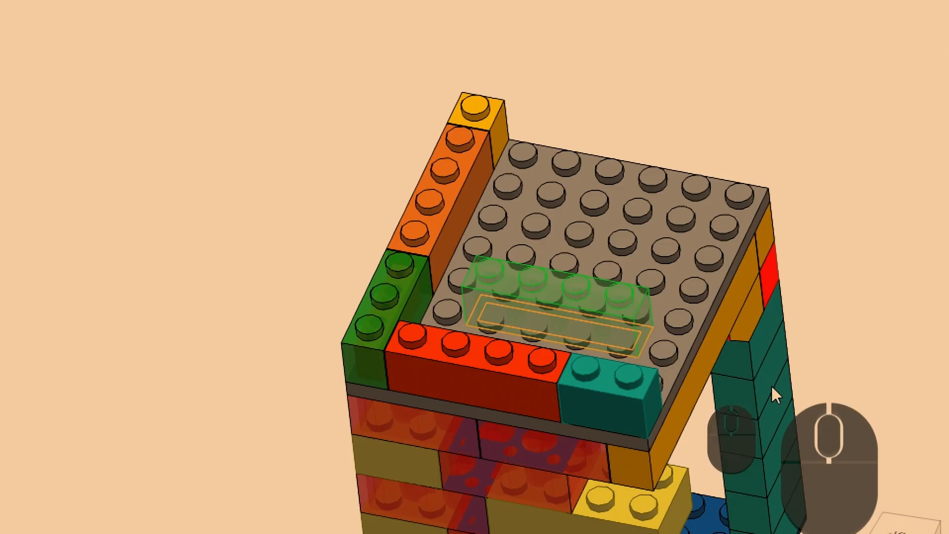
click(613, 385)
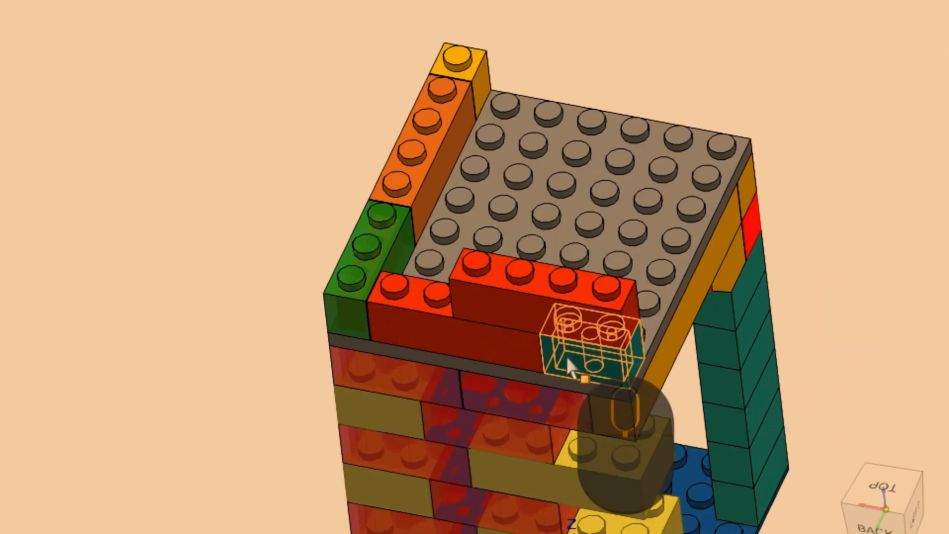
key(ctrl+4)
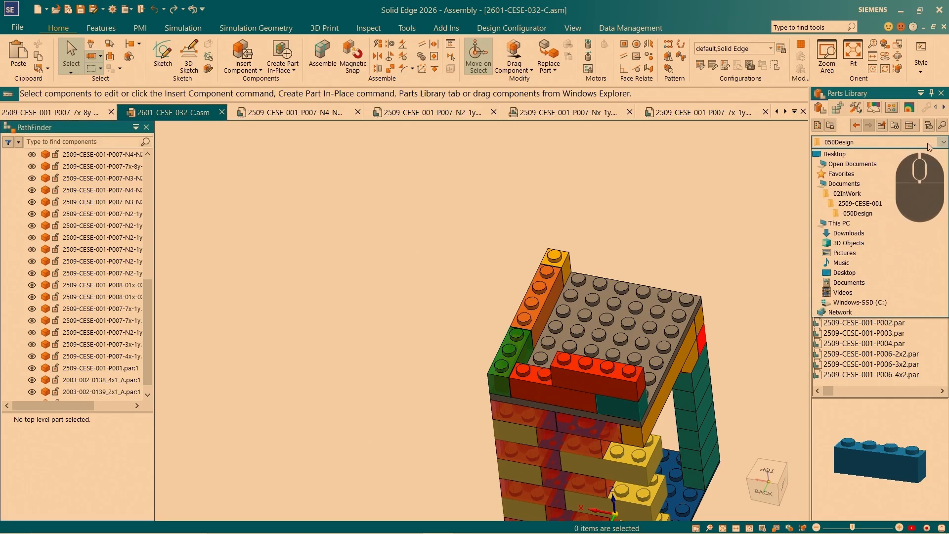
Insert 2509-CESE-001-P007-3x-1y from the open documents and axially align its end peg with the lower red 4x1_A brick's exposed peg beside the upper one.
click(879, 164)
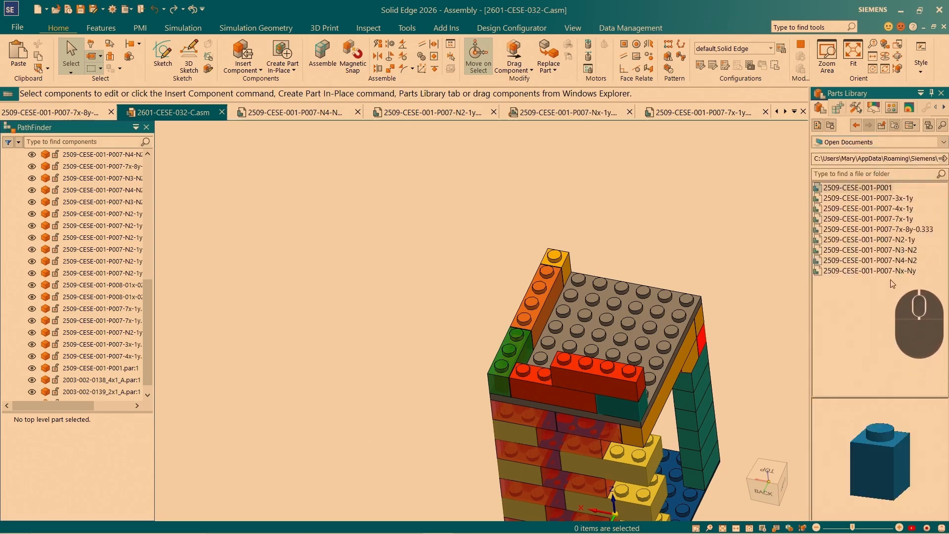
click(865, 203)
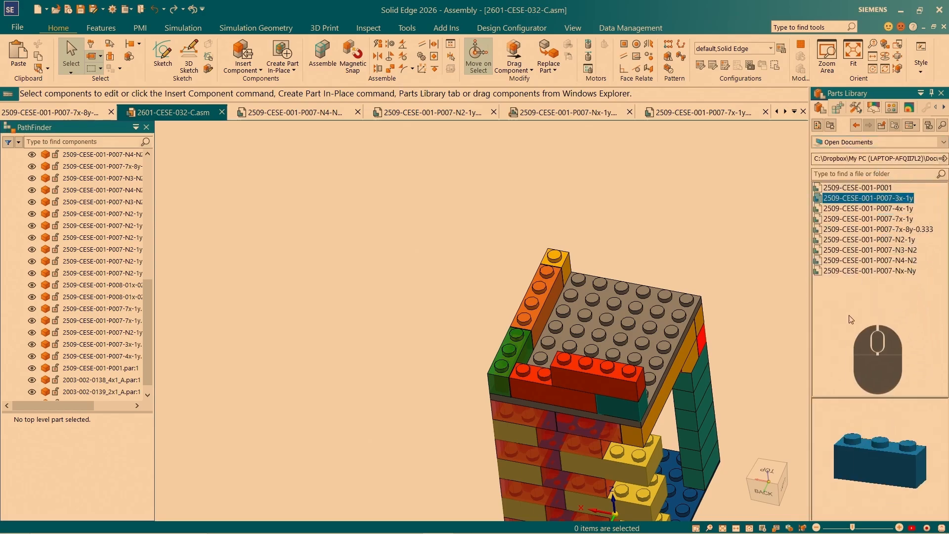
drag(871, 201, 532, 386)
click(574, 409)
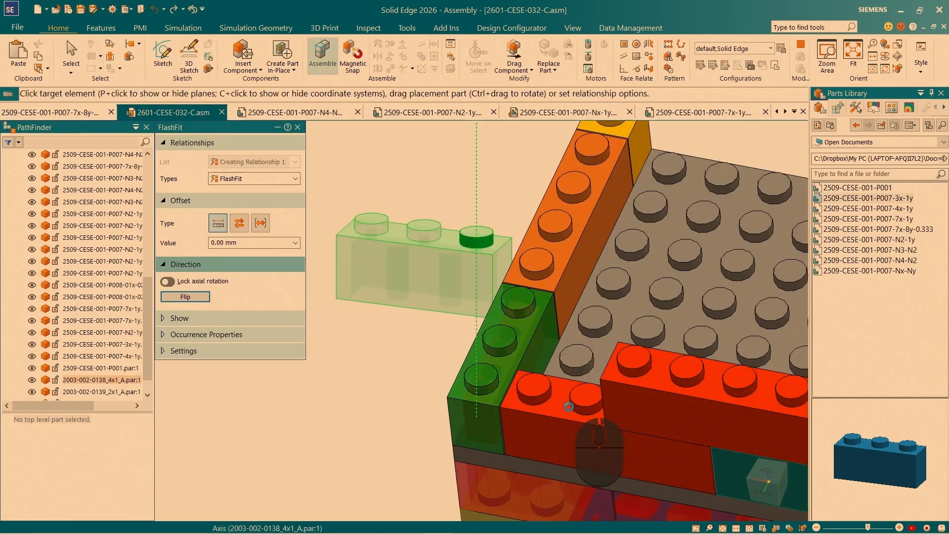
Mate the 3x-1y brick's underside to the lower red 4x1_A brick's top face at 0.00 mm offset.
middle_drag(466, 428, 585, 357)
scroll(630, 361, down, 3)
scroll(631, 361, down, 2)
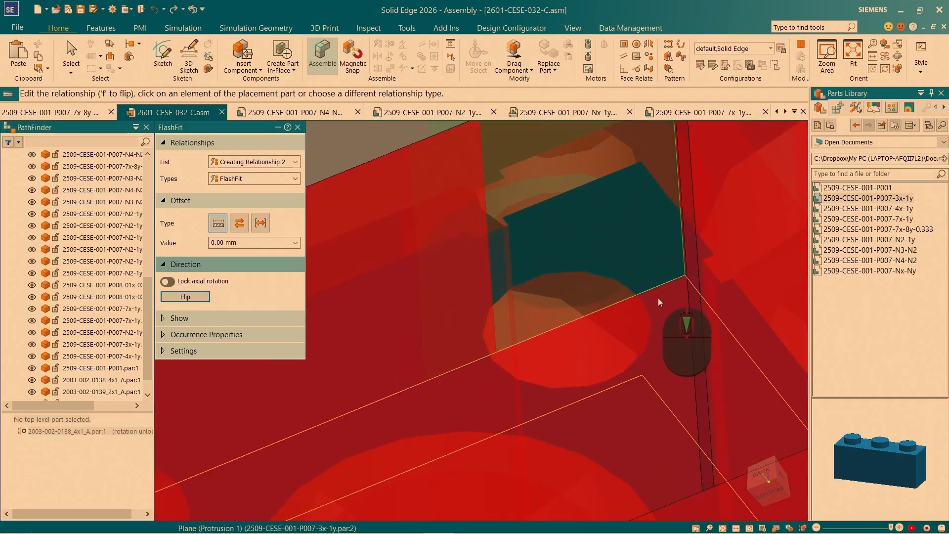
click(657, 297)
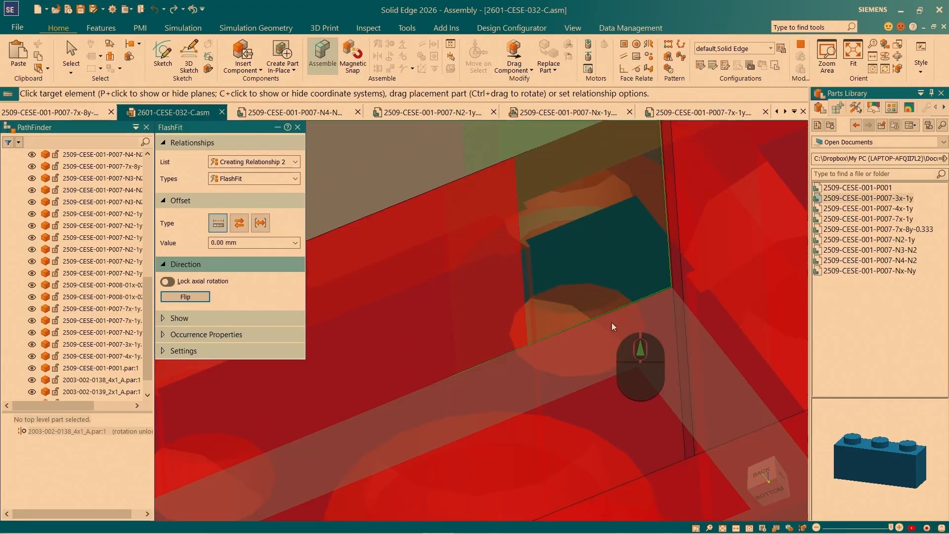
scroll(612, 322, up, 5)
scroll(621, 281, up, 2)
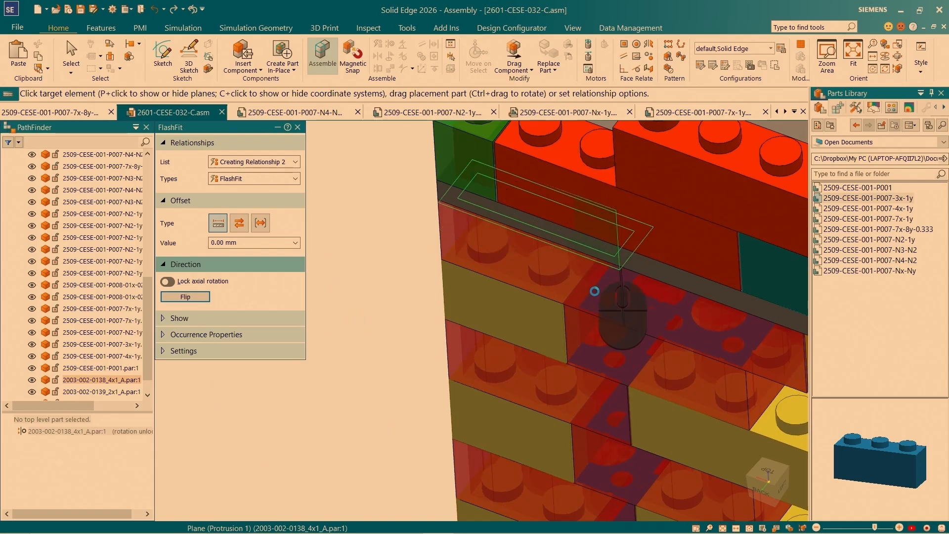
click(597, 292)
Axially align the 3x-1y brick's outer peg with the corner peg of the green brick below.
middle_drag(597, 293, 569, 182)
scroll(532, 194, down, 5)
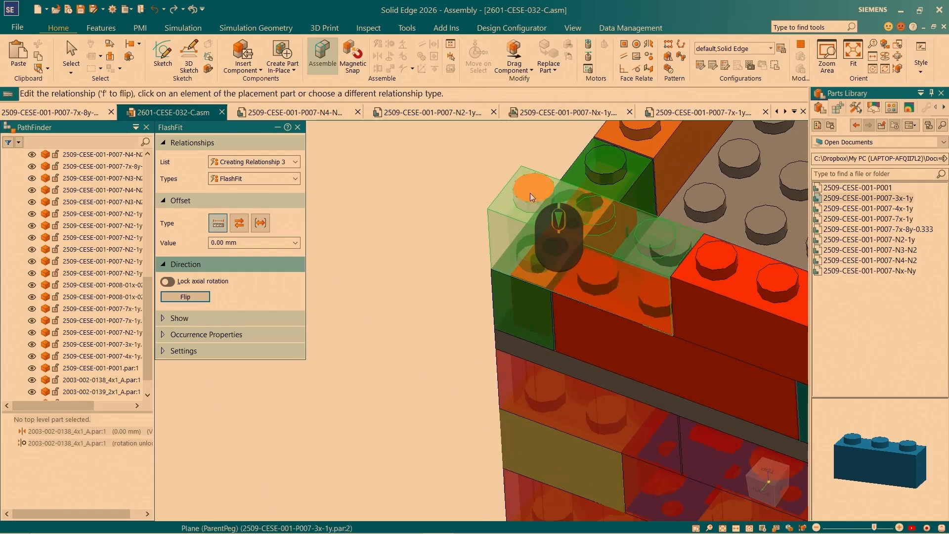
click(526, 223)
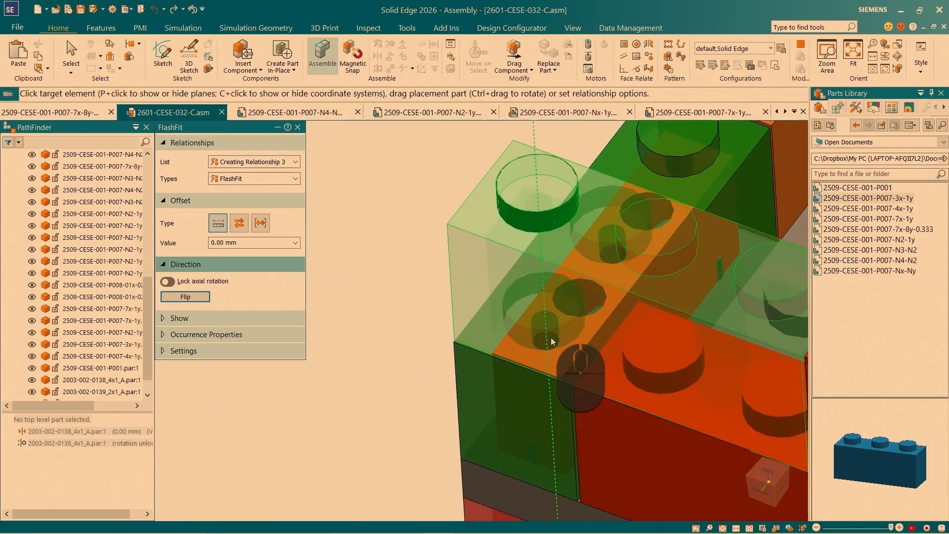
click(525, 342)
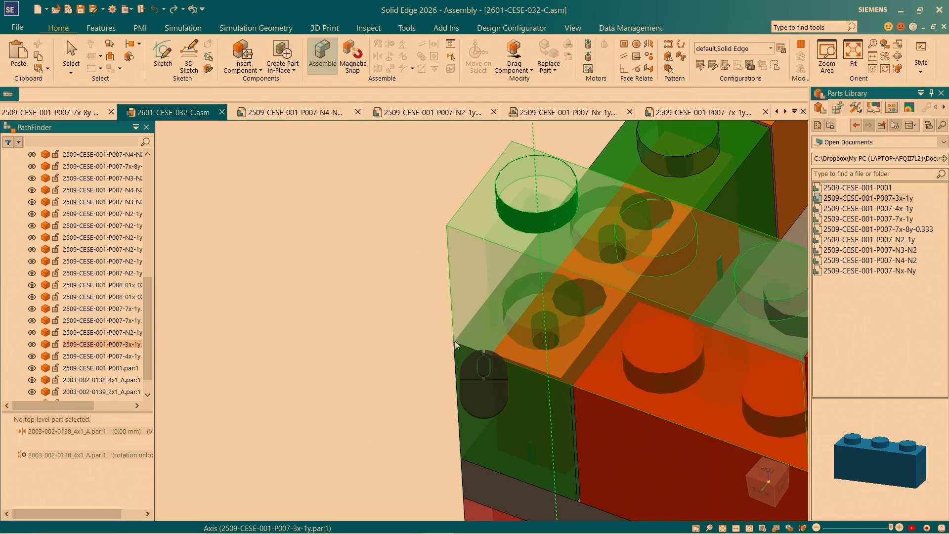
Insert 2509-CESE-001-P007-4x-1y and axially align its pegs with pegs on the lower green 3x-1y brick and the adjacent orange brick.
scroll(454, 340, up, 5)
middle_drag(456, 339, 885, 322)
drag(867, 208, 477, 204)
middle_drag(501, 264, 457, 248)
scroll(457, 248, down, 5)
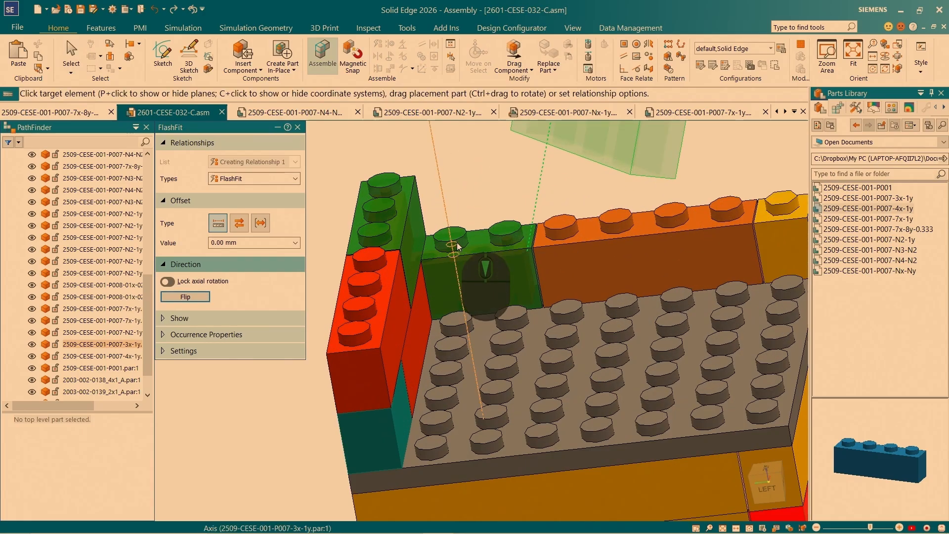
click(458, 247)
Align the new 4x-1y brick's top face flush with the upper green 3x-1y brick's top face at 0.00 mm.
click(463, 195)
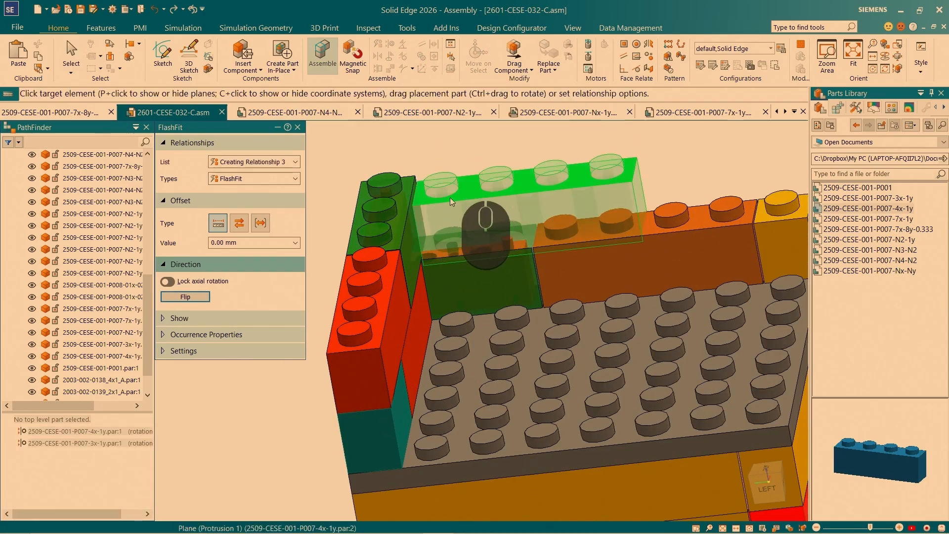
click(403, 206)
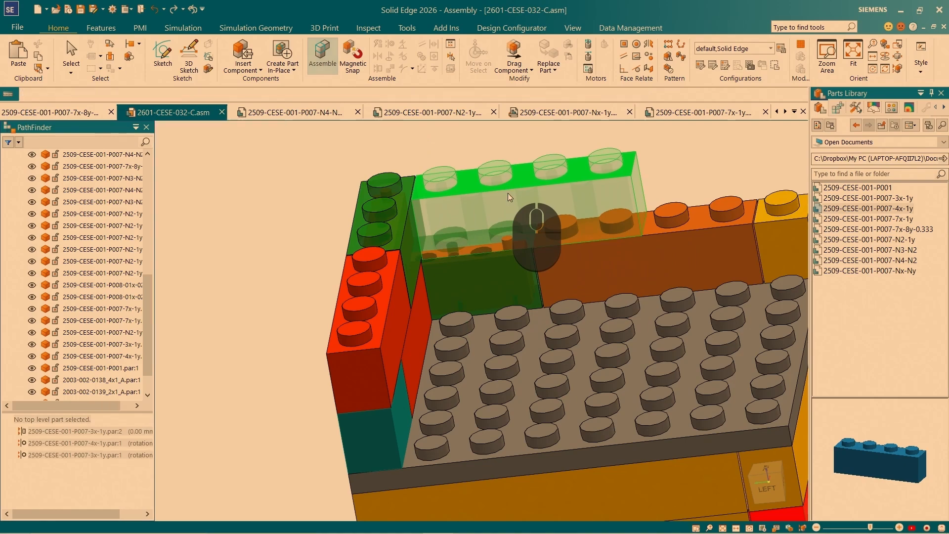
scroll(508, 193, up, 5)
Insert another 2509-CESE-001-P007-3x-1y and axially align its end pegs with the exposed orange brick peg and the yellow single brick's peg.
drag(857, 199, 621, 149)
scroll(620, 149, down, 5)
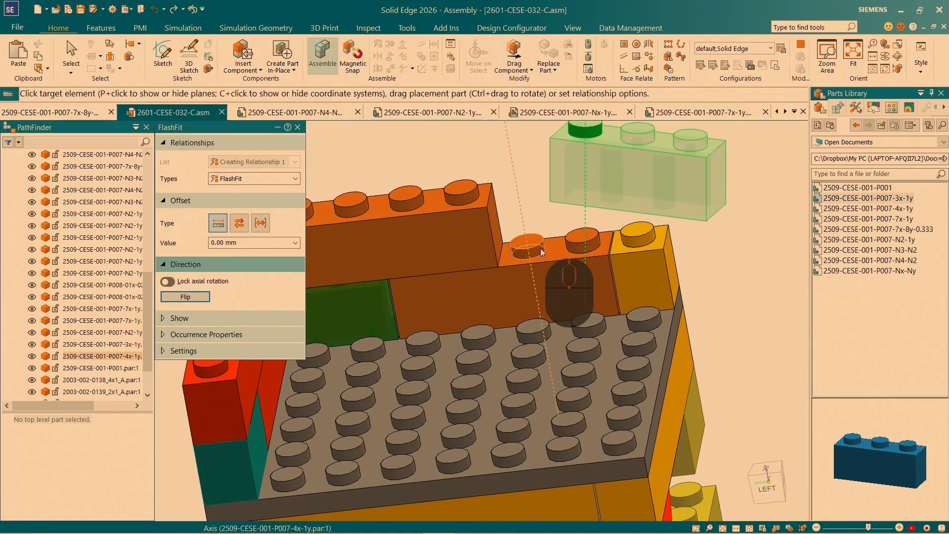
click(541, 248)
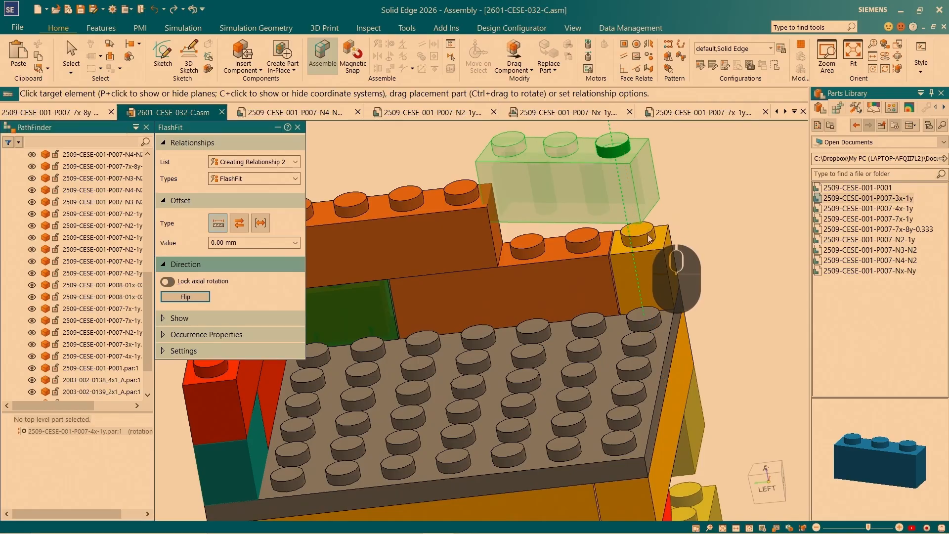
click(647, 234)
Align the last 3x-1y brick's top face flush with the upper orange 4x-1y brick's top face.
click(521, 159)
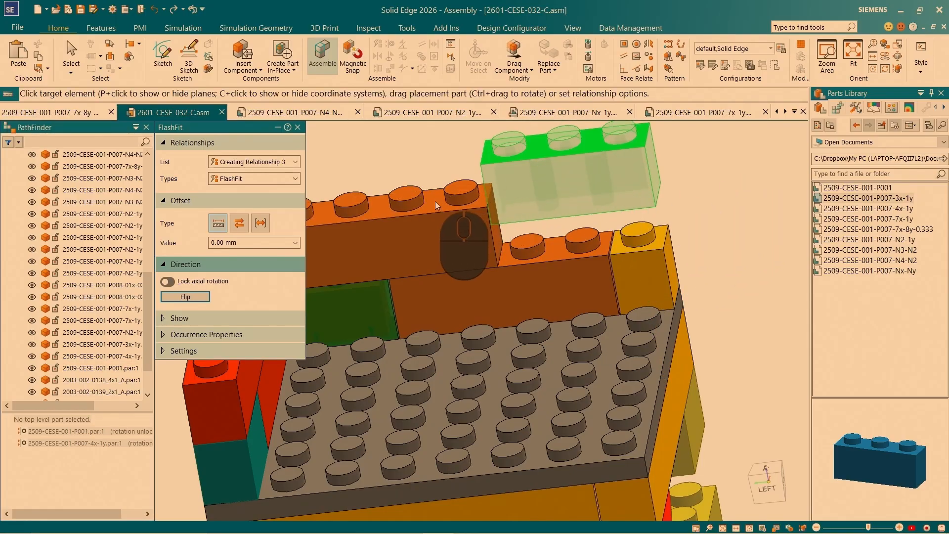
click(437, 202)
scroll(484, 217, up, 5)
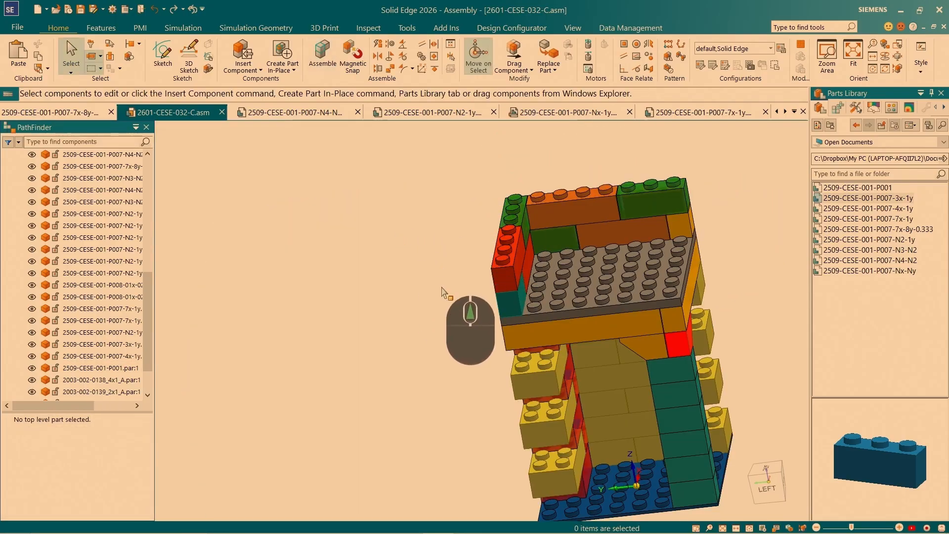
Select the five lower-row bricks on the top plate: teal 2x1_A, red 4x1_A, green 3x-1y, orange 4x-1y and yellow P001.
middle_drag(430, 327, 625, 265)
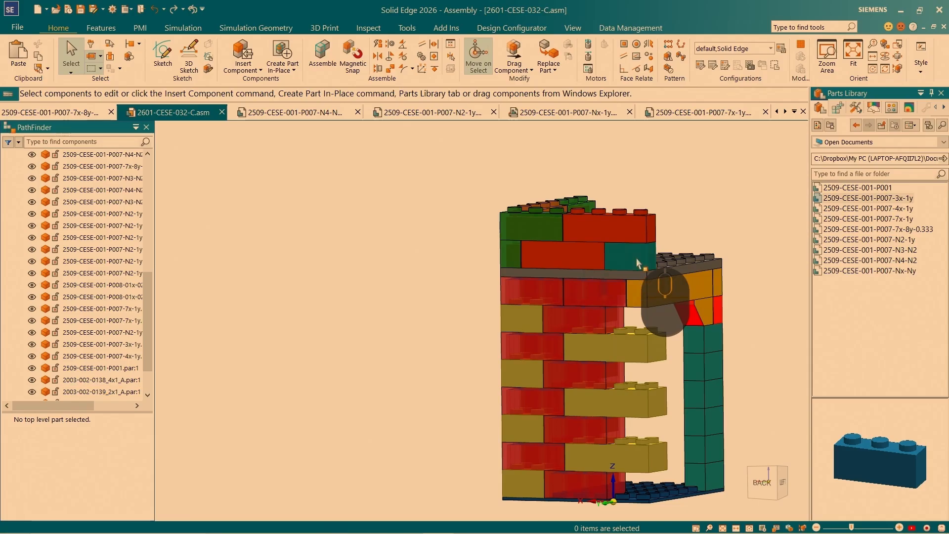
click(638, 263)
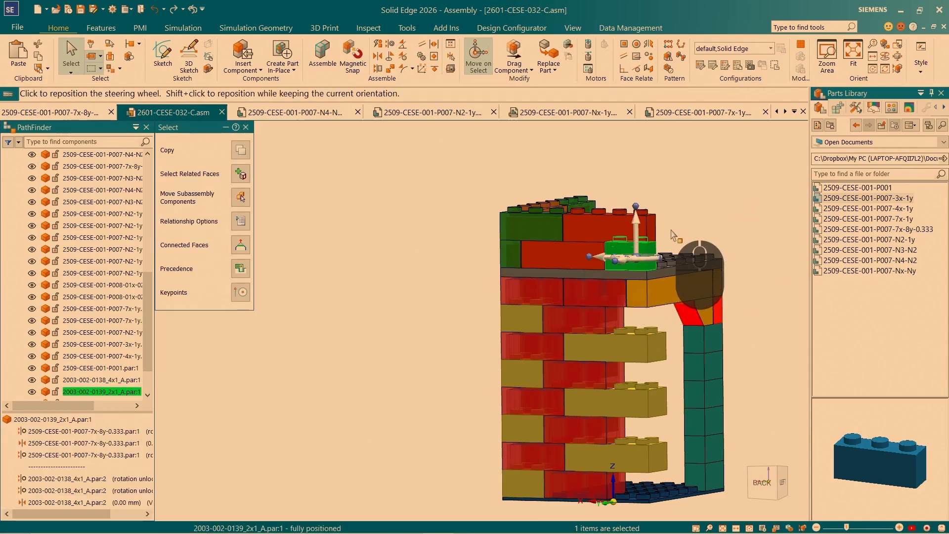
key(space)
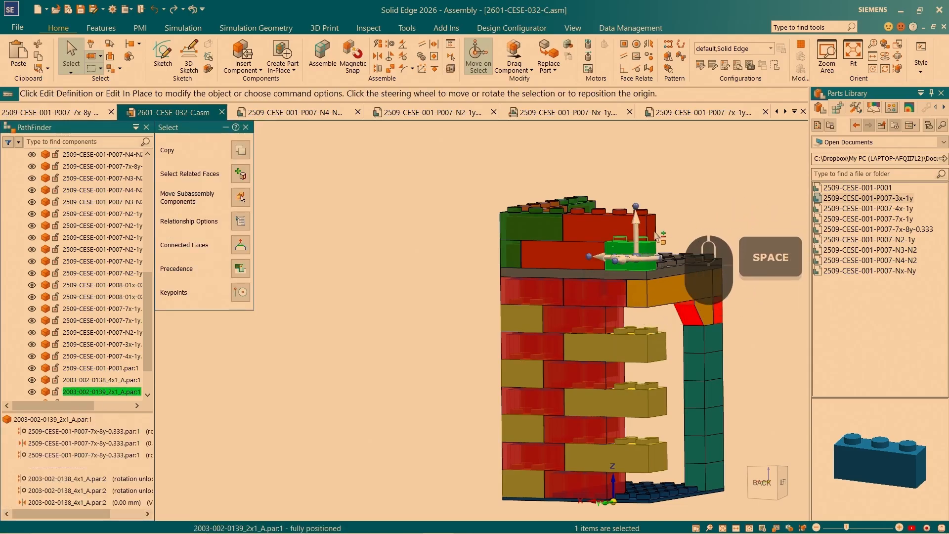
click(558, 258)
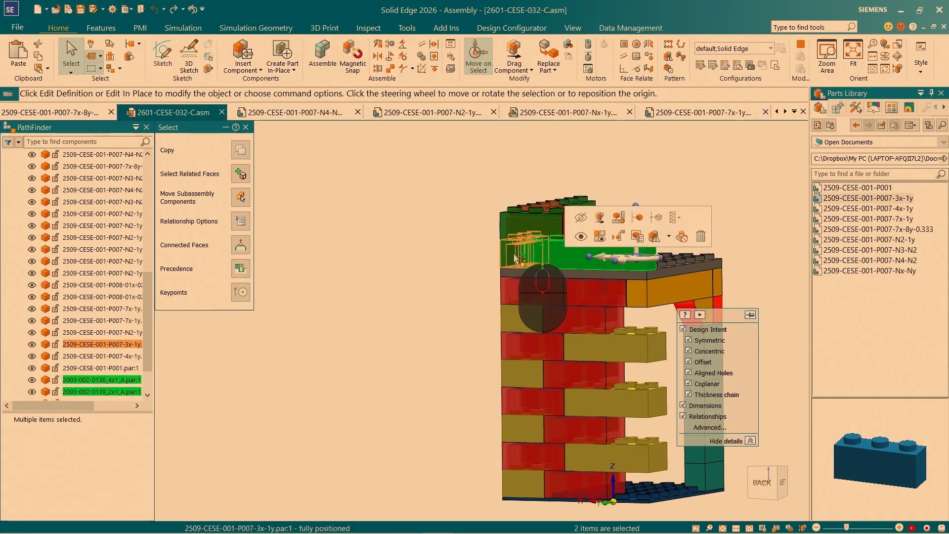
click(515, 256)
middle_drag(515, 256, 618, 295)
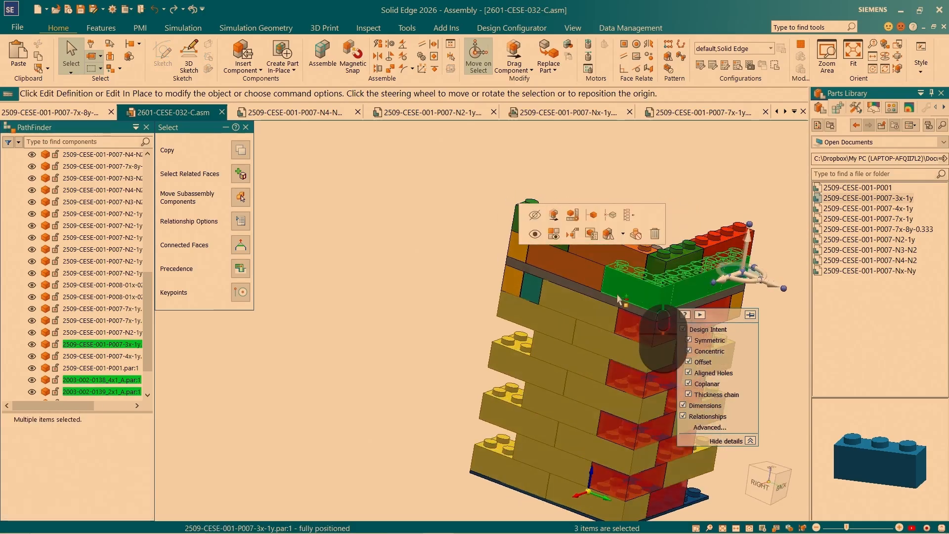
click(558, 270)
click(516, 252)
Add the upper-row orange 4x-1y brick and the corner green 3x-1y brick to the selection.
scroll(526, 280, up, 4)
scroll(711, 262, down, 4)
scroll(690, 262, down, 2)
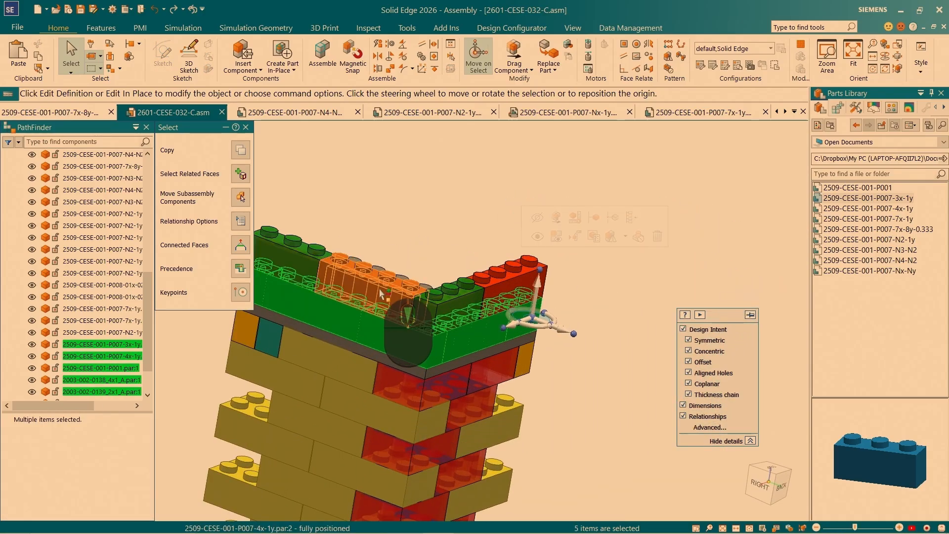
click(436, 306)
click(437, 302)
scroll(651, 273, up, 3)
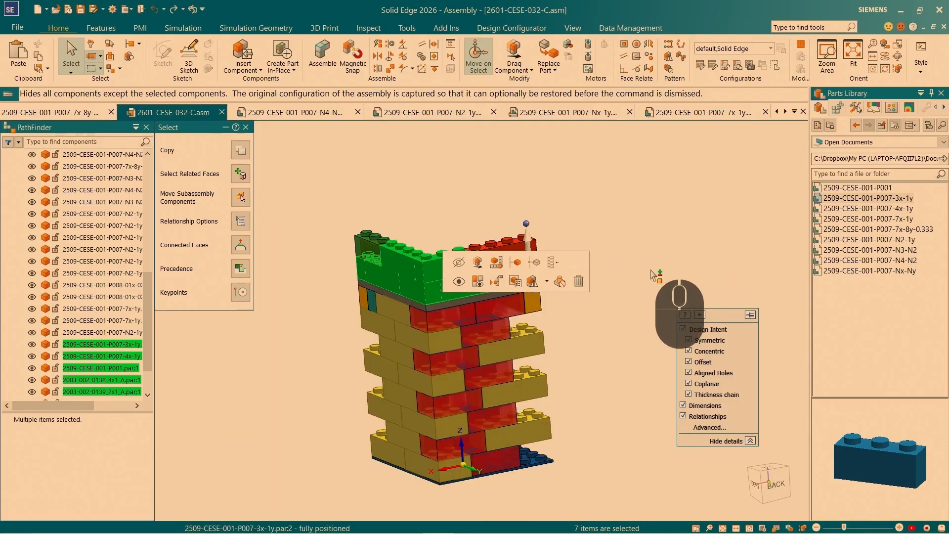
Copy the seven selected bricks vertically by 19.20 mm, from the lower row's bottom outer corner to the upper row's top outer corner.
middle_drag(651, 273, 351, 281)
scroll(325, 275, down, 2)
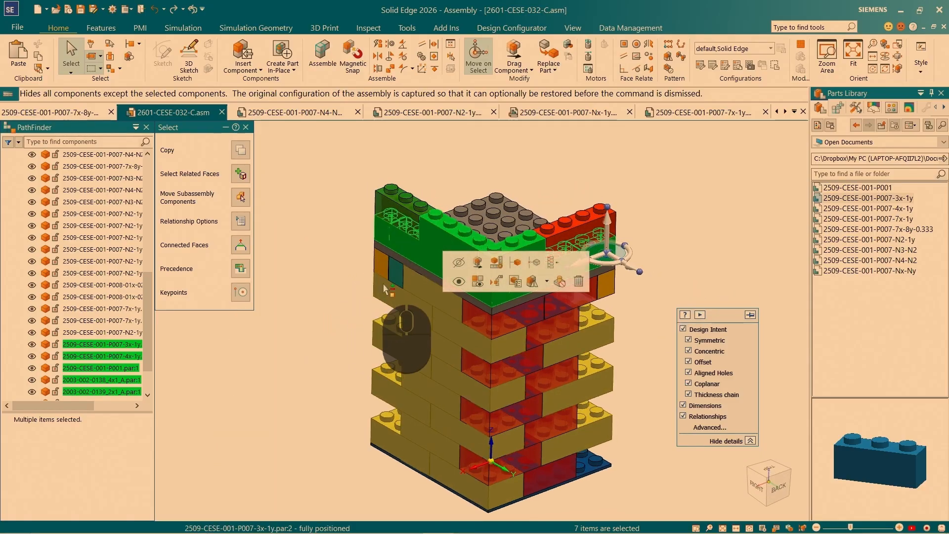
click(607, 255)
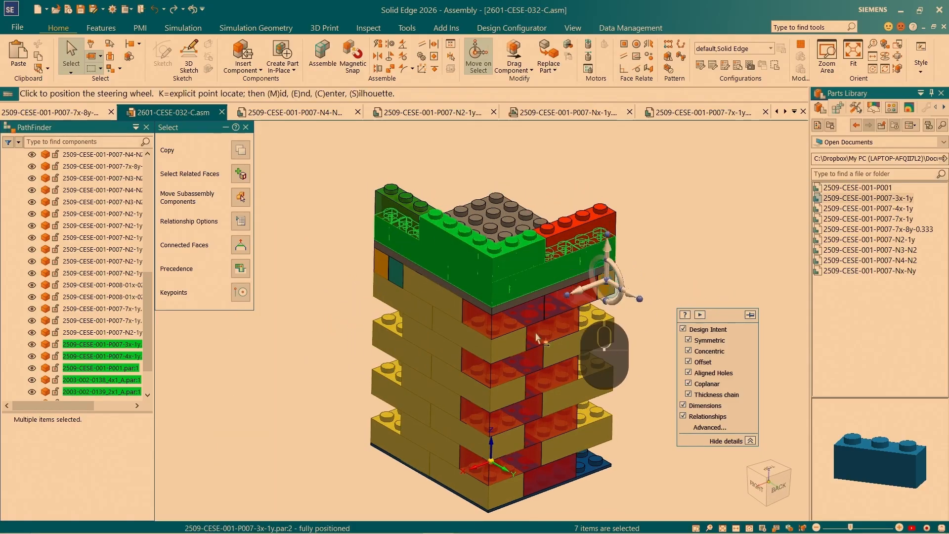
scroll(513, 276, down, 5)
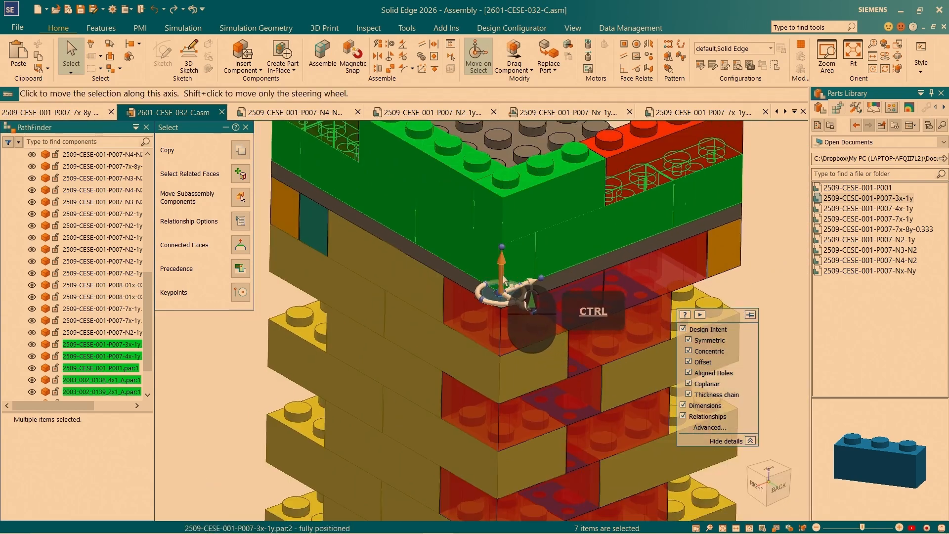
click(501, 273)
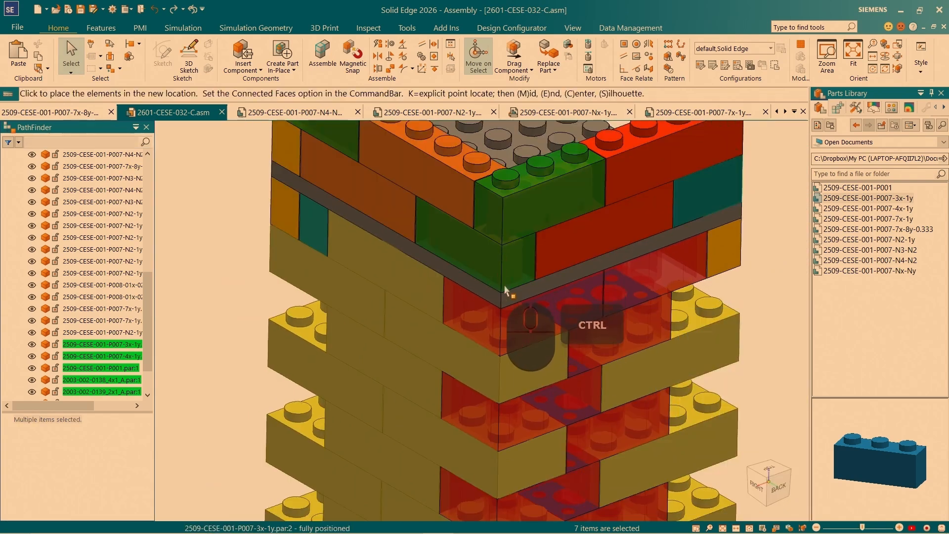
click(503, 197)
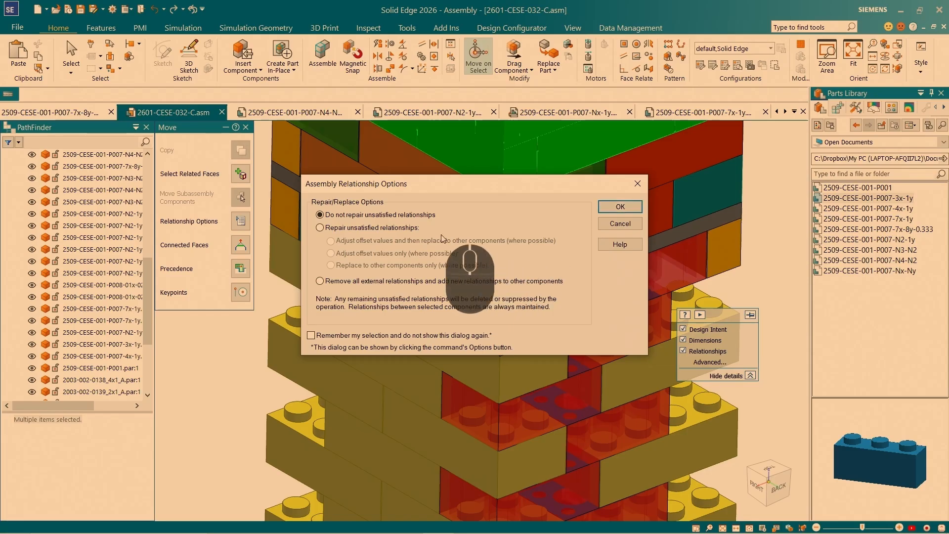
Set the copied bricks' unsatisfied relationships to be repaired by replacement to other components only.
click(340, 232)
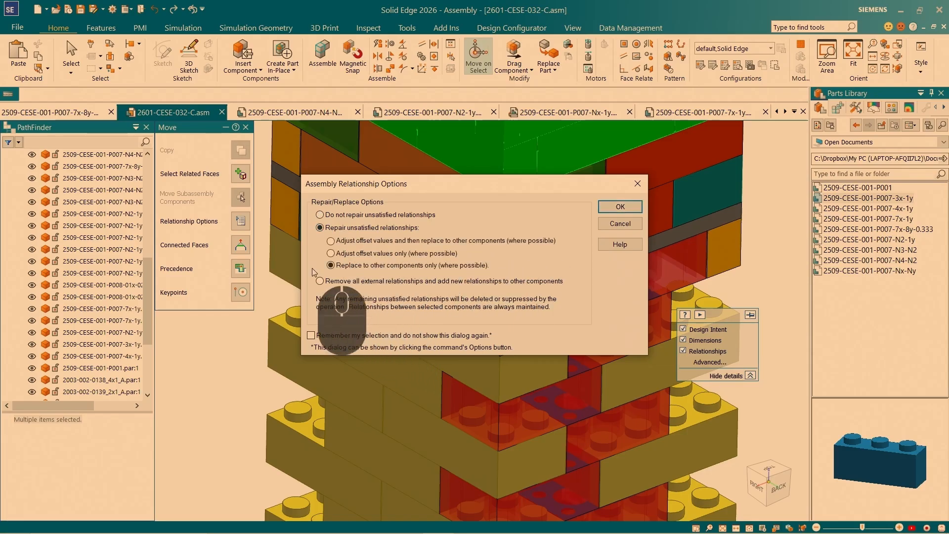
click(331, 266)
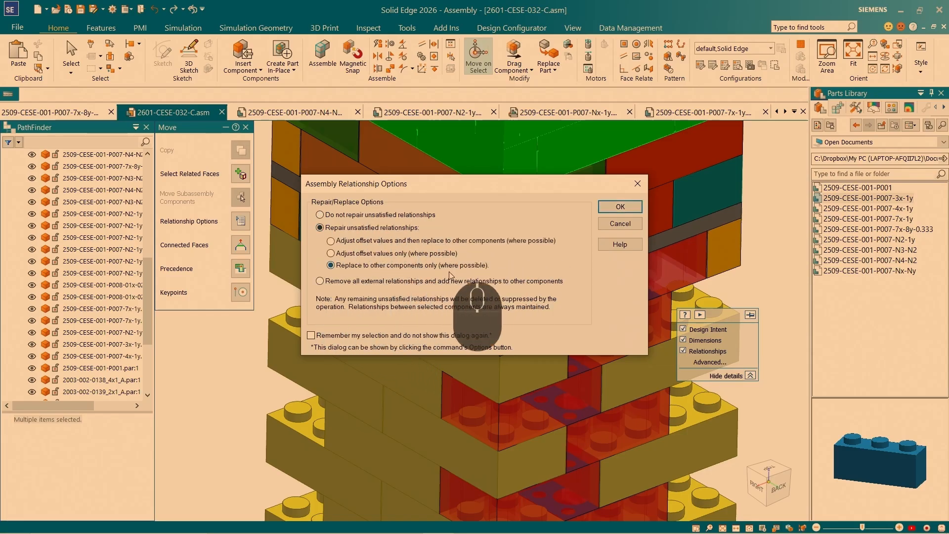
click(625, 207)
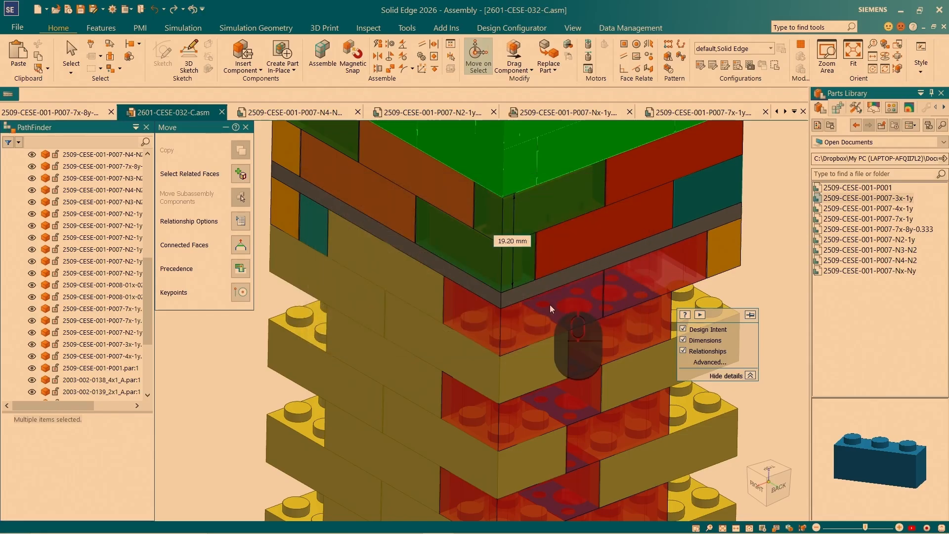
Use the existing upper-row bricks as relationship targets for the copy and delete the affected assembly relationships.
scroll(550, 303, up, 5)
scroll(485, 243, down, 4)
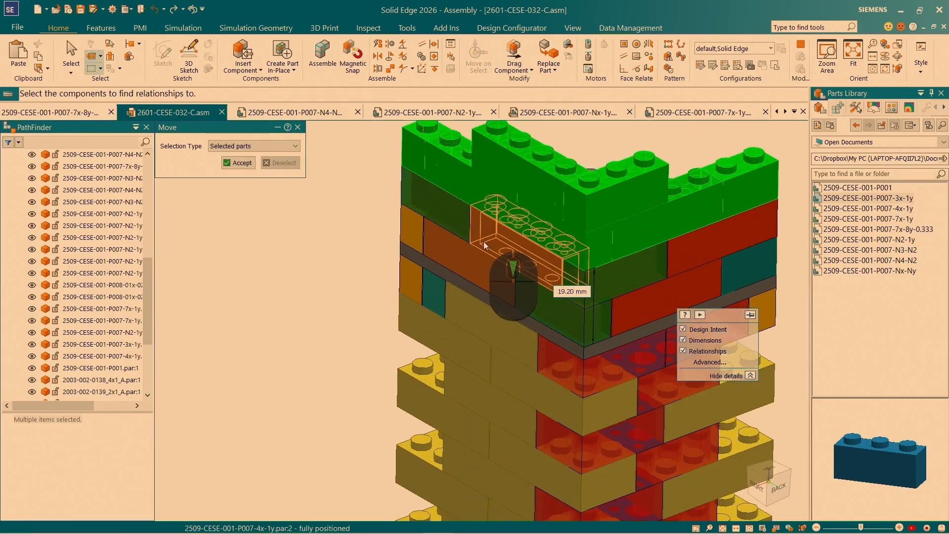
click(426, 206)
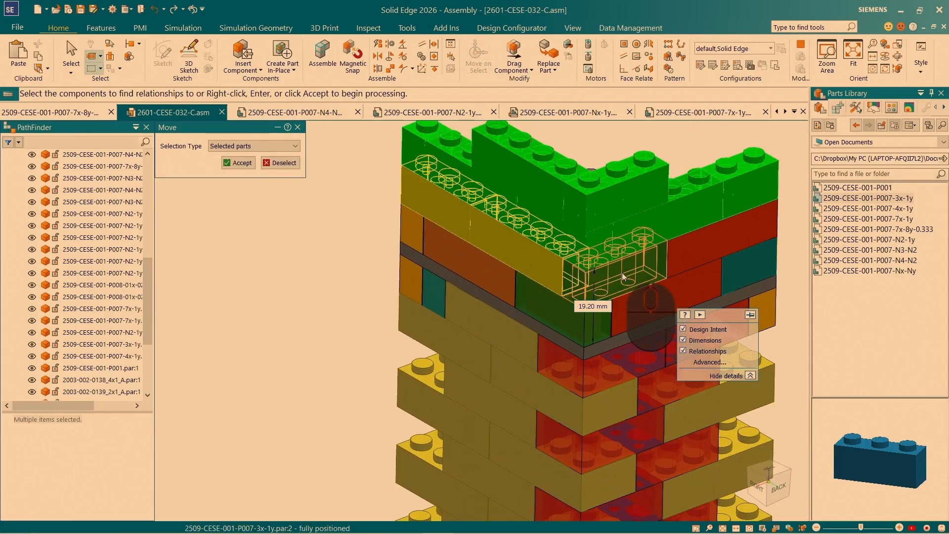
click(737, 240)
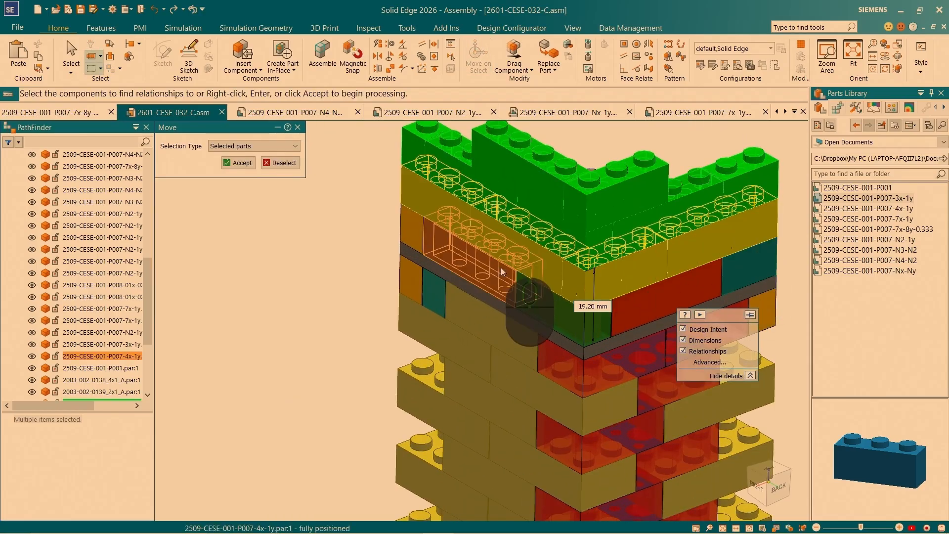
click(239, 163)
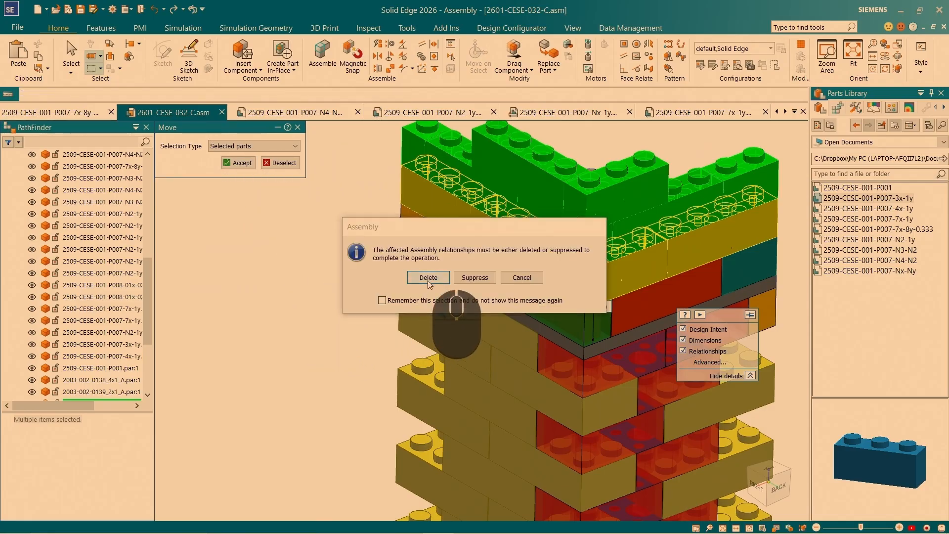
click(428, 278)
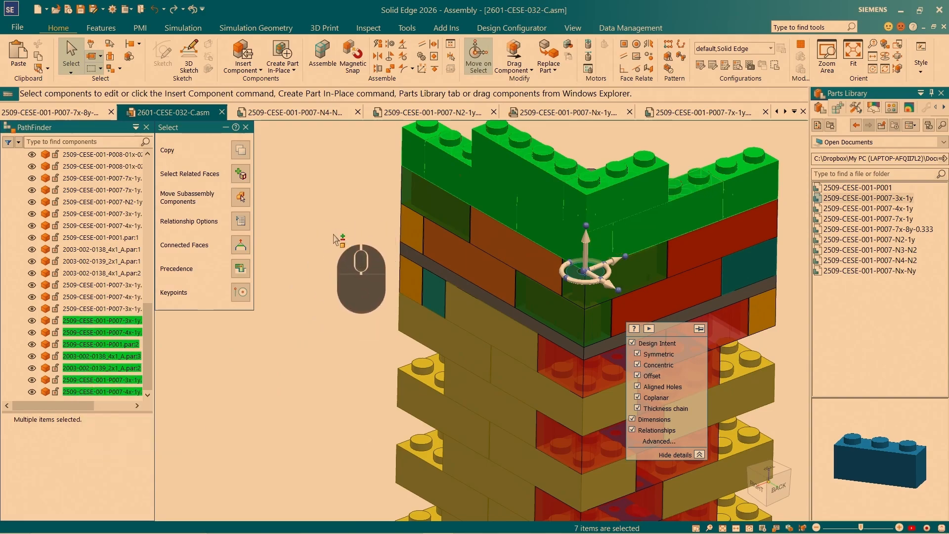
Select the two orange 7x-1y beams, the two P008 corner slopes beneath them and the top three teal N2-1y column bricks.
middle_drag(327, 233, 417, 251)
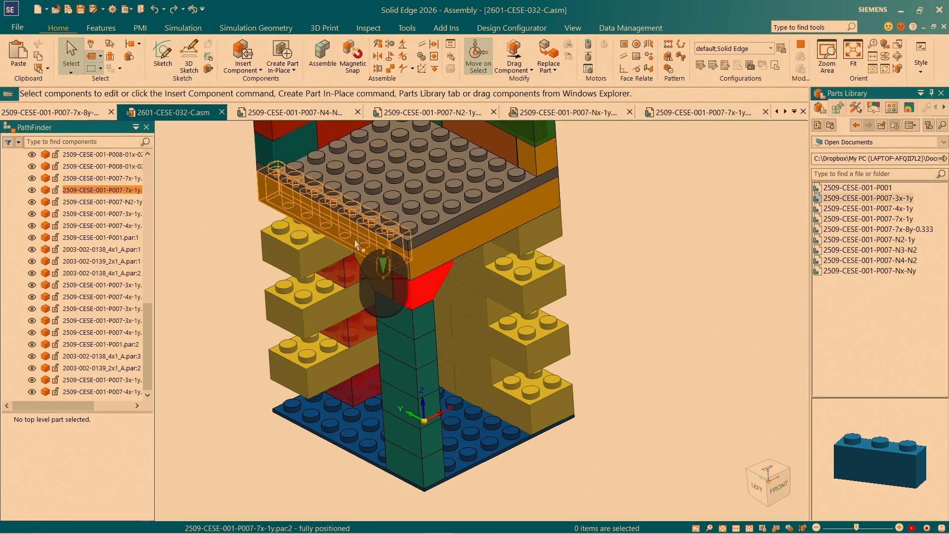
scroll(369, 257, up, 3)
scroll(407, 296, down, 3)
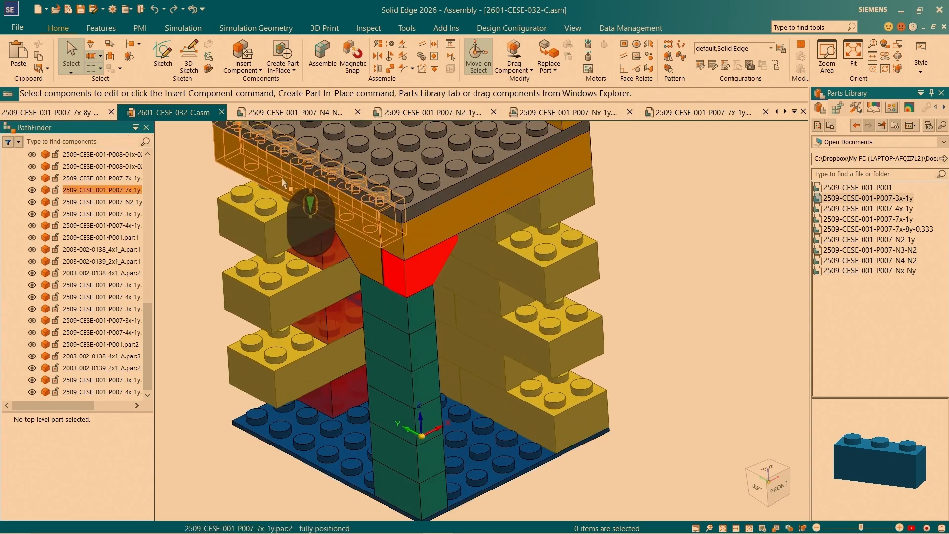
click(286, 190)
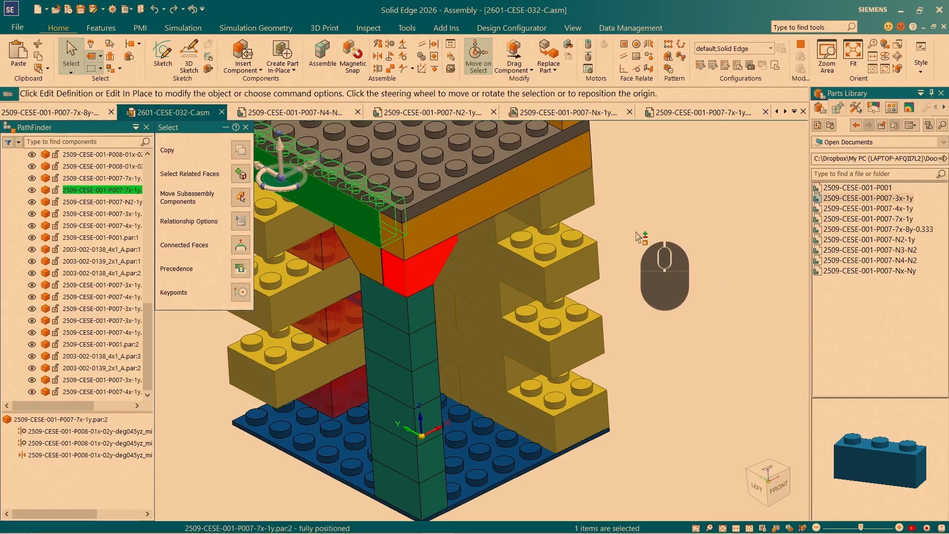
ctrl+click(395, 262)
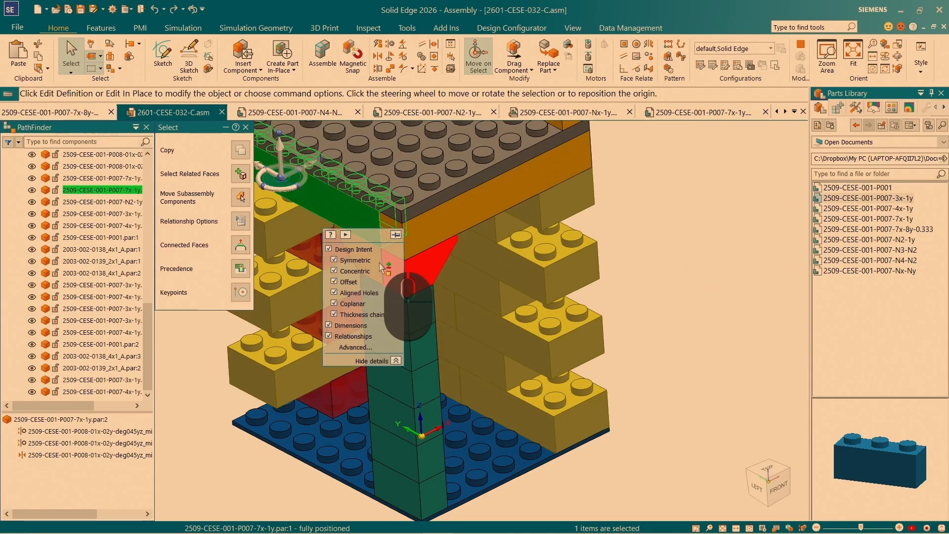
scroll(600, 270, down, 3)
ctrl+click(507, 271)
ctrl+click(516, 289)
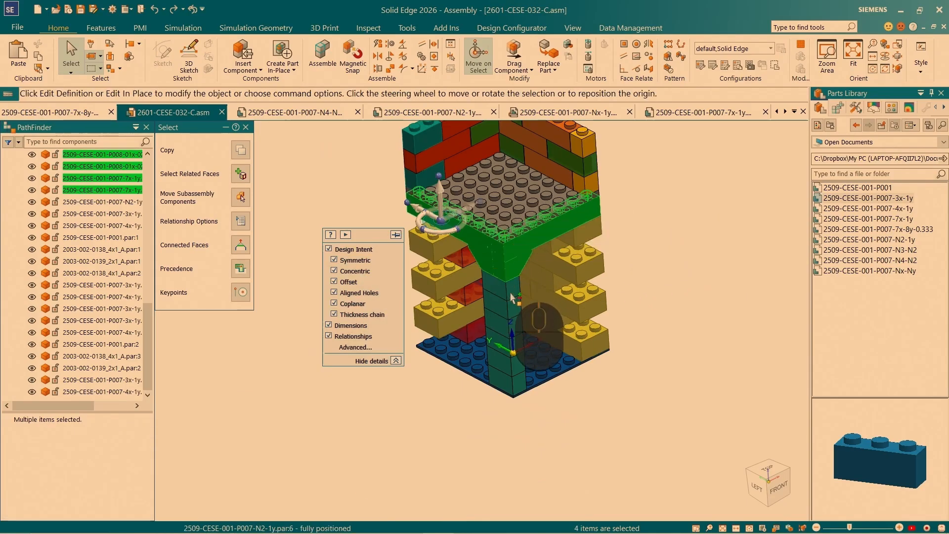
ctrl+click(517, 321)
ctrl+click(503, 302)
ctrl+click(504, 330)
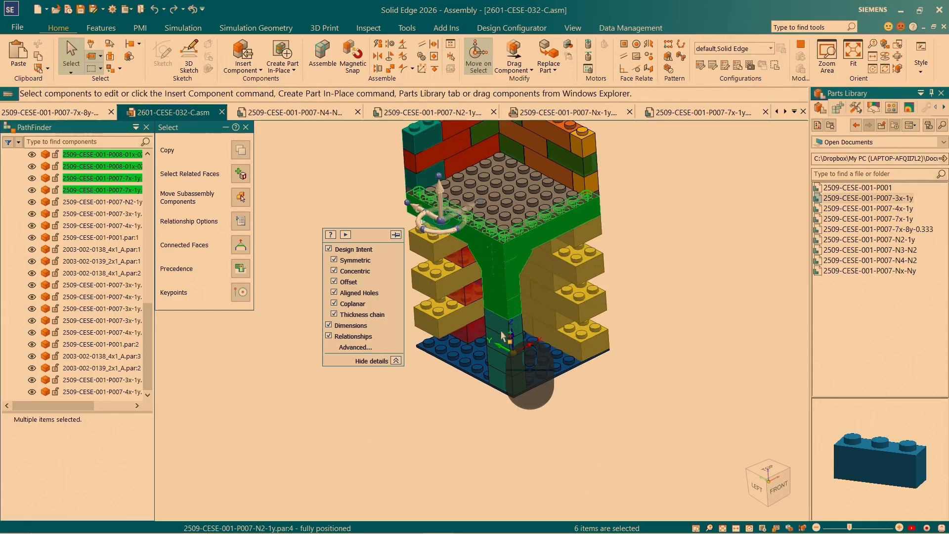
Reposition the steering wheel on the circular peg edge at the bottom of the lowest selected teal column brick.
click(442, 224)
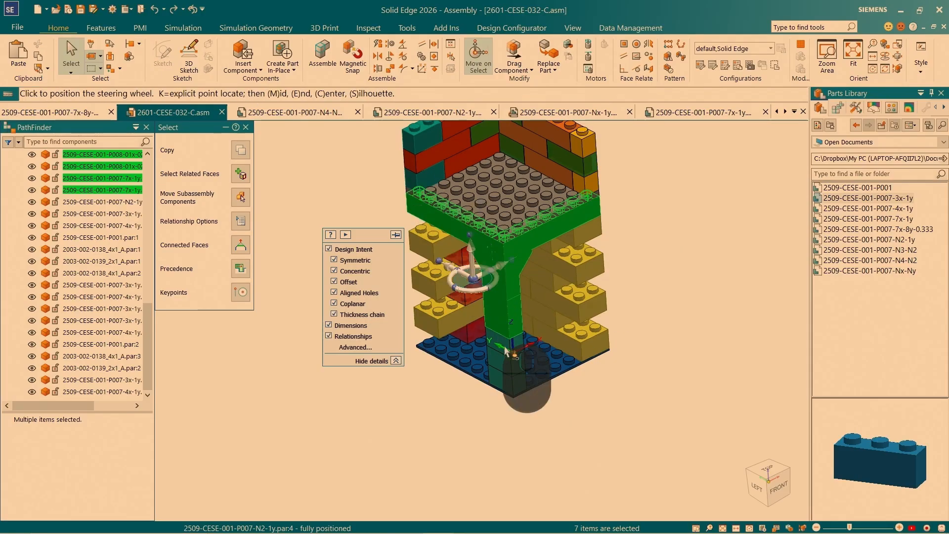
scroll(499, 346, up, 5)
middle_drag(531, 218, 492, 282)
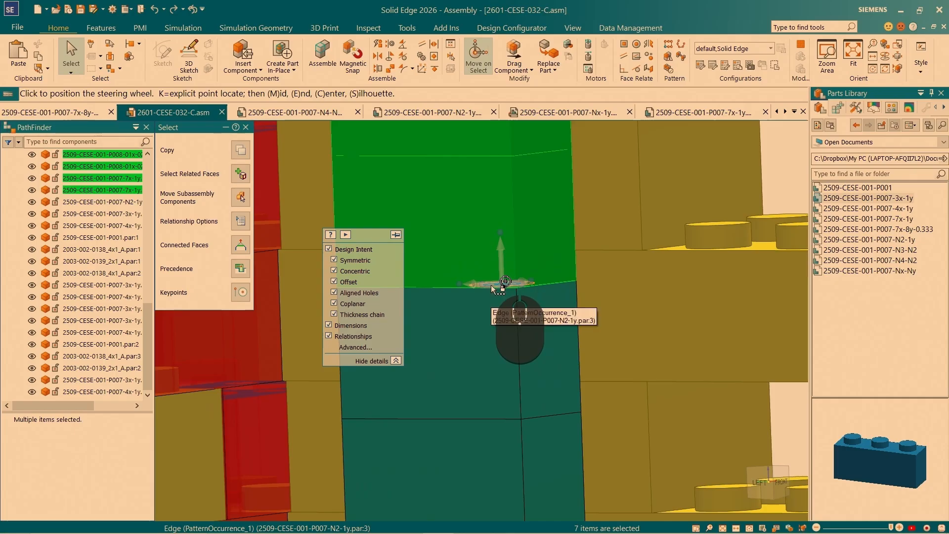
click(492, 290)
Copy the selected column section vertically by 51.20 mm to the corner peg's base edge on the grey 7x-8y-0.333 plate.
scroll(568, 341, down, 3)
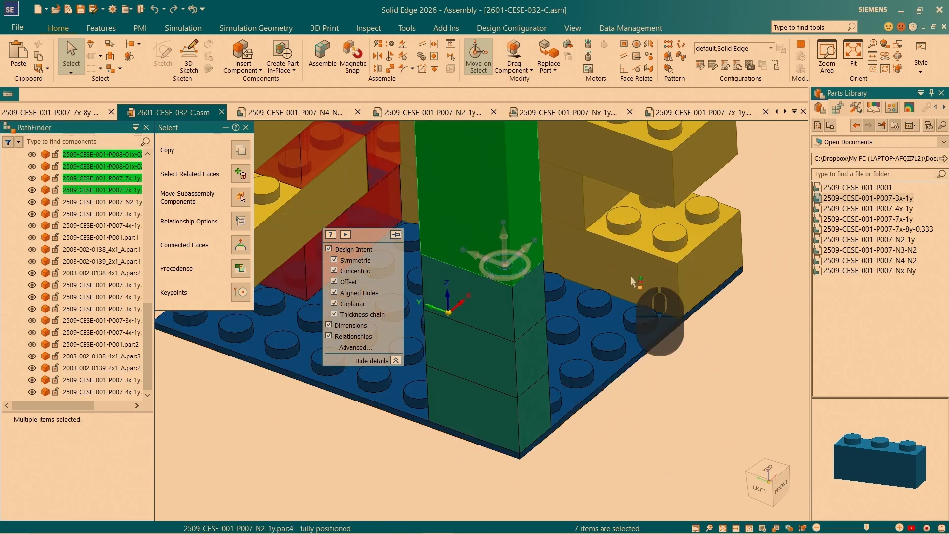
click(506, 253)
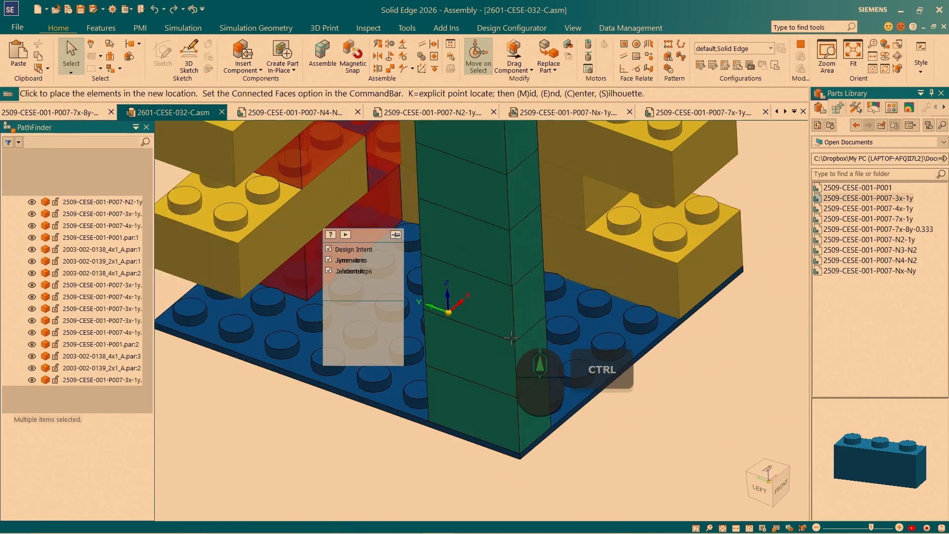
scroll(511, 338, down, 4)
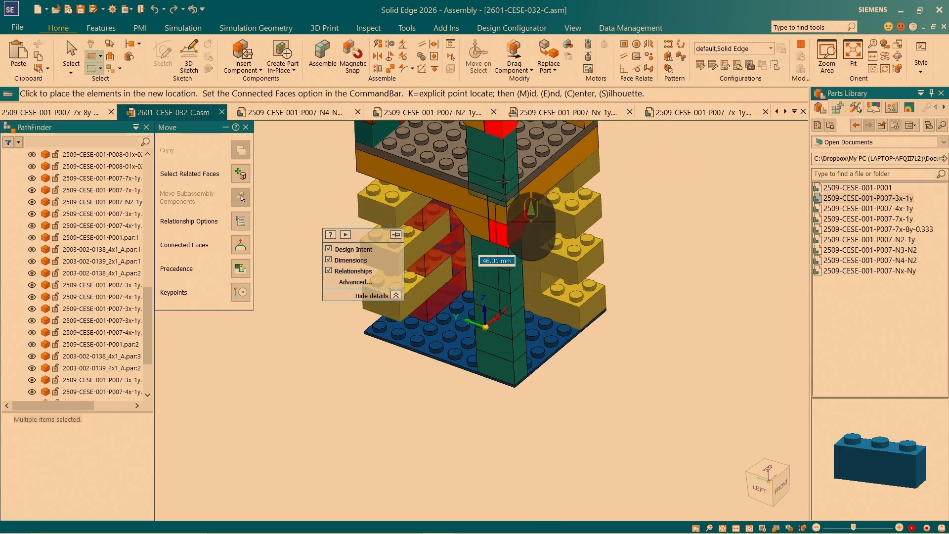
scroll(502, 182, up, 5)
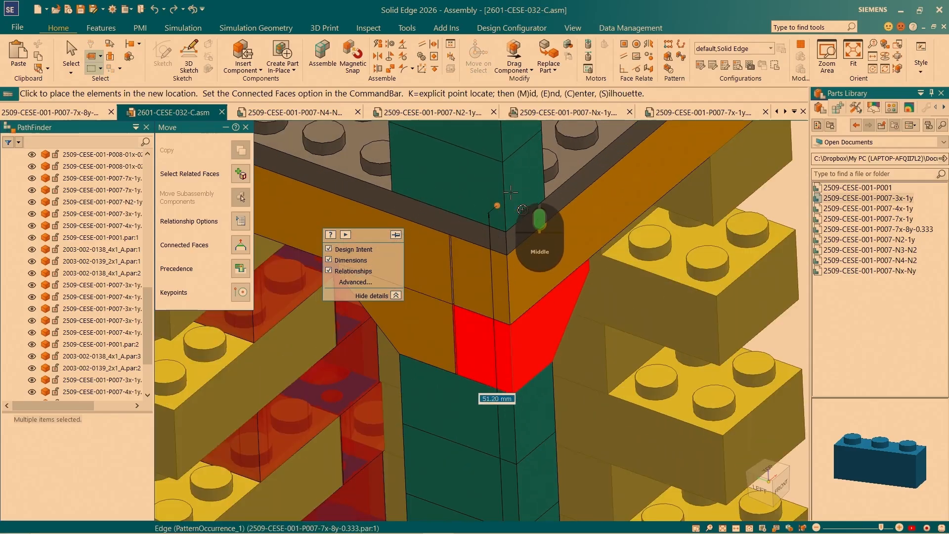
middle_drag(510, 192, 510, 201)
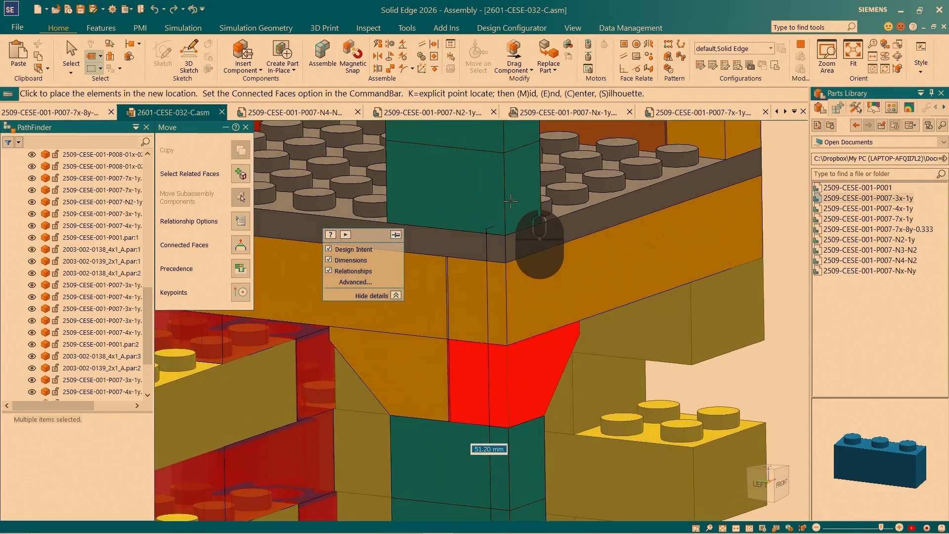
right_click(511, 230)
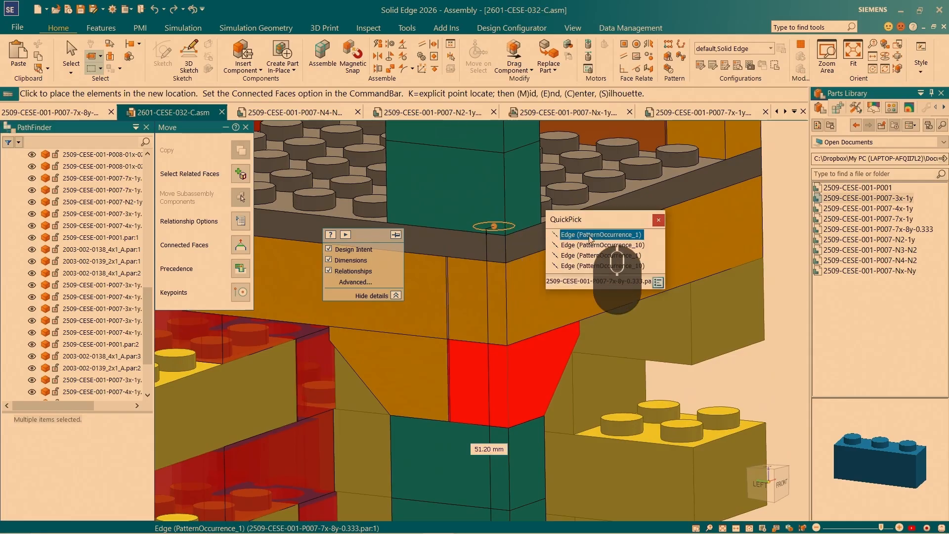
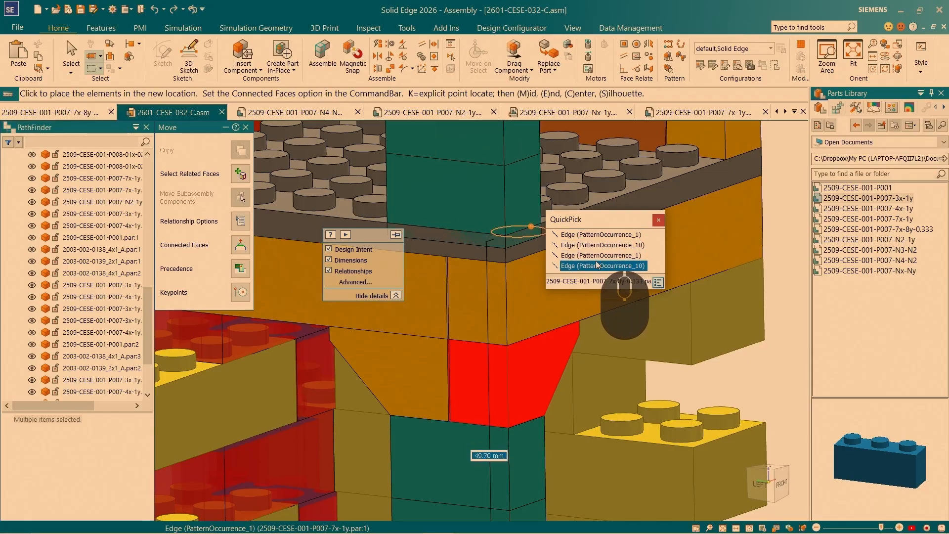
click(599, 235)
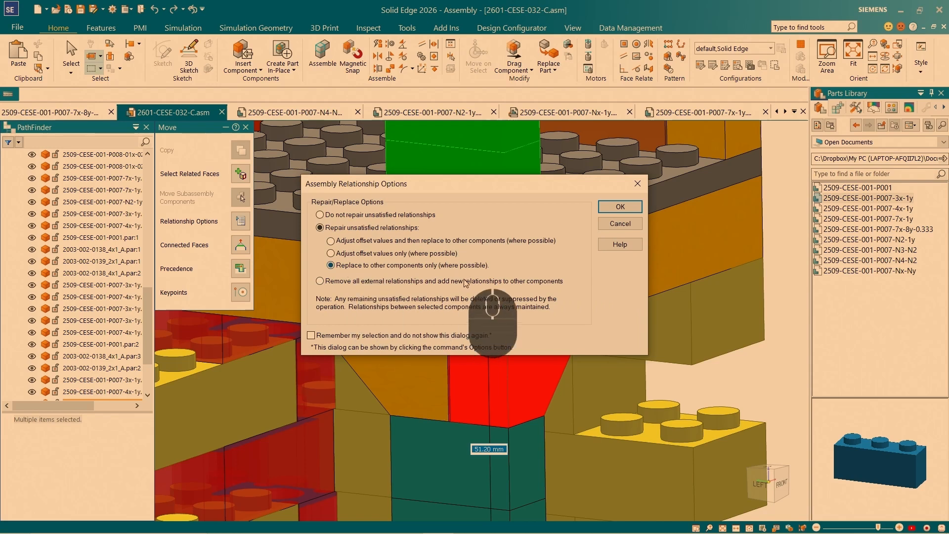
Repair the copied column section's relationships by replacement to other components only, using the grey 7x-8y-0.333 plate as the target.
click(613, 212)
scroll(632, 326, down, 5)
scroll(633, 307, up, 3)
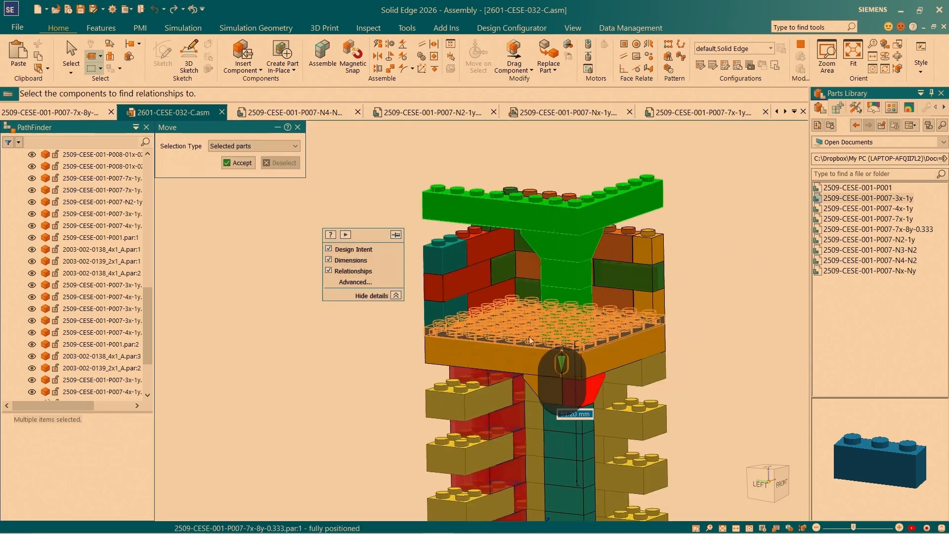
click(529, 339)
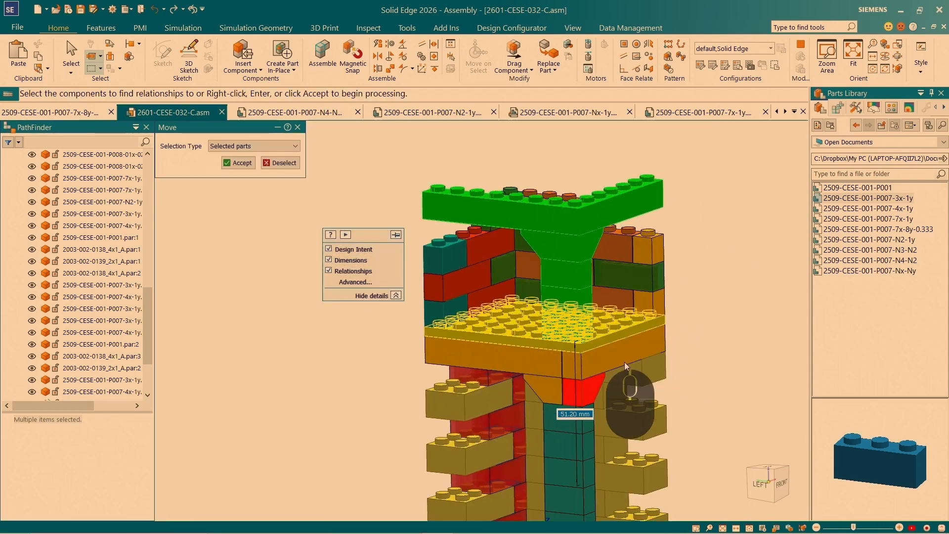
click(238, 163)
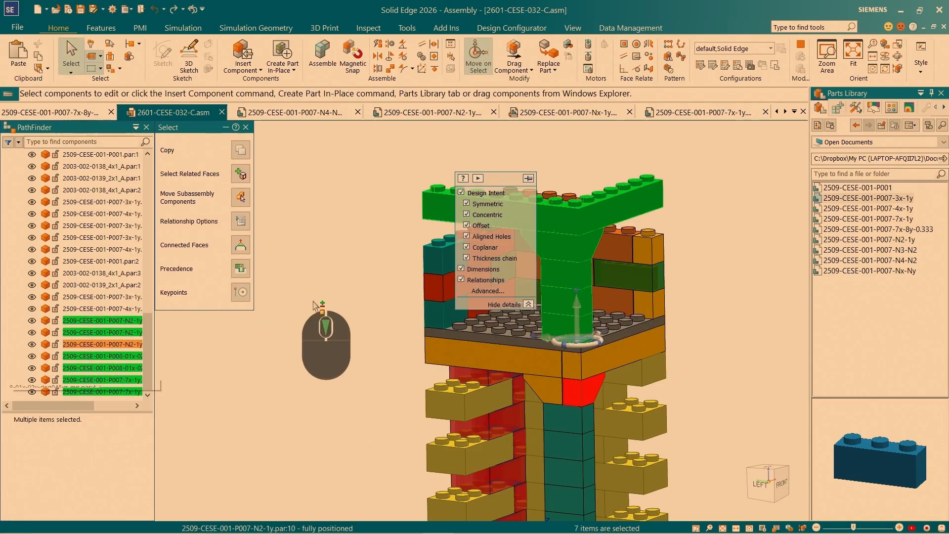
key(Escape)
Open the upper red 2509-CESE-001-P008-01x-02y-deg045yz_mir slope part and refresh the library's open-documents list to include it.
scroll(682, 297, down, 3)
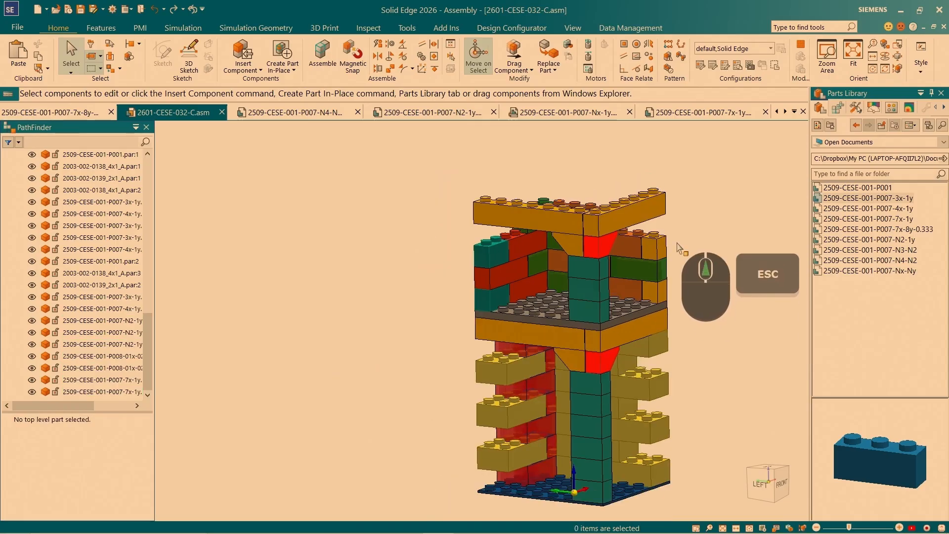
scroll(674, 390, up, 2)
key(F5)
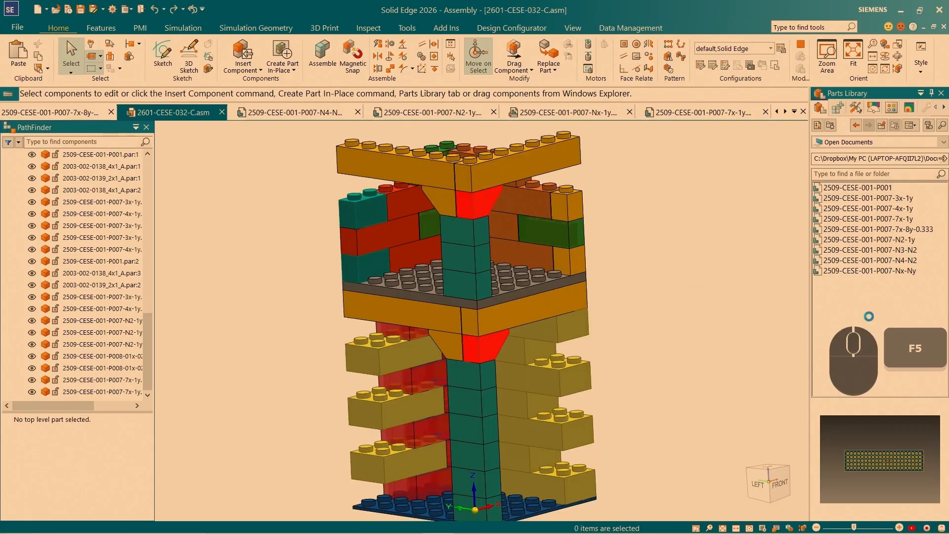
scroll(481, 232, down, 3)
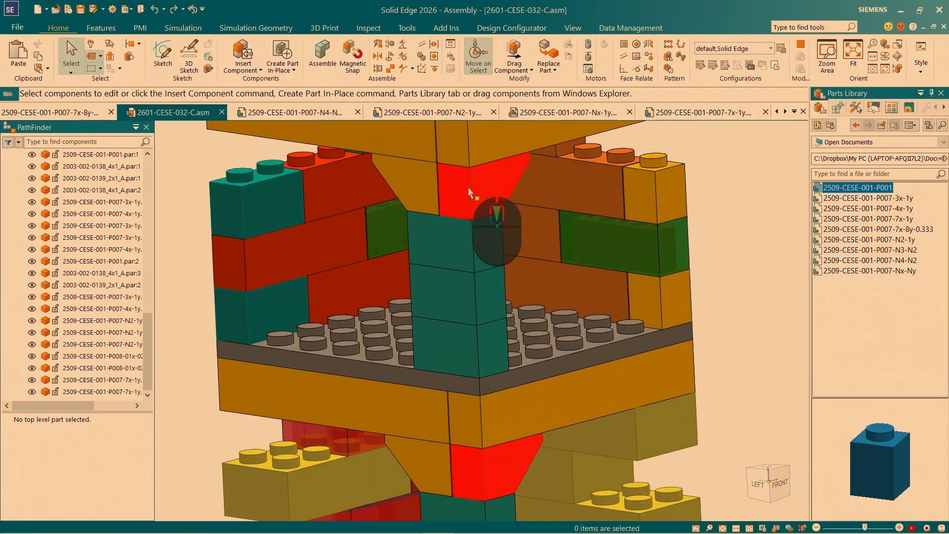
click(467, 190)
right_click(123, 356)
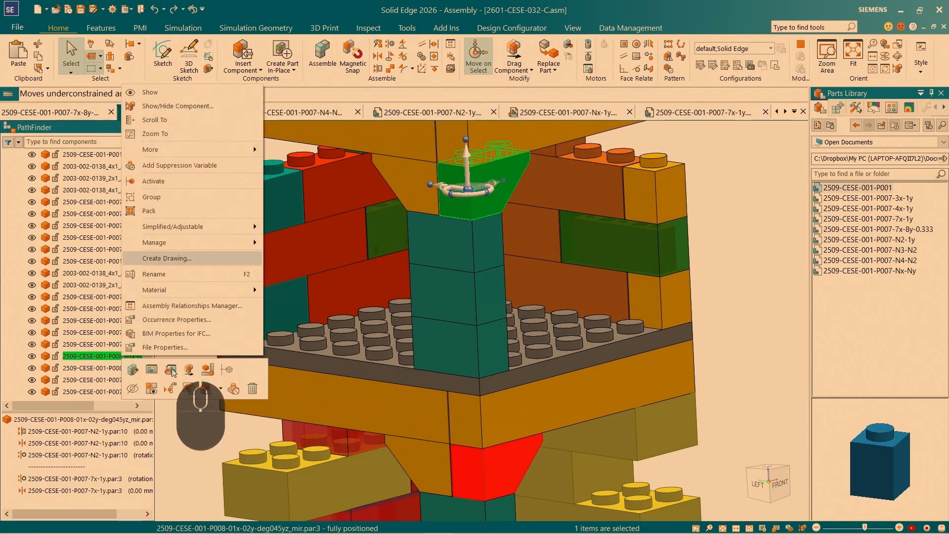
click(172, 372)
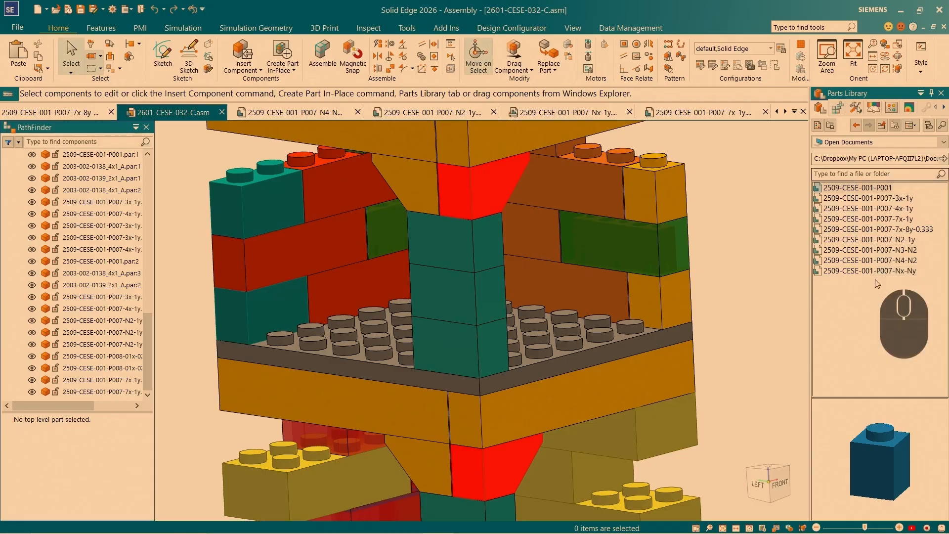
click(876, 327)
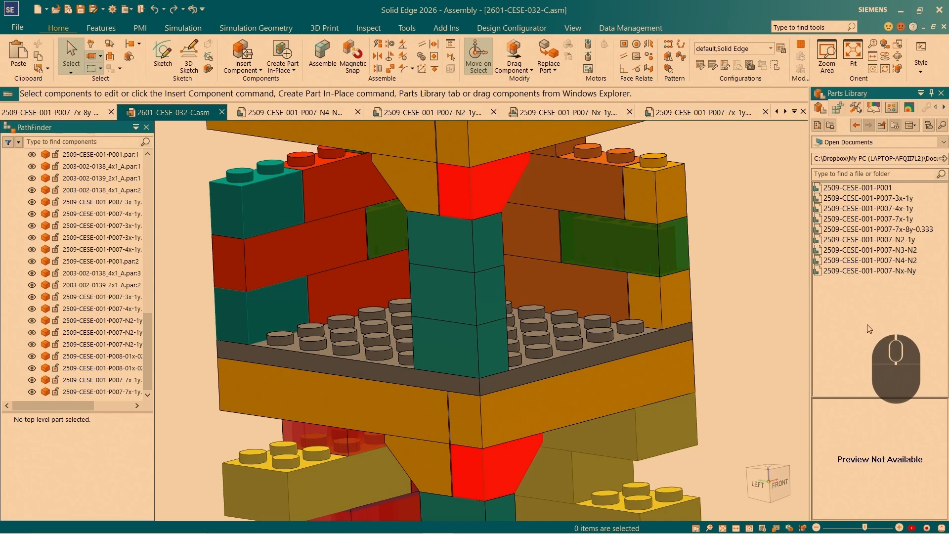
key(F5)
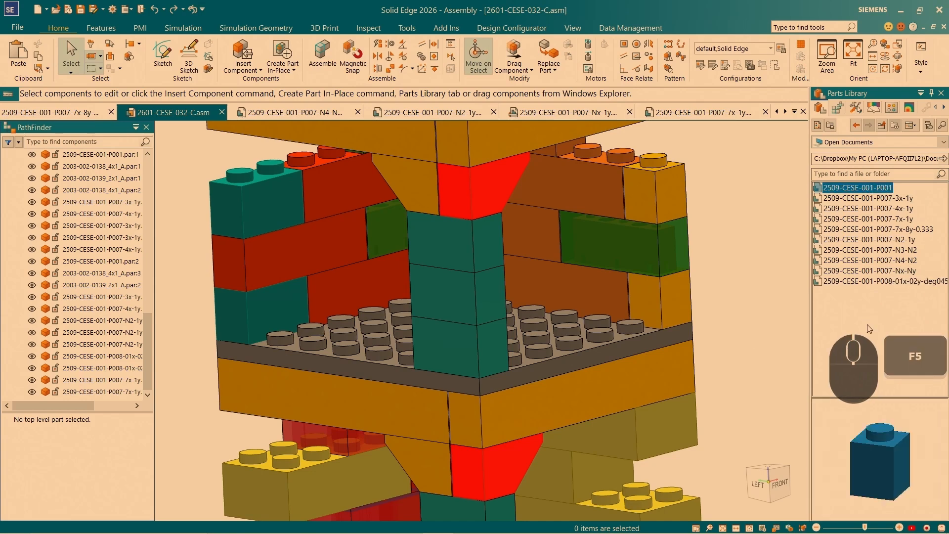
Pre-orient the mirrored P008 slope in the library preview, insert it, and axially align its peg with the upper P001 brick's peg.
click(870, 281)
drag(946, 433, 947, 446)
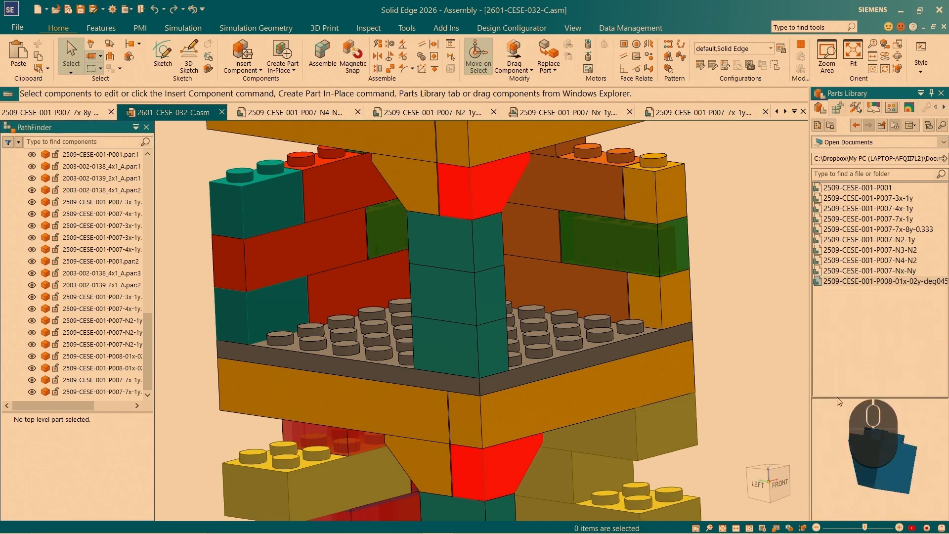
drag(857, 443, 946, 469)
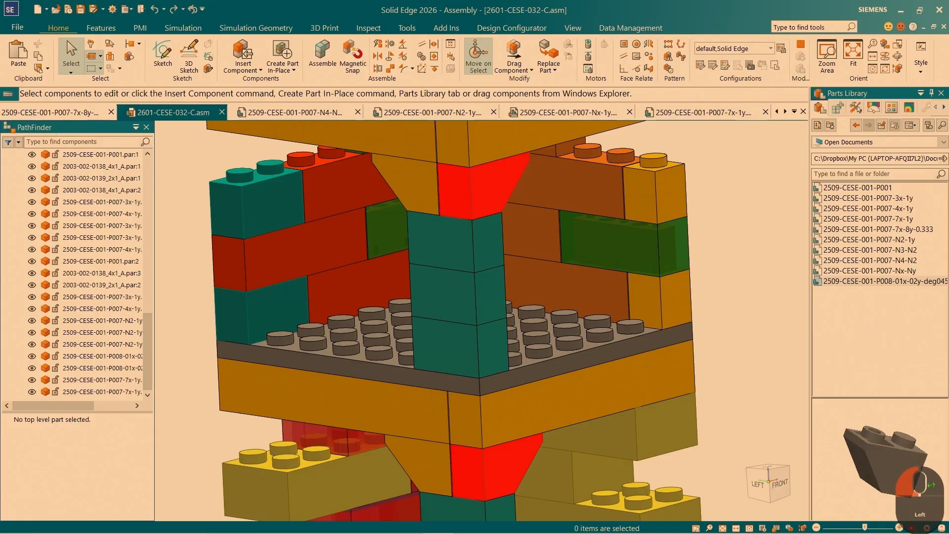
drag(852, 280, 686, 144)
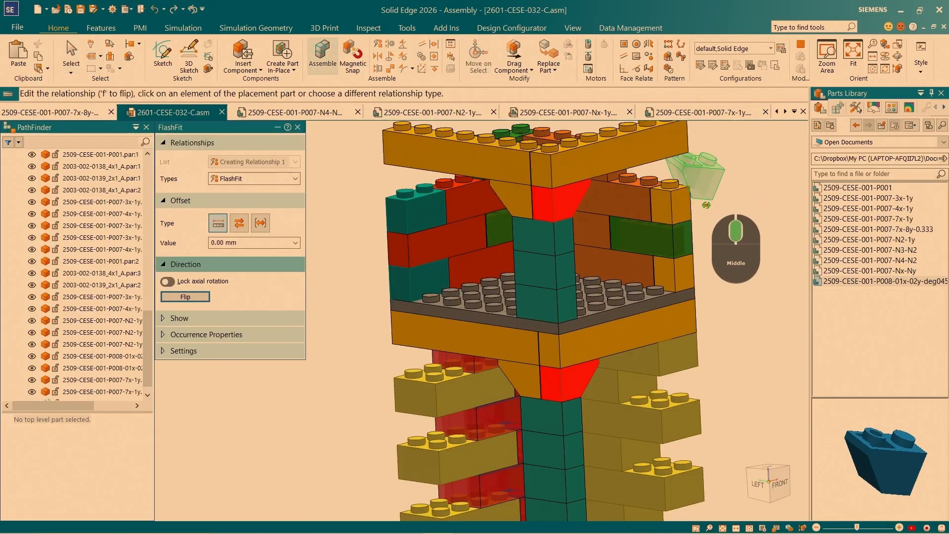
scroll(675, 209, down, 5)
click(664, 170)
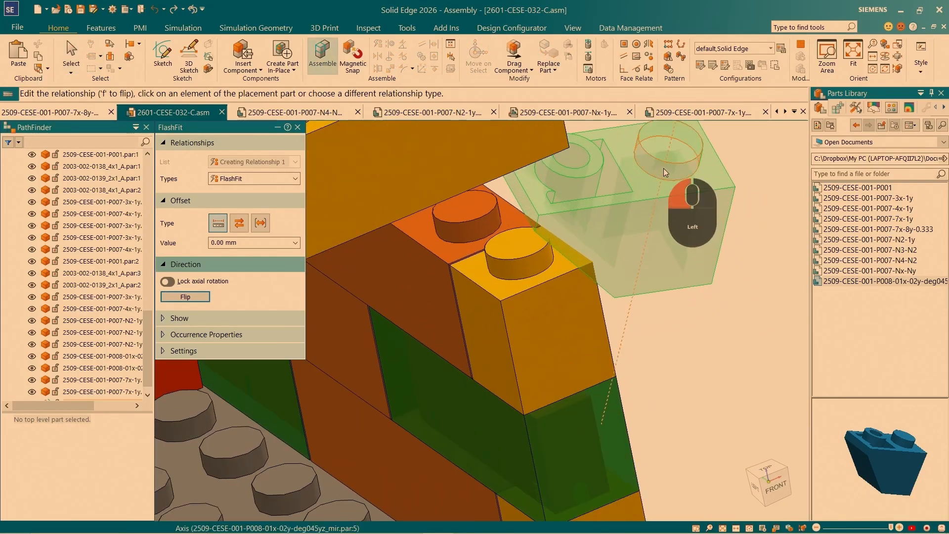
Mate the slope's bottom face to the P001 brick's top at 0.00 mm and align its side with the orange beam's face.
middle_drag(647, 274, 486, 243)
scroll(486, 242, down, 1)
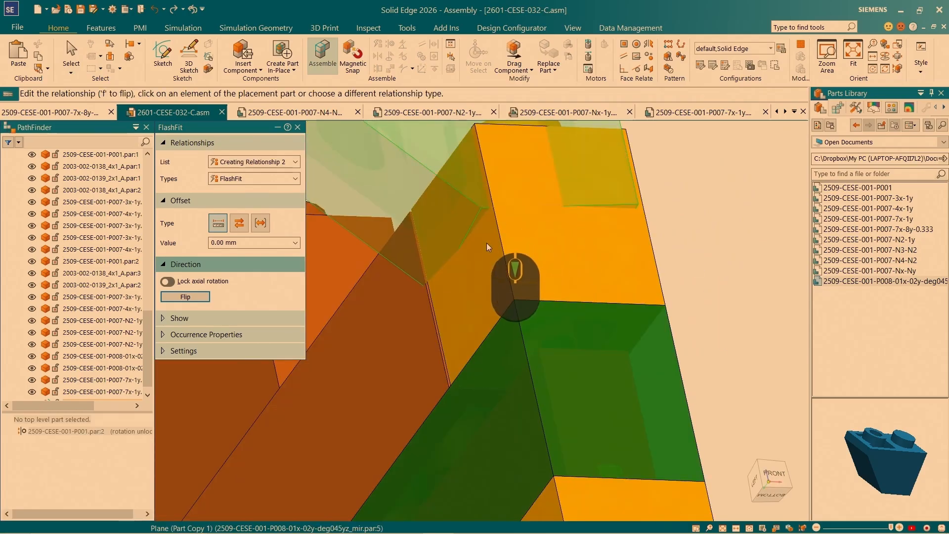
click(554, 218)
middle_drag(555, 218, 567, 168)
scroll(567, 168, up, 4)
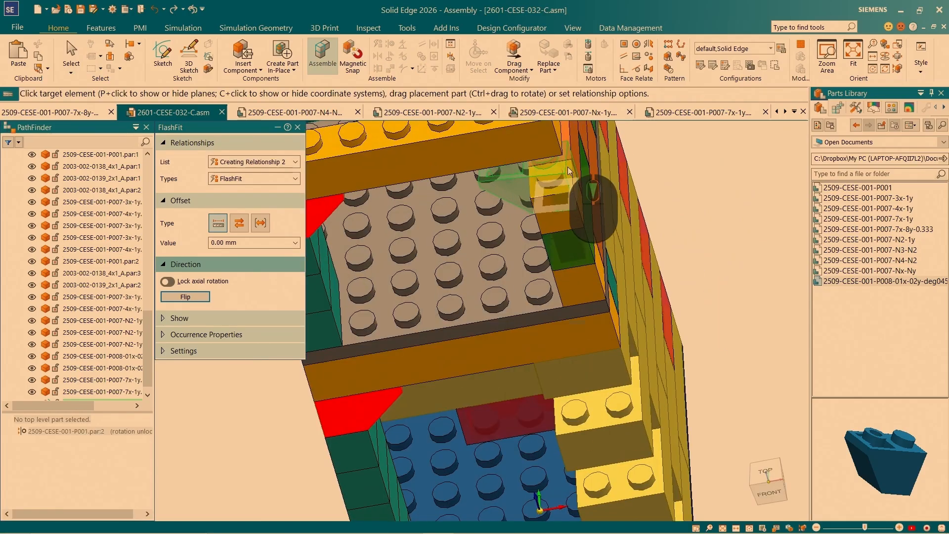
scroll(570, 192, down, 3)
click(569, 202)
scroll(568, 203, up, 3)
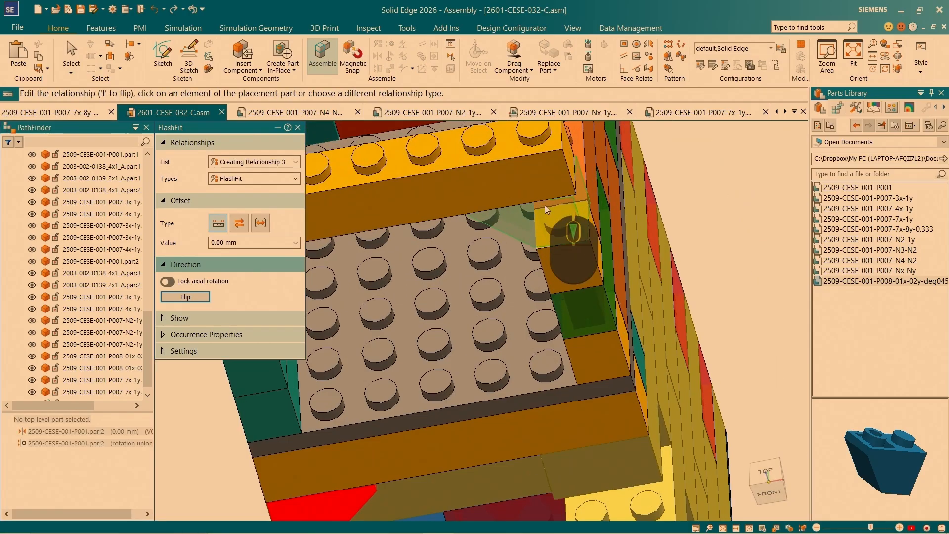
scroll(545, 205, down, 3)
click(492, 234)
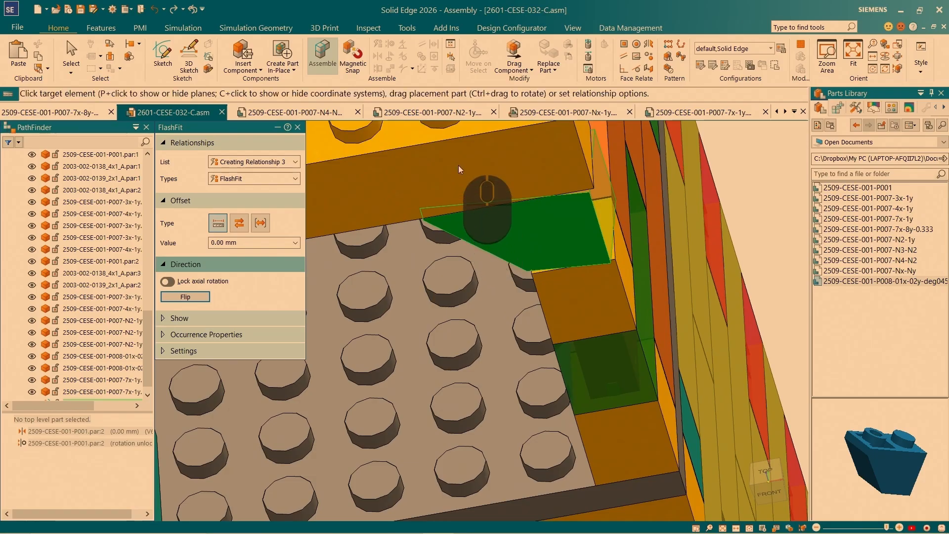
scroll(569, 272, up, 5)
middle_drag(566, 269, 756, 240)
drag(918, 472, 793, 472)
drag(920, 494, 905, 482)
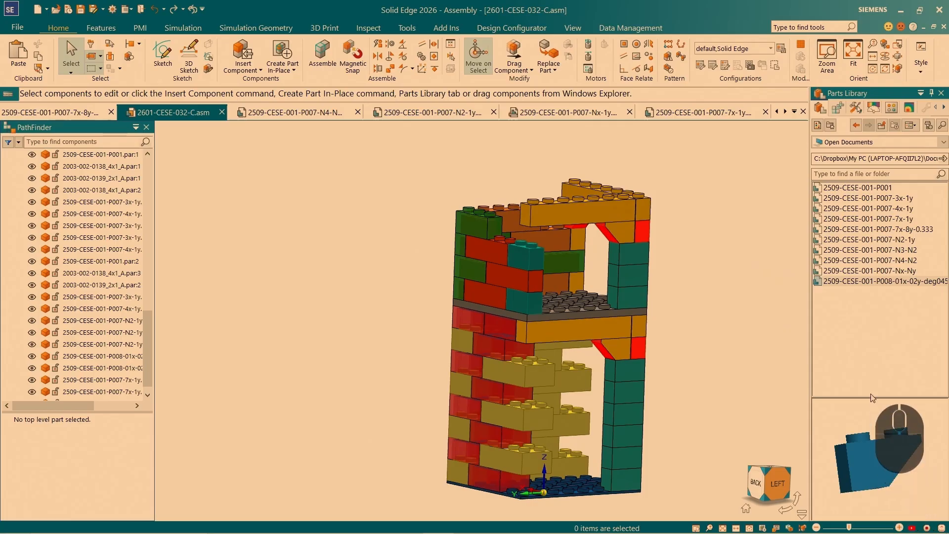
drag(865, 281, 519, 246)
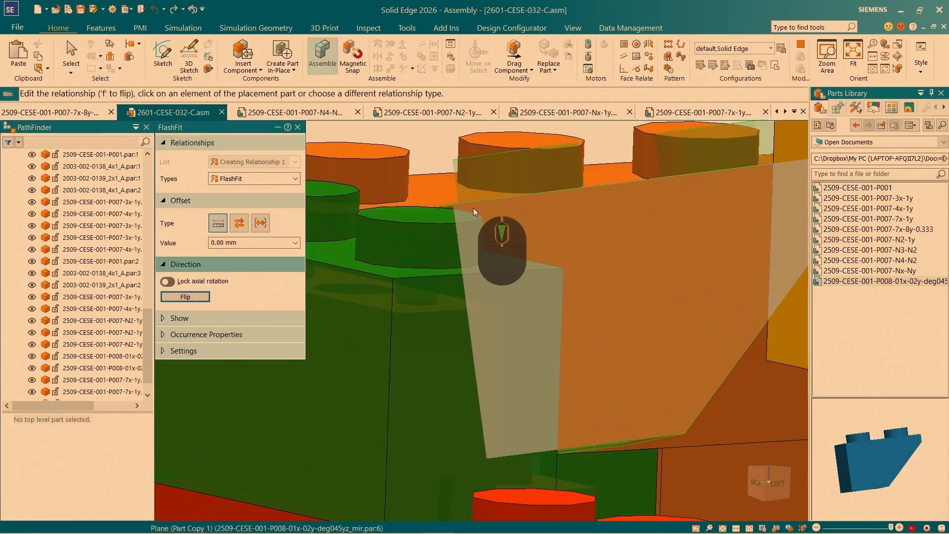
scroll(484, 216, up, 5)
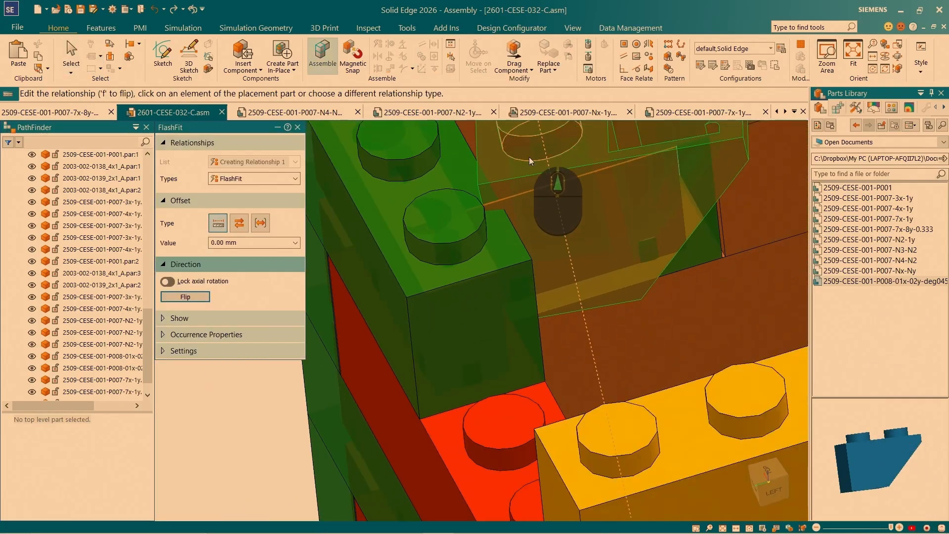
scroll(562, 231, down, 5)
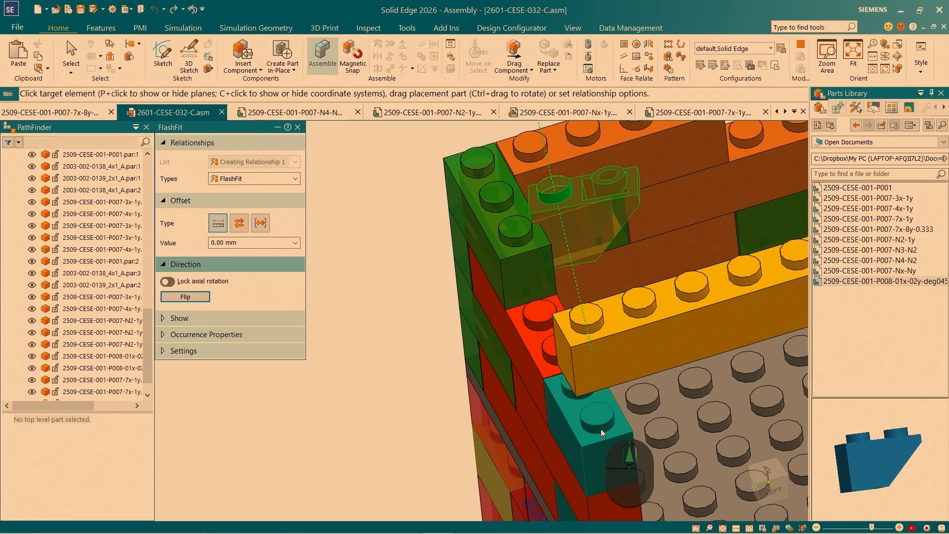
click(597, 420)
Mate the second slope's bottom face to the teal brick's top and align its side with the orange 7x-1y beam's face.
scroll(576, 375, up, 5)
click(564, 346)
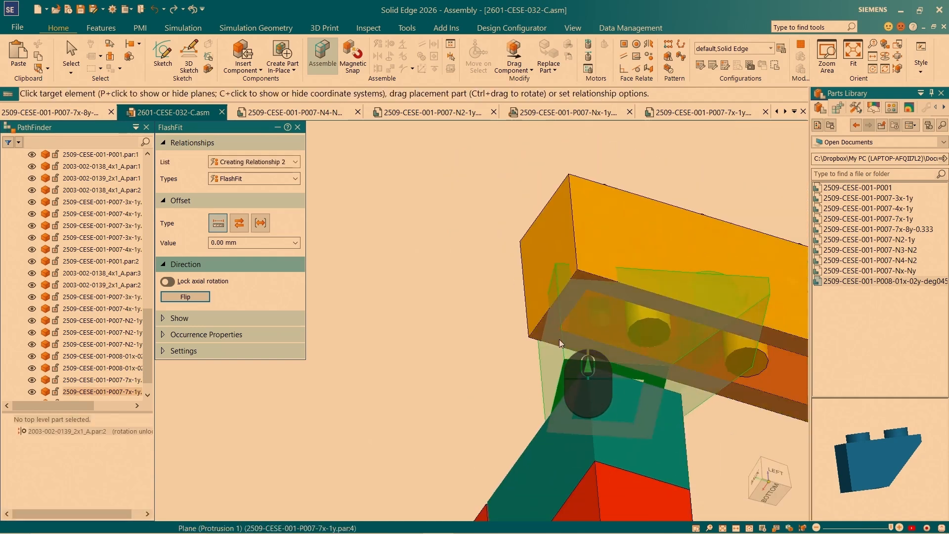
click(560, 339)
scroll(562, 346, down, 3)
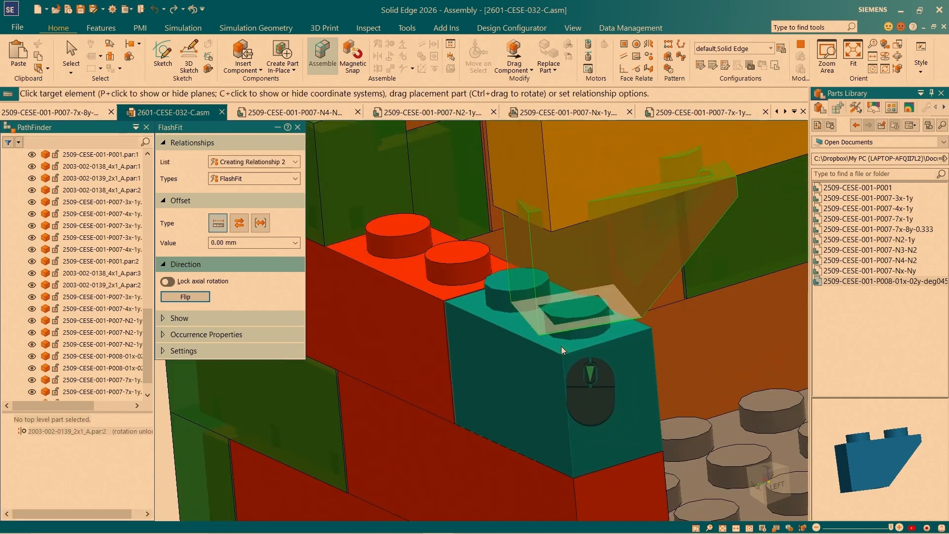
click(614, 277)
click(603, 164)
Select the top green 3x-1y brick on the back wall and reposition the steering wheel on its corner peg.
scroll(633, 357, down, 6)
middle_drag(628, 349, 426, 351)
scroll(405, 381, up, 5)
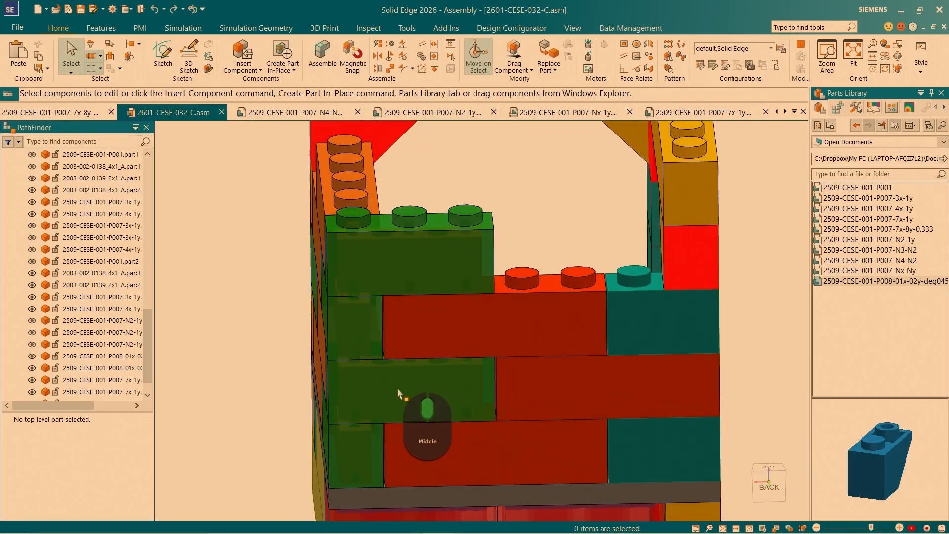
middle_drag(398, 389, 469, 349)
scroll(472, 350, up, 2)
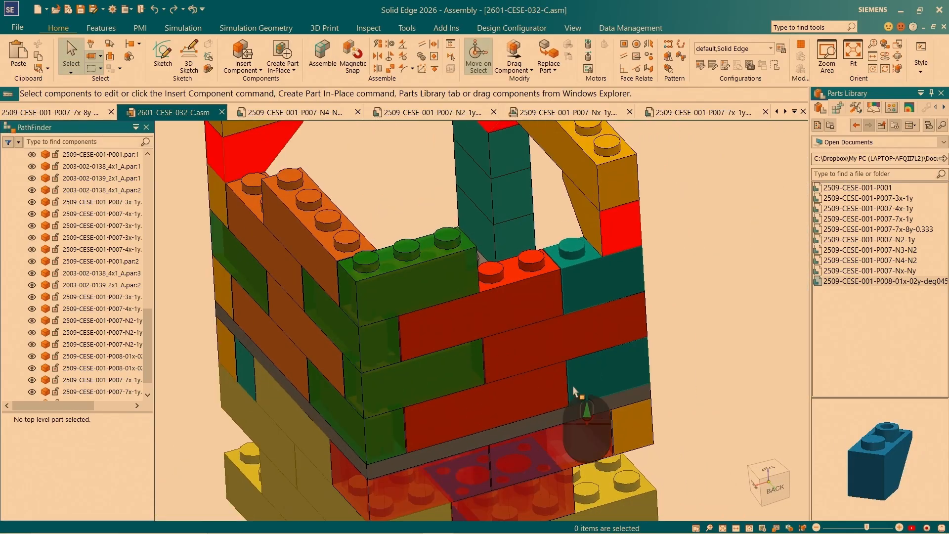
scroll(575, 392, down, 2)
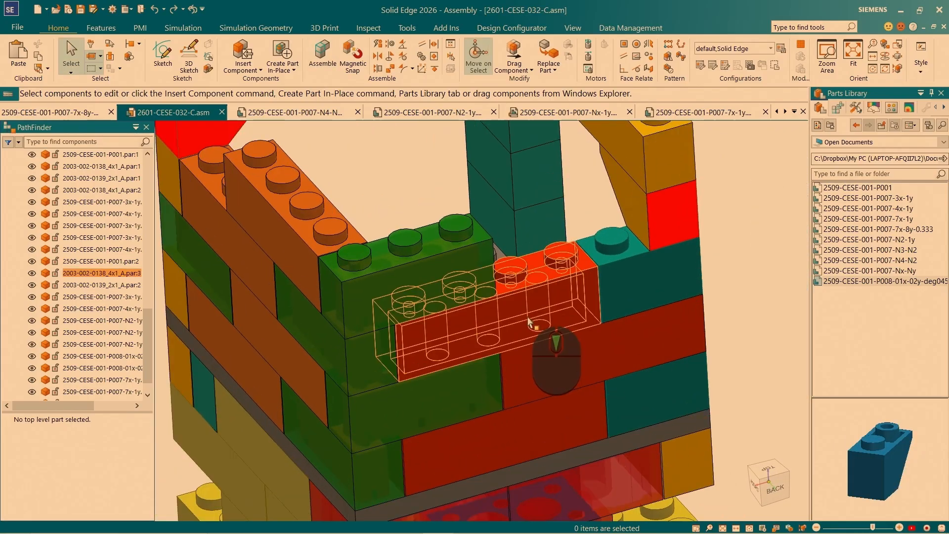
click(389, 285)
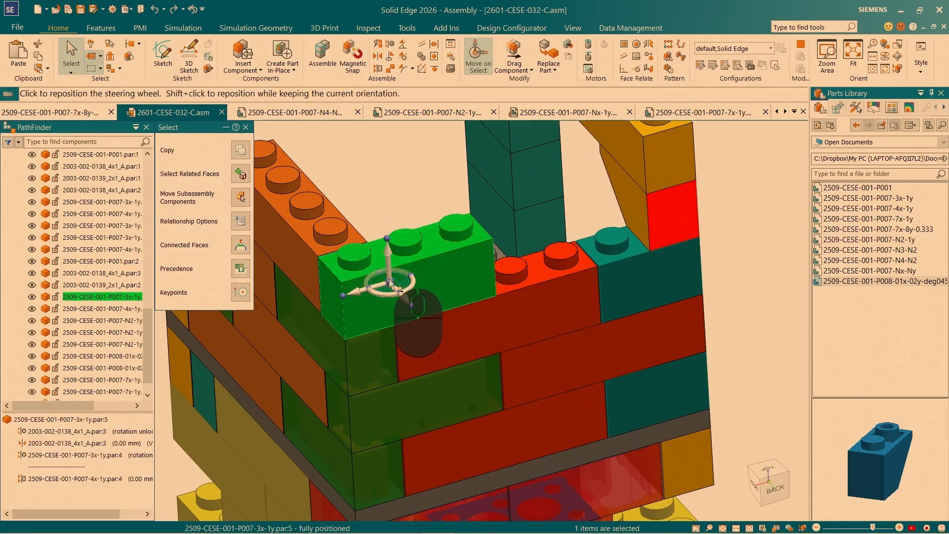
click(390, 283)
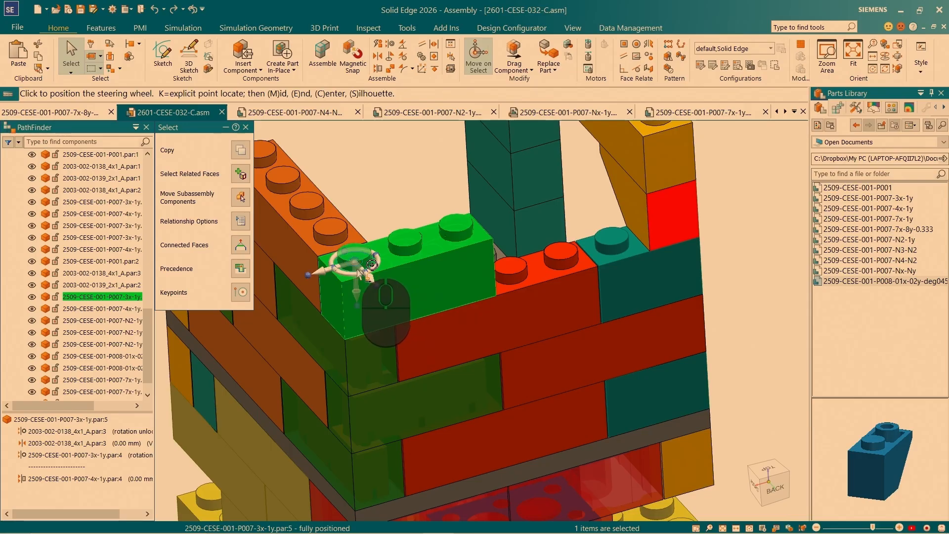
Copy the top-course green 3x1 brick 24 mm along the back wall so it adjoins the original, using its circular edge as the reference.
click(357, 266)
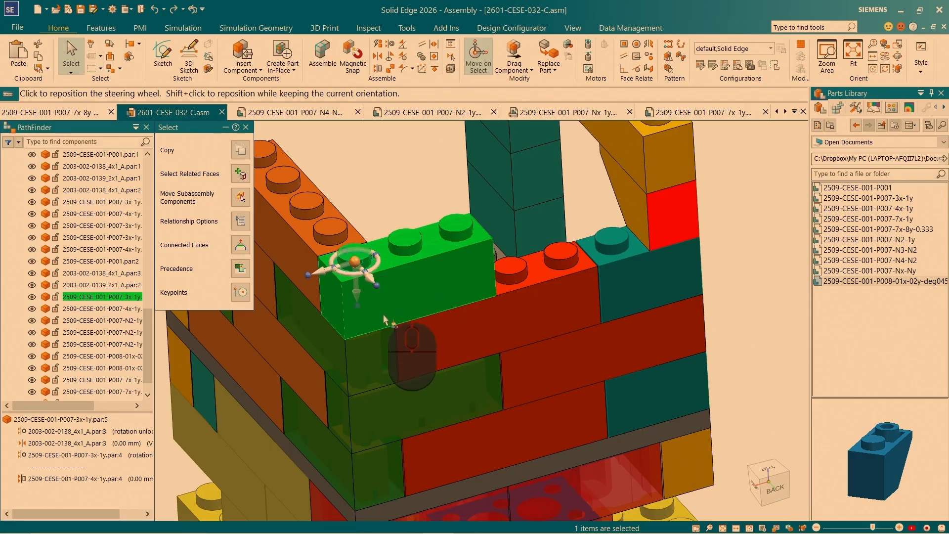
scroll(383, 305, up, 3)
middle_drag(421, 217, 417, 347)
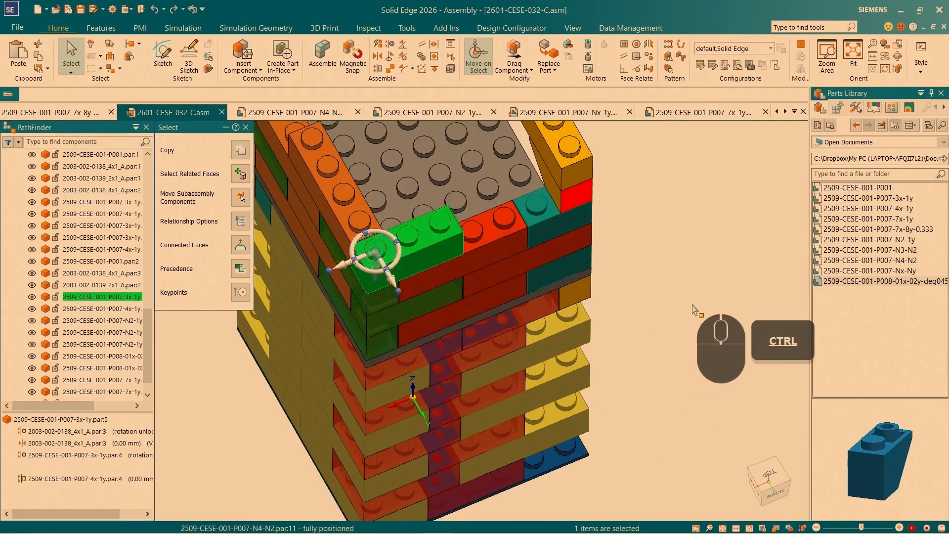
ctrl+click(377, 257)
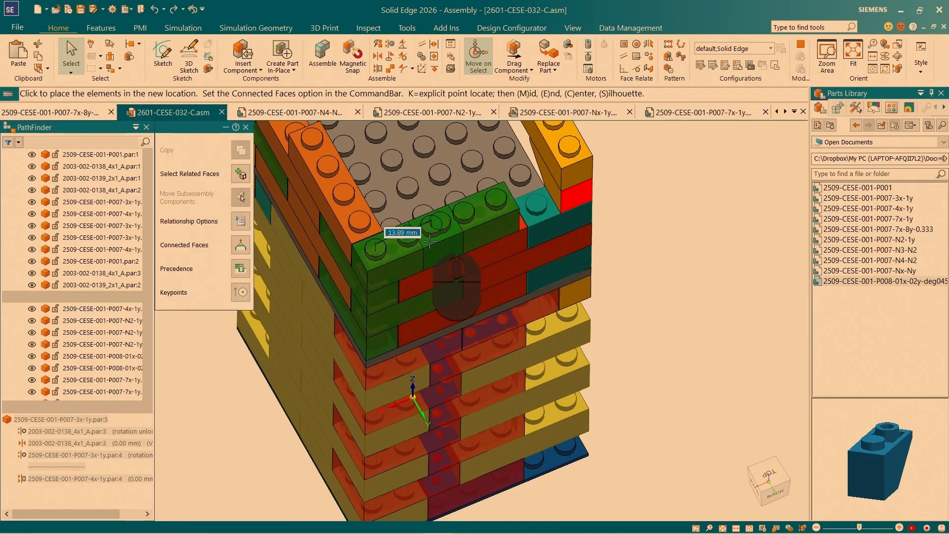
scroll(475, 242, down, 5)
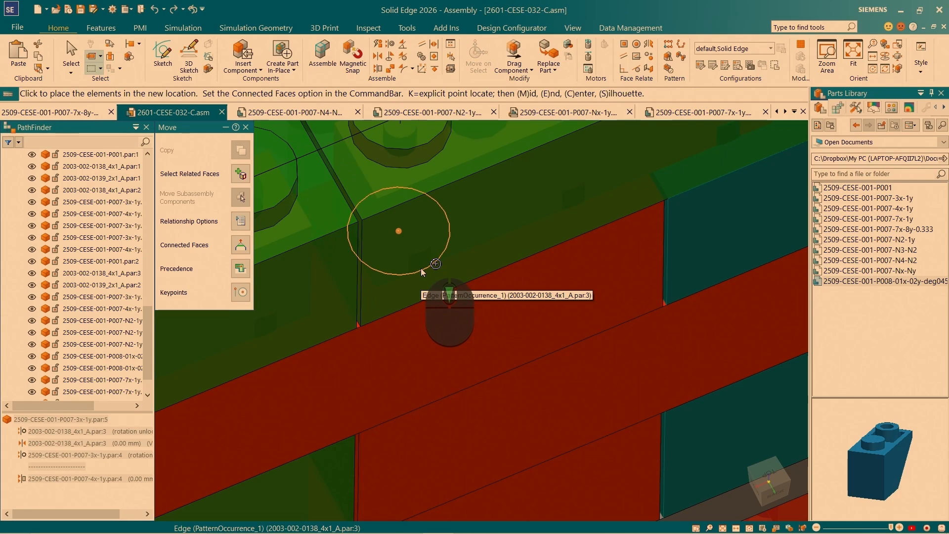
click(420, 268)
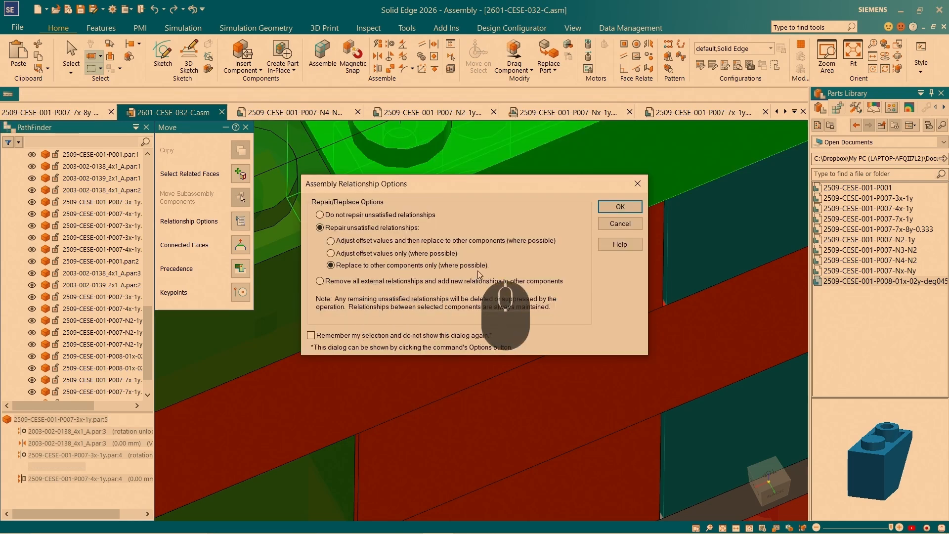
click(619, 207)
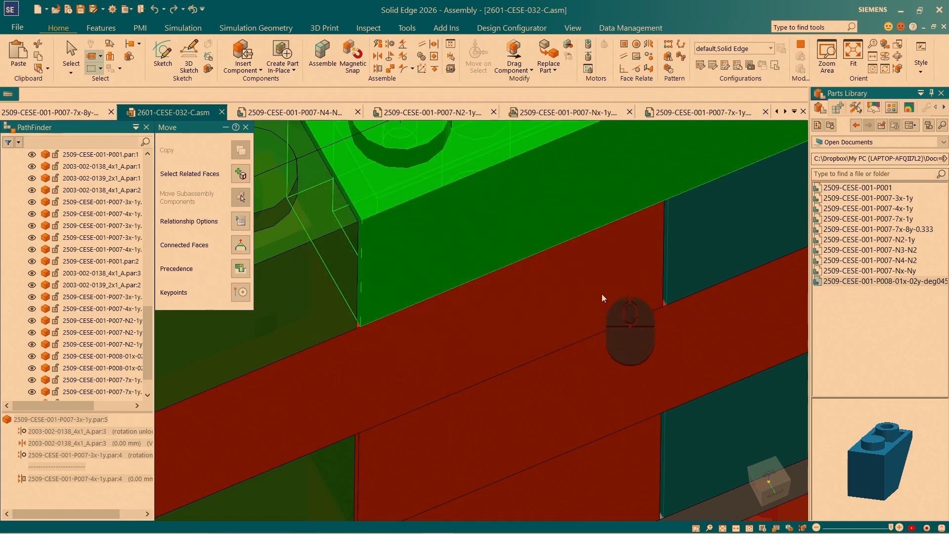
click(554, 292)
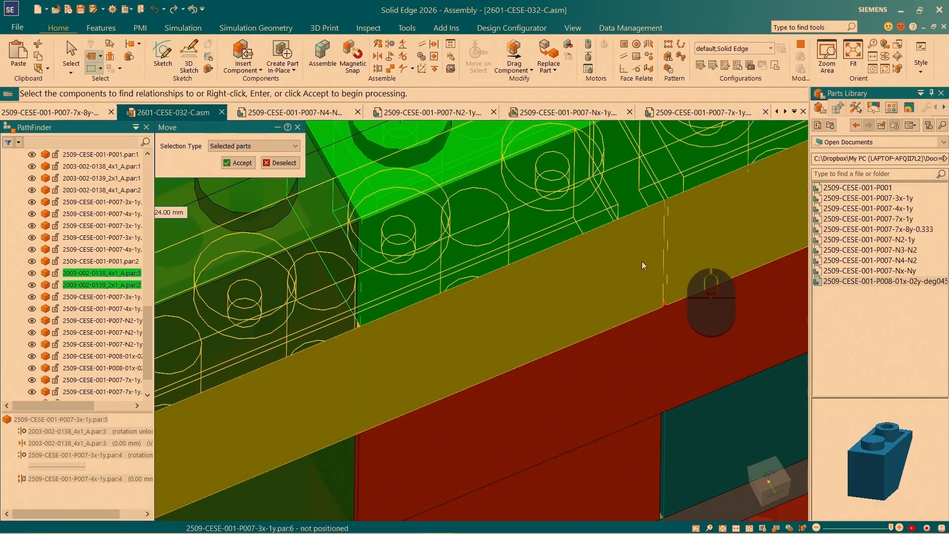
scroll(495, 237, up, 5)
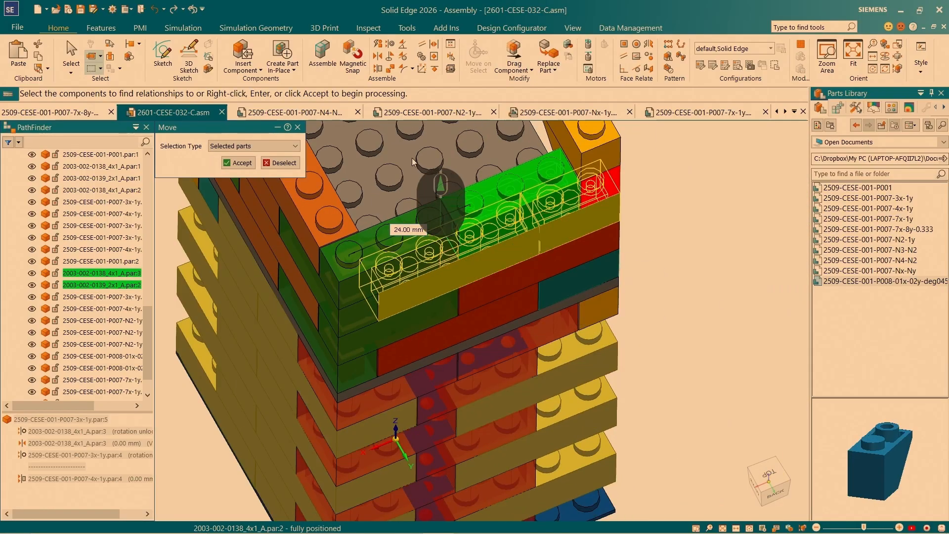
right_click(492, 251)
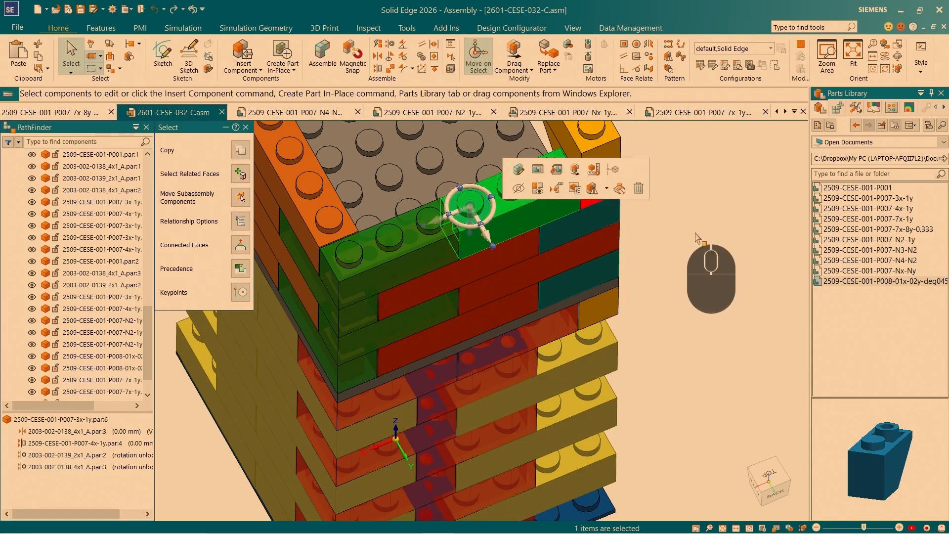
key(Escape)
click(546, 202)
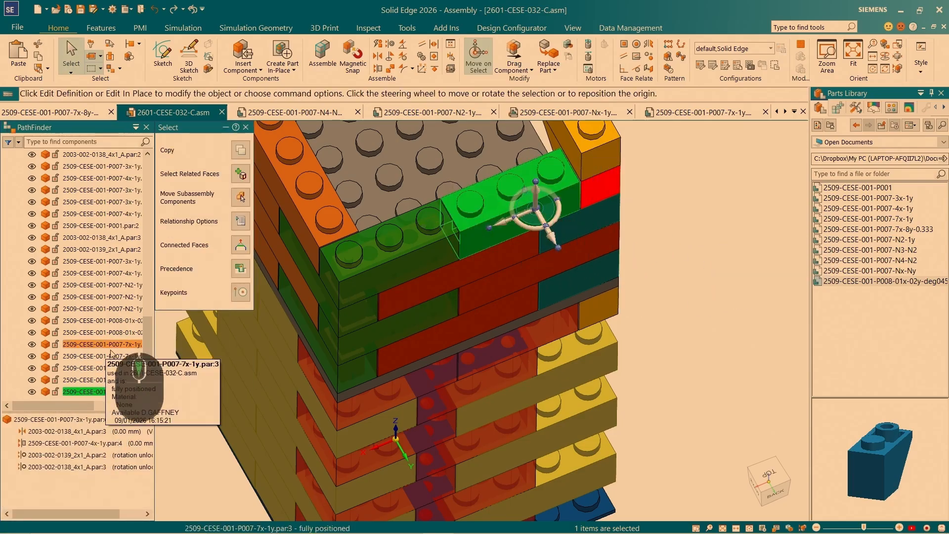
Insert brick 2509-CESE-001-P007-N2-1y and axially align it with the two exposed studs of the orange brick beside the red block.
scroll(480, 267, down, 5)
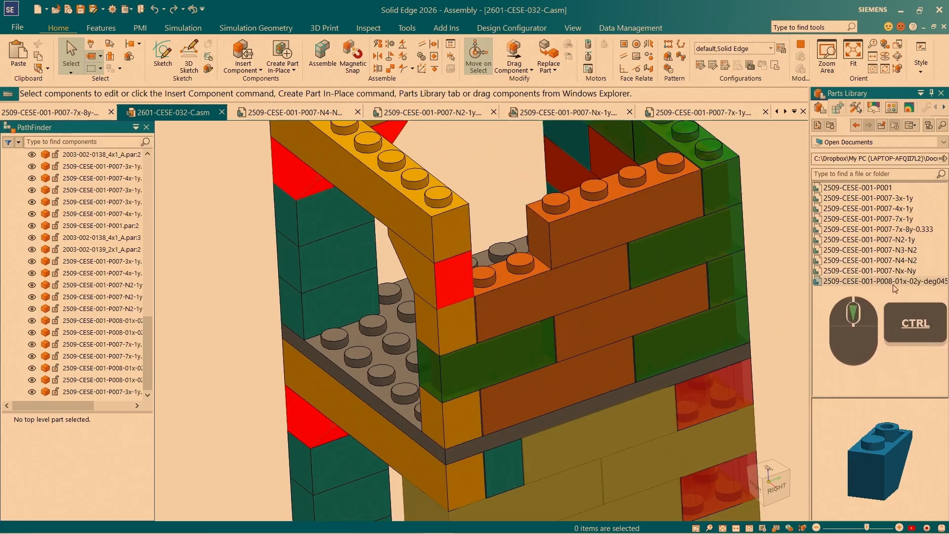
drag(840, 239, 714, 249)
ctrl+drag(514, 189, 487, 178)
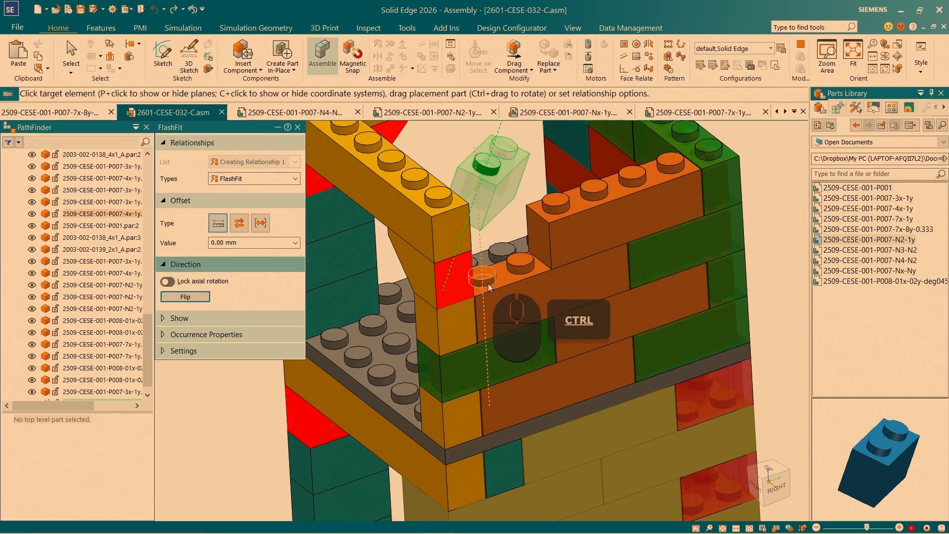
ctrl+scroll(495, 266, down, 2)
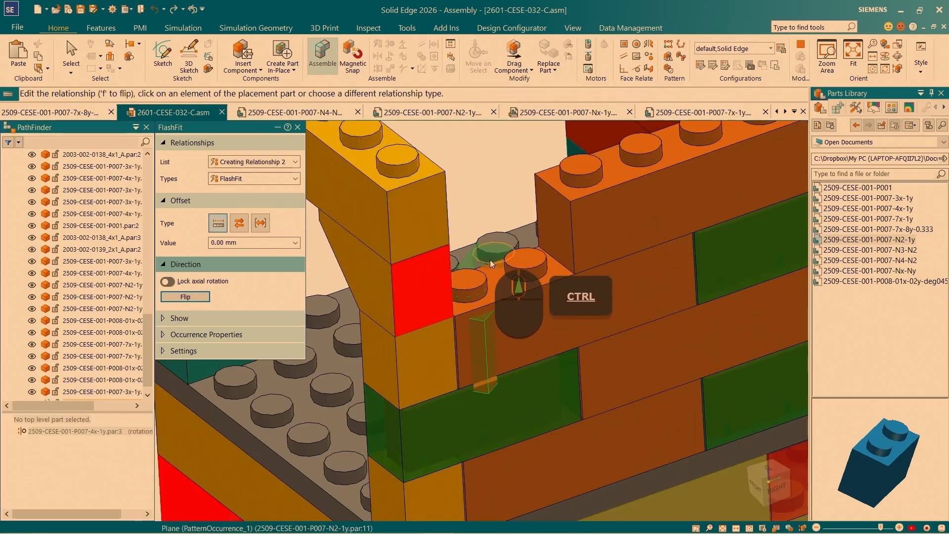
ctrl+scroll(490, 259, down, 3)
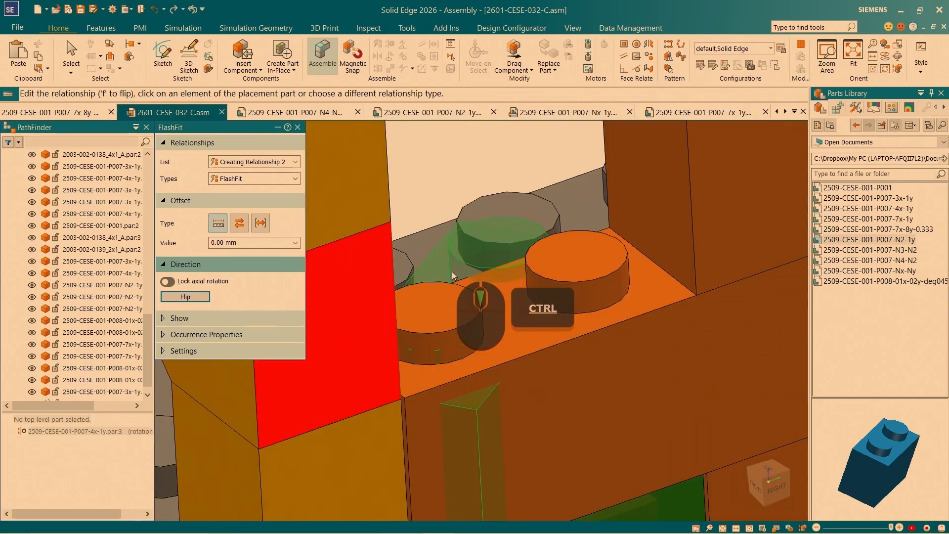
click(590, 290)
ctrl+scroll(568, 247, up, 3)
ctrl+scroll(560, 225, down, 2)
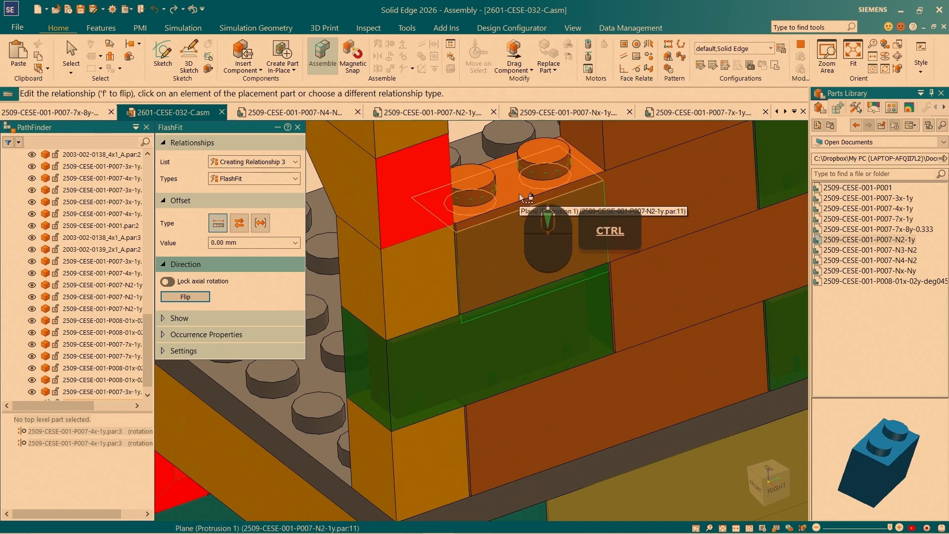
Align the inserted two-stud brick's top plane (Protrusion 1) with the top face of the adjacent orange brick in the upper course.
key(4)
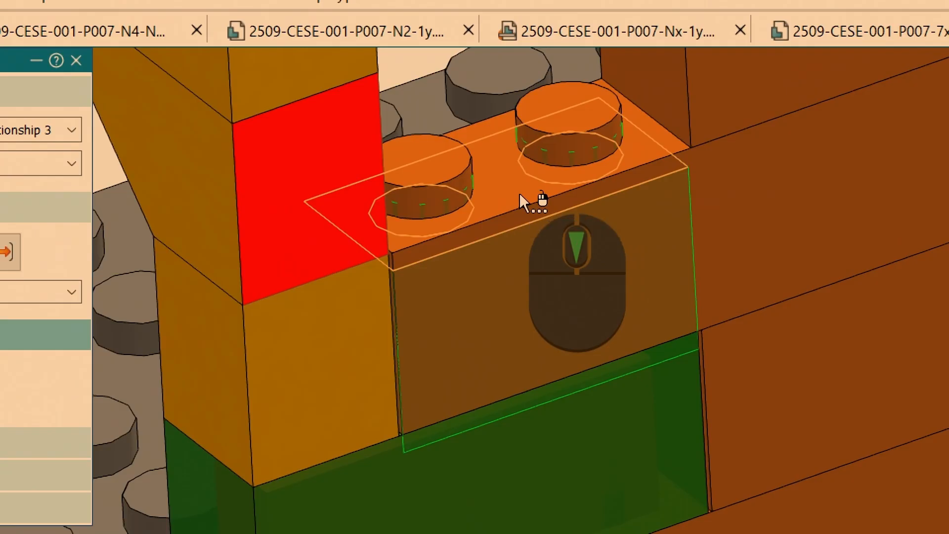
right_click(519, 193)
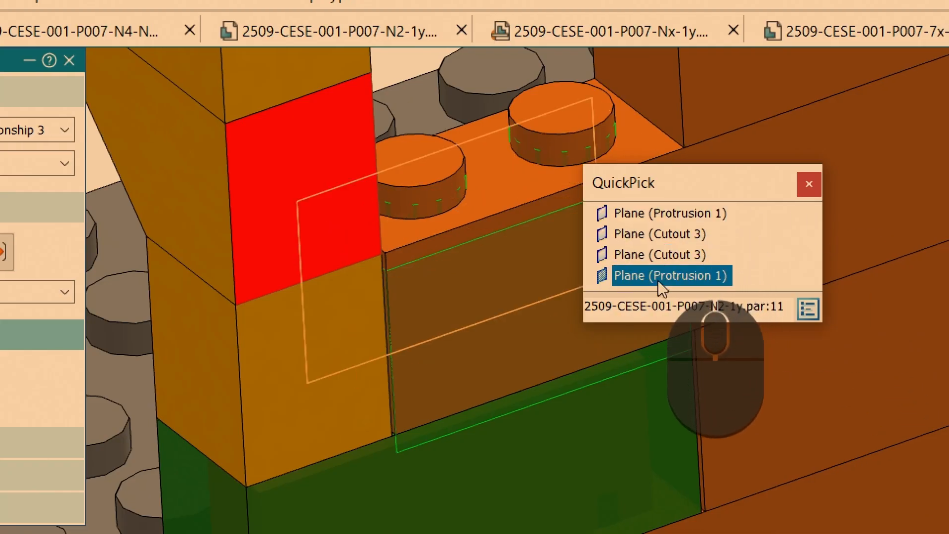
click(659, 212)
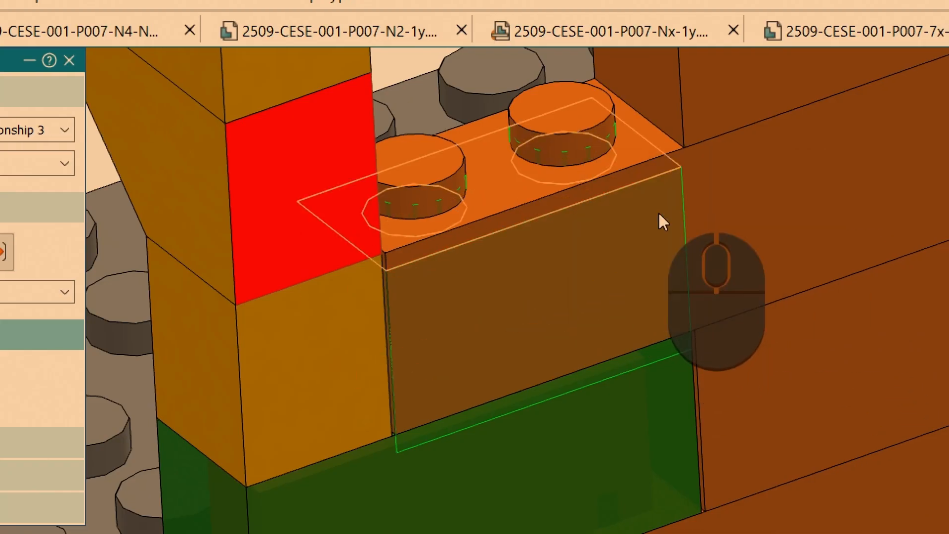
scroll(583, 268, up, 3)
scroll(583, 268, up, 3)
scroll(620, 212, down, 3)
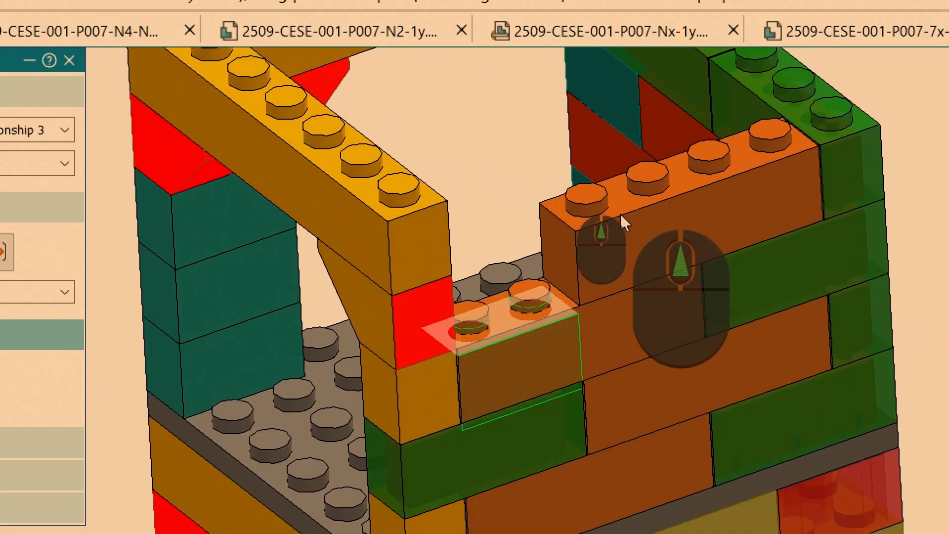
click(627, 203)
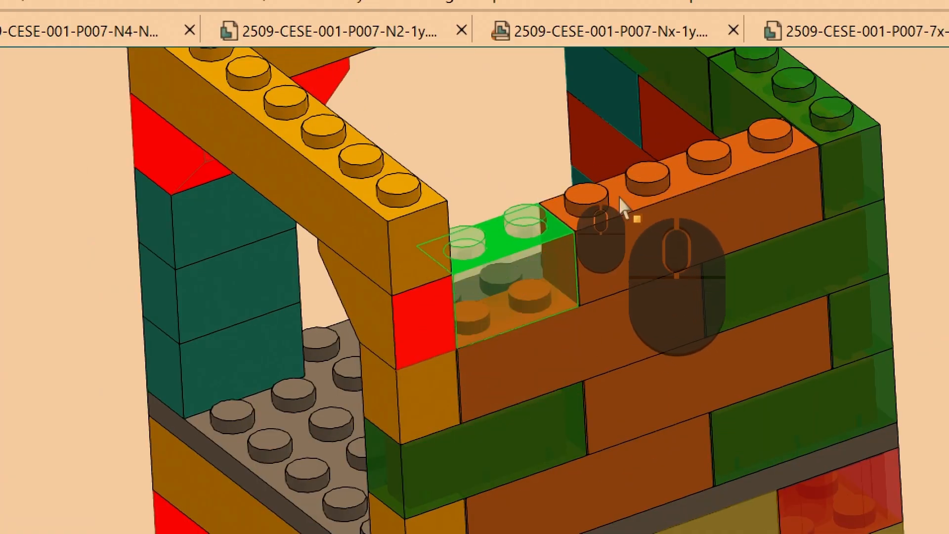
Insert brick 2509-CESE-001-P001, align it with the green 3x1 brick's end stud, and set its outer face flush with the yellow beam's end.
scroll(516, 139, up, 3)
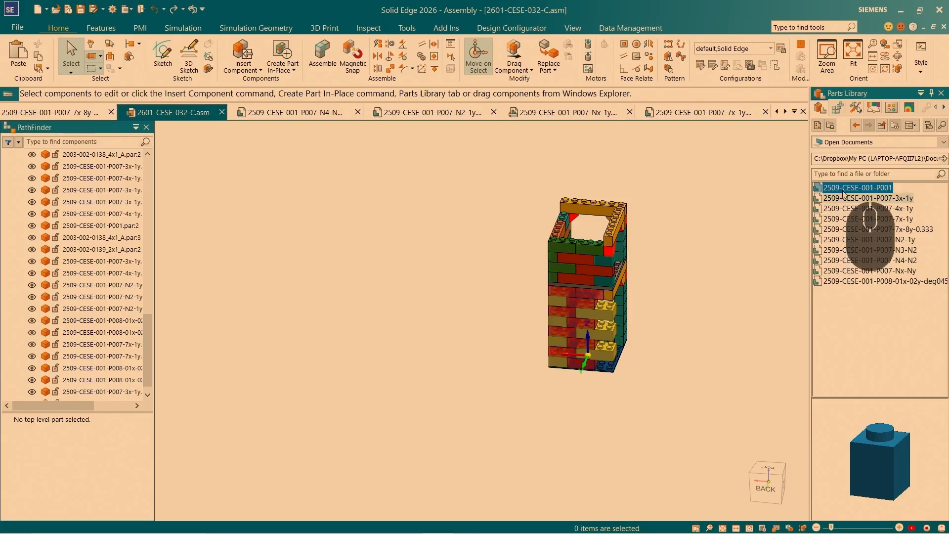
drag(857, 192, 632, 155)
scroll(632, 155, down, 2)
click(627, 169)
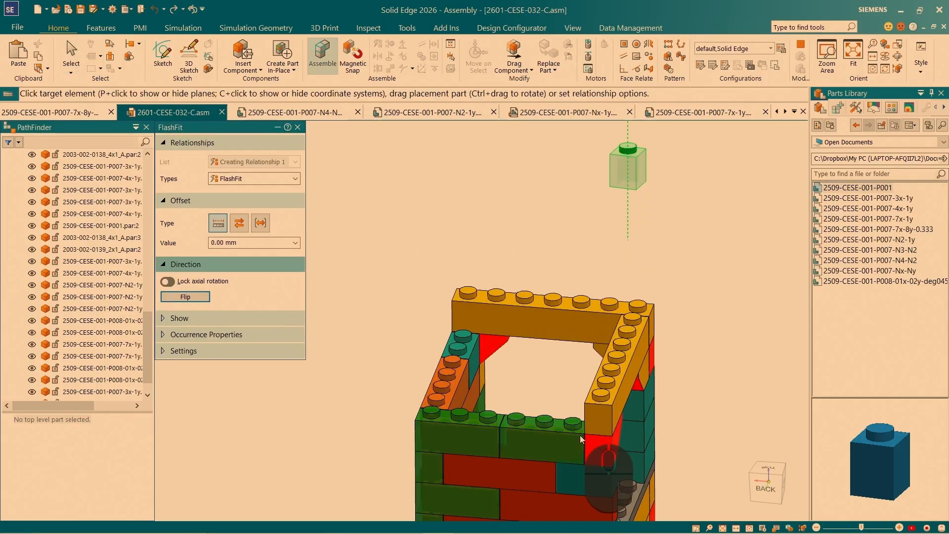
click(574, 294)
click(602, 420)
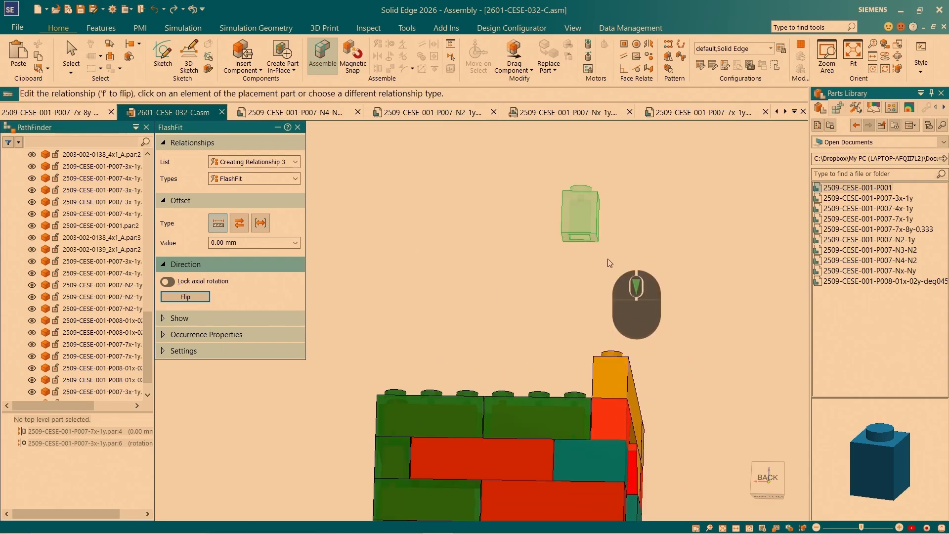
Seat the underside of the single-stud brick on the top face of the green 3x1 brick beside the yellow beam.
scroll(605, 262, down, 3)
scroll(594, 232, up, 3)
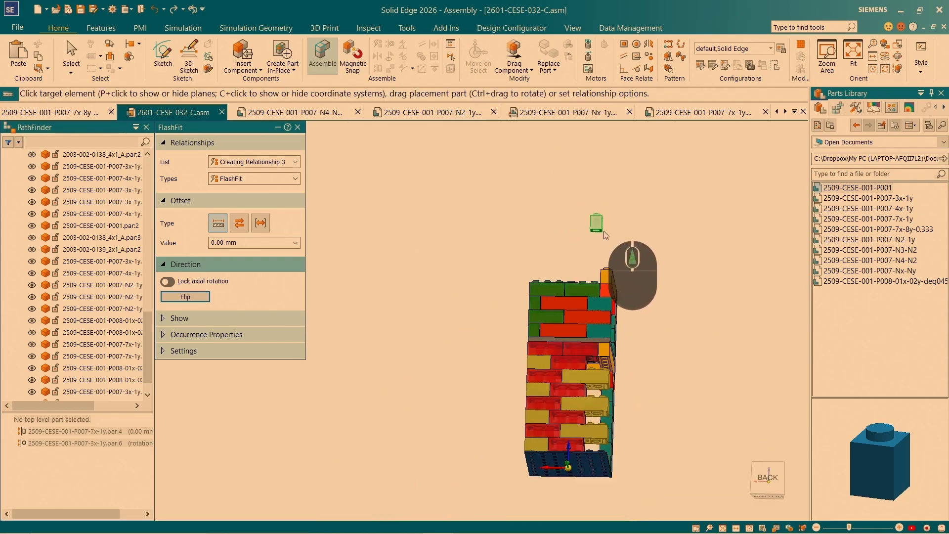
scroll(595, 310, down, 5)
click(528, 317)
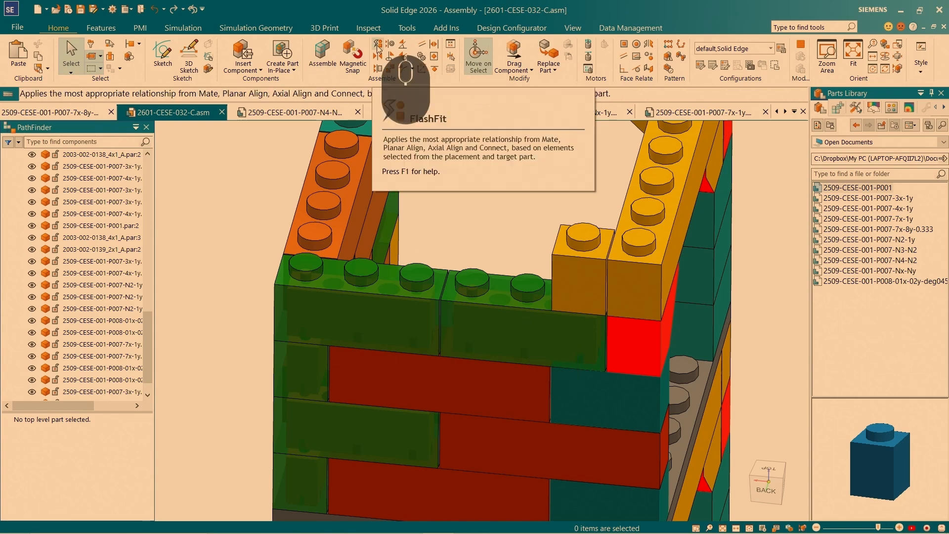
Select the upper red 4x1 brick in the back wall and reposition its steering wheel on the circular edge near its lower end.
scroll(502, 201, down, 1)
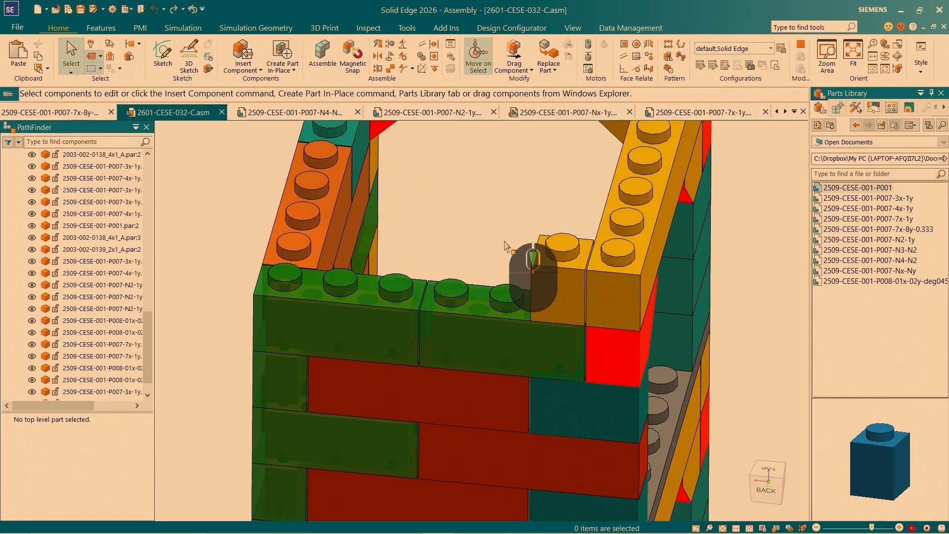
scroll(543, 277, down, 3)
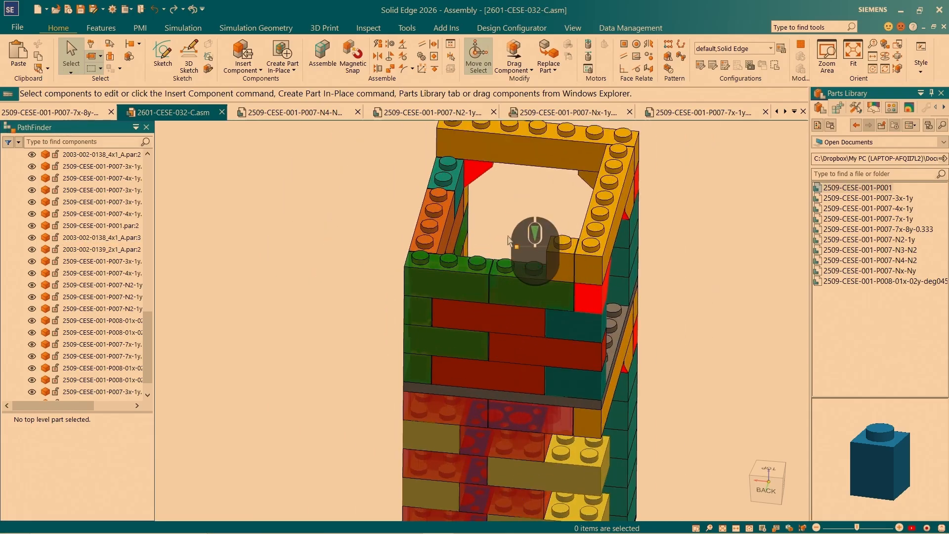
scroll(547, 202, up, 2)
scroll(531, 284, down, 2)
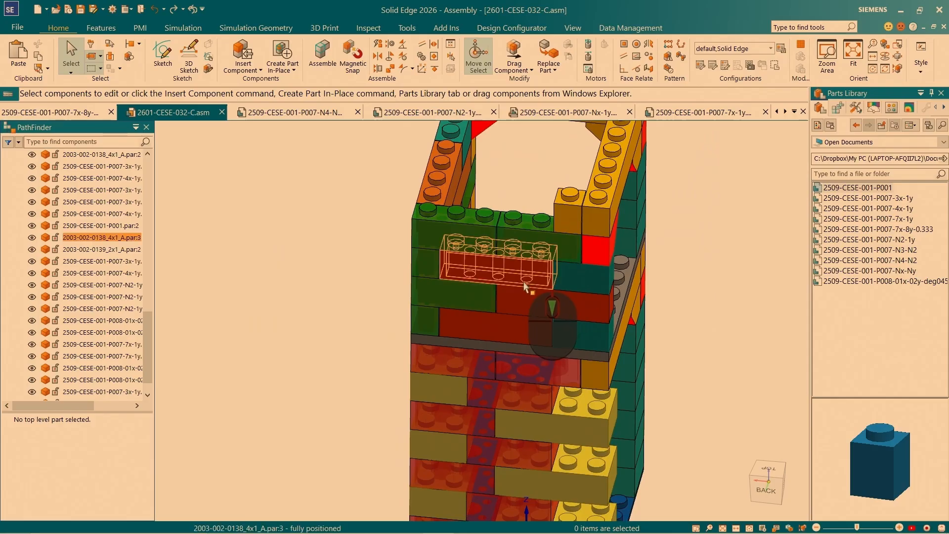
click(525, 286)
click(496, 273)
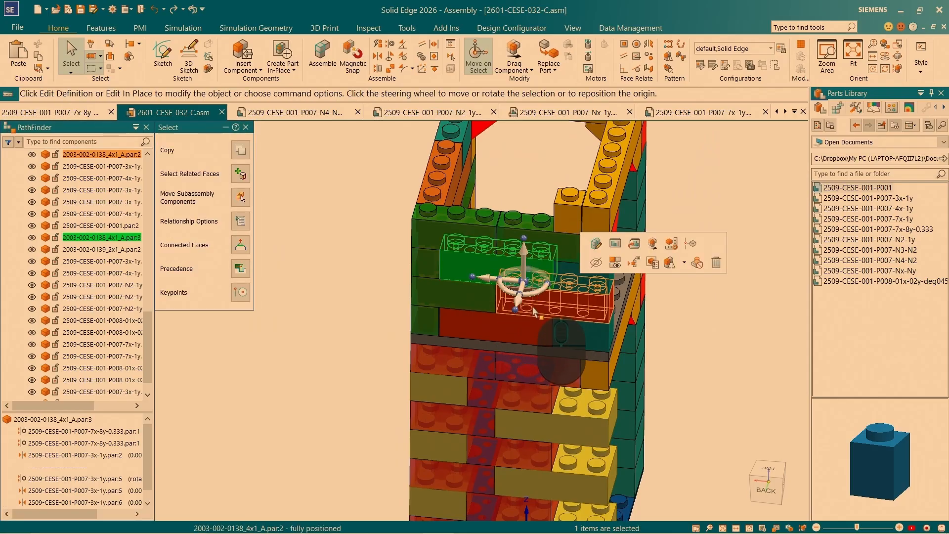
scroll(532, 297, down, 2)
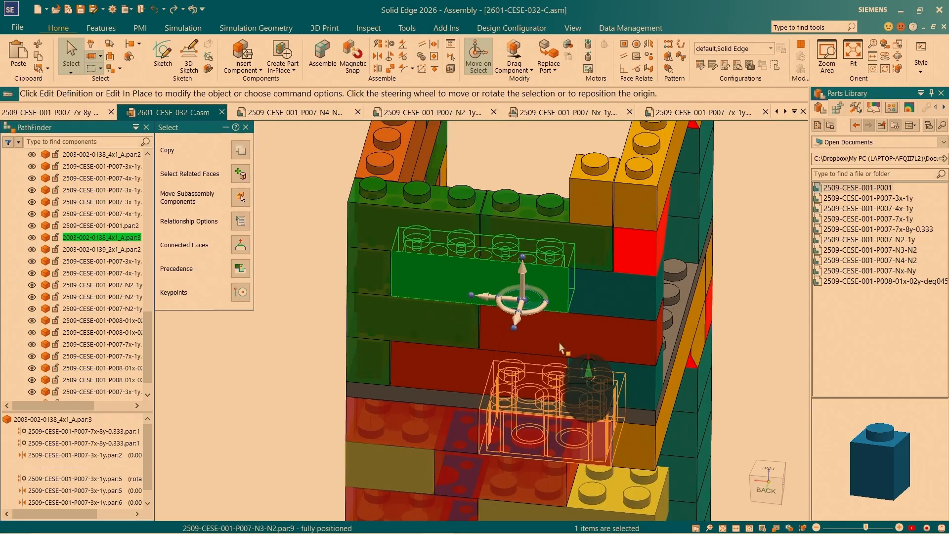
click(521, 300)
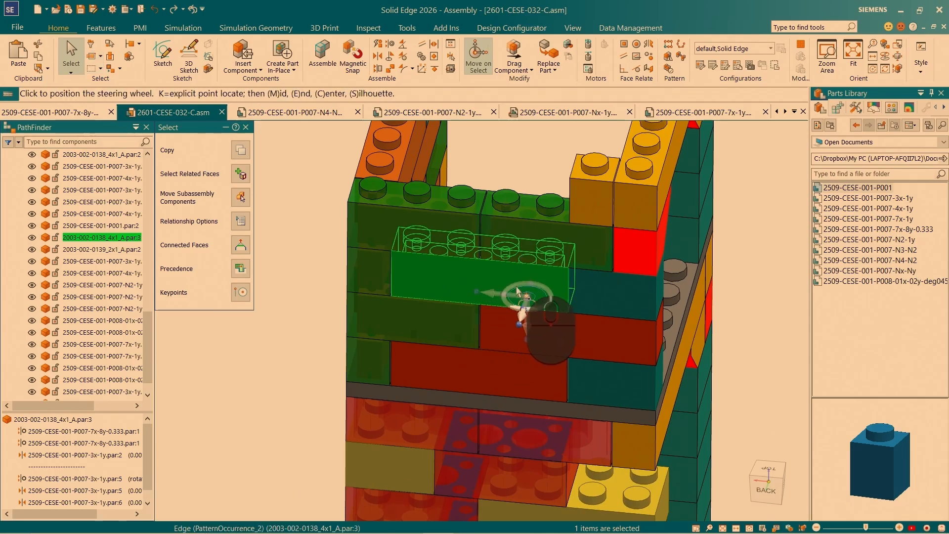
scroll(542, 317, up, 3)
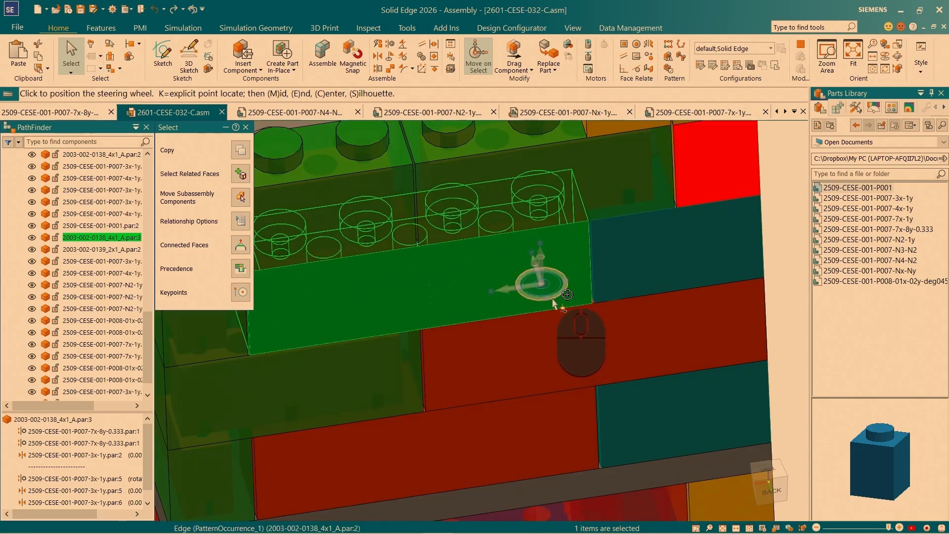
scroll(554, 301, up, 5)
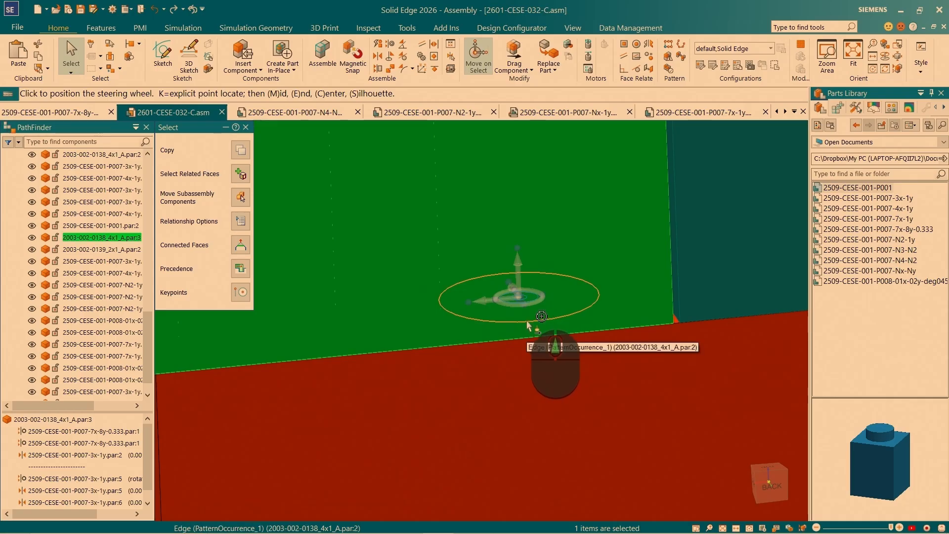
click(541, 316)
scroll(541, 316, down, 5)
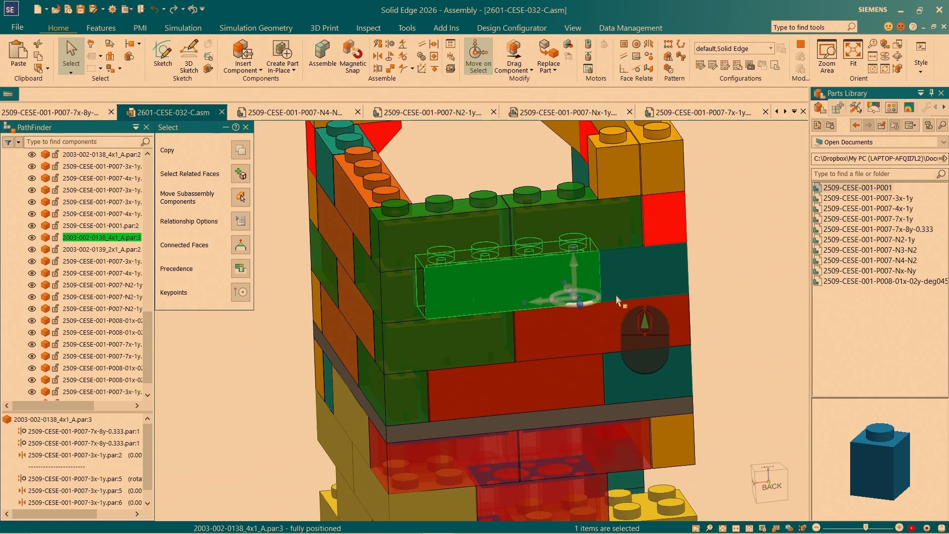
Copy the red 4x1 brick 19.20 mm up the back wall, replacing its relationships to the green bricks beneath and deleting the affected ones.
click(574, 275)
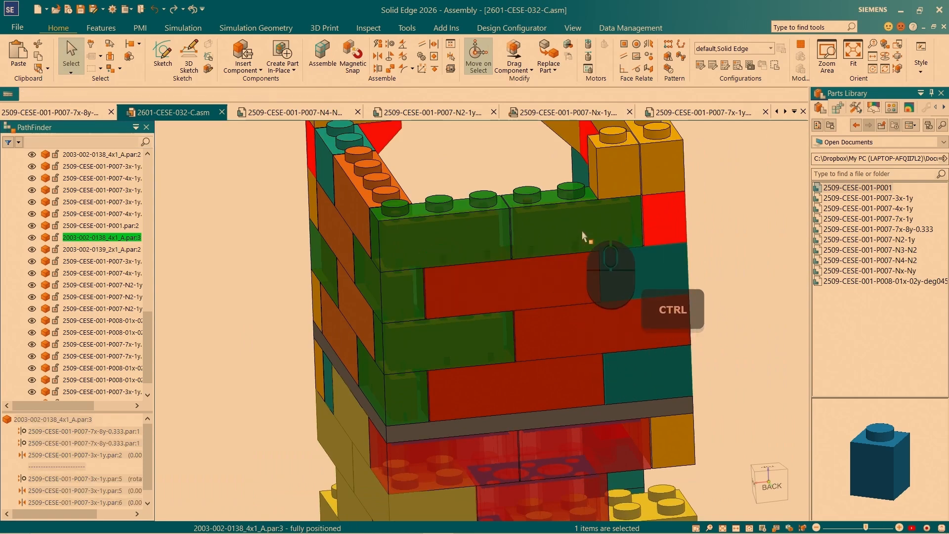
click(583, 197)
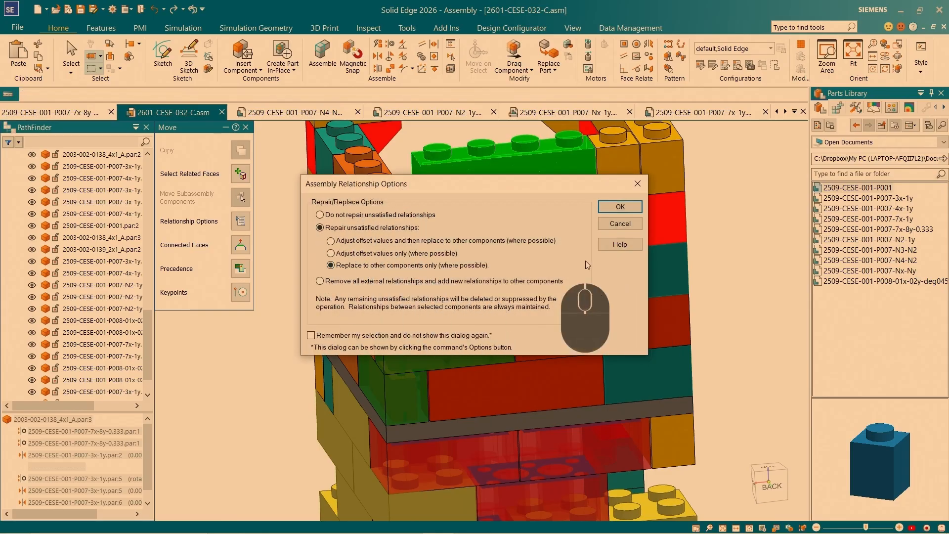
click(620, 206)
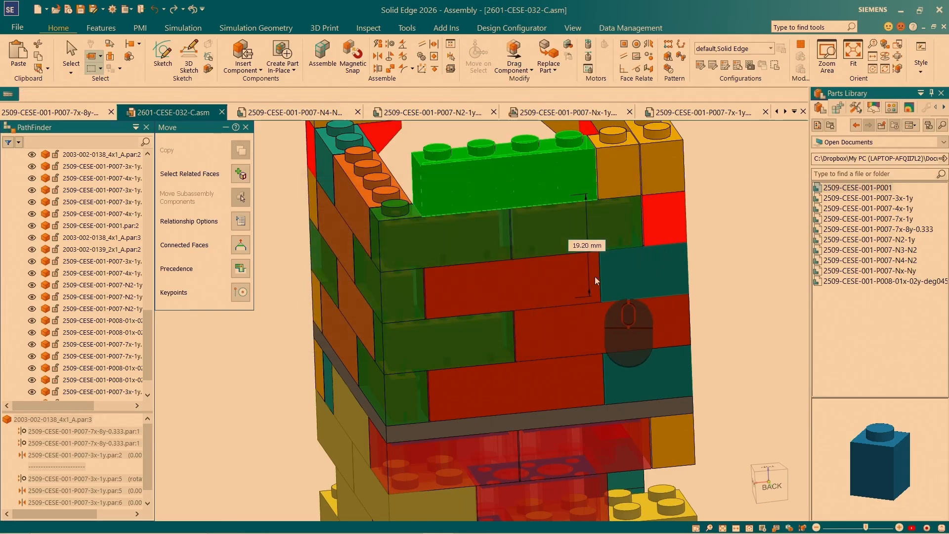
click(434, 225)
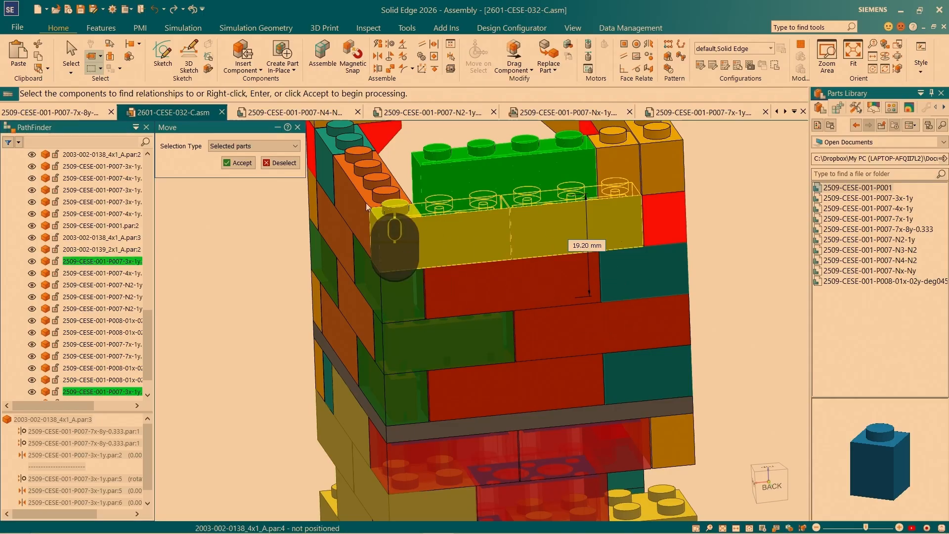
click(239, 163)
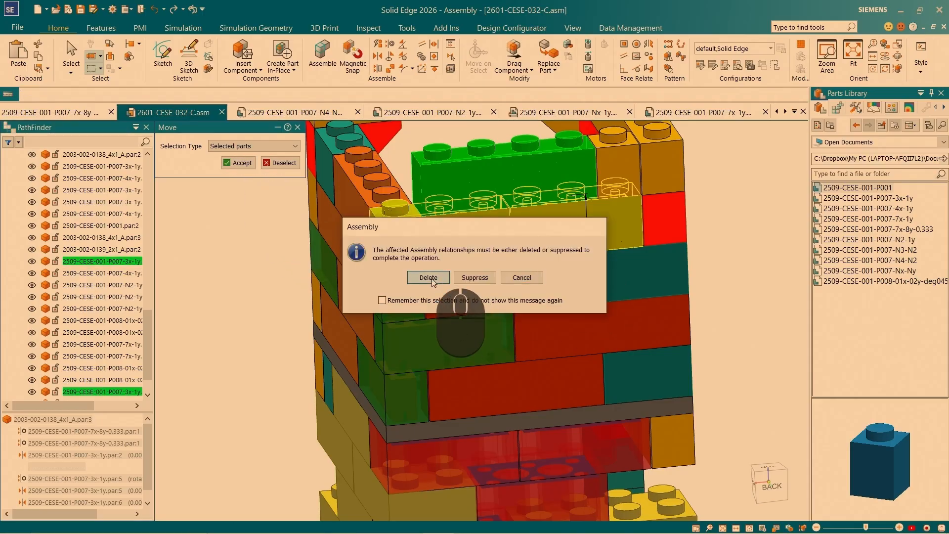
click(428, 278)
key(Escape)
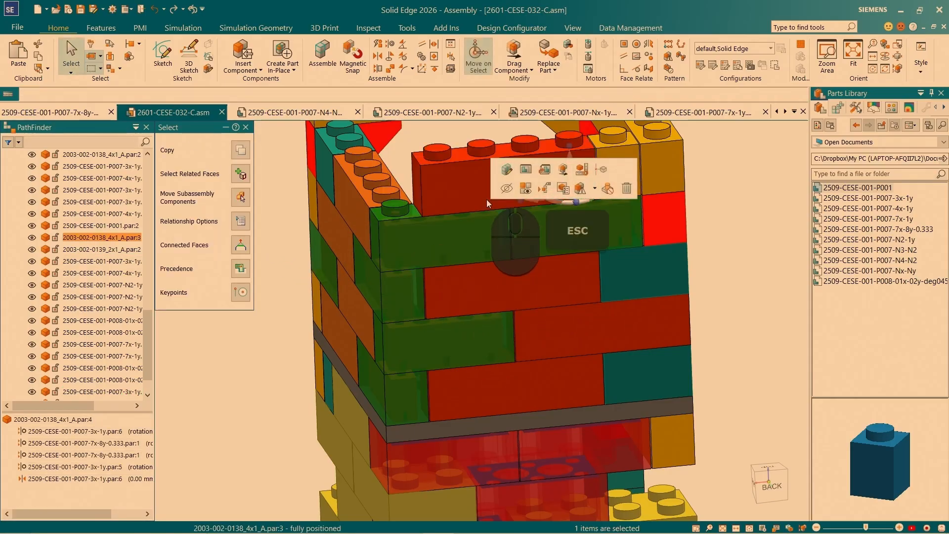
Check the relationships of the copied red 4x1 brick in the top course and save the assembly.
click(482, 165)
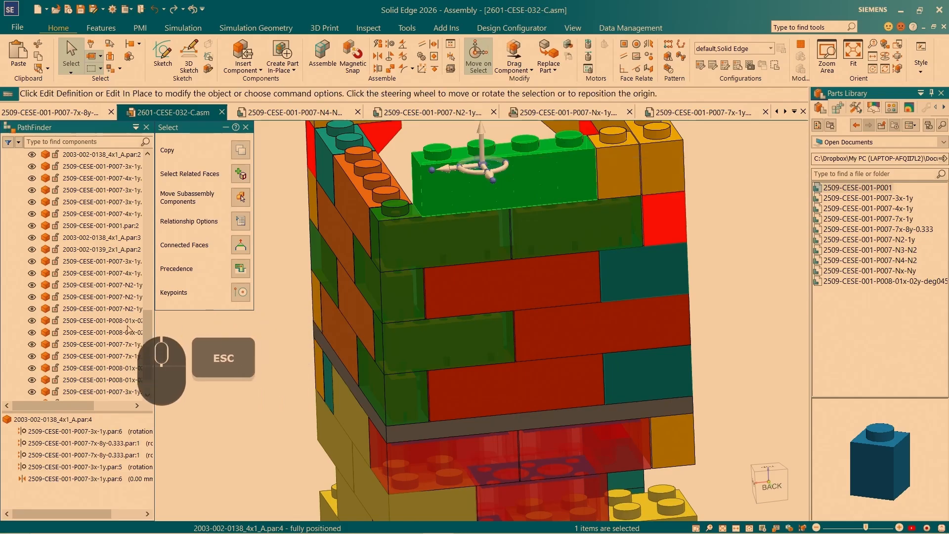
scroll(49, 390, down, 1)
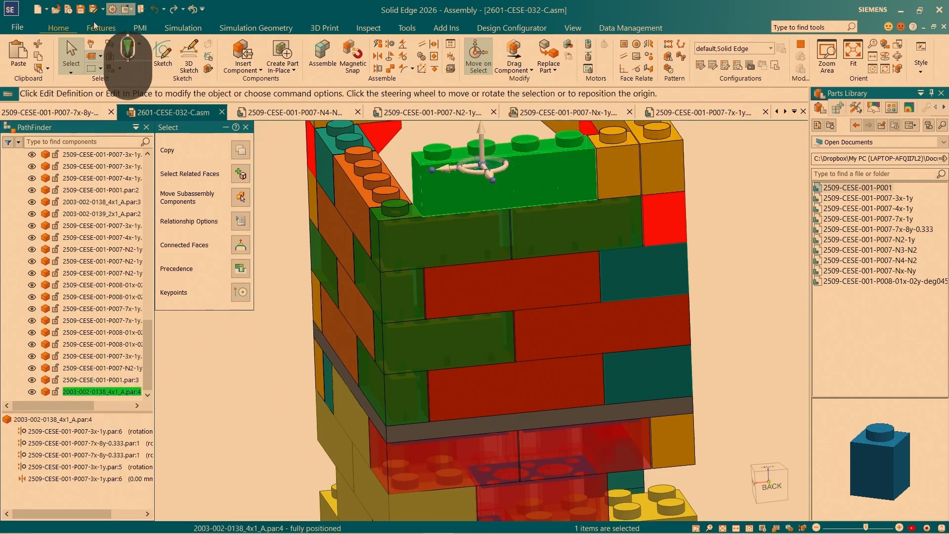
click(80, 9)
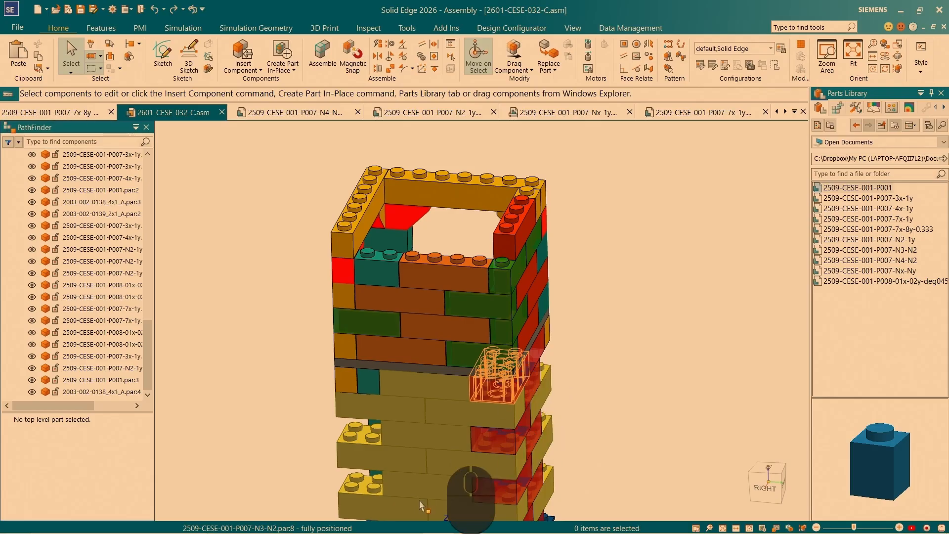
Select the adjoining orange 4x1 and green 3x1 bricks in the right wall and reposition the steering wheel at their lower outer corner.
scroll(465, 306, down, 3)
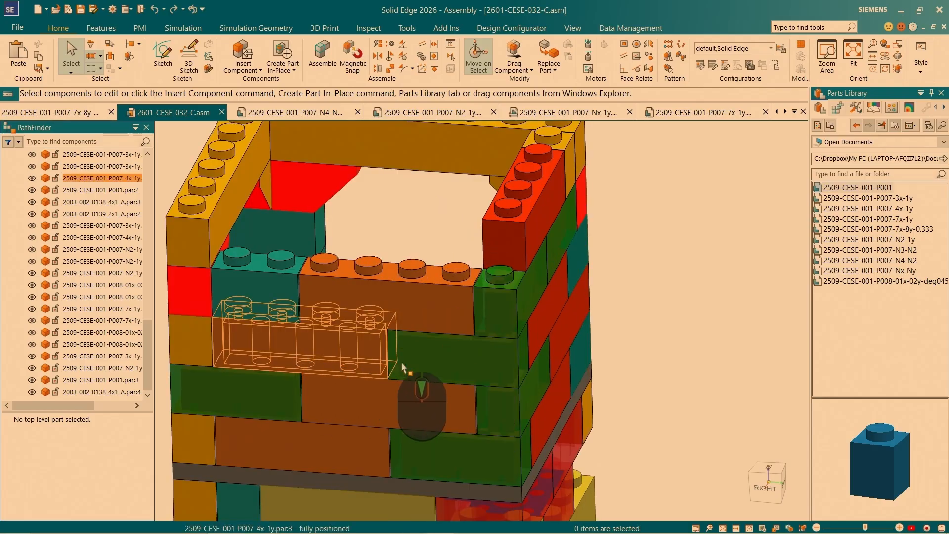
click(315, 360)
key(space)
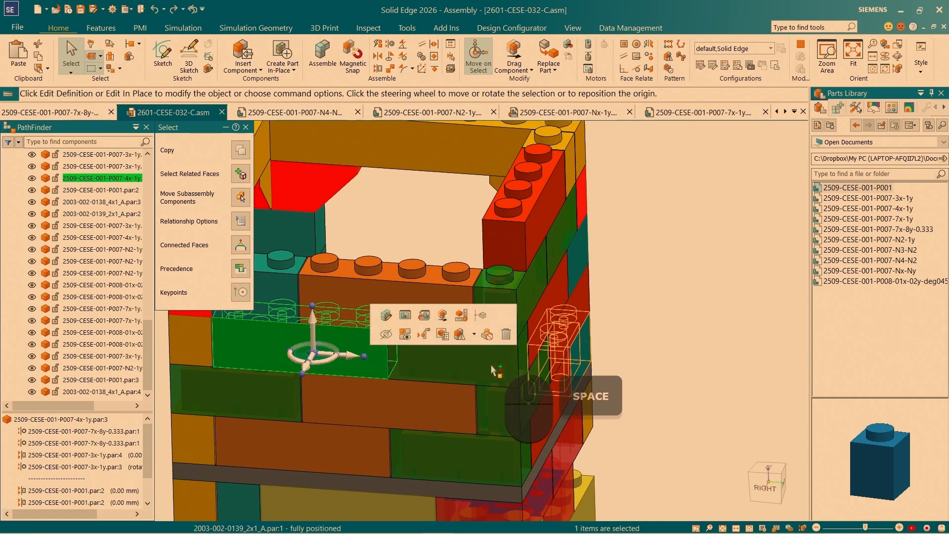
ctrl+click(462, 362)
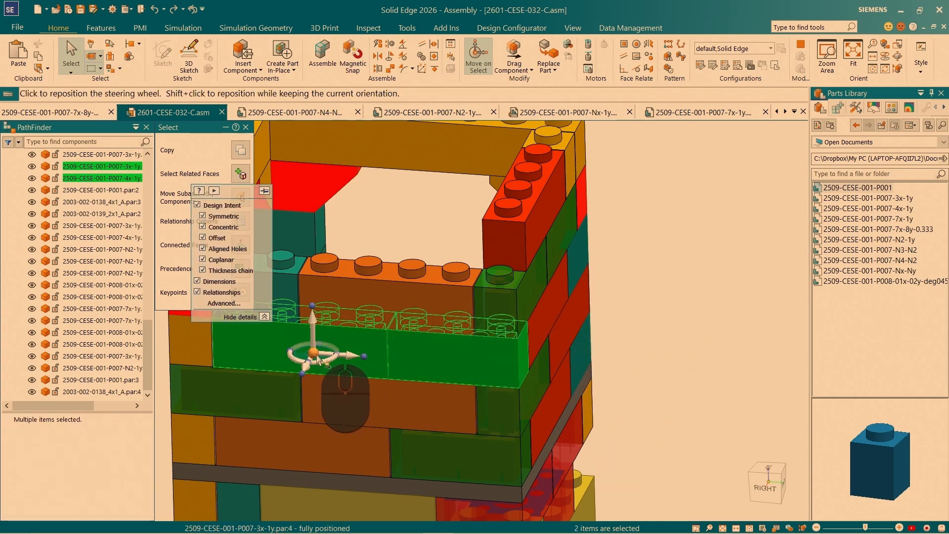
click(328, 361)
scroll(488, 504, up, 4)
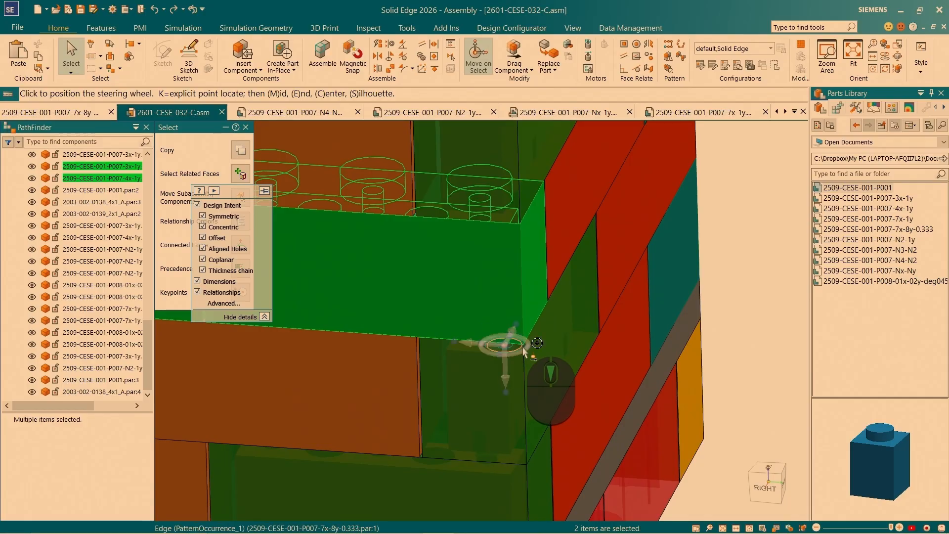
click(525, 349)
scroll(534, 375, down, 3)
Copy both bricks vertically to the top course, repairing unsatisfied relationships by replacing to other components only.
ctrl+click(528, 391)
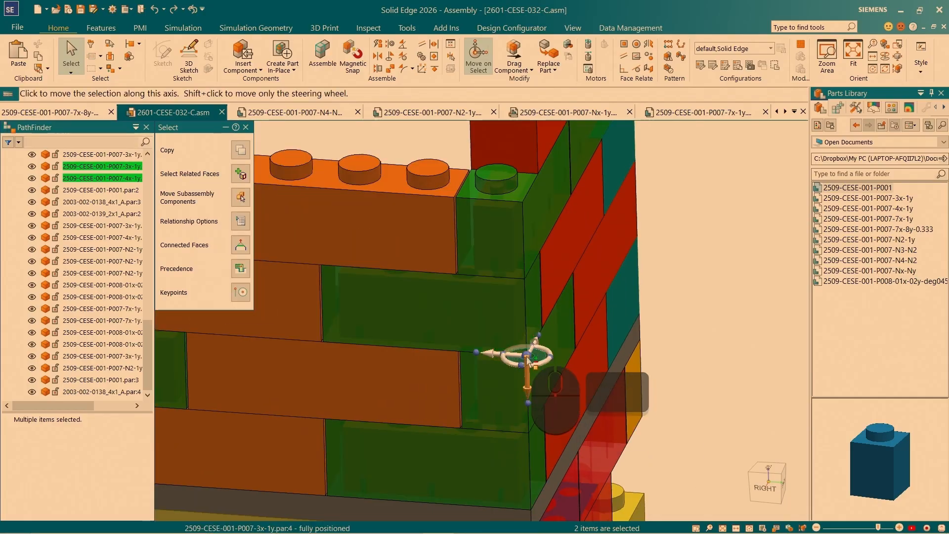
ctrl+click(523, 206)
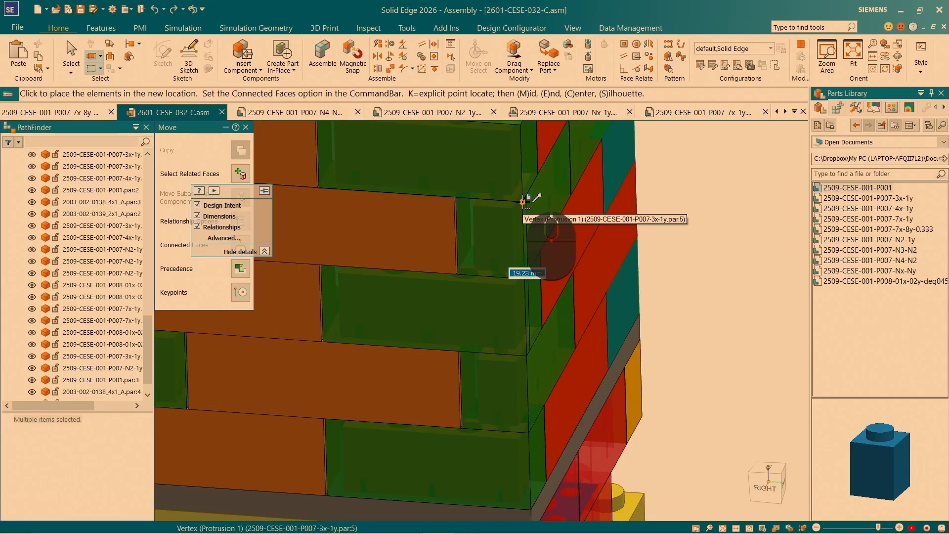
click(523, 206)
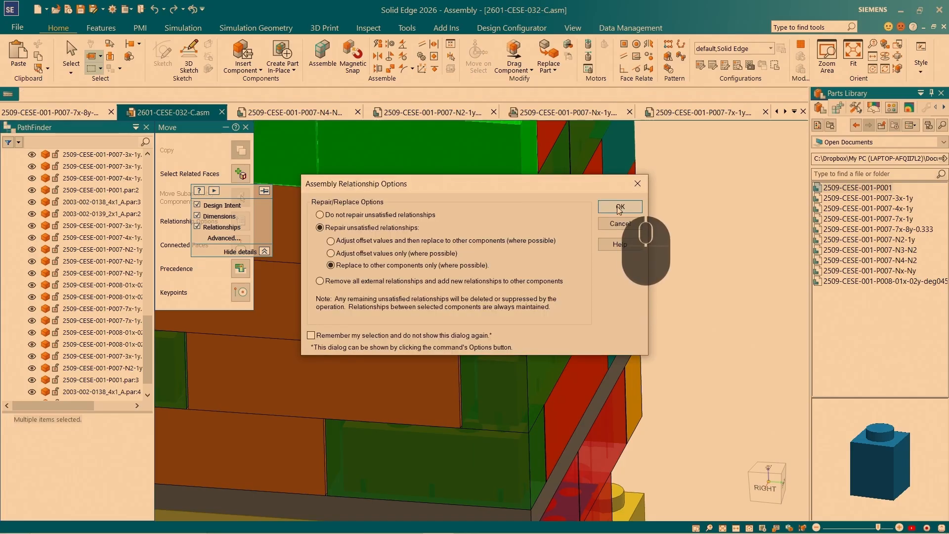
click(620, 207)
Assign the teal, orange and green bricks directly below as relationship targets for the two copies, deleting the affected relationships.
scroll(435, 246, down, 3)
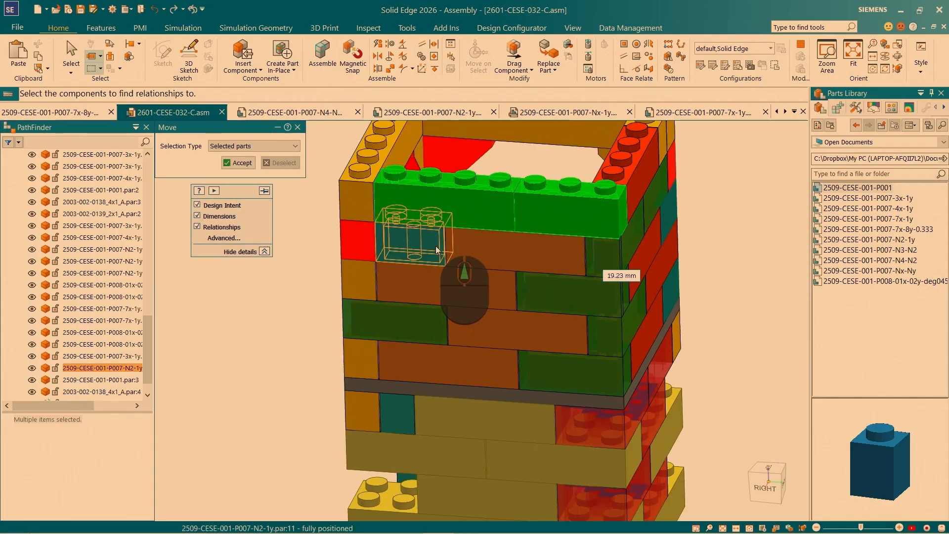
click(490, 254)
click(596, 254)
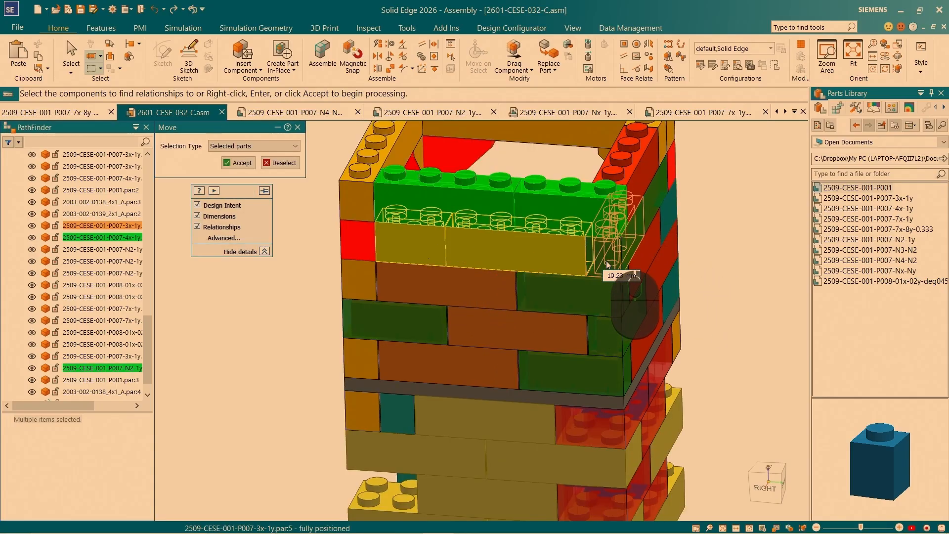
click(235, 166)
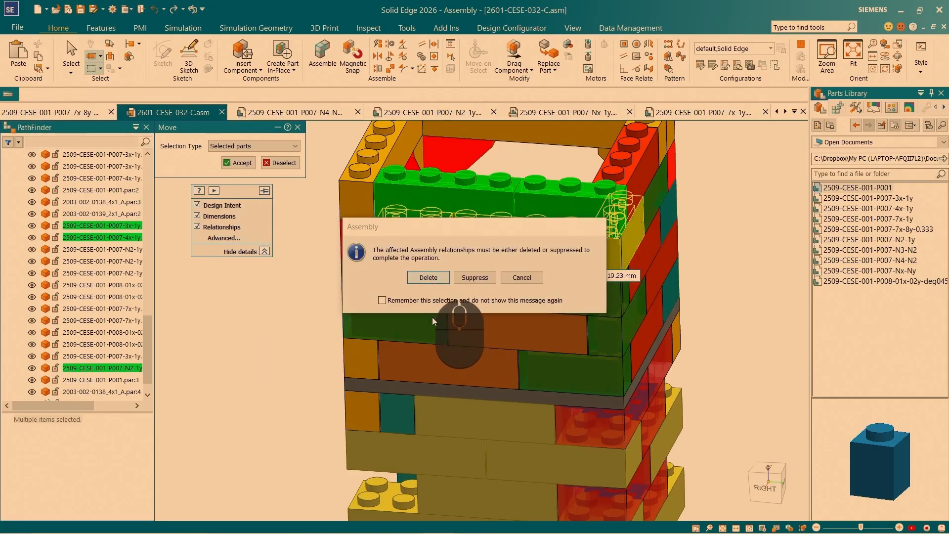
scroll(52, 391, down, 1)
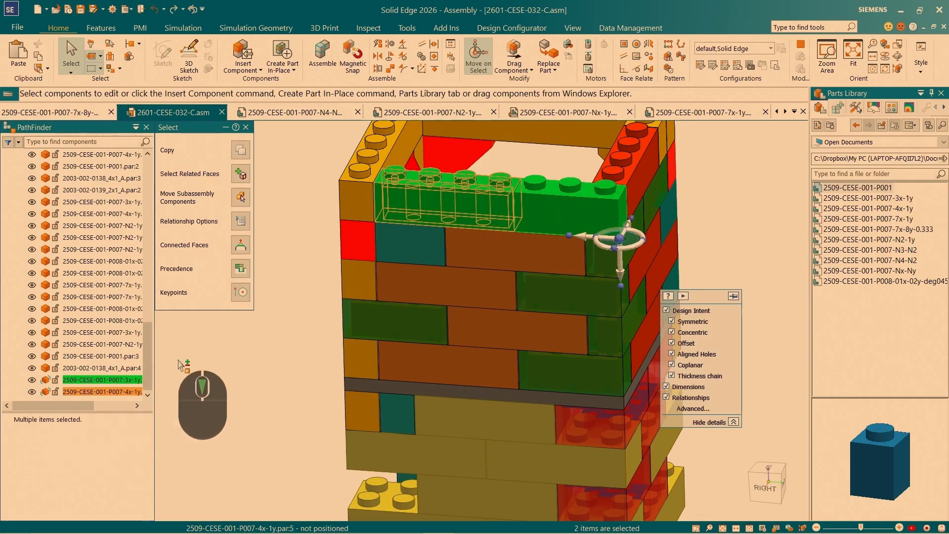
key(Escape)
key(Escape)
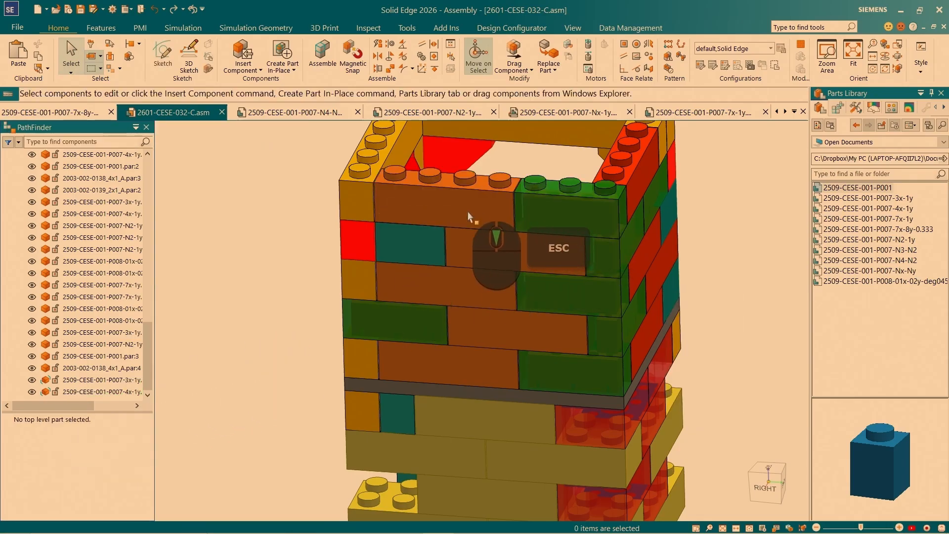
Inspect the relationships of the copied orange 4x1 and green 3x1 bricks in the top course.
click(464, 204)
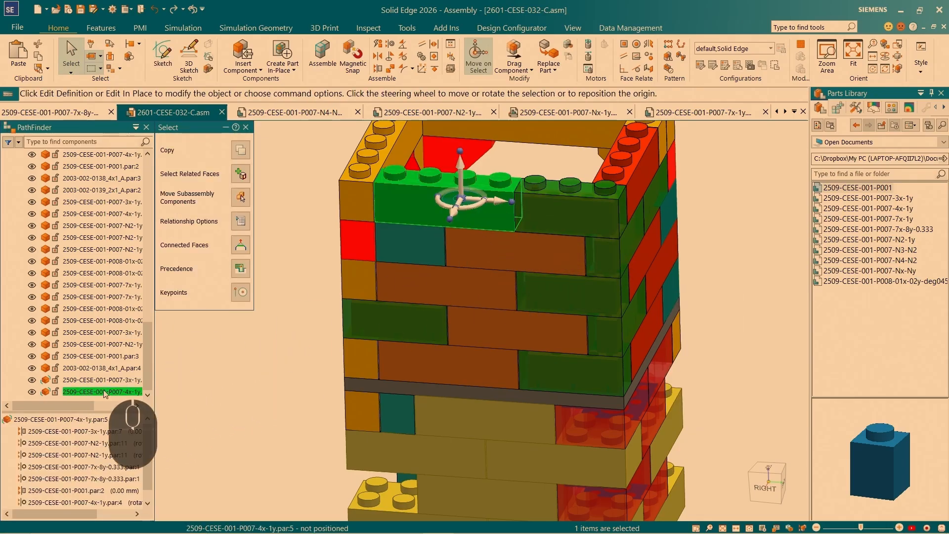
click(88, 382)
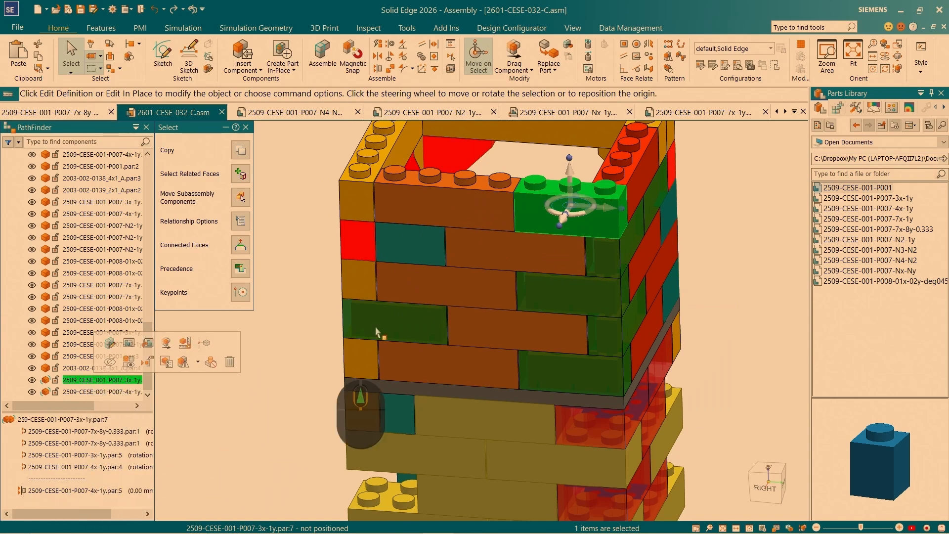
key(Escape)
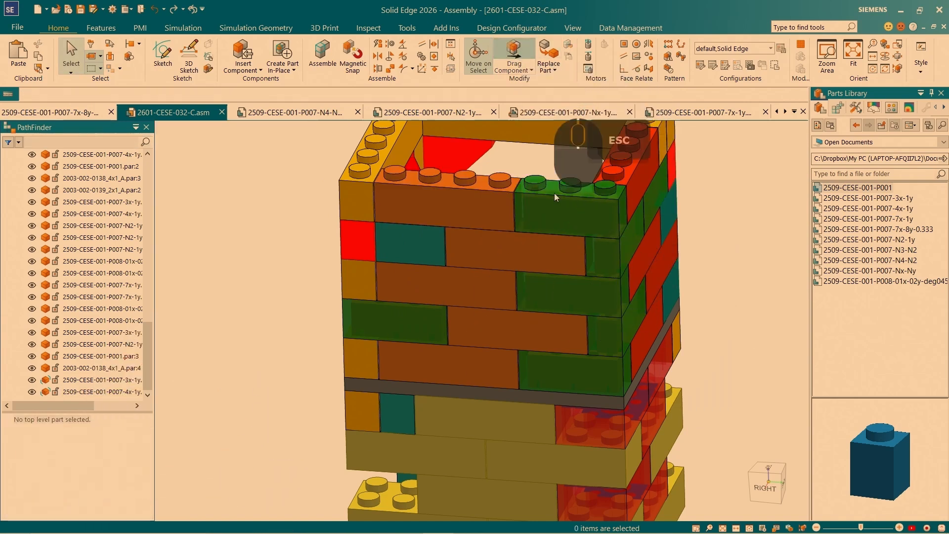
Use Drag Component to lift the copied green 3x1 brick clear of the course beneath it.
click(573, 223)
click(585, 198)
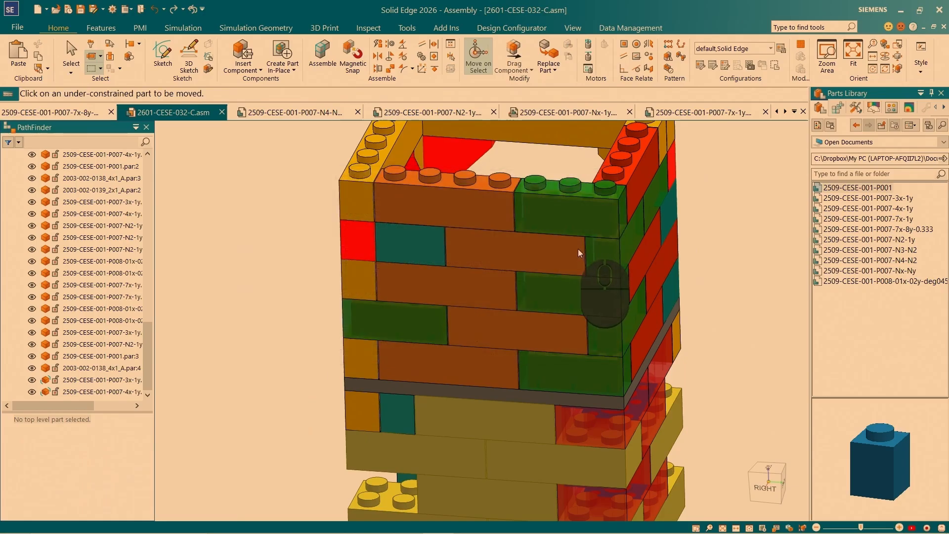
mouse_move(578, 253)
mouse_down()
mouse_move(617, 198)
mouse_move(582, 276)
mouse_move(607, 170)
mouse_move(583, 262)
mouse_move(575, 166)
mouse_up()
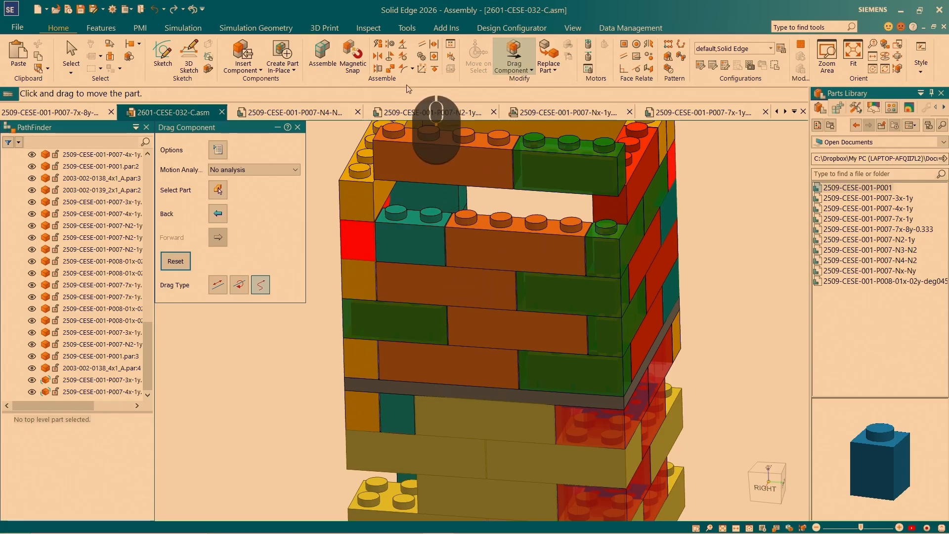
Use FlashFit with a 0.00 mm offset to seat the green 3x1 brick's underside on the green corner brick's top face.
click(378, 45)
scroll(626, 198, up, 5)
middle_drag(592, 275, 591, 299)
click(628, 197)
scroll(620, 194, down, 4)
scroll(587, 272, up, 4)
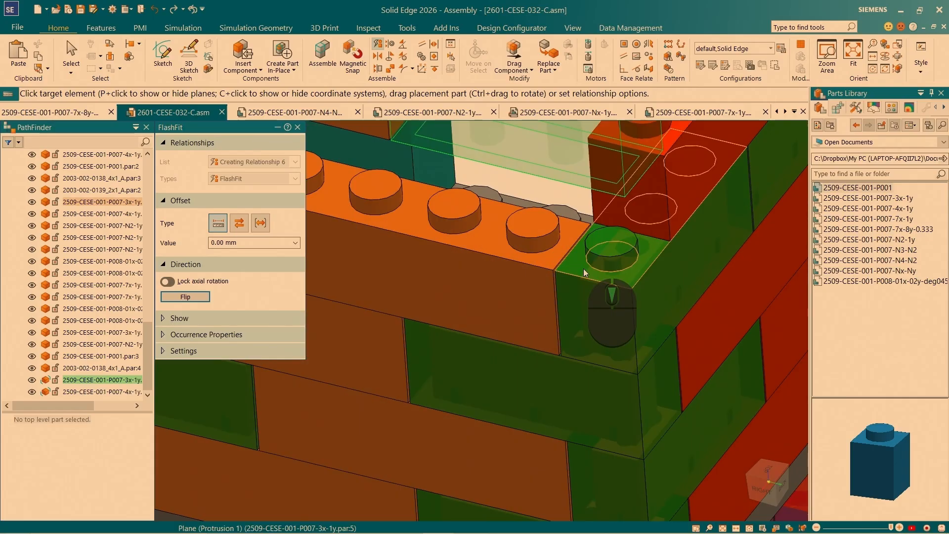
click(587, 271)
scroll(580, 328, down, 5)
key(Escape)
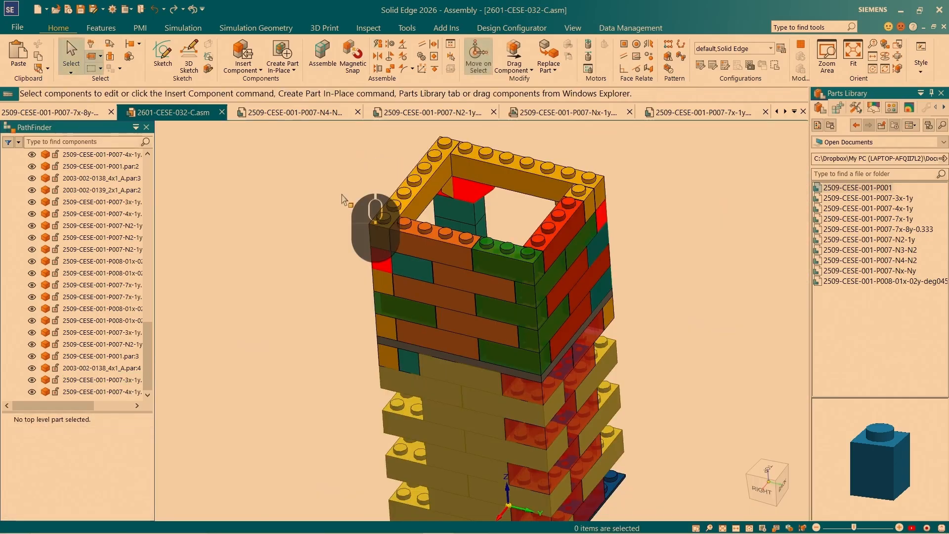
Select the yellow 1x1 brick between the red 4x1 and yellow 7x1 bricks and align its steering wheel to the underside's centre.
scroll(433, 267, up, 5)
click(99, 391)
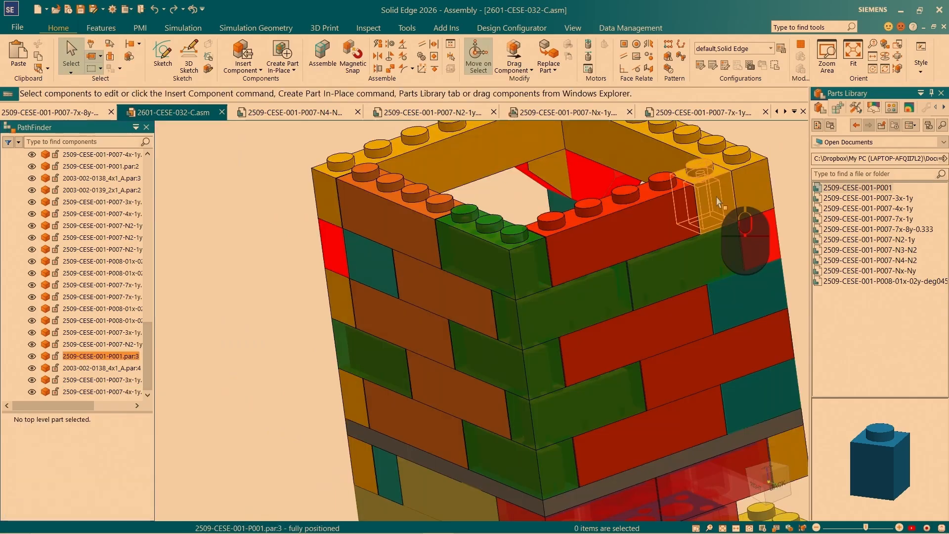
click(717, 200)
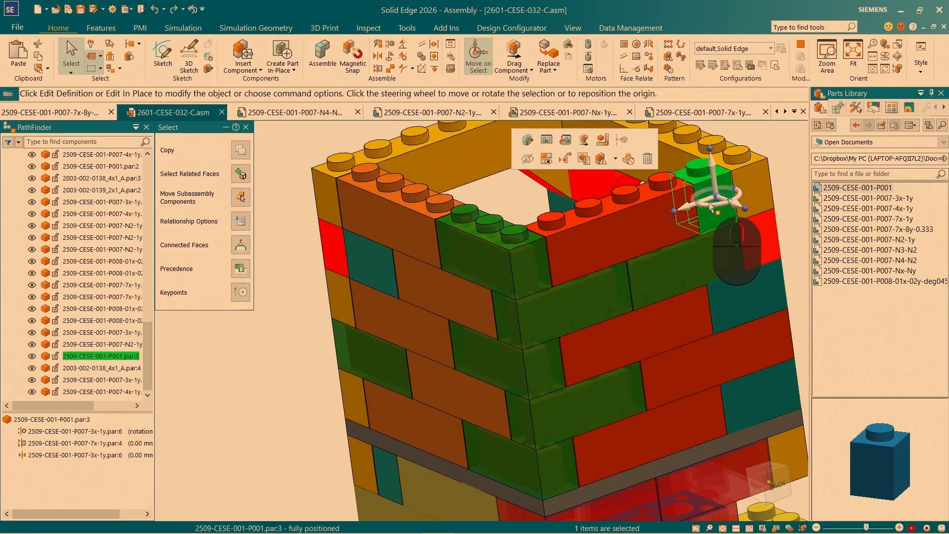
click(717, 195)
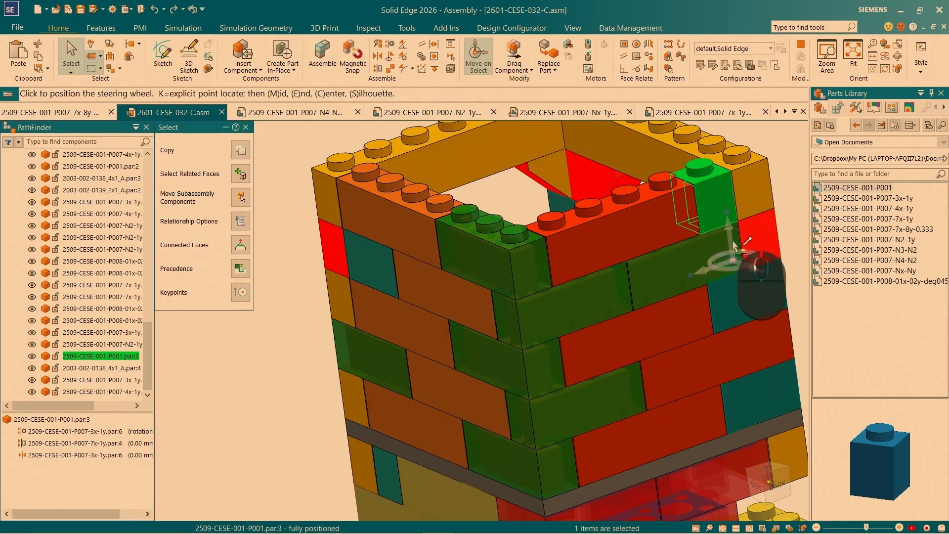
scroll(727, 231, up, 3)
scroll(727, 231, up, 4)
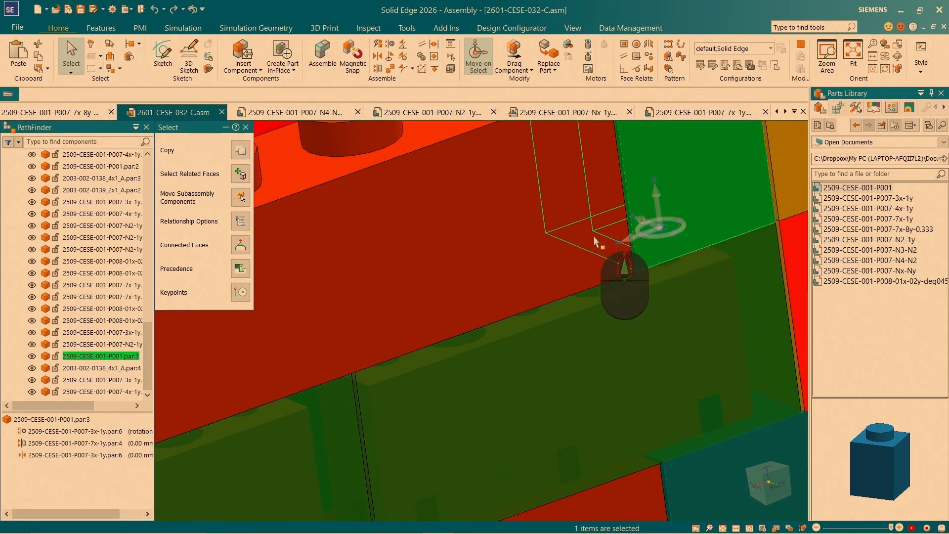
scroll(595, 242, up, 5)
middle_drag(611, 268, 585, 277)
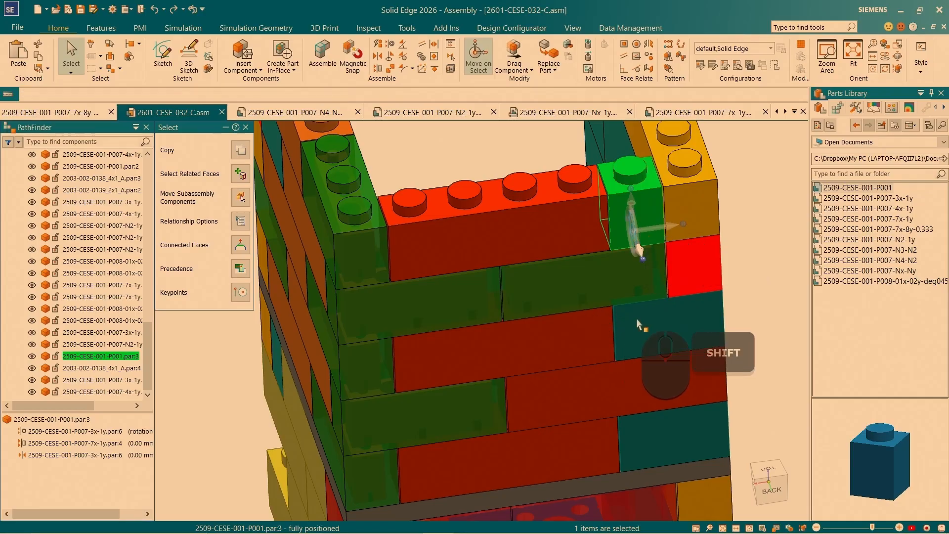
mouse_move(610, 299)
shift+middle_down()
mouse_move(623, 289)
mouse_move(628, 303)
shift+middle_up()
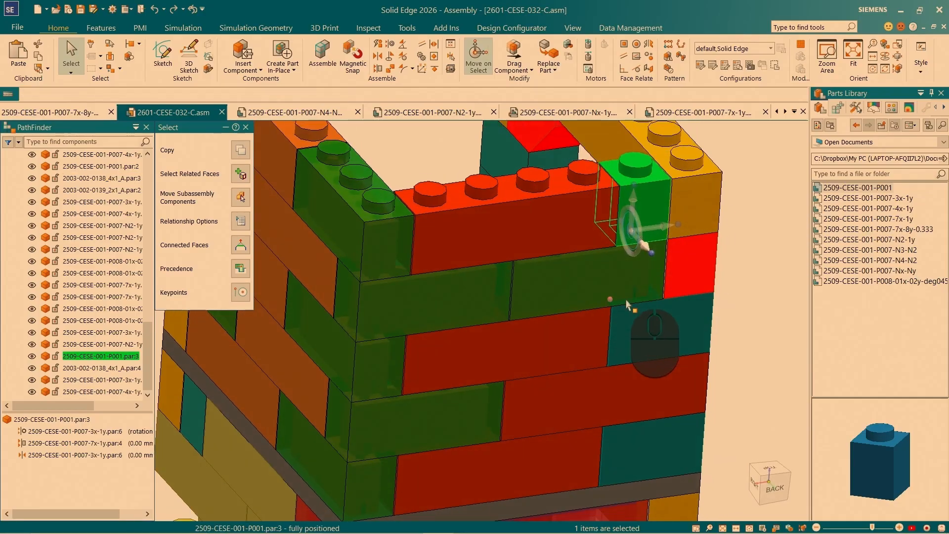
scroll(727, 247, down, 3)
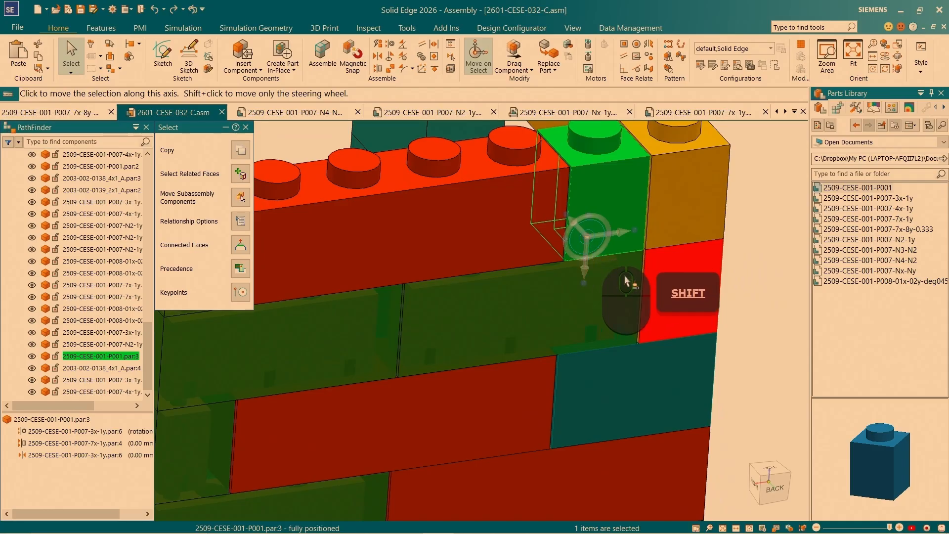
shift+scroll(608, 281, up, 5)
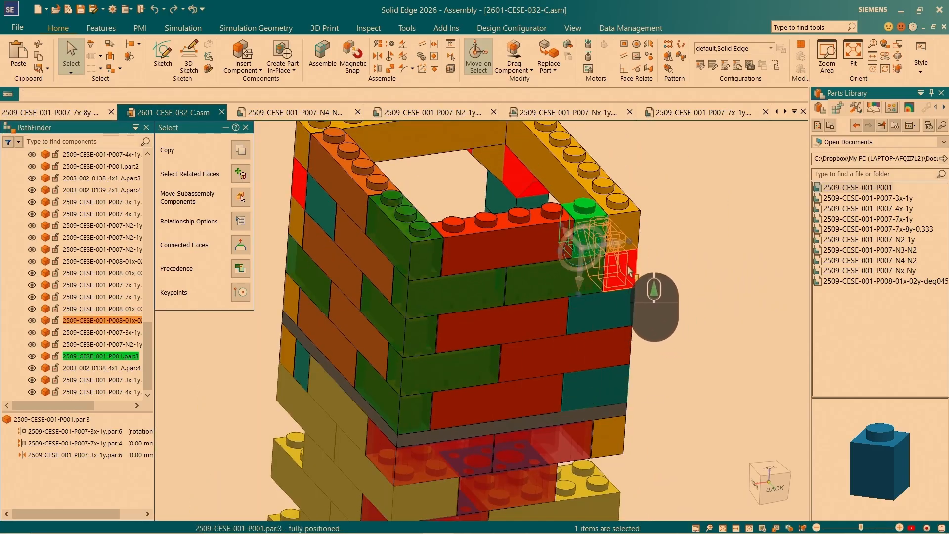
Copy the yellow 1x1 brick onto the end stud of the green 3x1 corner brick.
ctrl+click(595, 243)
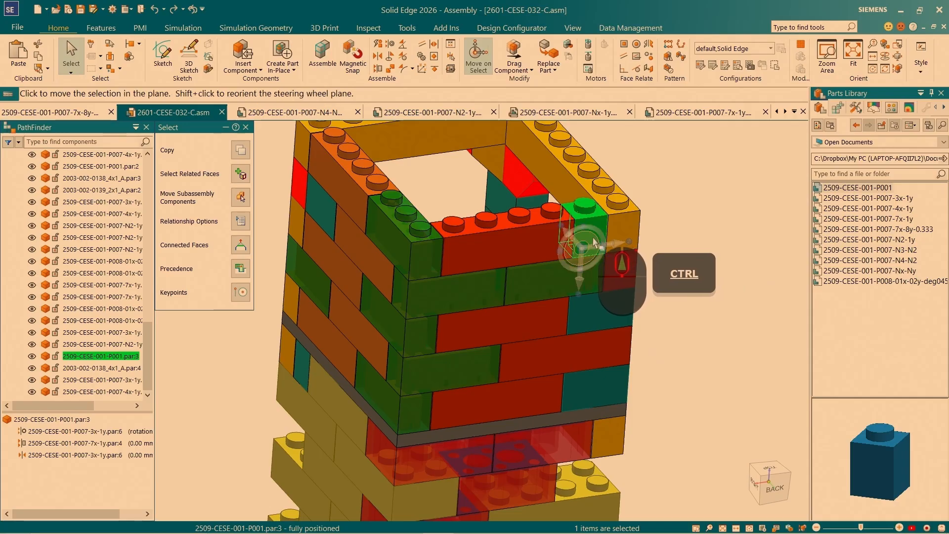
ctrl+click(593, 240)
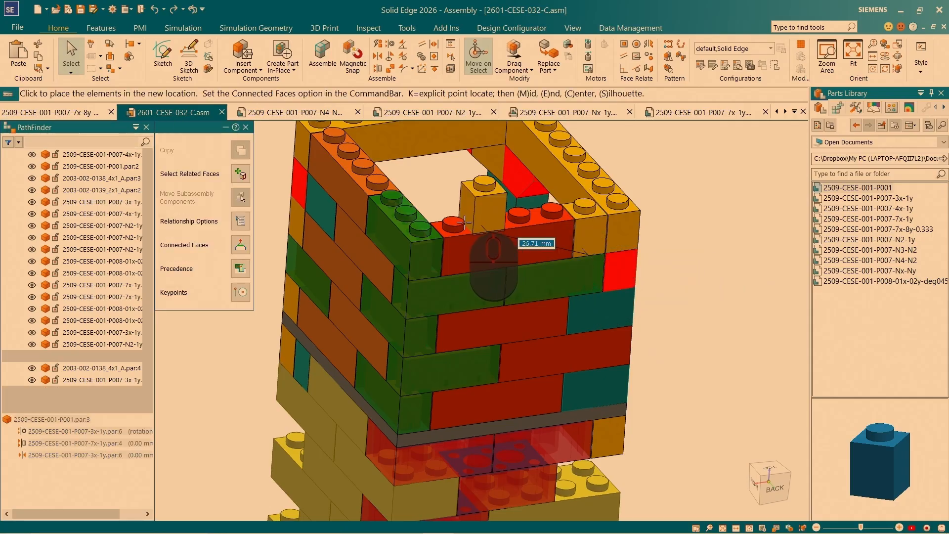
scroll(443, 229, down, 5)
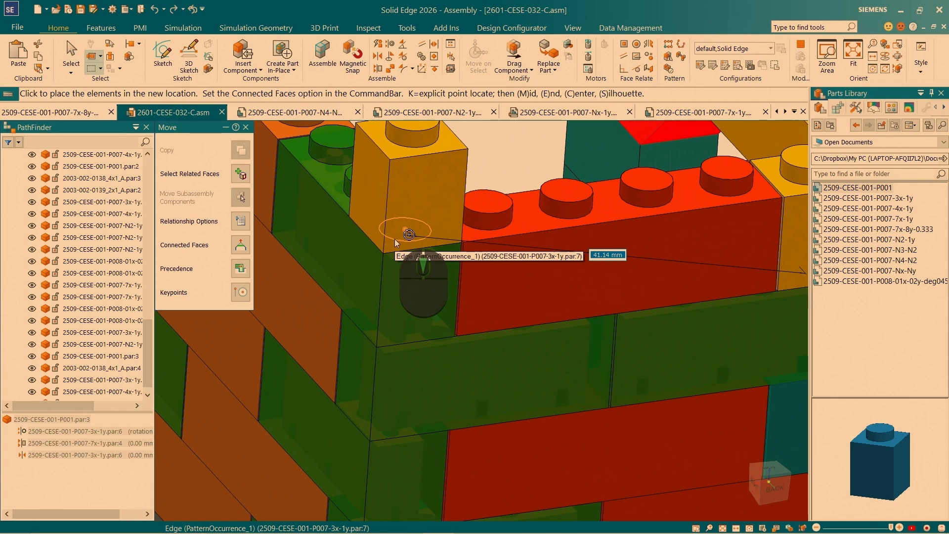
click(397, 243)
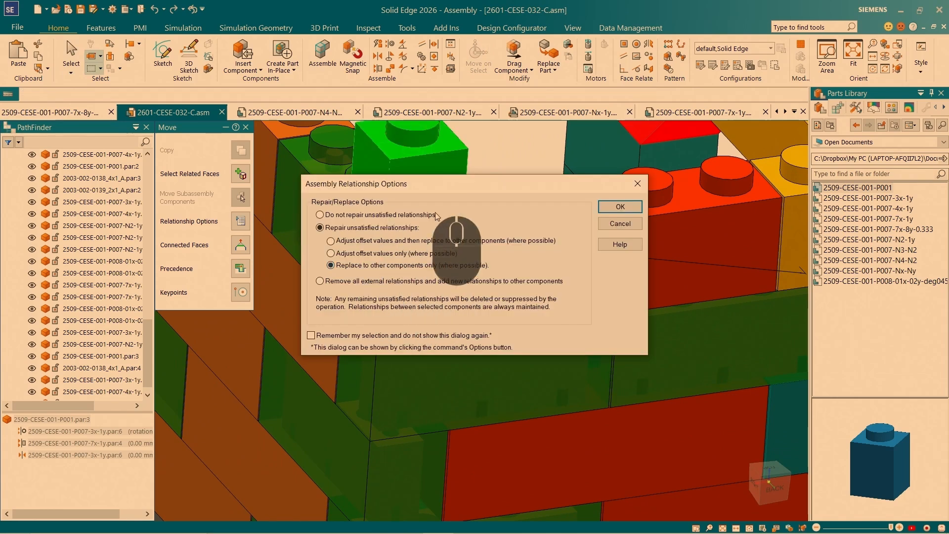
Repair the copy's relationships by replacing to other components only, with the green 3x1 brick below as target, and check its positioning.
click(621, 208)
click(389, 283)
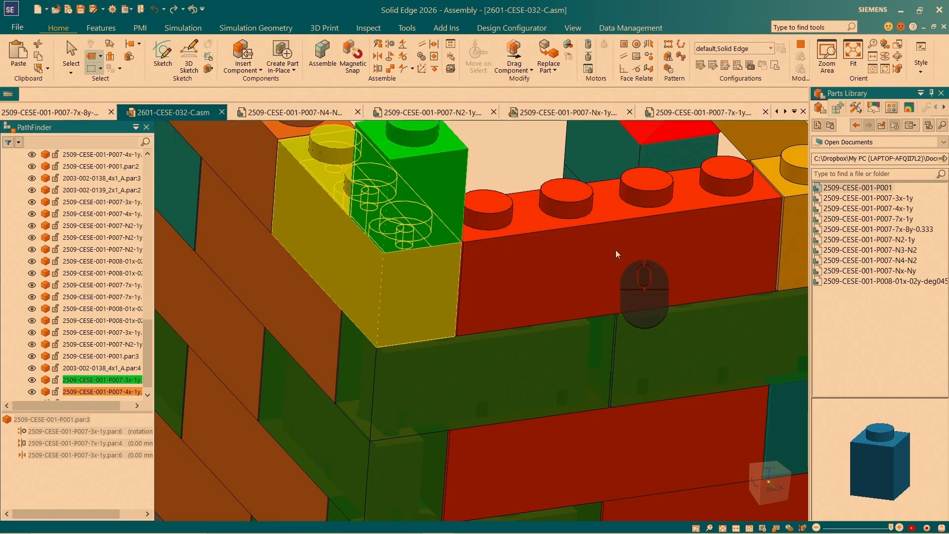
right_click(615, 250)
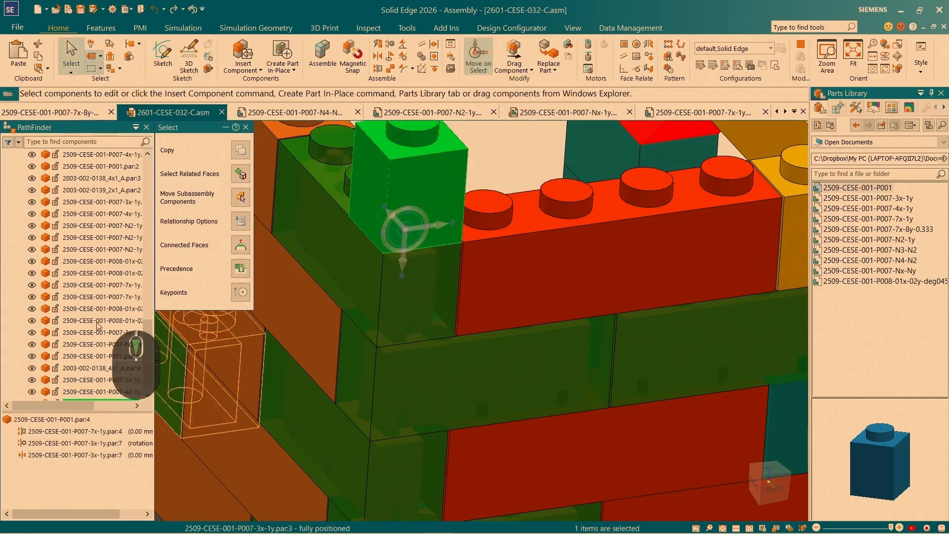
scroll(106, 399, down, 1)
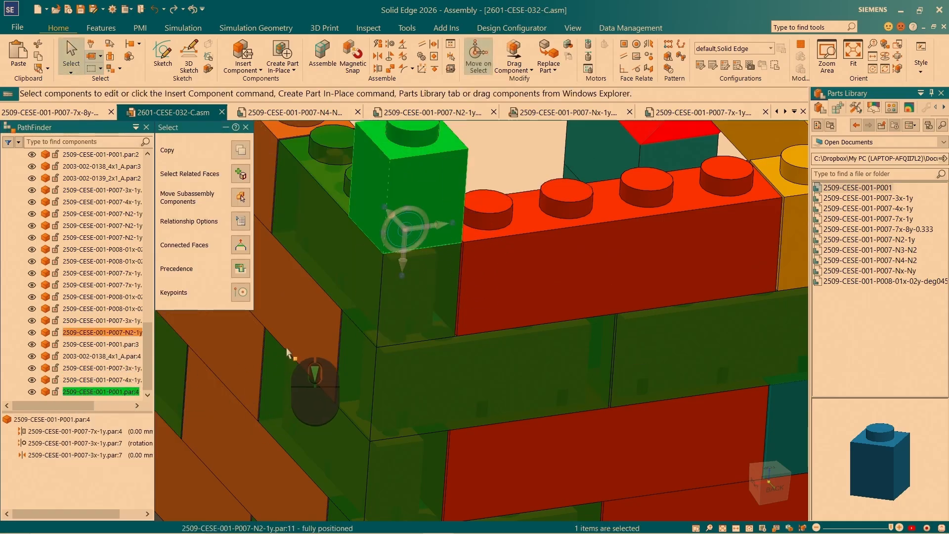
scroll(367, 277, down, 4)
click(76, 41)
scroll(529, 318, down, 2)
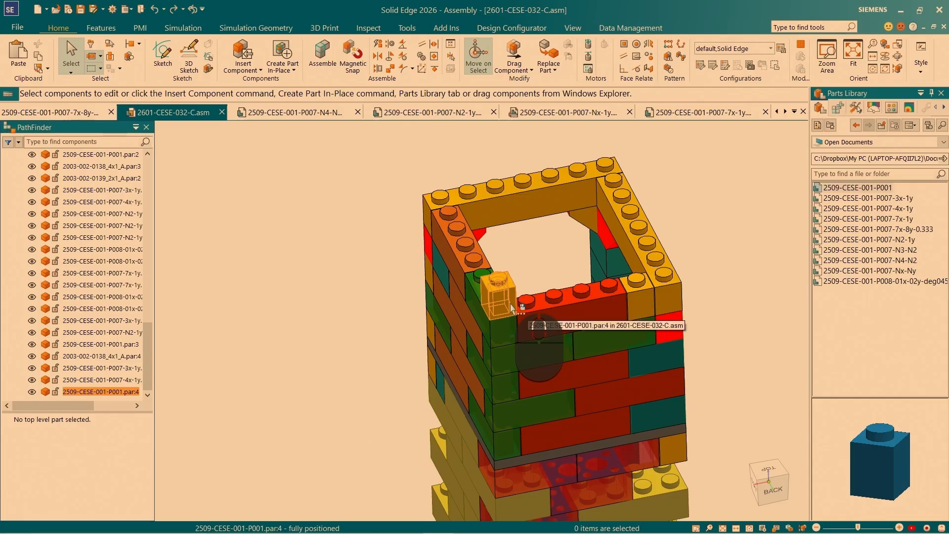
Select the copied 1x1 brick on the green corner and place its steering wheel at the centre of its stud's base.
scroll(683, 337, up, 5)
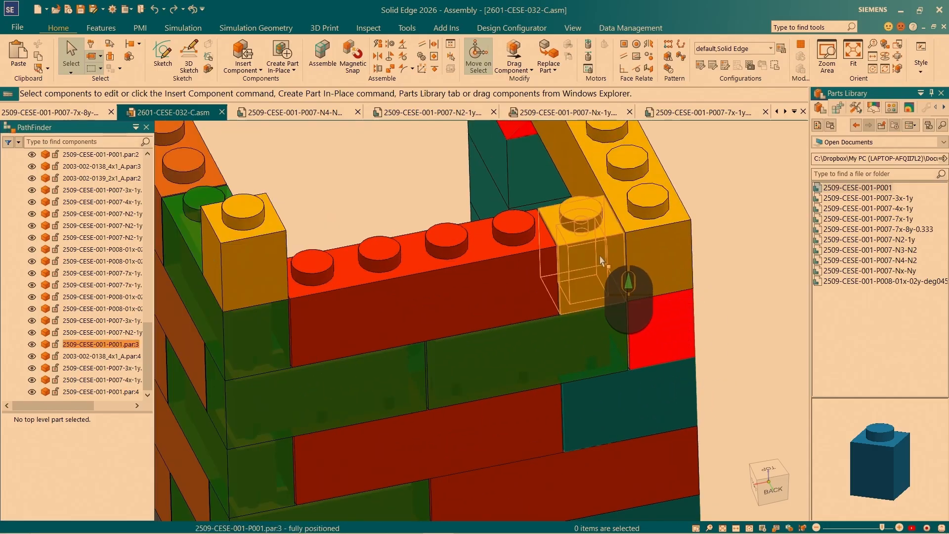
click(262, 254)
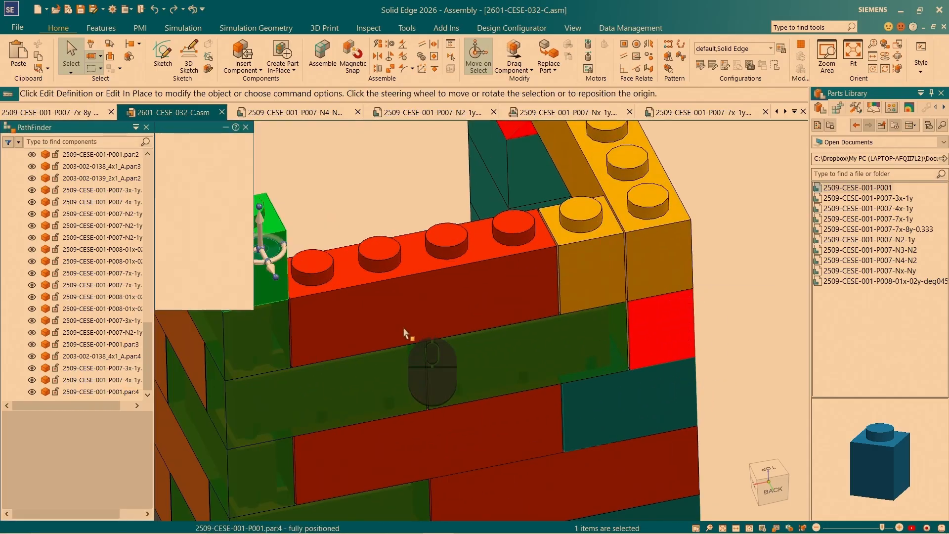
scroll(343, 277, down, 2)
mouse_move(313, 273)
mouse_down()
mouse_move(322, 316)
mouse_move(301, 261)
mouse_up()
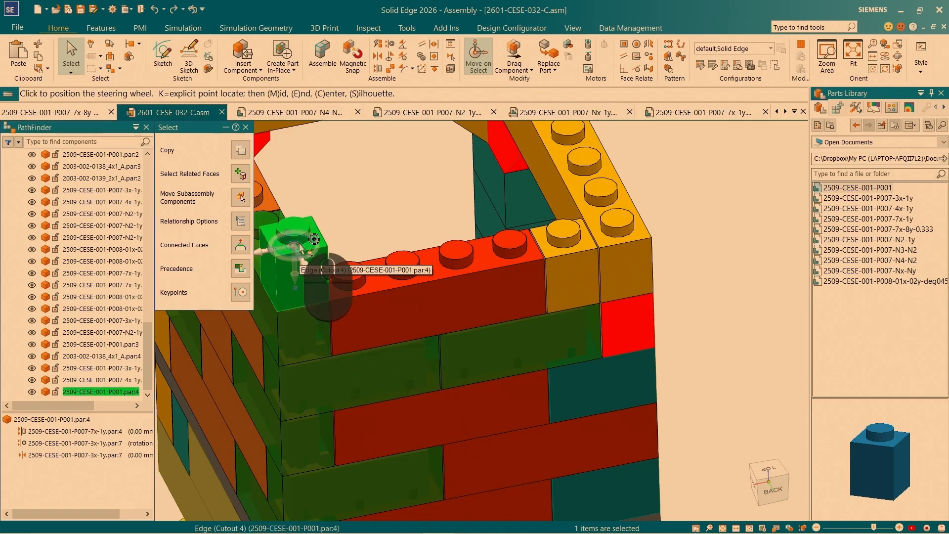
scroll(314, 240, down, 5)
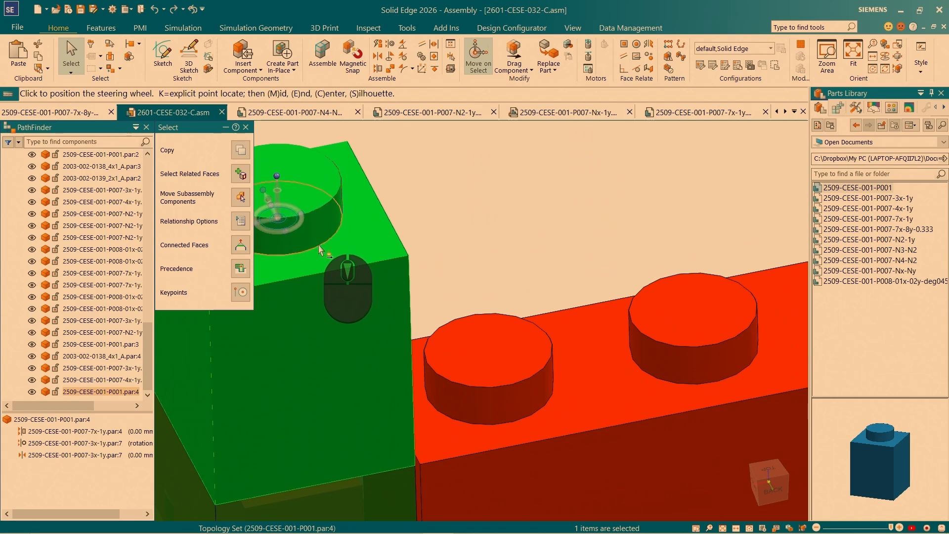
scroll(320, 250, up, 3)
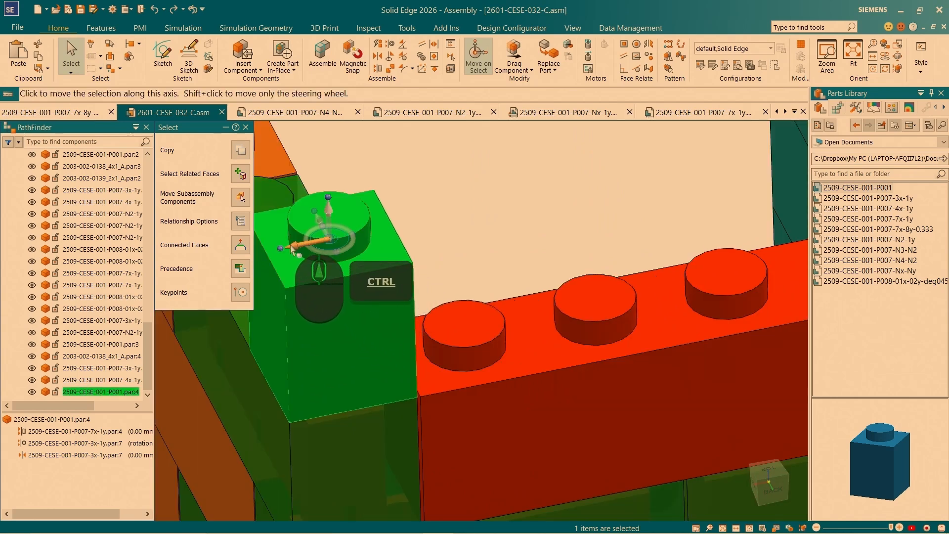
Copy the 1x1 brick across onto the yellow 7x1 brick's end stud at the opposite corner.
ctrl+click(331, 243)
scroll(785, 291, up, 4)
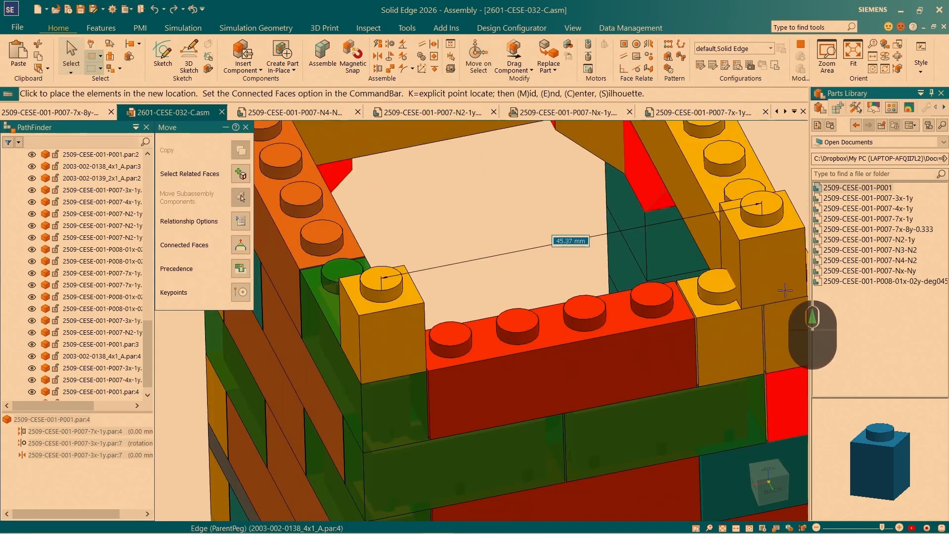
click(790, 296)
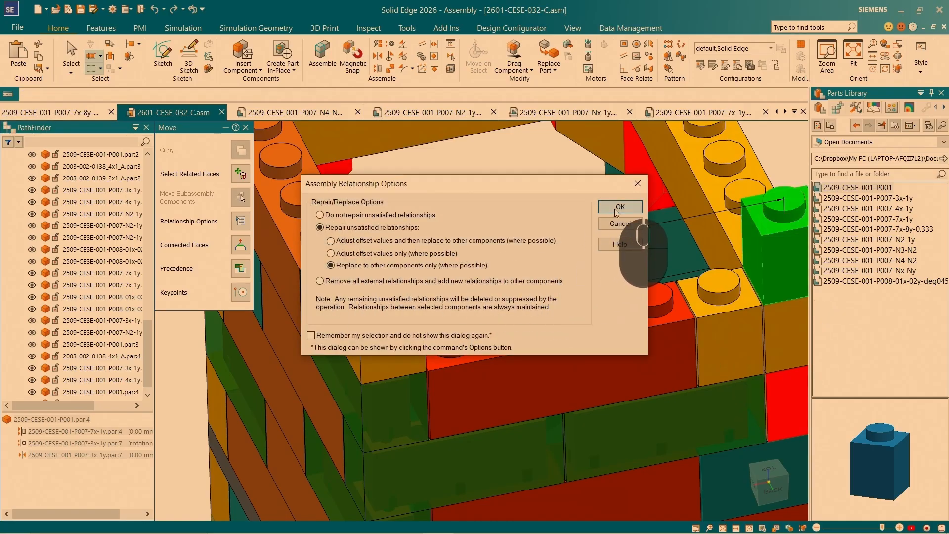
Repair the second copy's relationships by replacing to other components only, targeting the yellow 7x1 brick and first 1x1 copy, and check its positioning.
click(620, 207)
scroll(544, 336, up, 5)
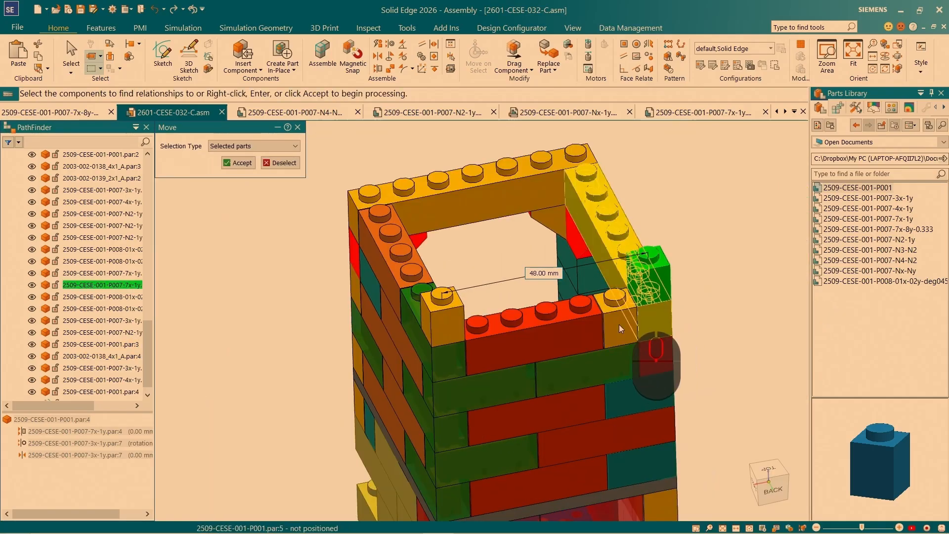
click(444, 317)
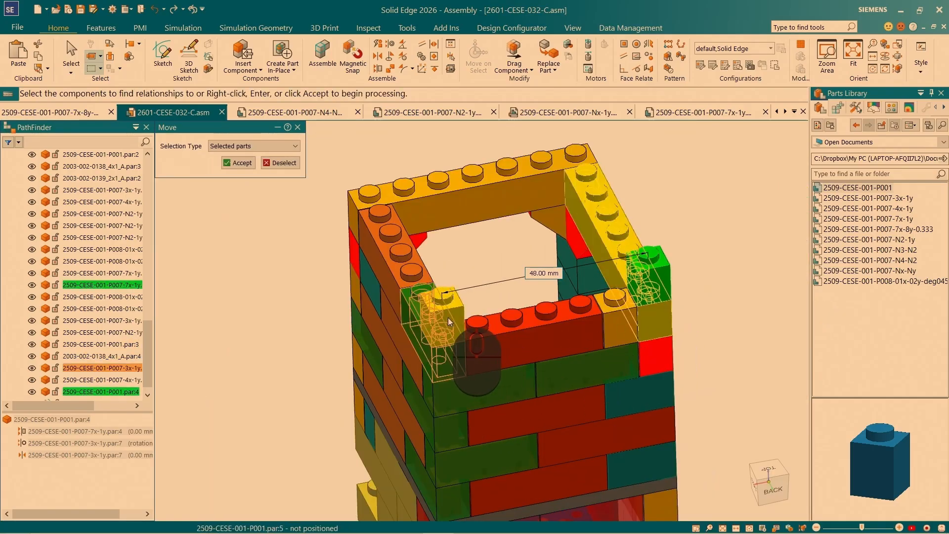
click(234, 165)
key(Escape)
click(649, 293)
scroll(83, 332, down, 1)
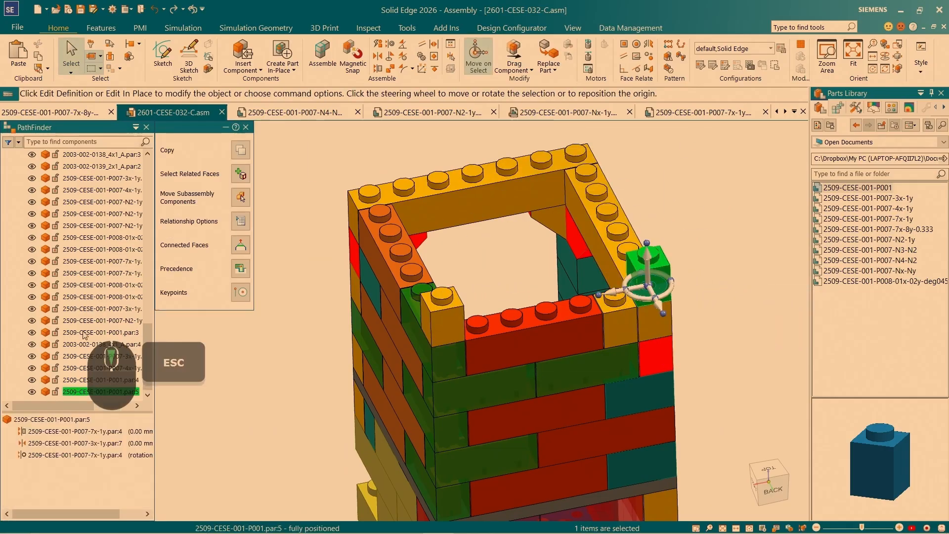
key(Escape)
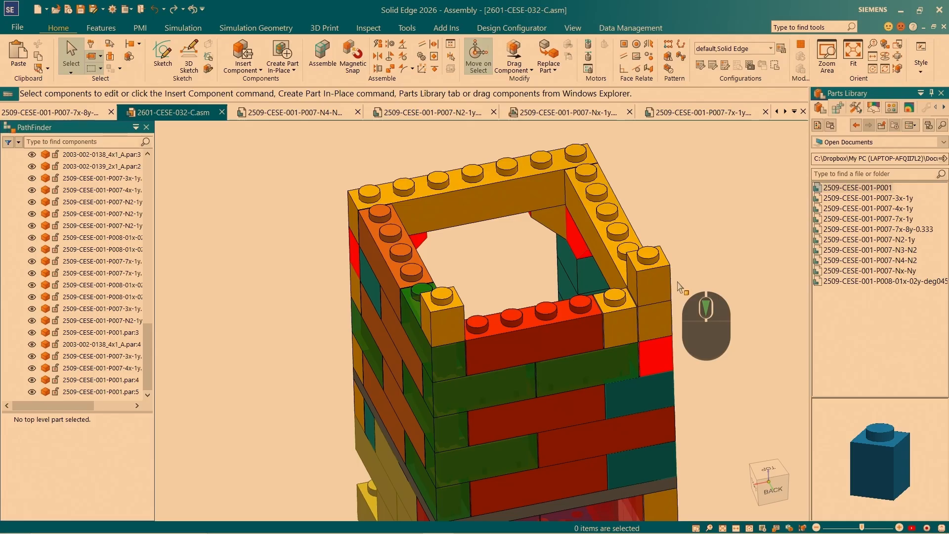
Select the green 3x1 brick one course below the red 4x1 brick and place its steering wheel under its corner-end stud.
scroll(680, 286, down, 2)
click(395, 331)
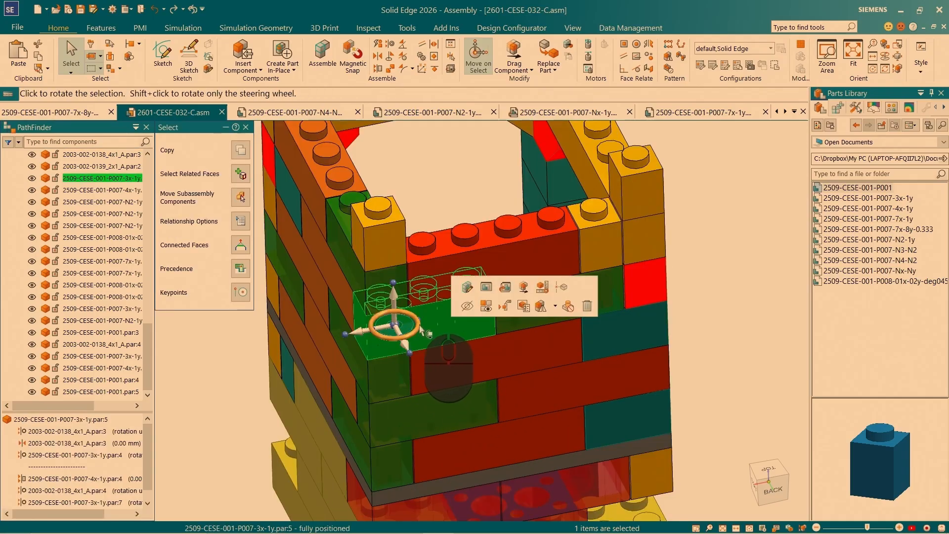
click(398, 328)
scroll(387, 373, down, 6)
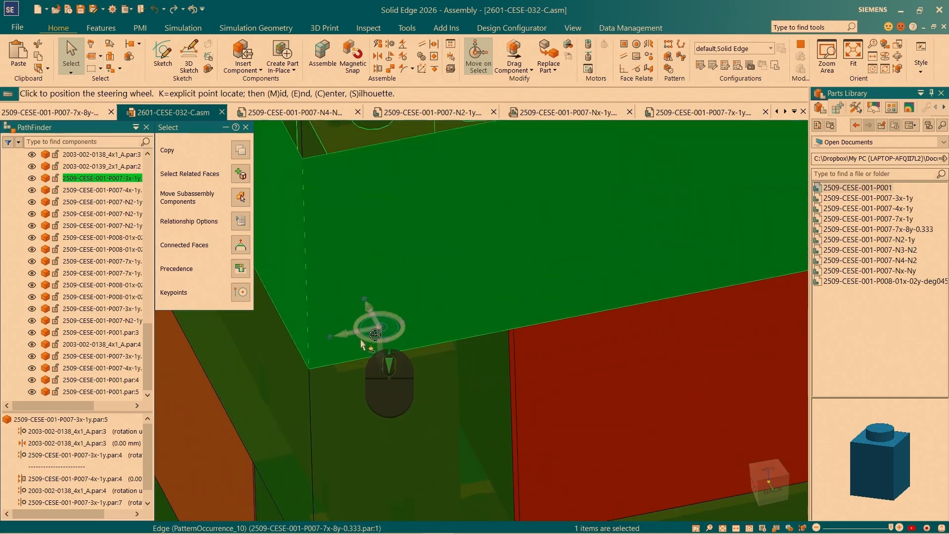
middle_drag(360, 339, 359, 328)
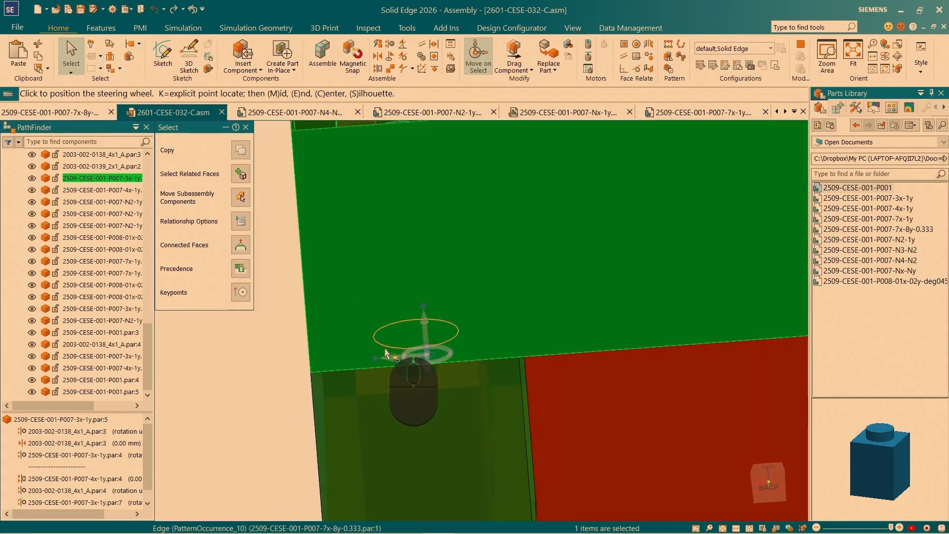
middle_drag(386, 363, 381, 341)
click(324, 354)
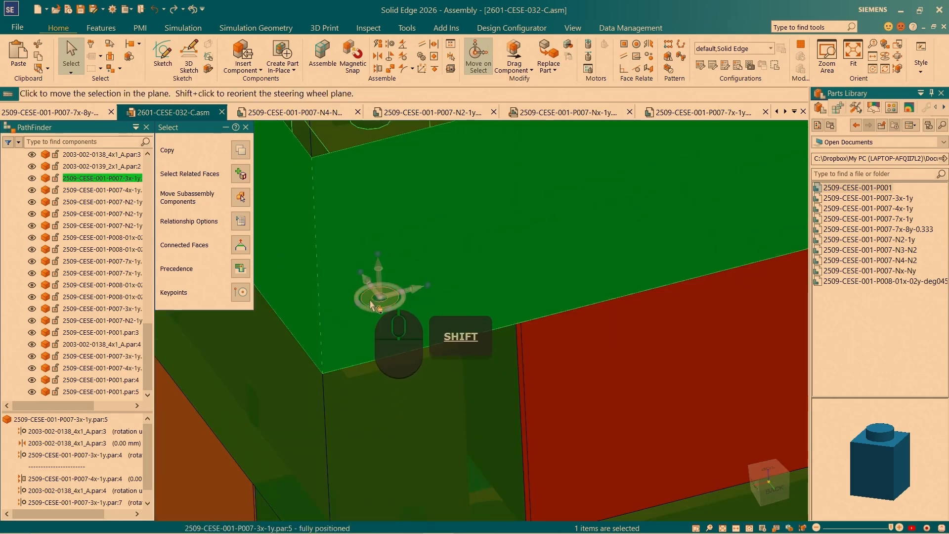
Copy the selected green 3x1 brick up onto the red 4x1 brick, starting at the second stud from the corner.
scroll(372, 304, down, 10)
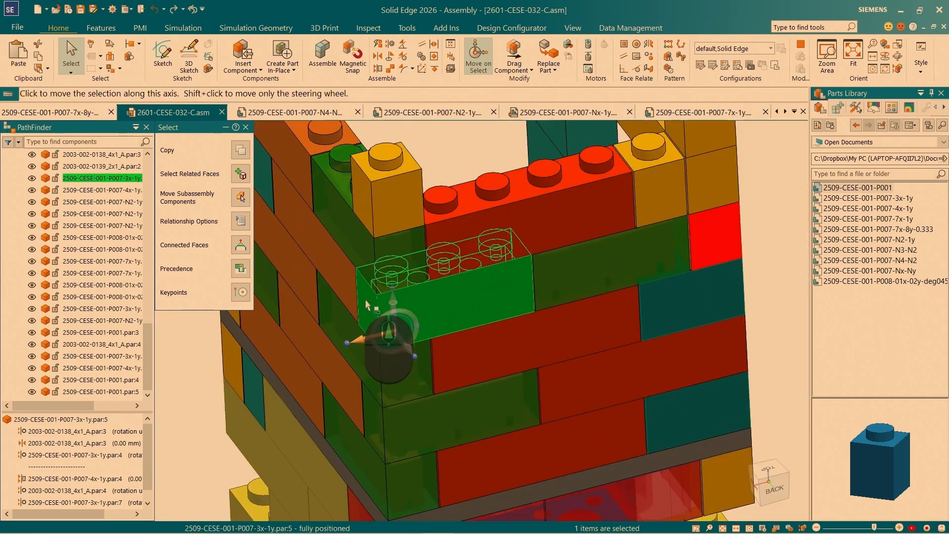
scroll(372, 410, up, 2)
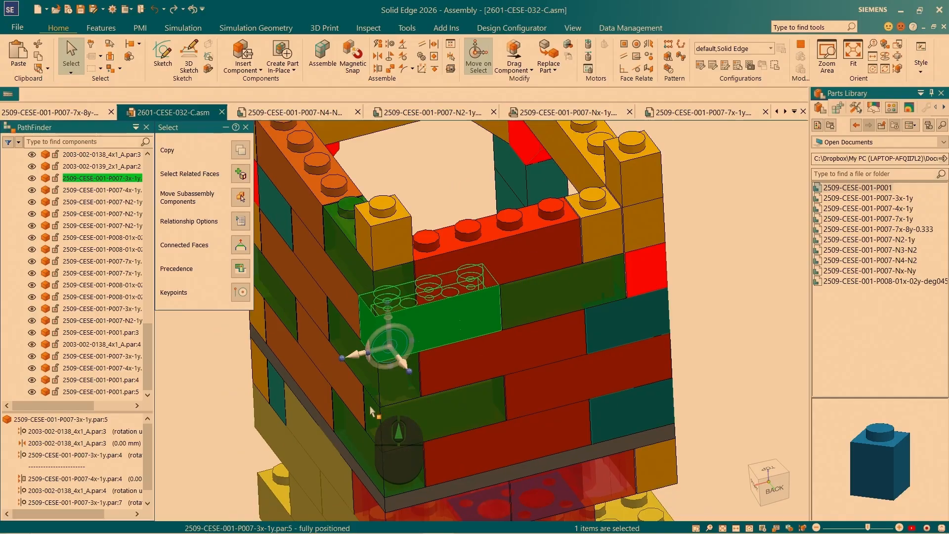
ctrl+click(401, 341)
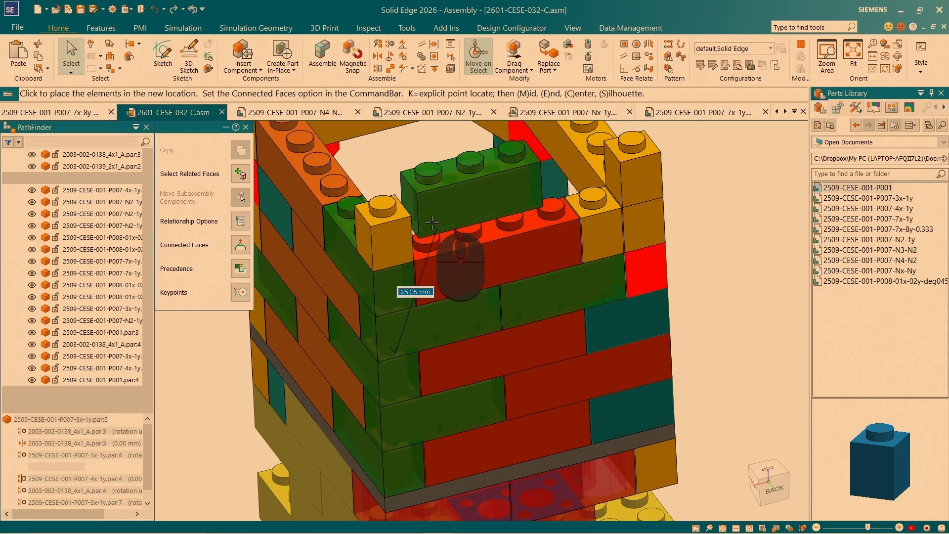
click(469, 234)
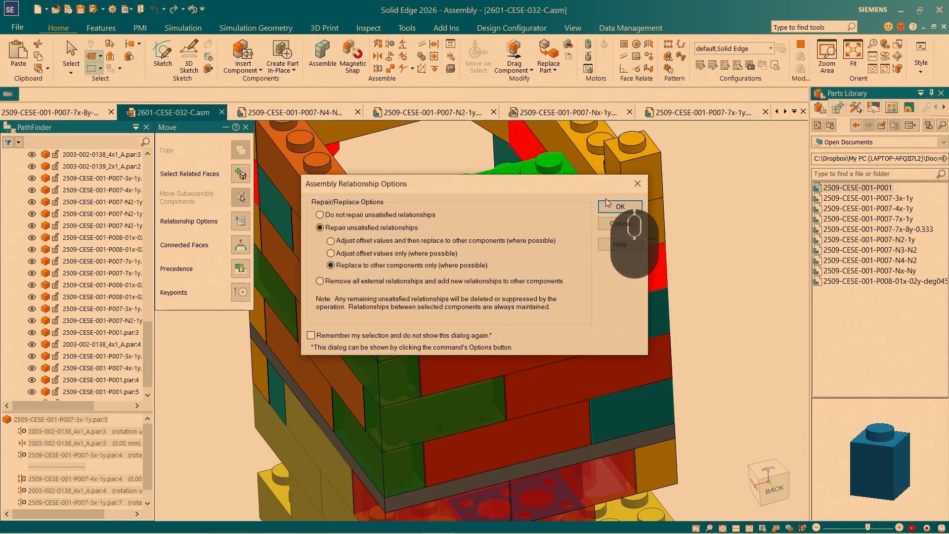
Repair the copy's relationships by replacing to other components only, targeting the red 4x1 and both corner 1x1 bricks, and check its positioning.
click(607, 211)
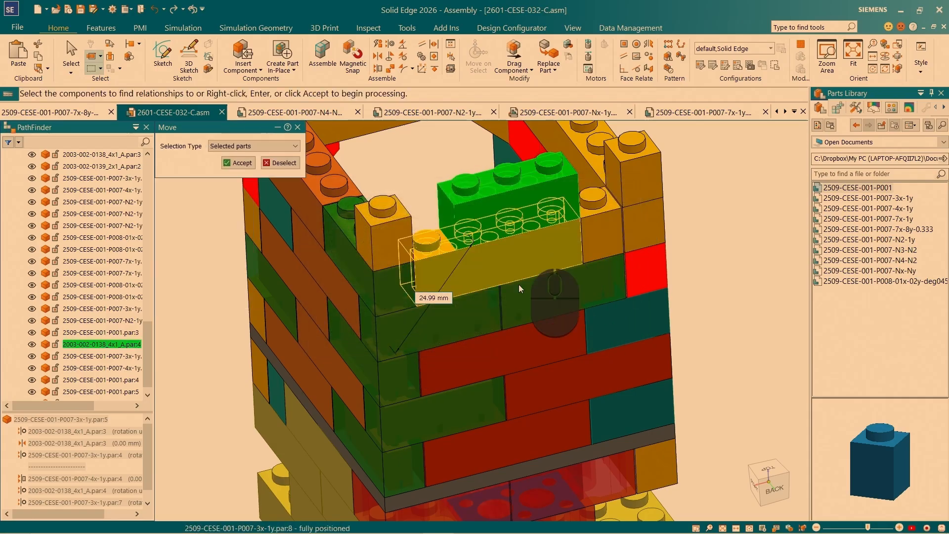
click(391, 225)
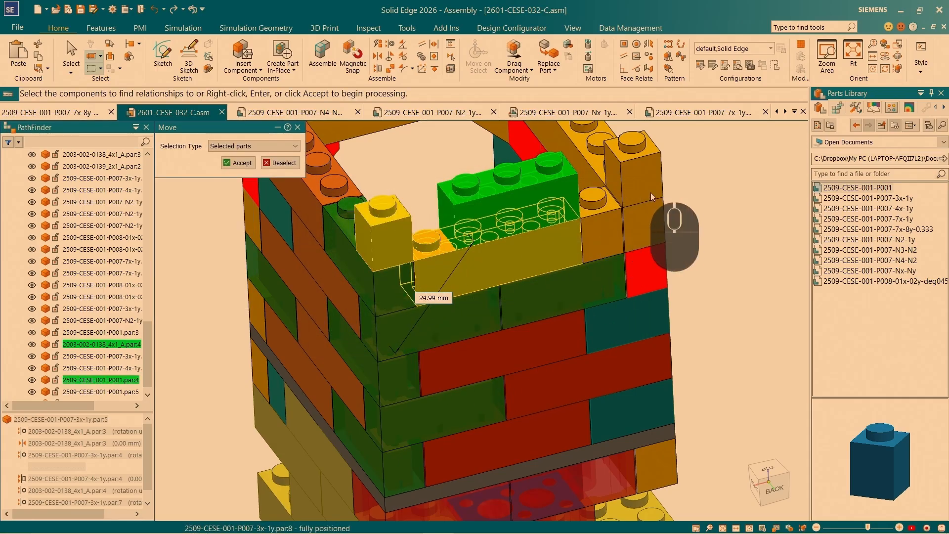
click(637, 170)
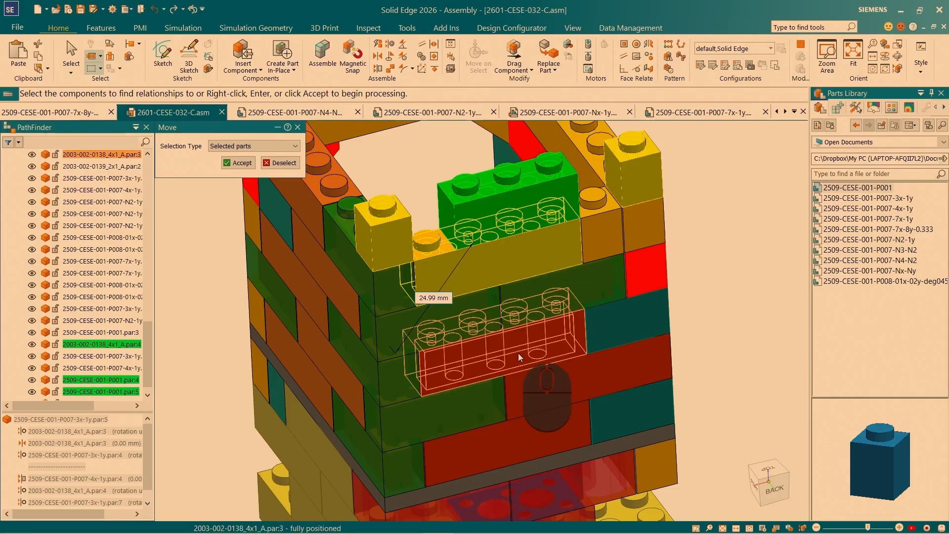
click(242, 163)
click(428, 275)
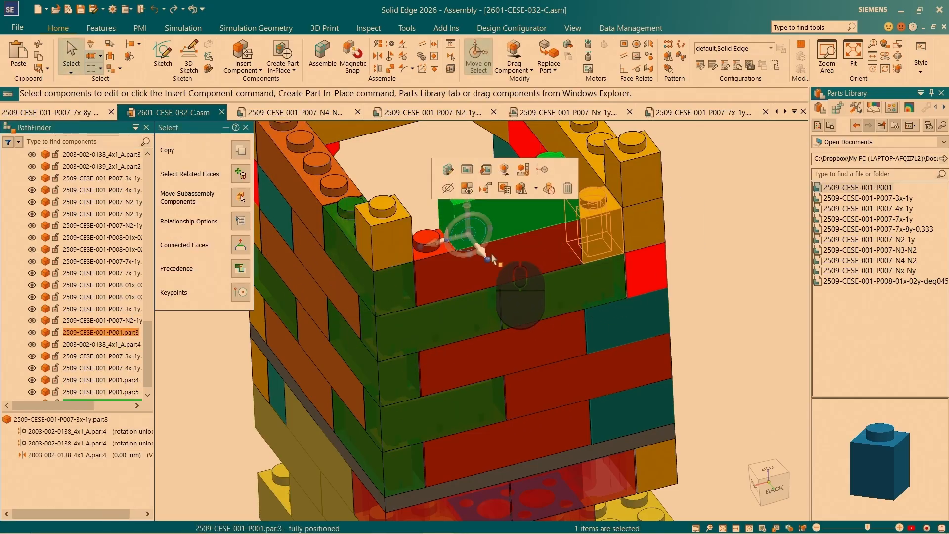
scroll(90, 354, down, 1)
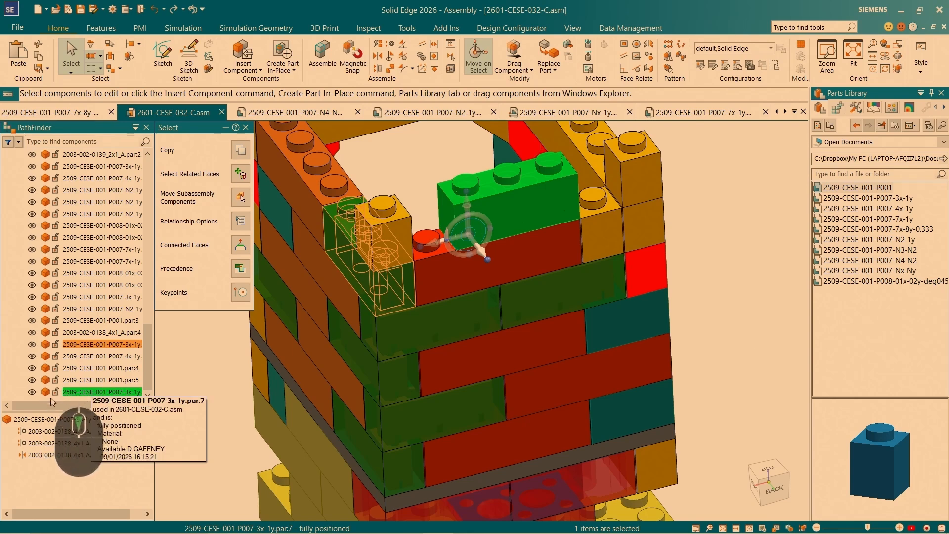
key(Escape)
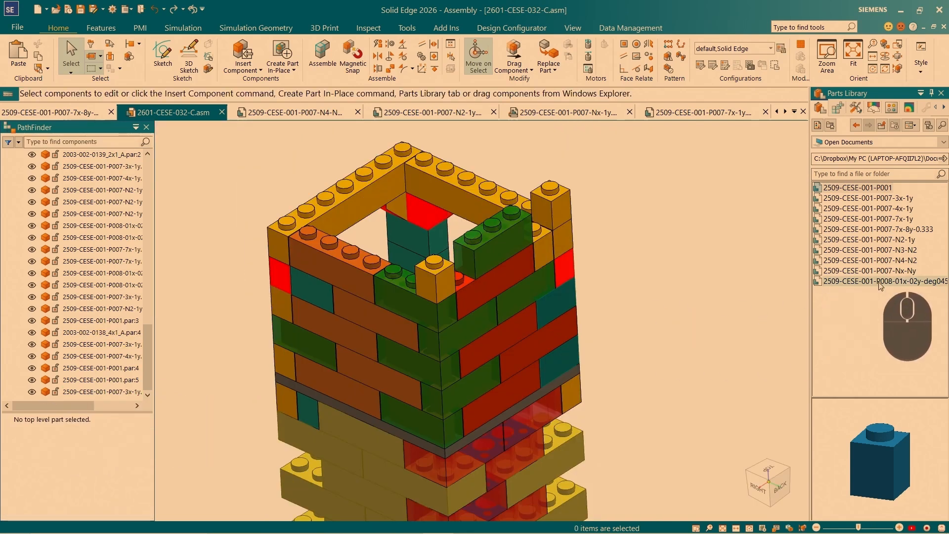
Insert the 2509-CESE-001-P008-01x-02y-deg045 inverted slope brick and align its stud axis with the yellow 1x1 brick beside the far corner.
mouse_move(878, 454)
mouse_down()
mouse_move(802, 427)
mouse_move(876, 456)
mouse_up()
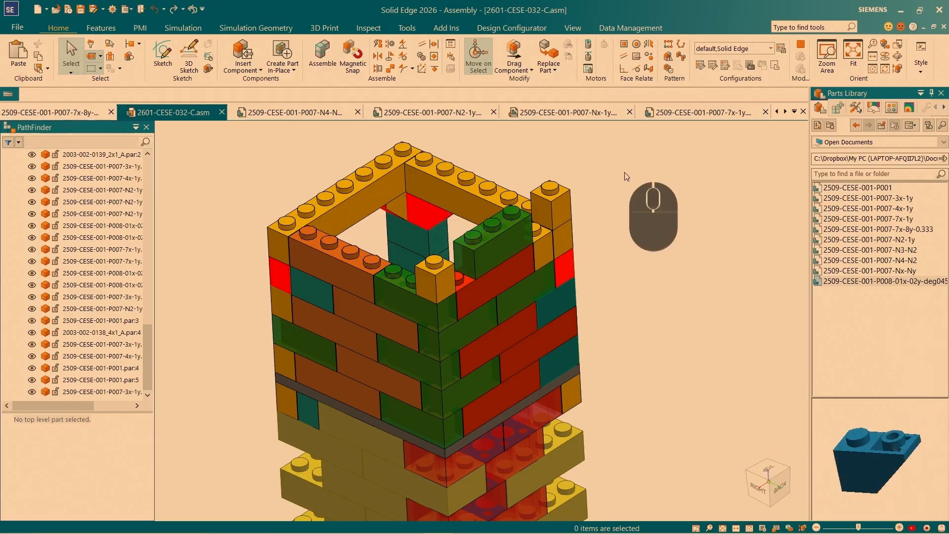
scroll(607, 167, up, 7)
click(608, 171)
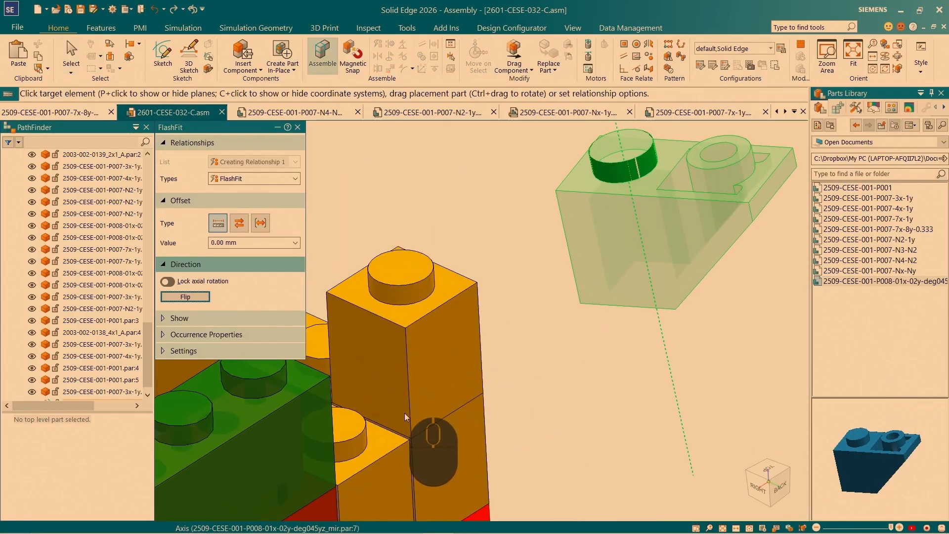
click(388, 432)
Align the slope brick's top face with the raised corner 1x1 brick and its end face with the green 3x1 brick's outer side.
scroll(613, 356, up, 6)
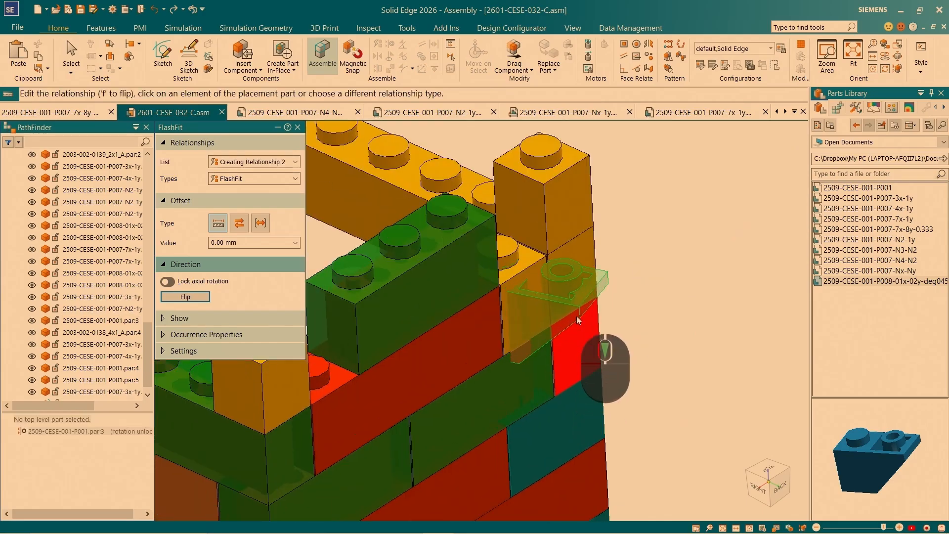
click(572, 294)
scroll(608, 319, down, 6)
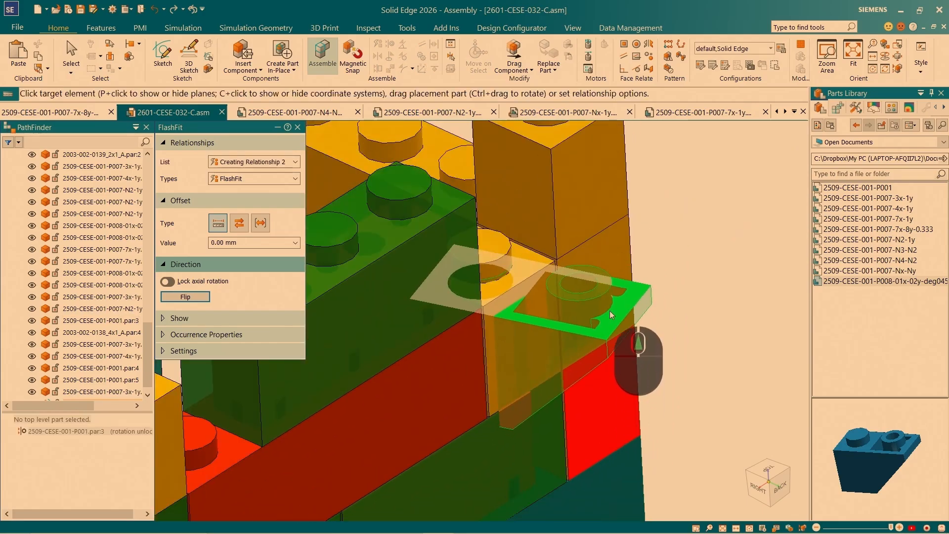
click(599, 177)
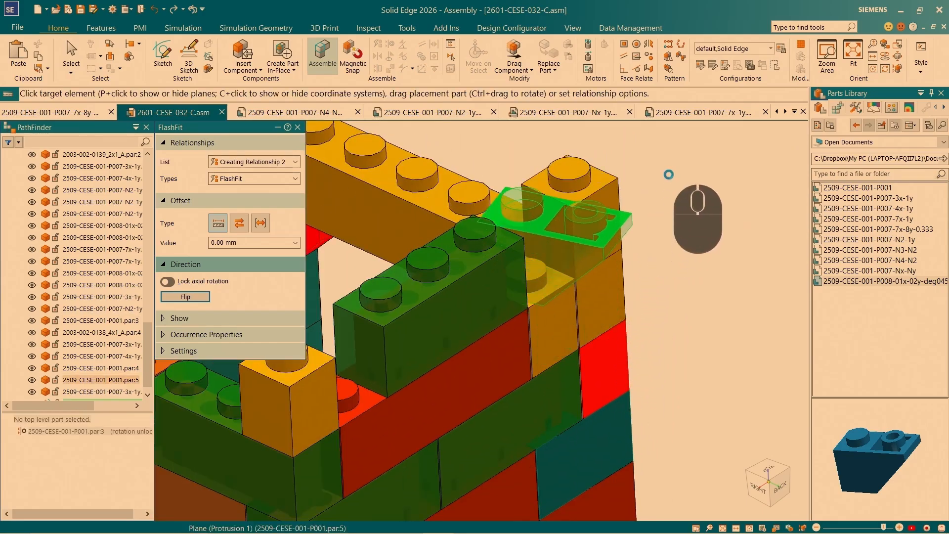
scroll(671, 181, down, 5)
mouse_move(479, 337)
middle_down()
mouse_move(461, 324)
mouse_move(461, 333)
middle_up()
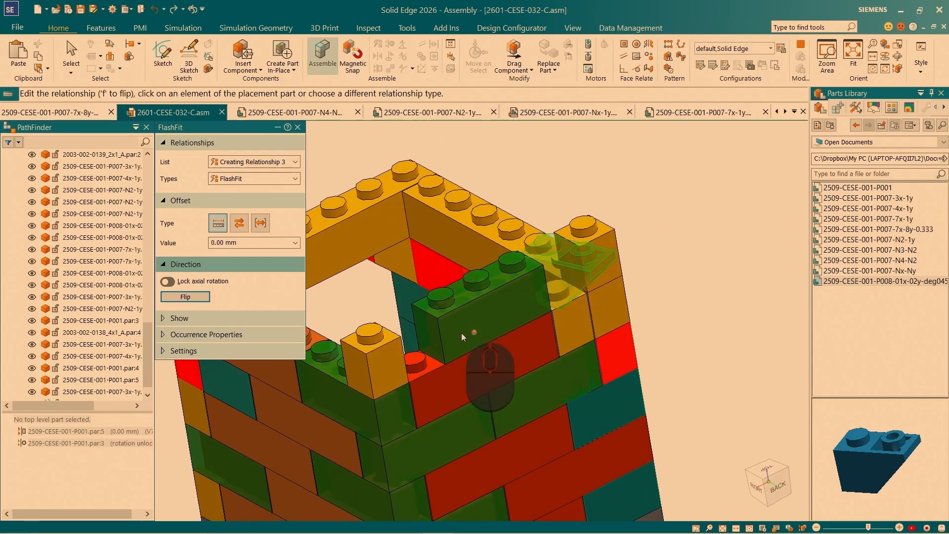
scroll(591, 266, up, 5)
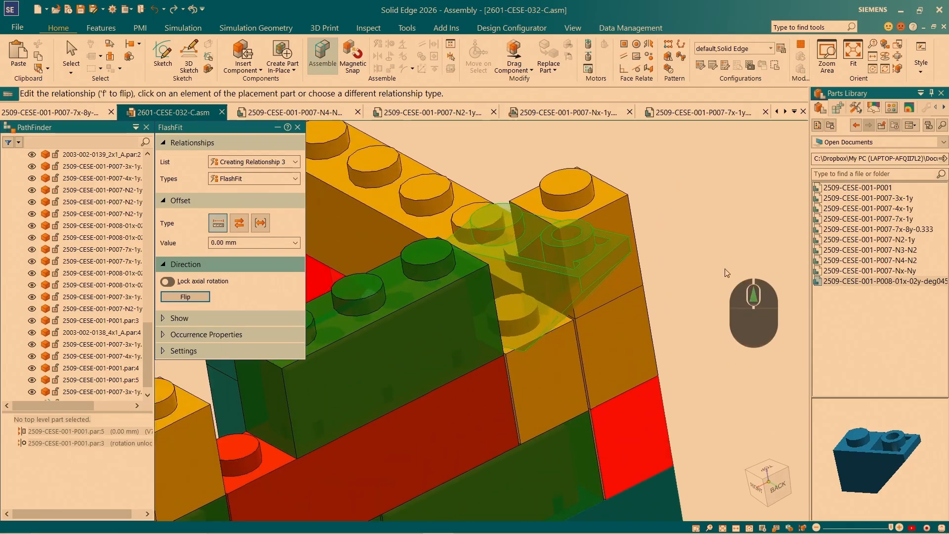
click(604, 269)
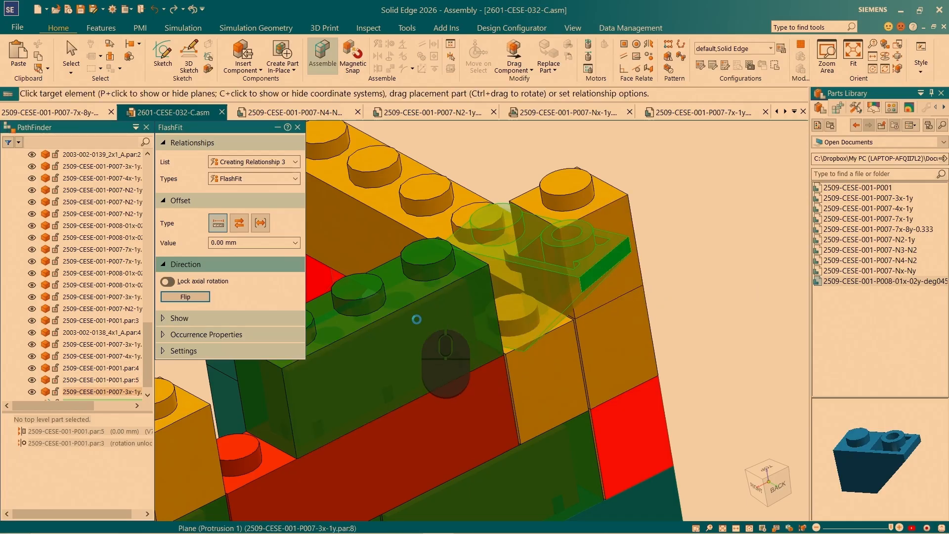
scroll(638, 286, down, 3)
middle_drag(693, 256, 637, 272)
Insert a second inverted slope brick and align its stud axis with the red 4x1 brick's free stud.
scroll(637, 264, up, 5)
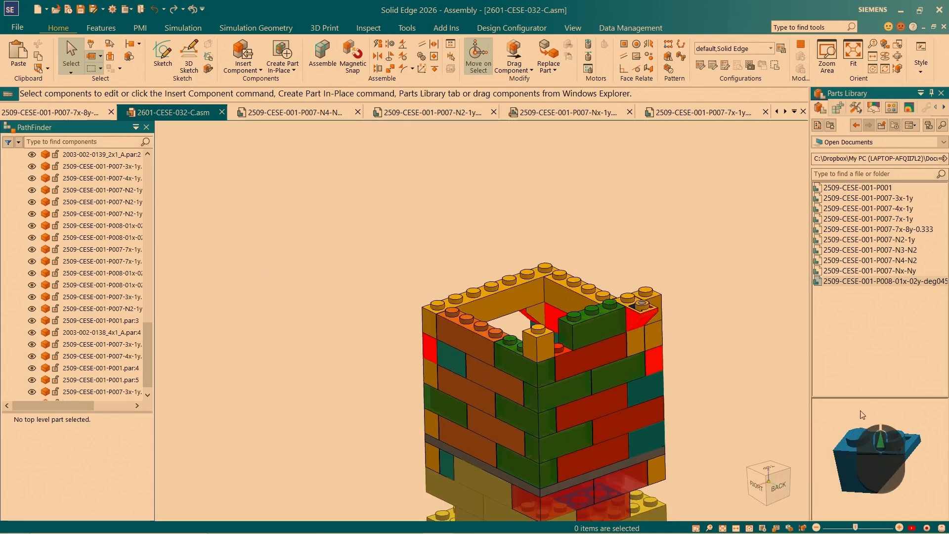
drag(868, 289, 645, 226)
click(646, 225)
scroll(605, 341, down, 5)
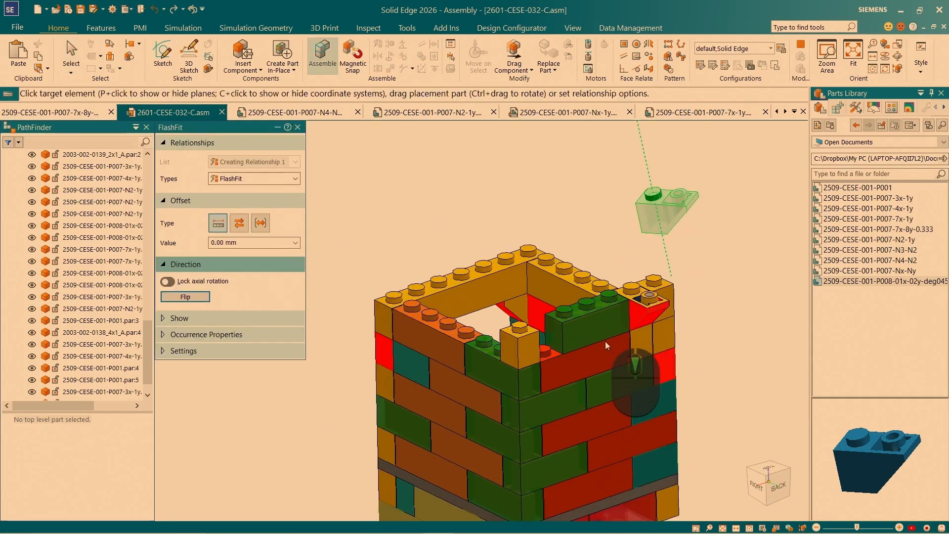
click(529, 358)
Align the second slope brick's top face with the first slope brick and its end face with the green 3x1 brick's outer side.
scroll(583, 262, down, 3)
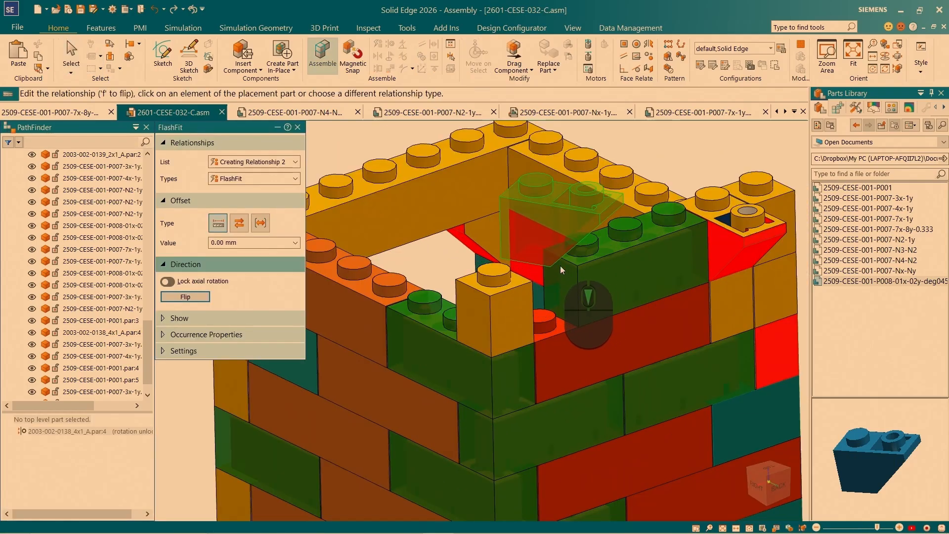
click(550, 197)
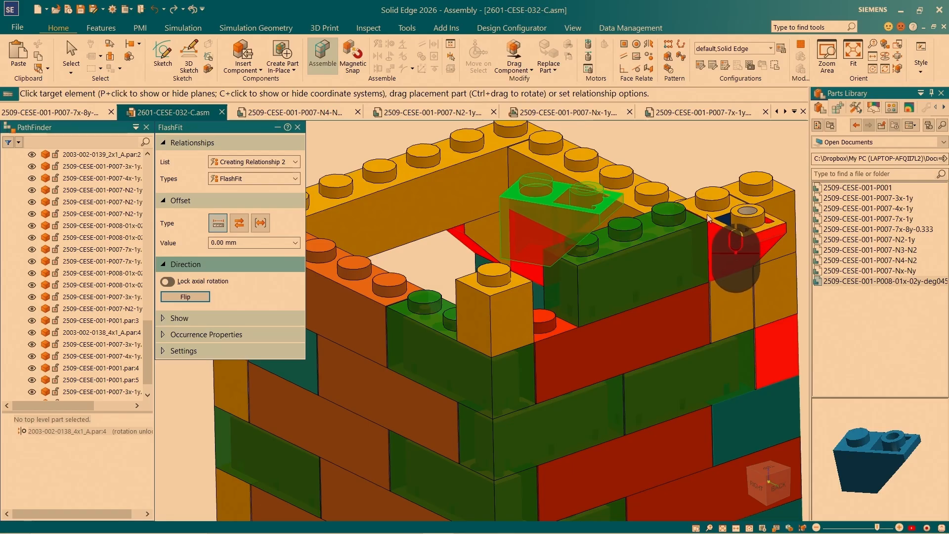
click(707, 219)
click(613, 287)
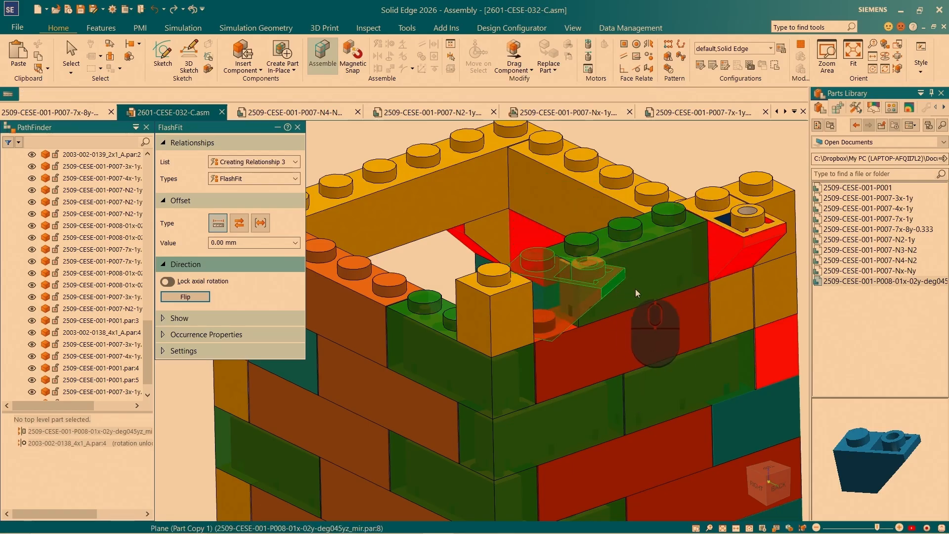
click(667, 275)
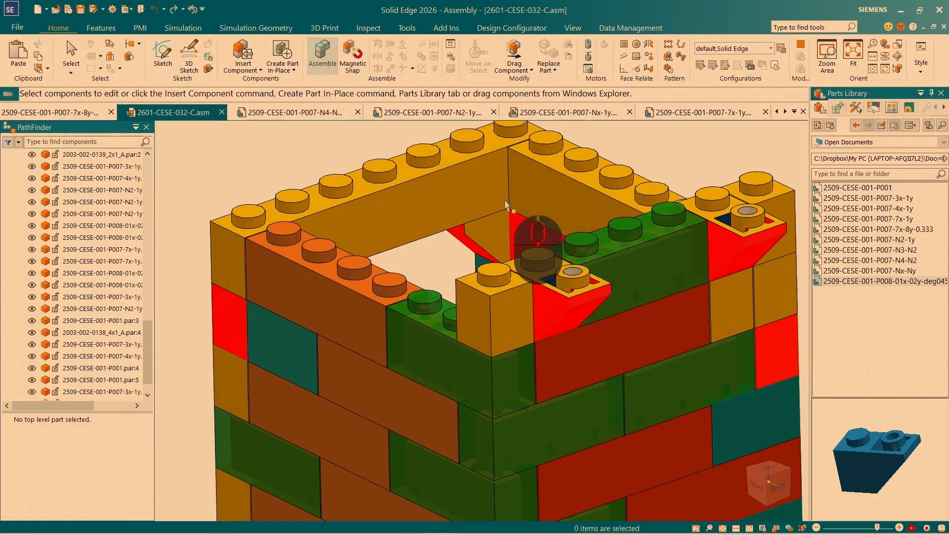
Insert a third inverted slope brick, reoriented for the adjacent wall, and align its stud axis with the green 3x1 brick's middle stud.
scroll(515, 198, up, 3)
scroll(507, 289, up, 1)
drag(863, 467, 714, 524)
drag(903, 434, 364, 208)
scroll(364, 209, down, 3)
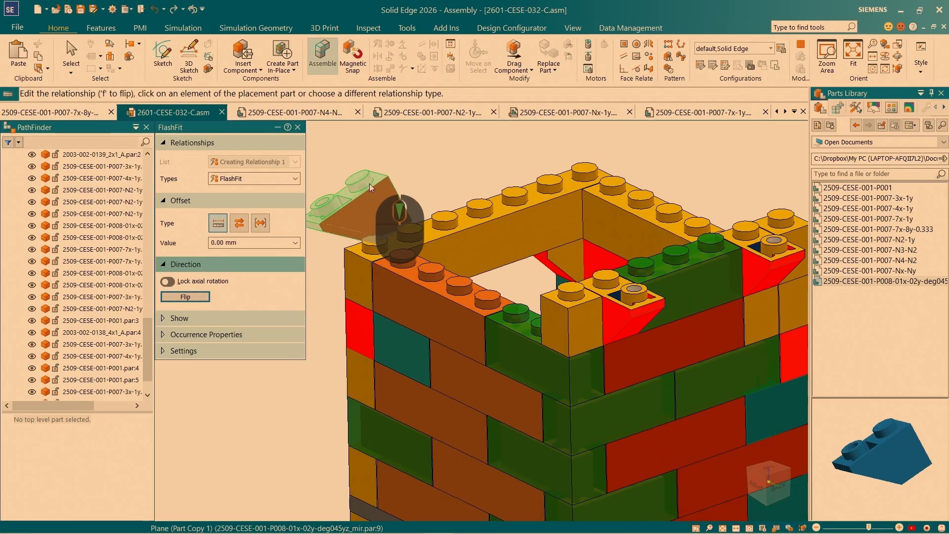
click(364, 182)
scroll(539, 328, down, 2)
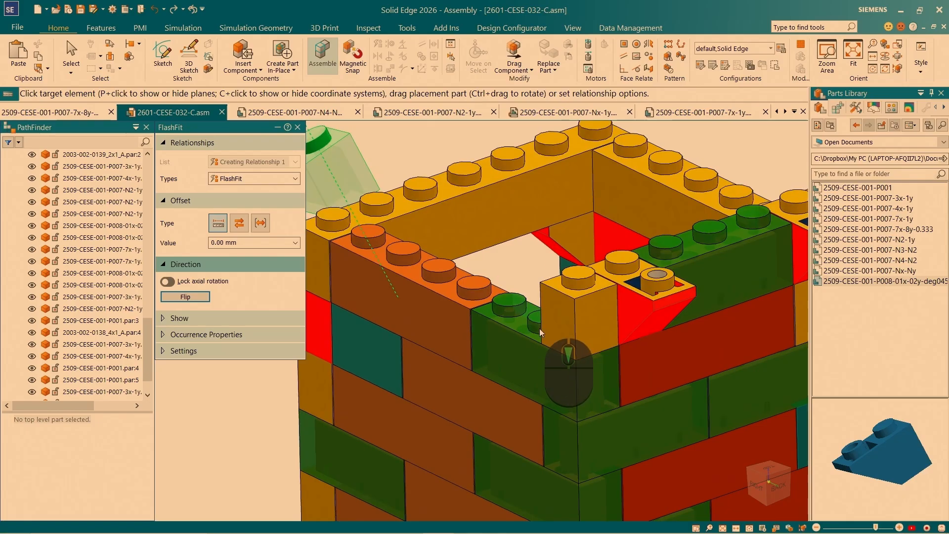
click(533, 326)
Align the third slope brick's top face with the corner 1x1 brick and its end face with the outer side of the green 3x1 brick below.
scroll(545, 292, down, 3)
click(519, 295)
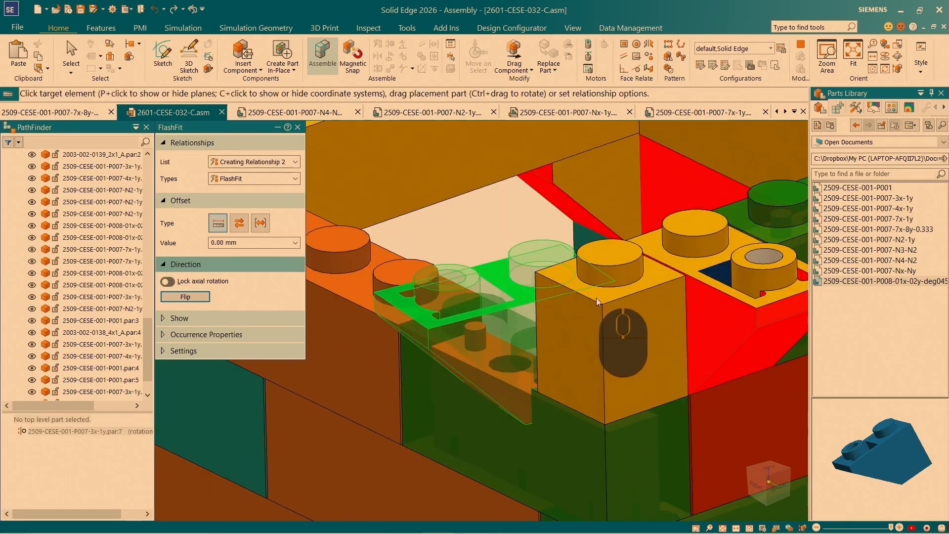
click(606, 296)
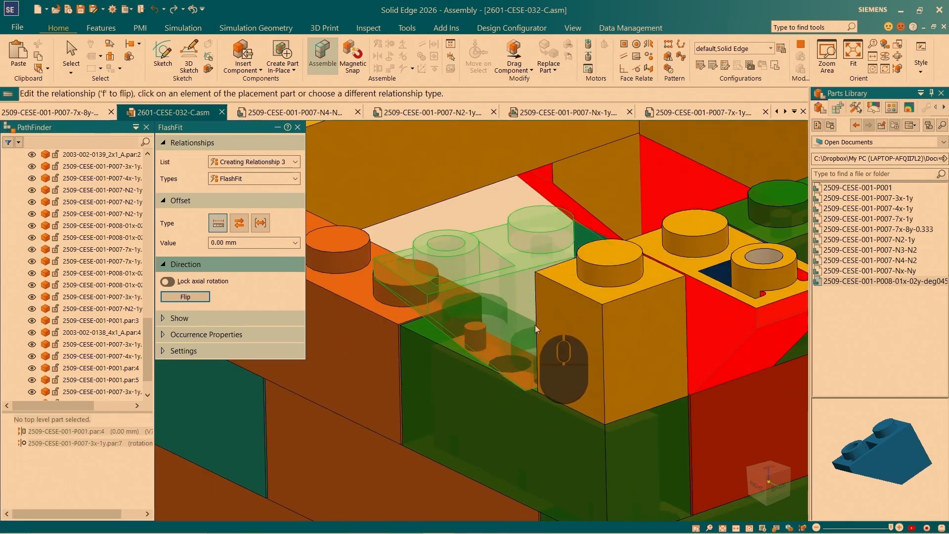
click(416, 299)
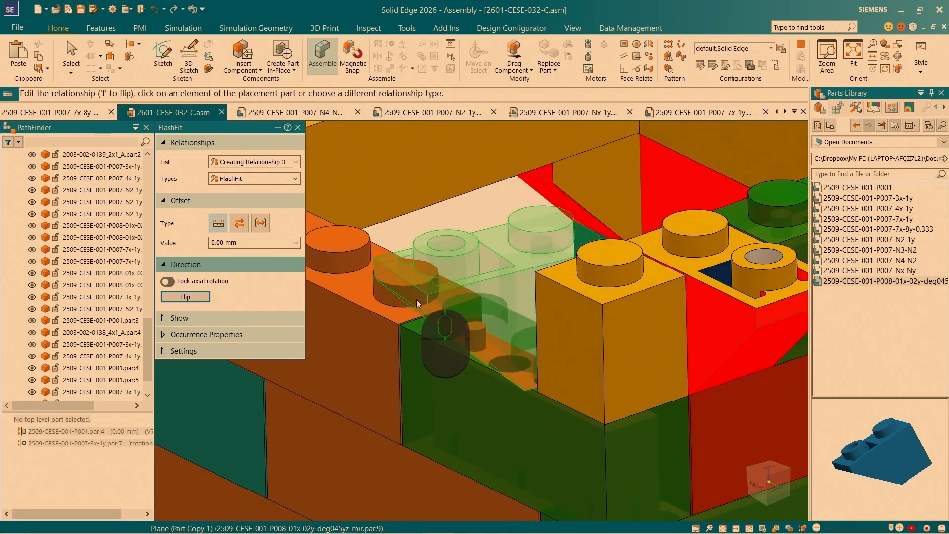
click(458, 401)
Select the green 3x1 brick beneath the third slope brick and place its steering wheel at base level under its corner-end stud.
scroll(637, 321, down, 3)
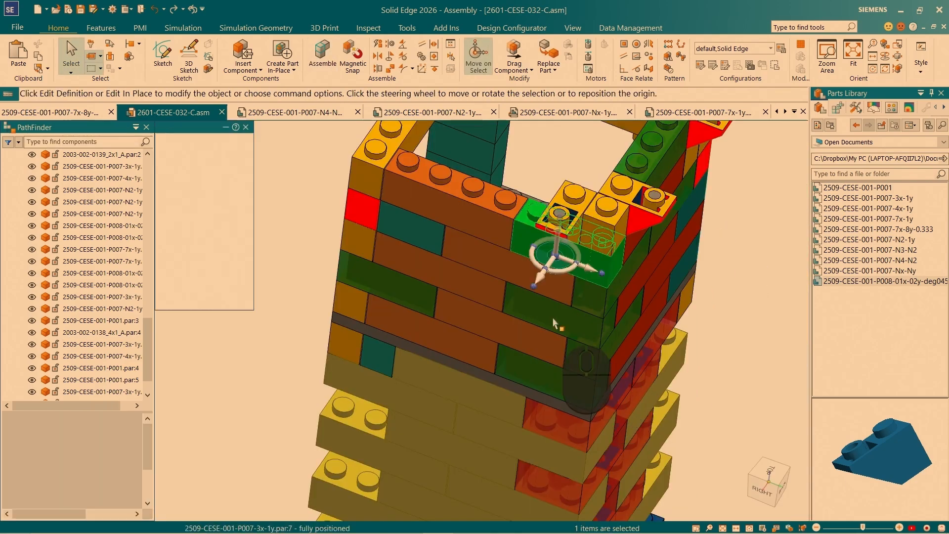
scroll(474, 297, down, 3)
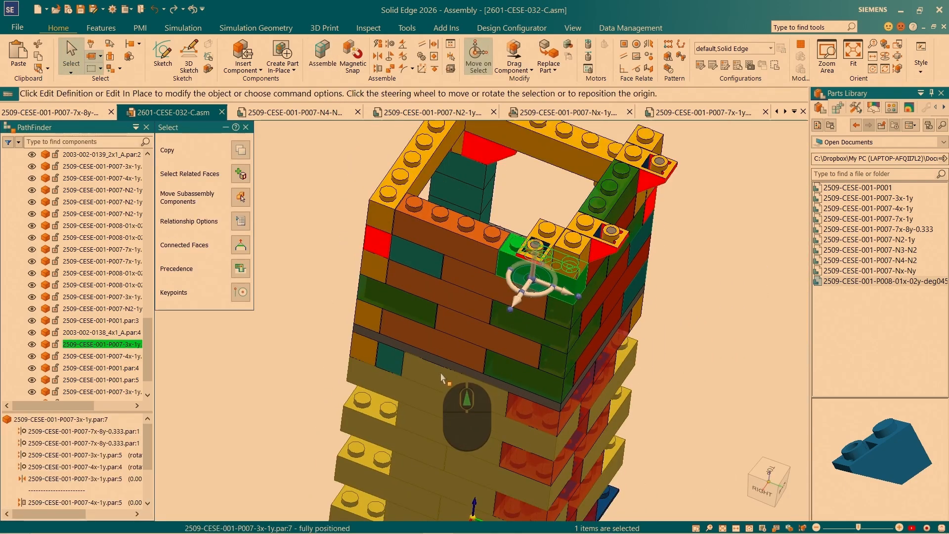
scroll(493, 260, up, 5)
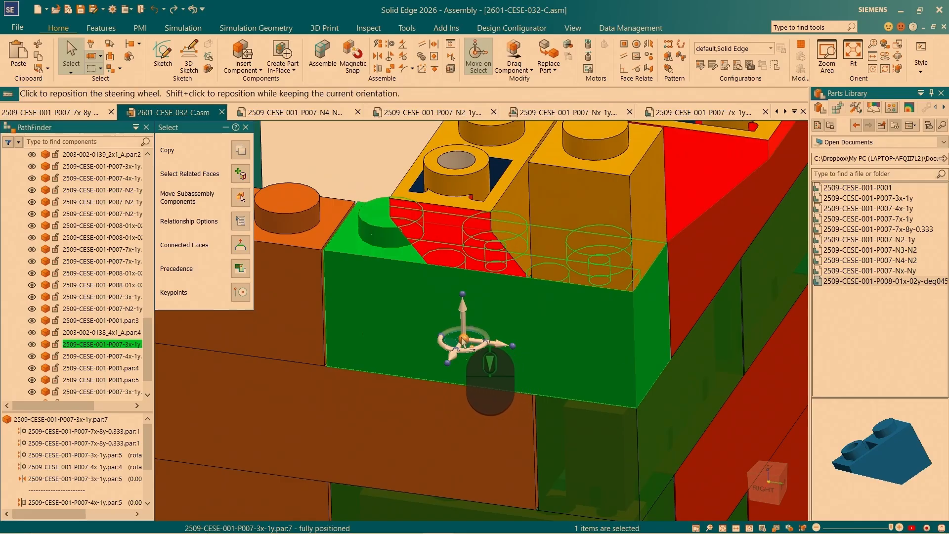
scroll(609, 398, up, 2)
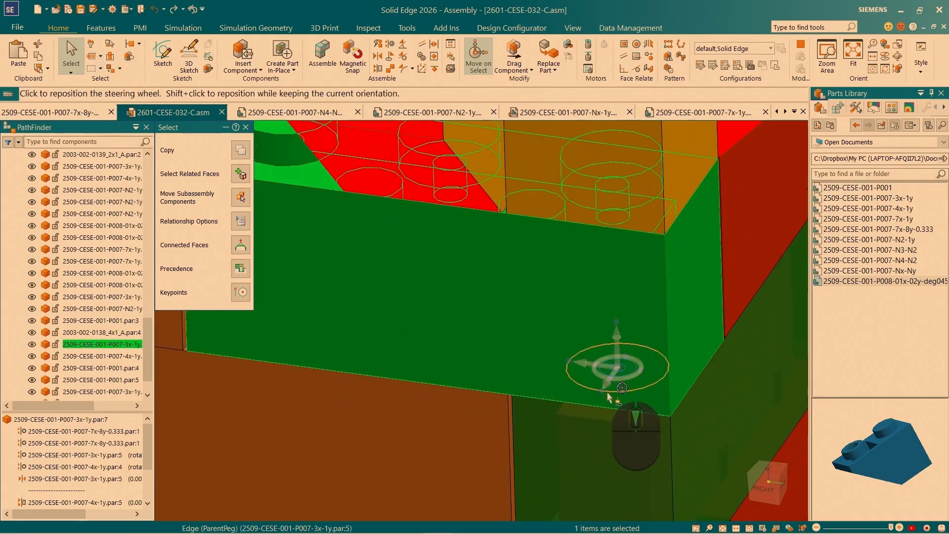
scroll(611, 400, up, 4)
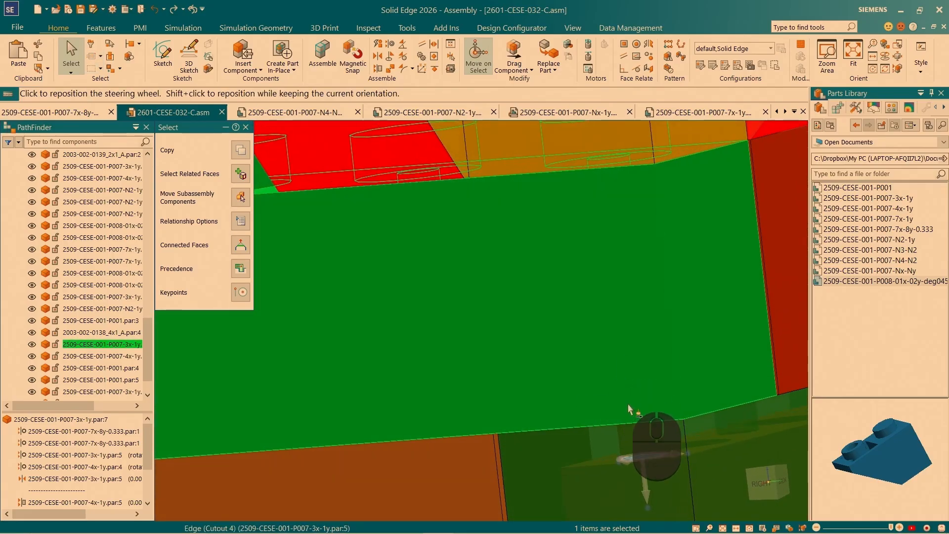
scroll(573, 296, down, 6)
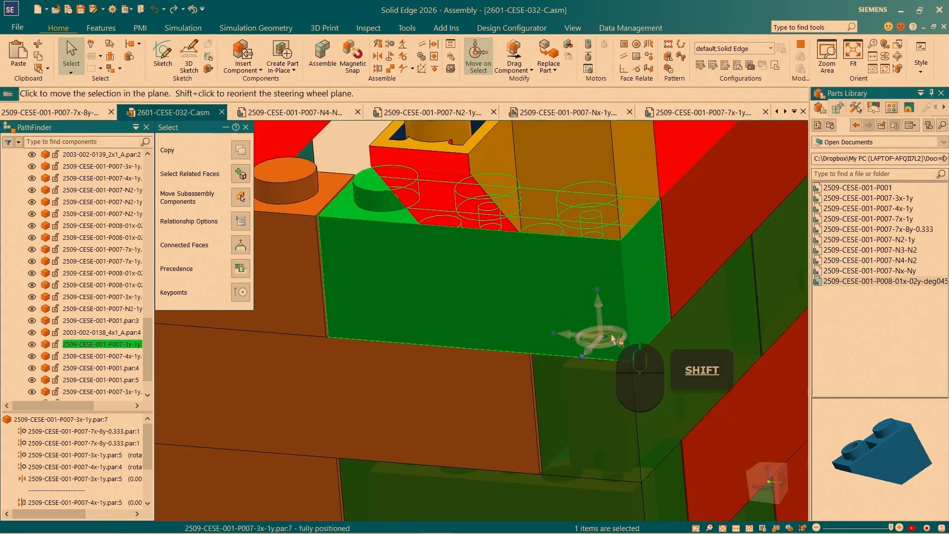
Reorient the steering wheel to the wall plane and copy the green 3x1 brick one course up, beside the third slope brick, an 18.66 mm move.
scroll(614, 363, down, 6)
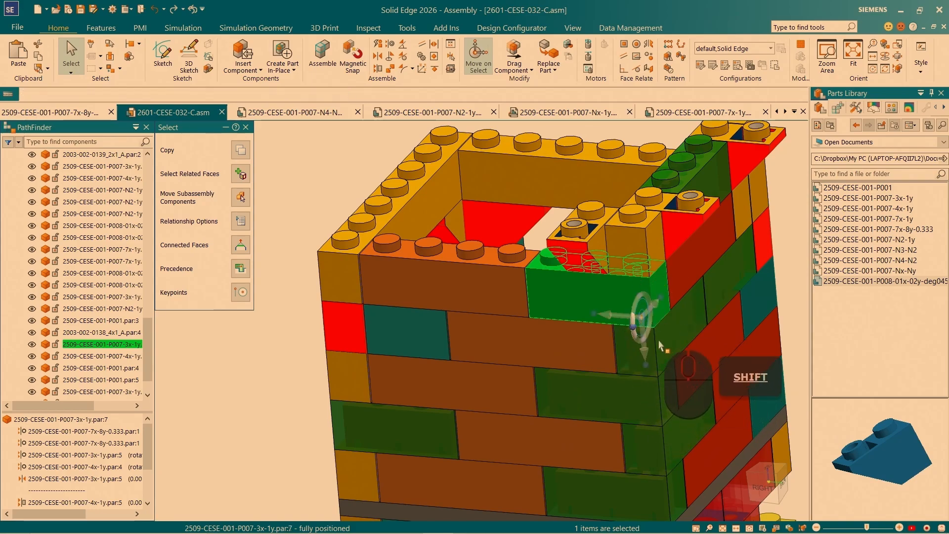
scroll(640, 321, down, 3)
shift+click(651, 311)
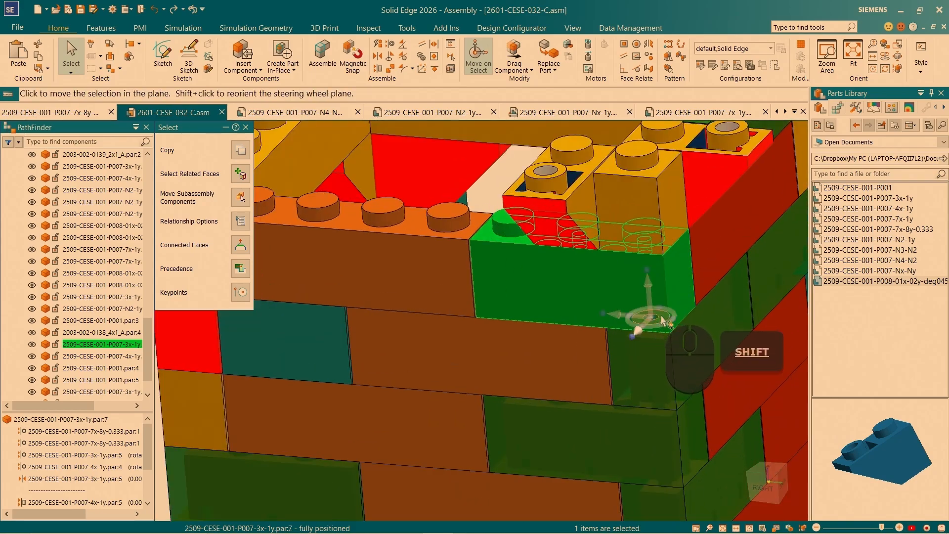
scroll(717, 366, up, 2)
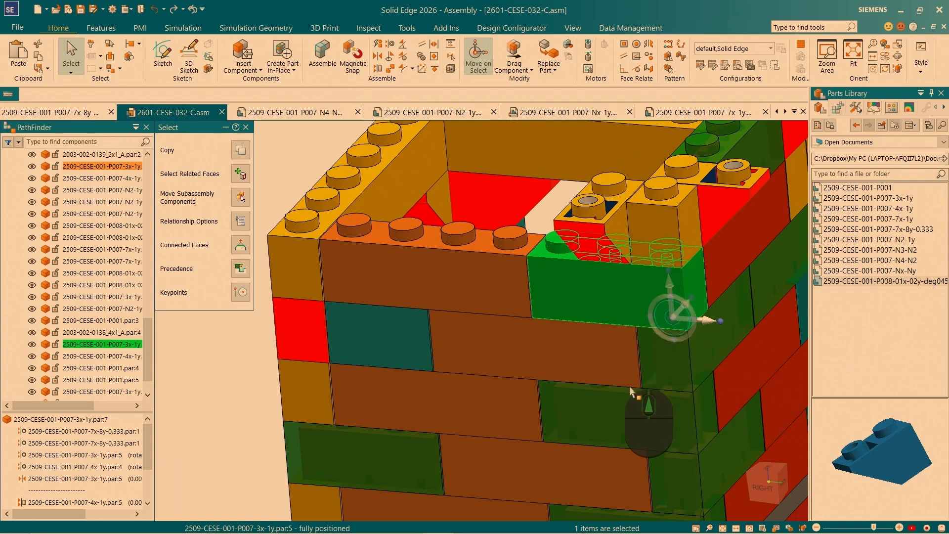
ctrl+click(670, 329)
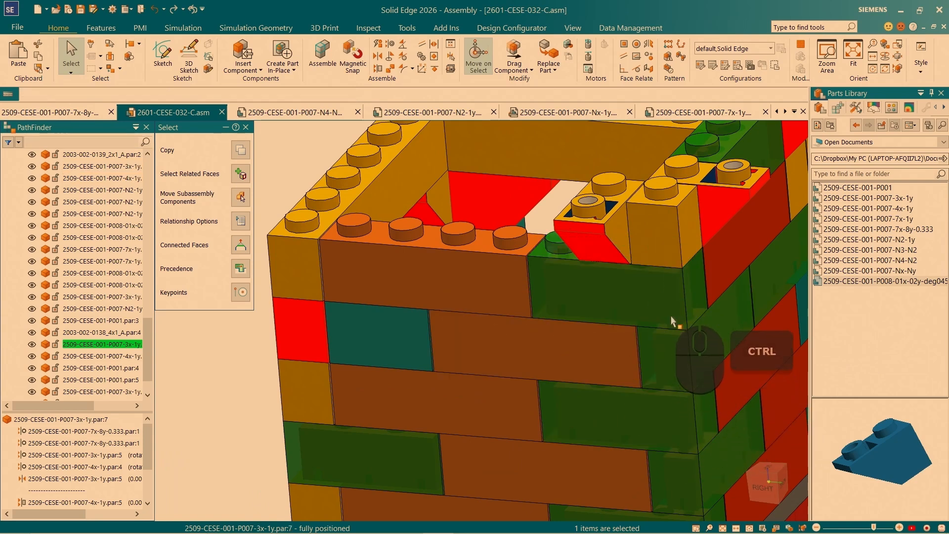
click(565, 261)
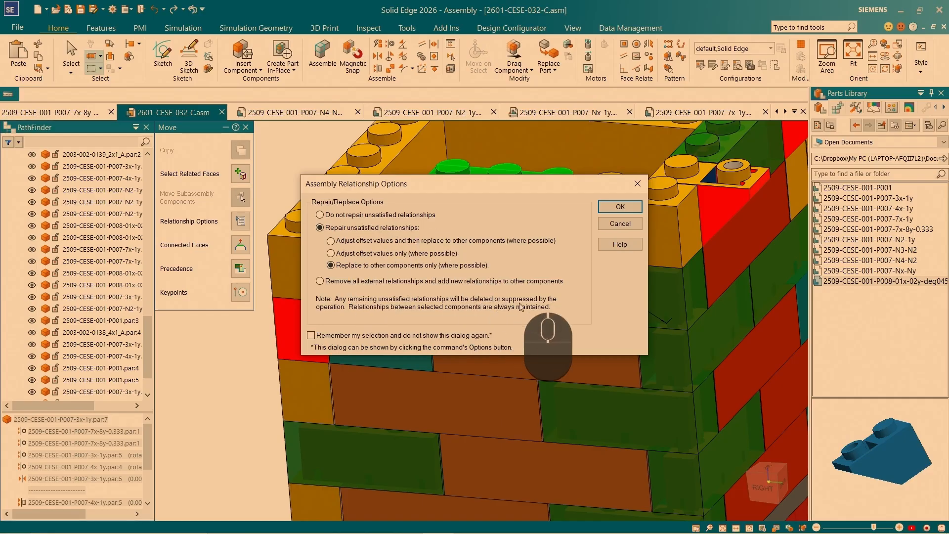
Repair the copied 3x1 brick's relationships by replacing them to the adjoining bricks only, and delete the remaining affected relationships.
click(618, 208)
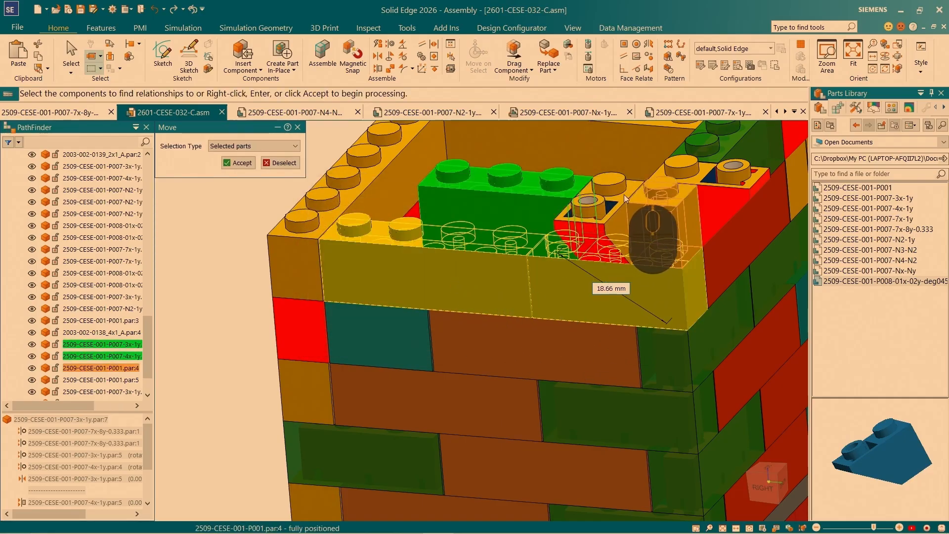
click(650, 197)
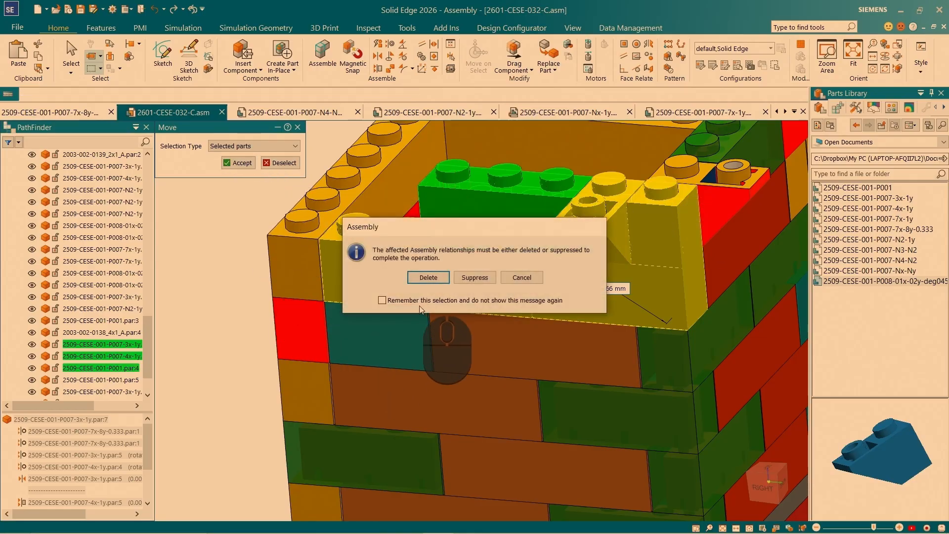
click(429, 278)
scroll(452, 291, down, 2)
key(Escape)
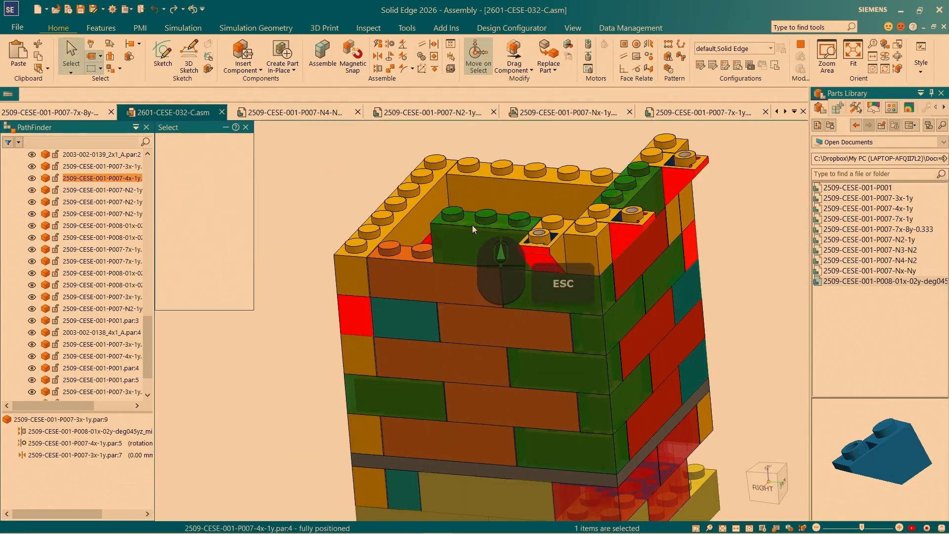
click(472, 226)
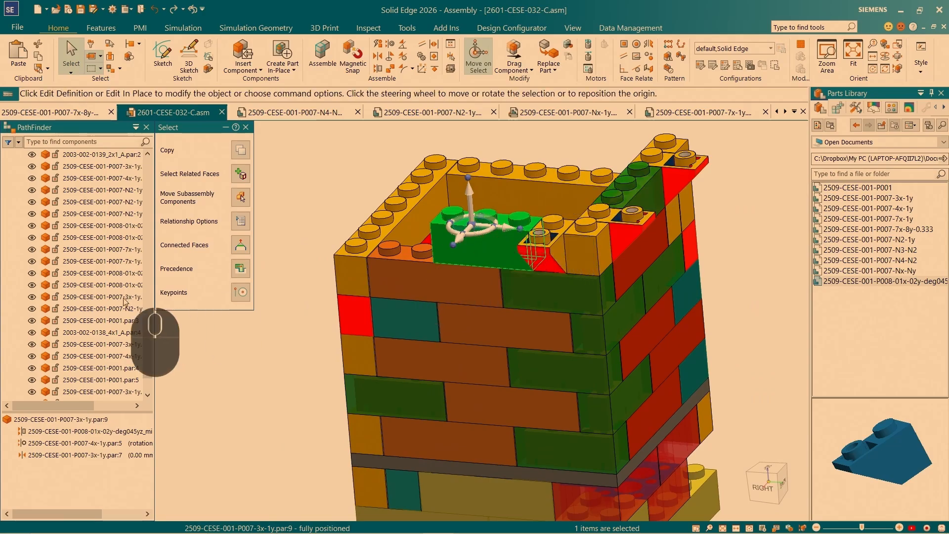
scroll(79, 316, down, 1)
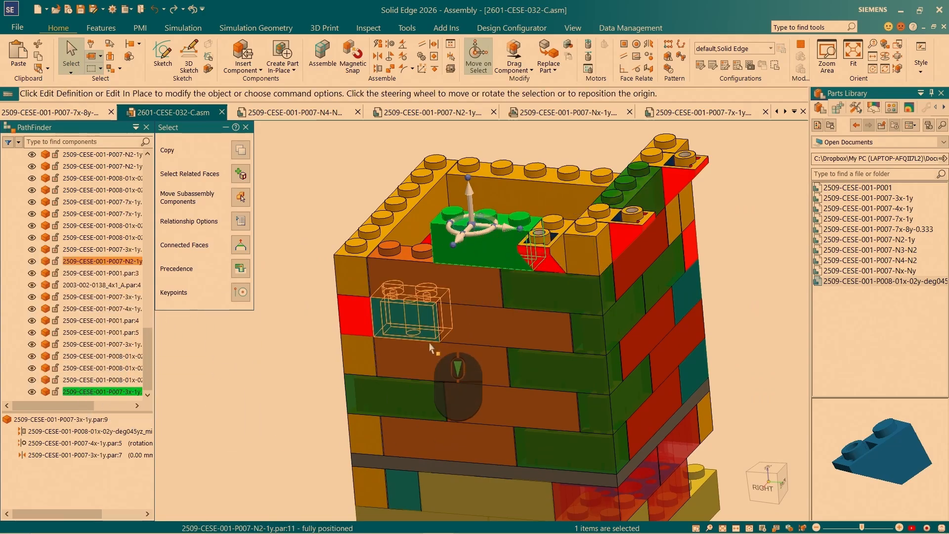
key(Escape)
Copy the third inverted slope brick 32 mm along the wall to the far end of the new green 3x1 brick.
scroll(553, 252, down, 3)
click(550, 247)
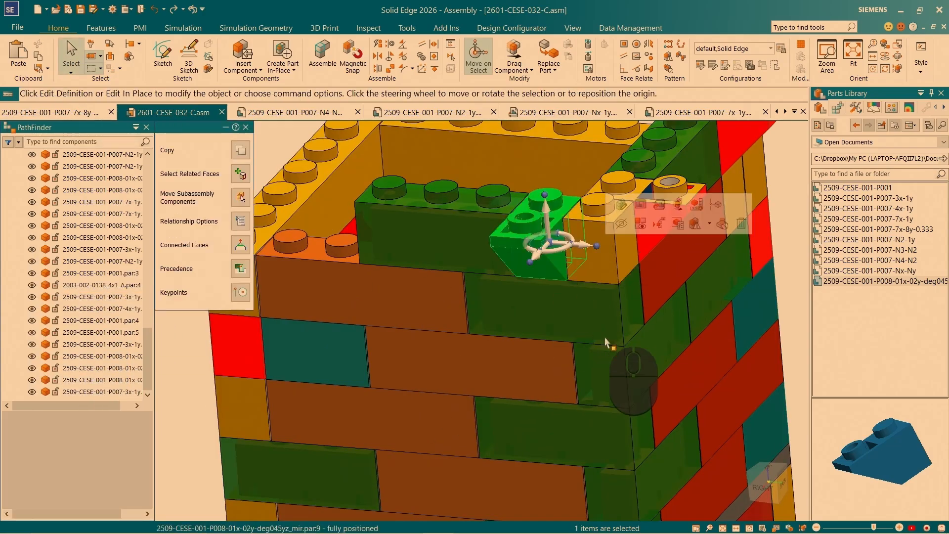
click(565, 250)
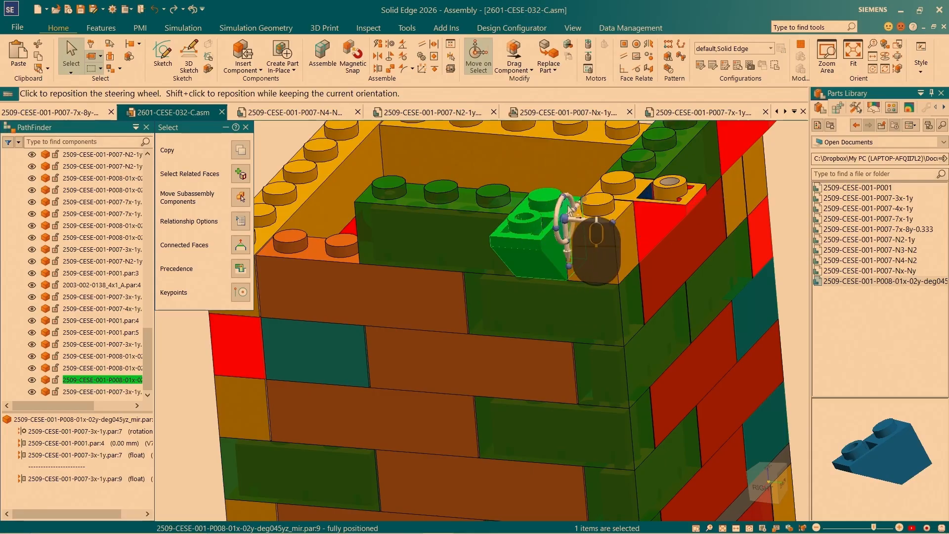
scroll(569, 237, down, 5)
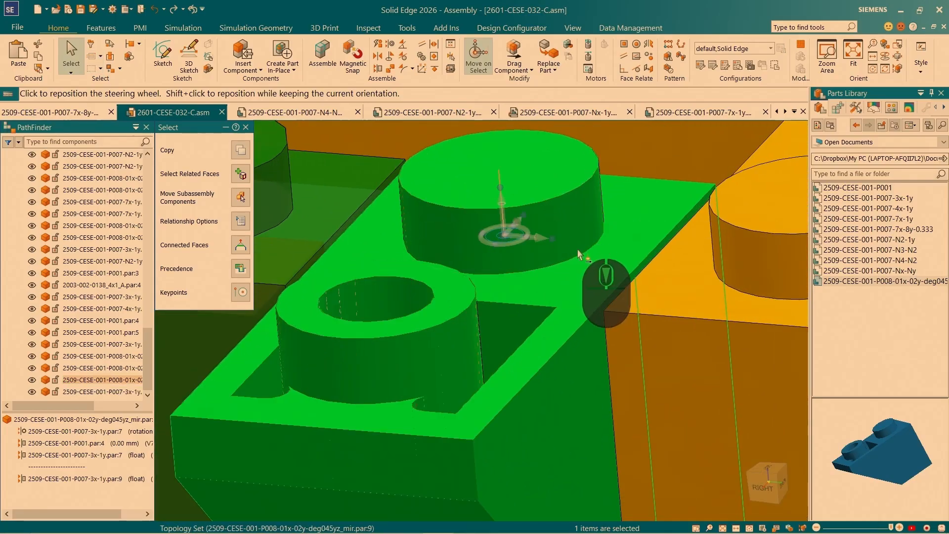
scroll(588, 259, down, 5)
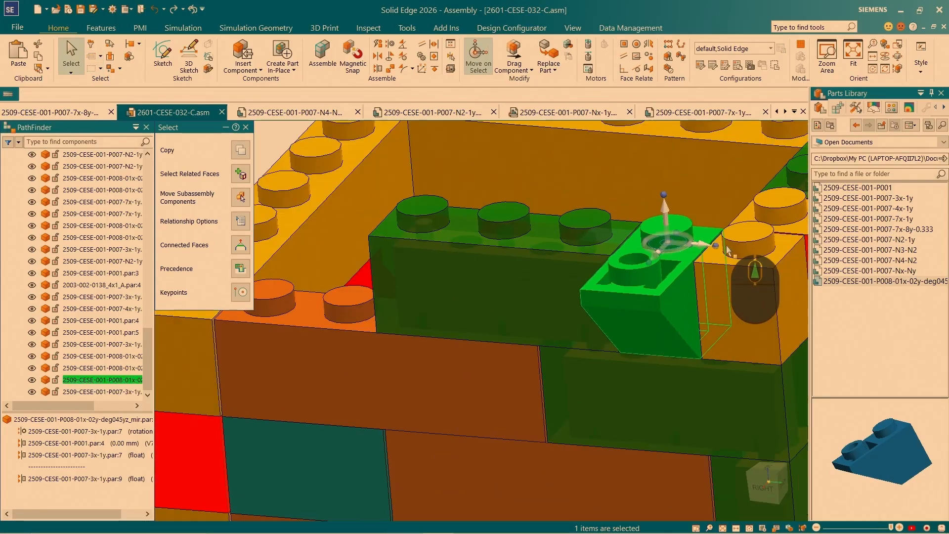
ctrl+click(701, 244)
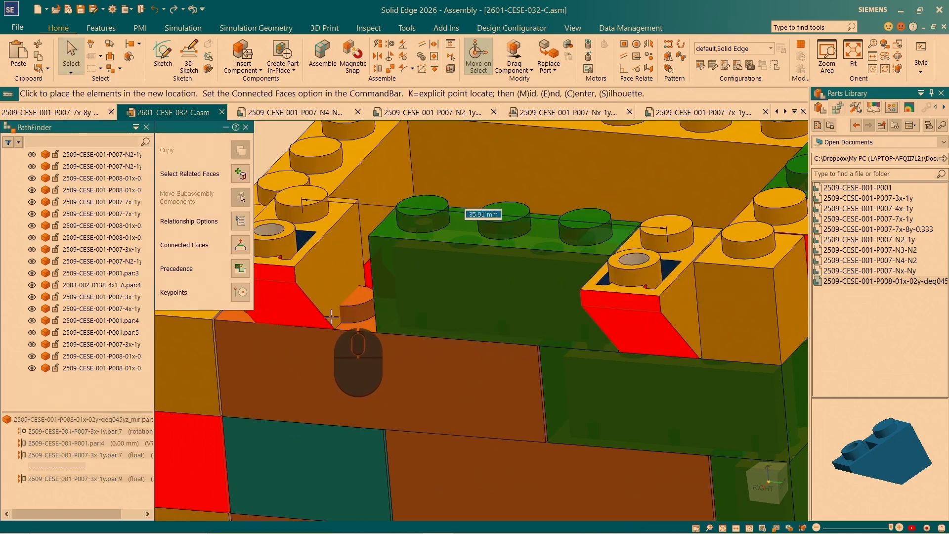
click(349, 324)
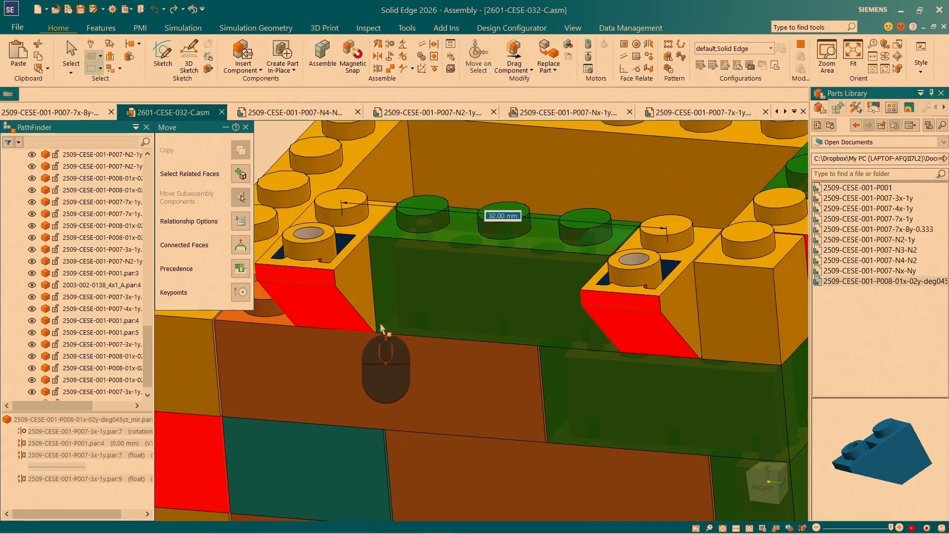
Replace the copied slope brick's relationships to the orange 4x1 brick below and the adjacent green 3x1 brick.
click(620, 206)
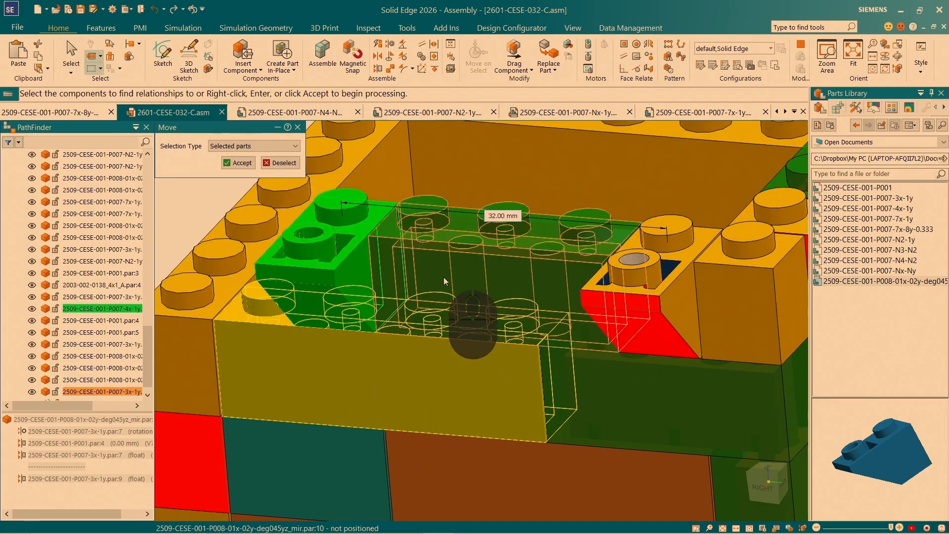
click(442, 260)
click(238, 166)
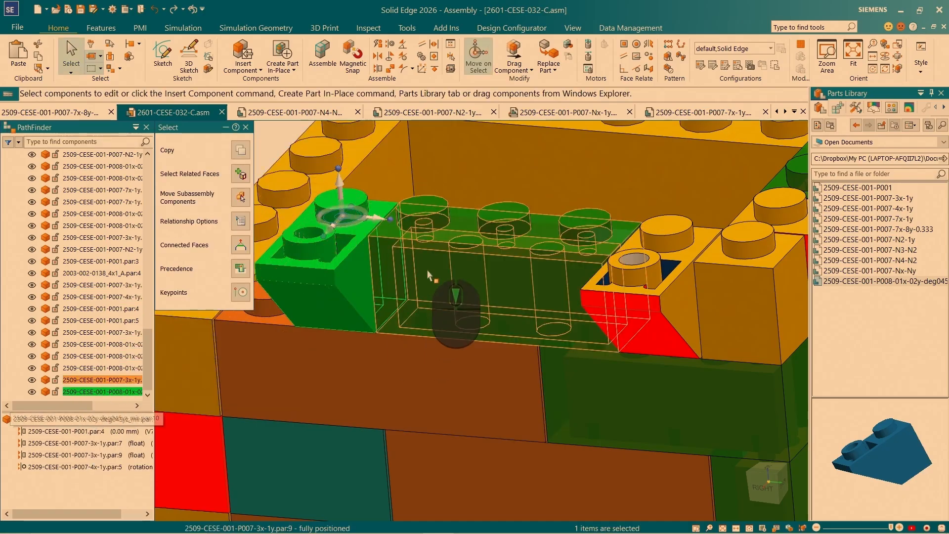
scroll(465, 361, down, 5)
key(Escape)
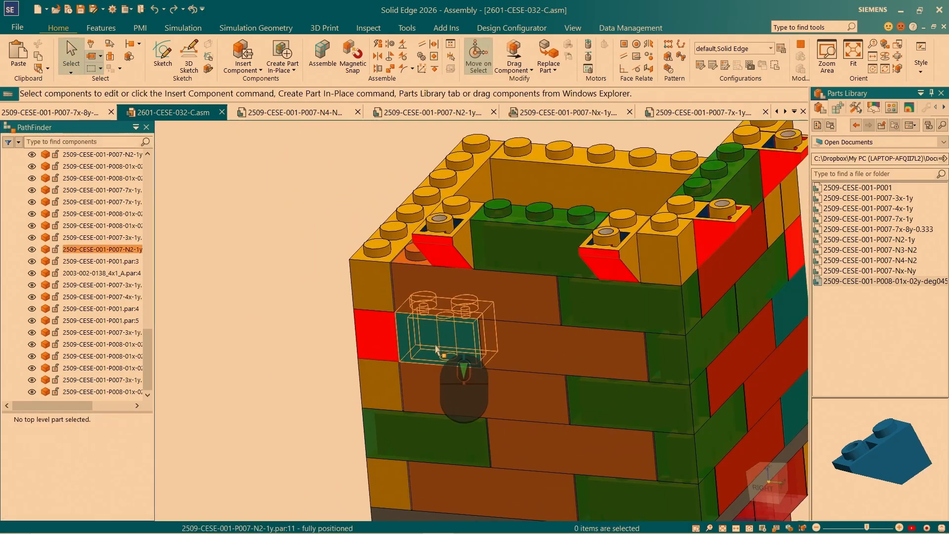
Select the teal 2x1 brick below the top course, place its steering wheel at base level under the stud farther from the corner and reorient it.
click(436, 349)
scroll(433, 366, up, 5)
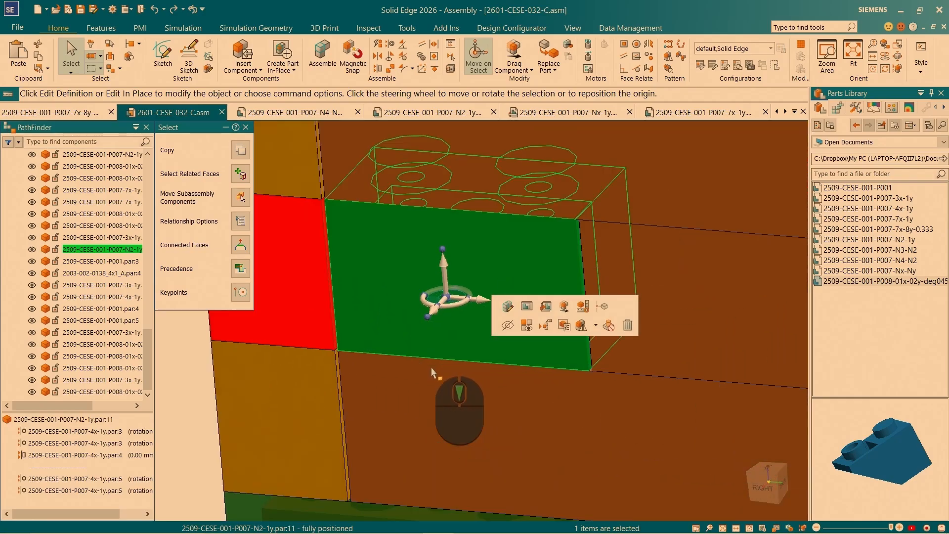
scroll(432, 368, down, 1)
click(452, 278)
scroll(490, 274, up, 5)
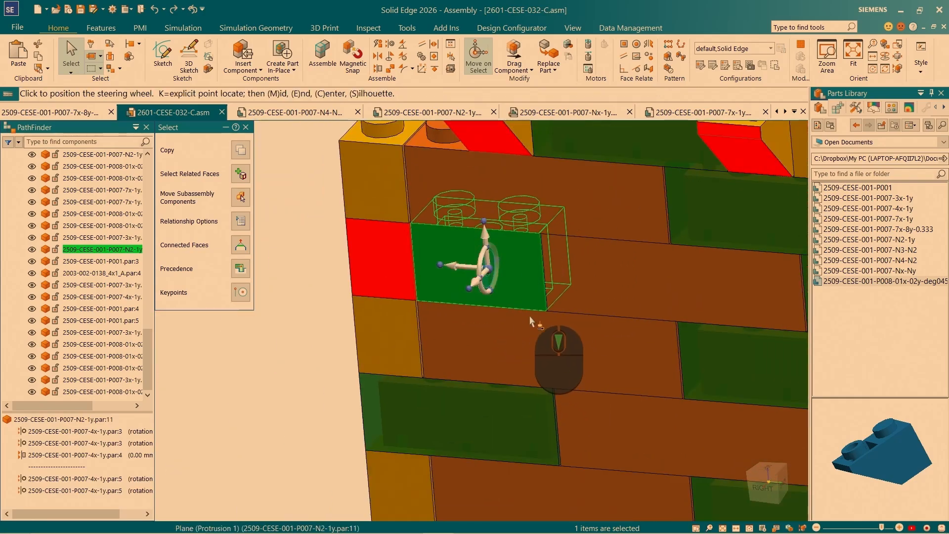
scroll(530, 321, down, 5)
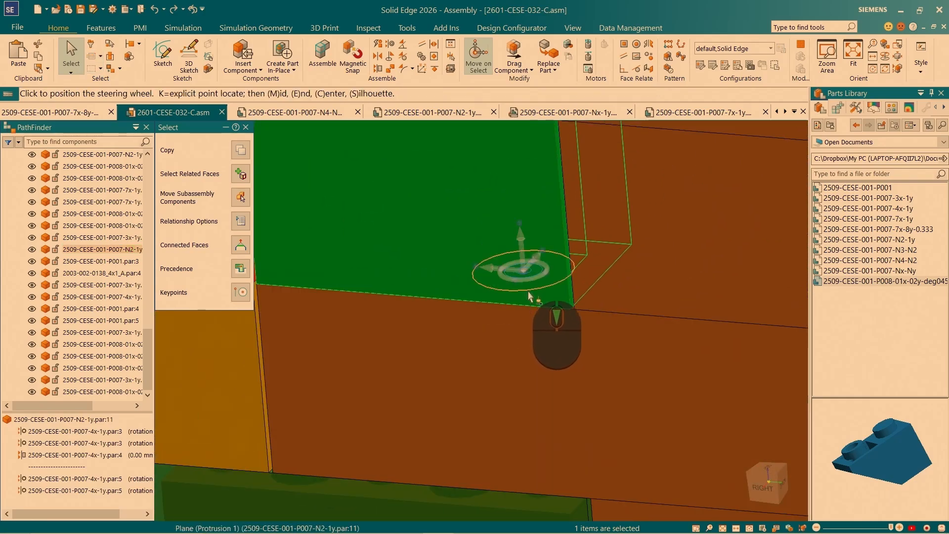
click(529, 295)
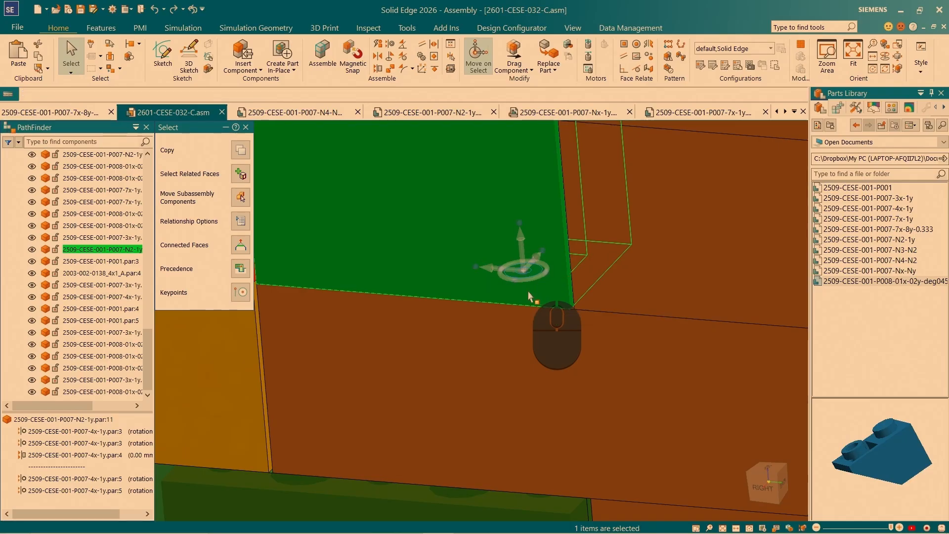
mouse_move(547, 297)
middle_down()
mouse_move(558, 267)
mouse_move(550, 299)
middle_up()
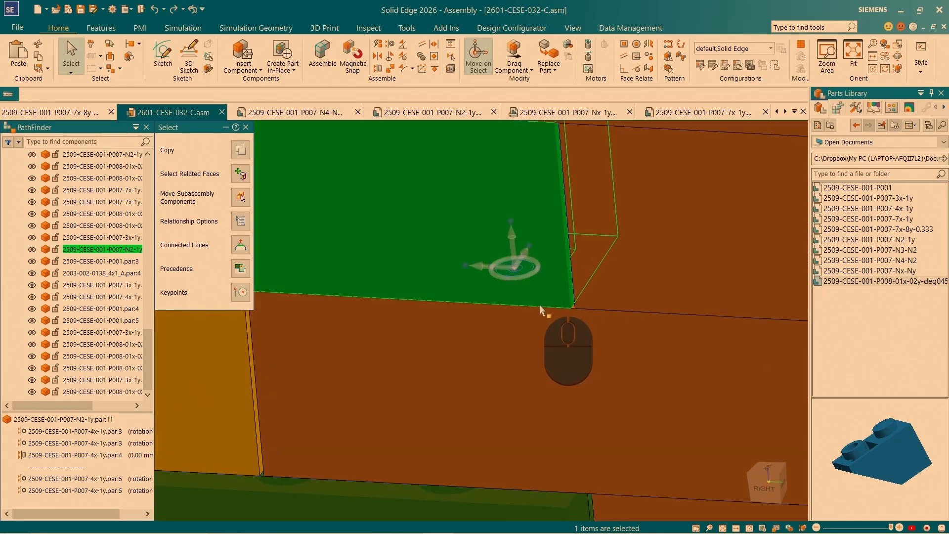
shift+click(529, 267)
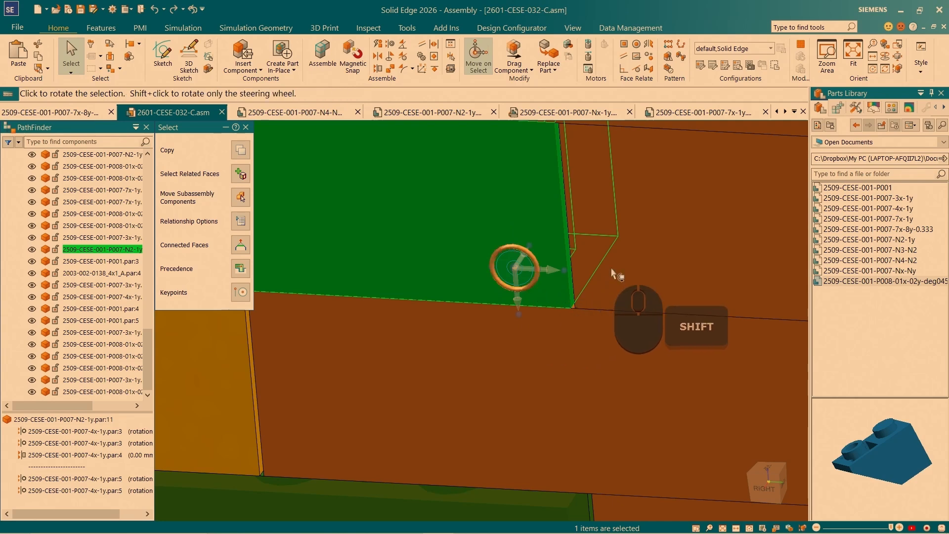
Copy the teal 2x1 brick 20.80 mm to the corner two courses up, landing on the orange 4x1 brick's first stud.
shift+scroll(615, 271, up, 6)
shift+scroll(596, 364, up, 3)
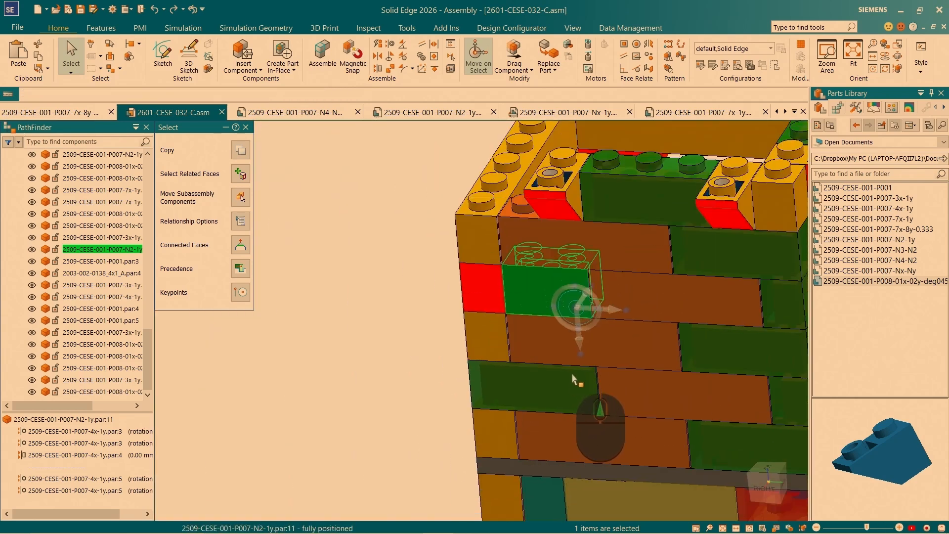
ctrl+scroll(583, 326, down, 3)
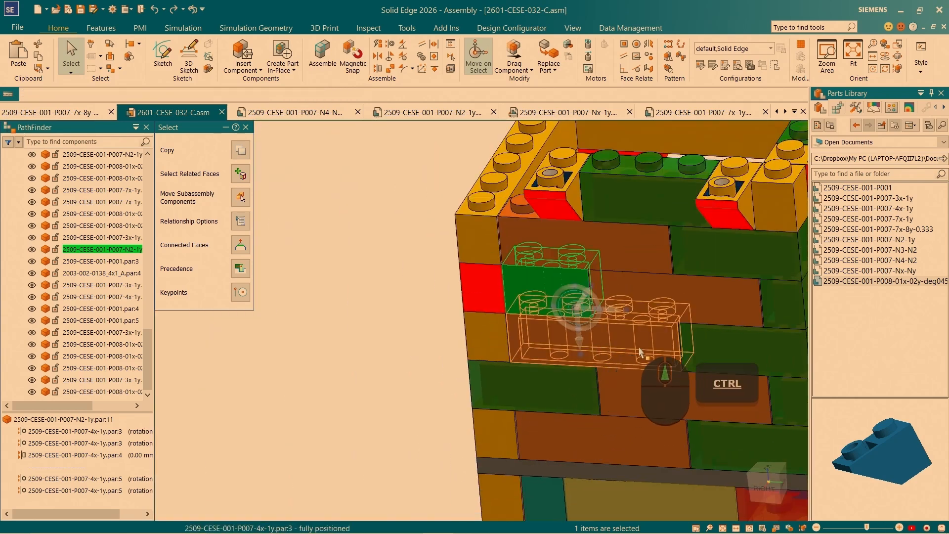
ctrl+click(574, 302)
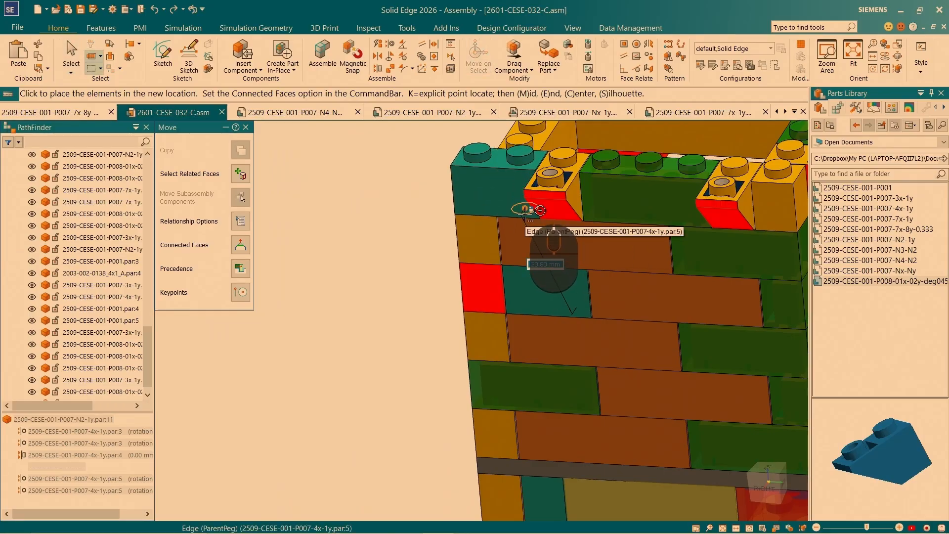
click(525, 212)
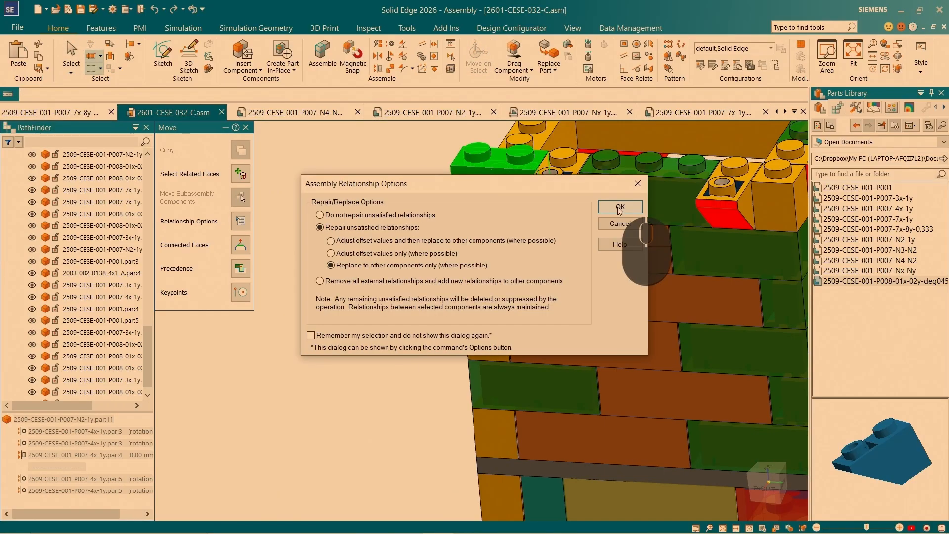
Replace the copied 2x1 brick's relationships to the bricks below and beside it, and delete the remaining affected relationships.
click(620, 206)
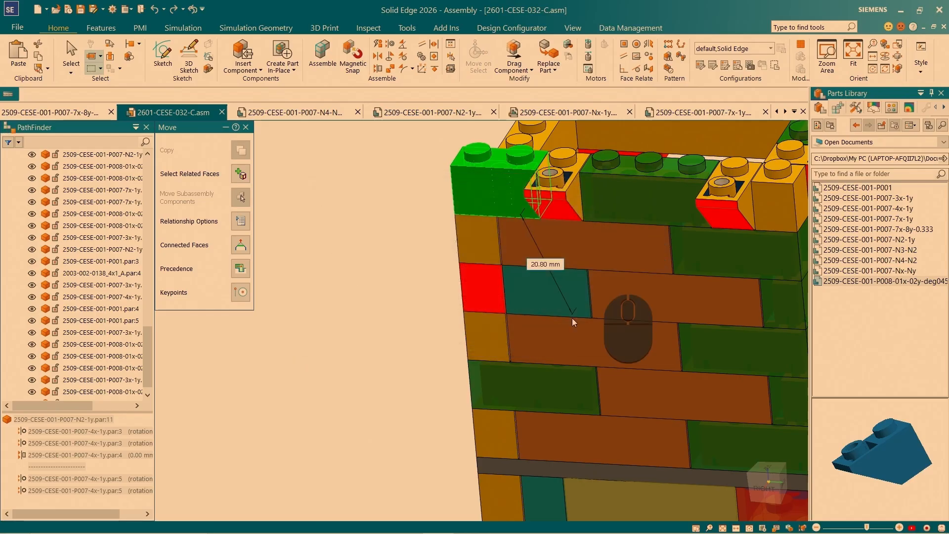
click(565, 210)
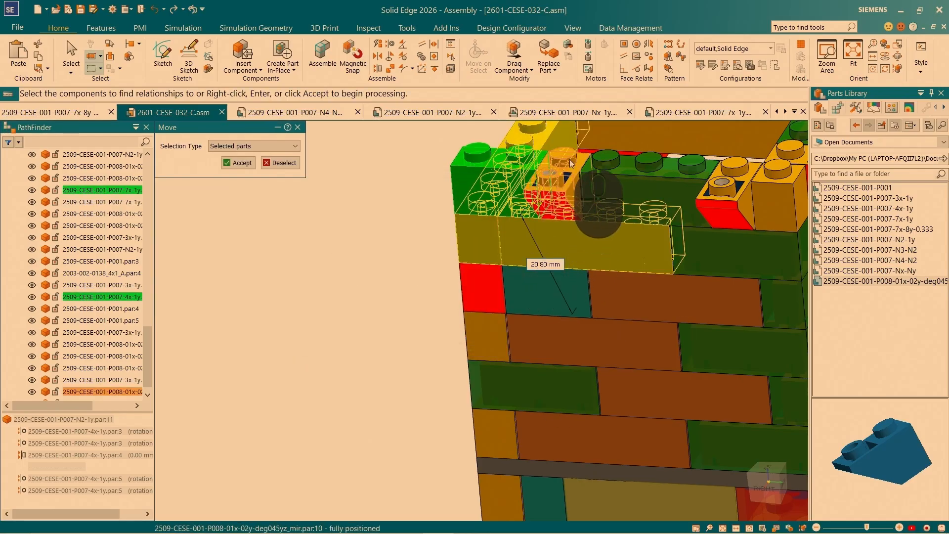
click(608, 180)
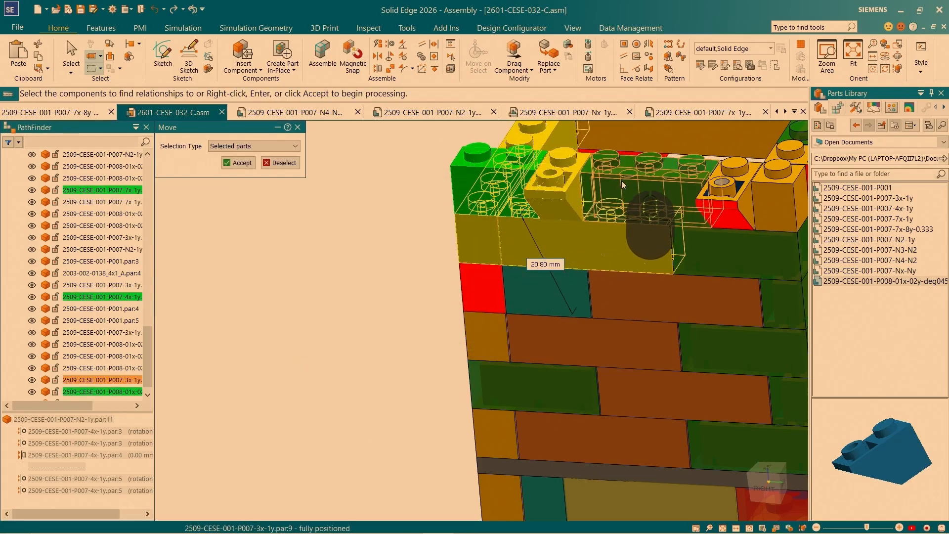
click(242, 163)
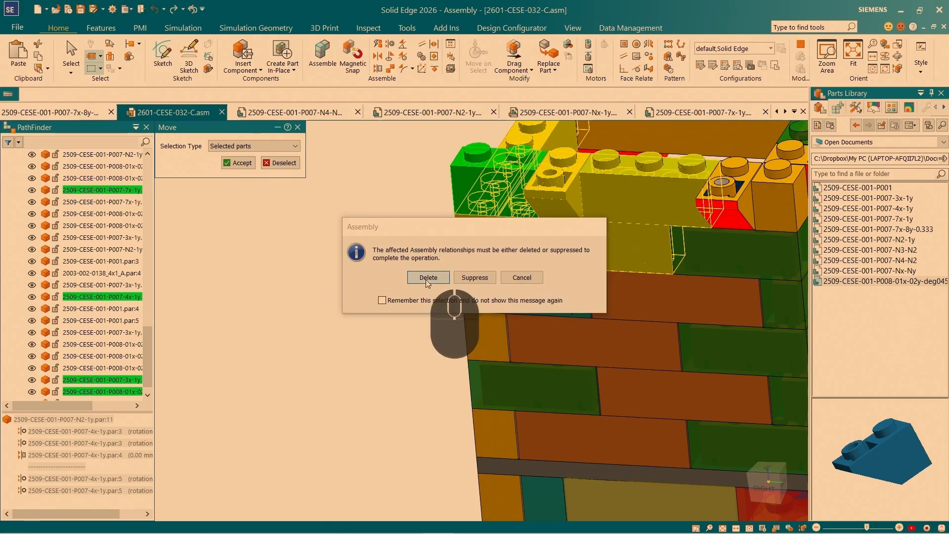
click(427, 277)
key(Escape)
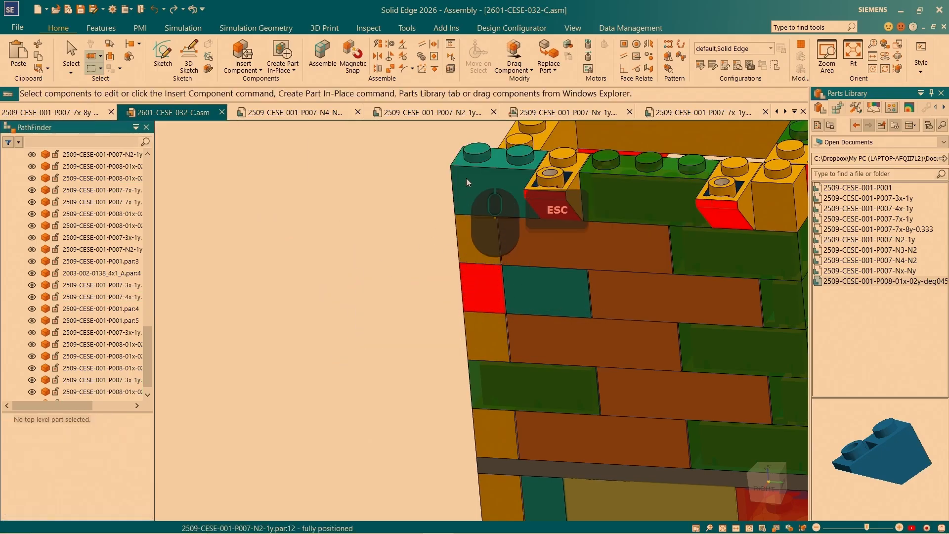
click(467, 184)
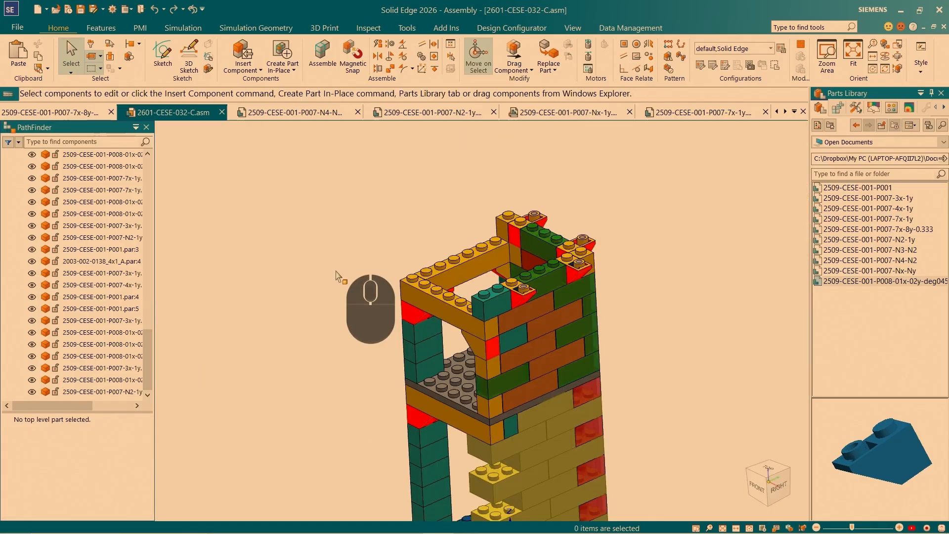
Start mirroring components with the five bricks of the tower's far top row: two 1x1 bricks, the green 3x1 brick and two inverted slope bricks.
middle_drag(339, 275, 332, 298)
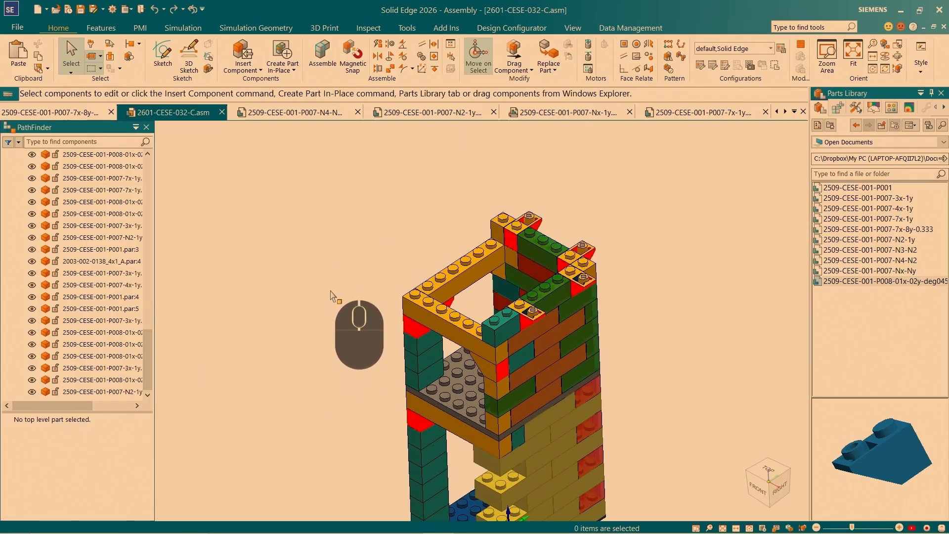
scroll(345, 281, up, 2)
scroll(301, 331, down, 3)
scroll(352, 228, up, 1)
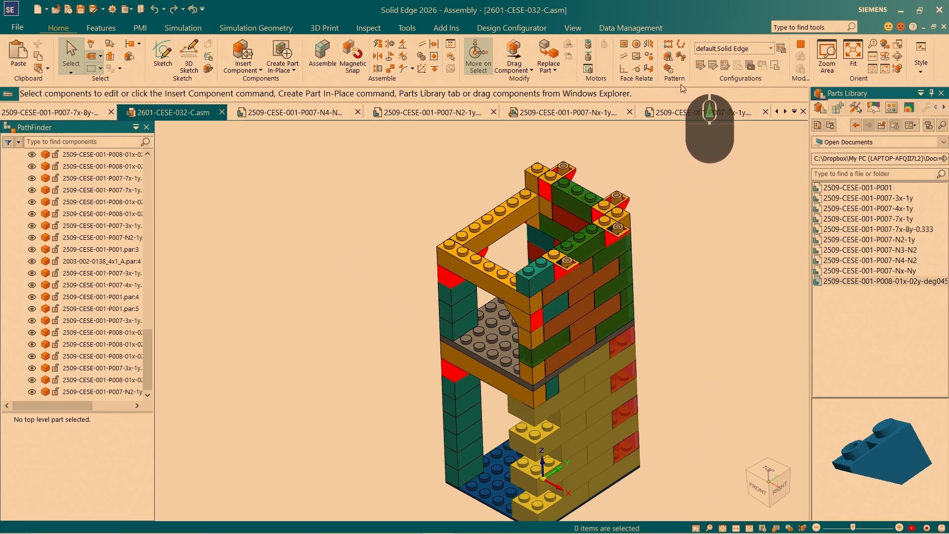
click(668, 58)
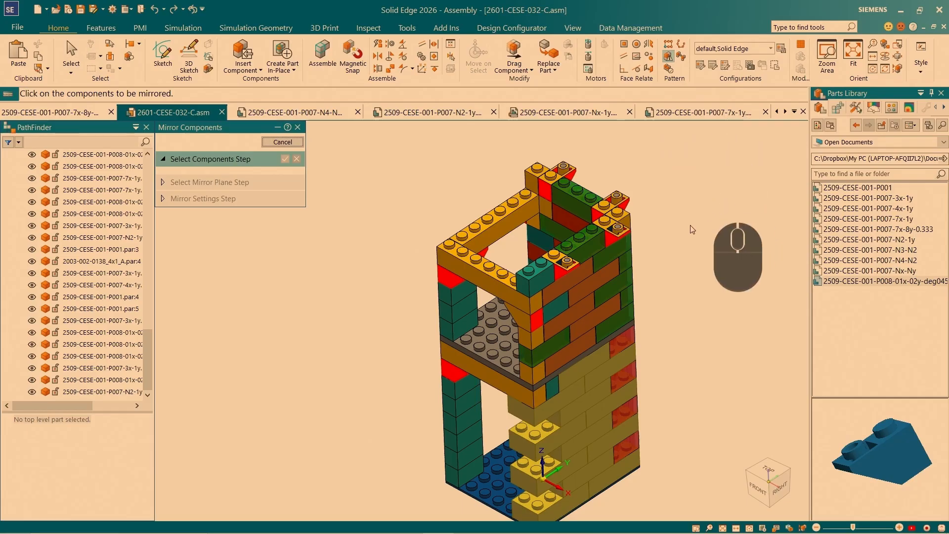
click(562, 192)
click(600, 208)
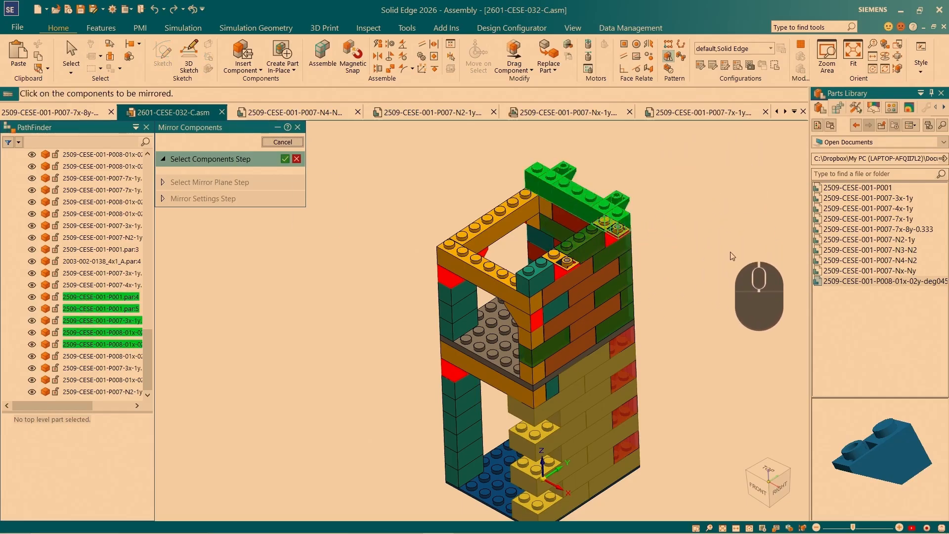
click(285, 158)
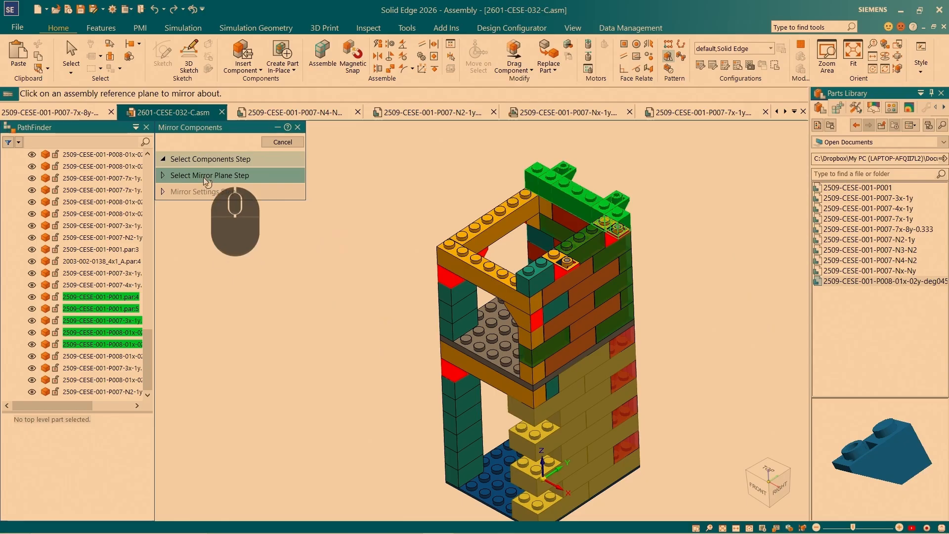
Use the assembly's Front (xz) reference plane as the mirror plane for the five selected bricks.
scroll(22, 174, up, 15)
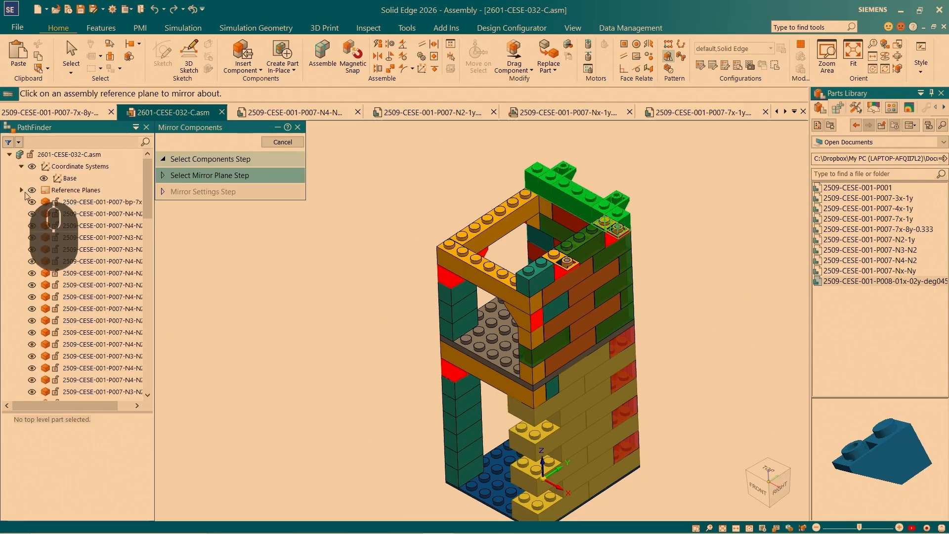
click(70, 226)
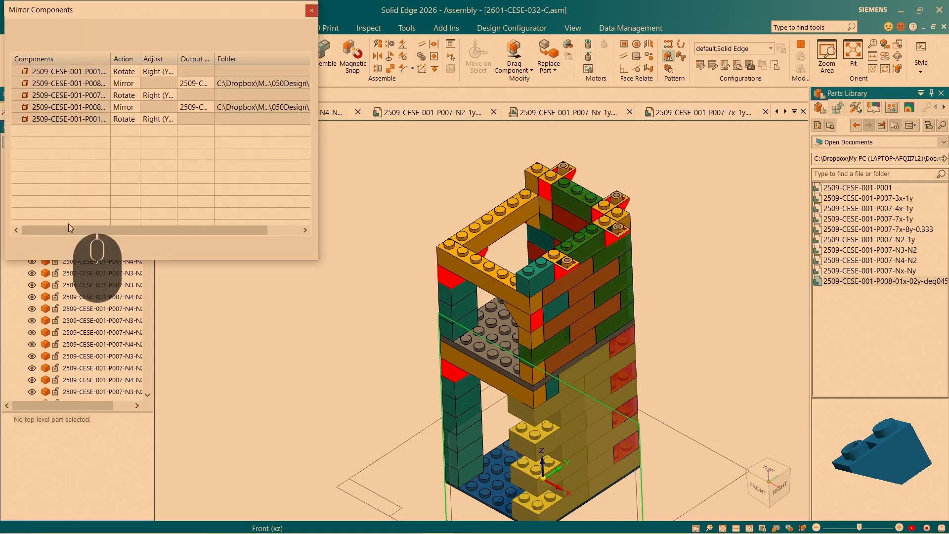
scroll(503, 291, down, 5)
scroll(561, 323, down, 2)
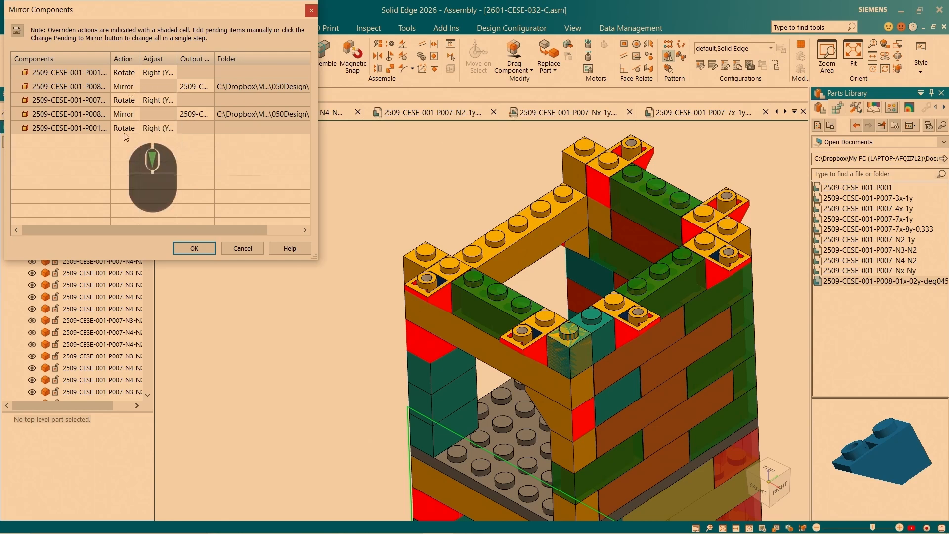
Set the mirror action of both inverted slope bricks to Rotate.
click(135, 77)
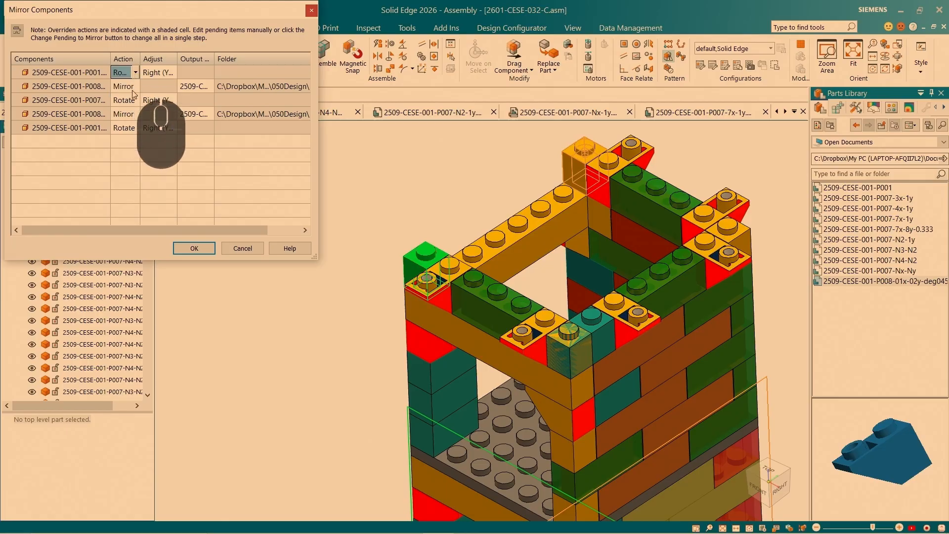
click(135, 87)
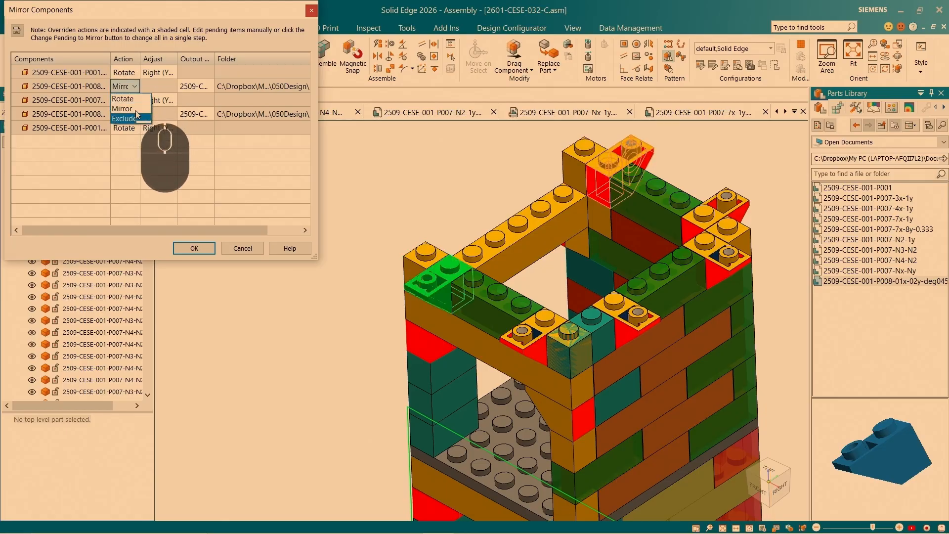
click(137, 116)
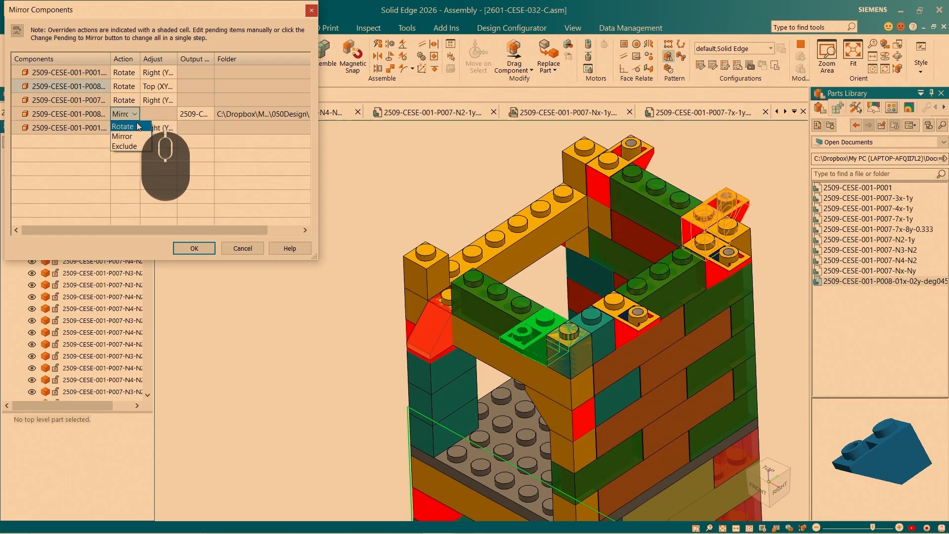
click(132, 128)
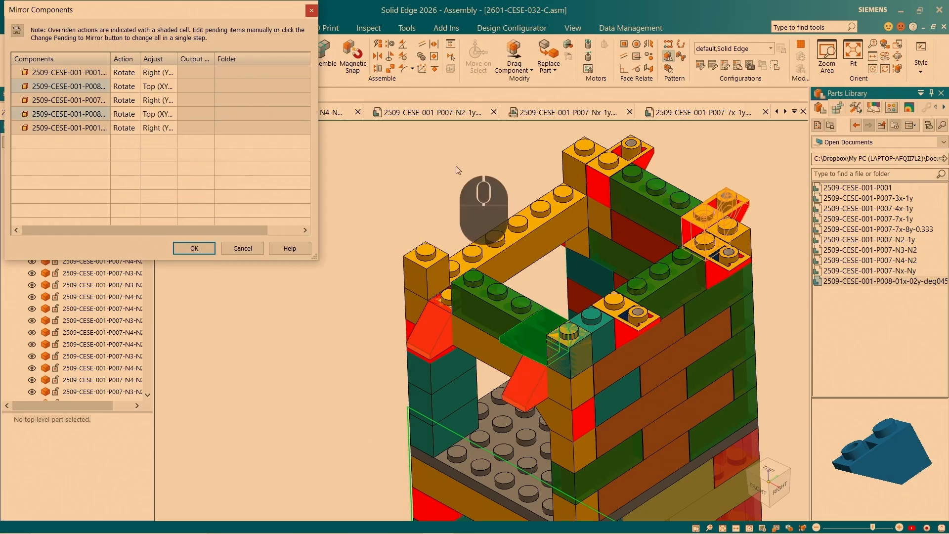
Set the rotation adjustment of the first inverted slope brick, beside the outer 1x1 brick, to the Right (YZ) plane.
scroll(470, 168, up, 3)
scroll(538, 296, down, 6)
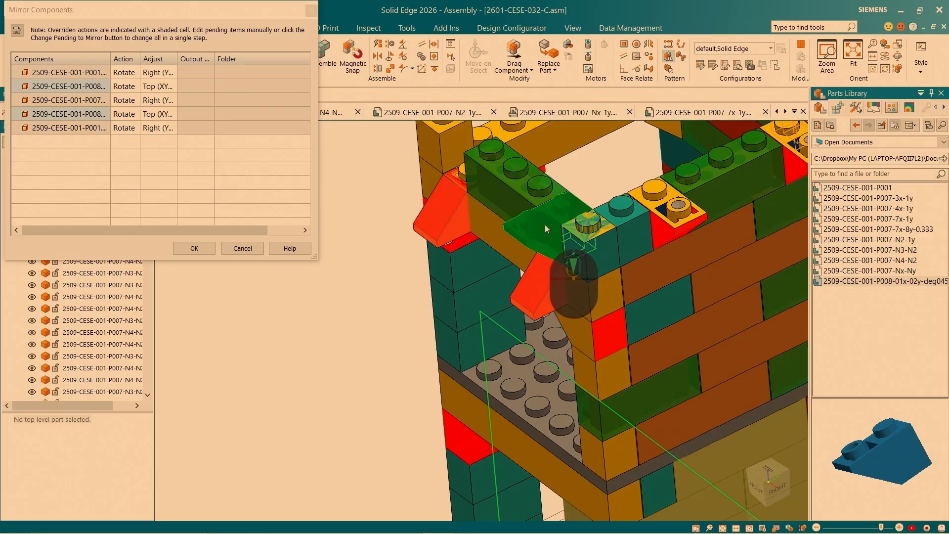
scroll(569, 281, up, 2)
middle_drag(570, 280, 601, 180)
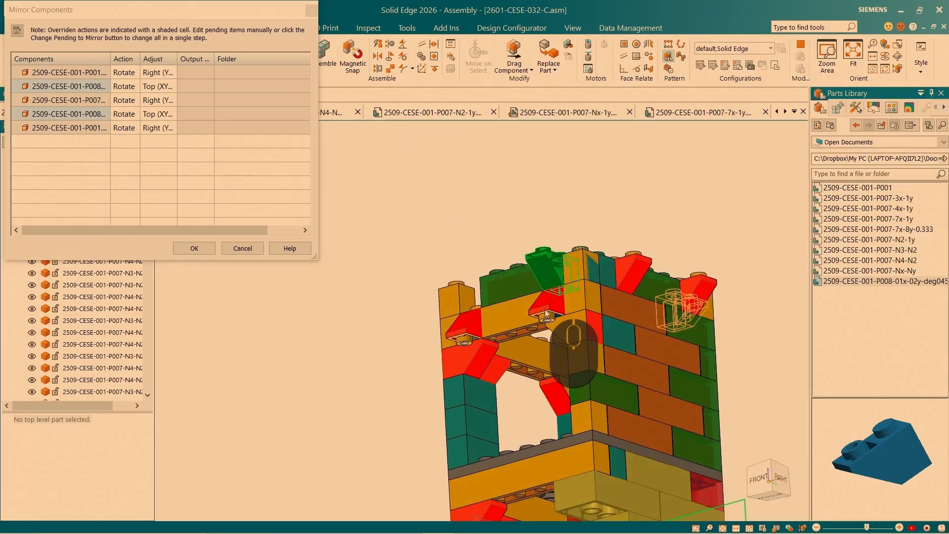
middle_drag(552, 302, 534, 314)
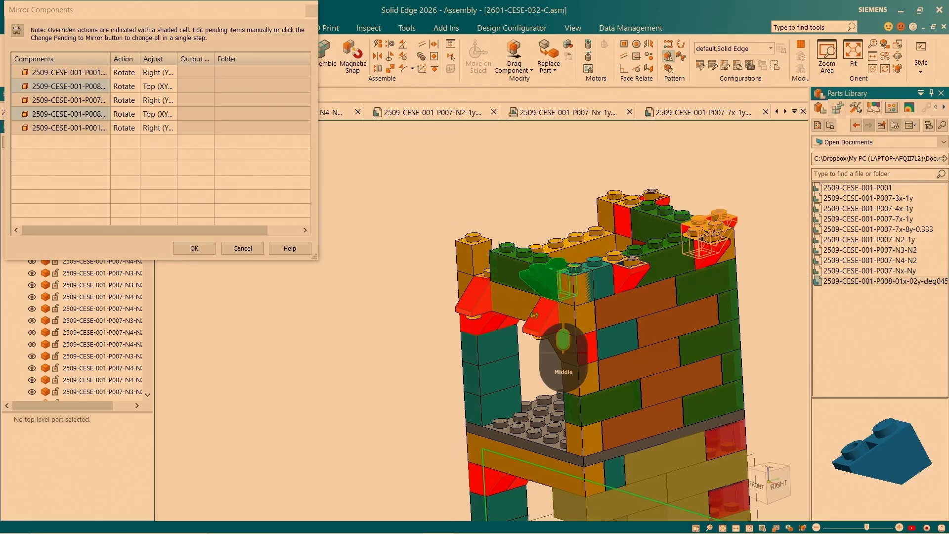
scroll(576, 271, down, 6)
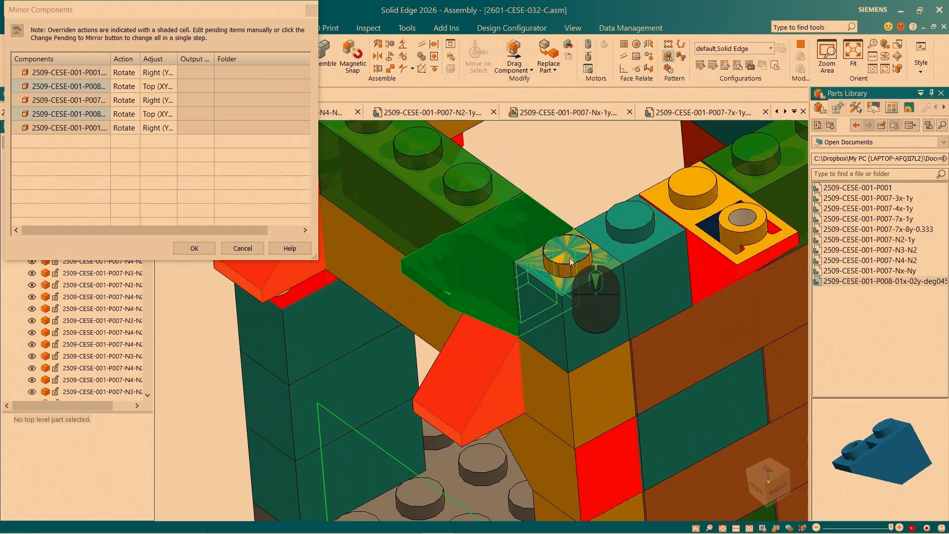
scroll(571, 262, up, 5)
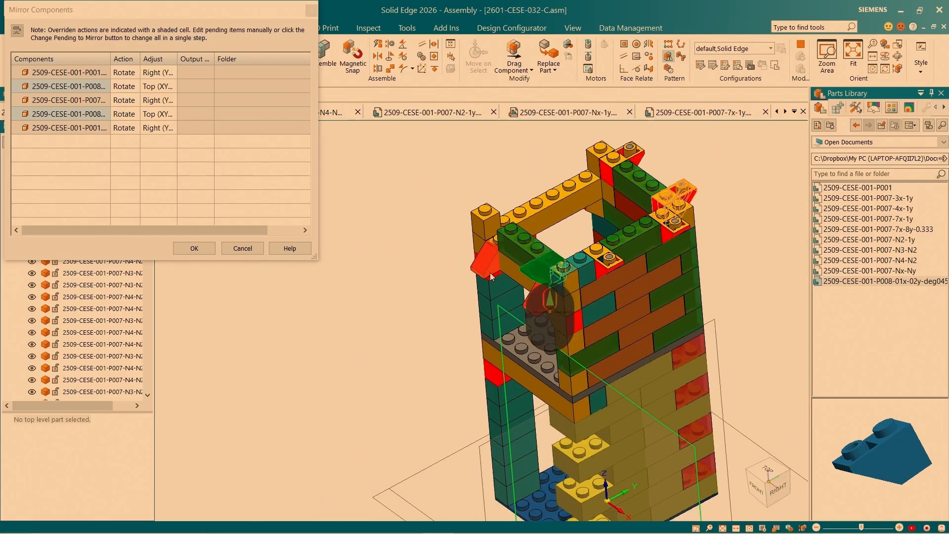
click(101, 73)
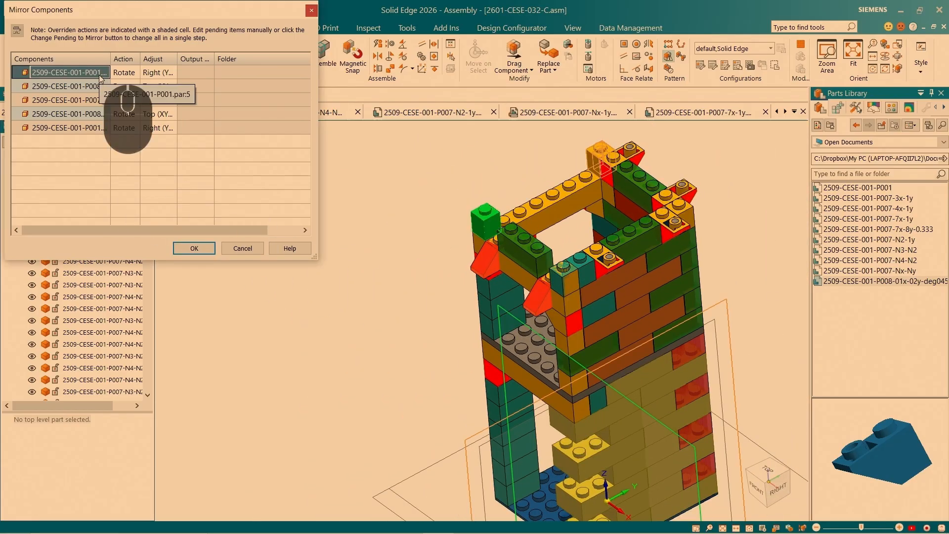
click(86, 87)
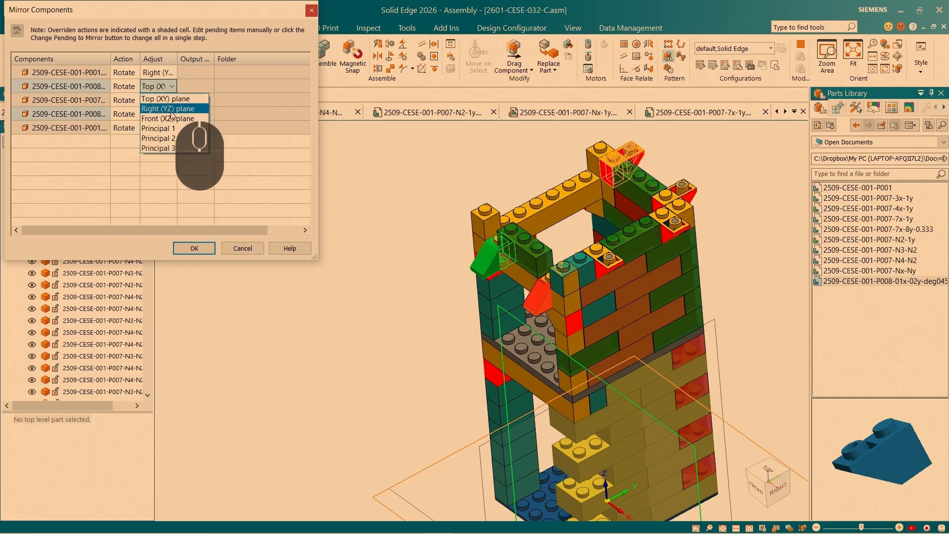
click(172, 110)
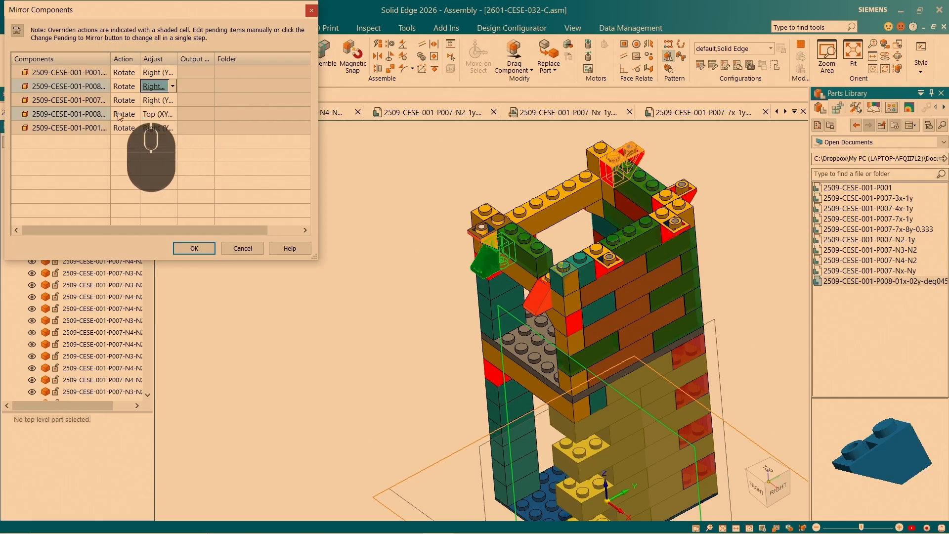
Set the rotation adjustment of the second inverted slope brick, nearest the teal 2x1 brick, to the Right (YZ) plane.
click(77, 101)
click(72, 115)
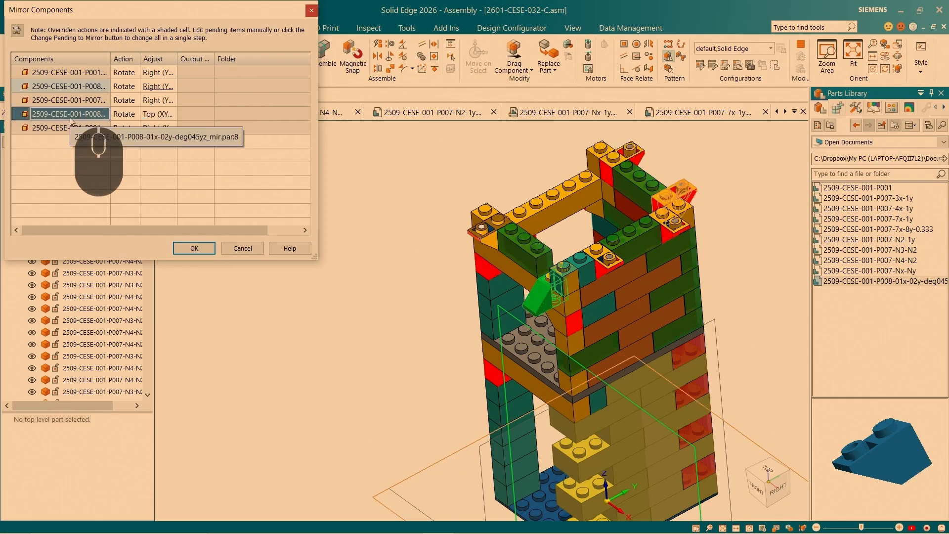
click(174, 115)
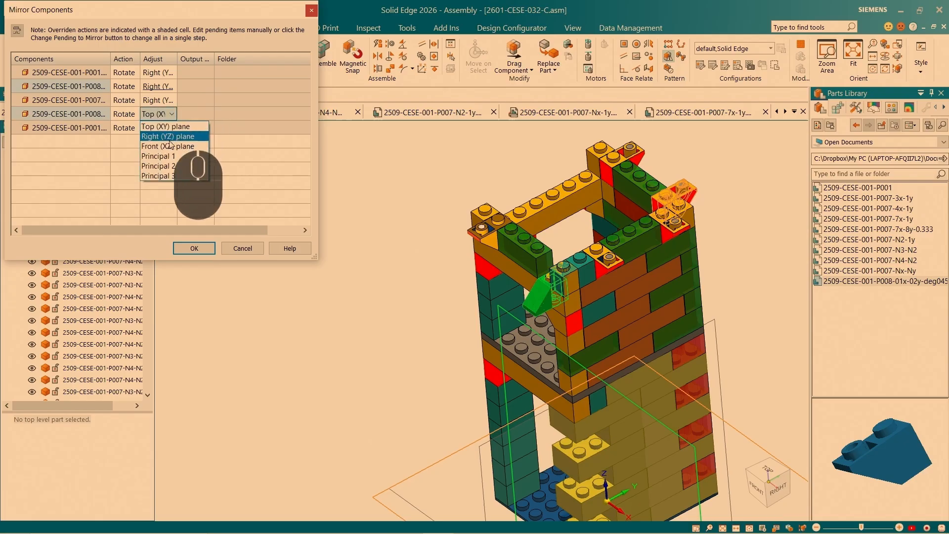
click(169, 137)
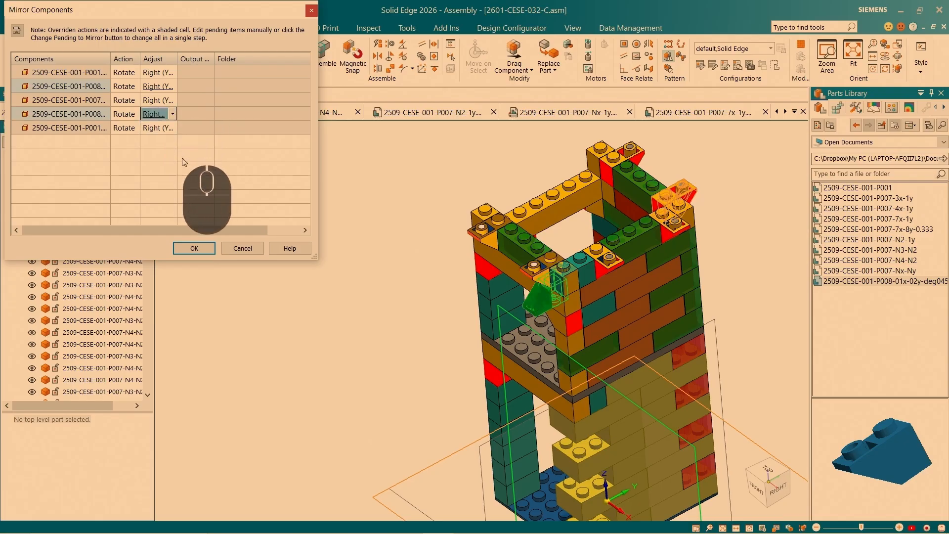
Exclude the 1x1 brick overlapping the teal 2x1 corner brick from the mirror and complete the mirror.
scroll(467, 269, up, 2)
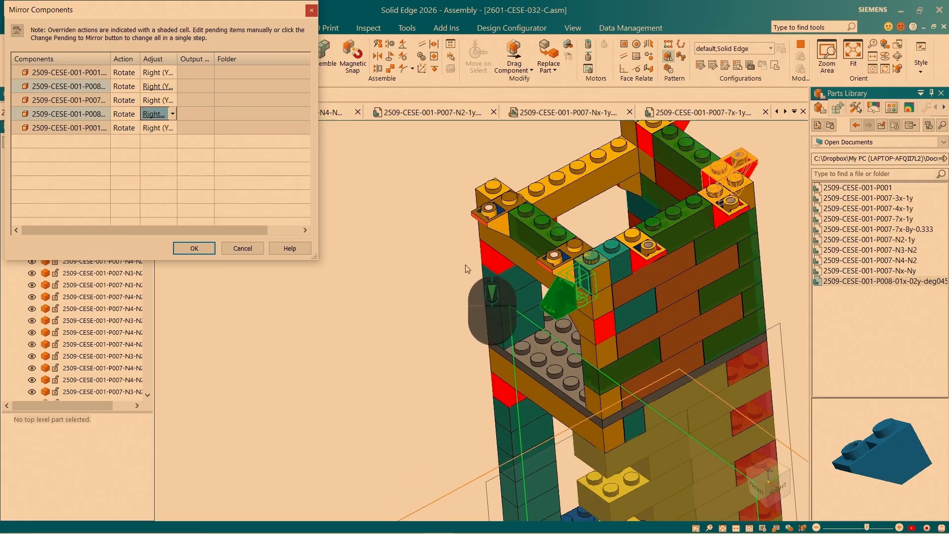
scroll(467, 269, up, 2)
click(94, 129)
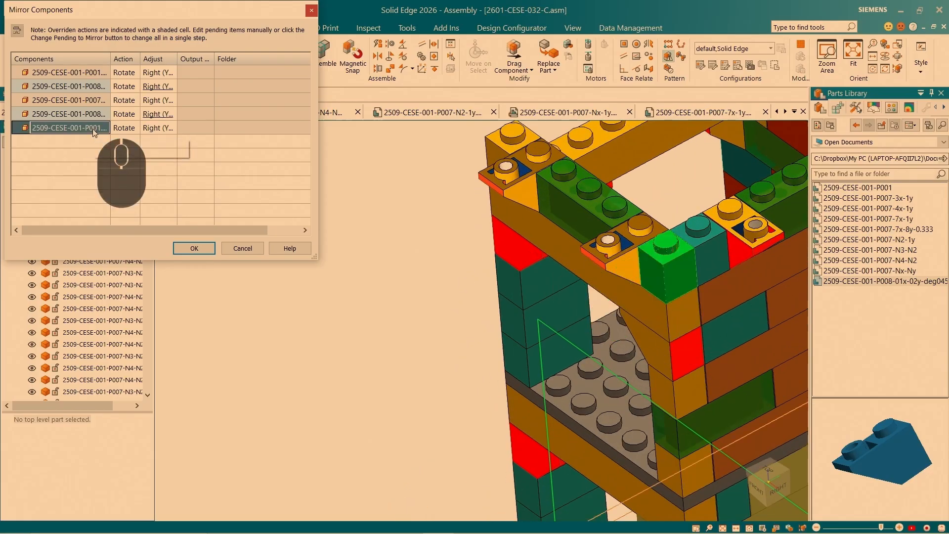
click(135, 129)
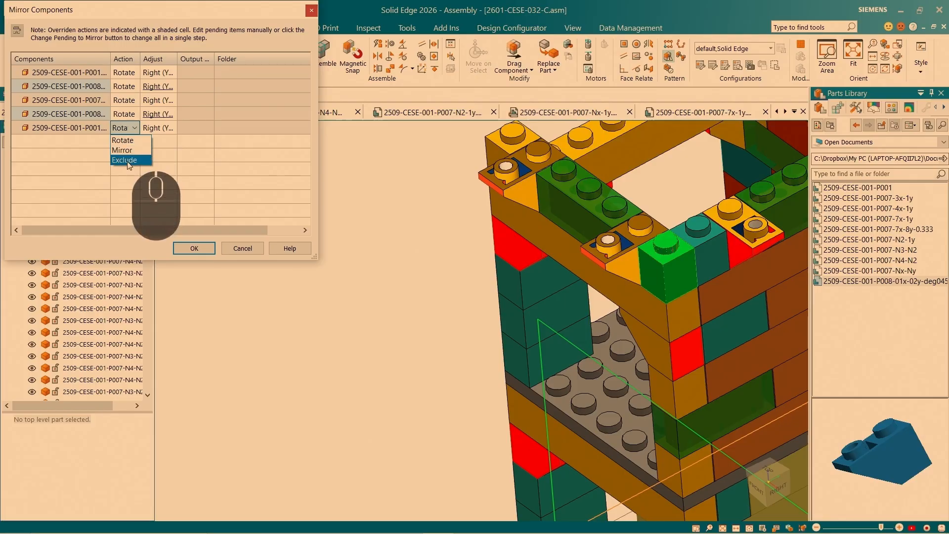
scroll(484, 178, down, 4)
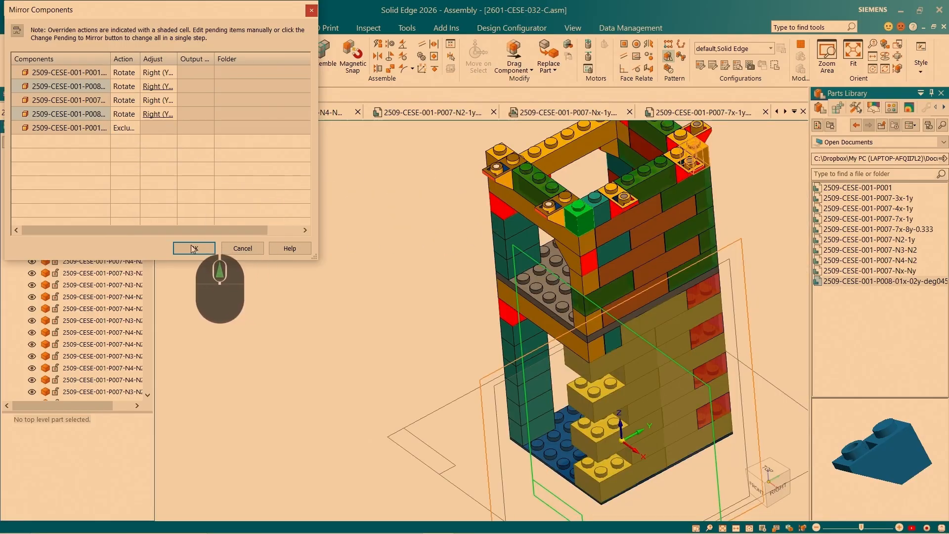
click(194, 248)
click(283, 143)
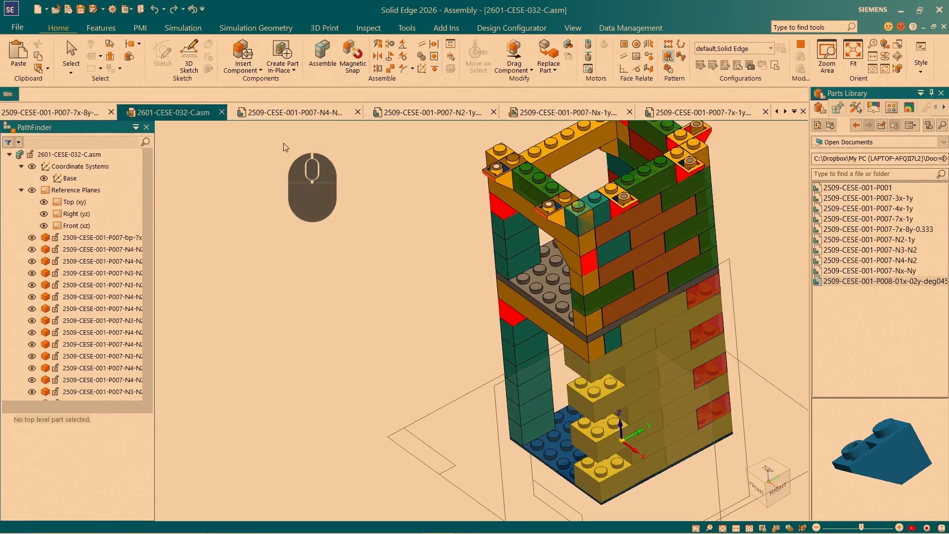
Try to delete the mirrored 1x1 brick on the corner behind the mirrored inverted slope brick.
scroll(528, 306, up, 5)
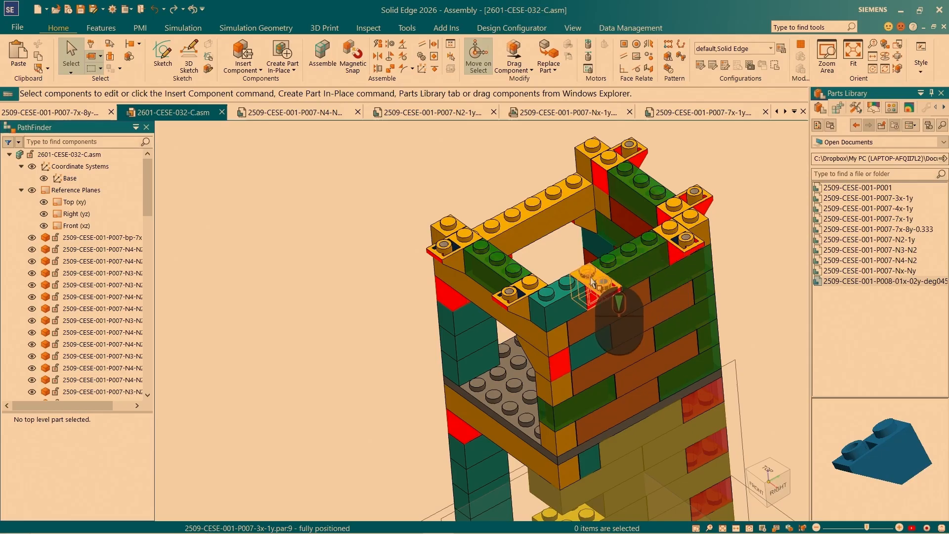
middle_drag(613, 336, 514, 303)
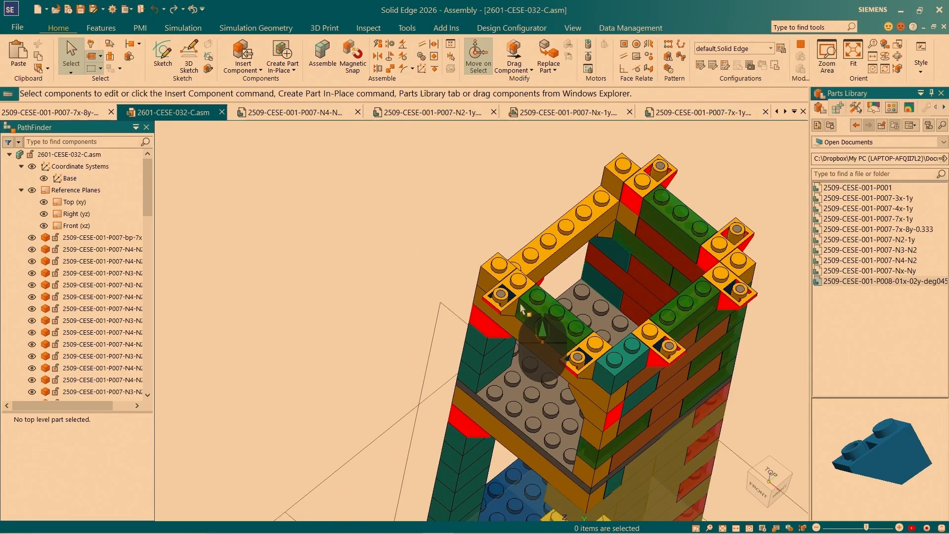
scroll(620, 345, up, 5)
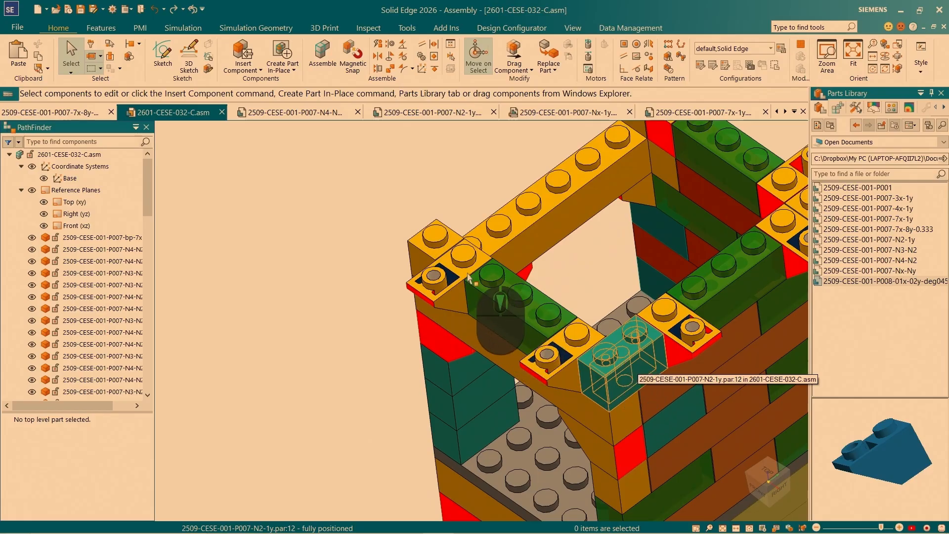
click(421, 250)
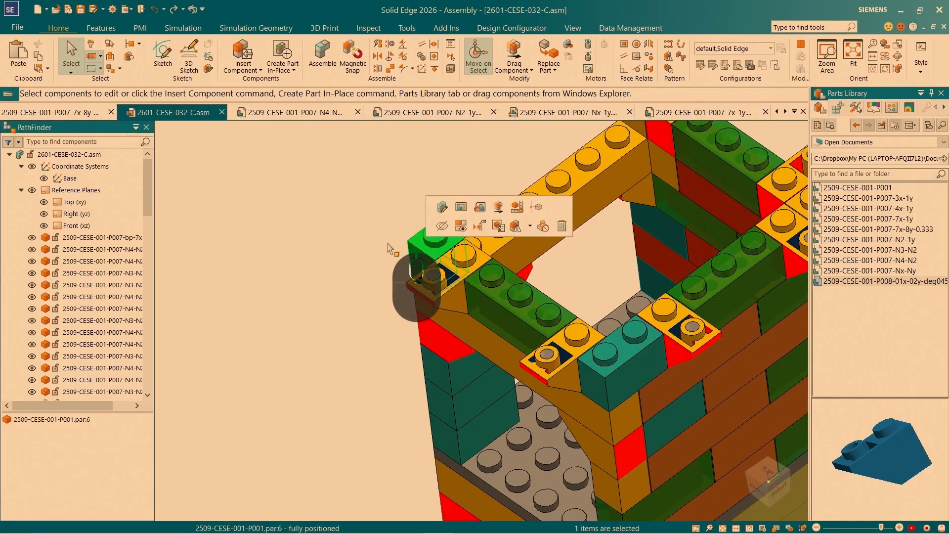
key(Delete)
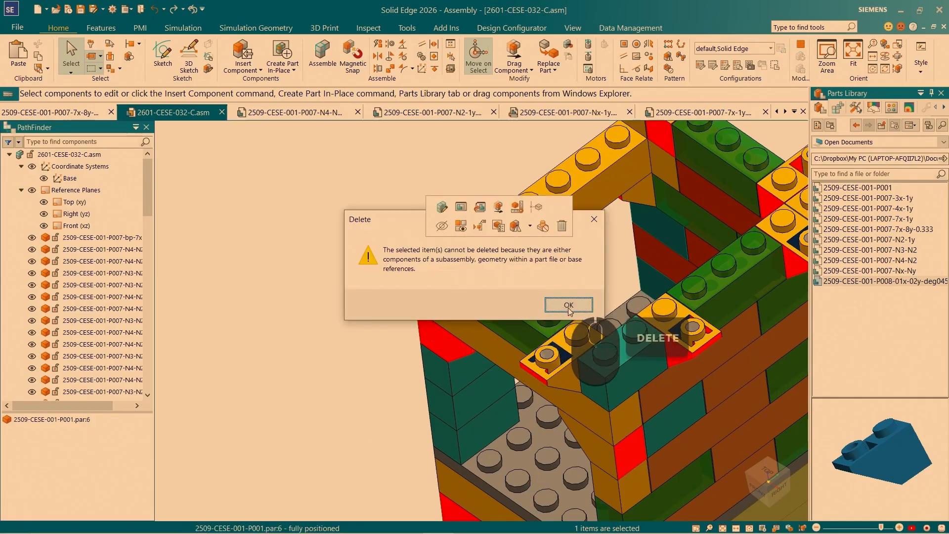
click(568, 305)
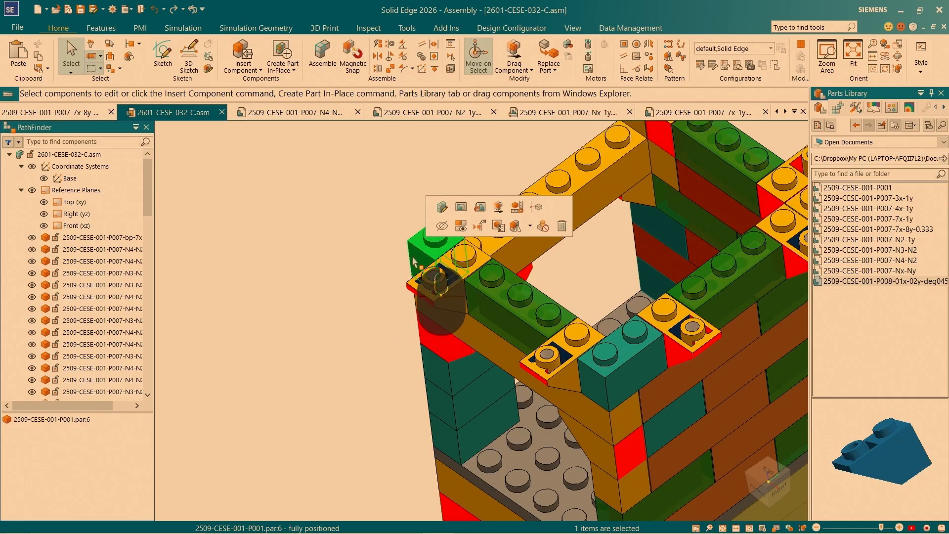
Try to remove the corner 1x1 brick behind the mirrored inverted slope from the components of Mirror_1.
scroll(91, 331, down, 5)
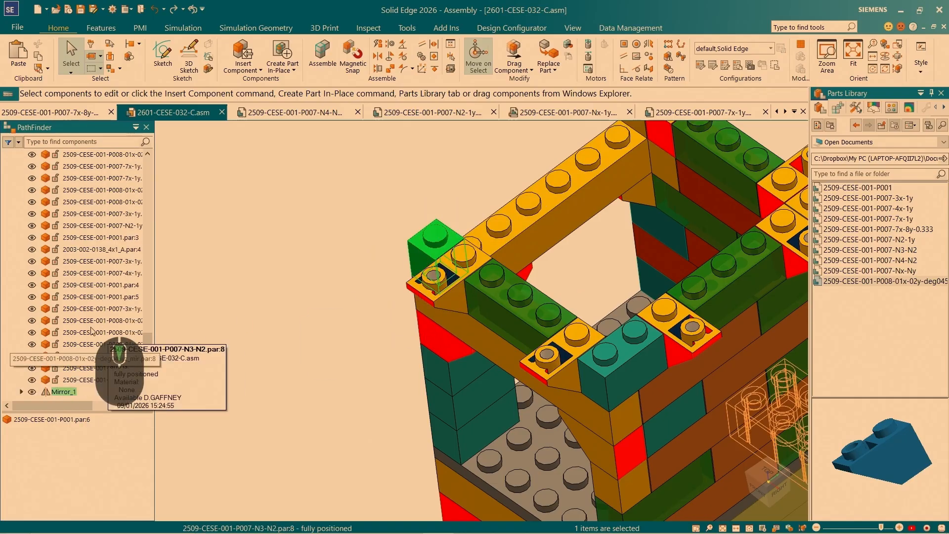
click(62, 393)
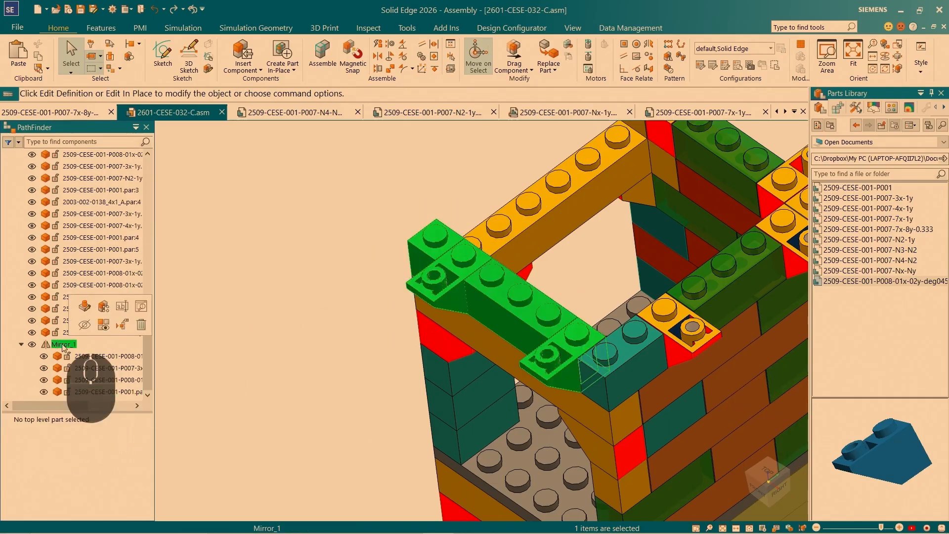
right_click(64, 345)
click(117, 333)
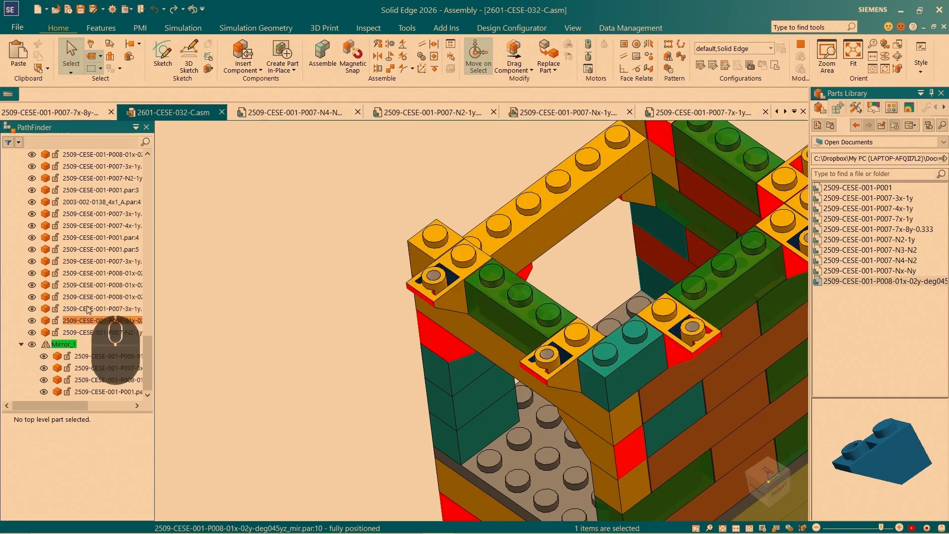
click(164, 161)
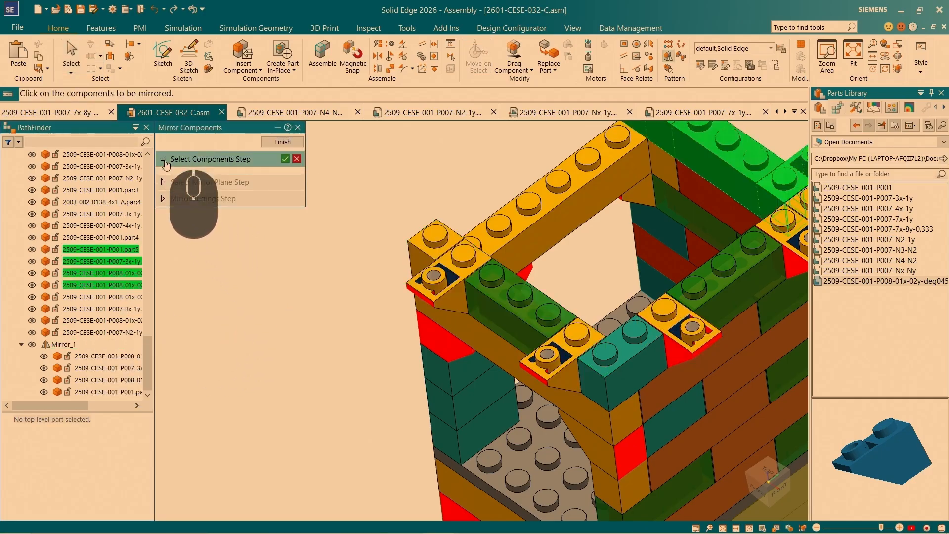
scroll(346, 335, up, 2)
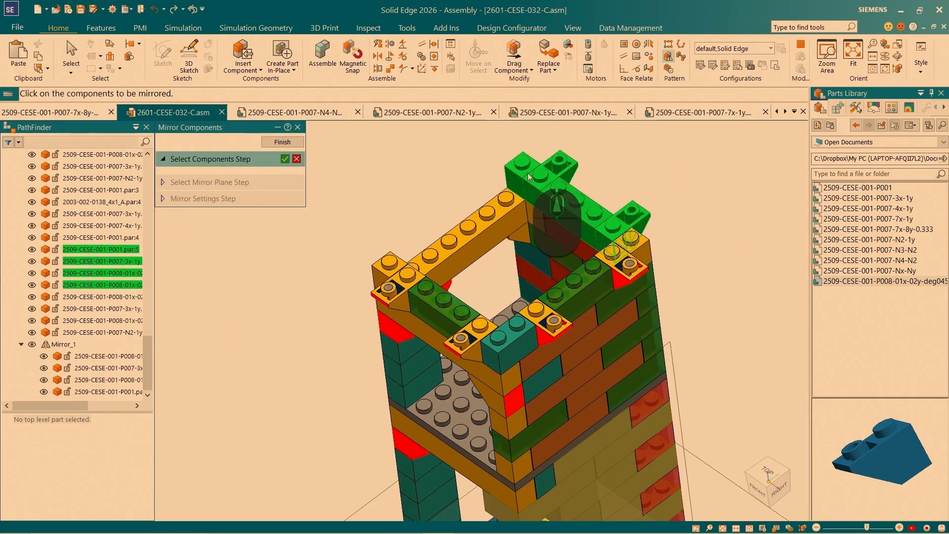
scroll(504, 193, down, 3)
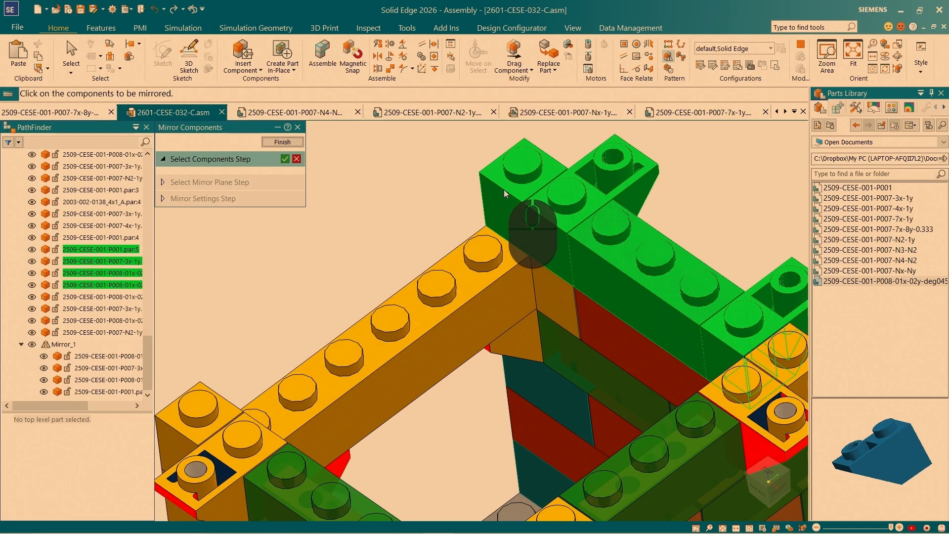
ctrl+scroll(505, 189, up, 5)
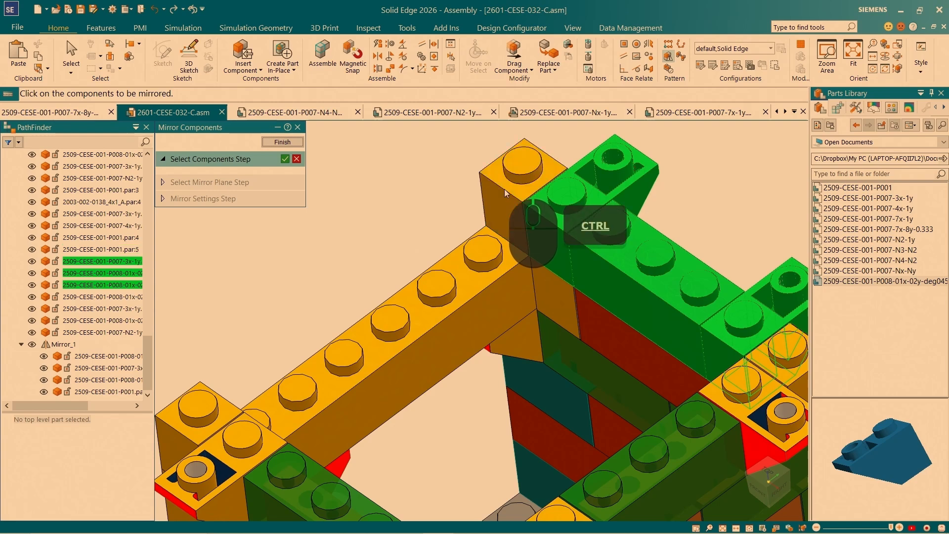
click(286, 142)
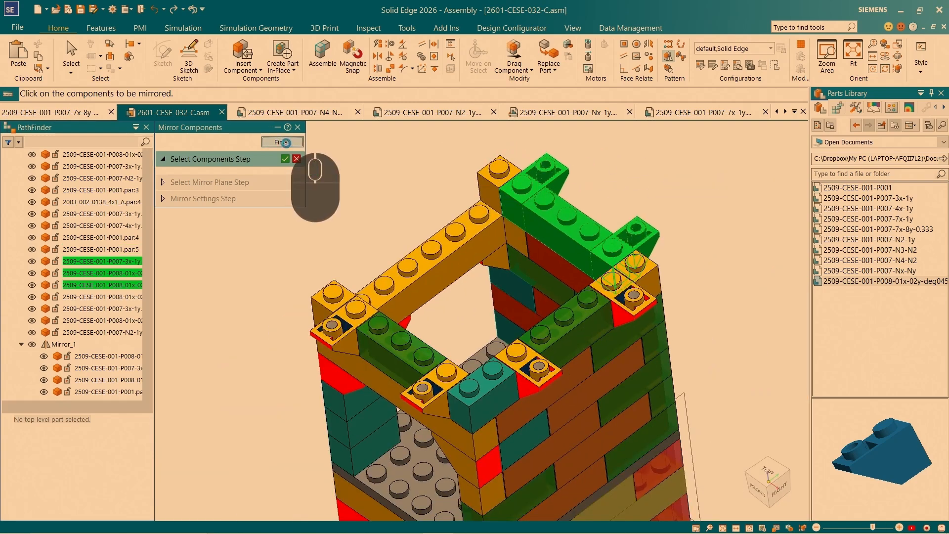
click(504, 300)
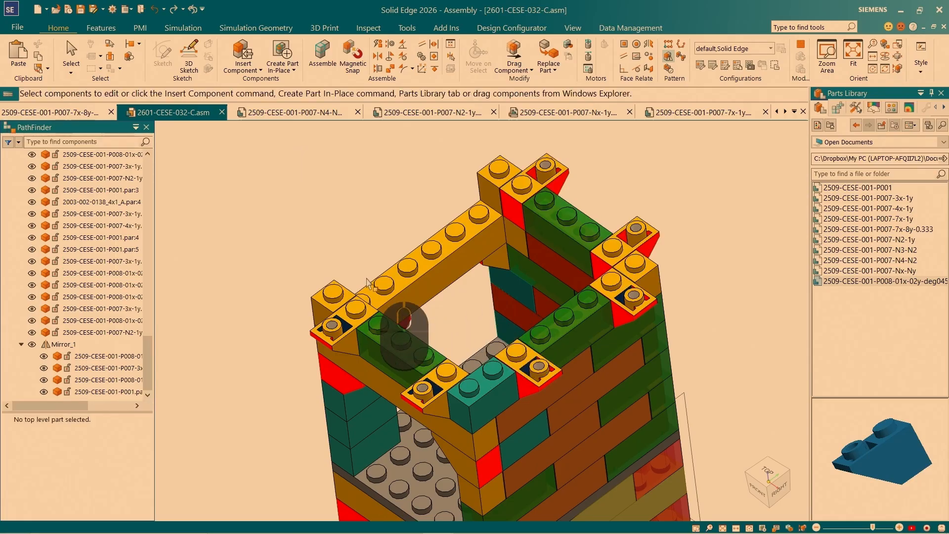
Edit Mirror_1 to remove the outer 1x1 brick from its source components, accept the selection and finish the mirror.
click(65, 345)
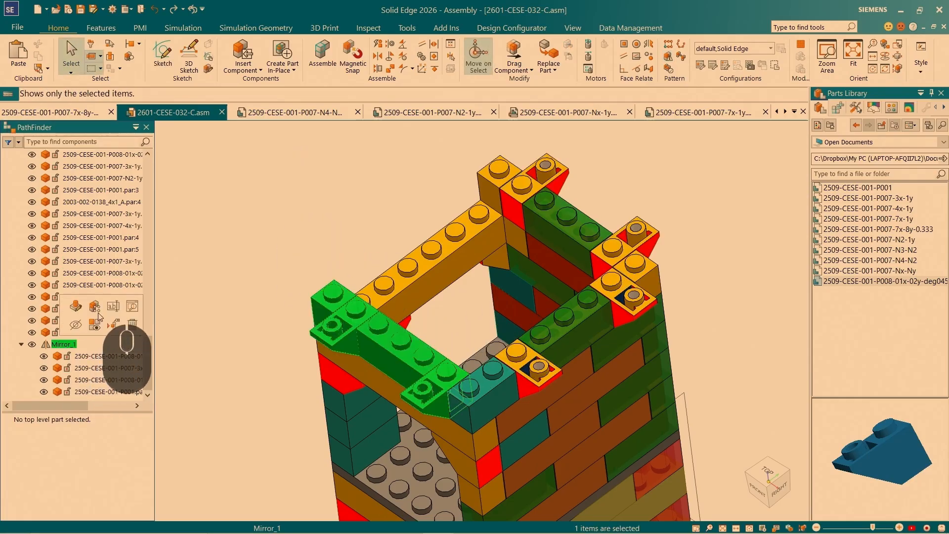
click(77, 308)
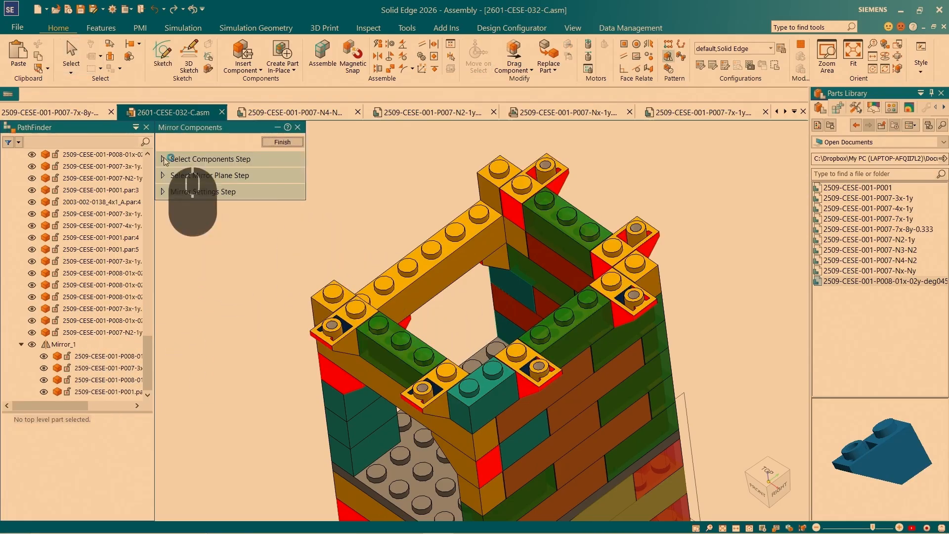
click(169, 158)
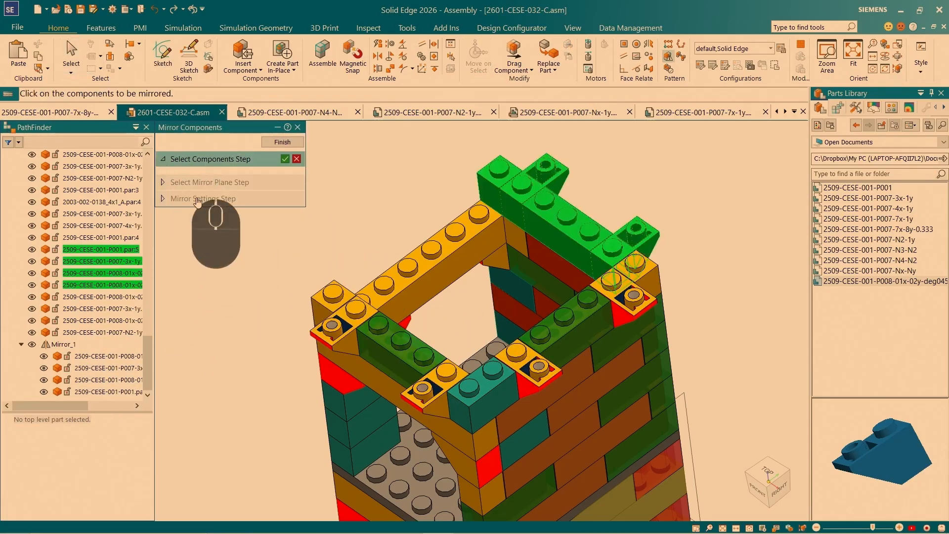
ctrl+click(487, 178)
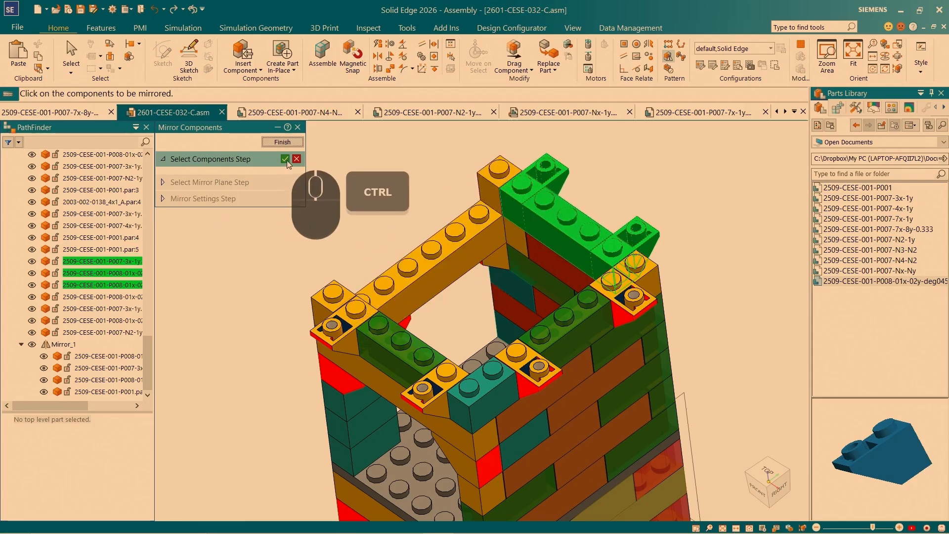
click(286, 158)
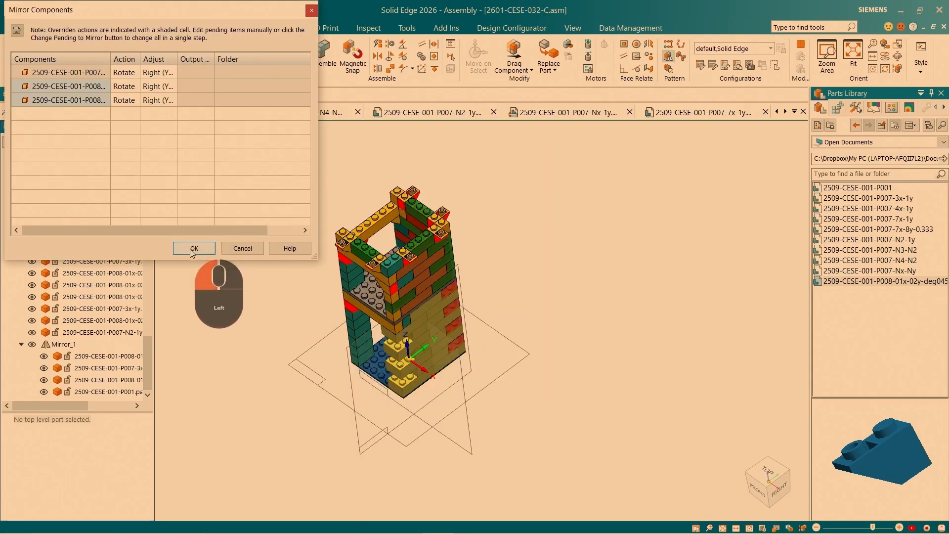
click(194, 248)
click(282, 144)
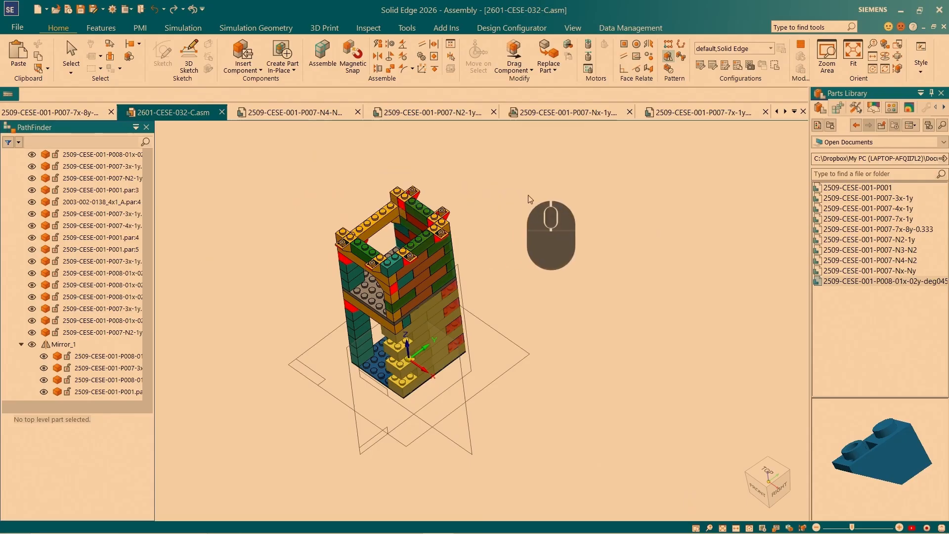
Start a component mirror using the green 3x1 brick, its two adjacent inverted slope bricks and the teal 2x1 corner brick.
scroll(366, 271, up, 6)
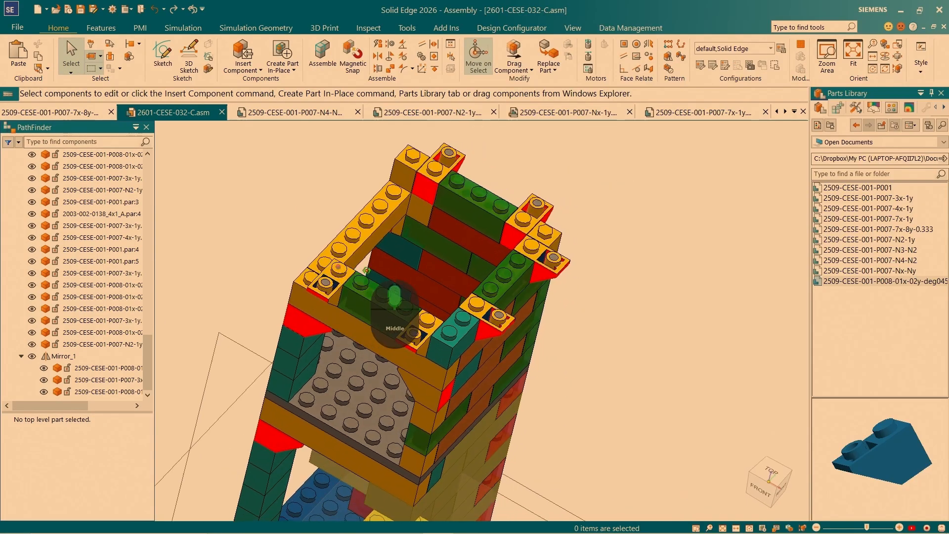
middle_drag(366, 271, 612, 250)
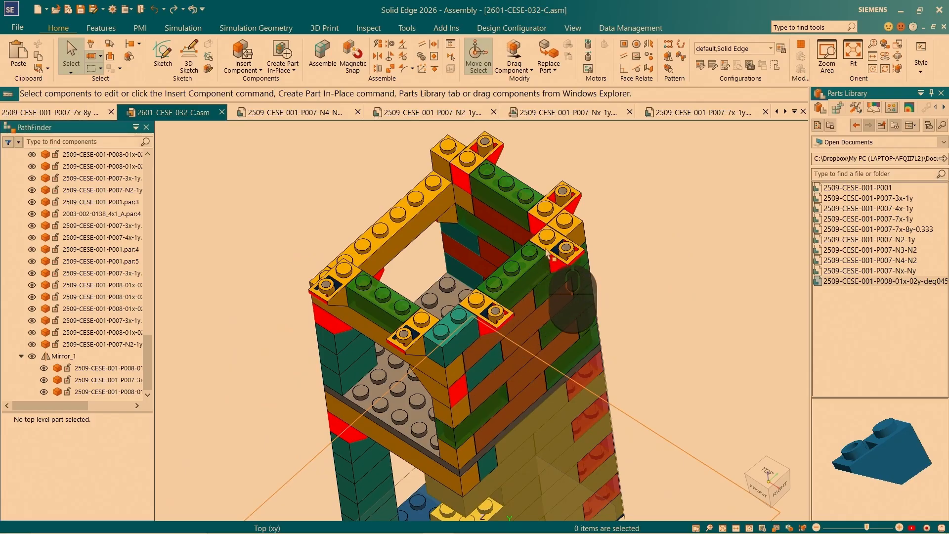
click(669, 57)
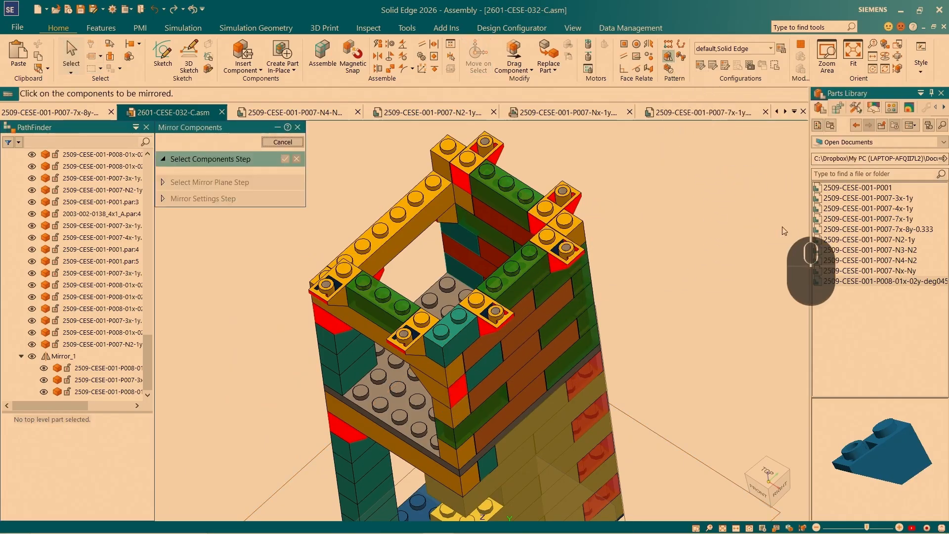
click(555, 255)
click(512, 282)
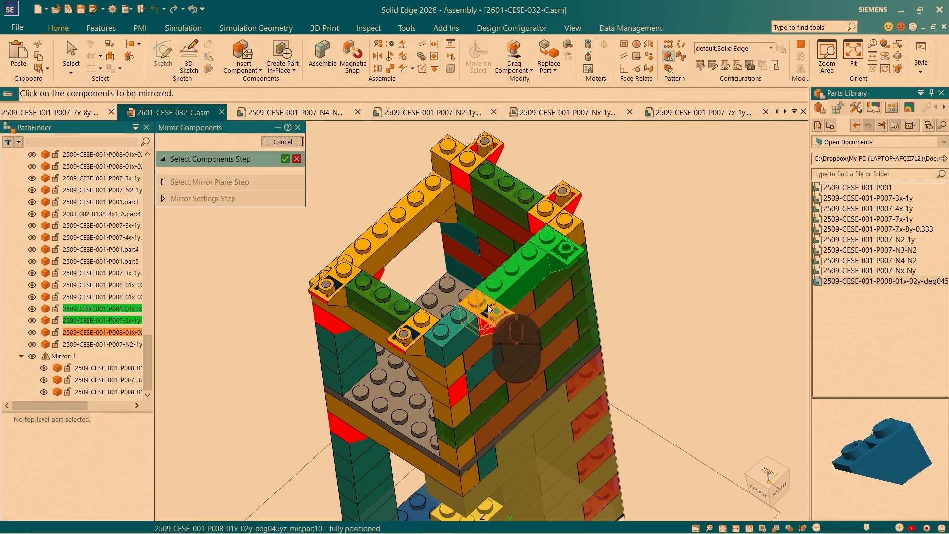
click(458, 327)
click(284, 158)
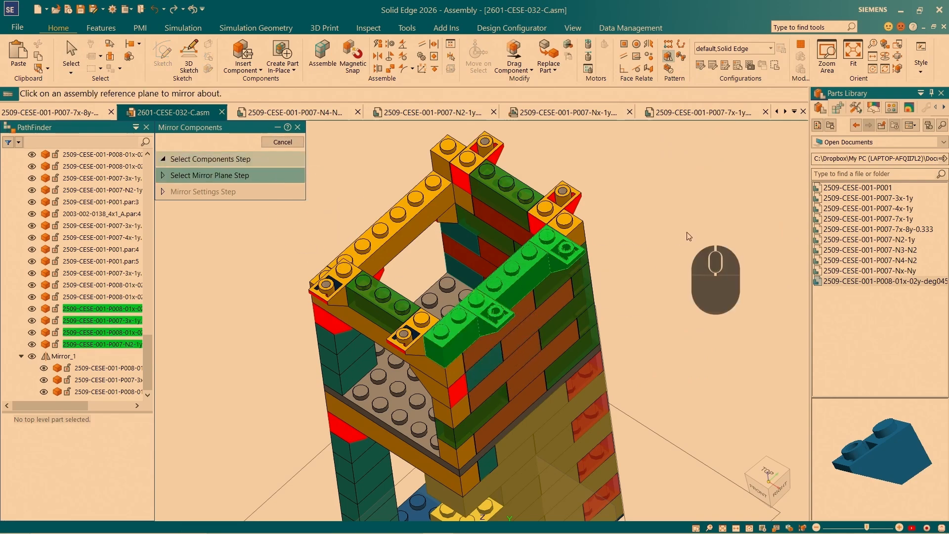
Choose the Right (yz) reference plane as the mirror plane for the selected bricks.
scroll(693, 205, down, 4)
middle_drag(680, 356, 640, 329)
scroll(574, 397, down, 6)
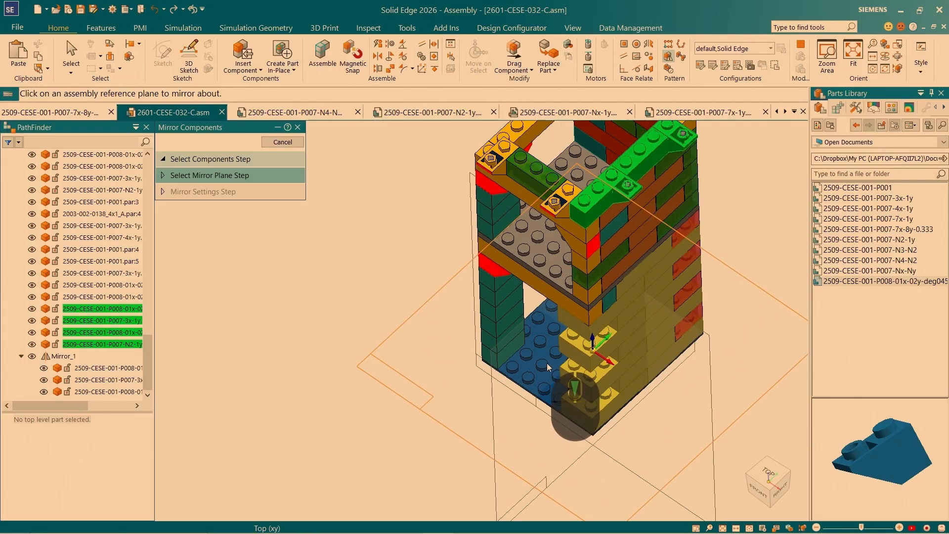
scroll(585, 401, up, 5)
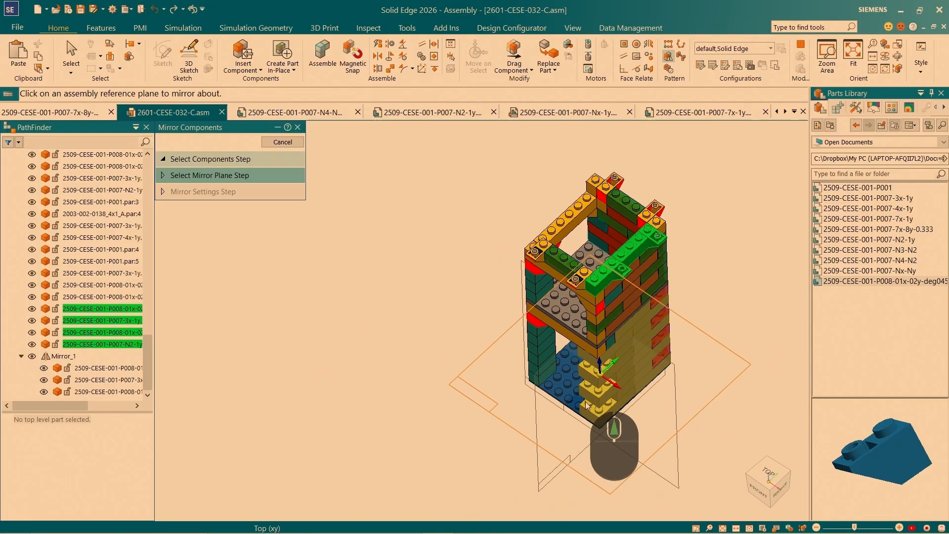
scroll(585, 401, up, 2)
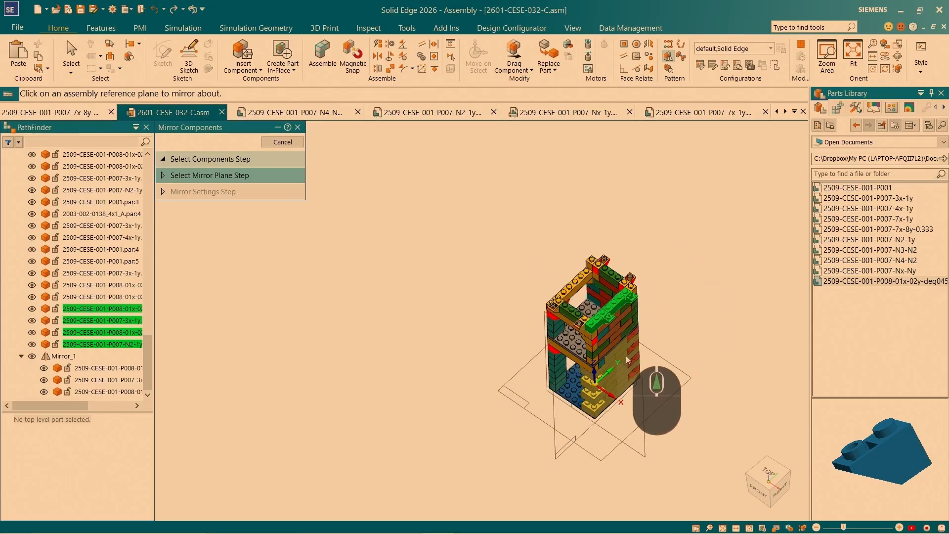
scroll(610, 328, down, 3)
scroll(687, 257, down, 3)
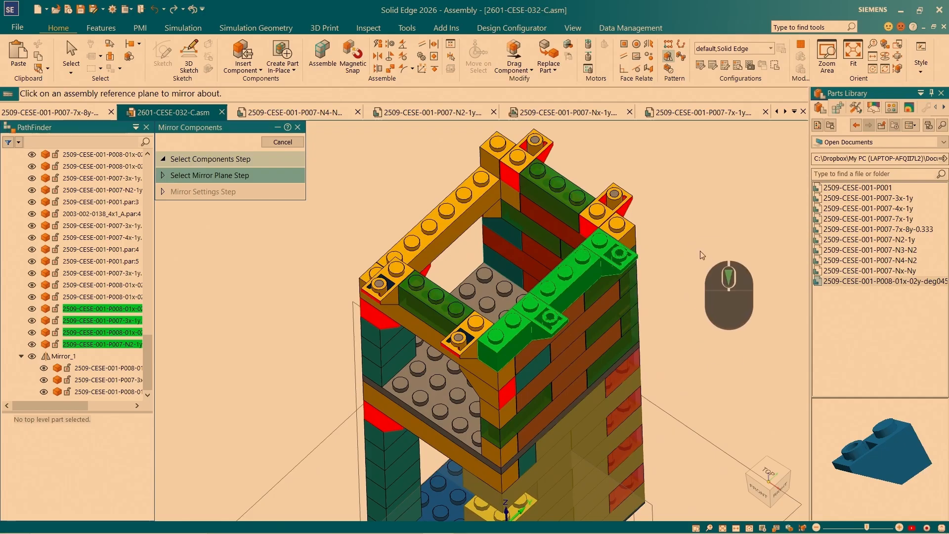
scroll(572, 221, up, 5)
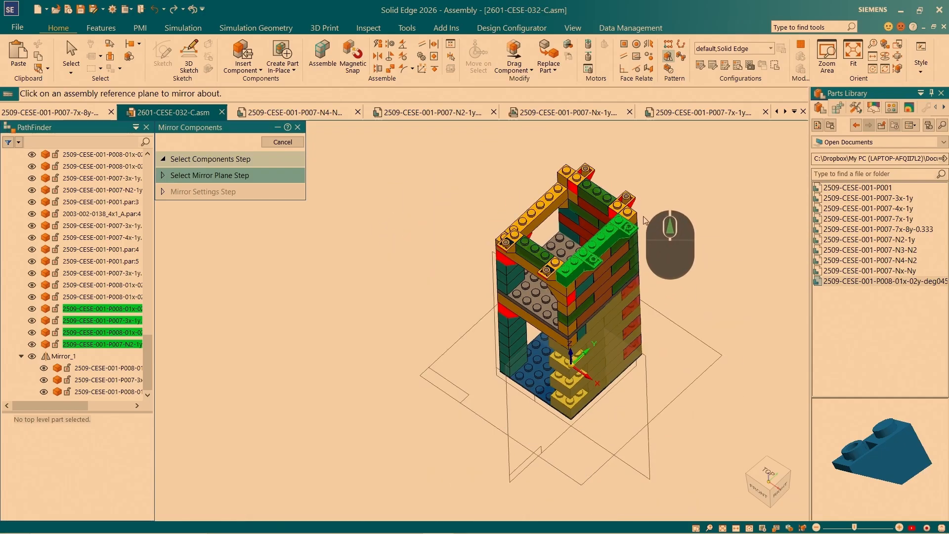
click(539, 415)
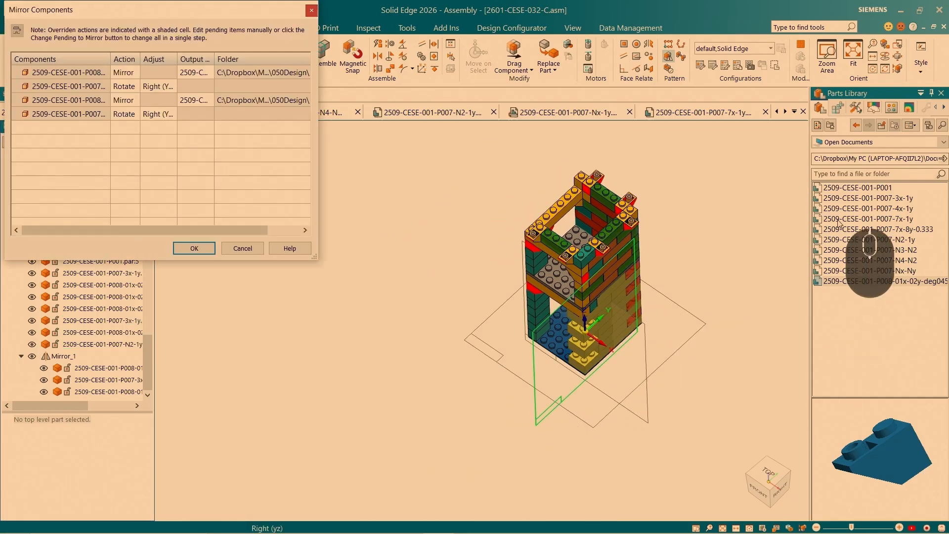
Change the mirror action of both inverted slope bricks from Mirror to Rotate.
scroll(509, 242, up, 3)
scroll(494, 242, down, 6)
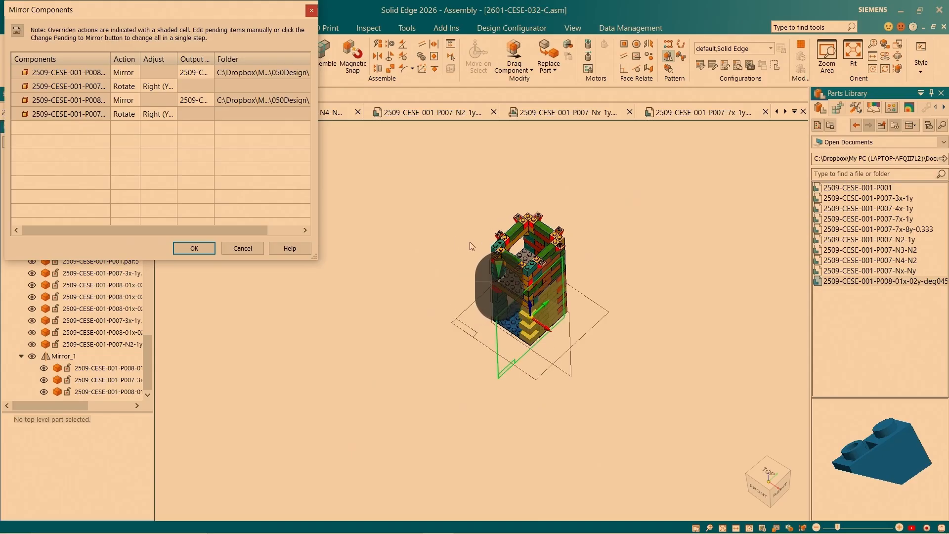
middle_drag(464, 247, 519, 218)
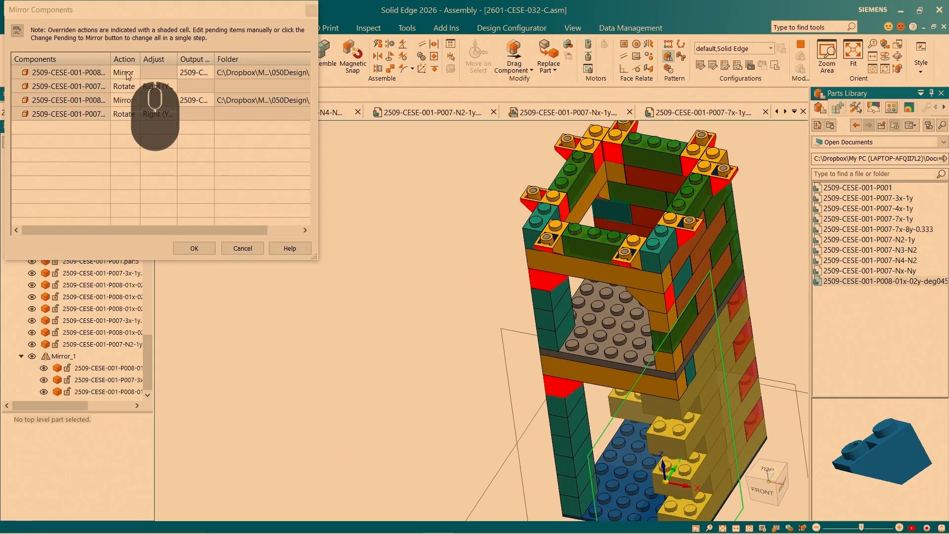
click(128, 88)
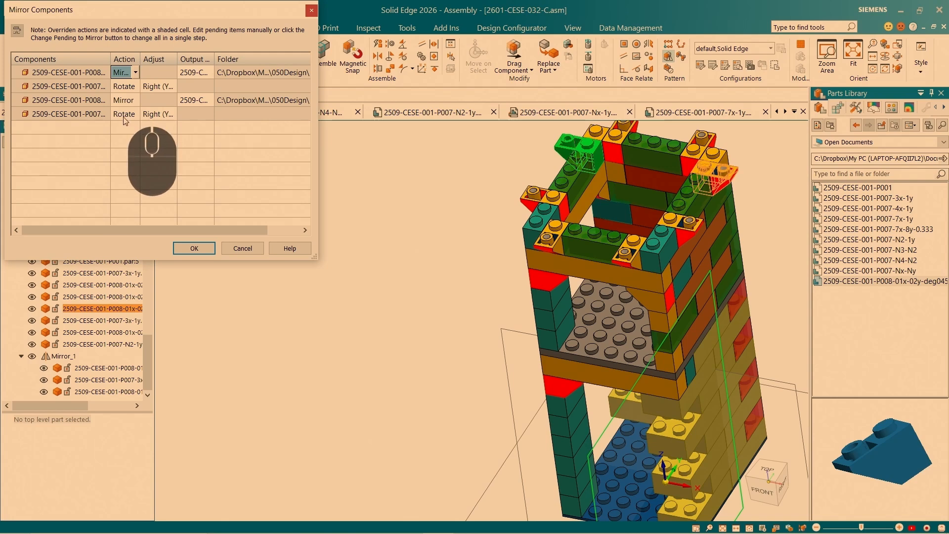
scroll(529, 292, down, 3)
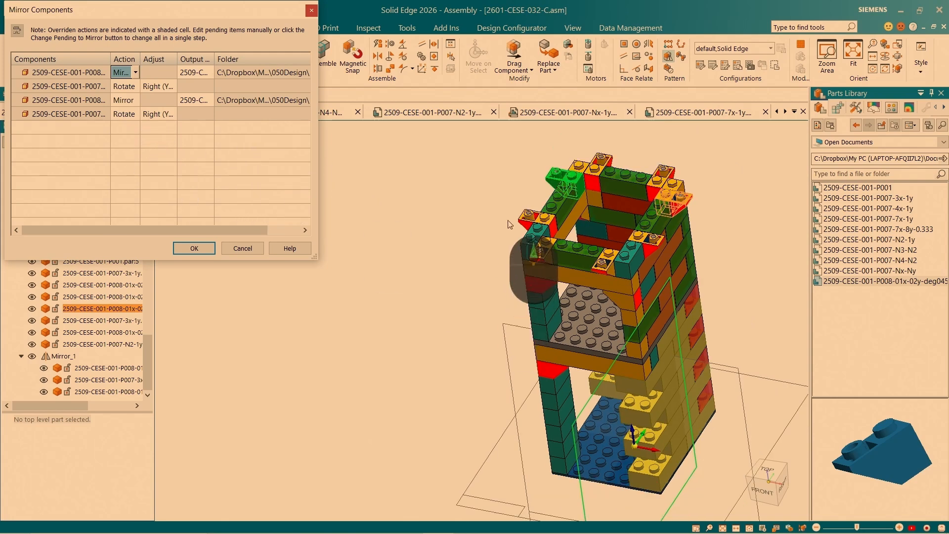
scroll(425, 173, up, 4)
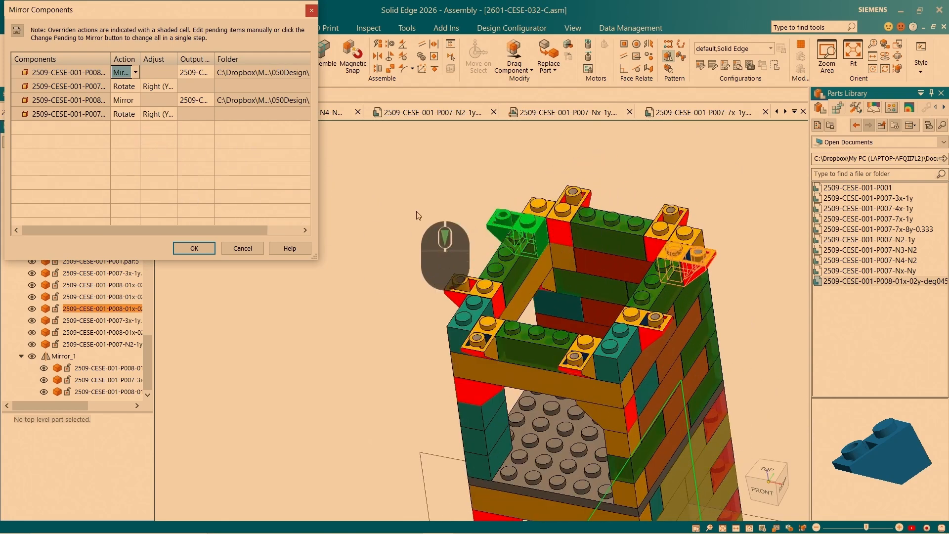
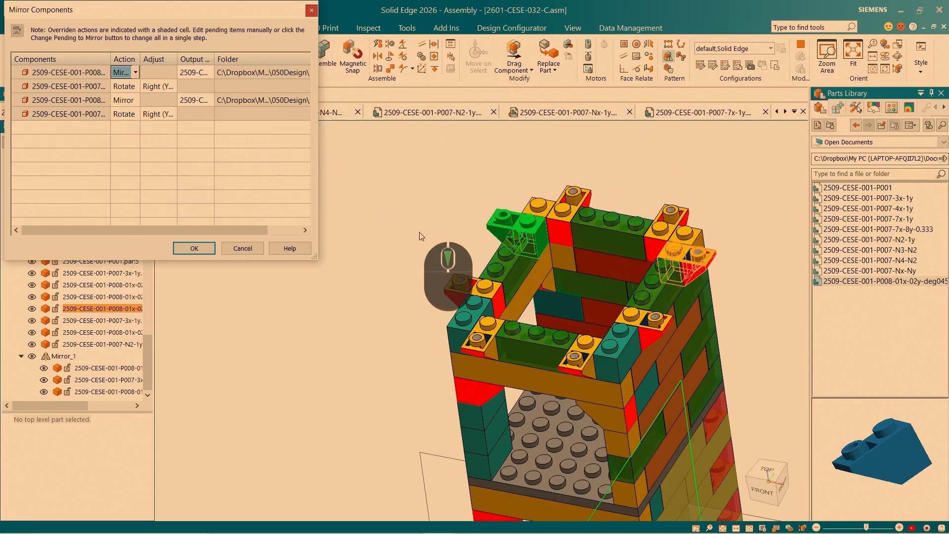
middle_drag(447, 255, 537, 222)
scroll(537, 222, down, 4)
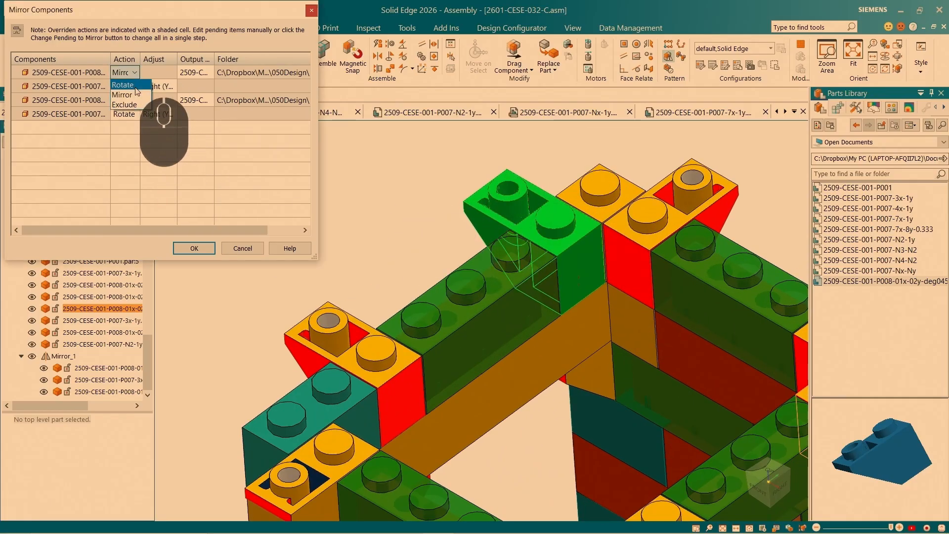
click(124, 85)
click(135, 101)
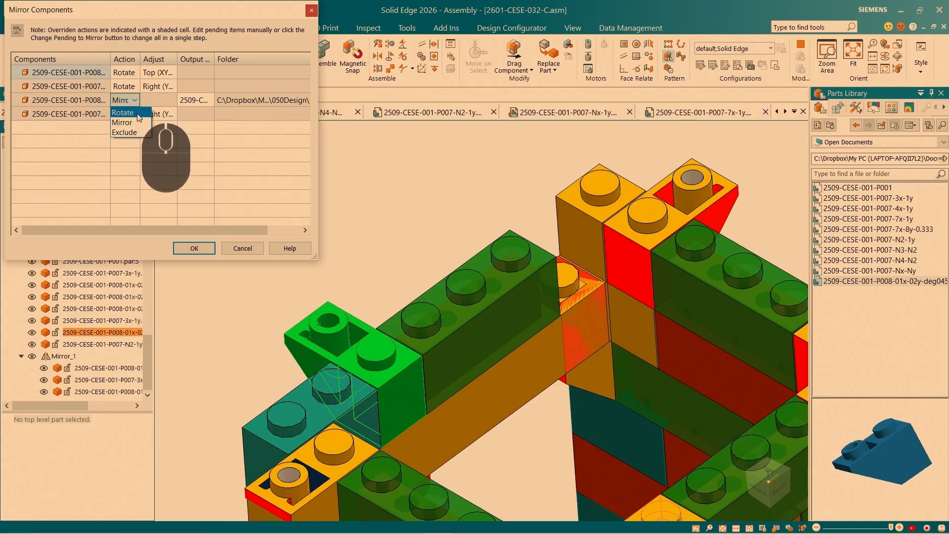
click(123, 112)
scroll(478, 223, up, 5)
scroll(479, 222, down, 3)
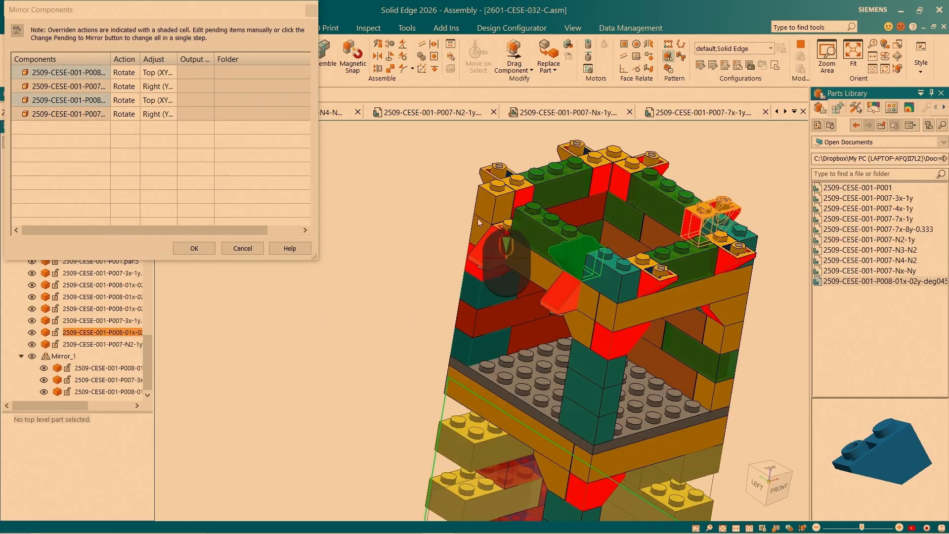
Set the Adjust option of both inverted slope bricks to Right (YZ) plane, accept the mirror settings and finish the mirror.
scroll(479, 222, down, 2)
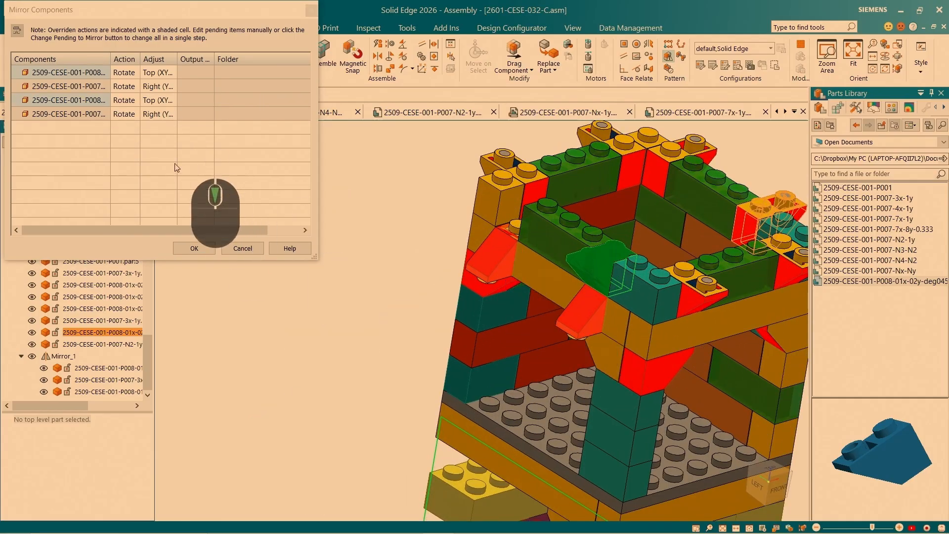
click(88, 73)
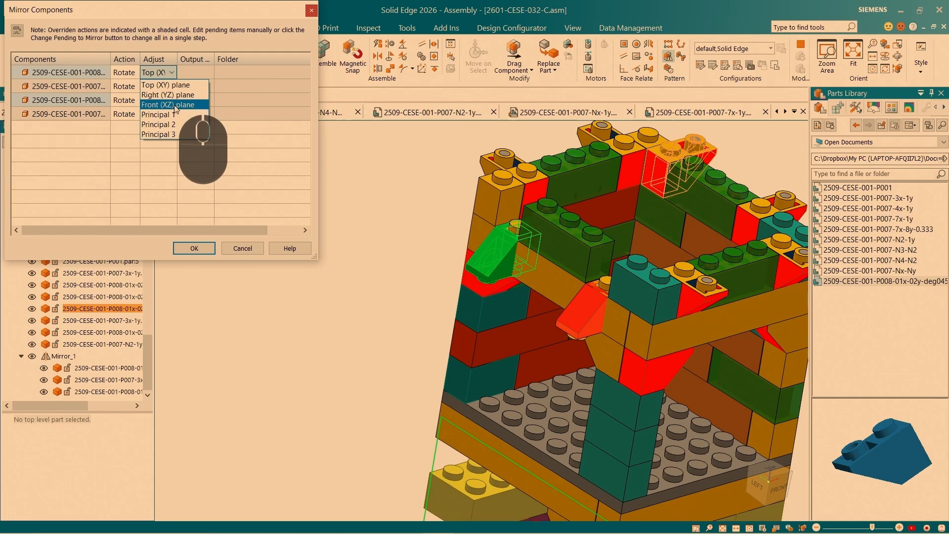
click(171, 97)
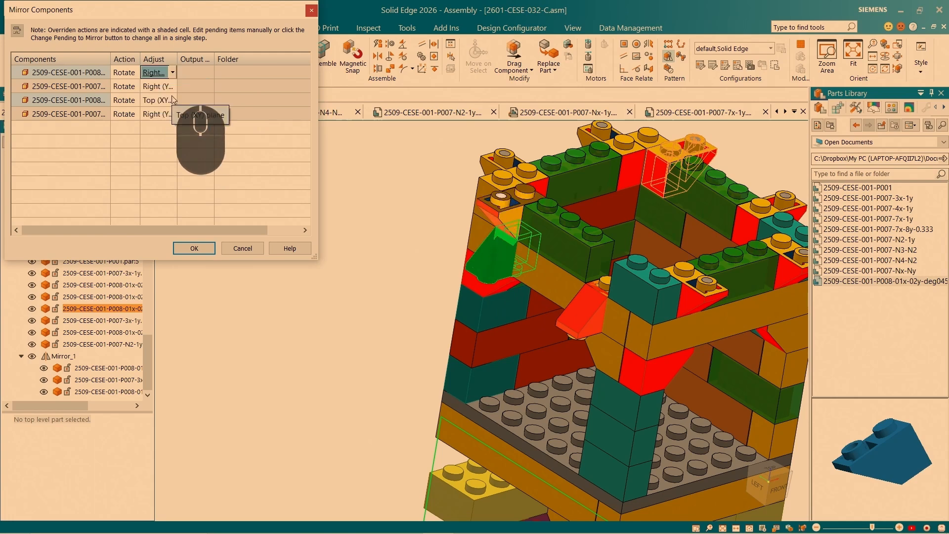
click(94, 100)
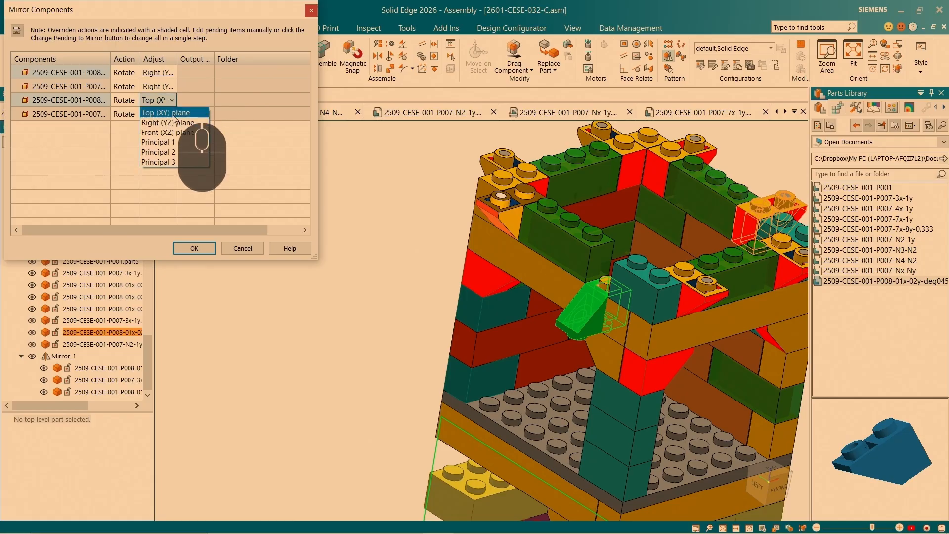
click(174, 123)
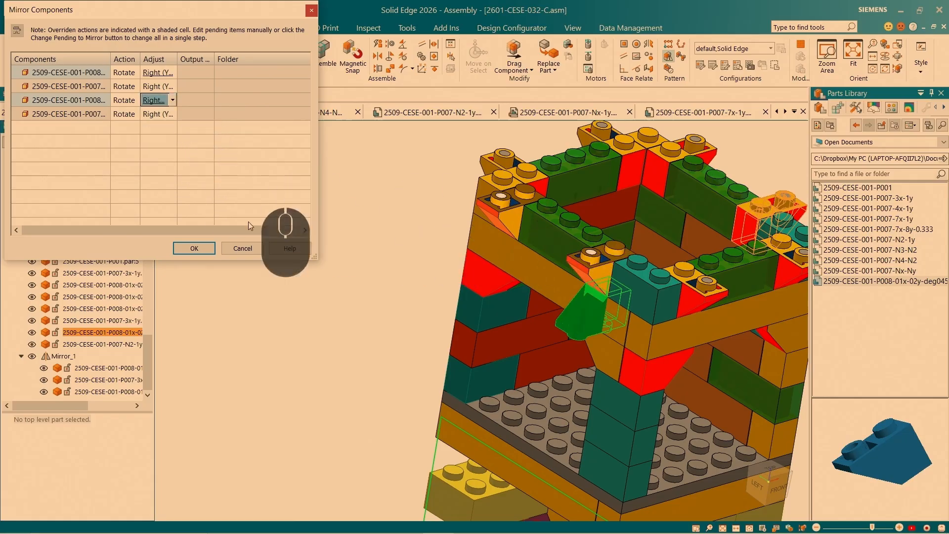
click(196, 248)
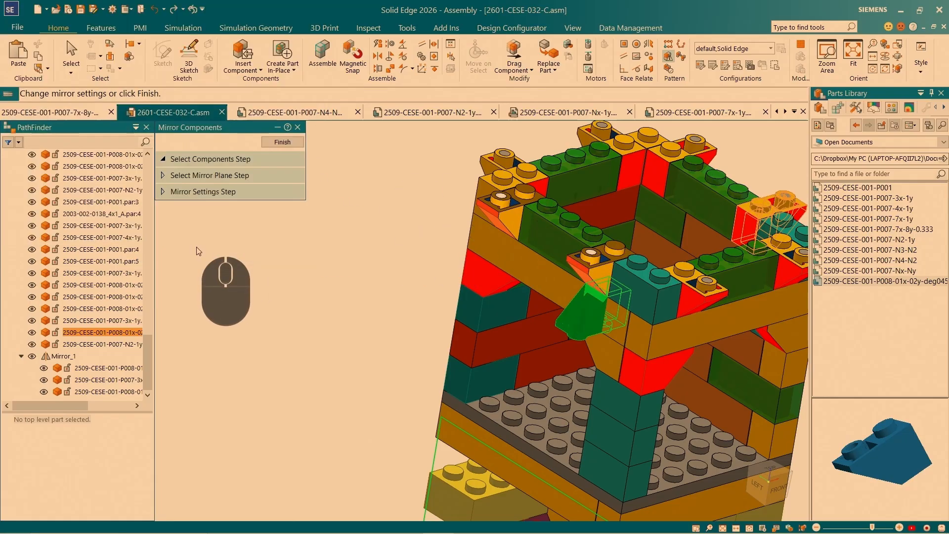
click(271, 145)
Open the 7x-8y-0.333 floor plate part from the tower assembly in its own document.
scroll(387, 221, down, 2)
middle_drag(378, 242, 265, 291)
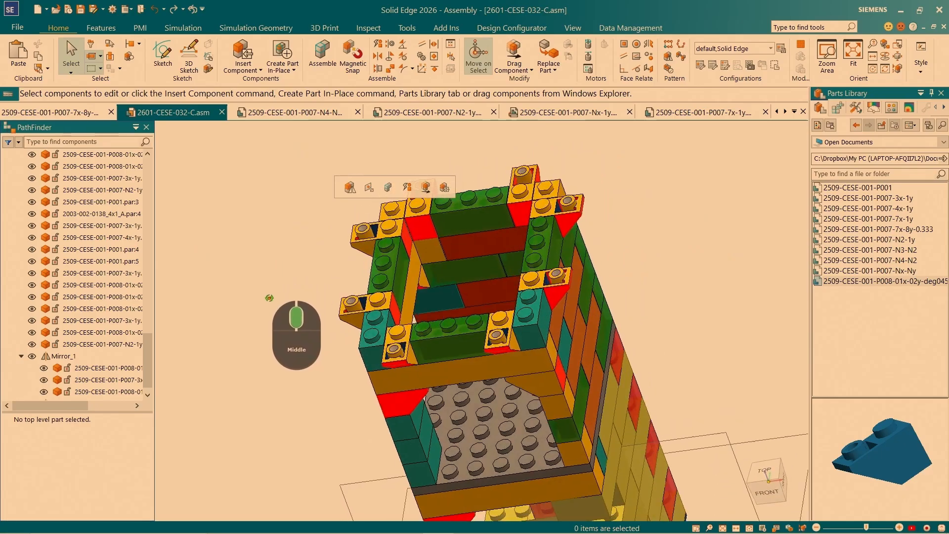
scroll(601, 429, down, 2)
scroll(601, 429, up, 2)
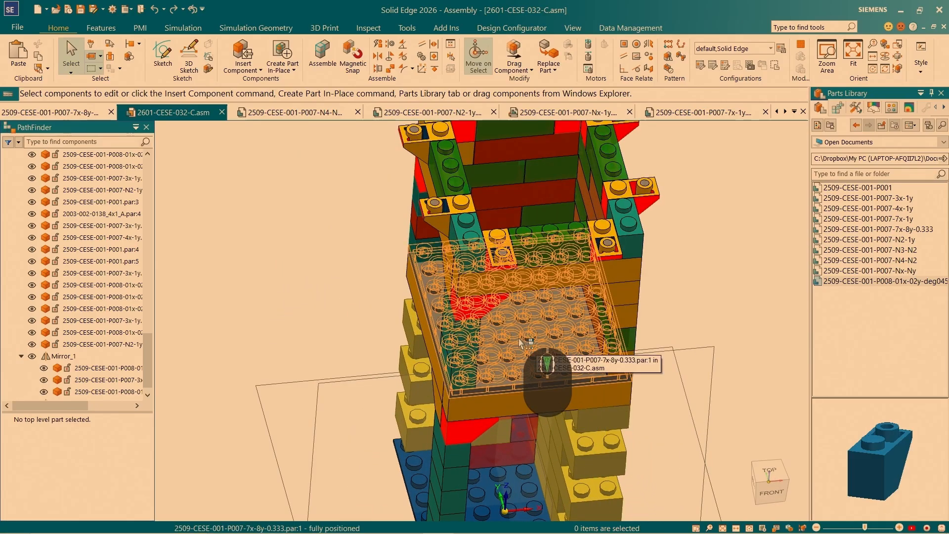
right_click(523, 342)
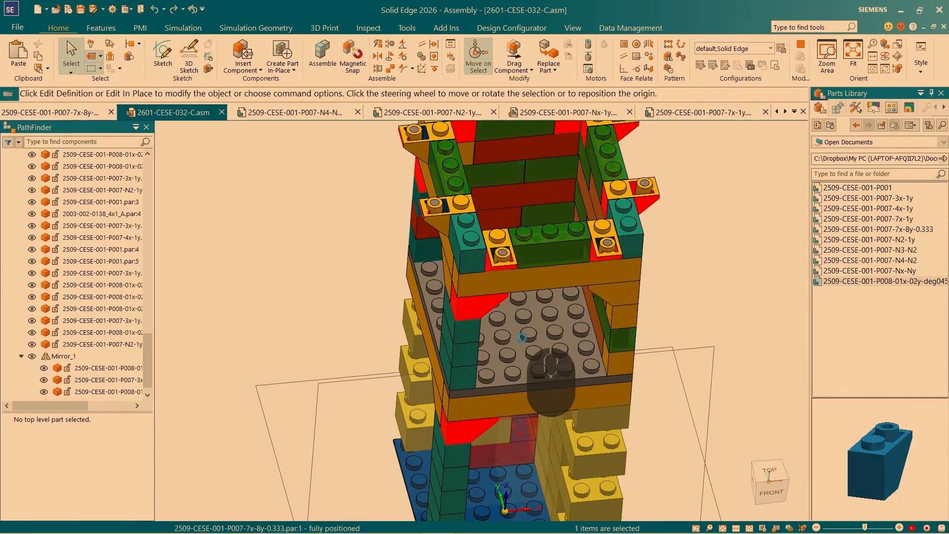
click(522, 338)
right_click(523, 341)
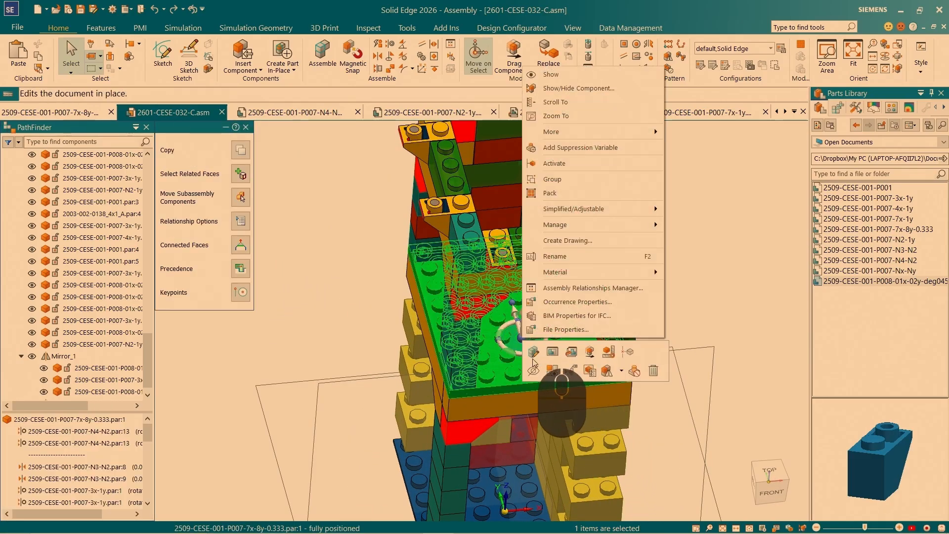
click(571, 355)
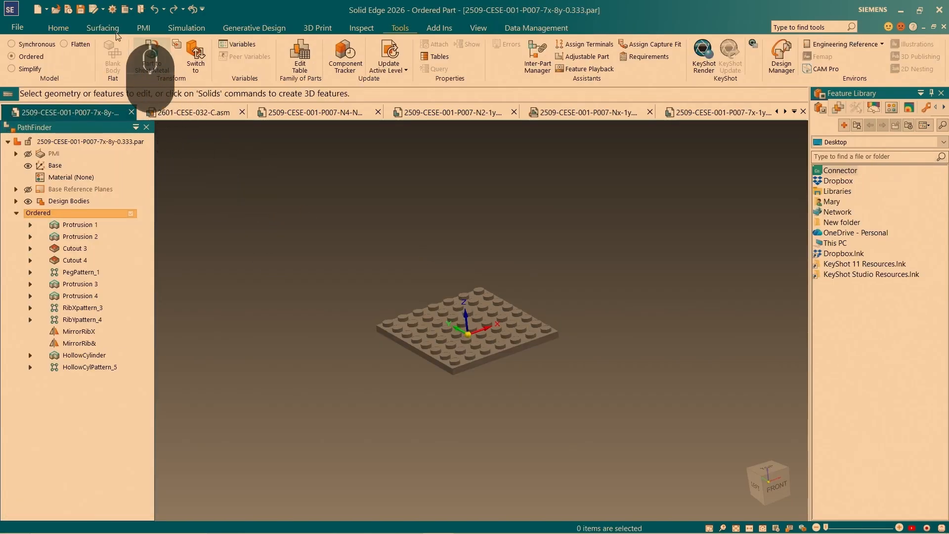
Save the plate part under the new file name 2509-CESE-001-P007-9x-10y-0.333.
click(106, 14)
click(148, 79)
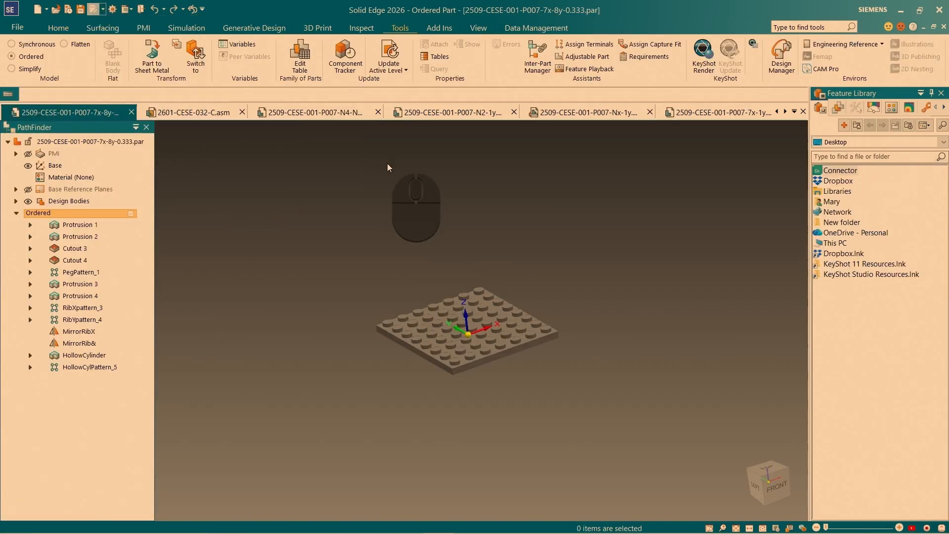
key(BackSpace)
text(9x-10y-0.333)
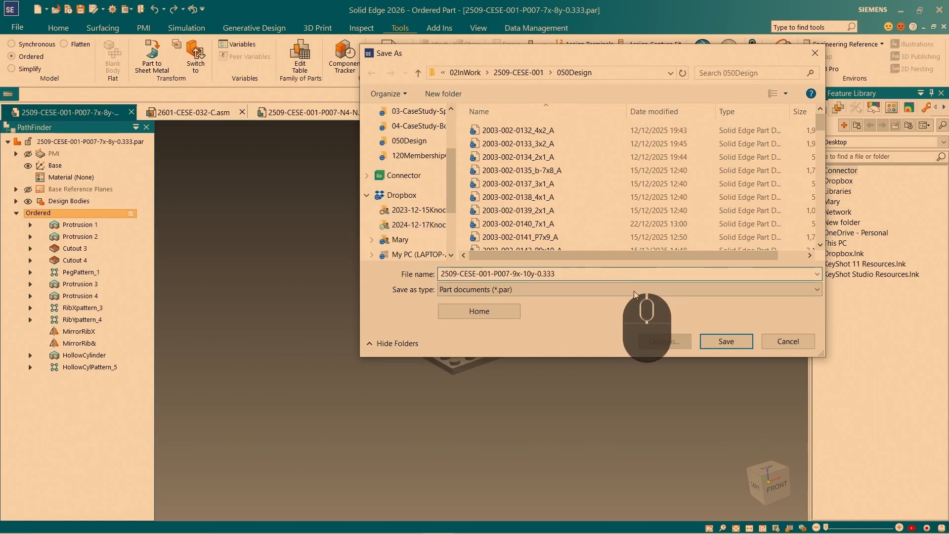
click(726, 342)
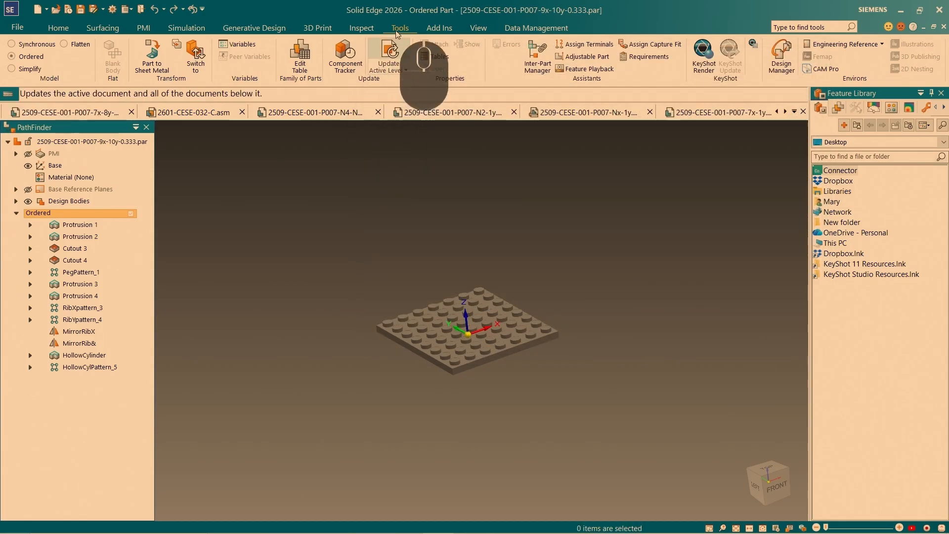
Set the plate's PegPattern_1 variables nYpegCount to 10 and nXpegCount to 9 in the variable table.
click(239, 46)
click(491, 169)
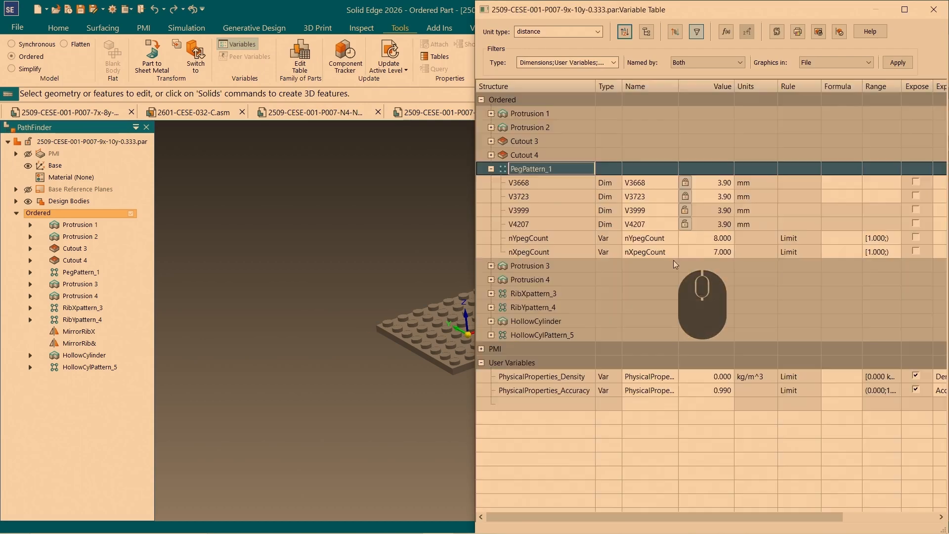
click(720, 238)
text(10)
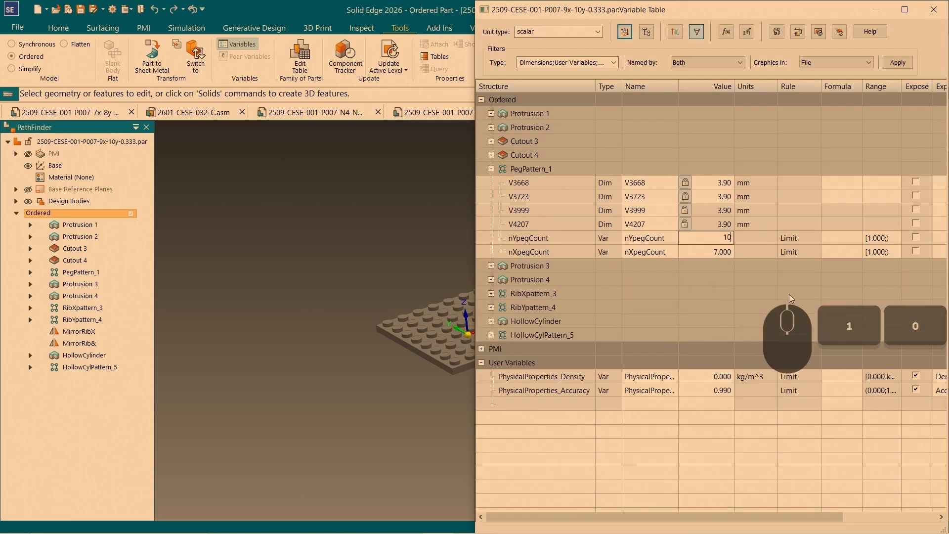
key(Return)
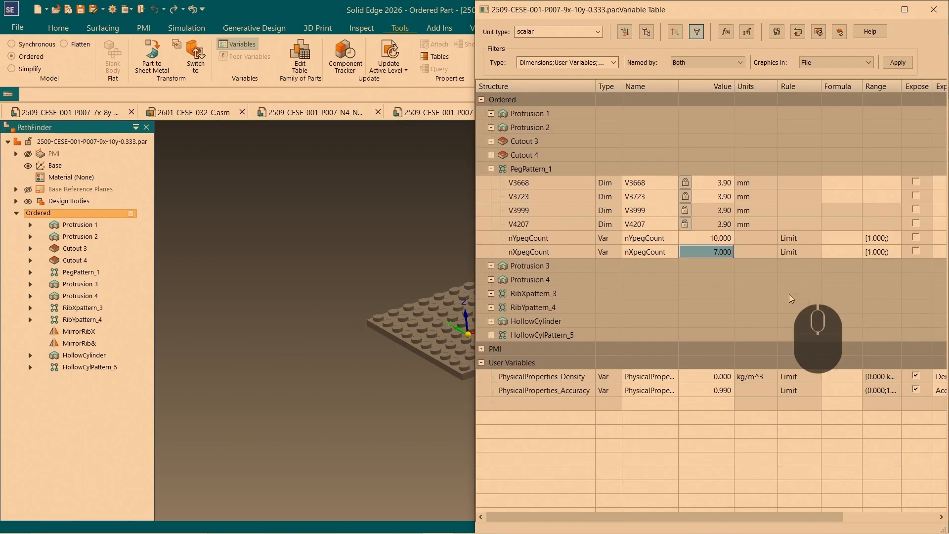
text(9)
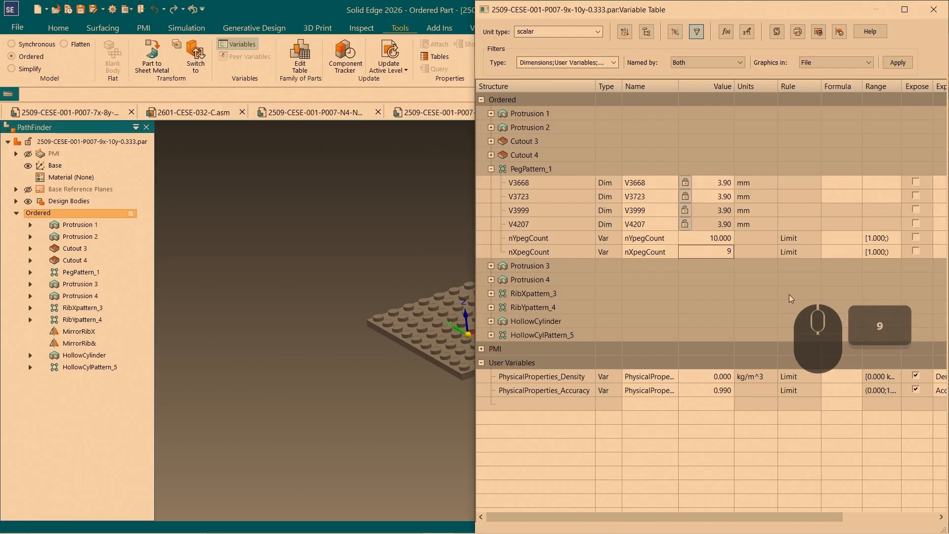
key(Return)
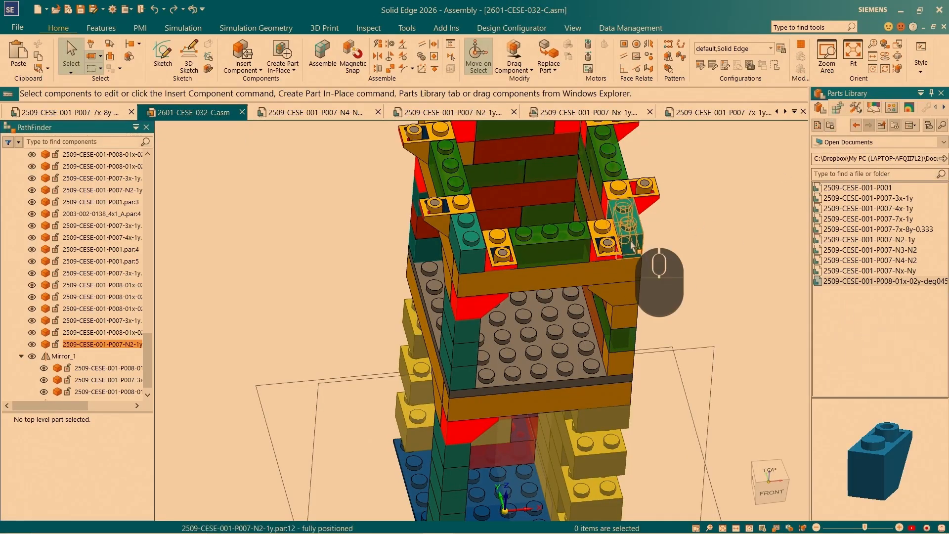
Refresh the parts library of assembly 2601-CESE-032-C and place the part 2509-CESE-001-P007-9x-10y-0.333 beside the tower top.
click(892, 340)
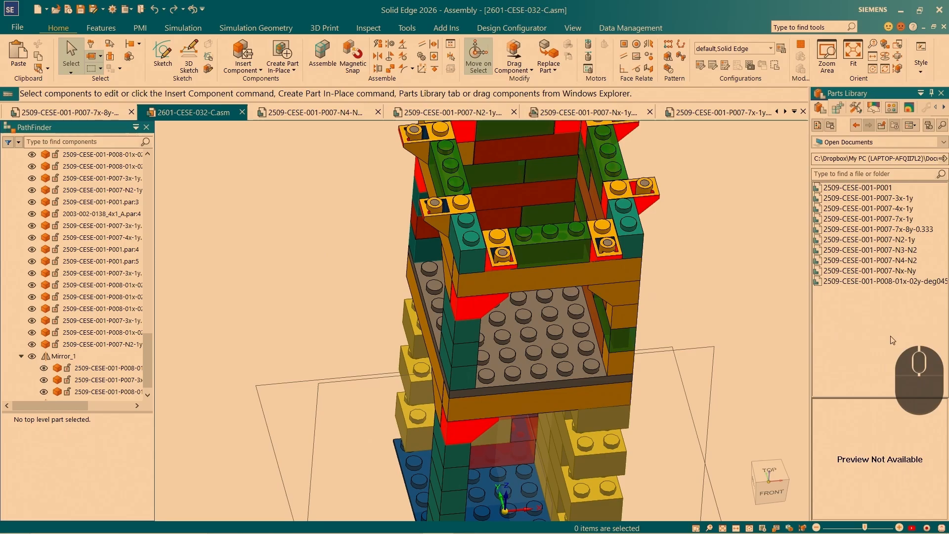
key(F5)
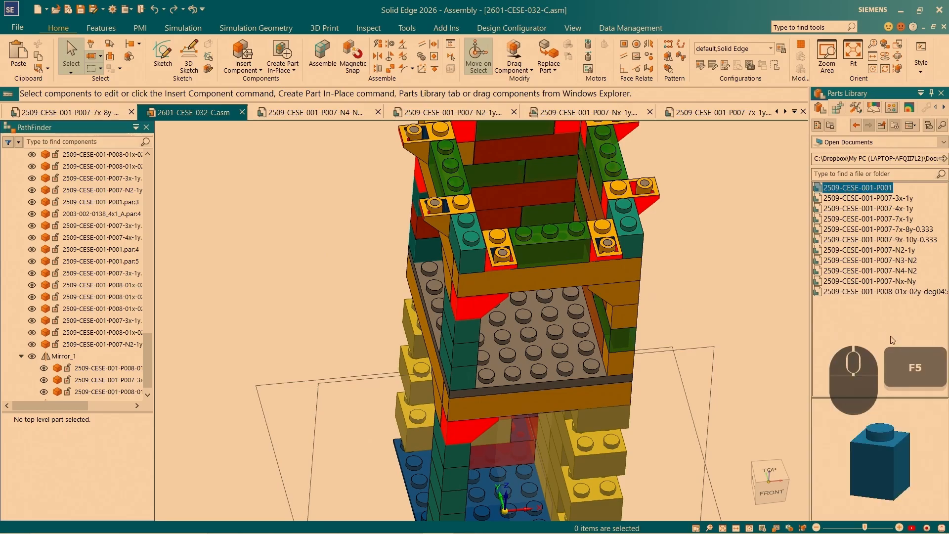
click(873, 242)
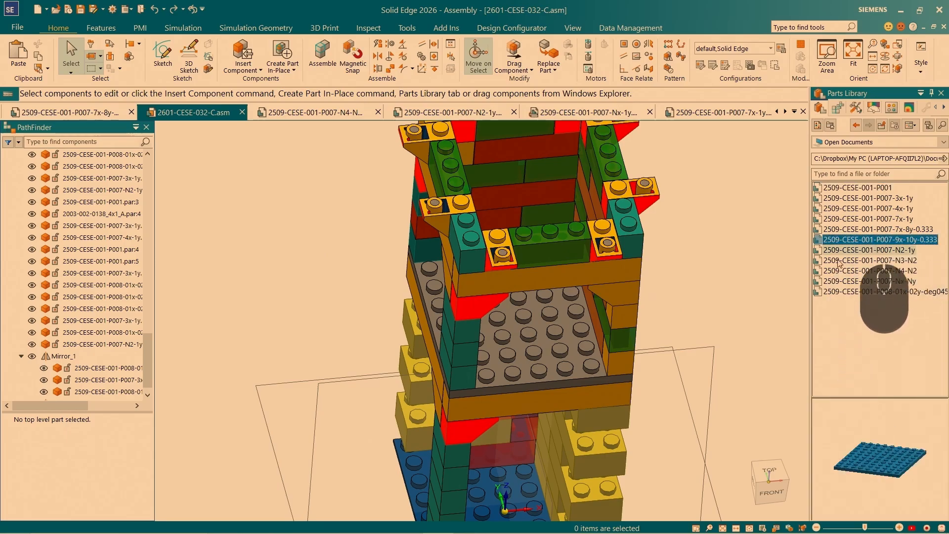
scroll(683, 302, down, 3)
drag(846, 239, 437, 179)
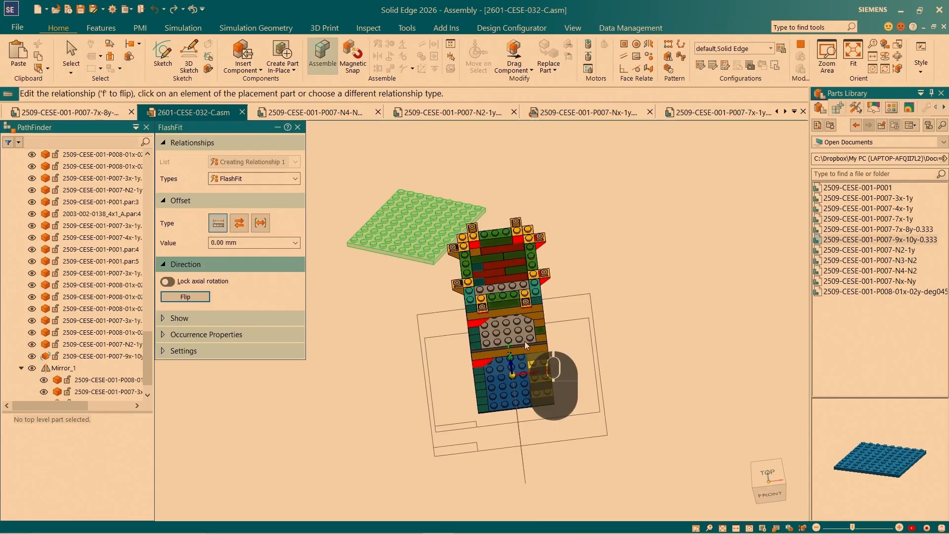
Align a peg axis near the new plate's edge with the outer peg axis of an inverted slope brick on the tower's front wall.
scroll(524, 341, up, 3)
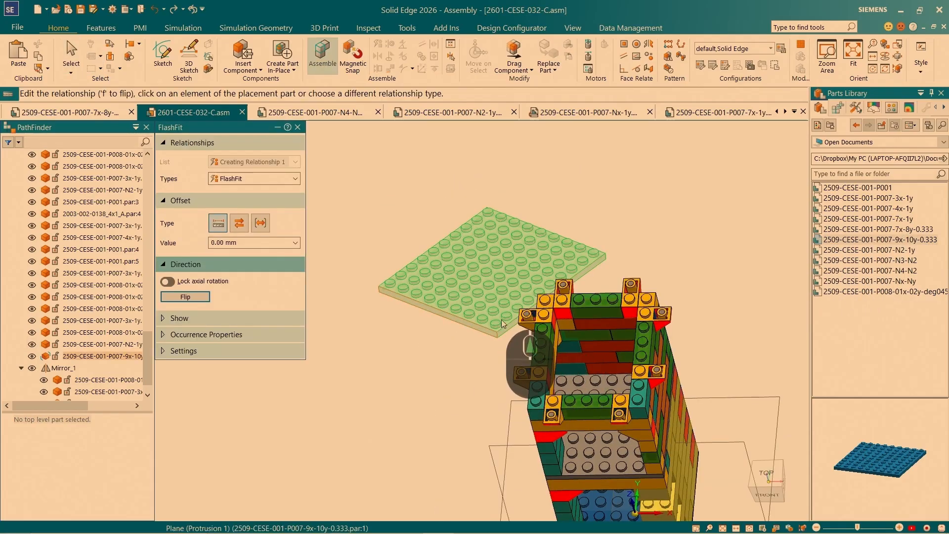
scroll(506, 323, up, 5)
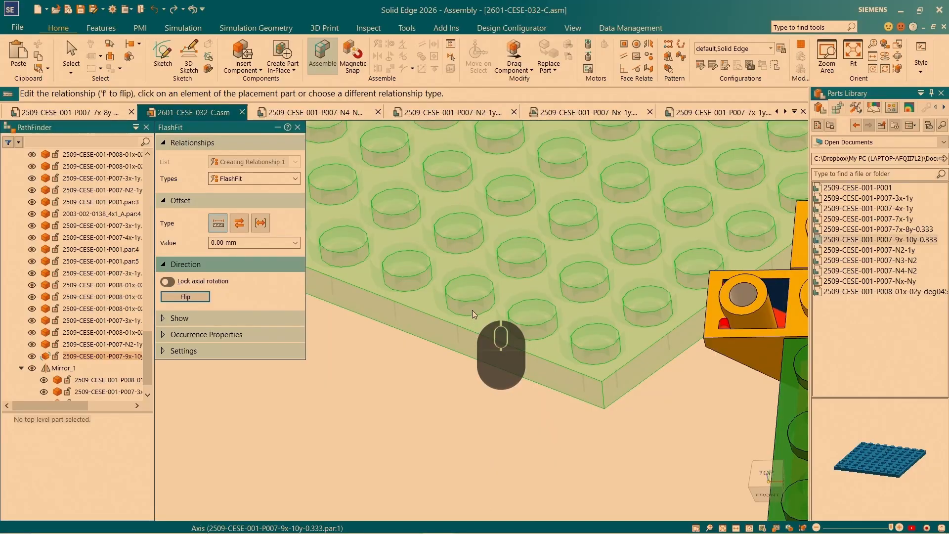
scroll(479, 245, down, 5)
scroll(626, 350, up, 5)
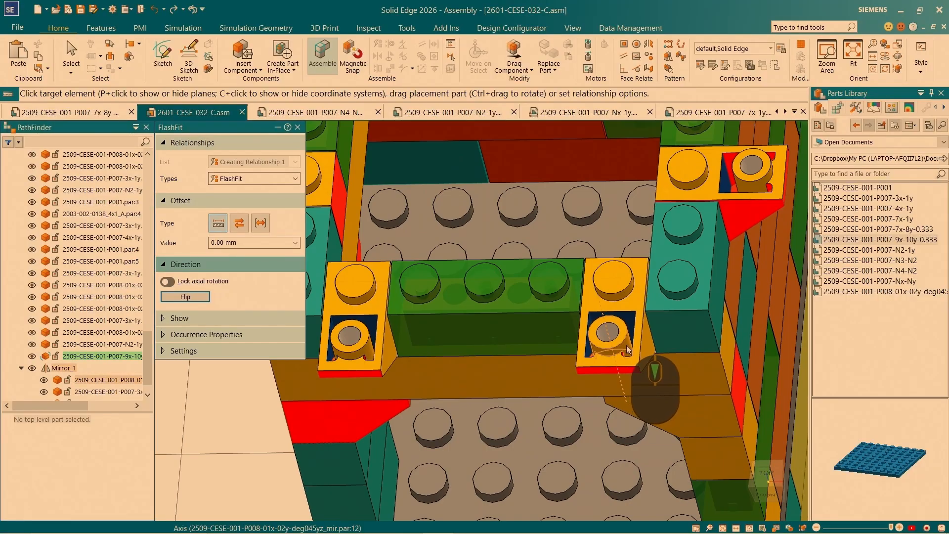
click(627, 349)
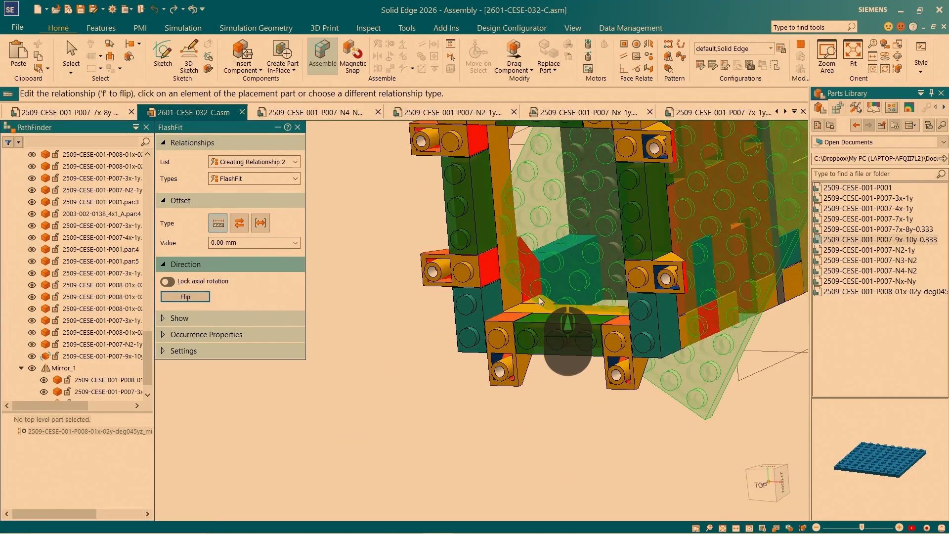
Align a second peg axis of the plate with the outer peg axis of an inverted slope brick on the right side wall.
scroll(541, 301, up, 5)
middle_drag(556, 282, 668, 249)
scroll(666, 210, down, 2)
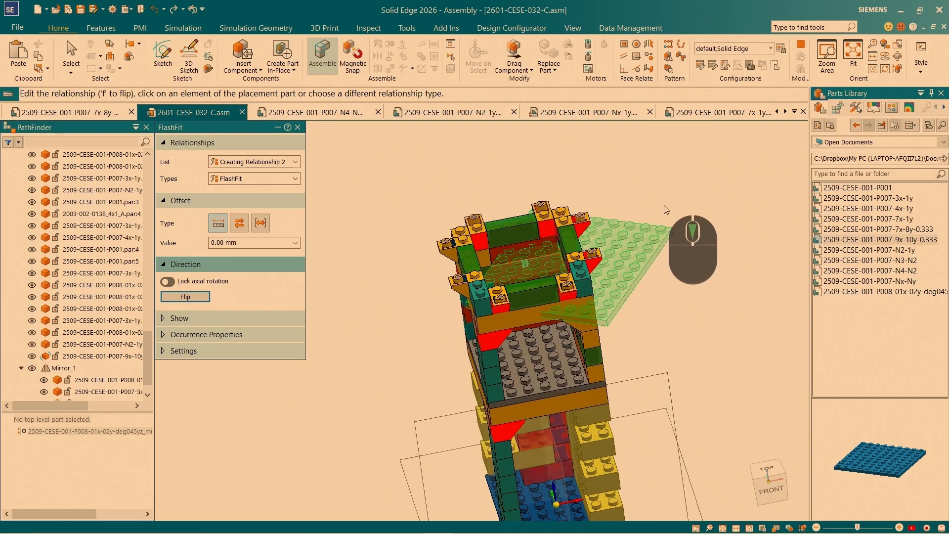
scroll(679, 227, down, 5)
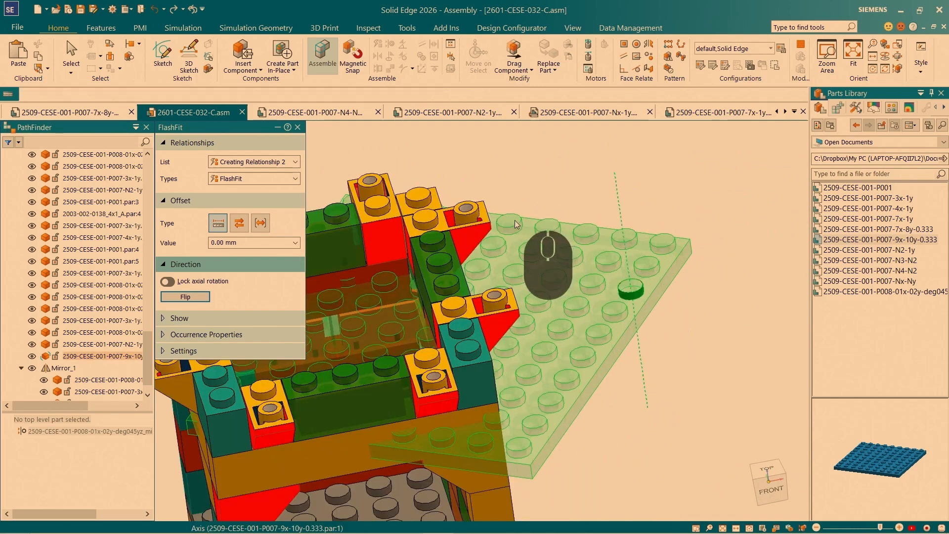
click(476, 216)
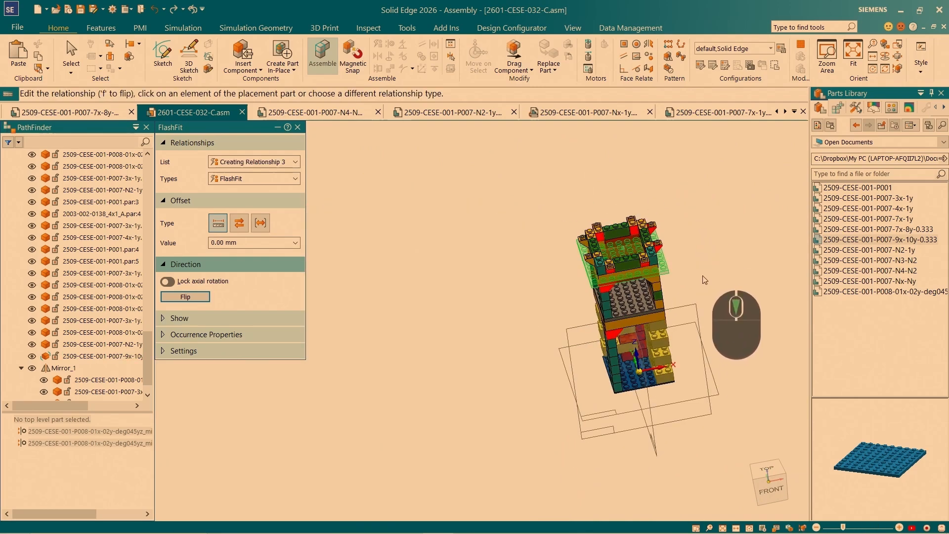
Mate the plate's underside rim with the top face of the upper brick course to fully position it on the tower.
scroll(677, 303, down, 2)
scroll(644, 230, down, 6)
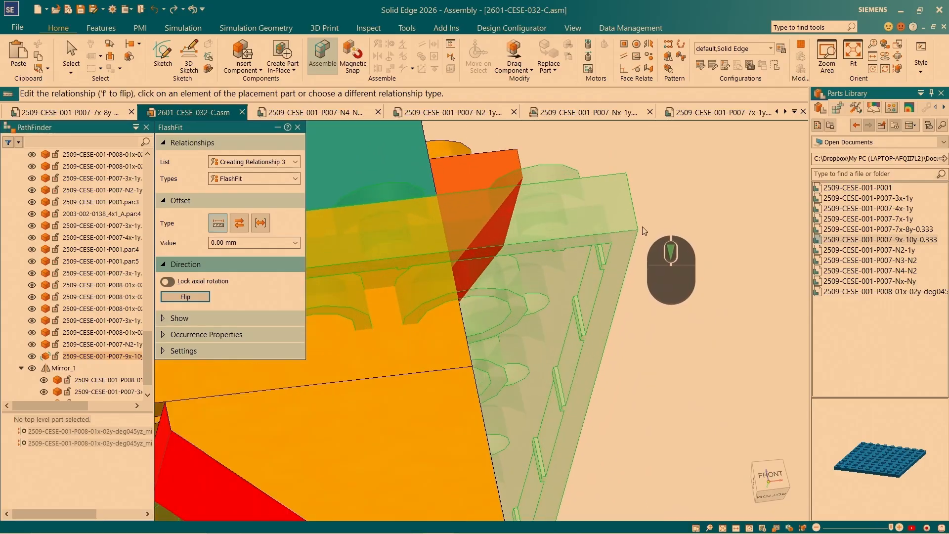
click(620, 240)
scroll(649, 211, up, 6)
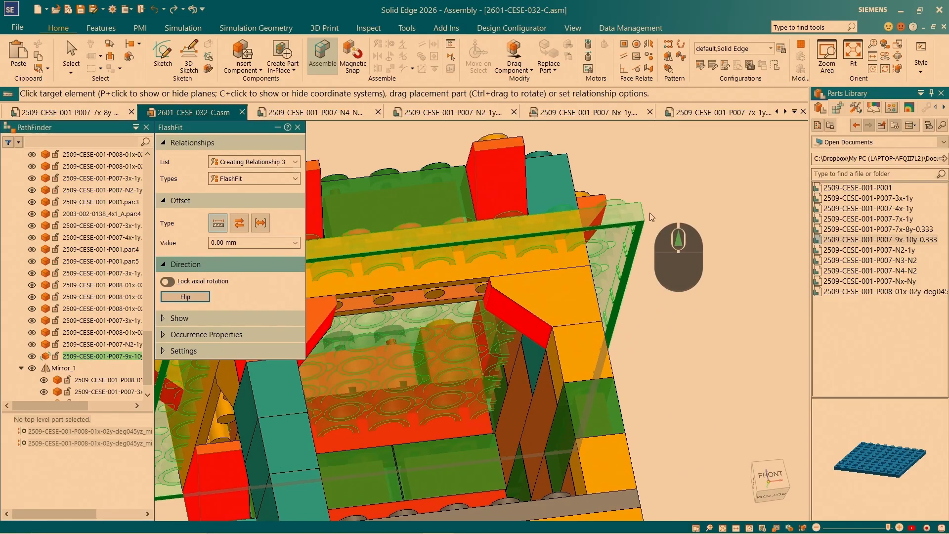
middle_drag(649, 212, 620, 338)
scroll(620, 338, down, 1)
click(623, 218)
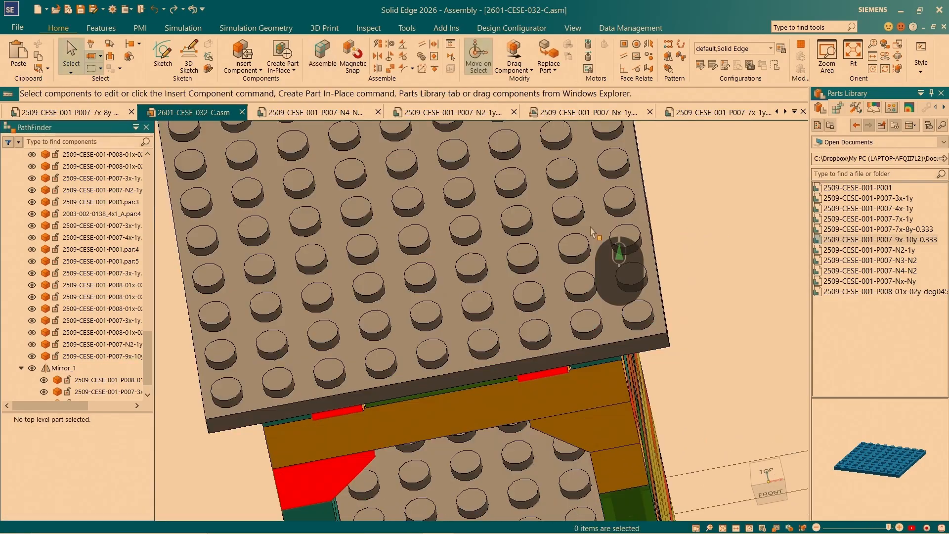
middle_drag(496, 249, 504, 207)
scroll(128, 285, down, 1)
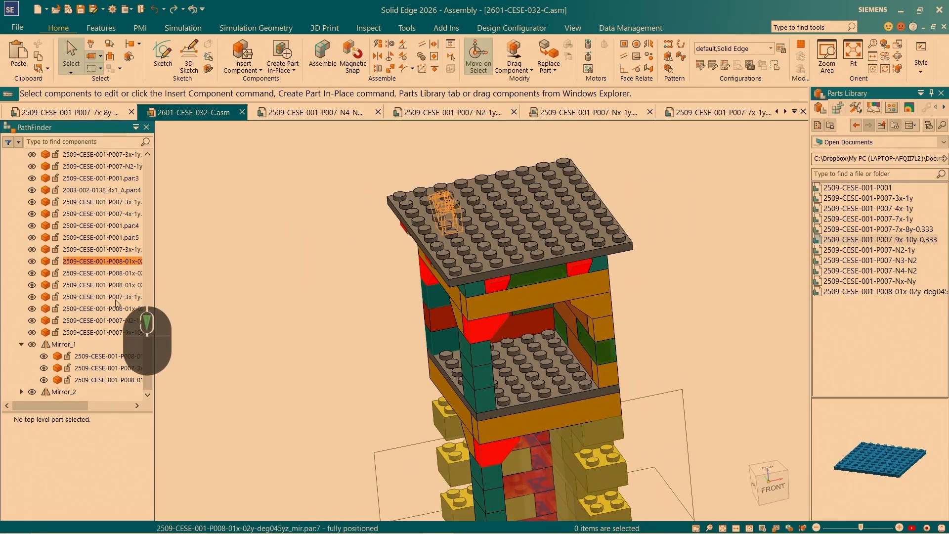
click(103, 333)
right_click(283, 328)
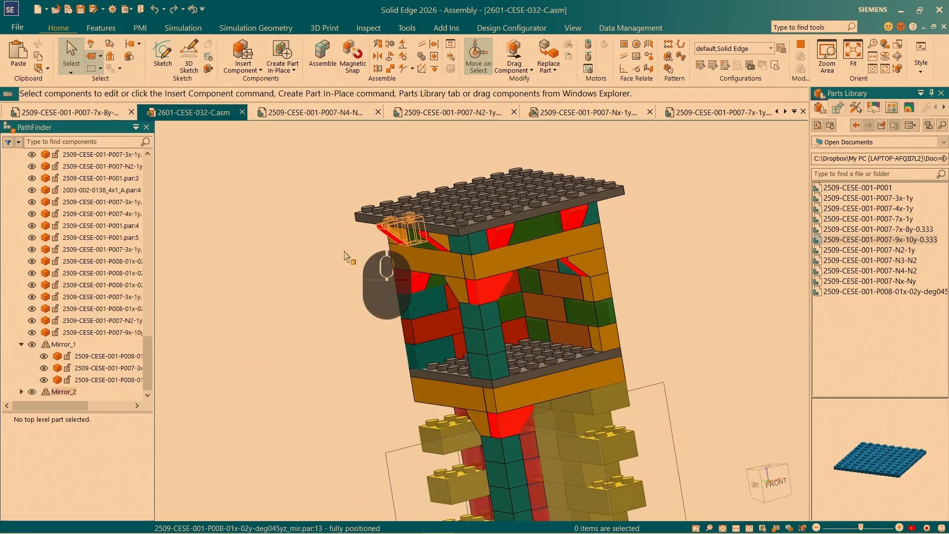
Select the 7x-1y brick in the upper course under the plate and reposition its steering wheel at the peg centre on its end's underside.
middle_drag(344, 255, 353, 237)
scroll(501, 250, down, 4)
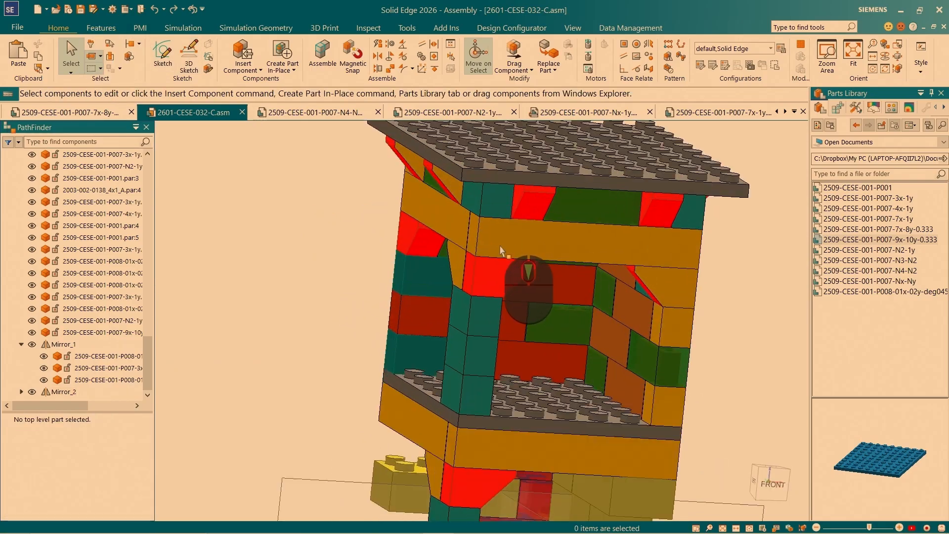
click(528, 255)
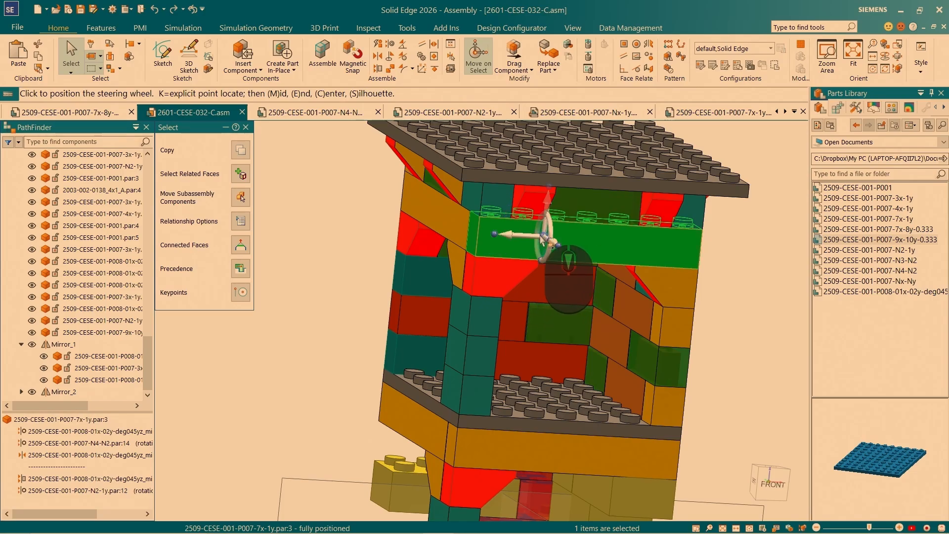
scroll(543, 241, down, 10)
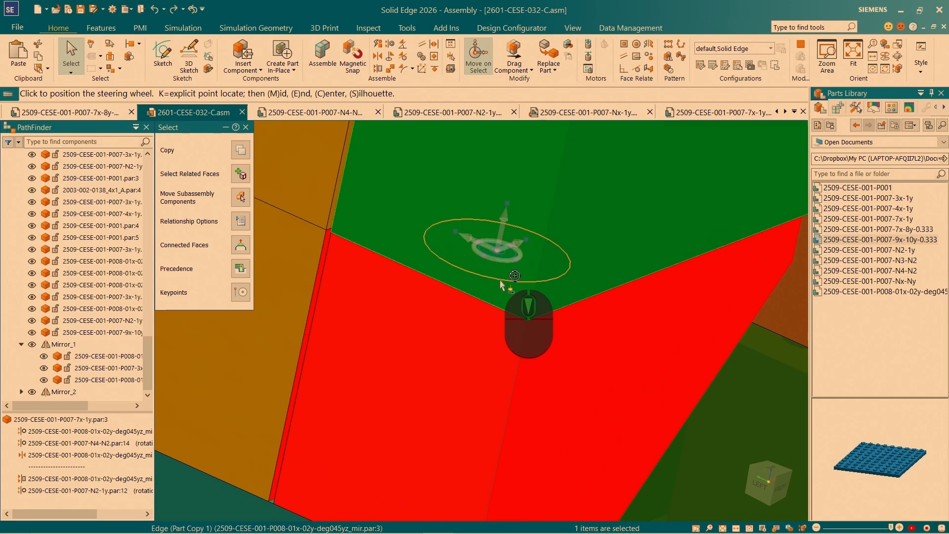
middle_drag(491, 293, 525, 263)
scroll(525, 263, down, 3)
scroll(441, 295, down, 5)
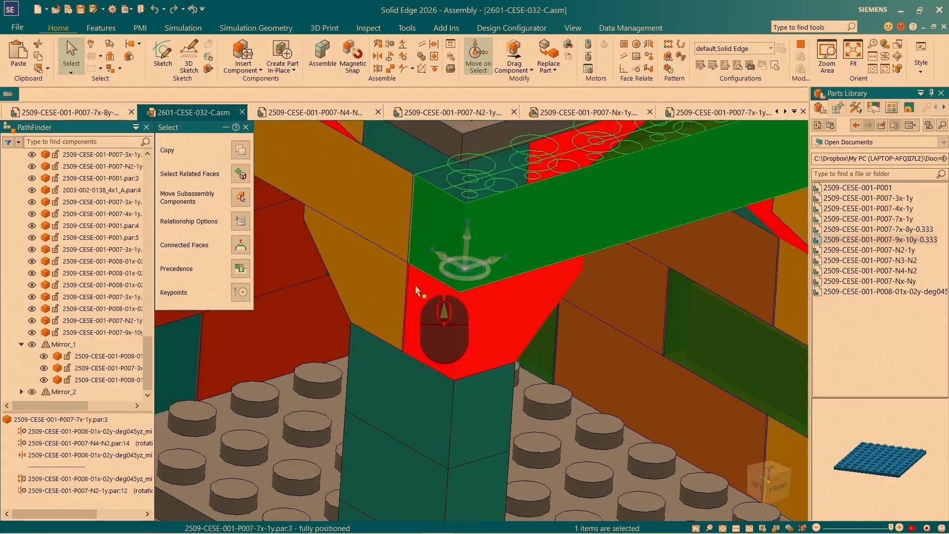
scroll(441, 295, up, 3)
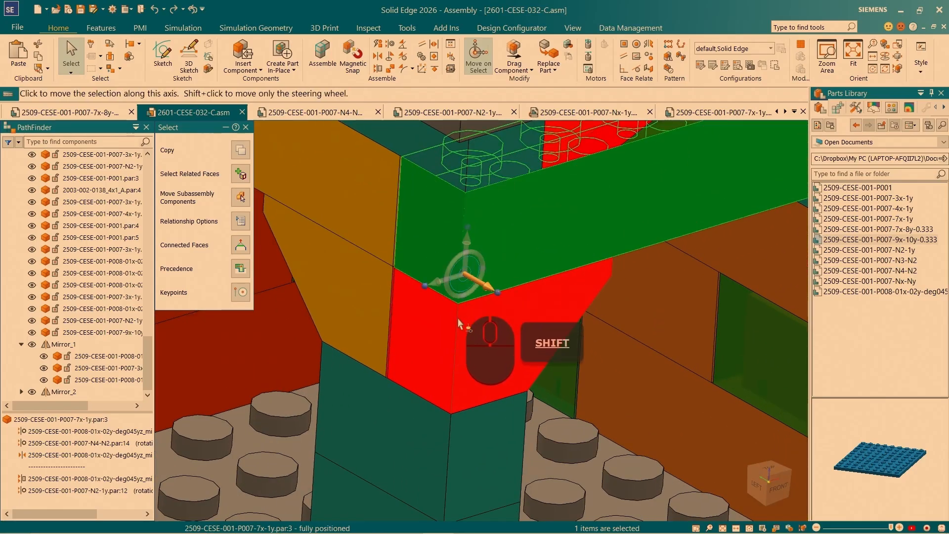
middle_drag(409, 315, 472, 320)
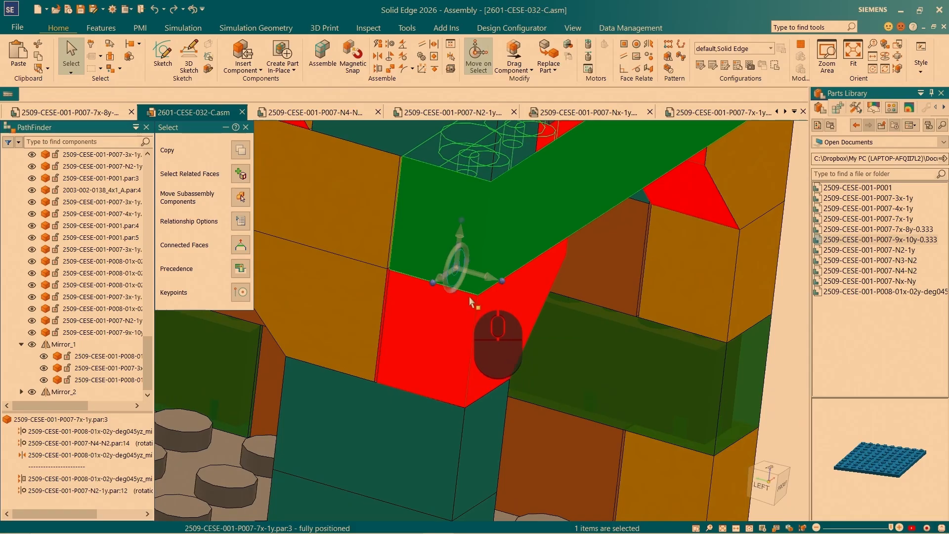
key(shift)
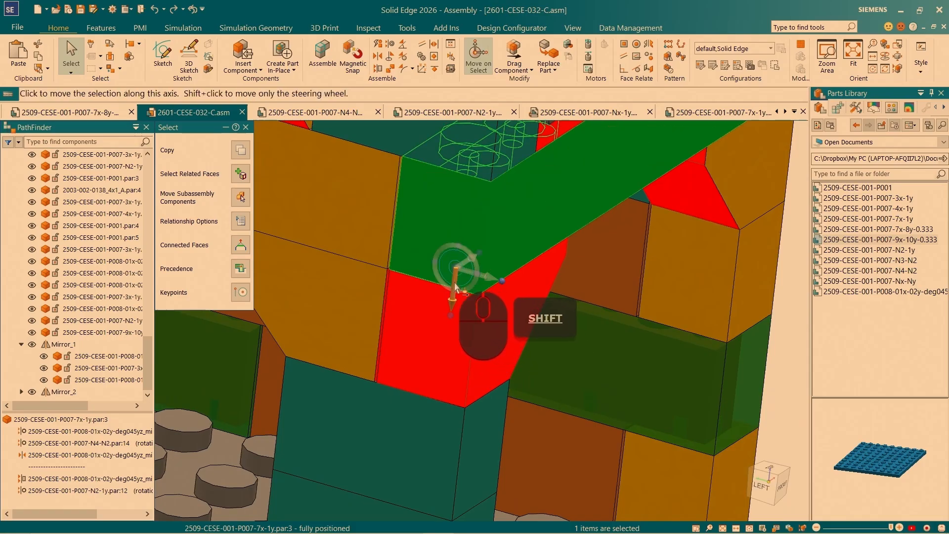
scroll(456, 341, up, 3)
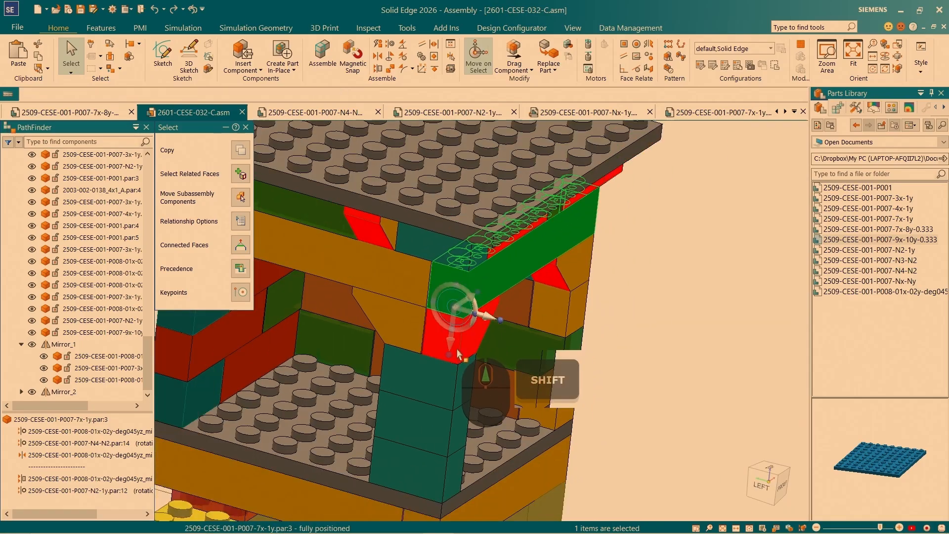
scroll(497, 412, down, 2)
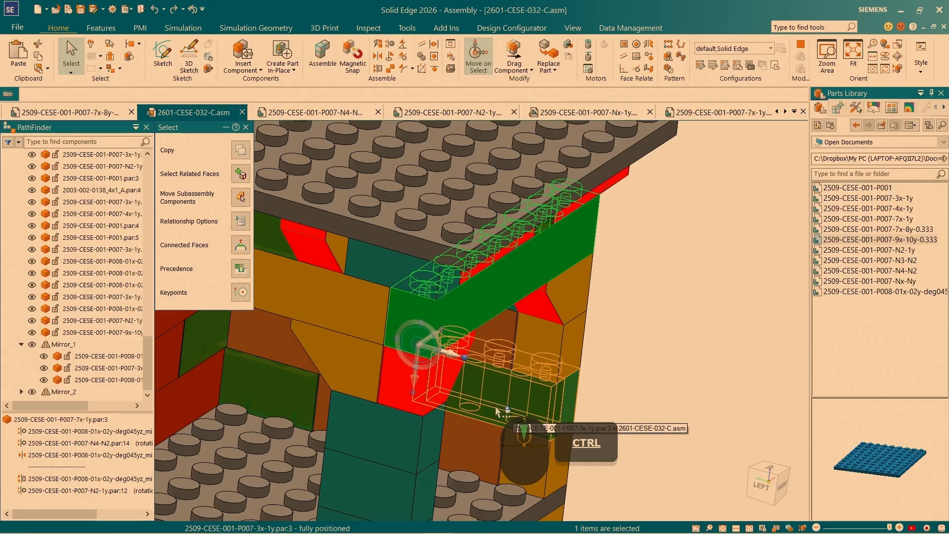
Copy the 7x-1y brick up onto the top plate, snapping its end to the edge peg one in from the corner.
ctrl+click(409, 340)
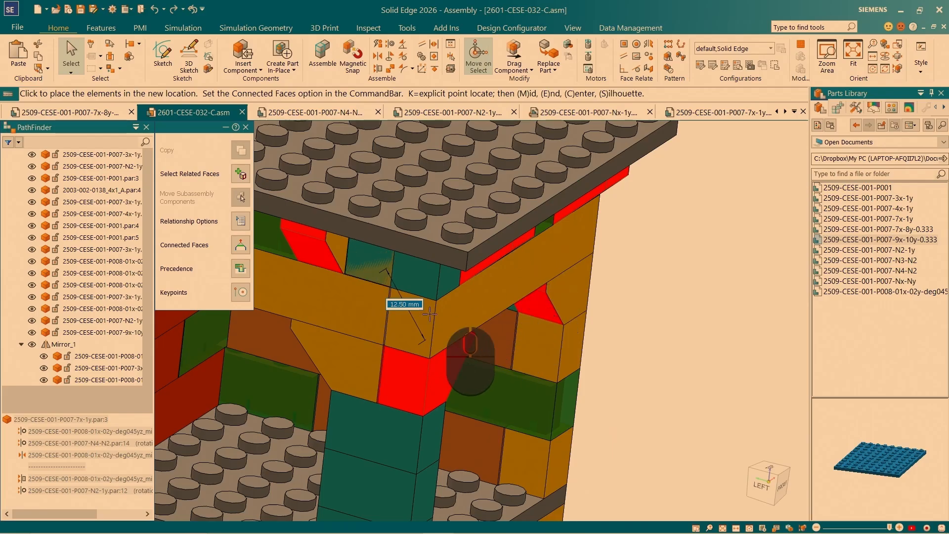
click(479, 226)
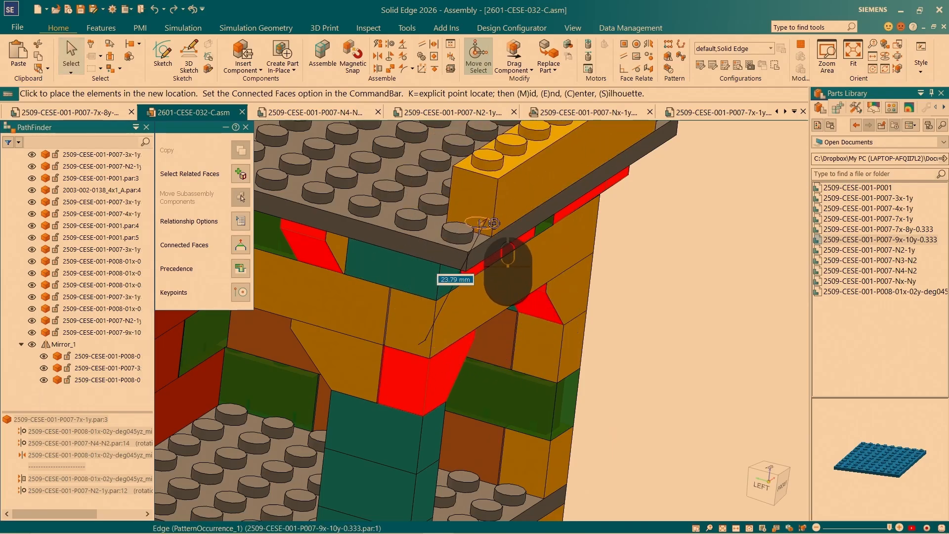
scroll(479, 226, up, 5)
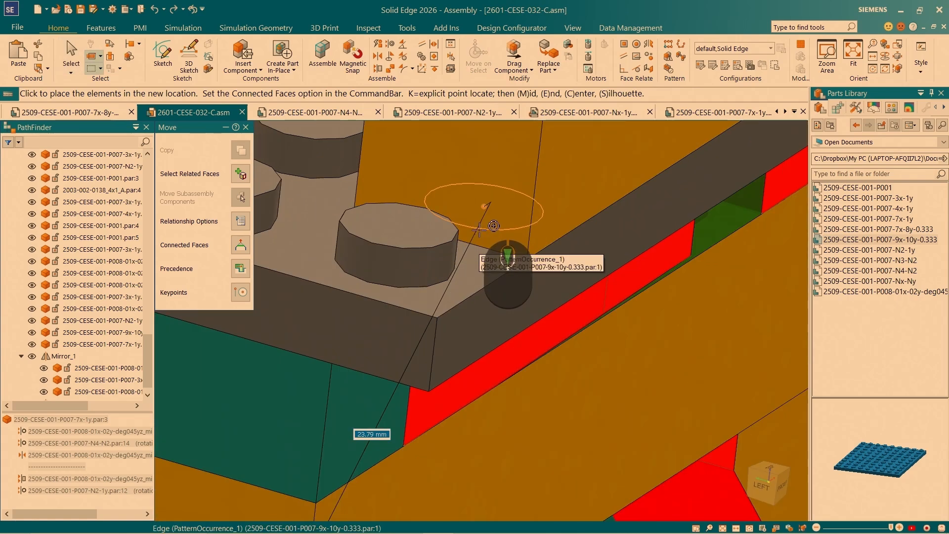
click(479, 229)
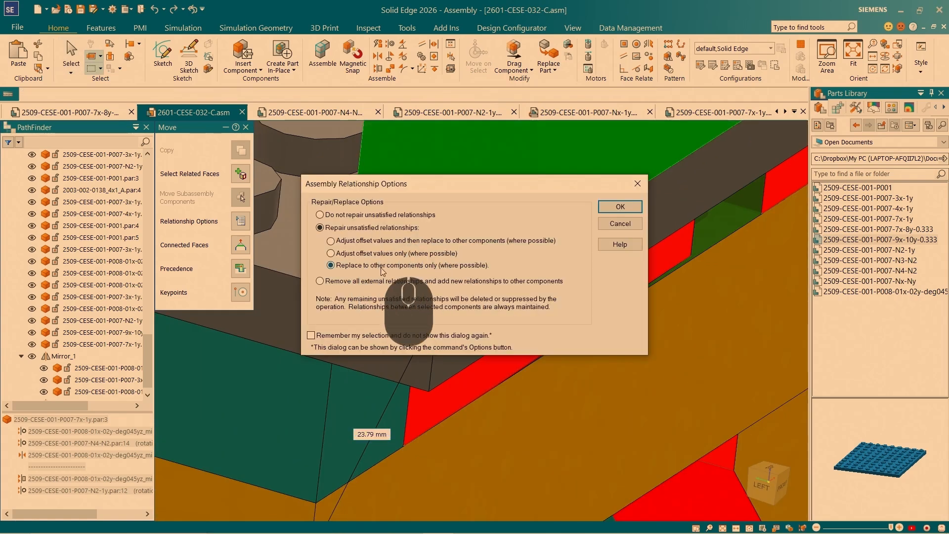
Replace the copied brick's relationships to other components only, choosing the 9x-10y plate as target, and delete the remaining affected relationships.
click(620, 207)
scroll(496, 327, up, 2)
scroll(497, 327, down, 3)
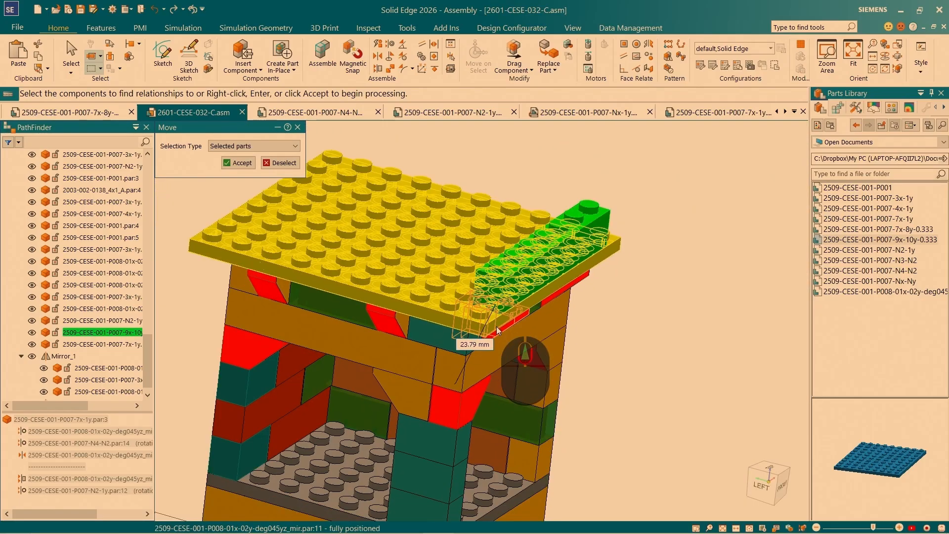
click(239, 162)
click(469, 259)
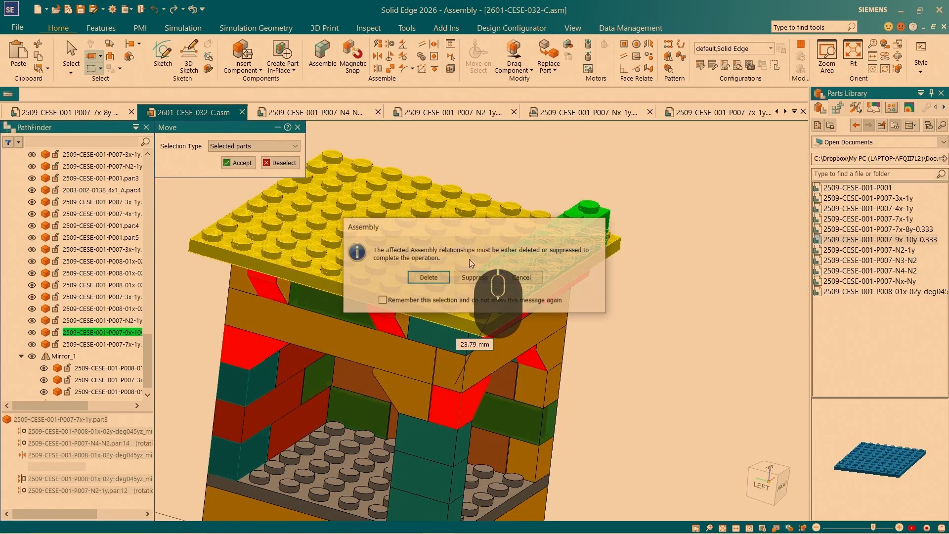
click(429, 276)
click(77, 343)
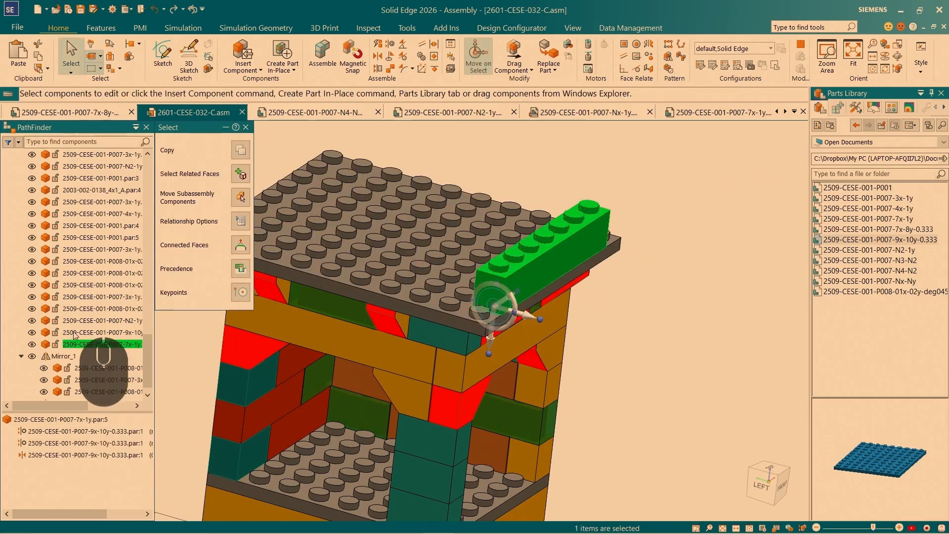
click(679, 305)
click(554, 261)
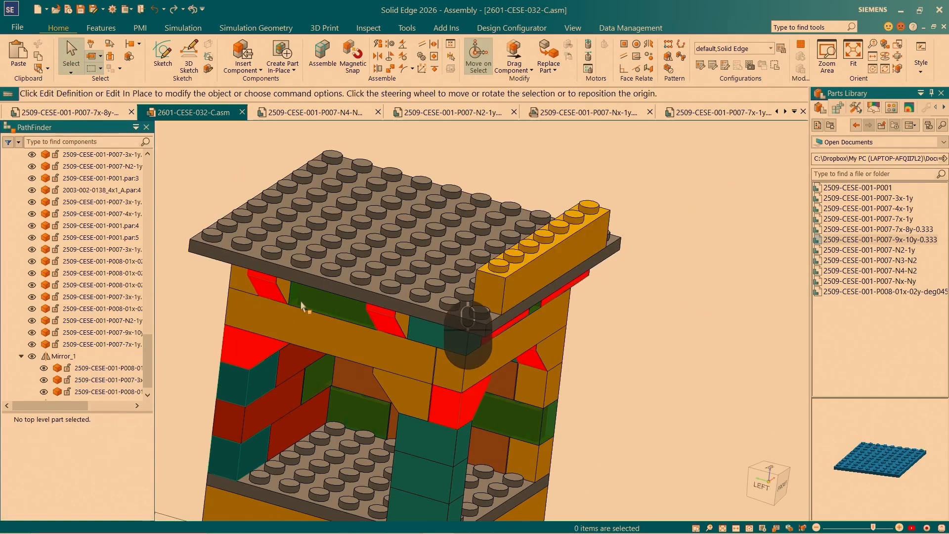
click(687, 299)
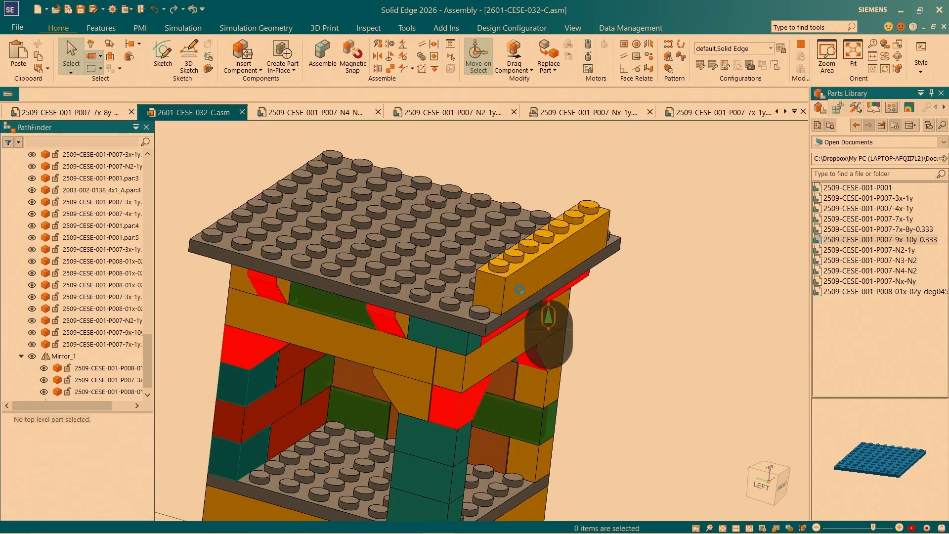
Select the brick on top of the plate and reposition its steering wheel at the centre of its end peg.
scroll(514, 254, up, 2)
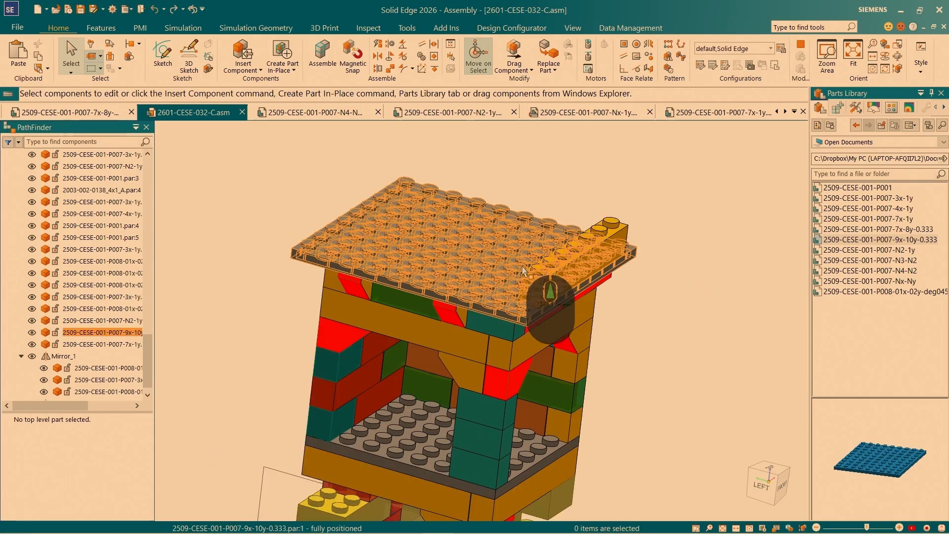
click(581, 279)
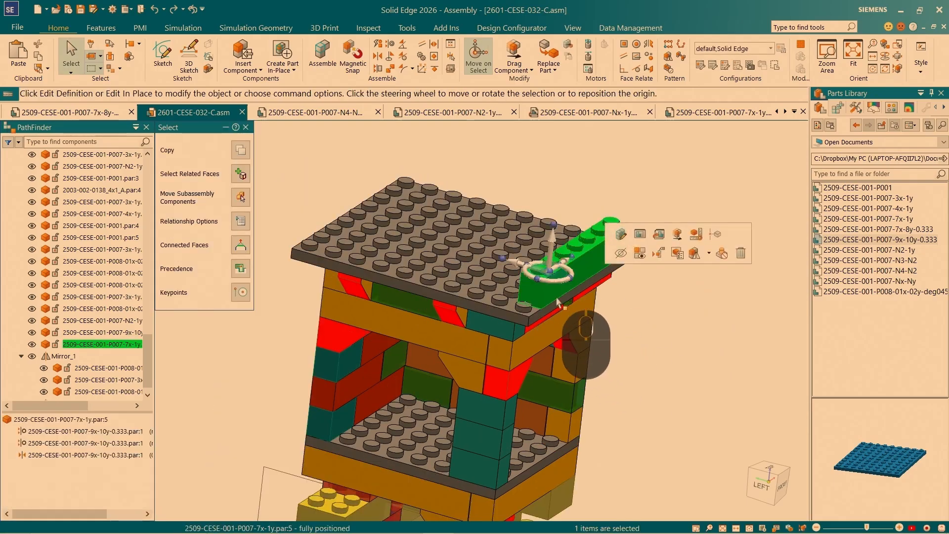
scroll(552, 266, down, 3)
click(543, 263)
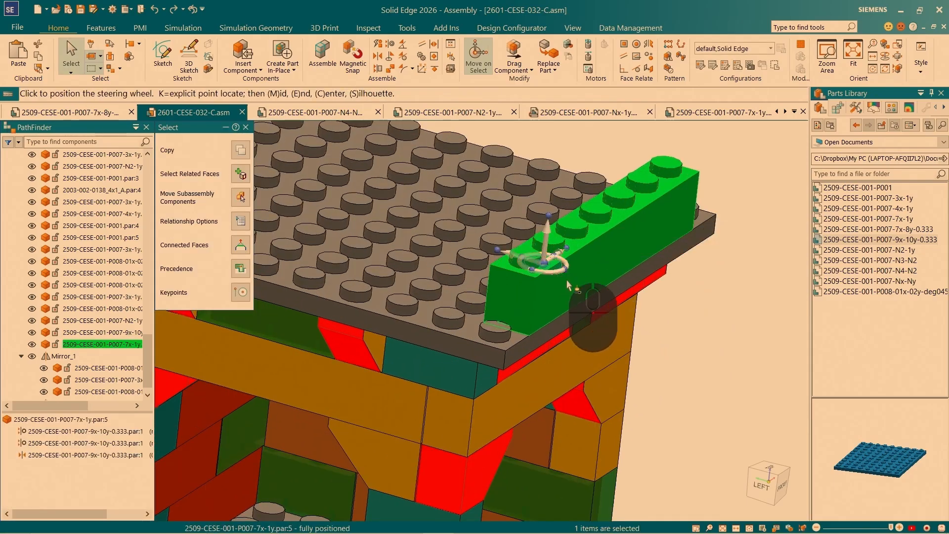
scroll(524, 271, down, 2)
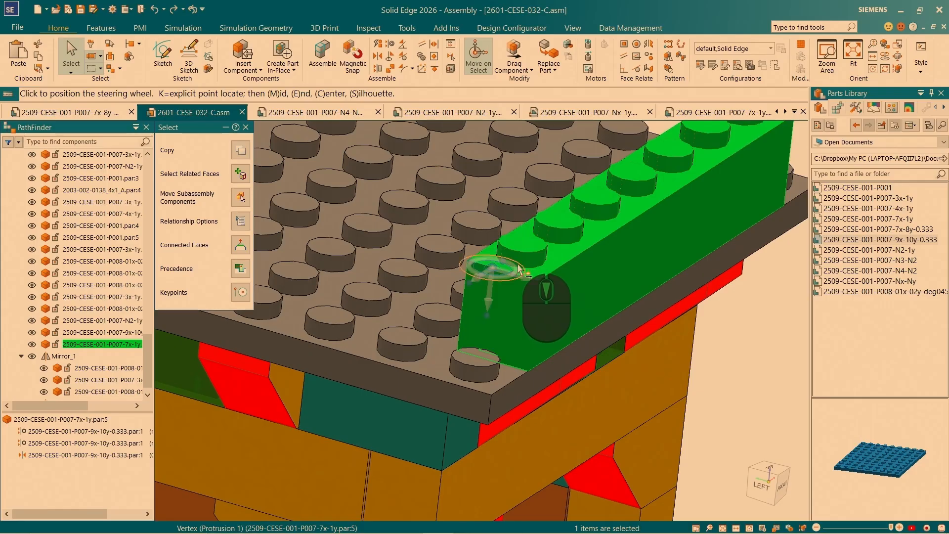
click(528, 268)
middle_drag(589, 299, 617, 340)
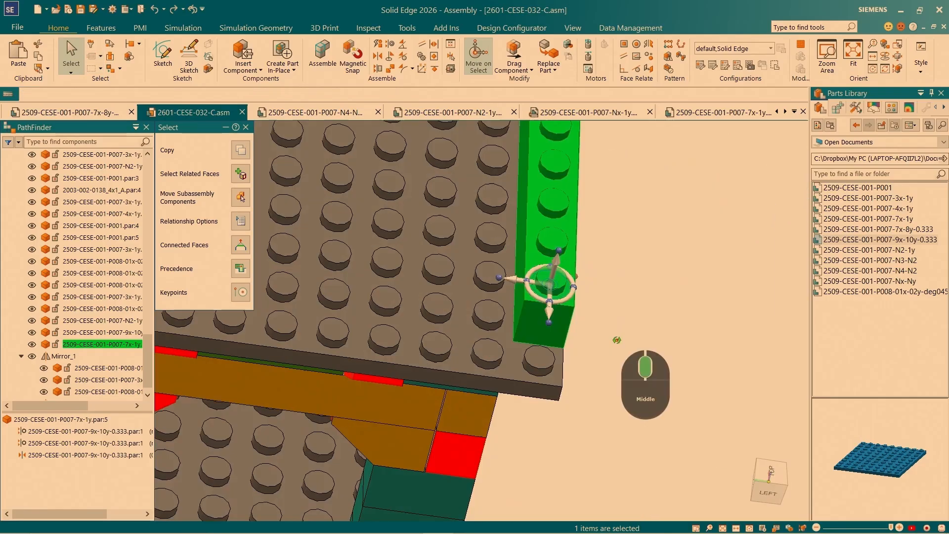
Copy the 7x-1y brick 72 mm across the plate, snapping it onto the pegs along the opposite edge.
click(515, 282)
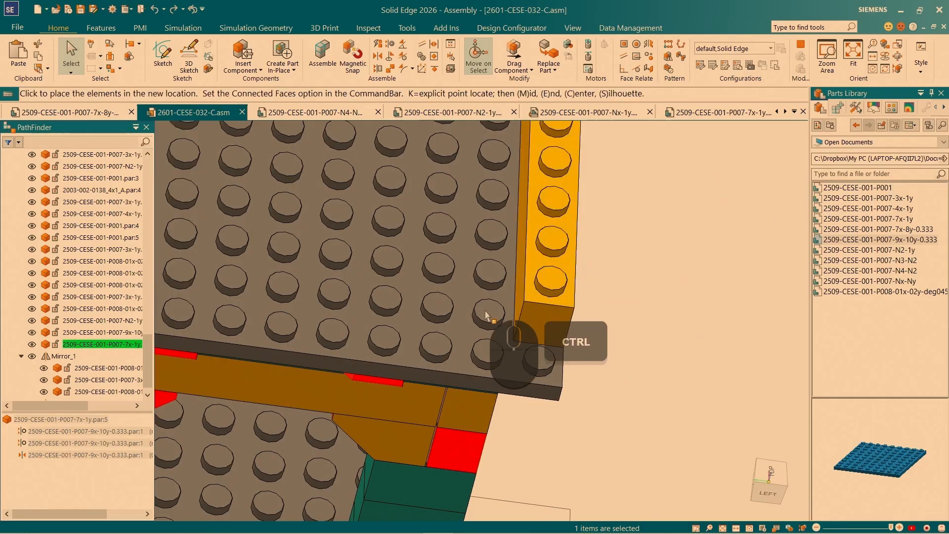
scroll(289, 299, up, 4)
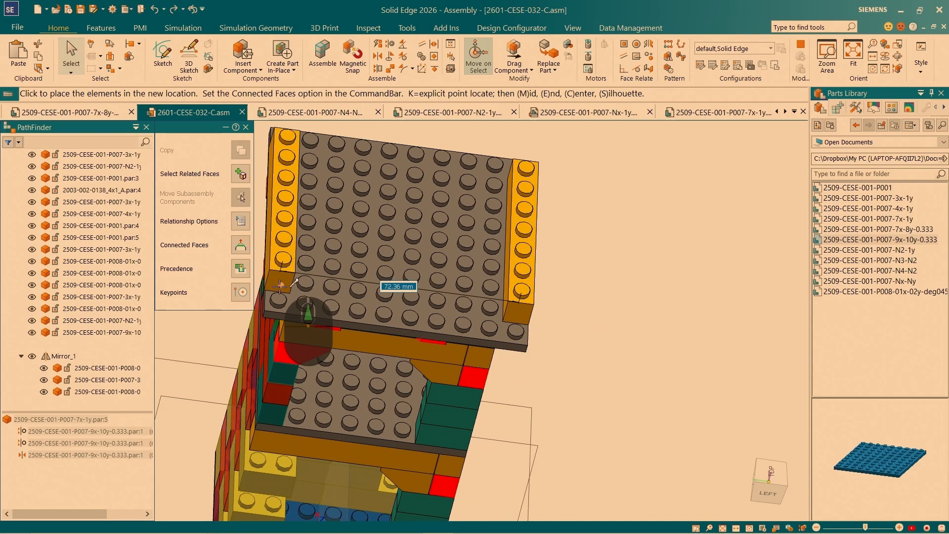
scroll(279, 287, down, 4)
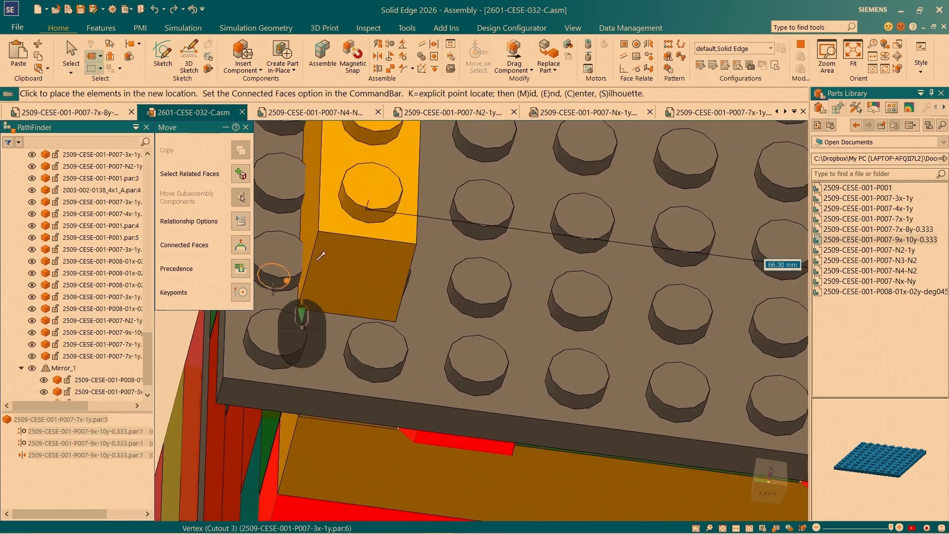
click(273, 289)
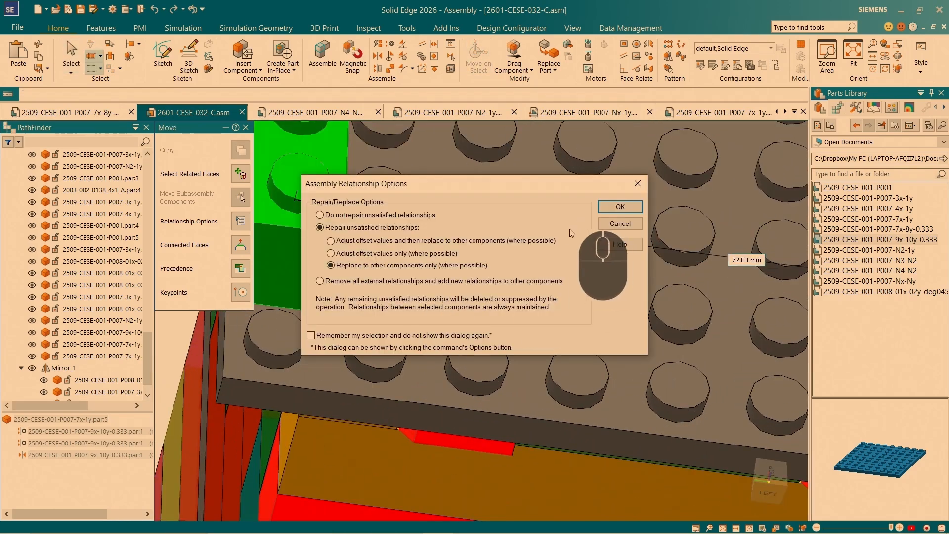
Replace the second copy's relationships to other components only, with the 9x-10y plate as the target.
click(619, 207)
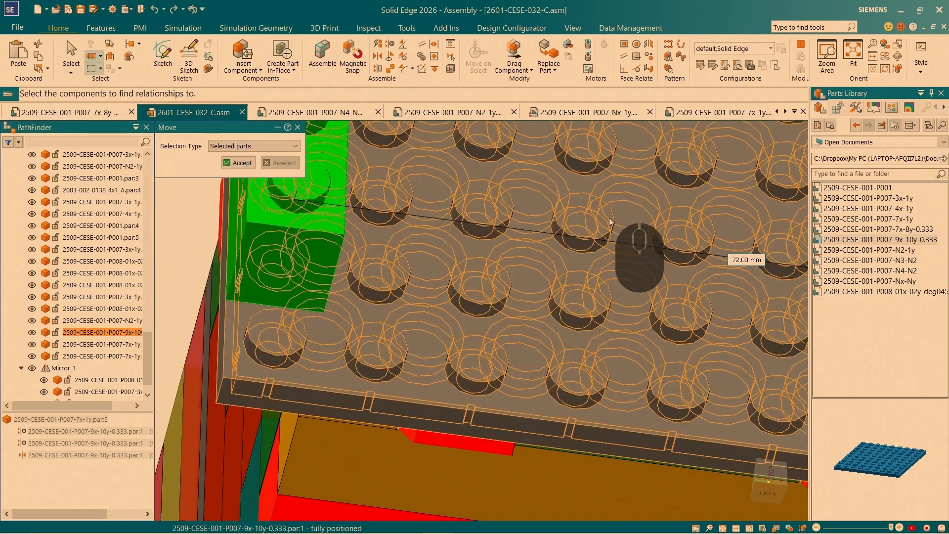
scroll(603, 247, up, 3)
click(603, 247)
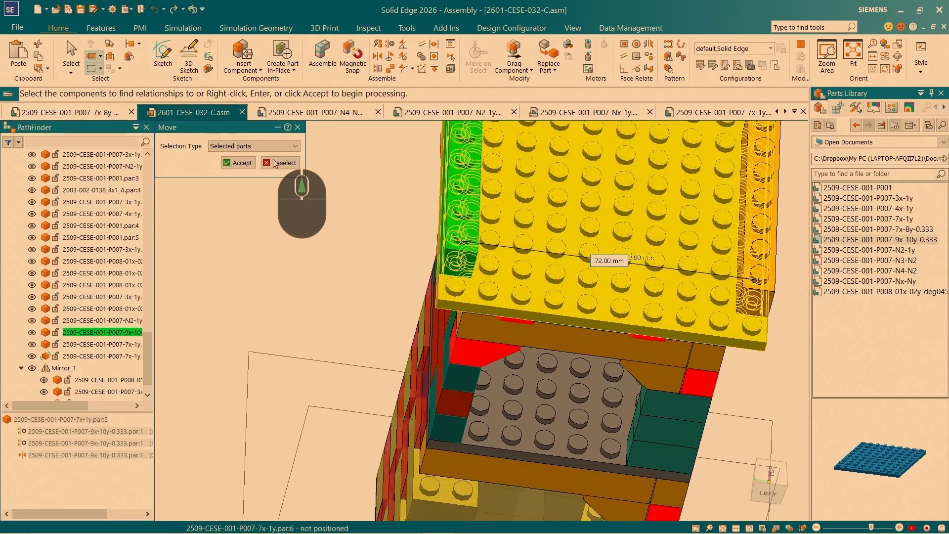
click(236, 162)
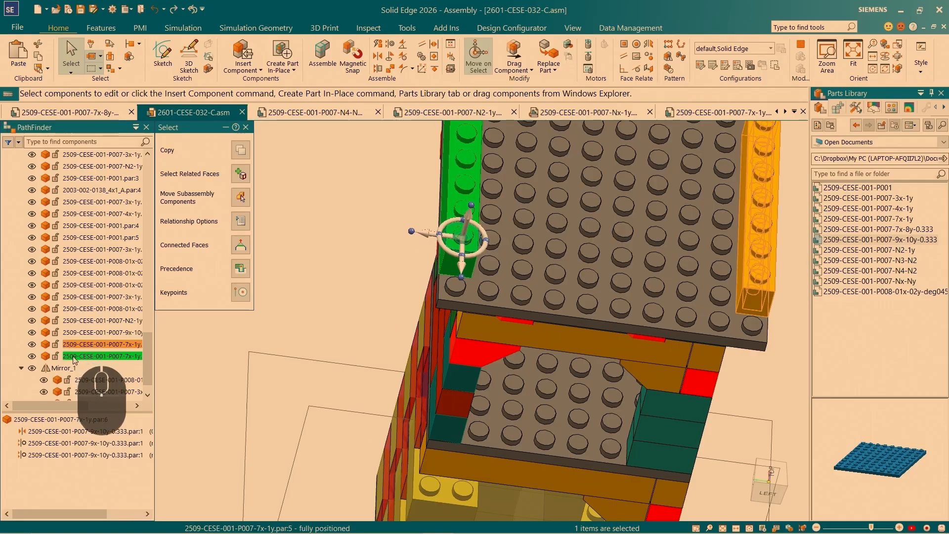
key(Escape)
Place a 2509-CESE-001-P007-3x-1y brick on the plate's corner, aligning it with two edge pegs and seating it on the plate's top face.
scroll(458, 333, down, 5)
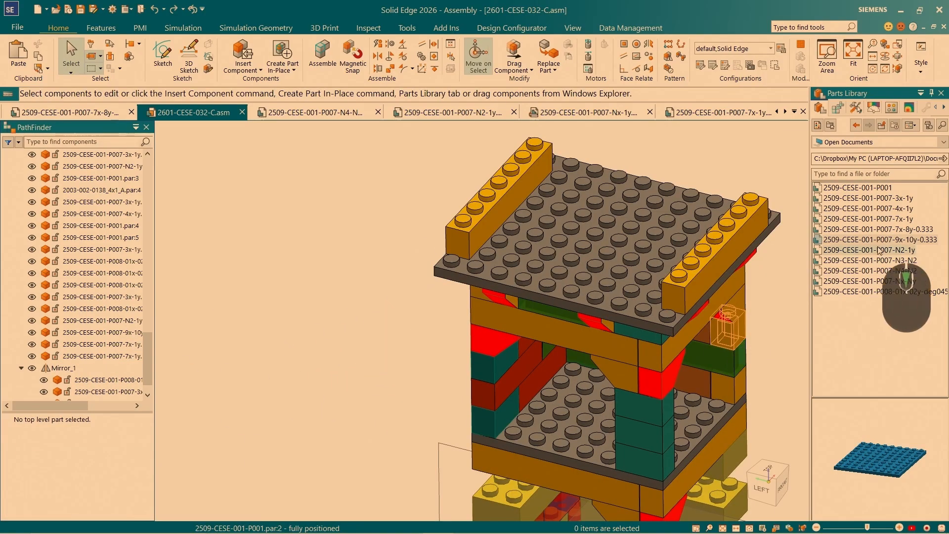
click(896, 198)
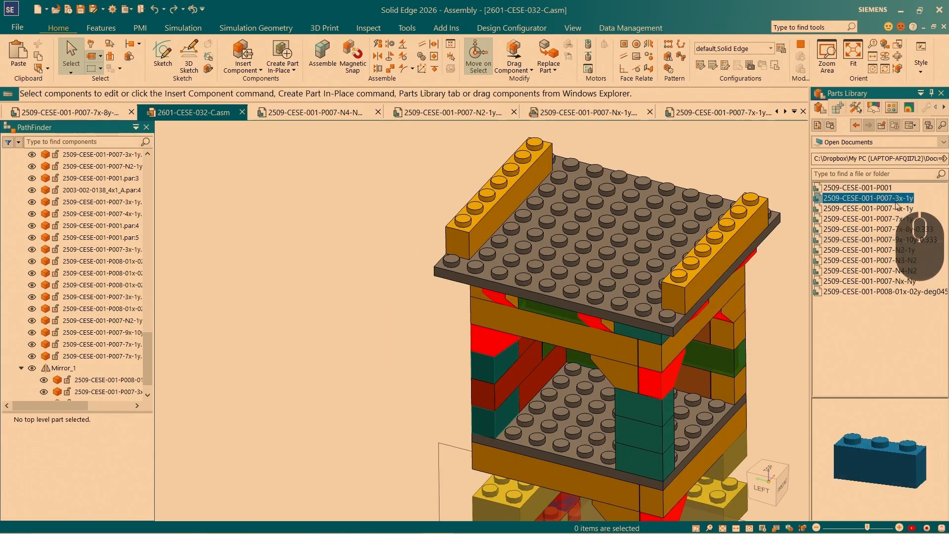
drag(896, 205, 388, 232)
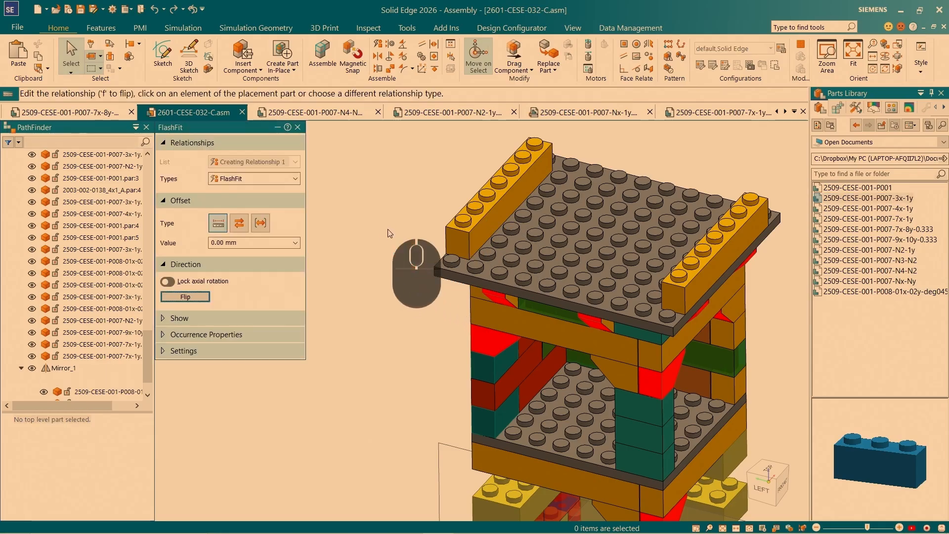
click(374, 236)
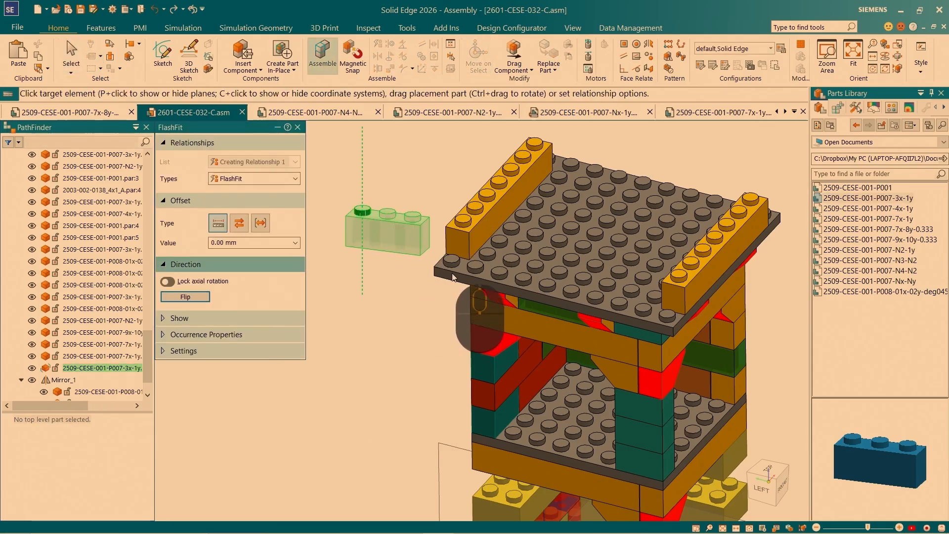
click(504, 319)
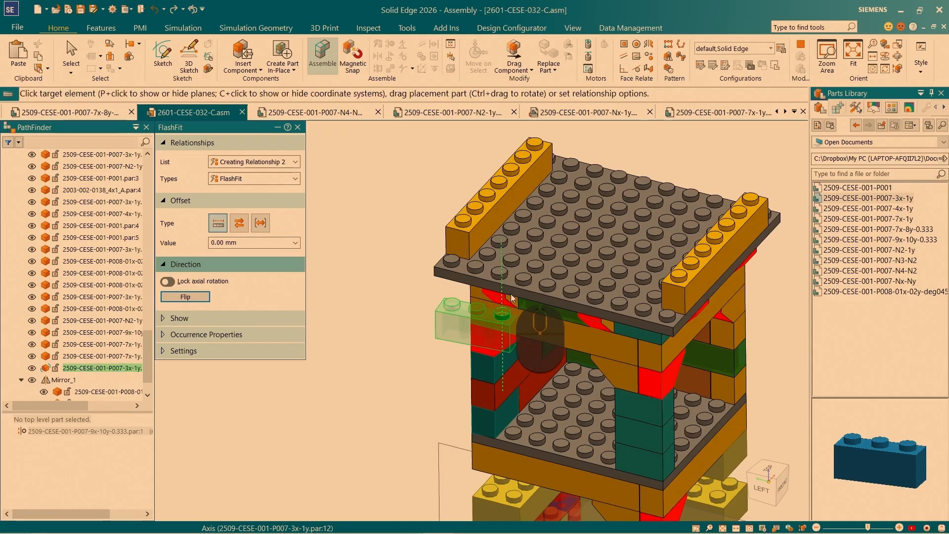
click(486, 265)
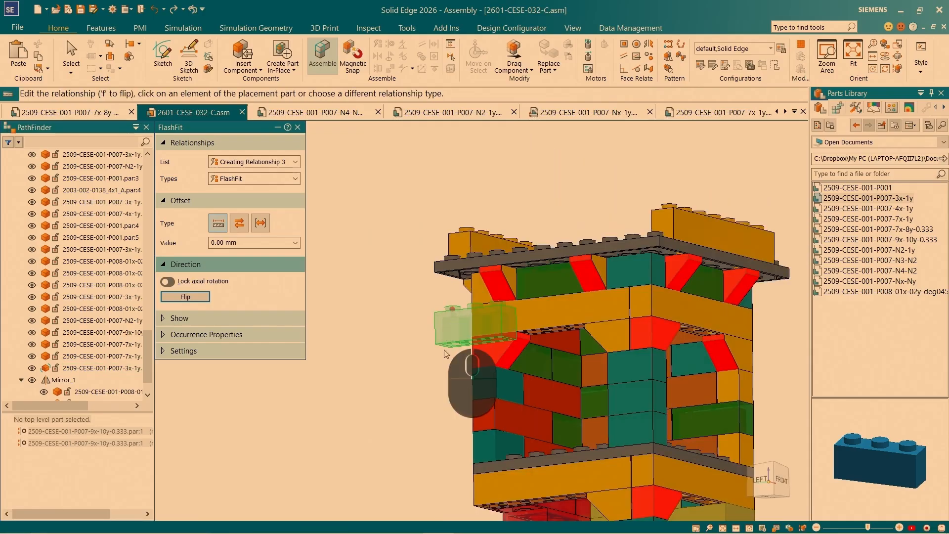
scroll(435, 343, up, 5)
scroll(450, 309, down, 6)
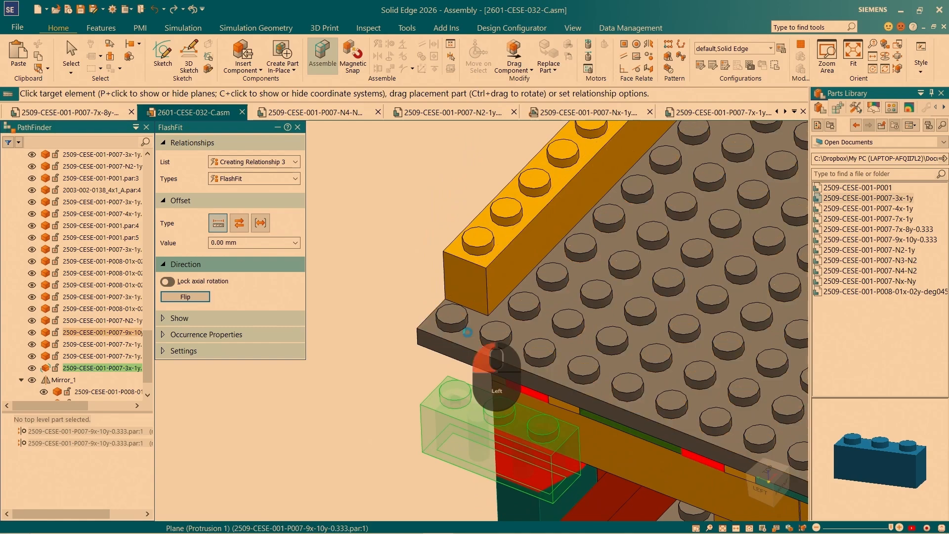
click(468, 332)
scroll(367, 250, down, 5)
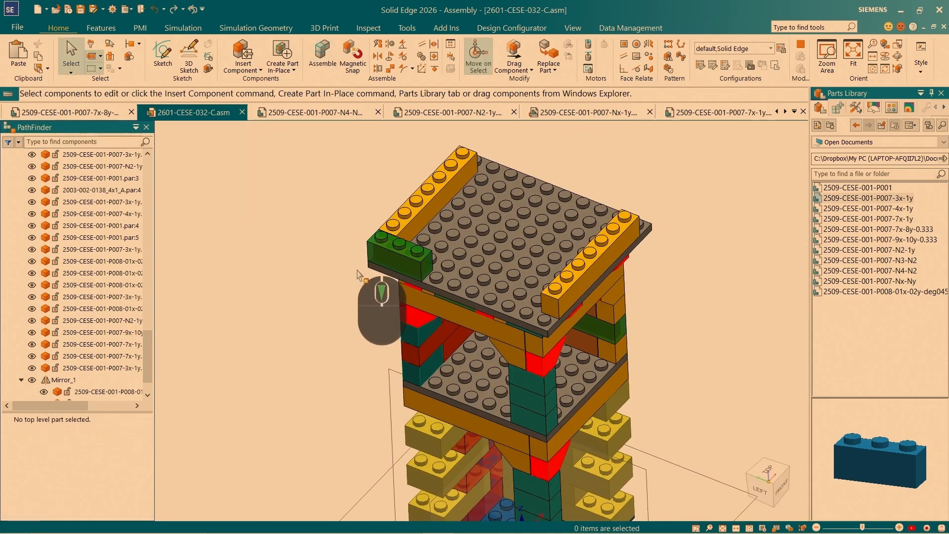
Select the 3x-1y brick and reposition its steering wheel at the centre of the peg farthest from the plate's corner.
click(397, 258)
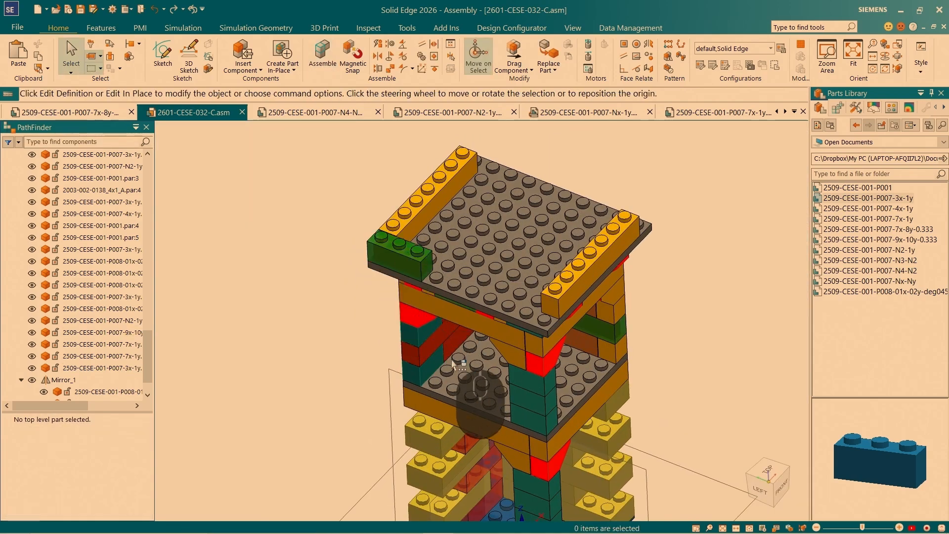
click(454, 366)
scroll(420, 269, up, 3)
scroll(420, 258, up, 2)
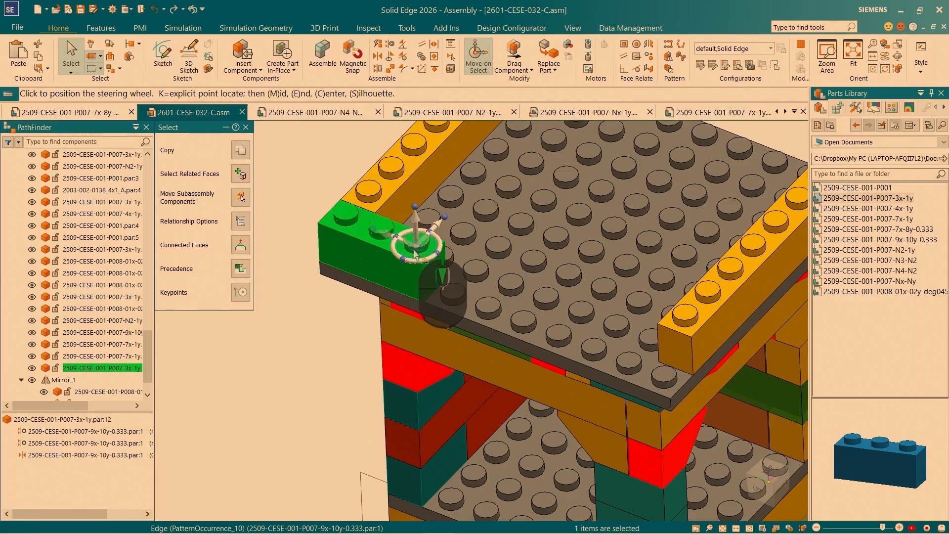
click(418, 257)
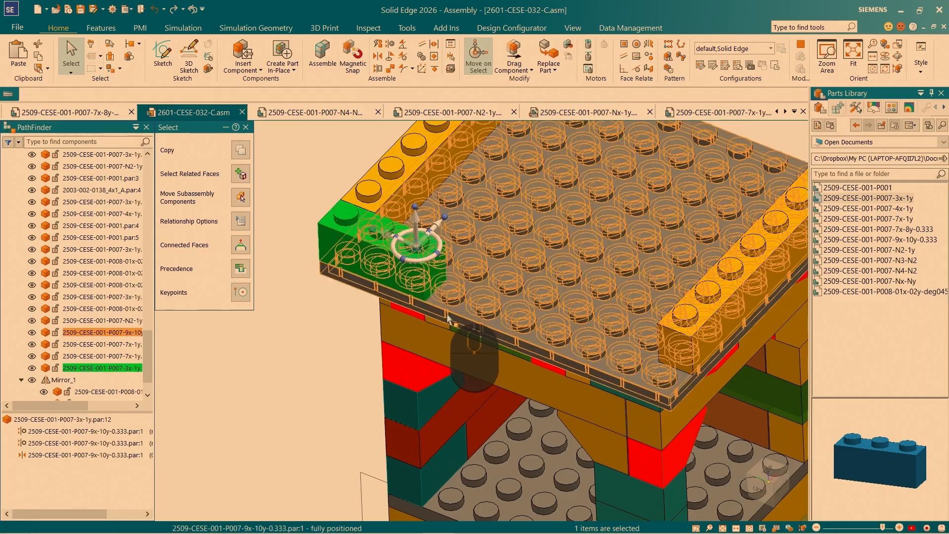
Copy the 3x-1y brick 56 mm along the edge to the other corner, replacing relationships to other components only with the 9x-10y plate as target.
ctrl+click(392, 241)
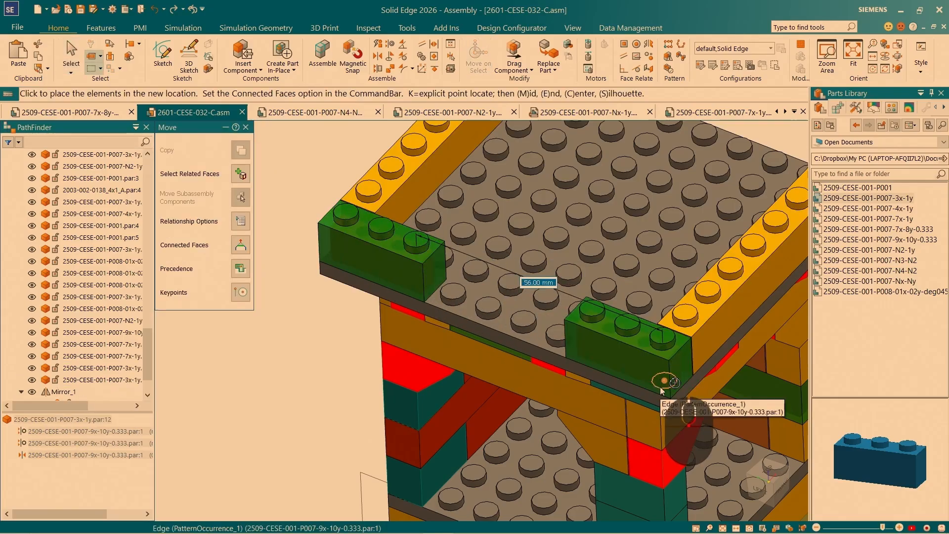
click(661, 388)
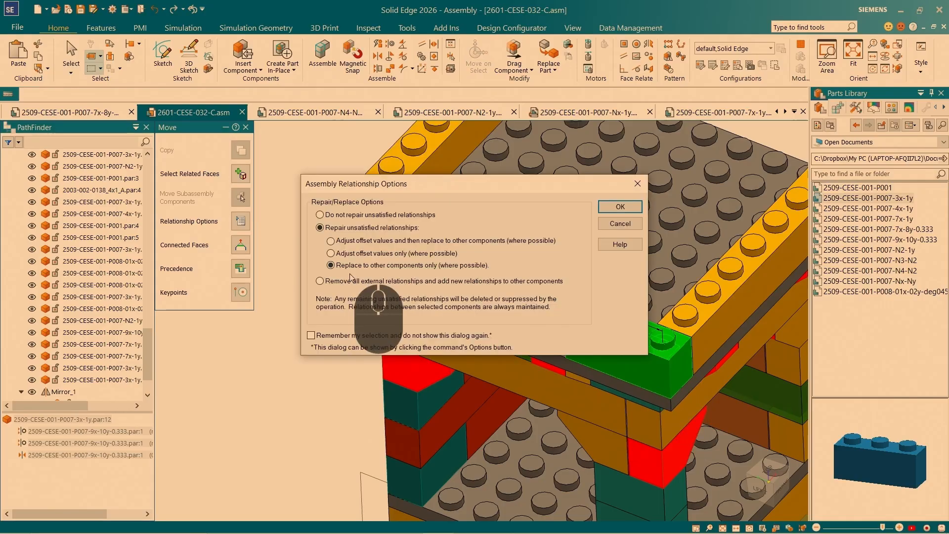
click(618, 208)
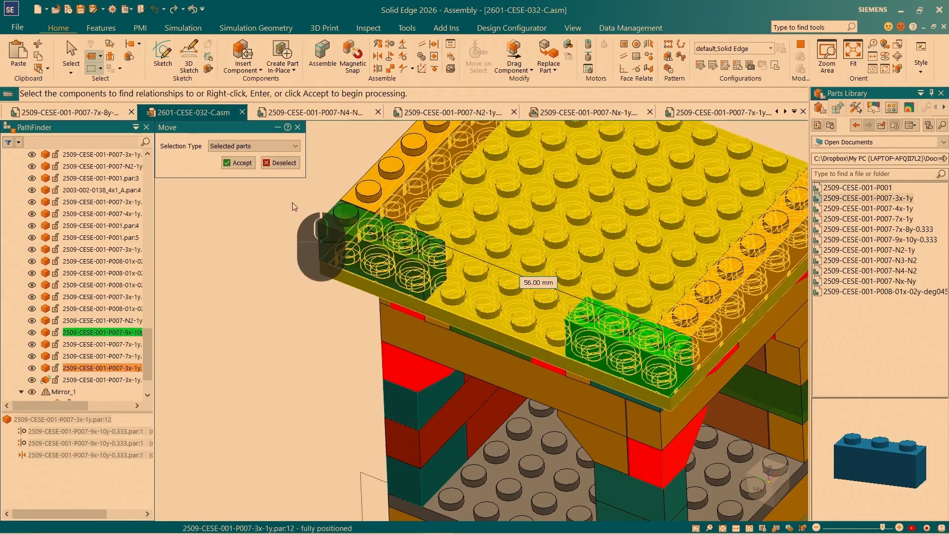
click(239, 162)
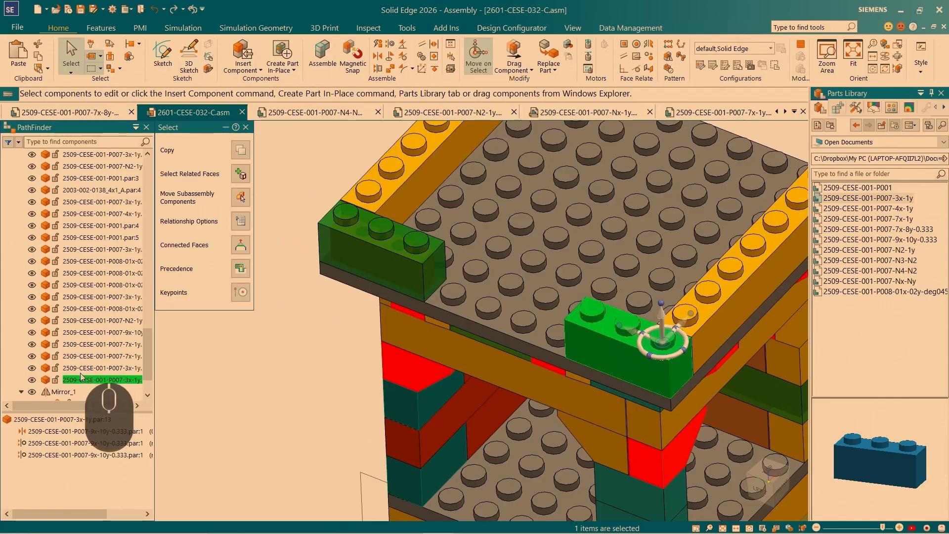
scroll(411, 337, up, 3)
key(Escape)
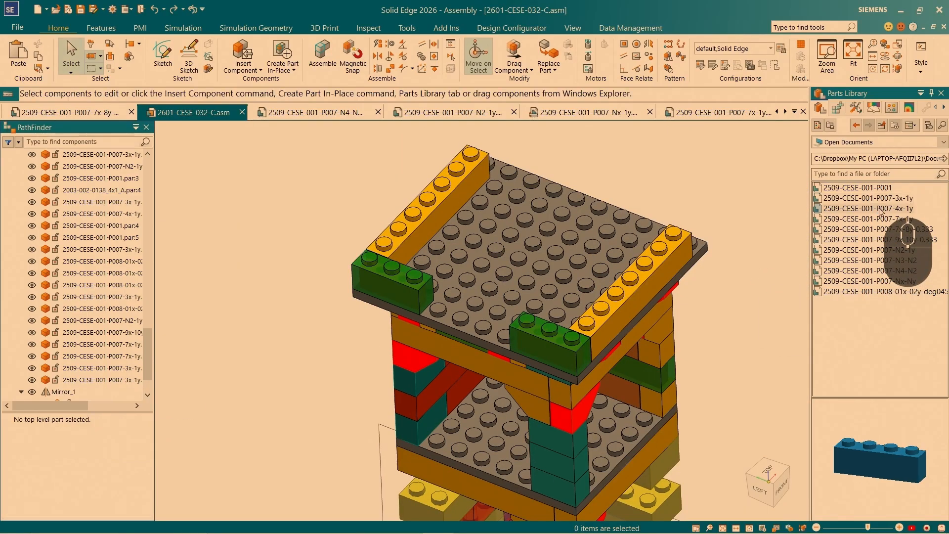
Place a 2509-CESE-001-P007-4x-1y brick between the two 3x-1y bricks, aligned with the plate's pegs and flush with a neighbouring brick's top face.
drag(881, 216, 332, 286)
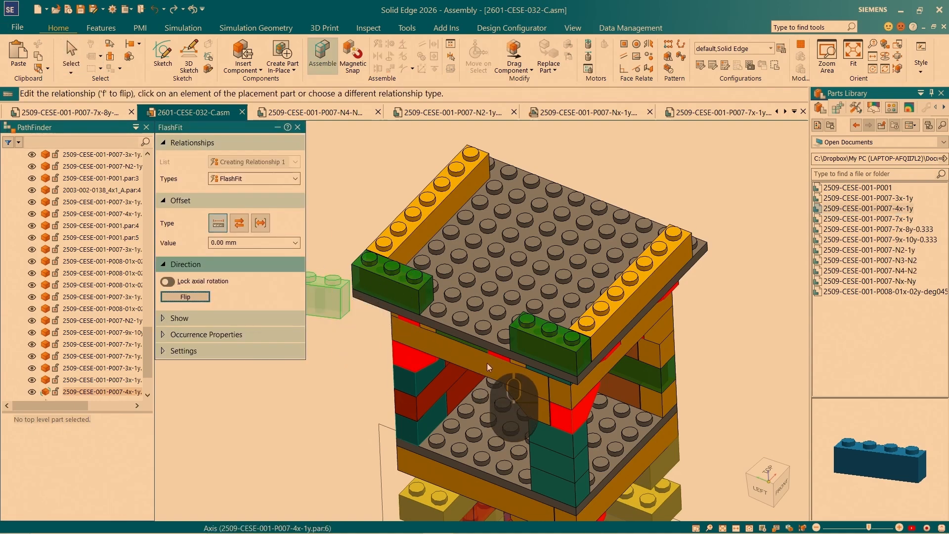
scroll(508, 346, down, 5)
click(506, 345)
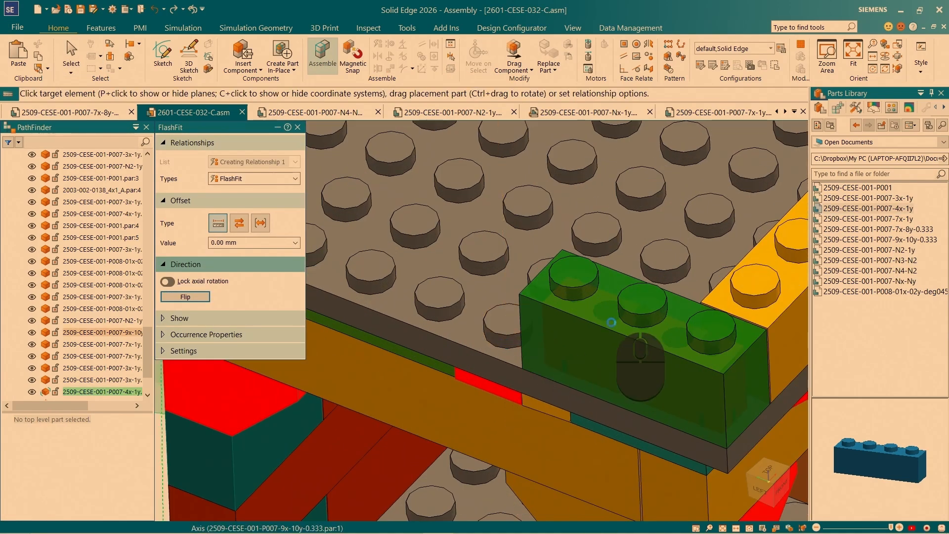
scroll(741, 178, up, 4)
click(518, 367)
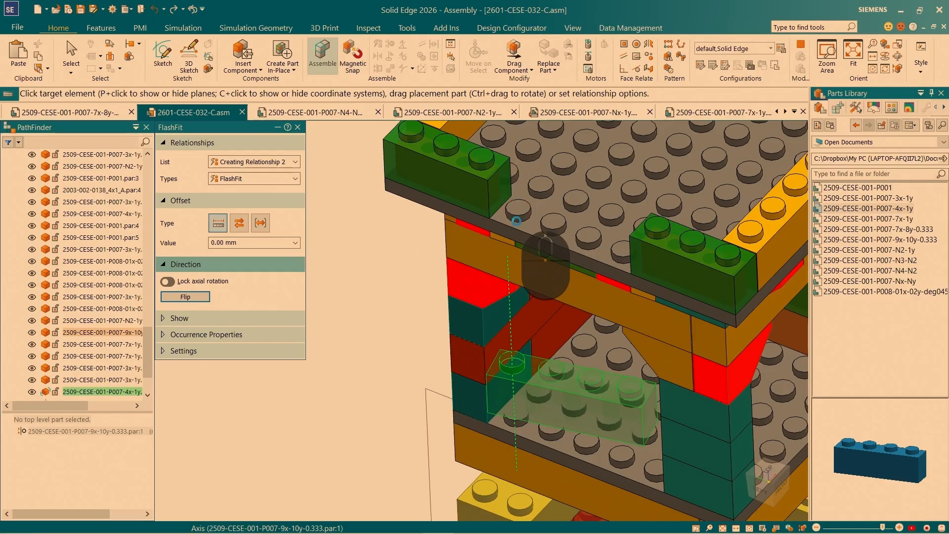
click(518, 225)
click(535, 360)
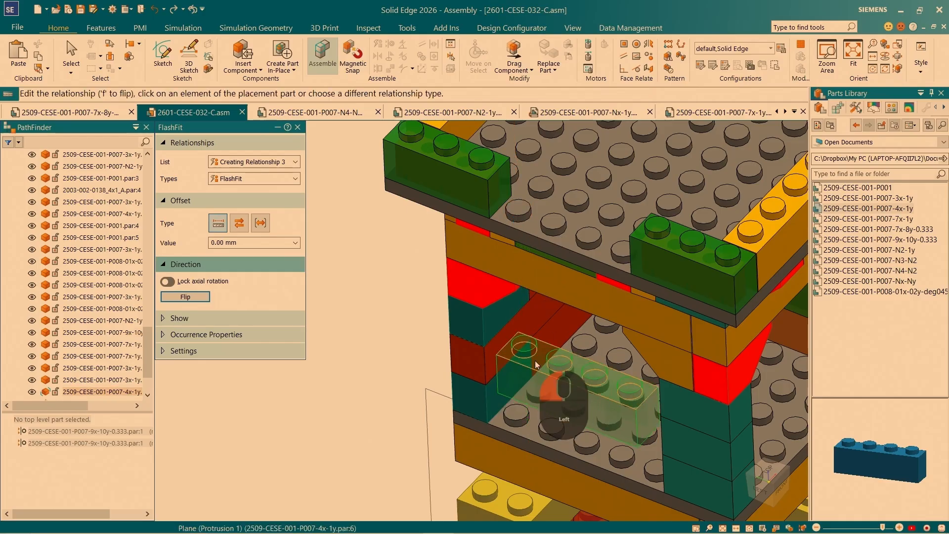
click(462, 163)
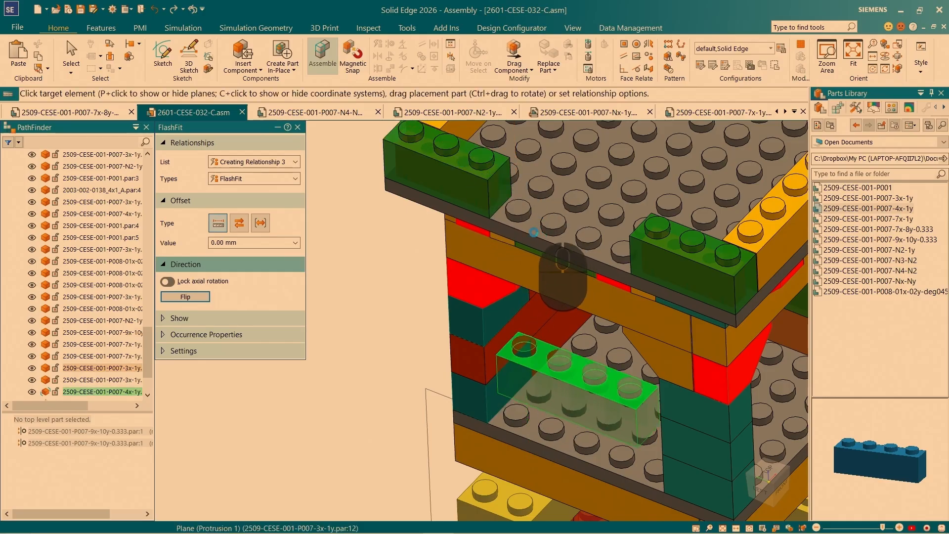
scroll(557, 162, up, 5)
scroll(557, 161, down, 2)
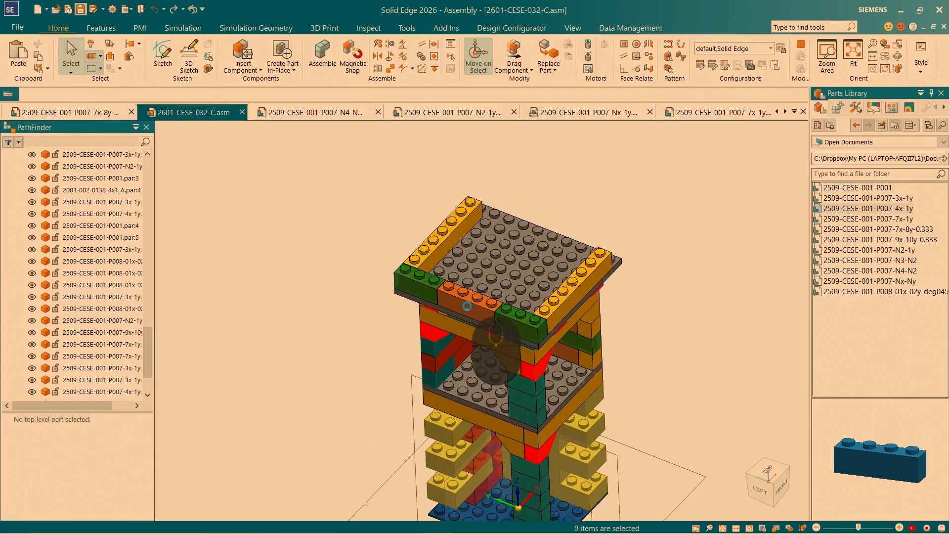
click(466, 306)
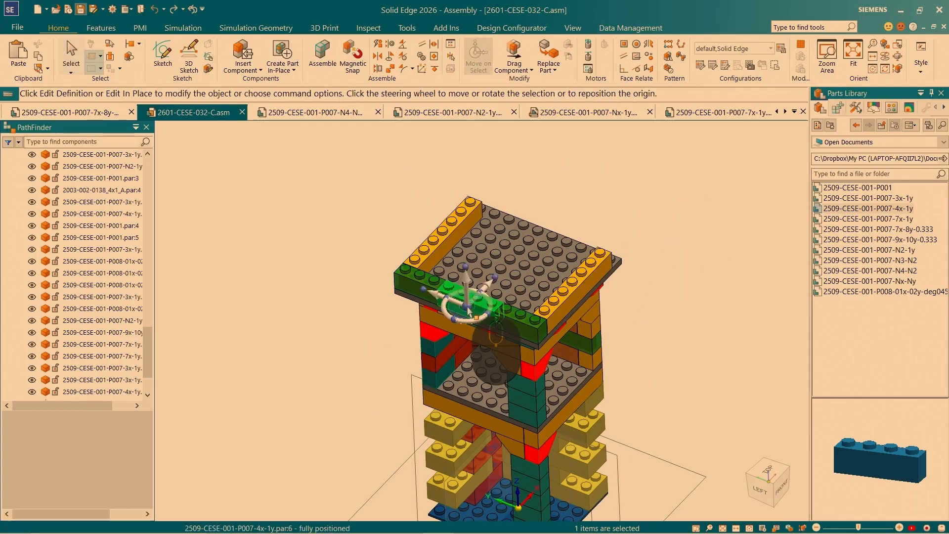
scroll(102, 343, down, 2)
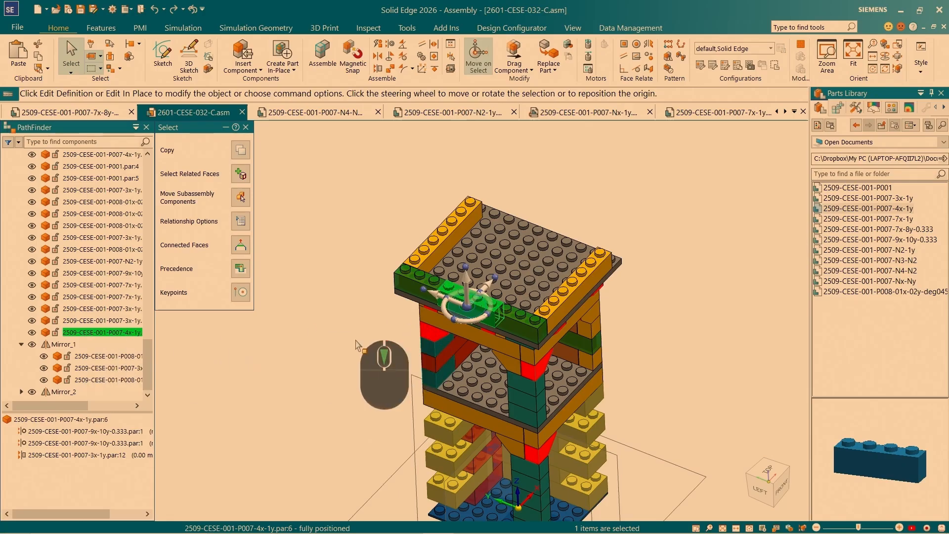
key(Escape)
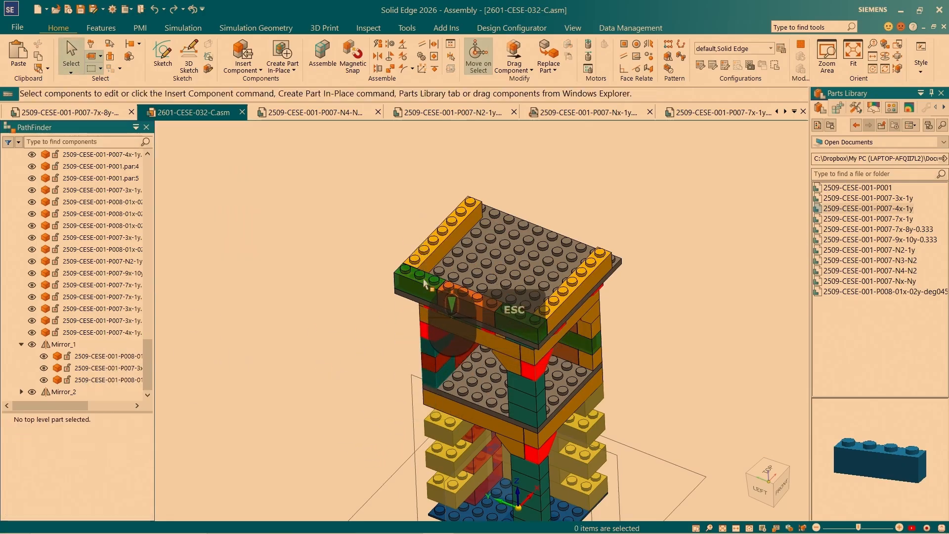
Select both 3x-1y bricks and the 4x-1y brick between them, and reposition the steering wheel at the centre of the row's end peg.
click(424, 282)
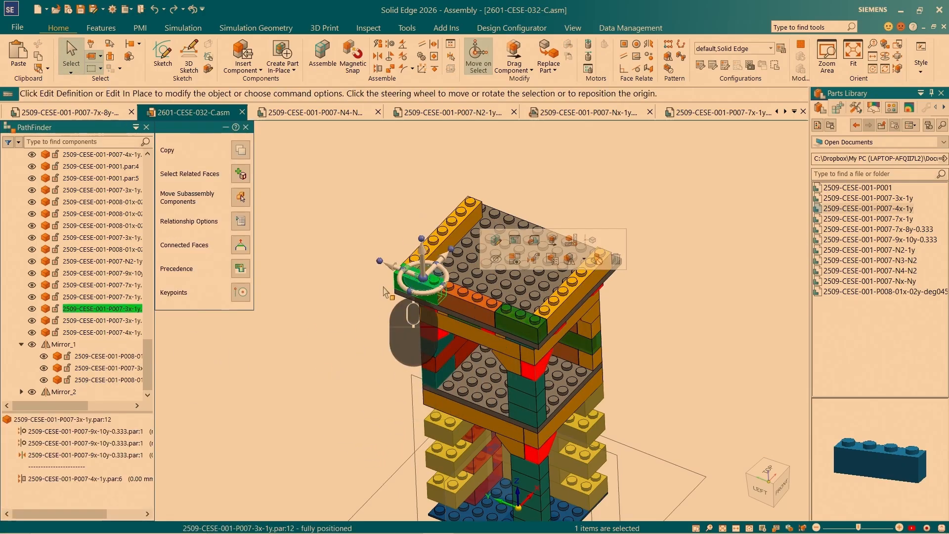
key(space)
scroll(495, 353, up, 5)
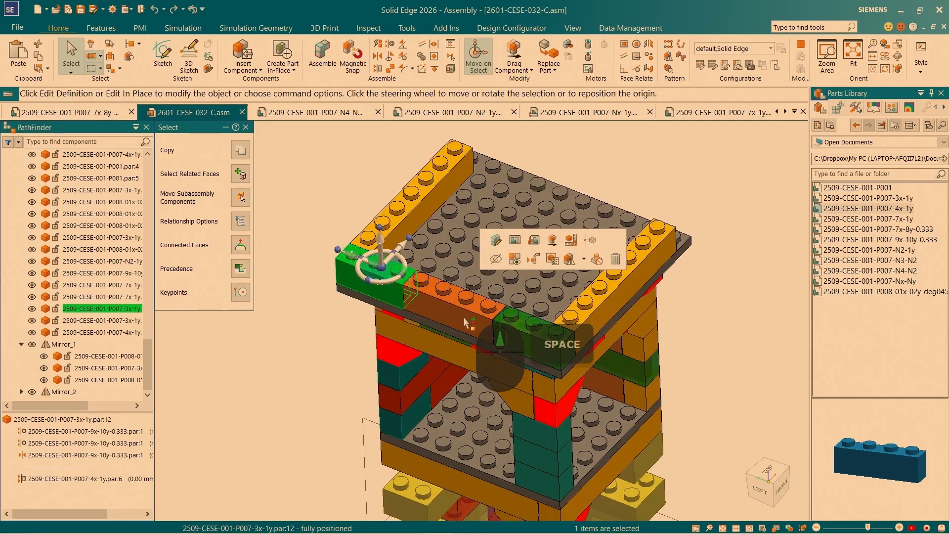
click(493, 350)
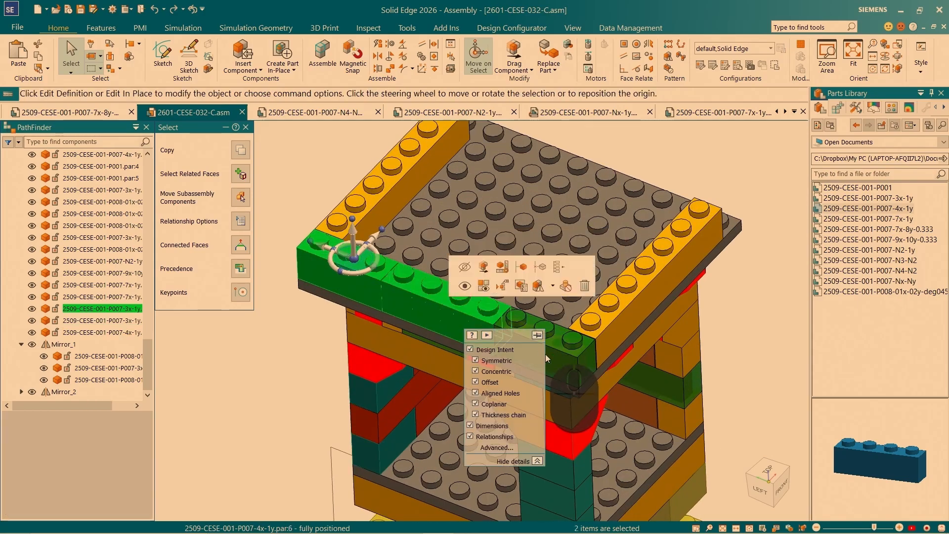
click(557, 359)
scroll(677, 208, up, 4)
scroll(408, 250, up, 5)
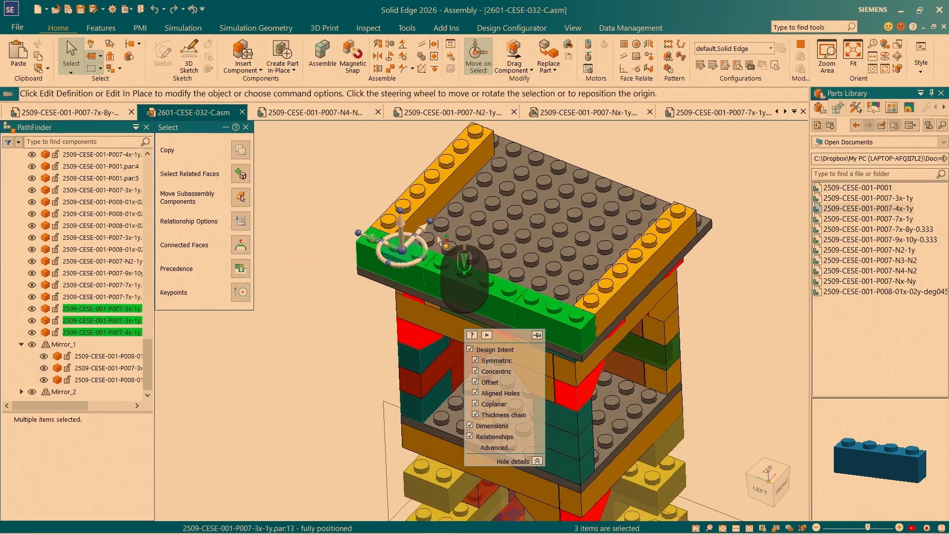
click(401, 254)
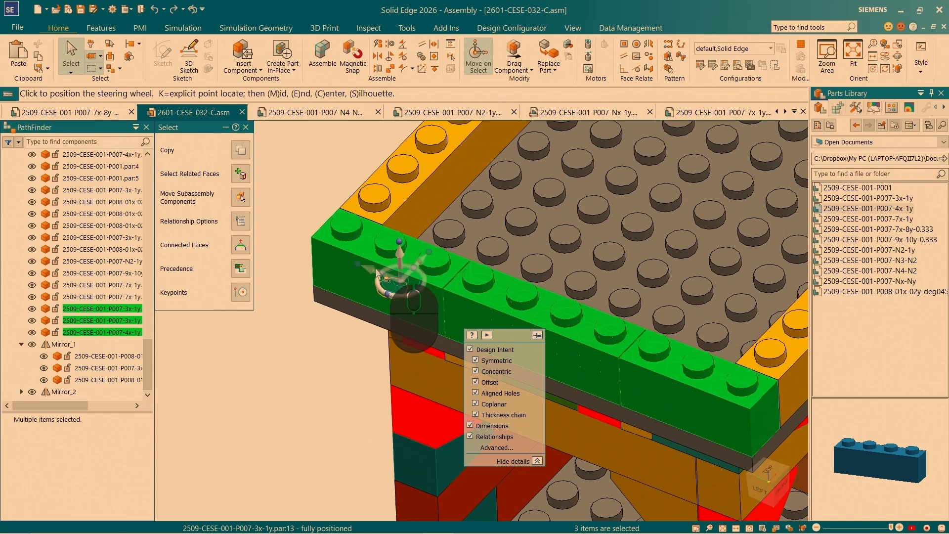
click(346, 246)
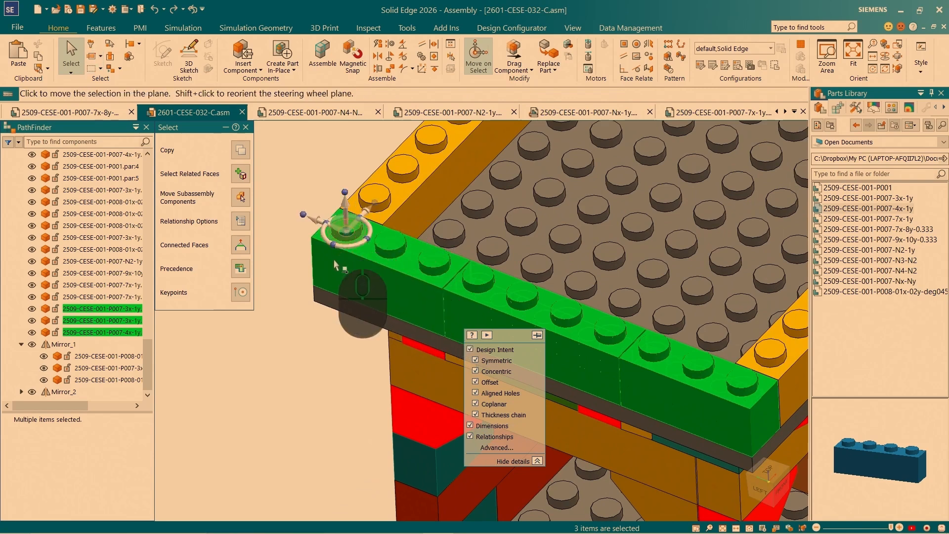
scroll(316, 306, up, 3)
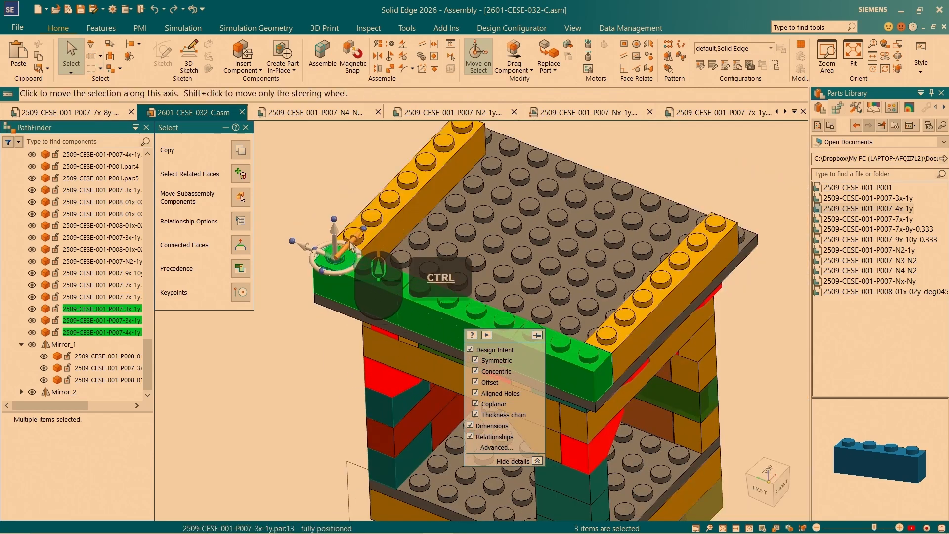
Copy the three-brick row 64 mm to the plate's opposite edge, replacing relationships to other components only with the 9x-10y plate as target.
click(353, 243)
ctrl+click(493, 144)
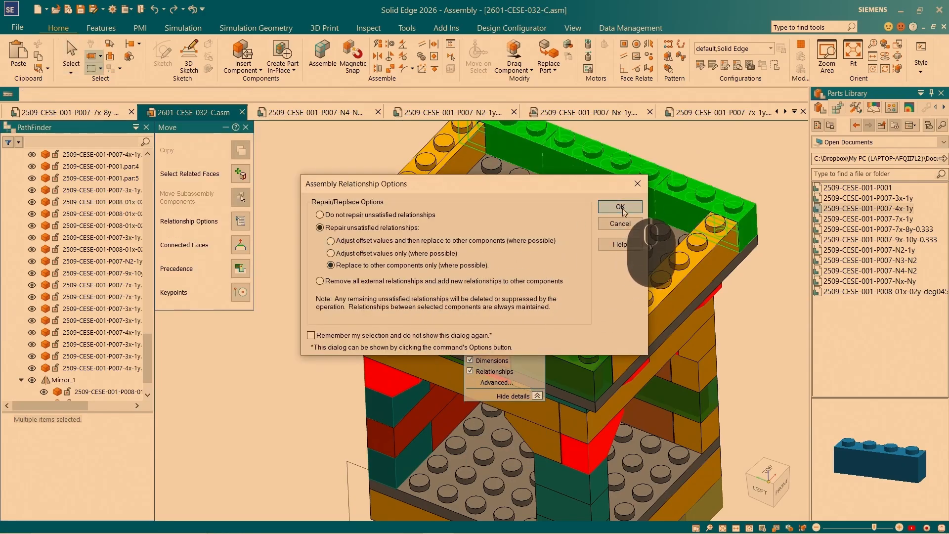
click(620, 207)
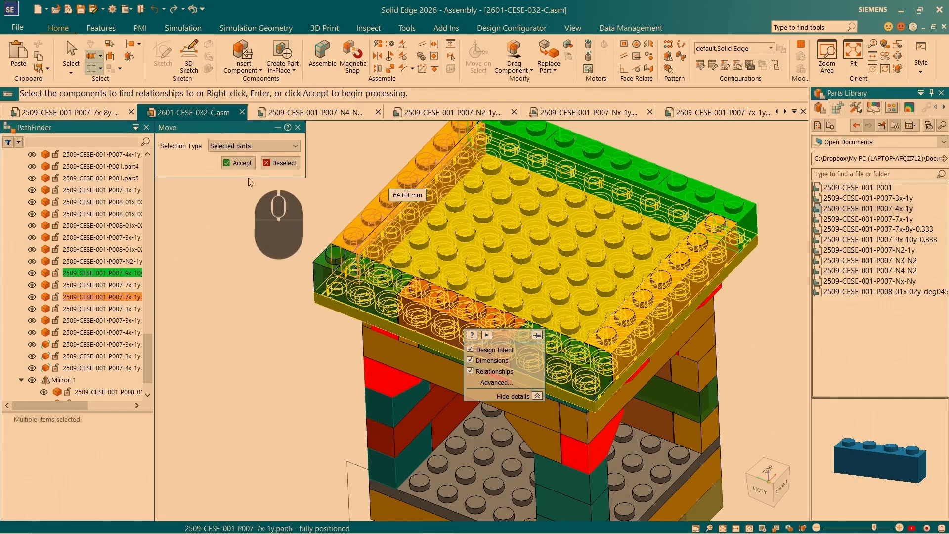
click(240, 167)
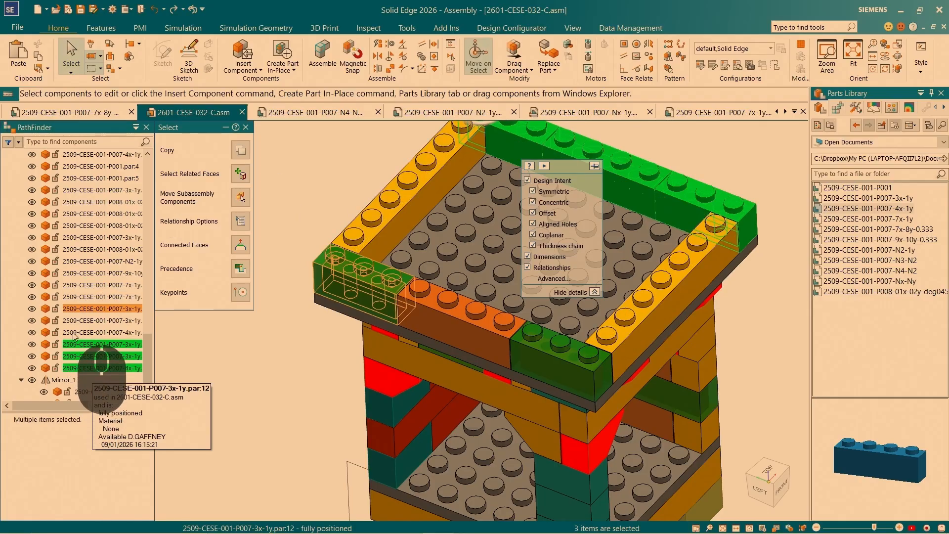
Insert a 2509-CESE-001-P007-N2-1y brick into the assembly near a corner of the finished rim.
key(Escape)
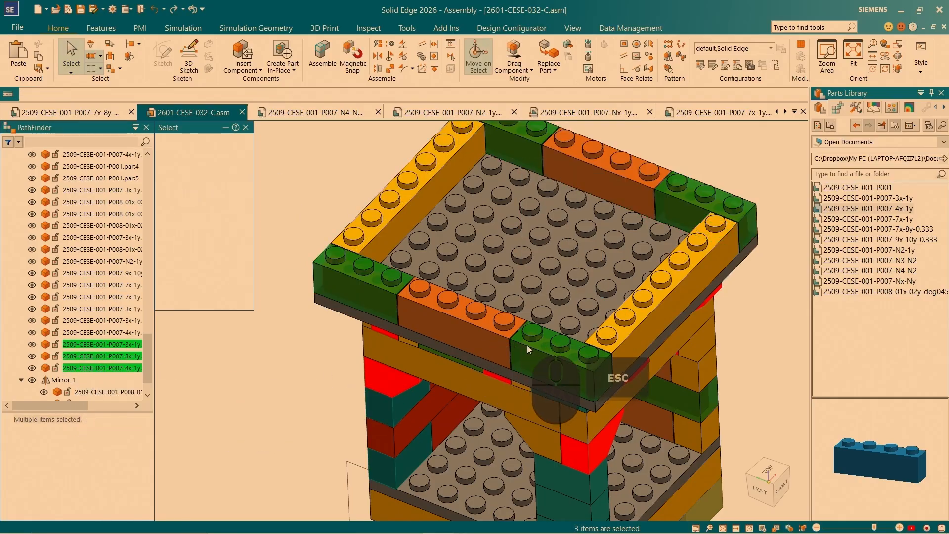
scroll(527, 345, down, 3)
click(857, 250)
drag(873, 471, 947, 469)
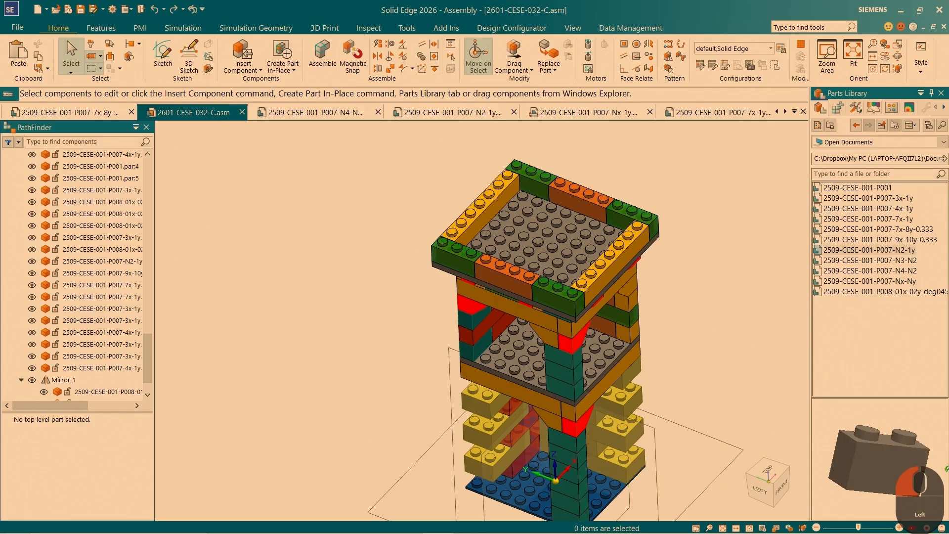
drag(857, 467, 896, 467)
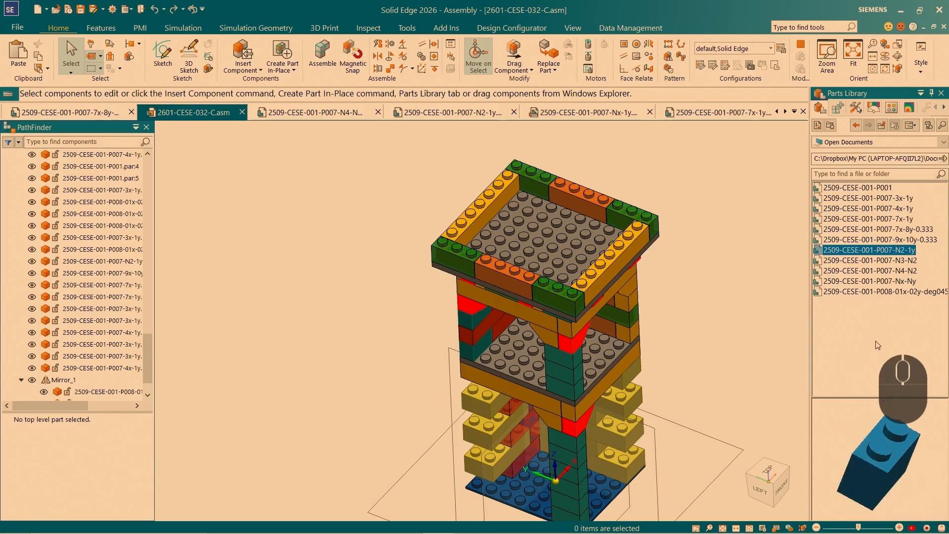
click(863, 252)
drag(871, 256, 675, 176)
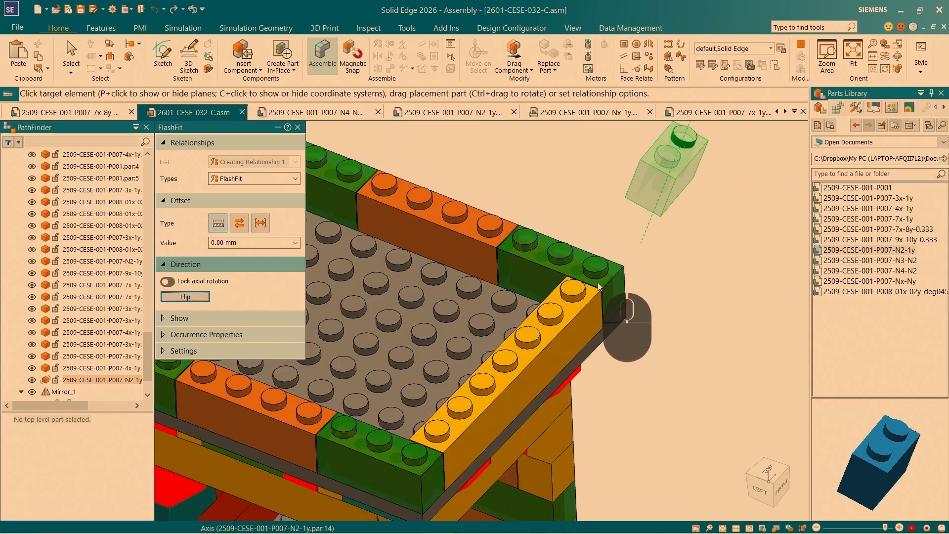
Align the N2-1y brick with the end pegs of the corner 3x-1y and adjoining 7x-1y bricks, seating its underside on the 3x-1y brick's top face.
click(597, 282)
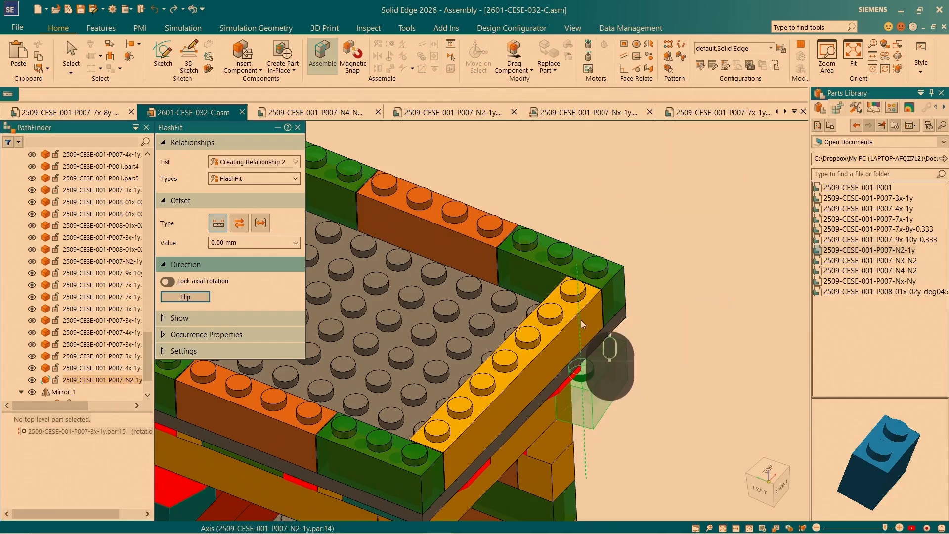
click(576, 305)
middle_drag(661, 328, 622, 371)
click(622, 370)
scroll(638, 319, up, 3)
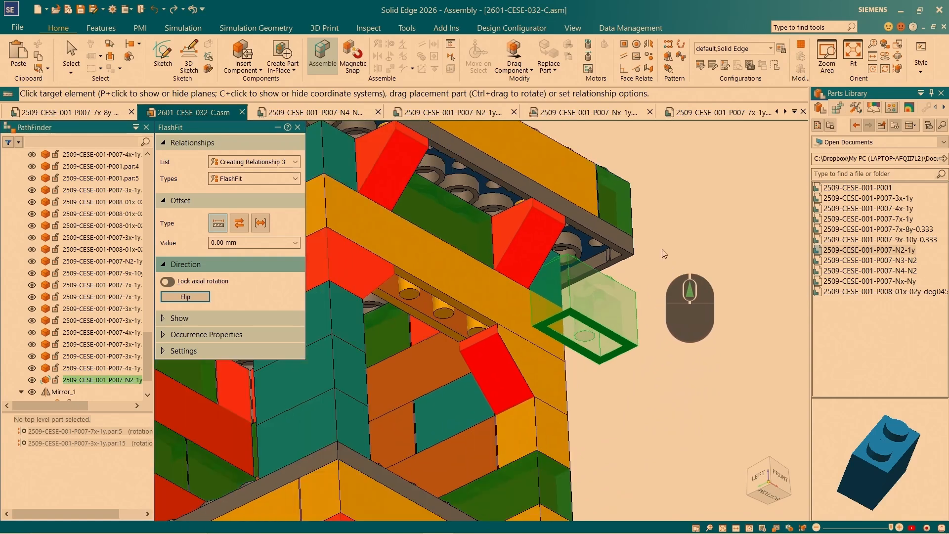
middle_drag(663, 254, 621, 242)
click(619, 240)
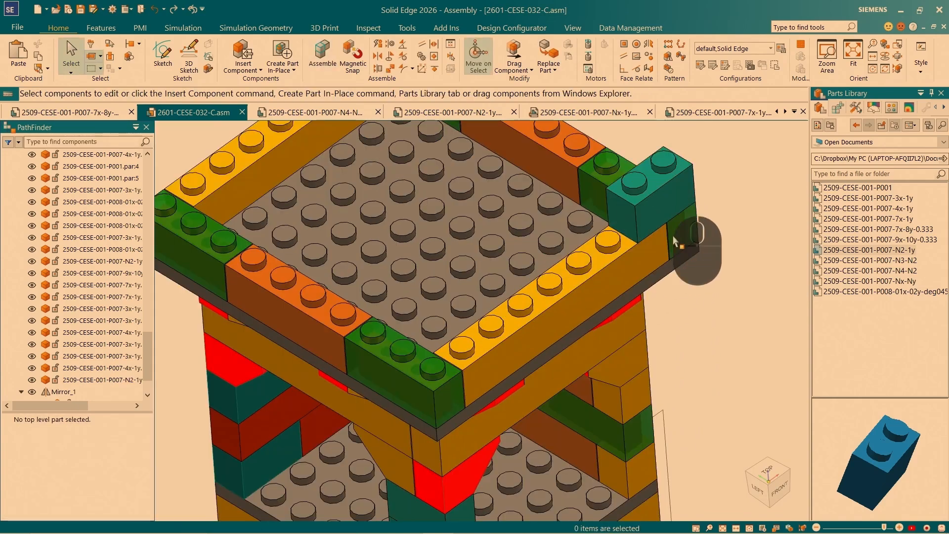
Copy the N2-1y brick 56 mm along the edge to the other corner, replacing relationships to other components only, with the 7x-1y and 3x-1y bricks as targets.
click(680, 223)
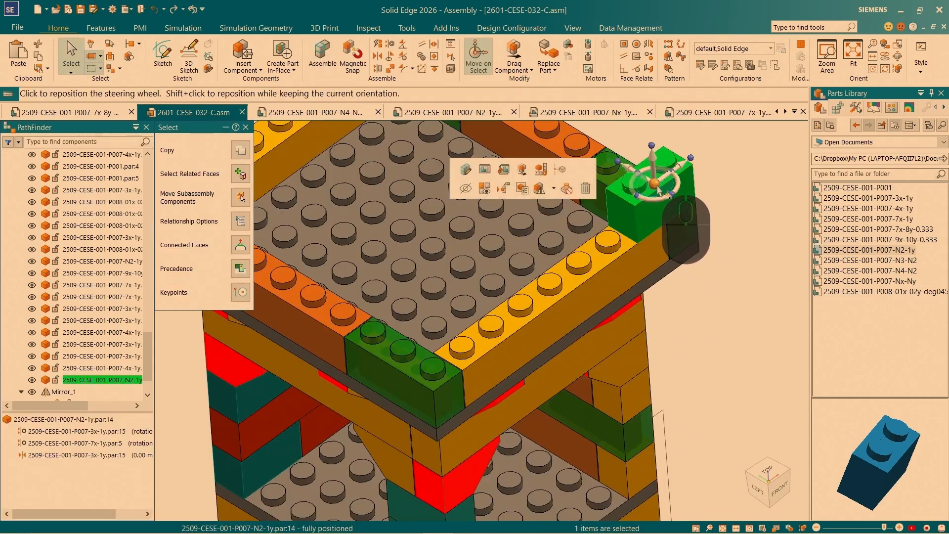
click(654, 183)
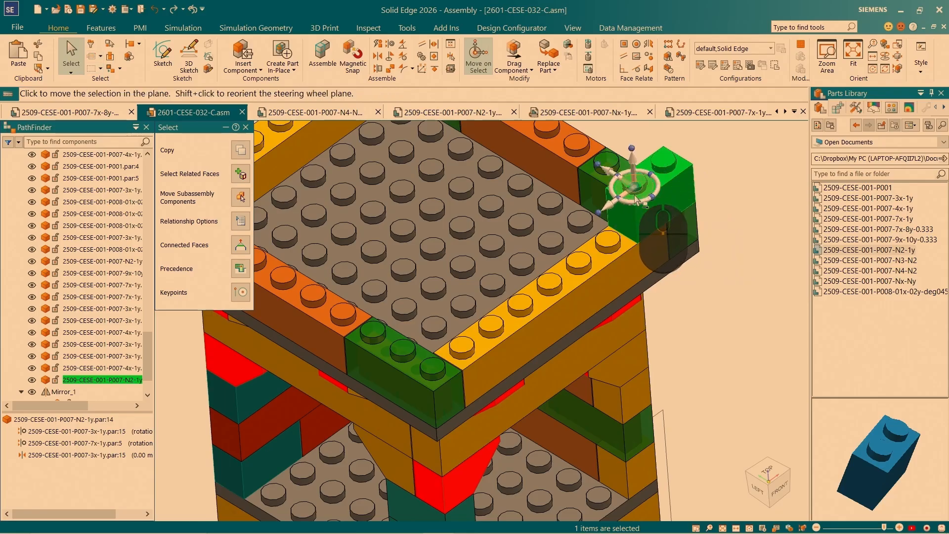
key(ctrl)
ctrl+click(622, 199)
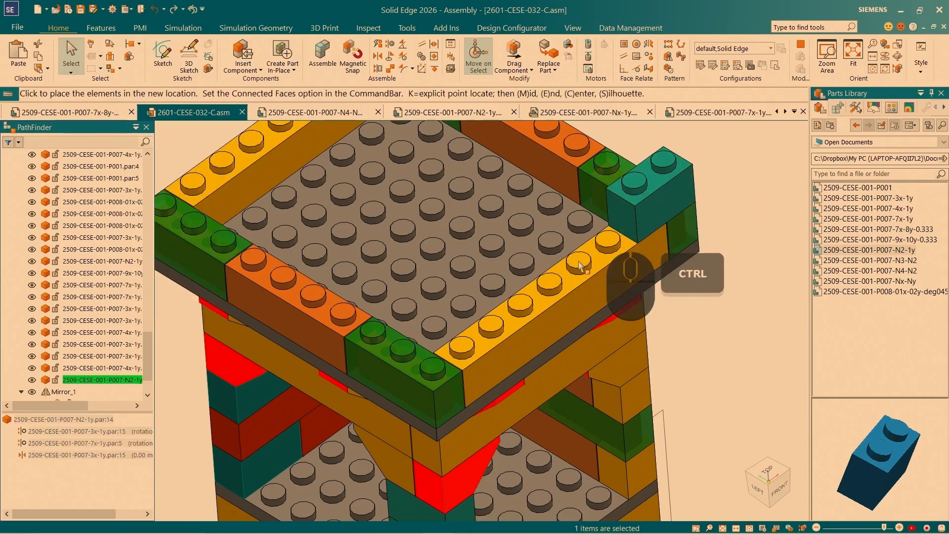
click(440, 376)
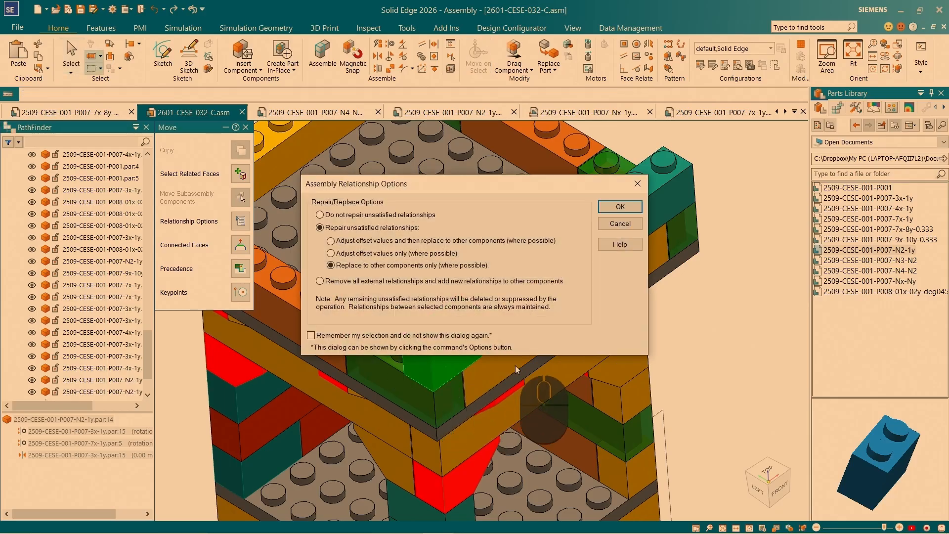
click(620, 206)
click(490, 372)
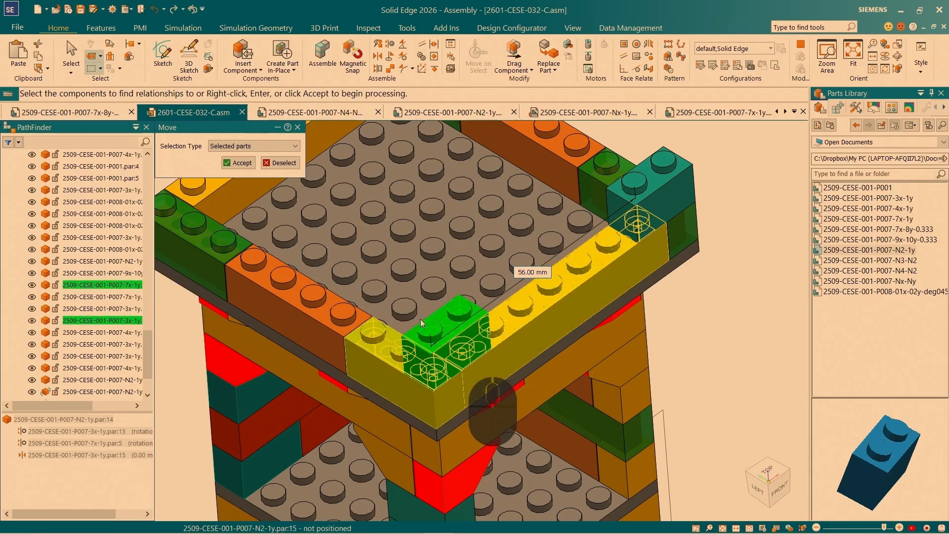
click(239, 164)
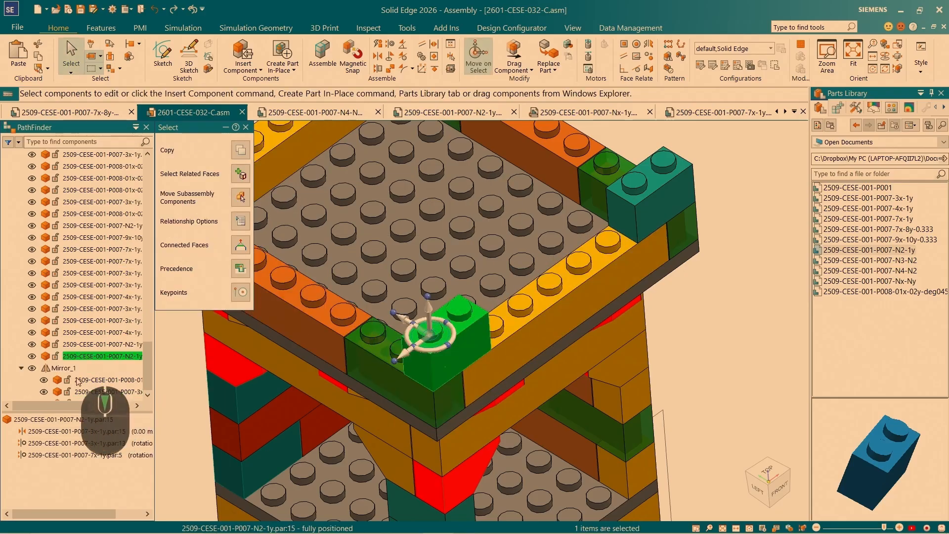
scroll(77, 368, down, 3)
key(Escape)
Insert a 2509-CESE-001-P007-3x-1y brick for the gap between the two N2-1y bricks.
middle_drag(638, 272, 601, 277)
scroll(601, 277, up, 3)
scroll(643, 306, up, 3)
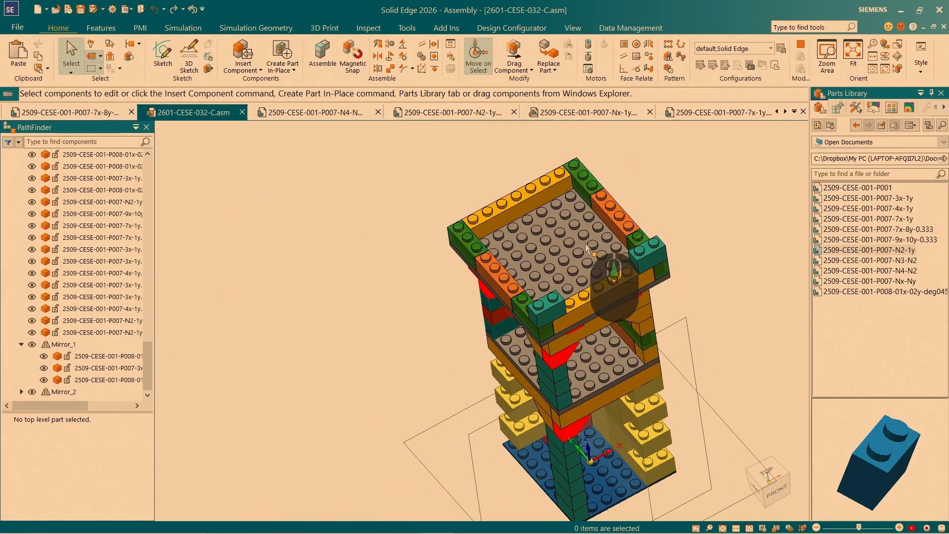
scroll(584, 159, down, 2)
scroll(584, 158, down, 2)
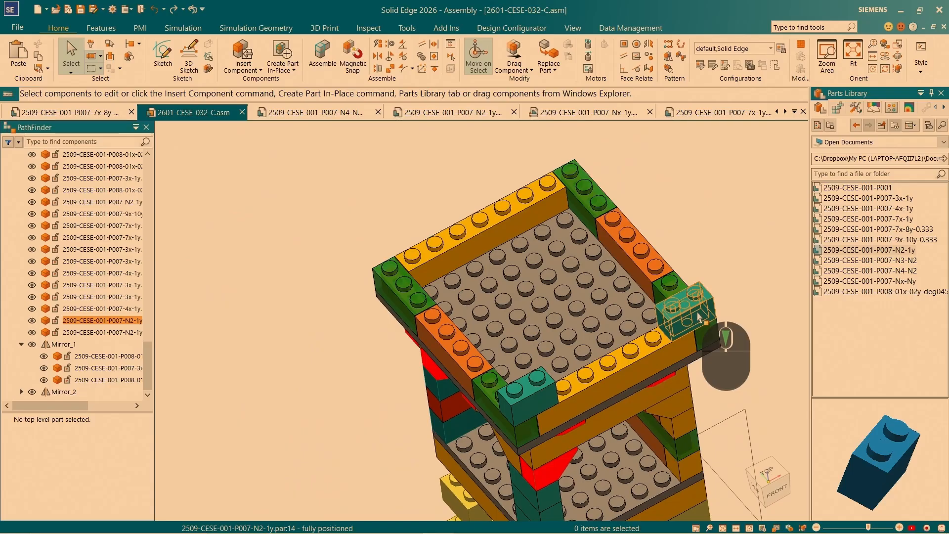
scroll(631, 366, down, 3)
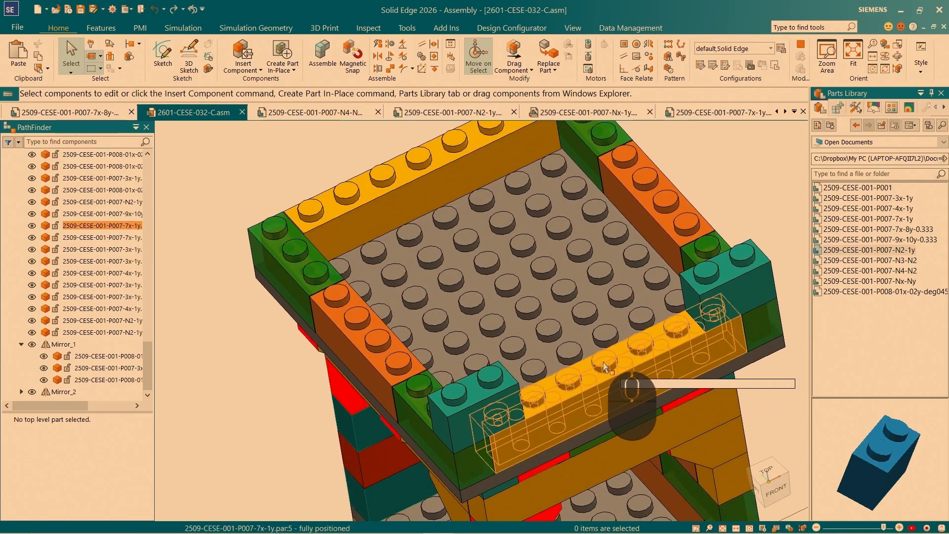
scroll(604, 364, up, 4)
drag(868, 198, 679, 271)
drag(562, 156, 556, 144)
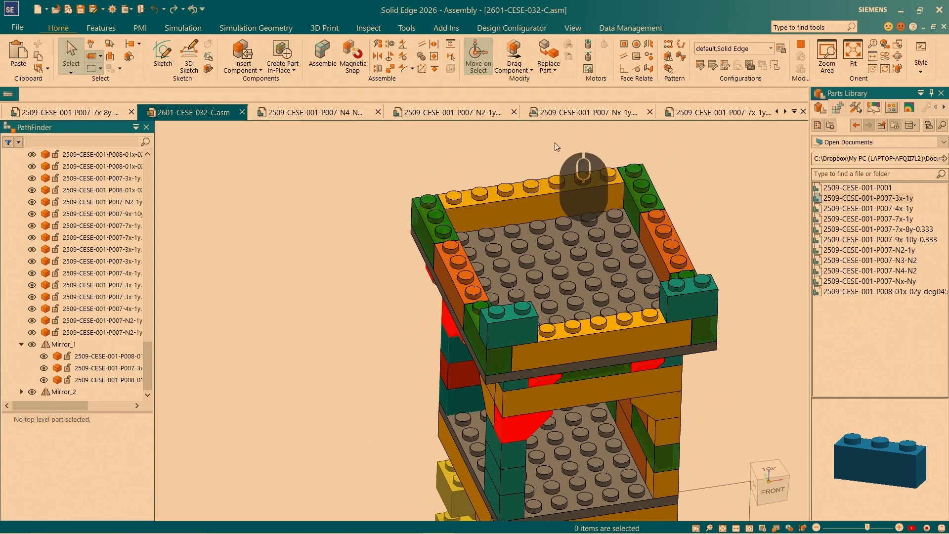
Align the 3x-1y brick with the middle pegs of the 7x-1y brick and flush with the N2-1y brick's top face.
scroll(580, 129, down, 4)
click(580, 129)
scroll(598, 192, up, 3)
click(640, 405)
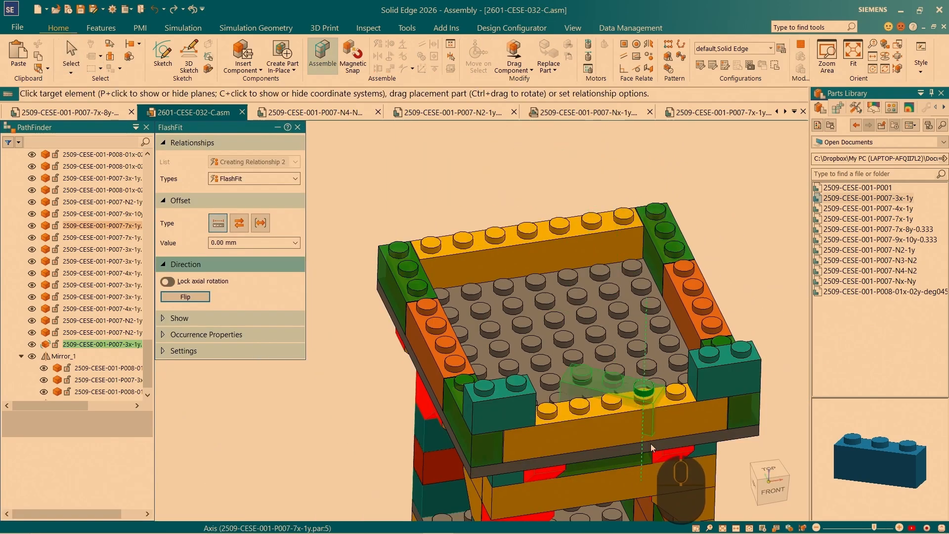
scroll(587, 393, down, 3)
click(577, 369)
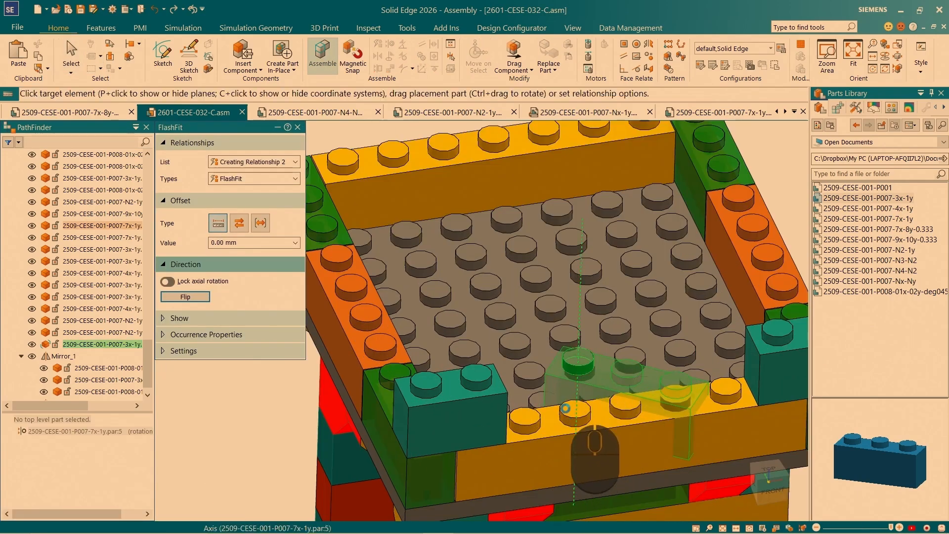
click(565, 409)
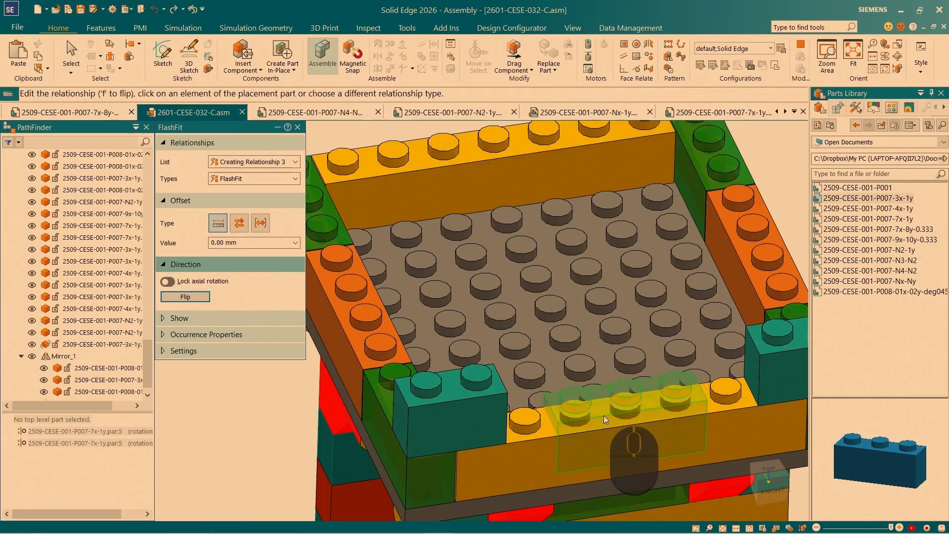
click(464, 397)
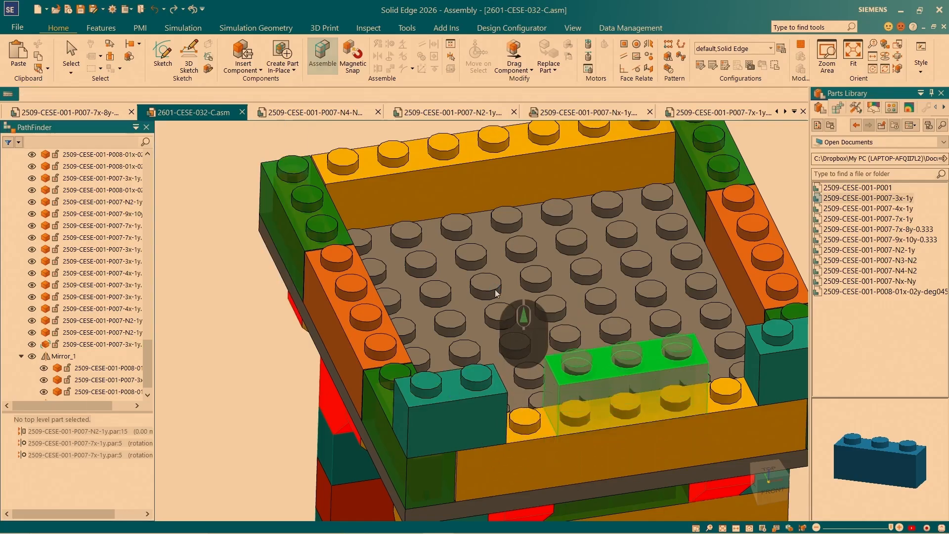
scroll(497, 293, up, 5)
middle_drag(496, 294, 477, 292)
key(Escape)
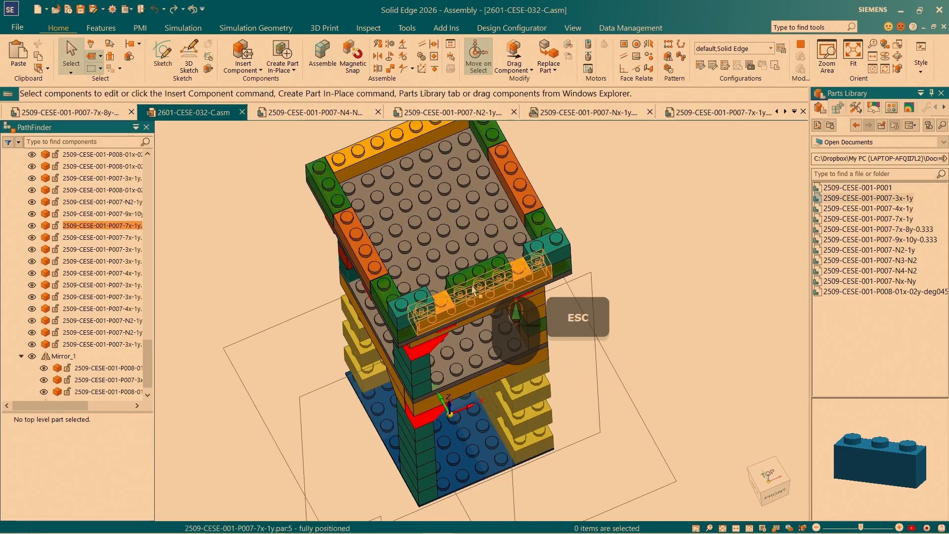
Select both N2-1y bricks and the 3x-1y brick between them, and reposition the steering wheel at the centre of the row's end peg.
click(416, 316)
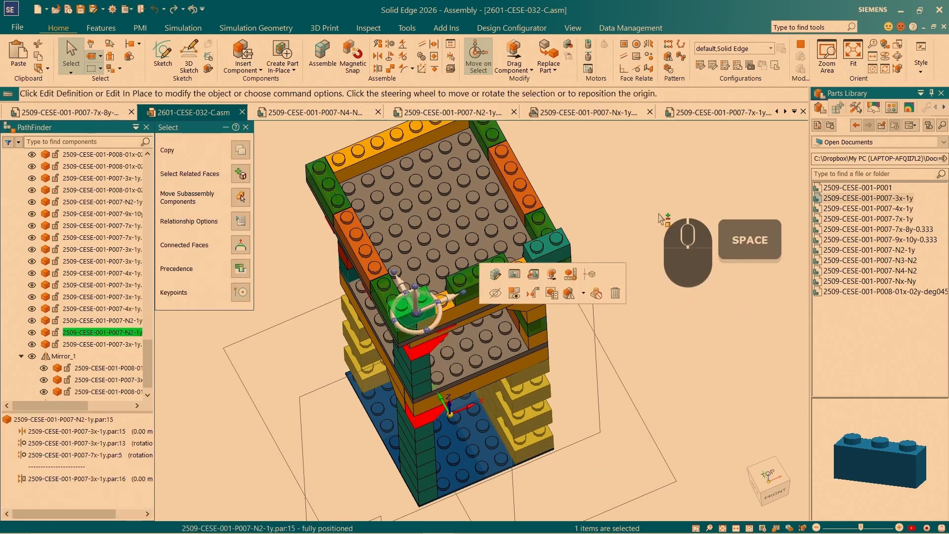
scroll(593, 260, down, 3)
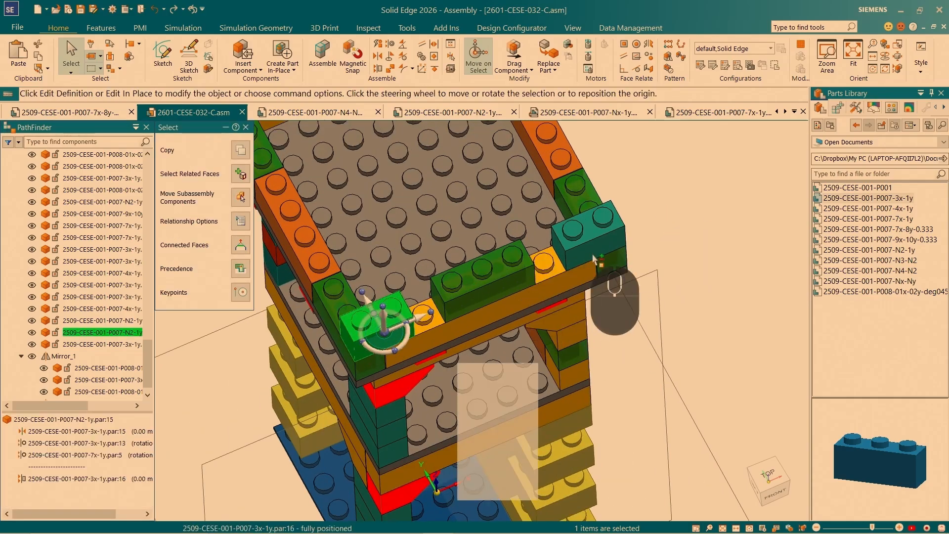
ctrl+click(616, 232)
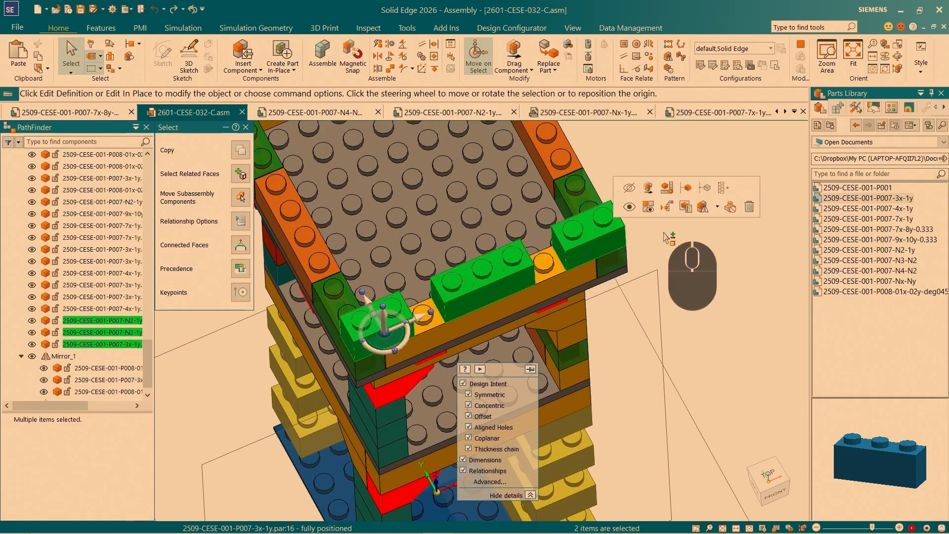
click(385, 330)
scroll(365, 328, down, 2)
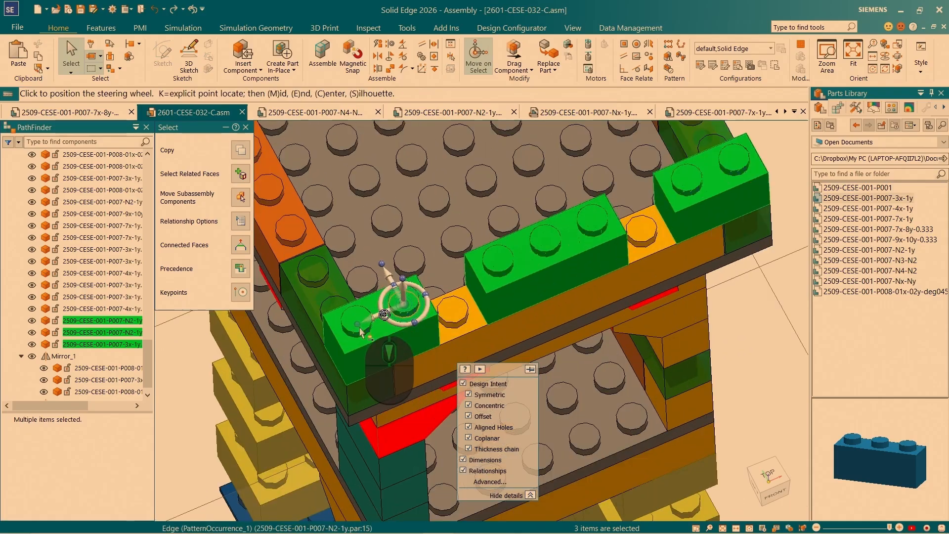
scroll(360, 330, down, 1)
click(356, 338)
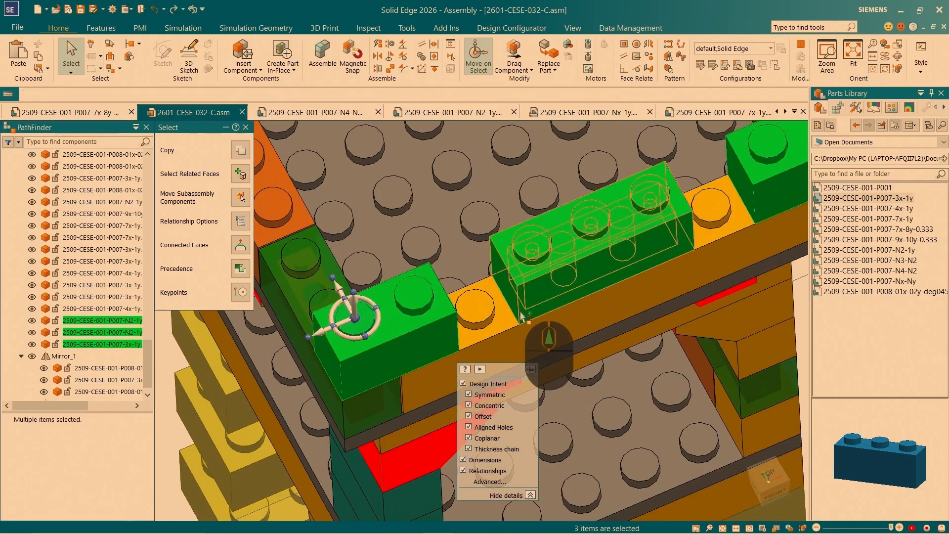
Copy the three bricks 72 mm to the opposite edge, replacing relationships to other components only, with the 7x-1y and both corner 3x-1y bricks as targets.
scroll(523, 314, up, 3)
scroll(614, 271, up, 2)
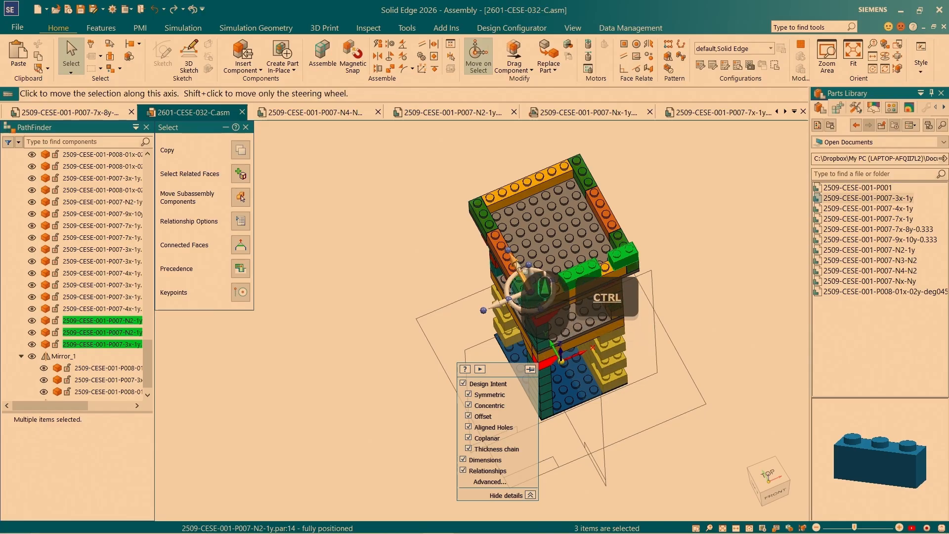
ctrl+click(515, 260)
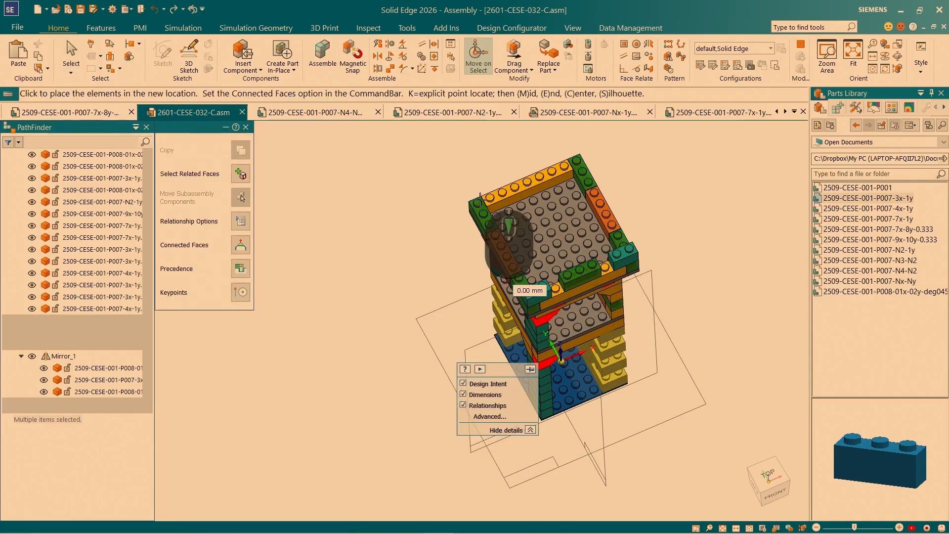
scroll(480, 200, up, 8)
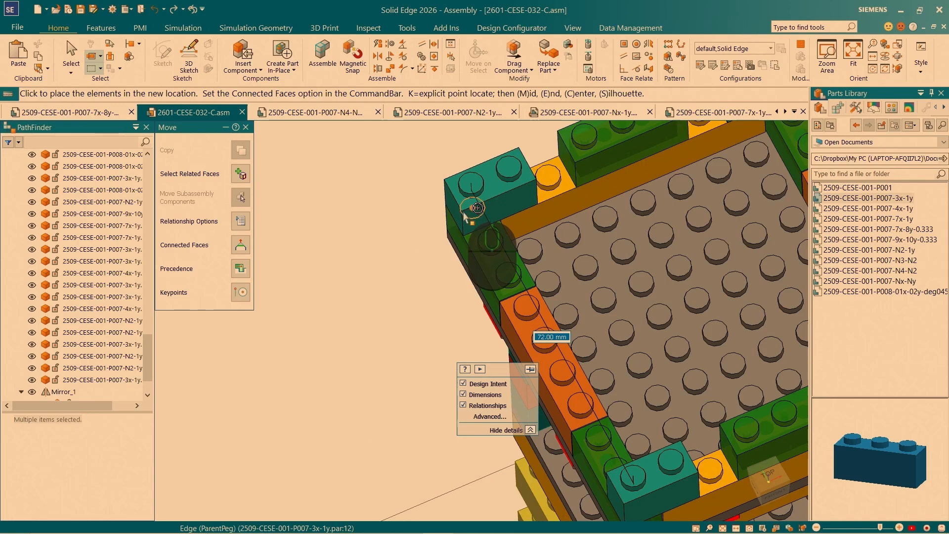
click(463, 213)
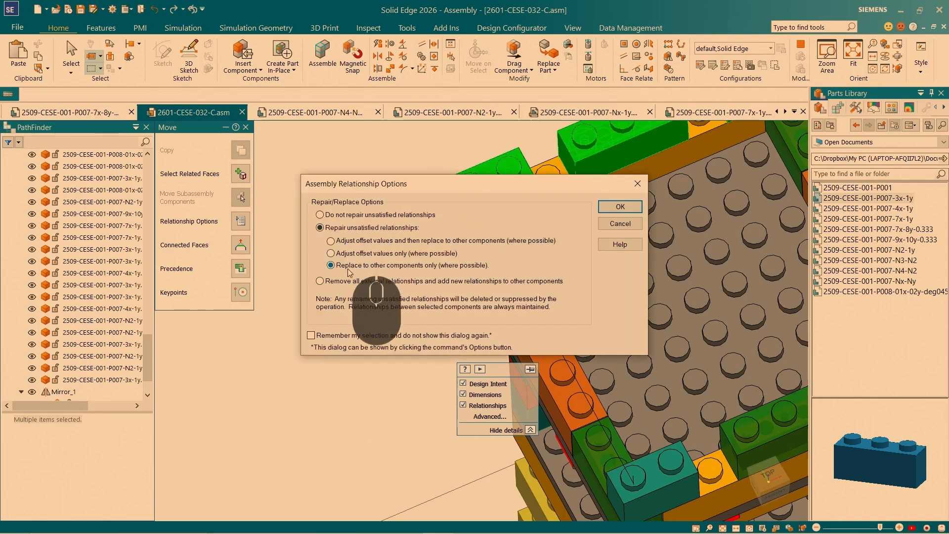
click(619, 208)
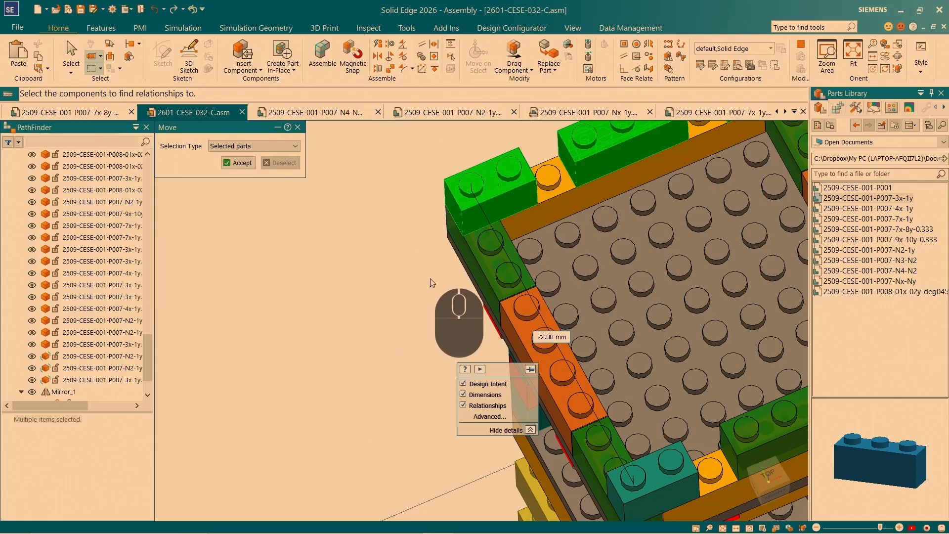
click(479, 261)
click(599, 190)
scroll(441, 274, up, 4)
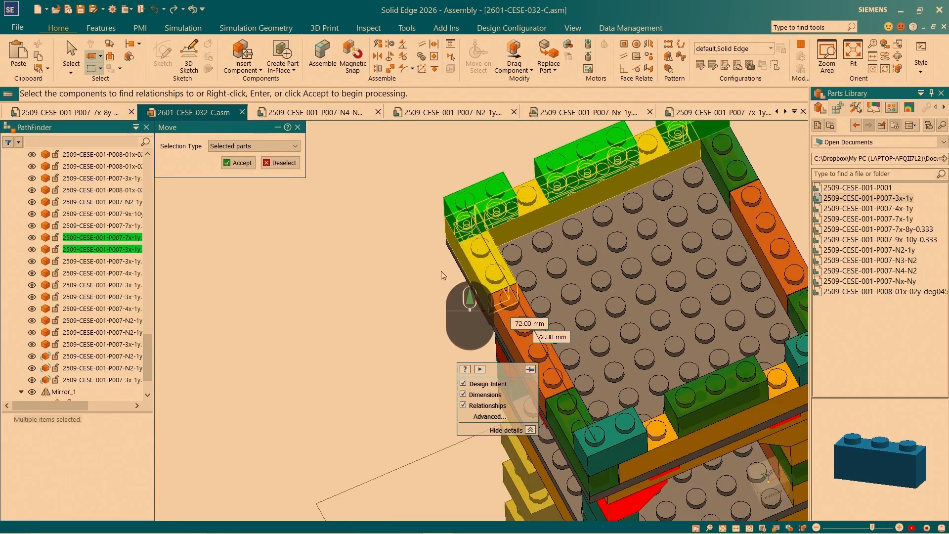
scroll(594, 200, down, 3)
click(638, 199)
click(244, 166)
scroll(100, 312, down, 2)
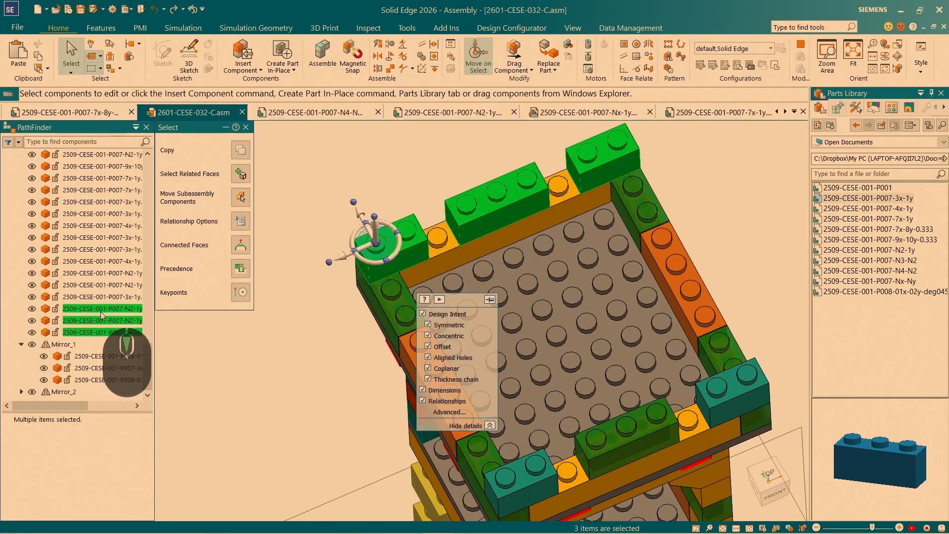
key(Escape)
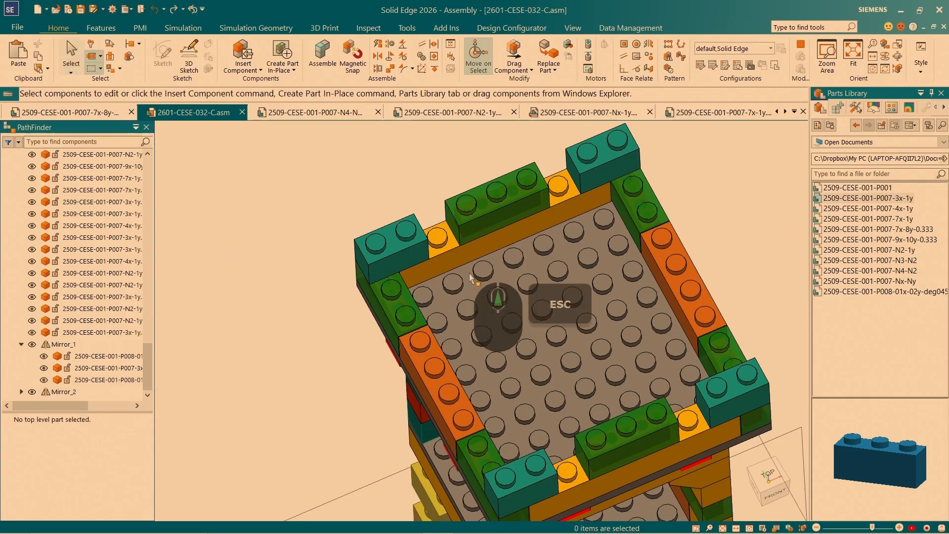
Insert a 2509-CESE-001-P007-N2-1y brick for the second battlement layer on one of the 4x-1y edges.
middle_drag(465, 274, 772, 304)
scroll(774, 305, up, 3)
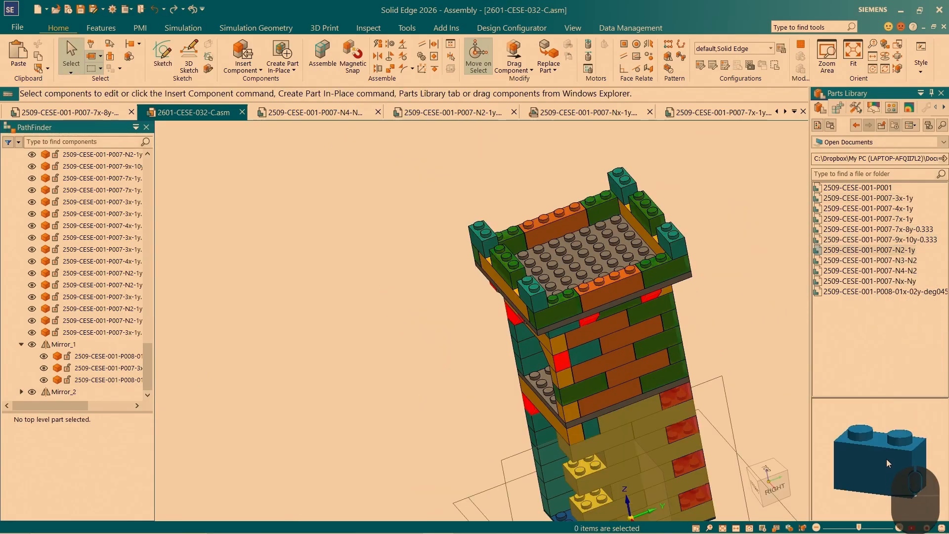
drag(873, 456, 894, 456)
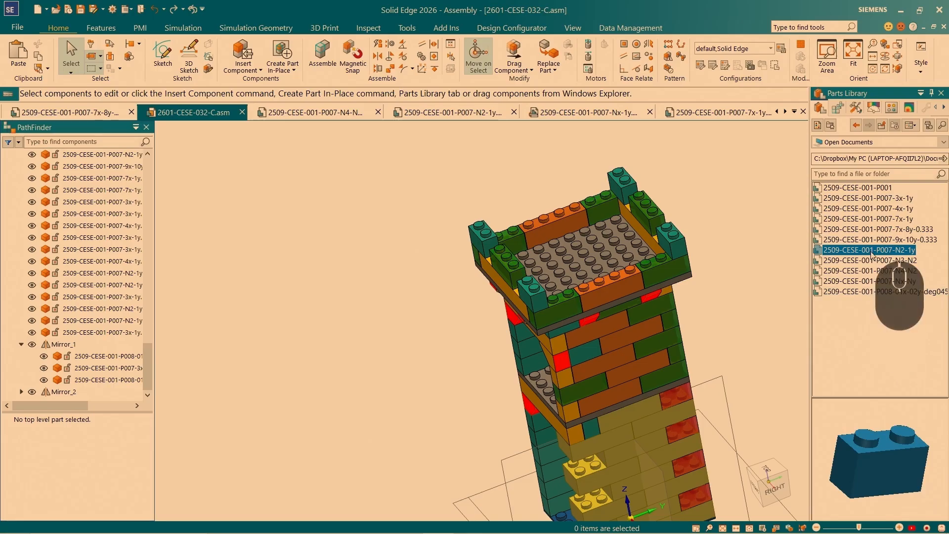
drag(873, 252, 517, 162)
scroll(517, 162, up, 5)
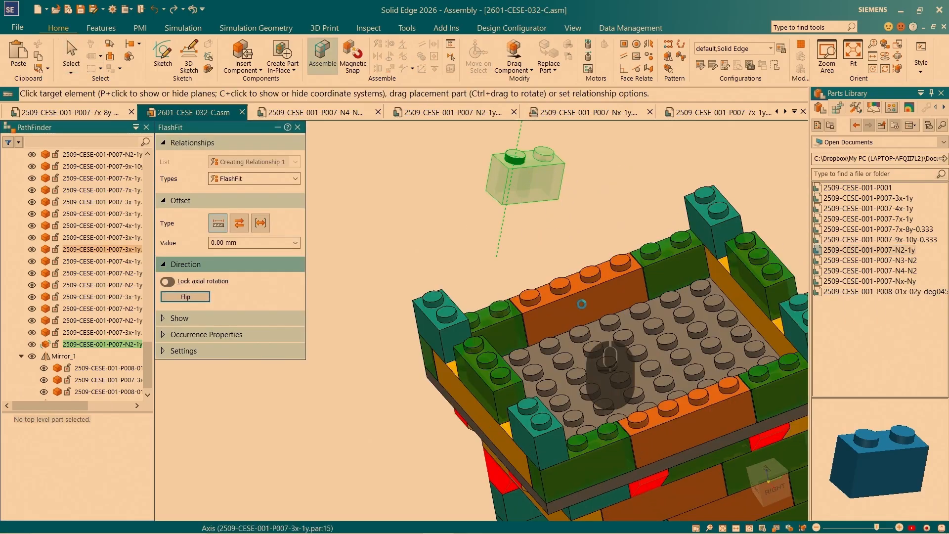
Align the N2-1y brick with the adjacent 3x-1y and 4x-1y pegs so it spans their joint, seated on the 3x-1y brick's top face.
click(608, 437)
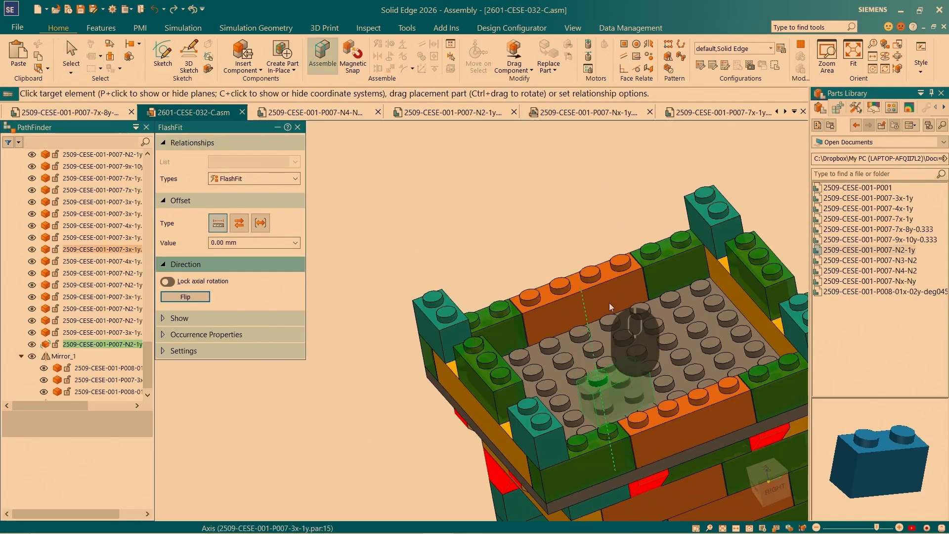
click(646, 425)
scroll(567, 272, up, 5)
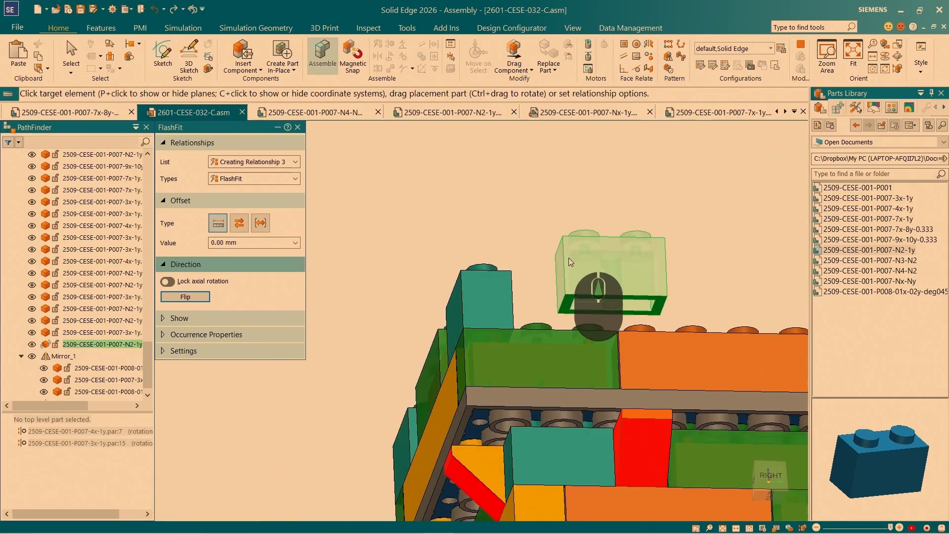
middle_drag(569, 257, 568, 313)
click(512, 274)
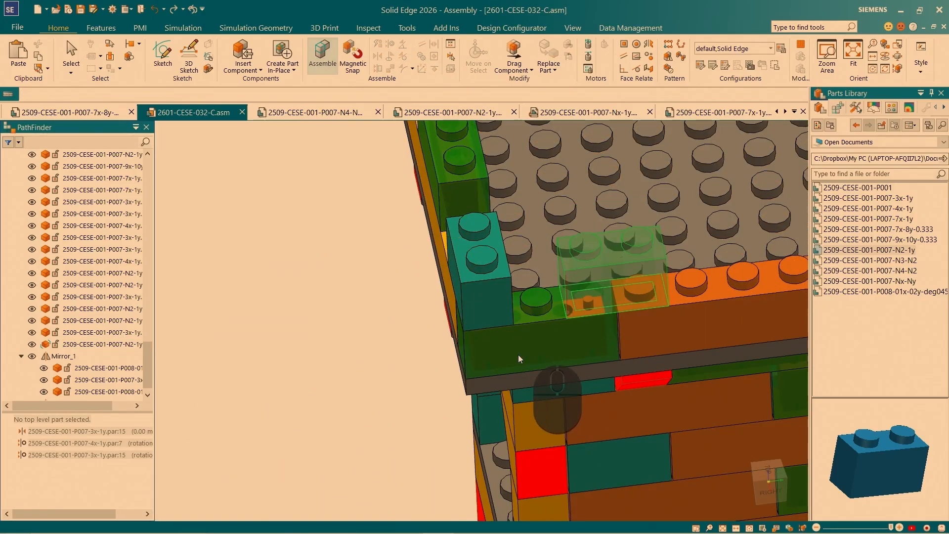
key(Escape)
scroll(509, 346, up, 5)
scroll(635, 312, down, 5)
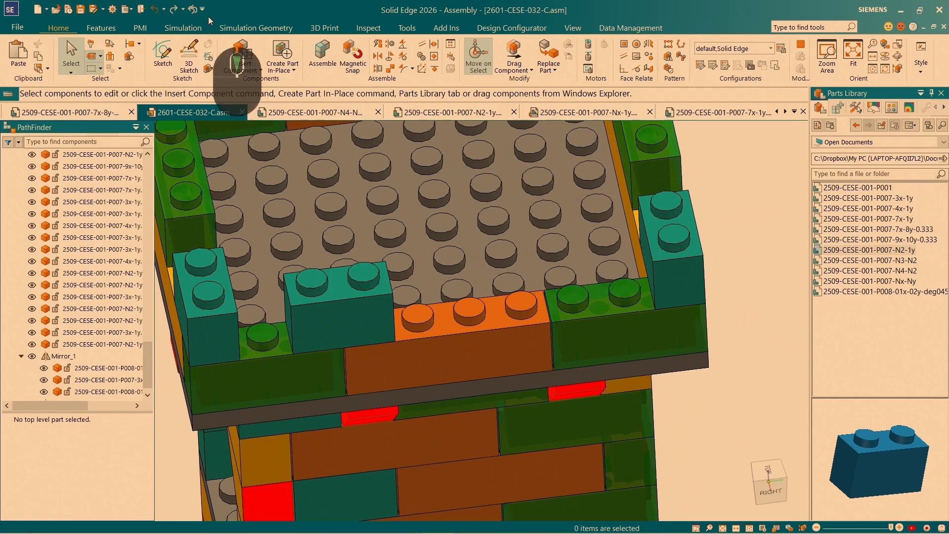
Copy the N2-1y brick 32 mm along the edge, replacing relationships to other components only, with the 3x-1y and 4x-1y bricks beneath as targets.
click(363, 336)
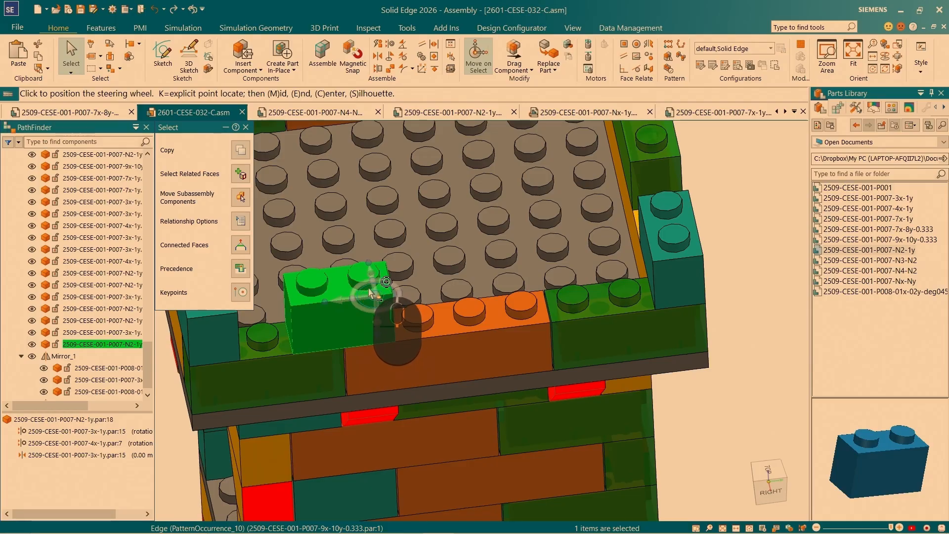
middle_drag(362, 291, 366, 302)
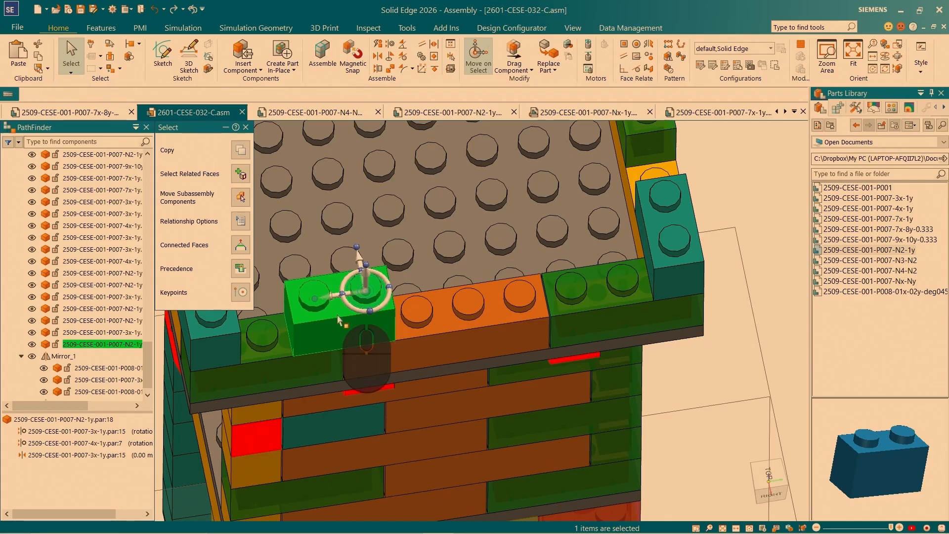
ctrl+click(332, 302)
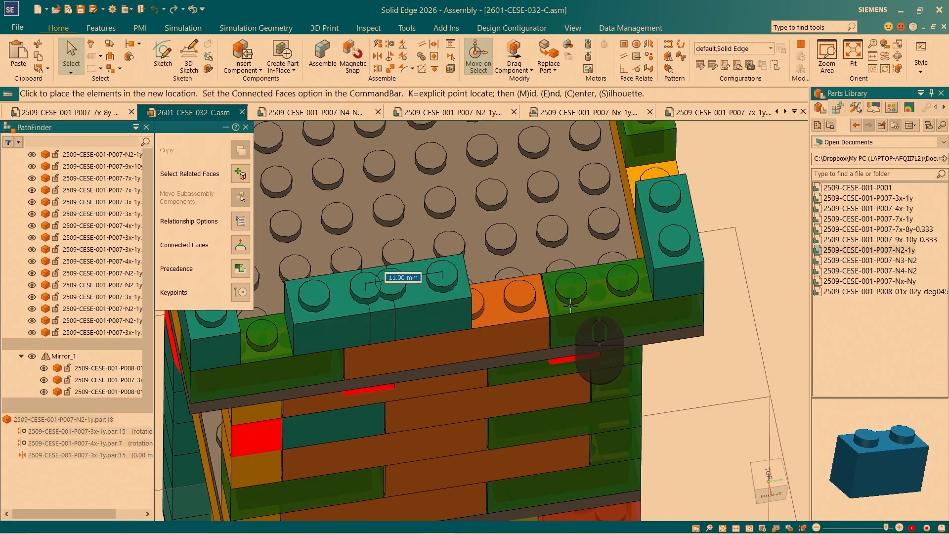
click(567, 302)
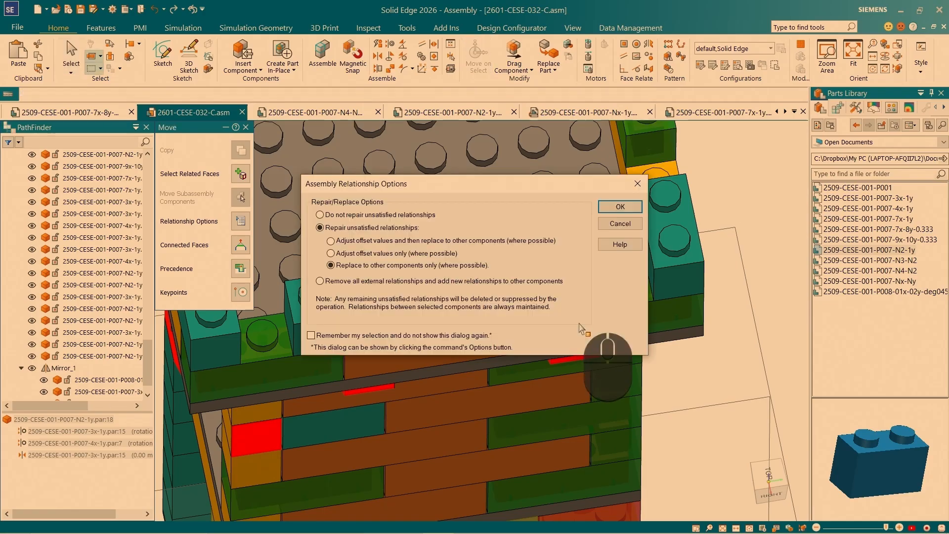
click(620, 208)
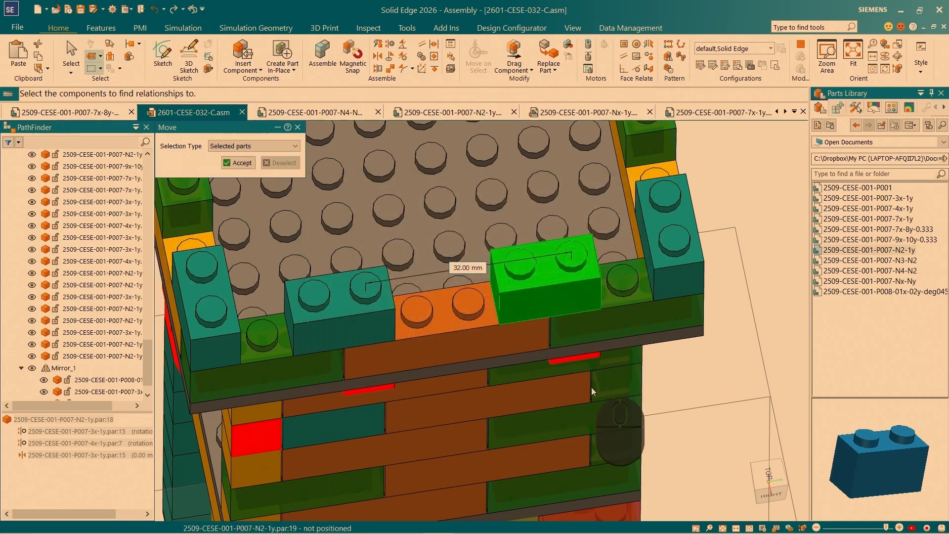
click(588, 336)
click(500, 336)
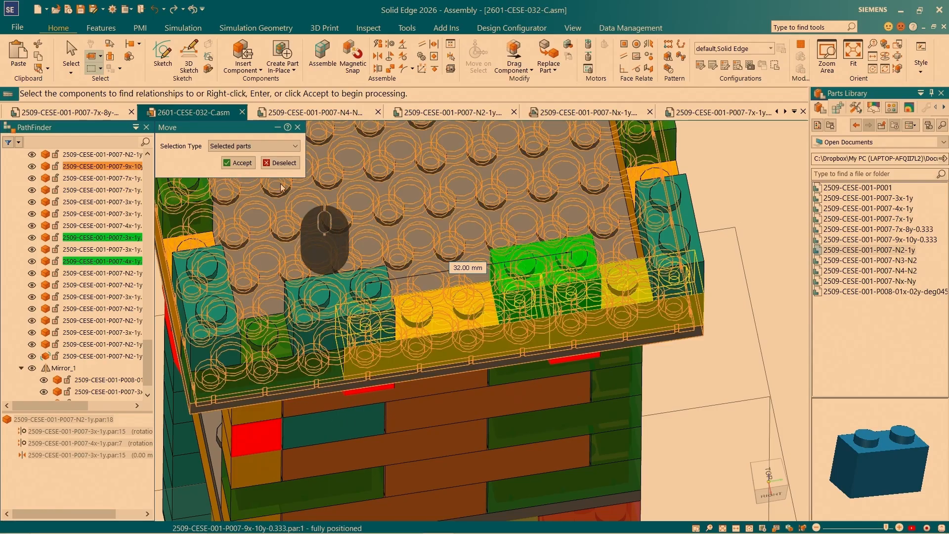
click(239, 162)
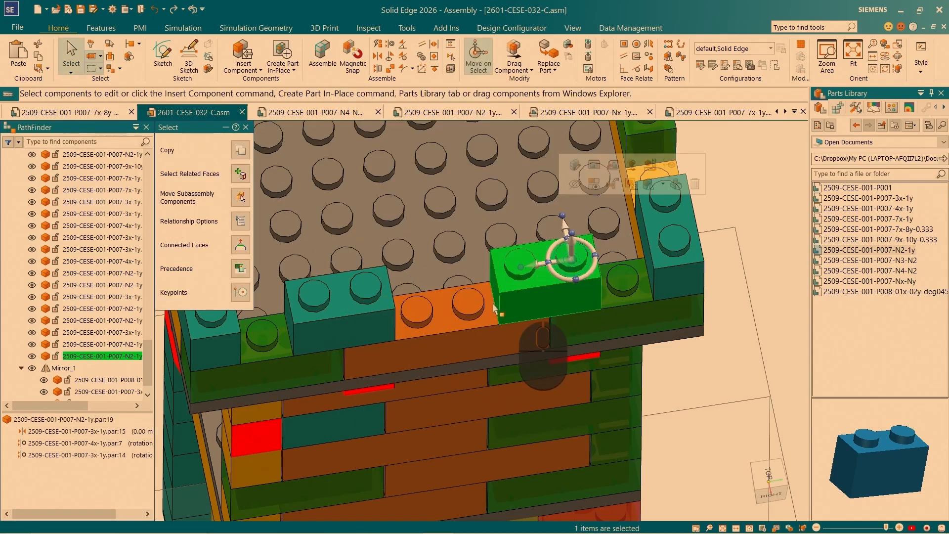
Select both N2-1y bricks between the corners and copy them 64 mm across to the opposite edge.
scroll(522, 278, up, 3)
scroll(451, 299, down, 2)
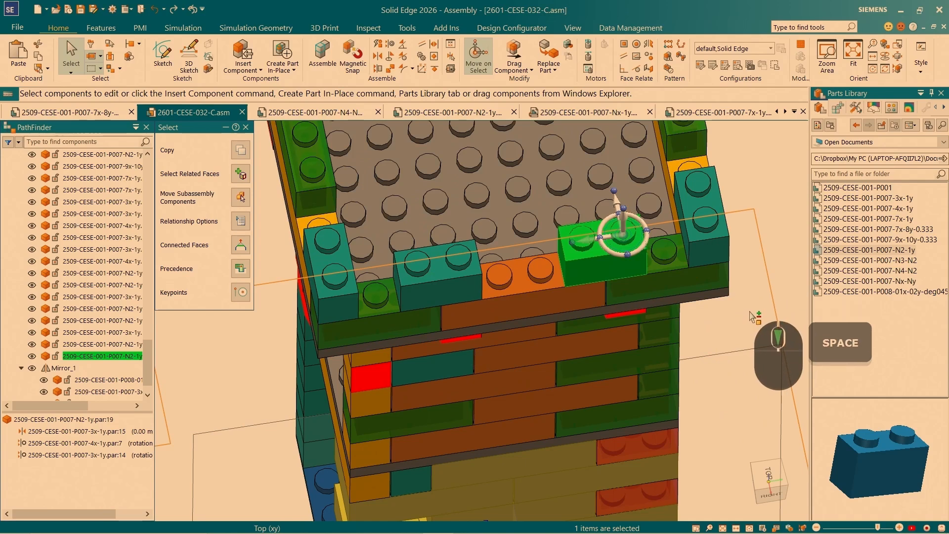
ctrl+click(440, 288)
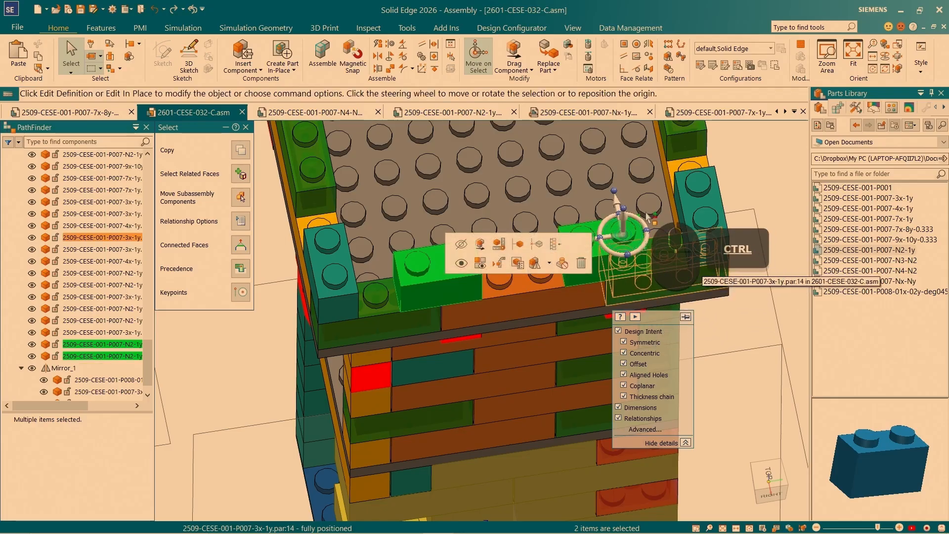
click(615, 193)
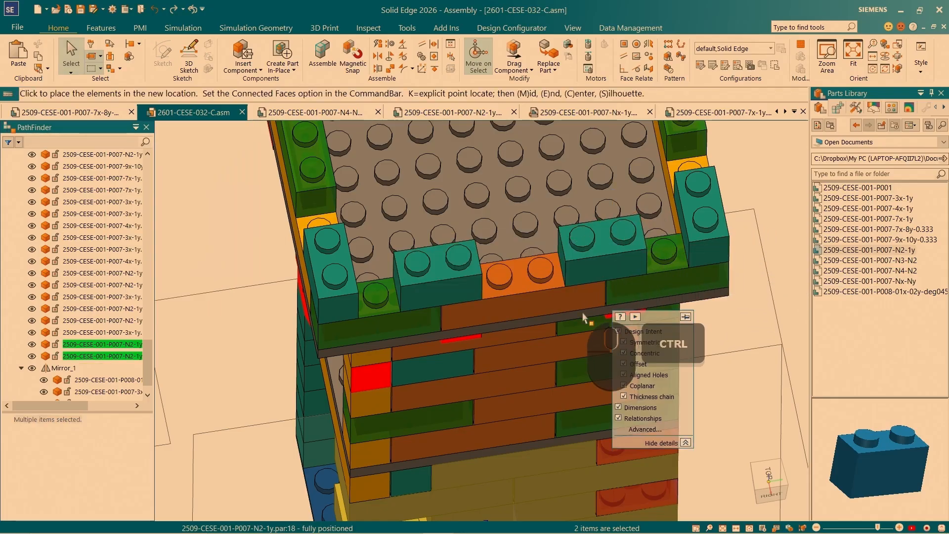
scroll(608, 297, down, 3)
scroll(576, 196, up, 3)
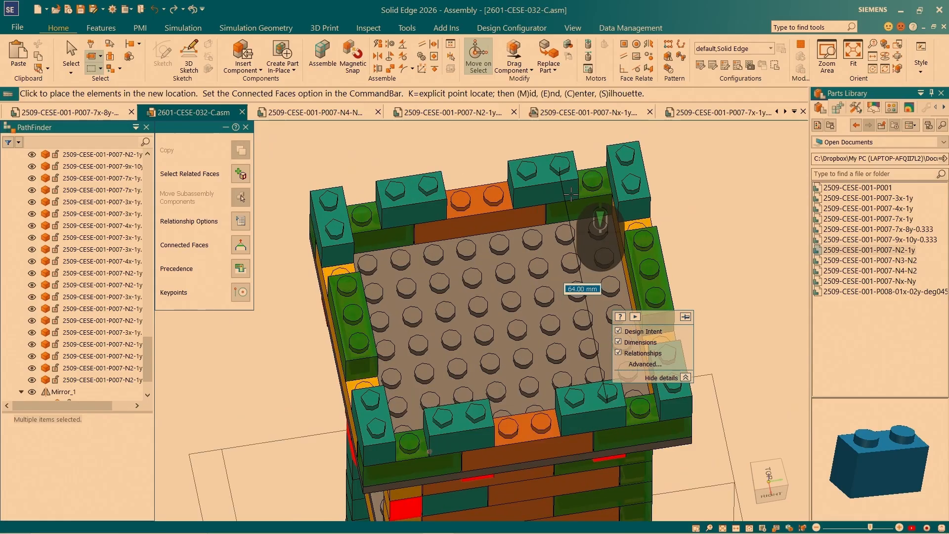
scroll(564, 194, up, 1)
scroll(562, 196, up, 1)
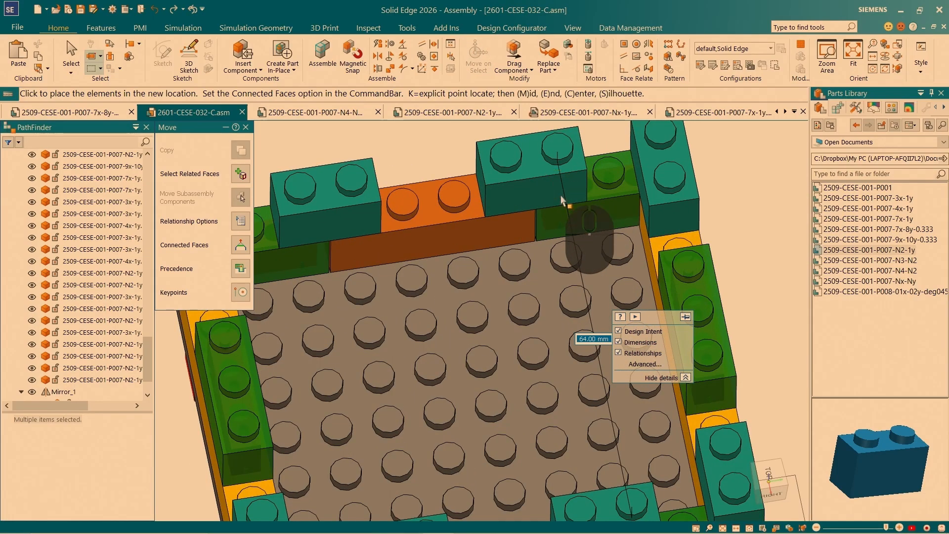
click(562, 200)
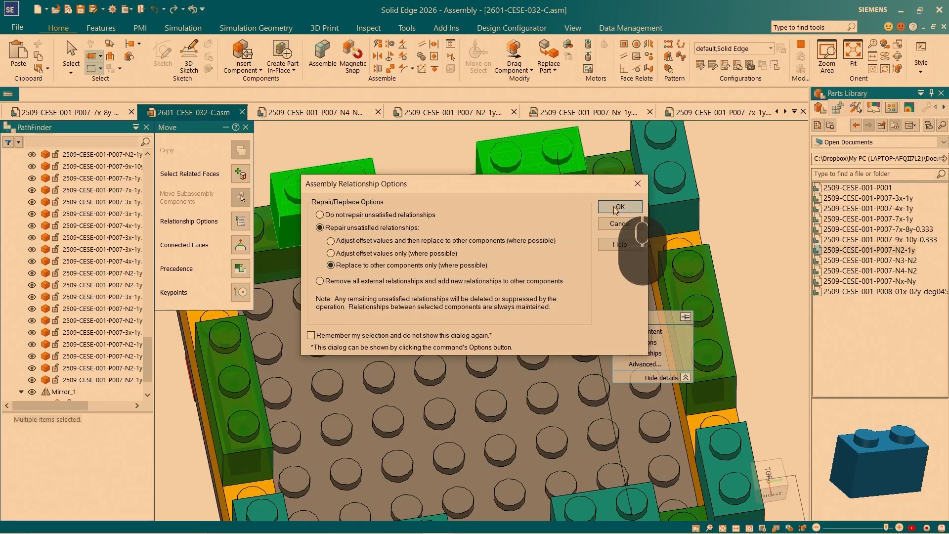
Replace the two copies' relationships to other components only, with the opposite edge's 4x-1y and both 3x-1y bricks as targets.
click(615, 210)
click(540, 232)
click(469, 221)
click(278, 258)
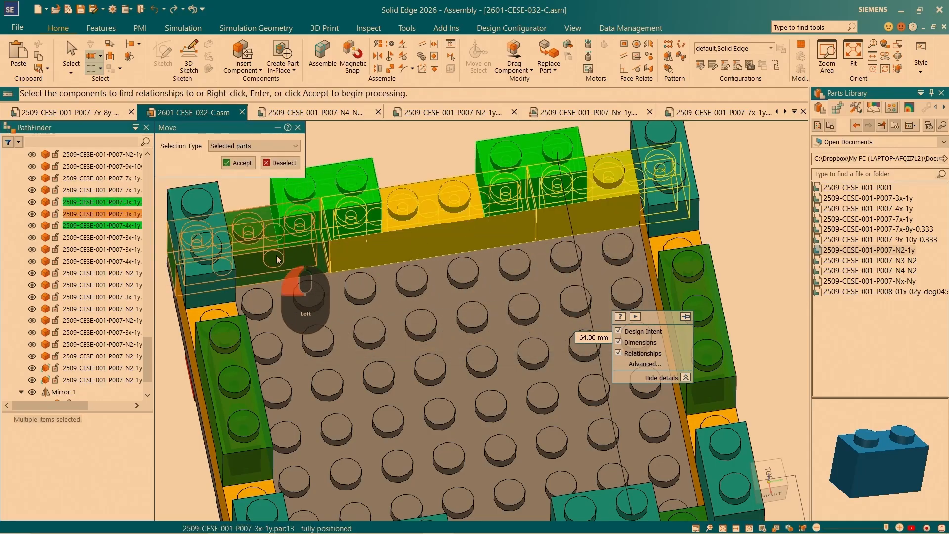
click(242, 165)
scroll(112, 361, down, 1)
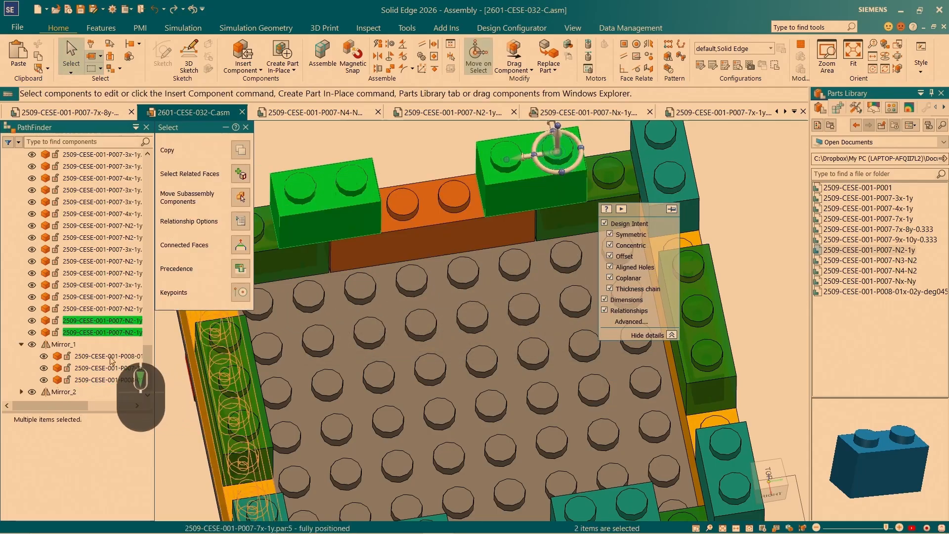
key(Escape)
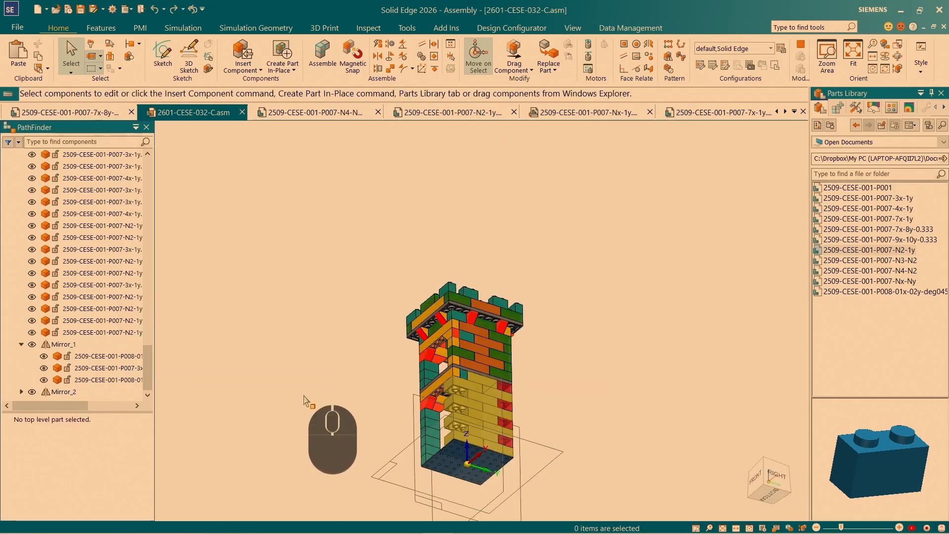
middle_drag(370, 366, 507, 393)
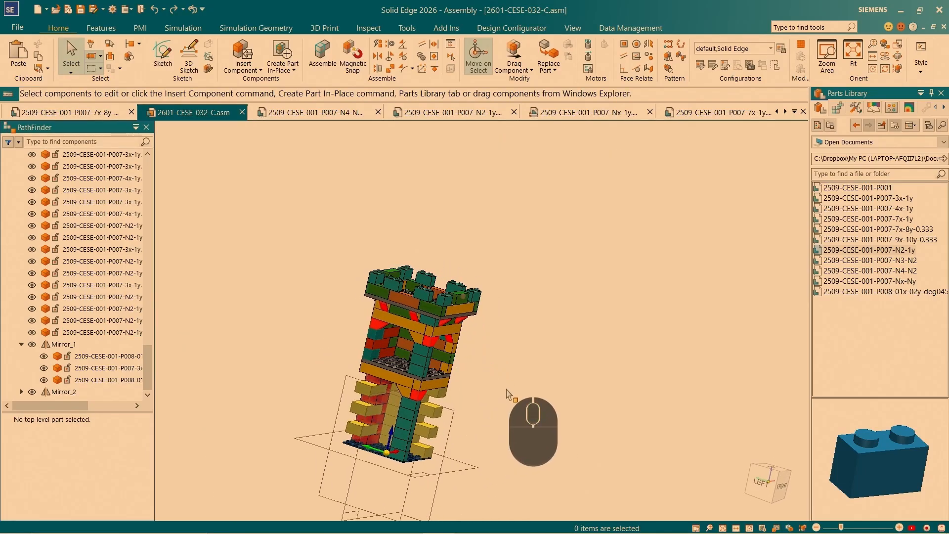
scroll(358, 448, up, 5)
middle_drag(328, 418, 303, 352)
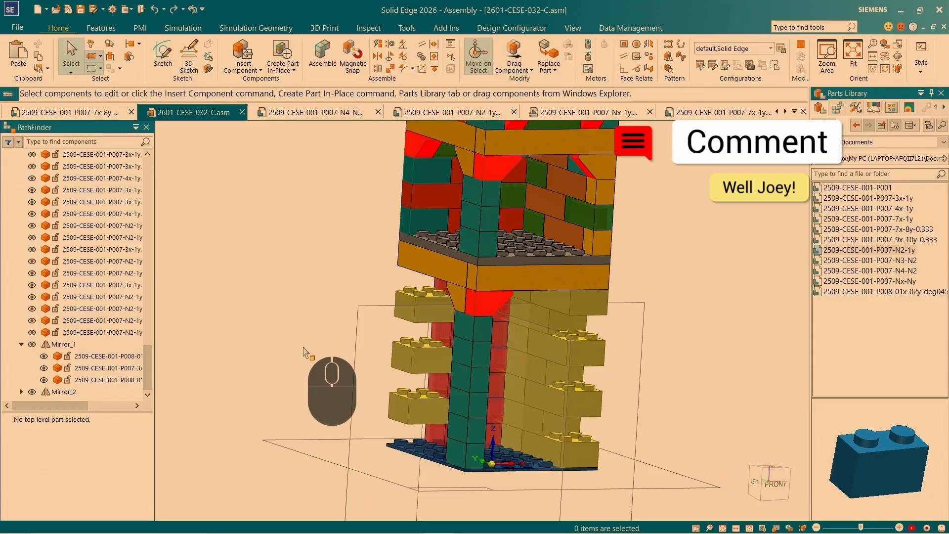